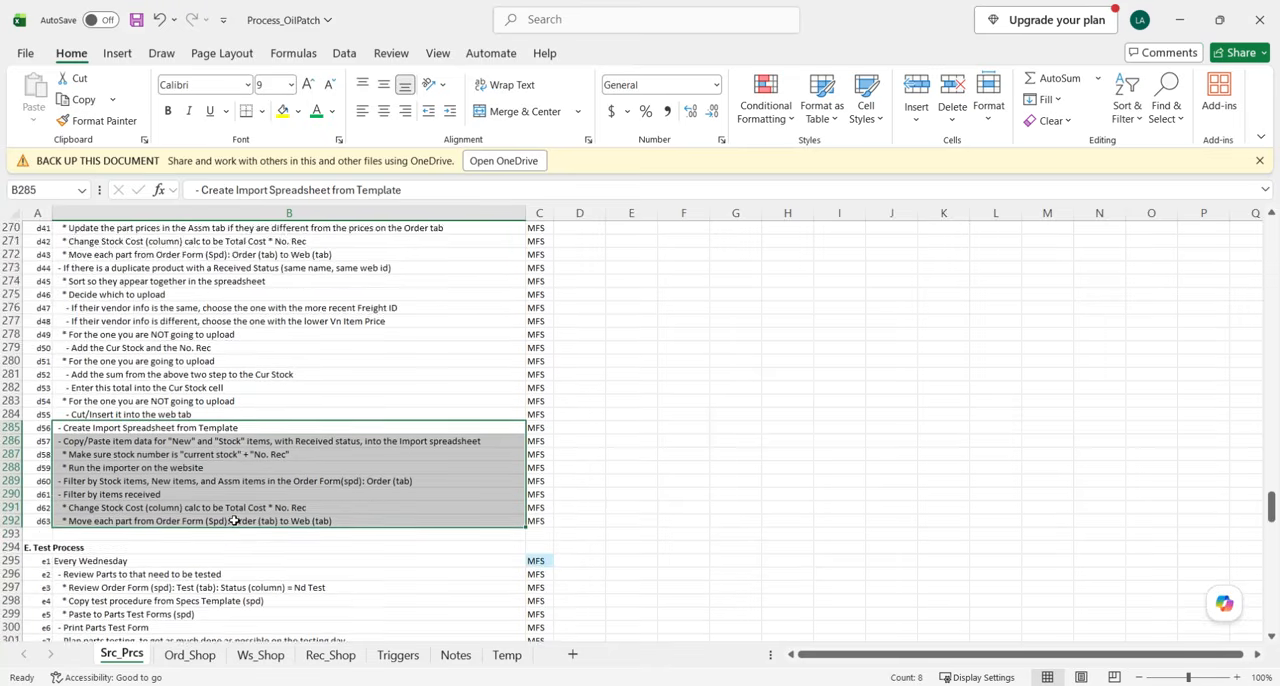
# Review process steps d56 to d63 about creating the import spreadsheet, running the importer and moving parts to the Web tab.
pyautogui.moveTo(226, 388); pyautogui.dragTo(218, 482)
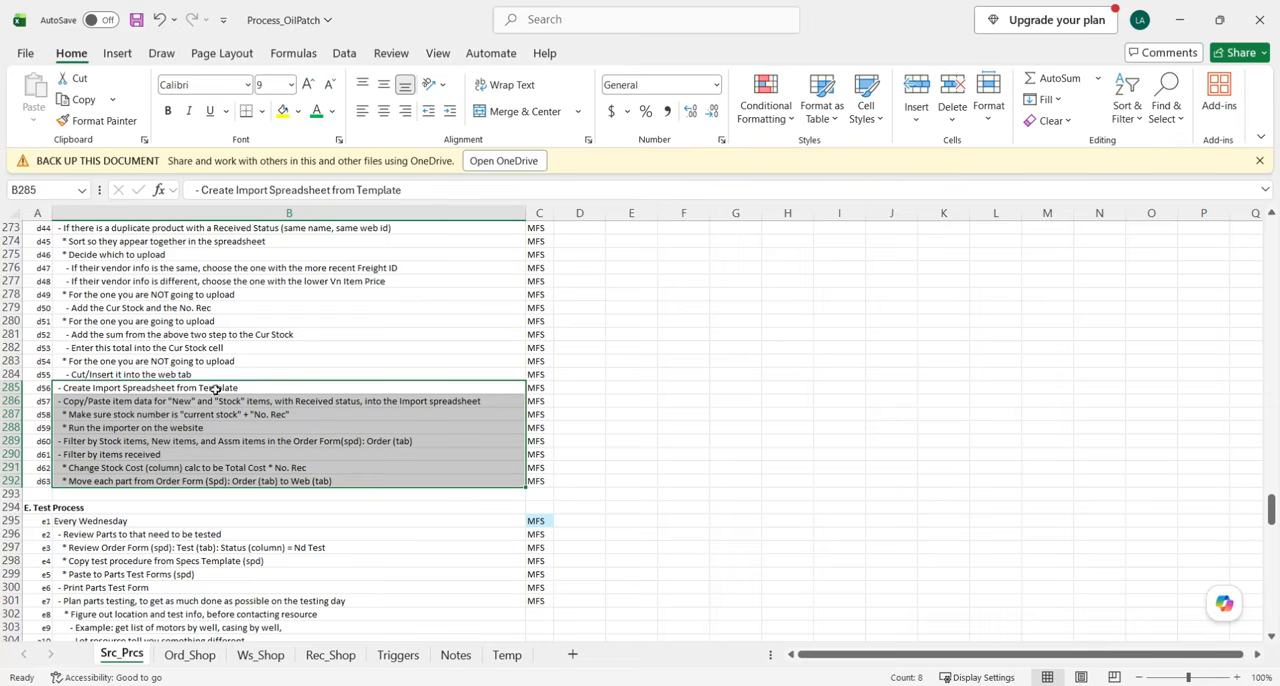
pyautogui.moveTo(230, 388); pyautogui.dragTo(225, 428)
pyautogui.click(215, 427)
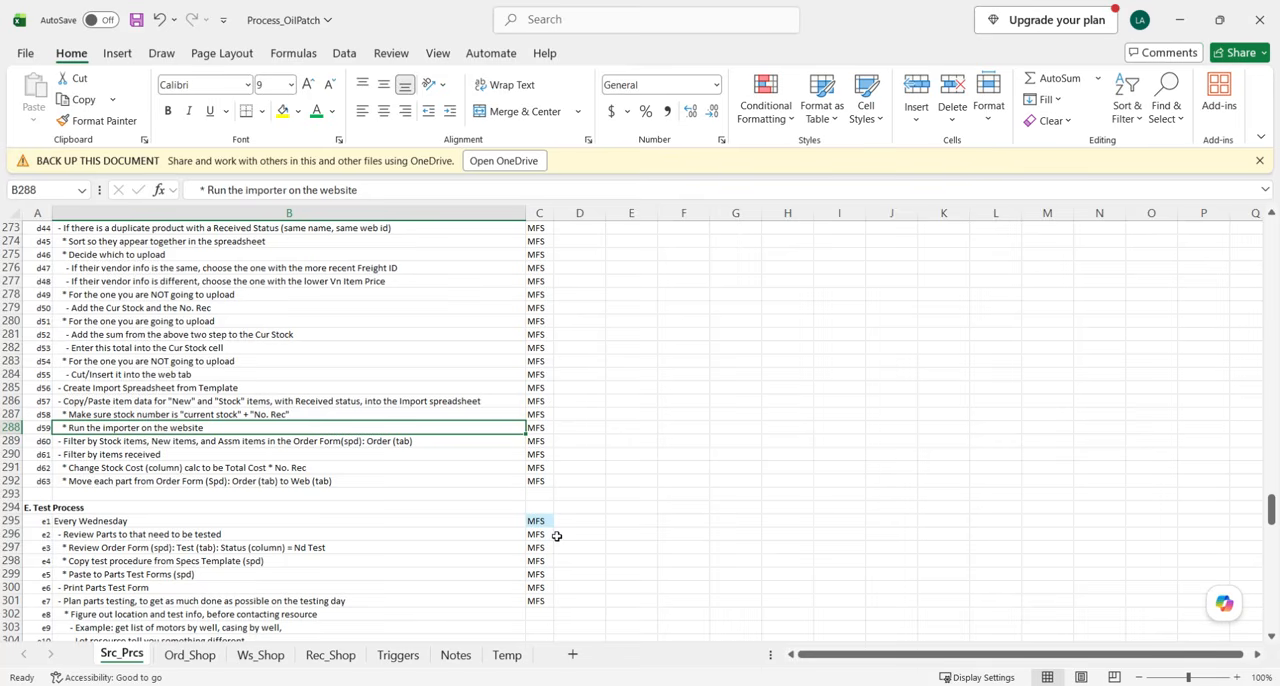
pyautogui.moveTo(134, 402); pyautogui.dragTo(121, 483)
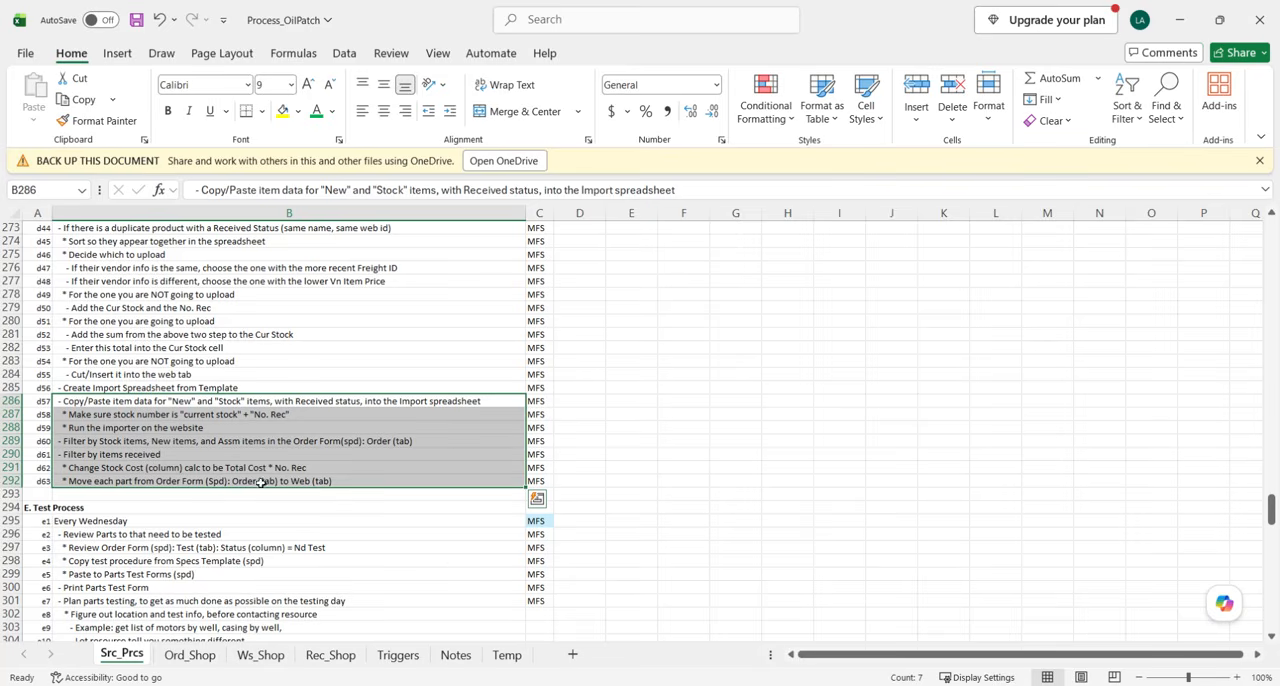
pyautogui.click(226, 402)
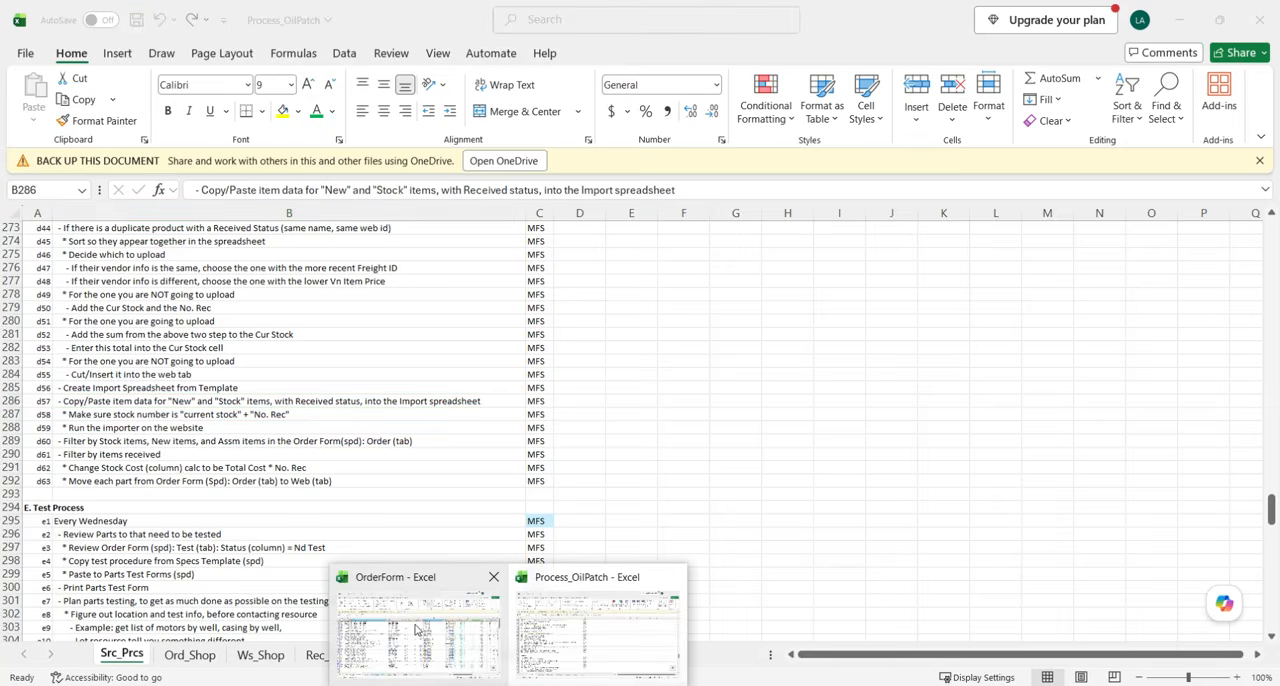
# Switch to the OrderForm workbook and look across the Order sheet's columns for the received items.
pyautogui.click(418, 628)
pyautogui.scroll(-3, 145, 431)
pyautogui.scroll(3, 145, 431)
pyautogui.hscroll(10, 262, 471)
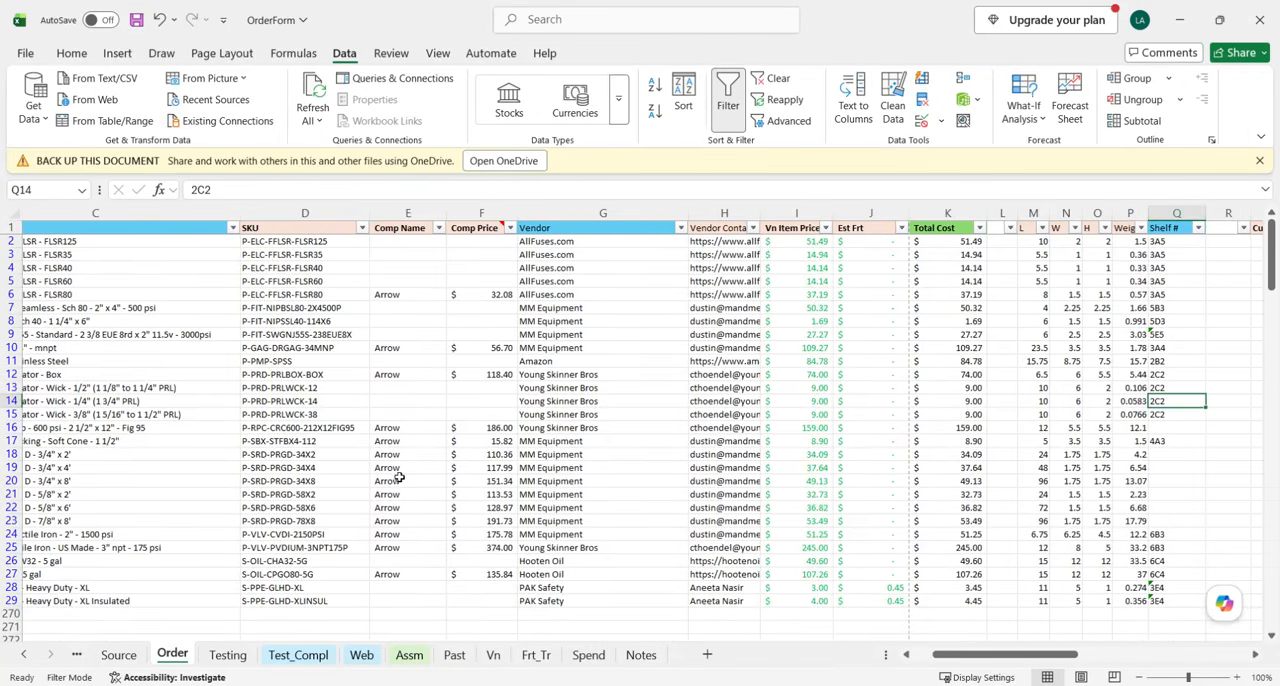
pyautogui.hscroll(-6, 505, 488)
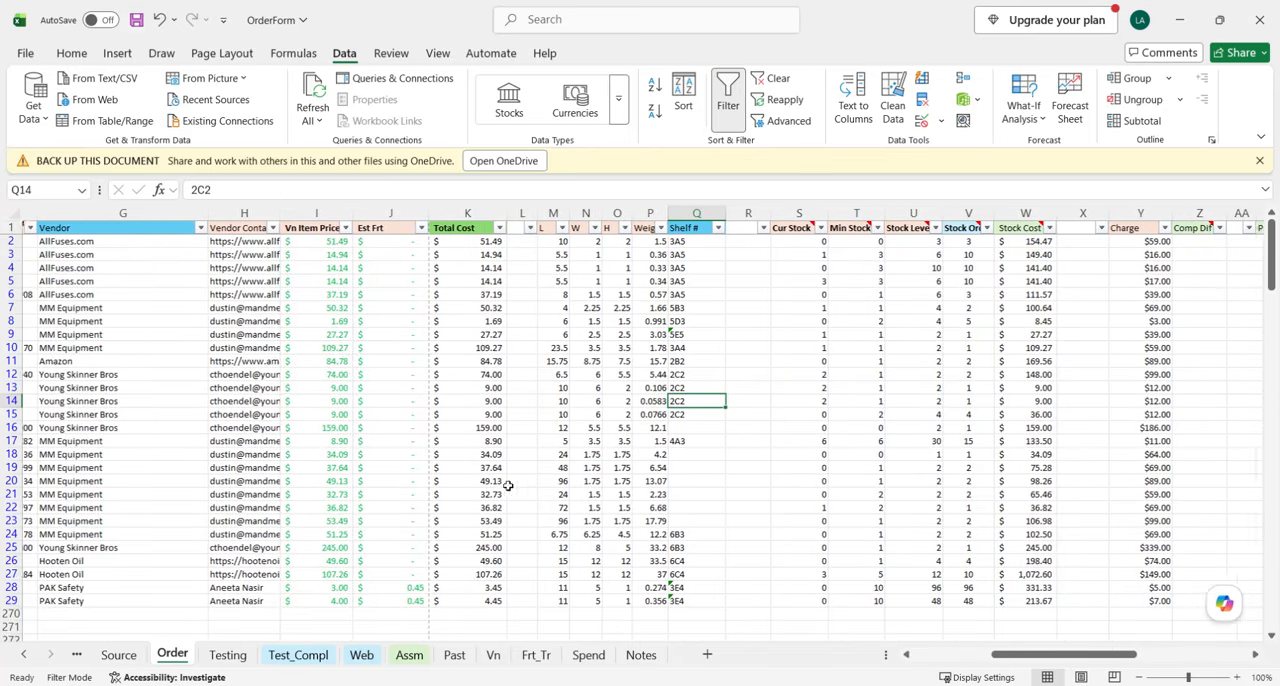
pyautogui.hscroll(-3, 540, 494)
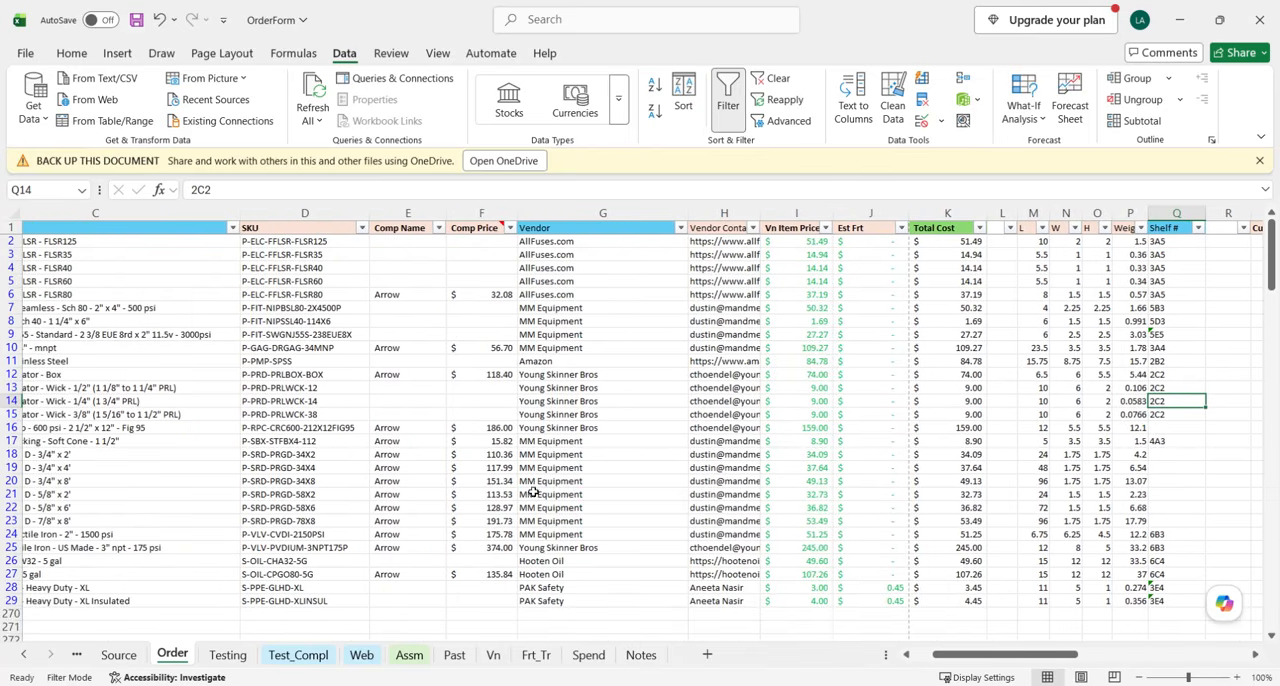
pyautogui.hscroll(-3, 540, 494)
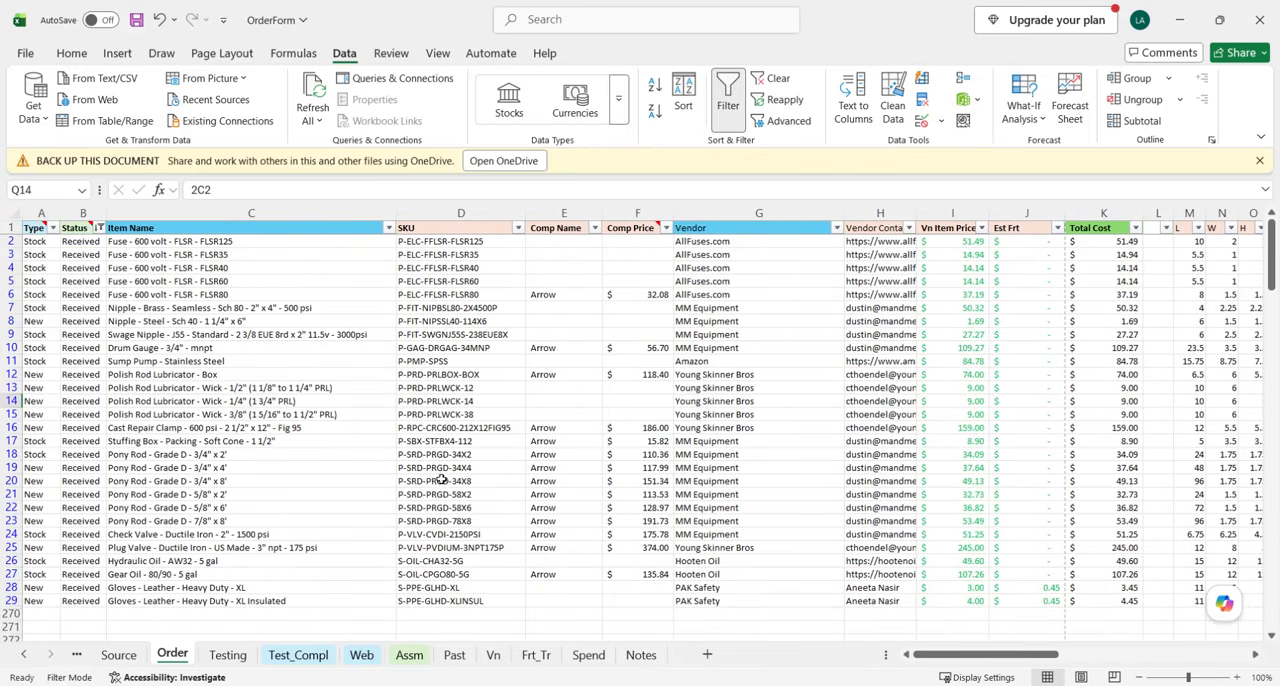
# Review the SKU, Vn Item Price, Est Frt, dimension and weight data of the received items in rows 2 to 29.
pyautogui.click(440, 213)
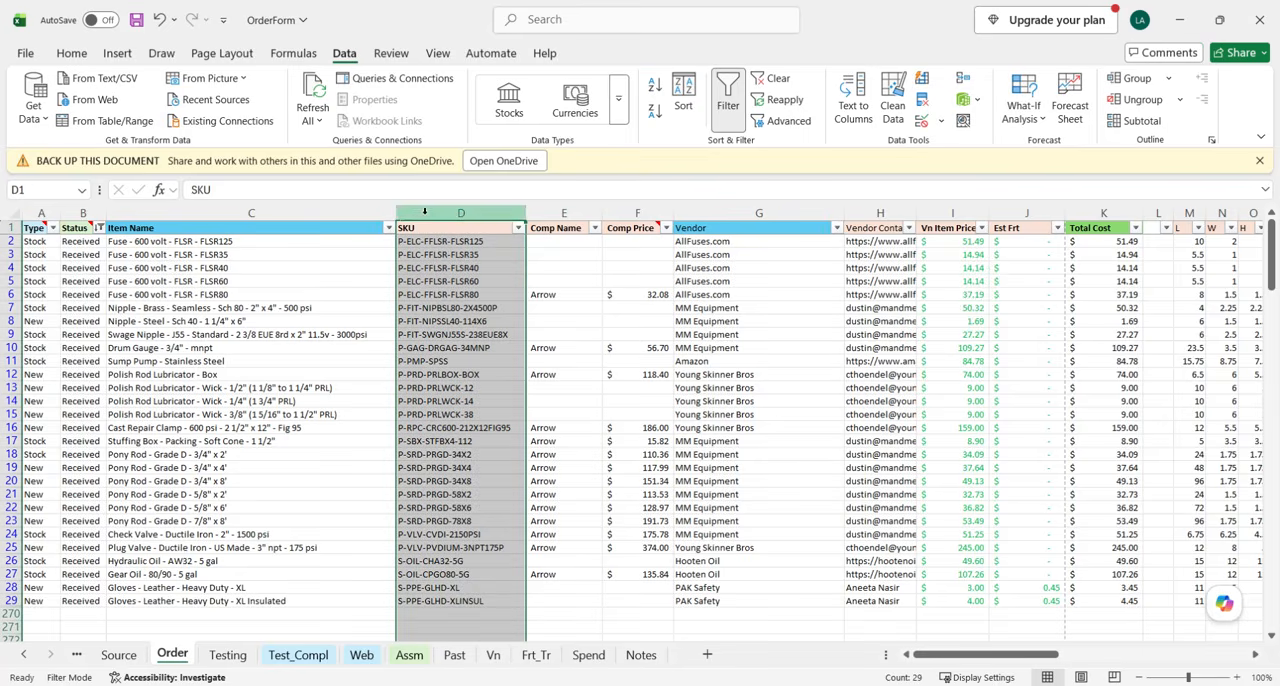
pyautogui.moveTo(442, 247); pyautogui.dragTo(440, 598)
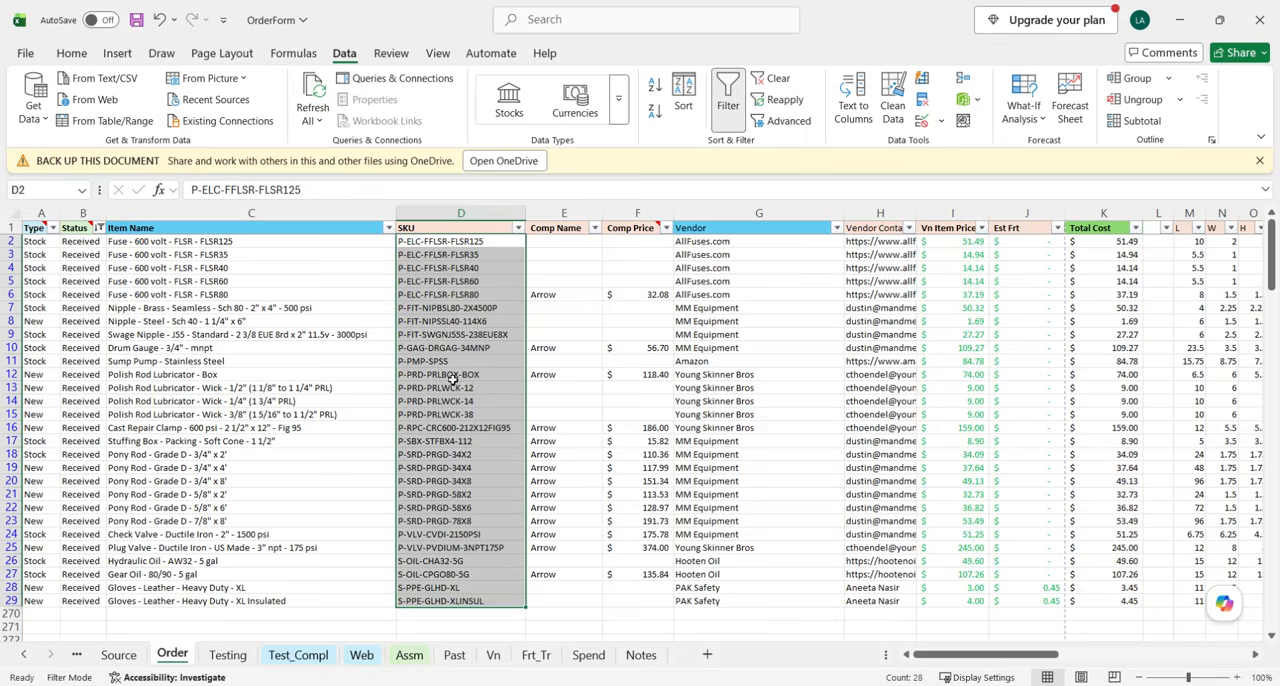
pyautogui.hscroll(4, 657, 314)
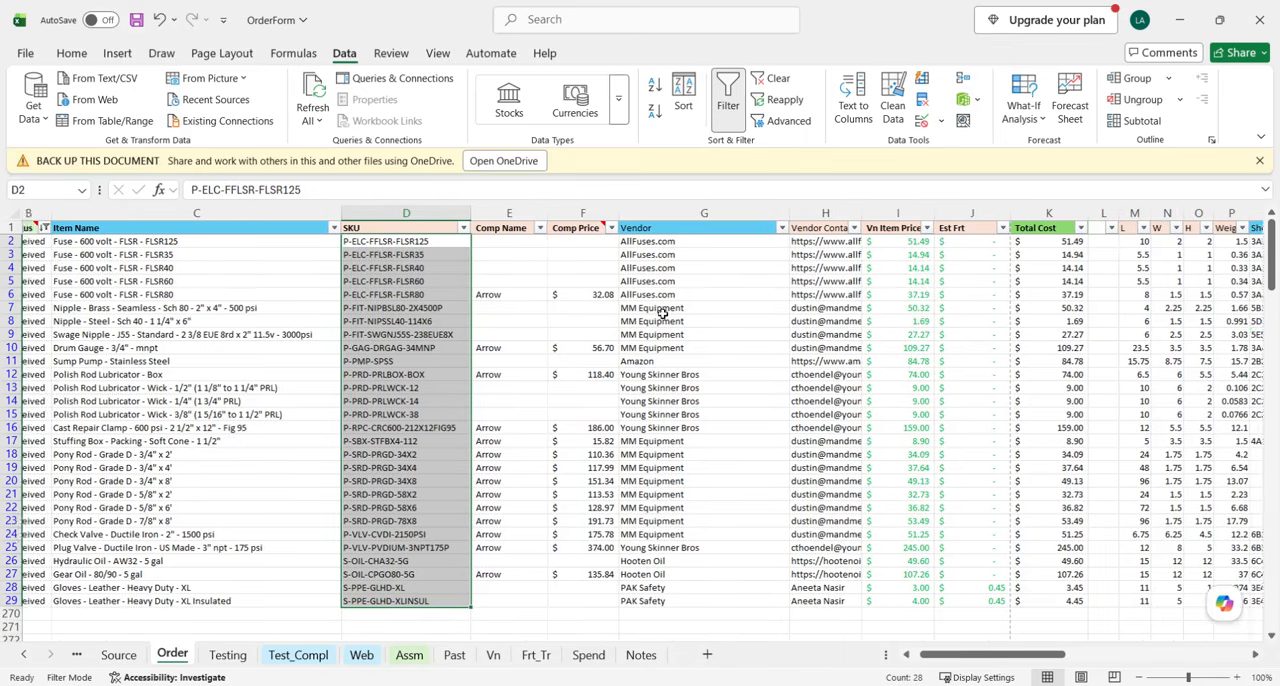
pyautogui.moveTo(636, 244); pyautogui.dragTo(721, 601)
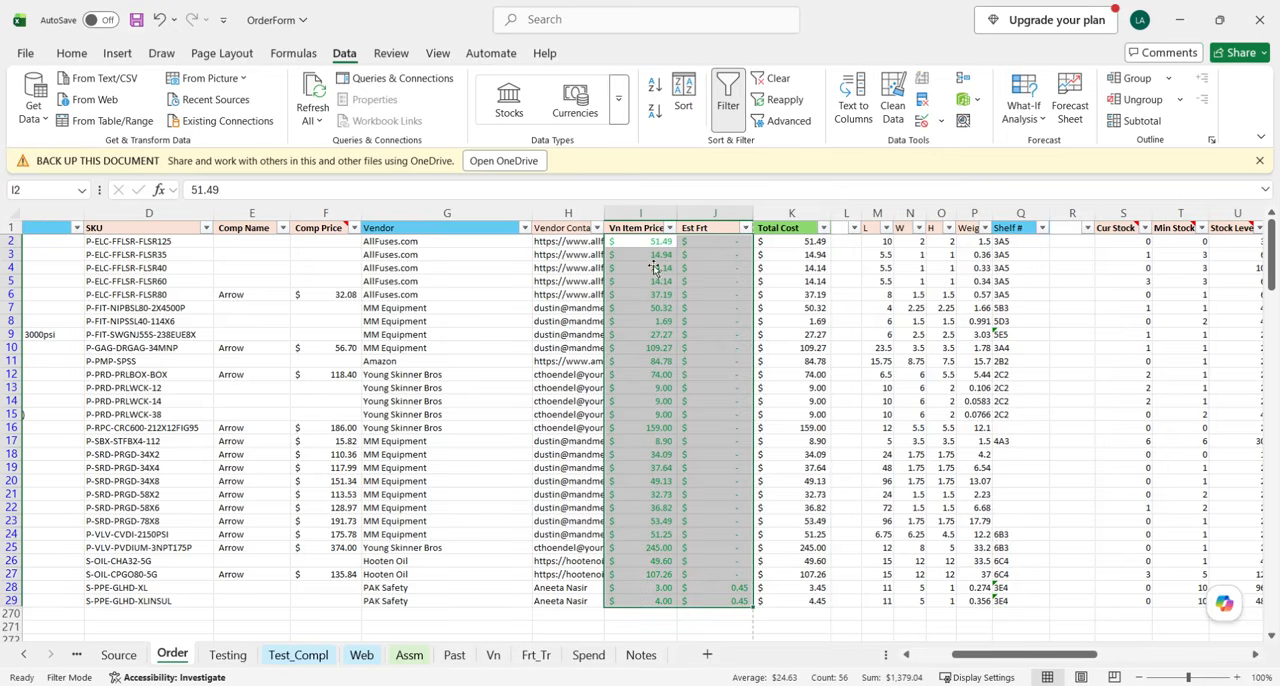
pyautogui.moveTo(651, 246); pyautogui.dragTo(727, 598)
pyautogui.hscroll(2, 878, 520)
pyautogui.moveTo(722, 242); pyautogui.dragTo(825, 603)
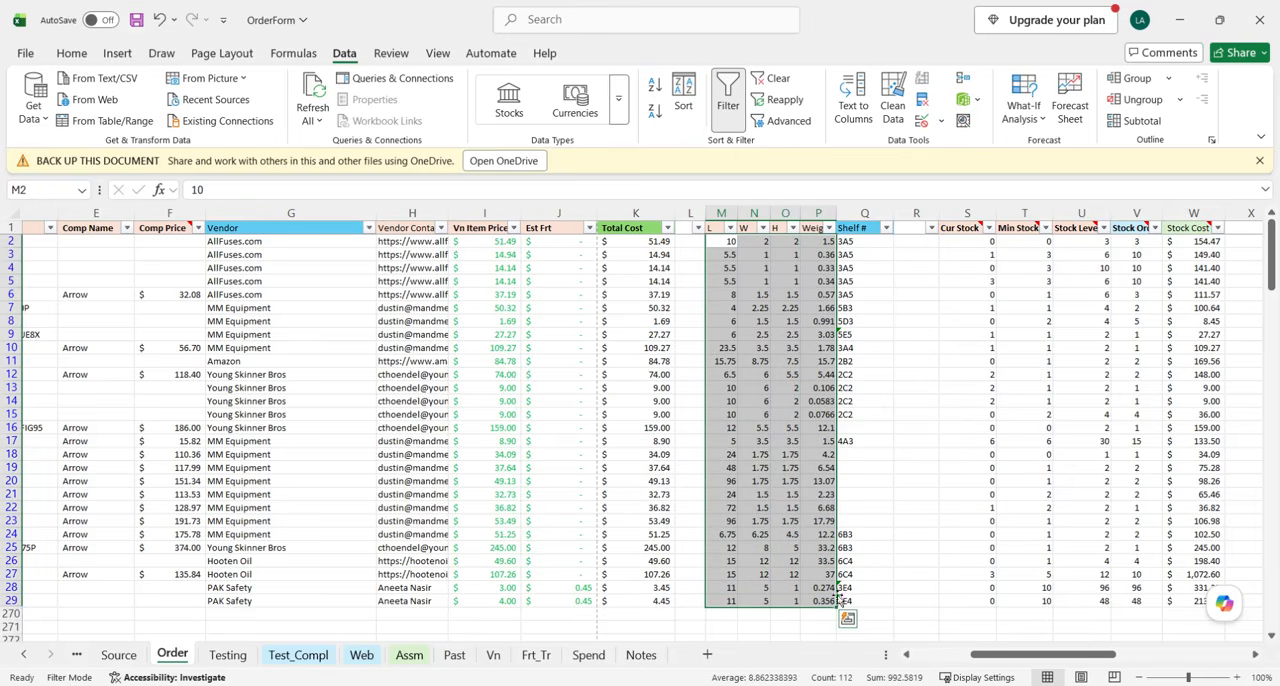
# Enter 3A2 as the Shelf # for the Cast Repair Clamp in row 16.
pyautogui.click(868, 213)
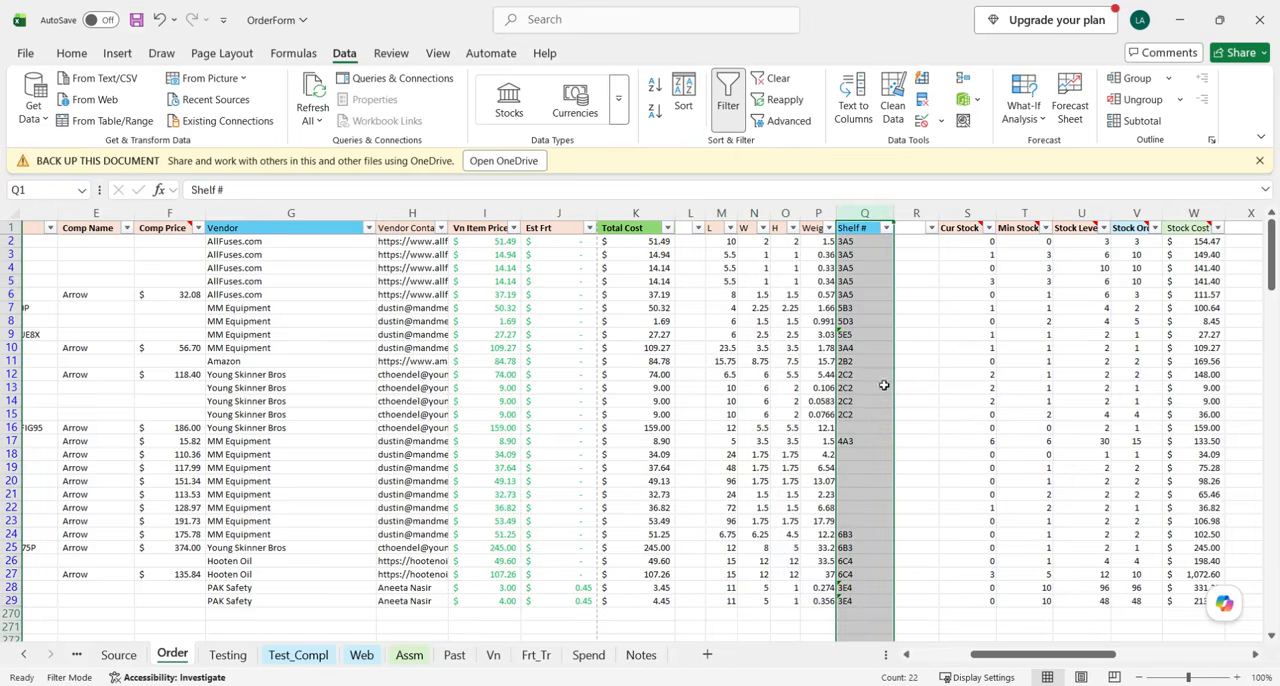
pyautogui.click(873, 430)
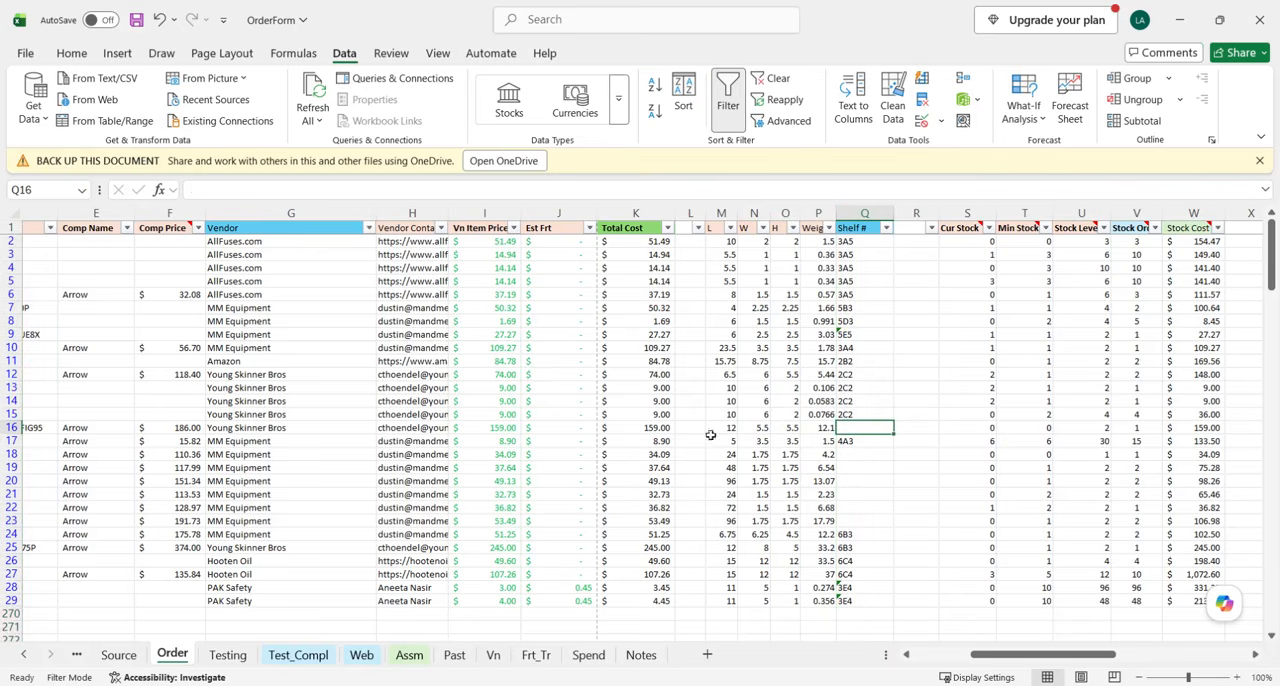
pyautogui.click(28, 429)
pyautogui.hscroll(-5, 363, 484)
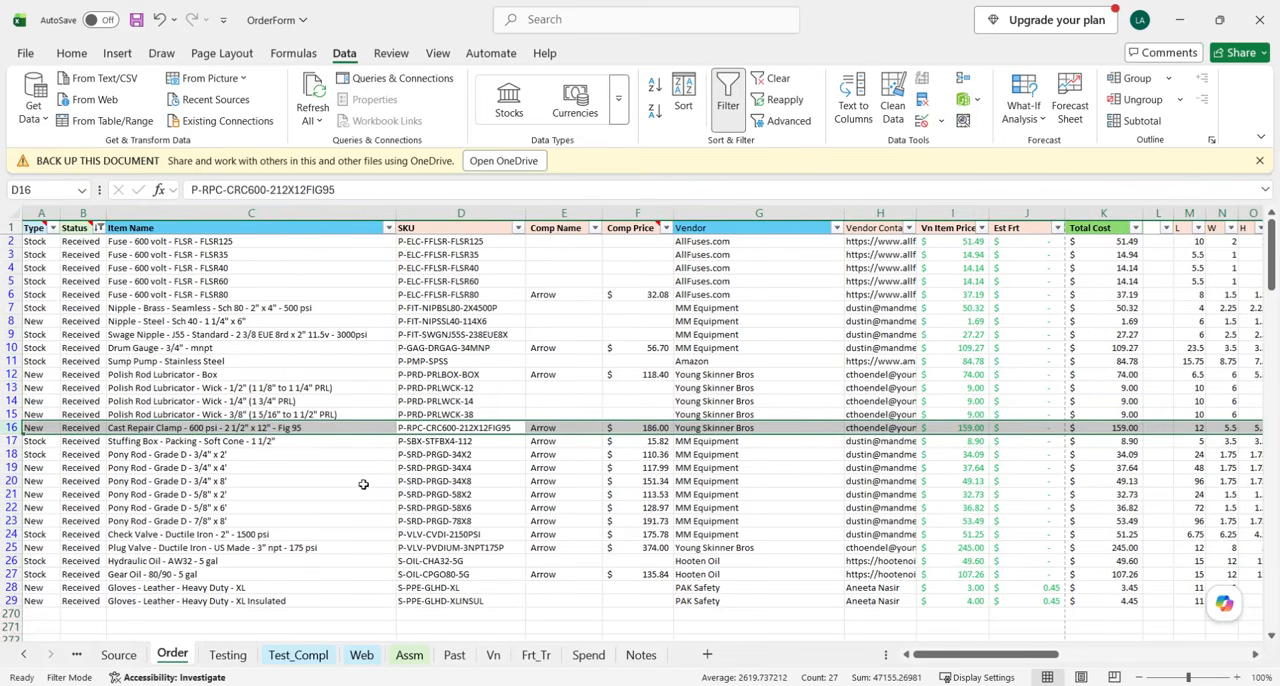
pyautogui.hscroll(6, 449, 449)
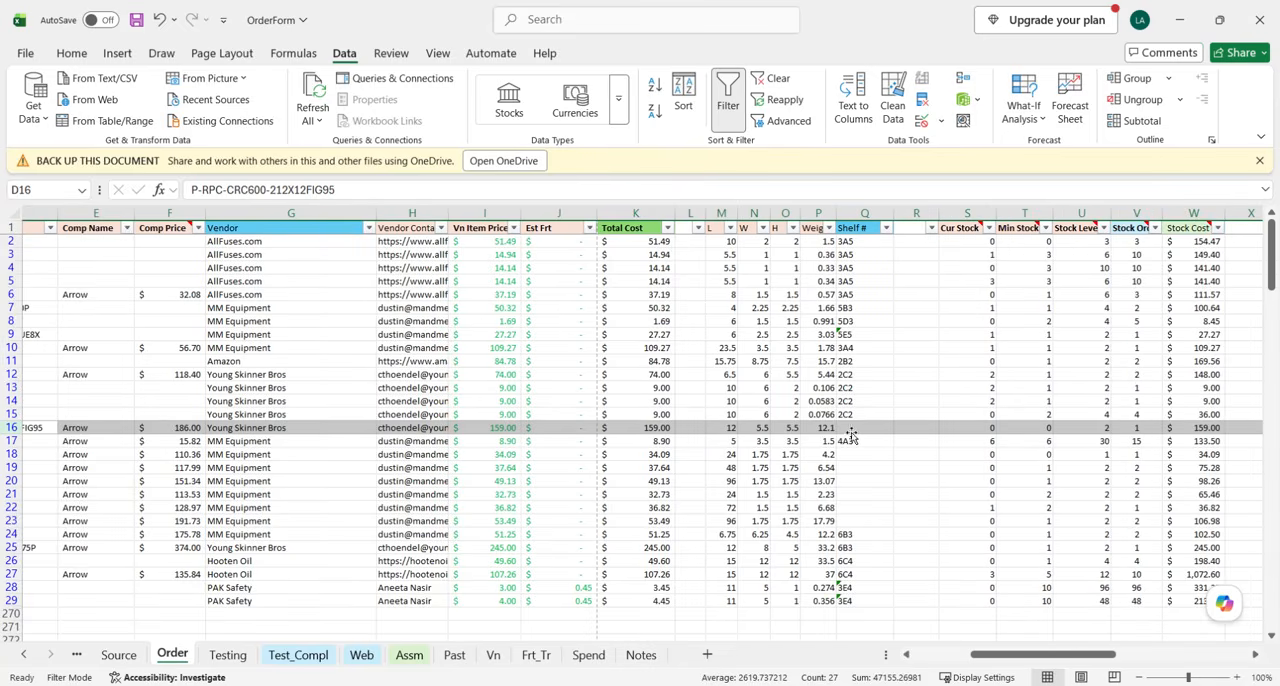
pyautogui.hscroll(2, 883, 434)
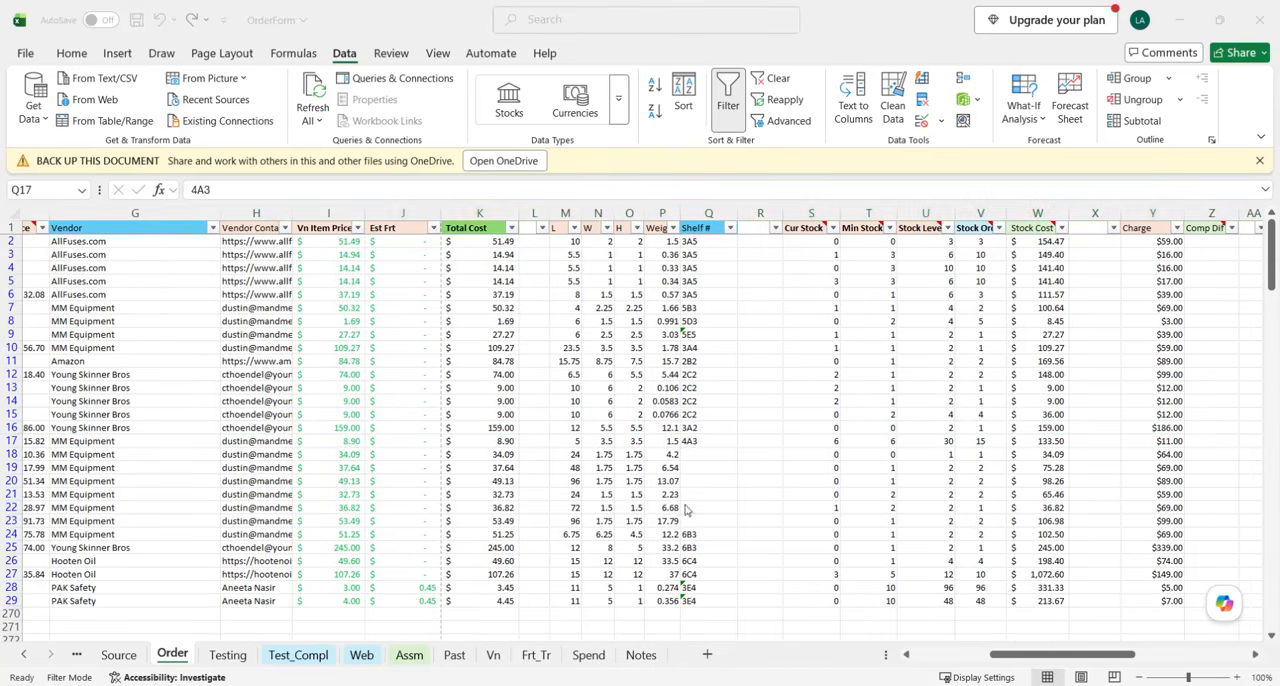
pyautogui.click(708, 427)
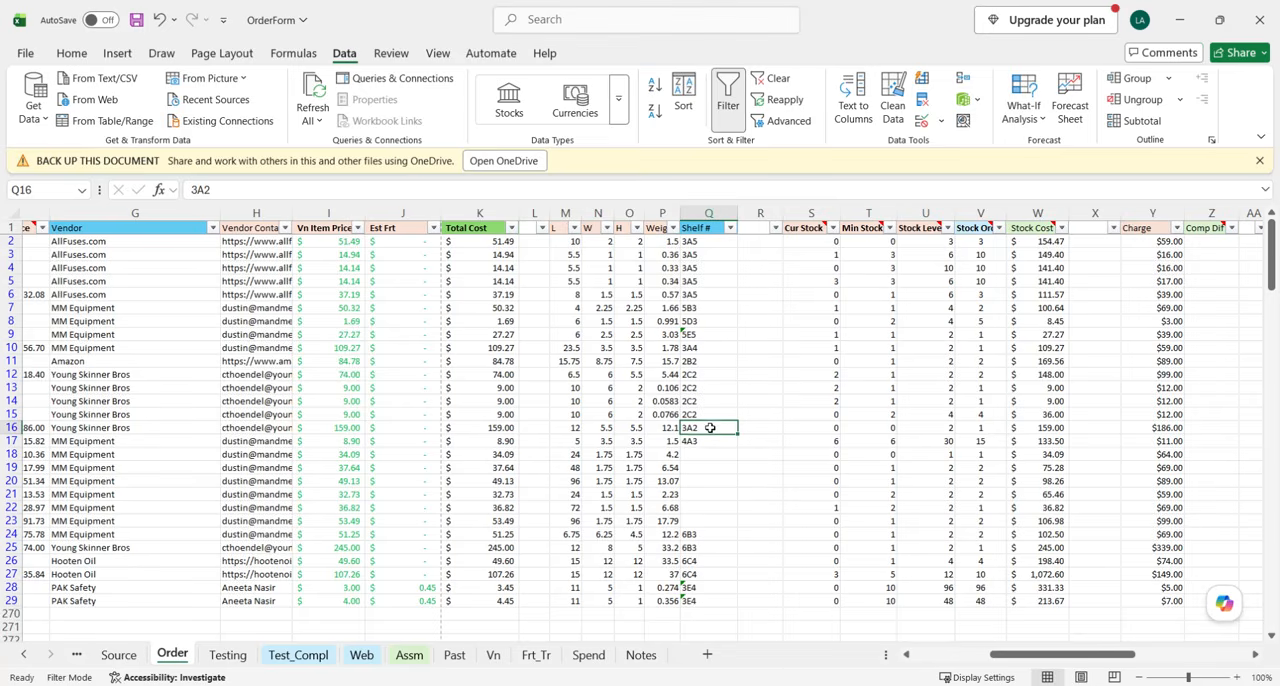
# Check the Shelf # cells of the Pony Rod items in rows 18 to 23.
pyautogui.scroll(-1, 712, 460)
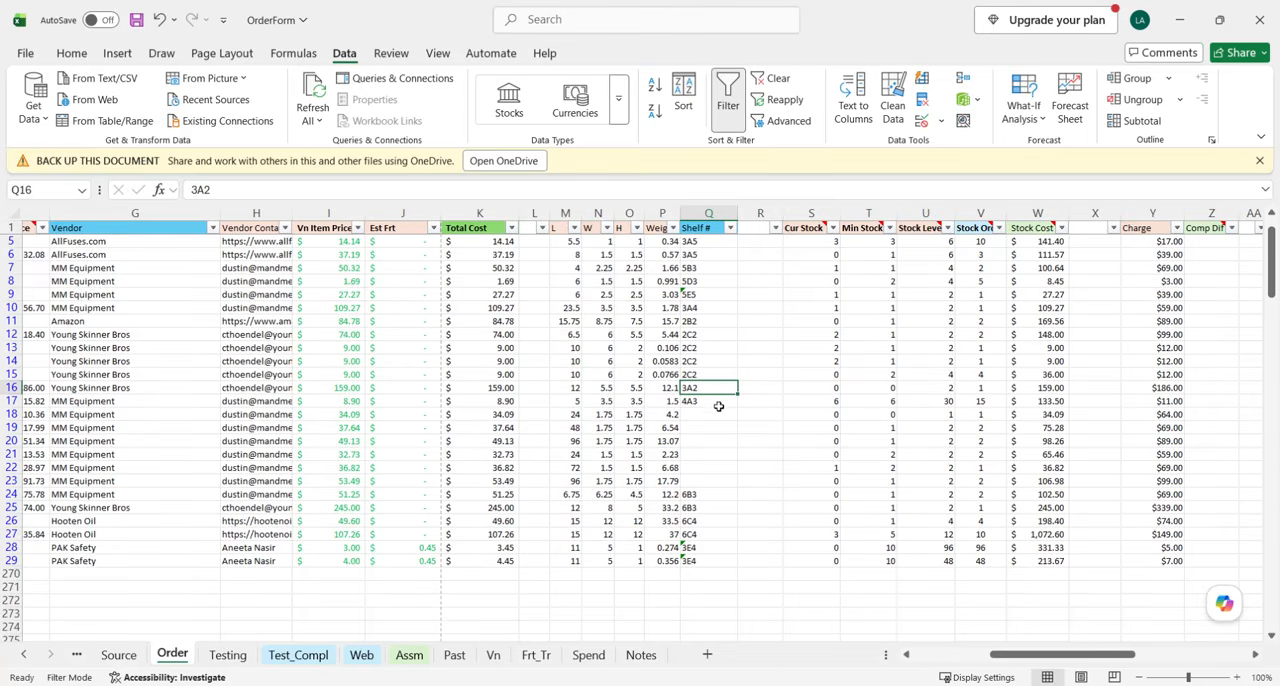
pyautogui.moveTo(715, 414); pyautogui.dragTo(716, 479)
pyautogui.hscroll(-6, 528, 448)
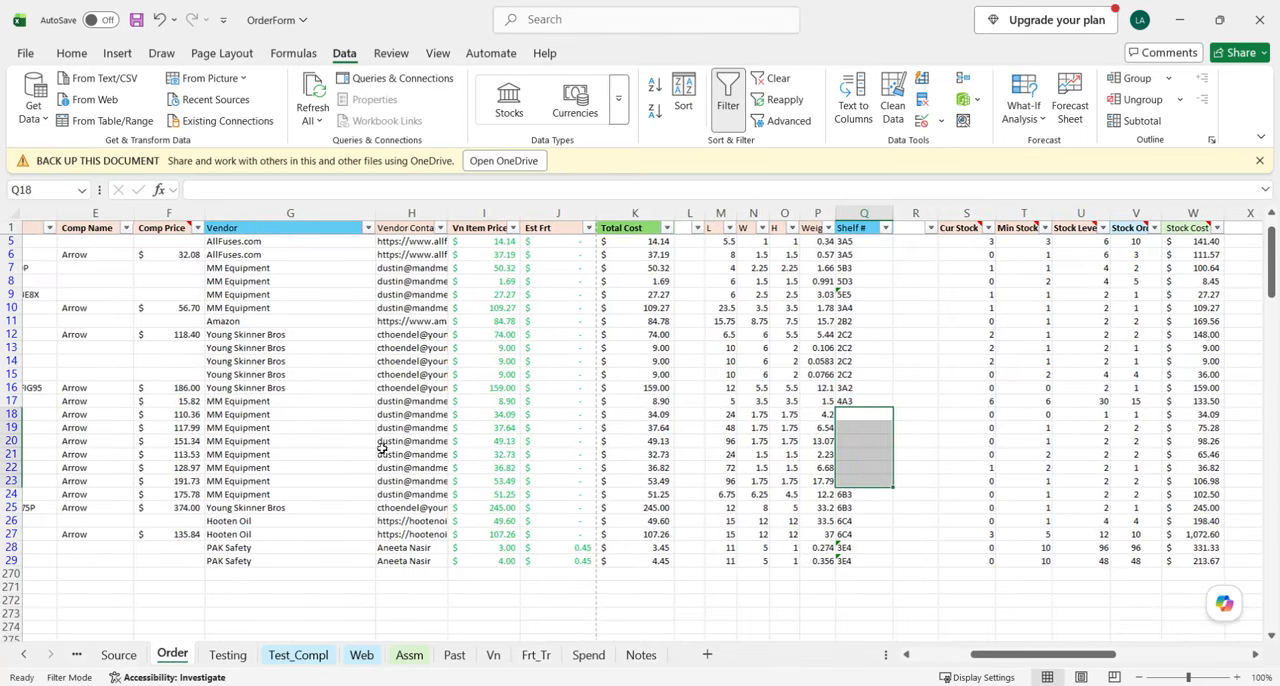
pyautogui.hscroll(-1, 97, 447)
pyautogui.moveTo(12, 414); pyautogui.dragTo(16, 483)
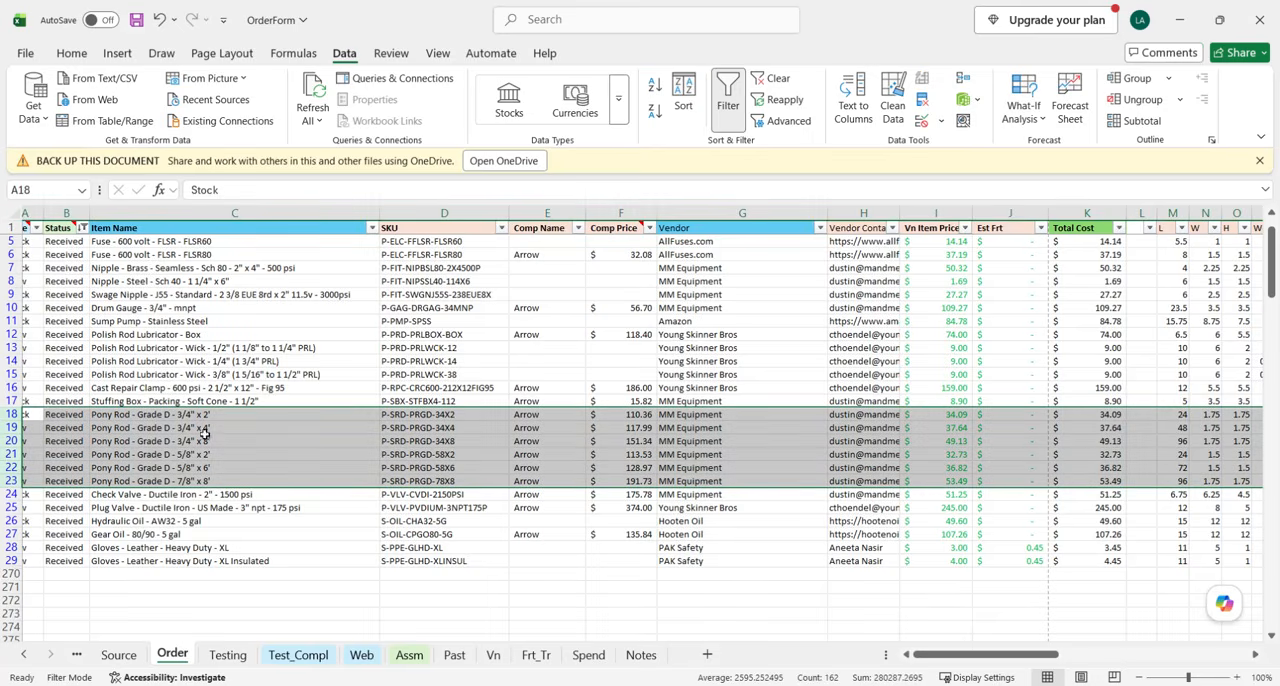
pyautogui.hscroll(5, 287, 451)
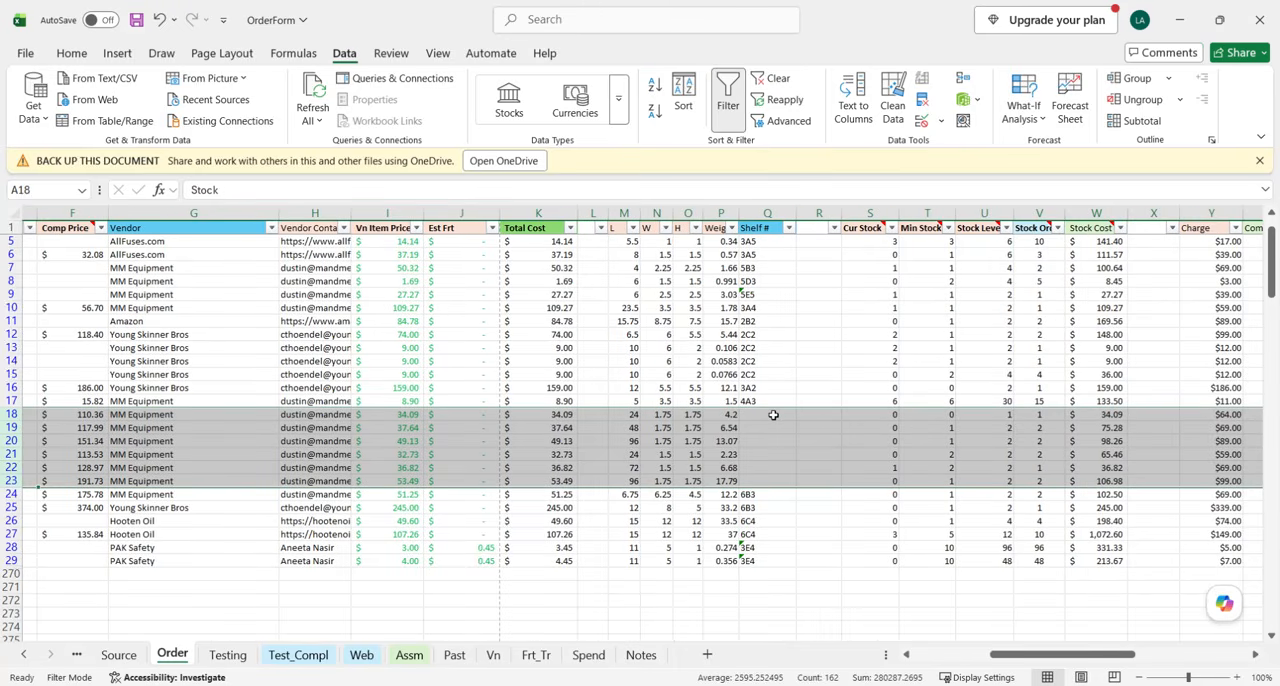
pyautogui.moveTo(773, 414); pyautogui.dragTo(738, 450)
pyautogui.click(742, 478)
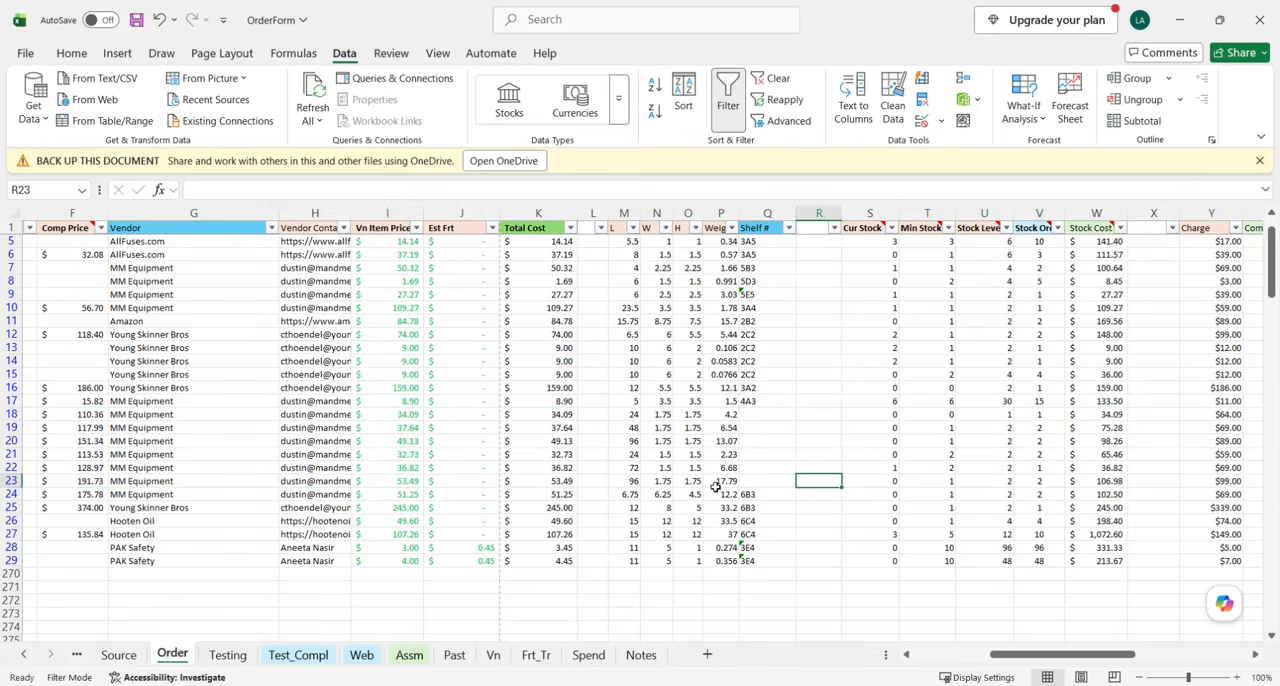
# Review the Cur Stock values of all received items in rows 2 to 29.
pyautogui.hscroll(2, 950, 482)
pyautogui.click(845, 506)
pyautogui.hscroll(2, 845, 506)
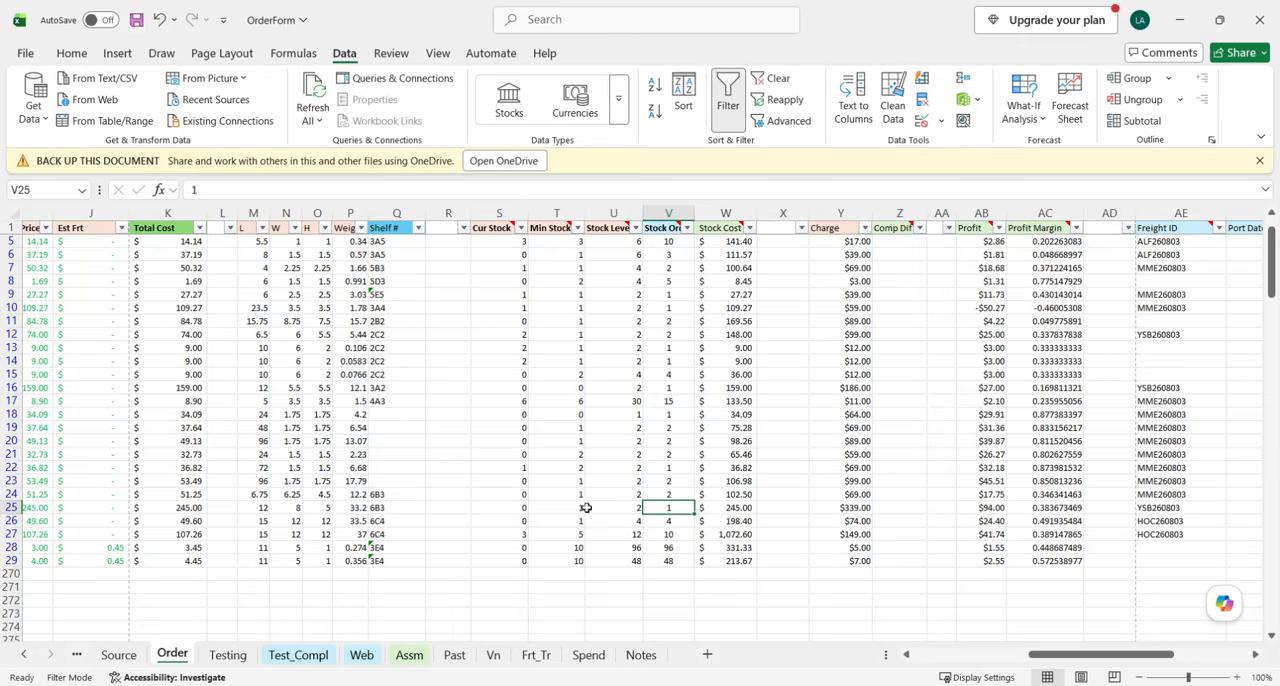
pyautogui.scroll(1, 543, 506)
pyautogui.click(491, 215)
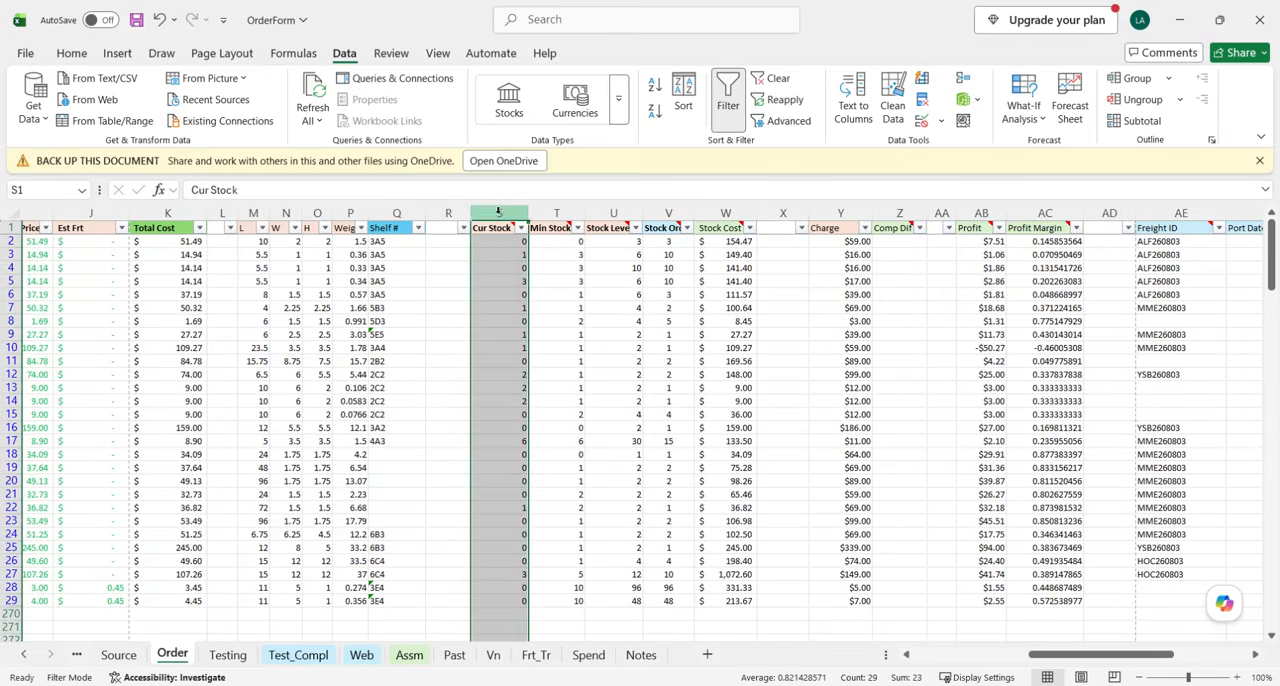
pyautogui.moveTo(497, 243); pyautogui.dragTo(481, 601)
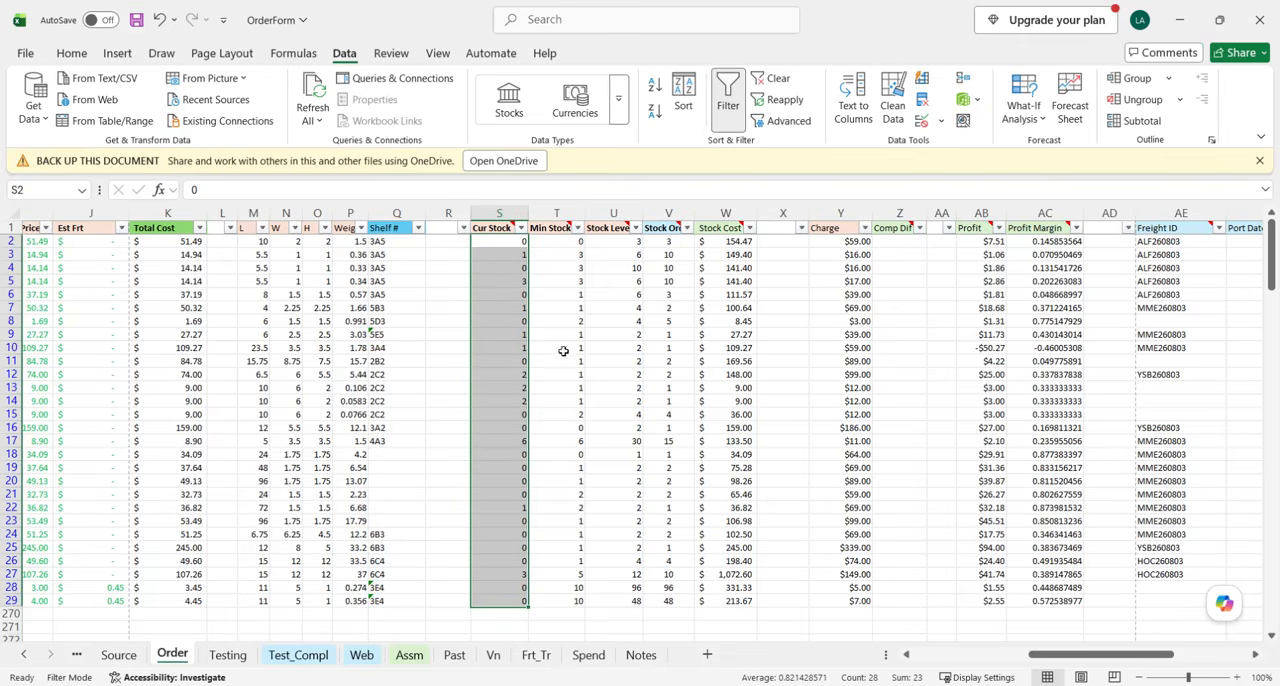
pyautogui.hscroll(3, 563, 351)
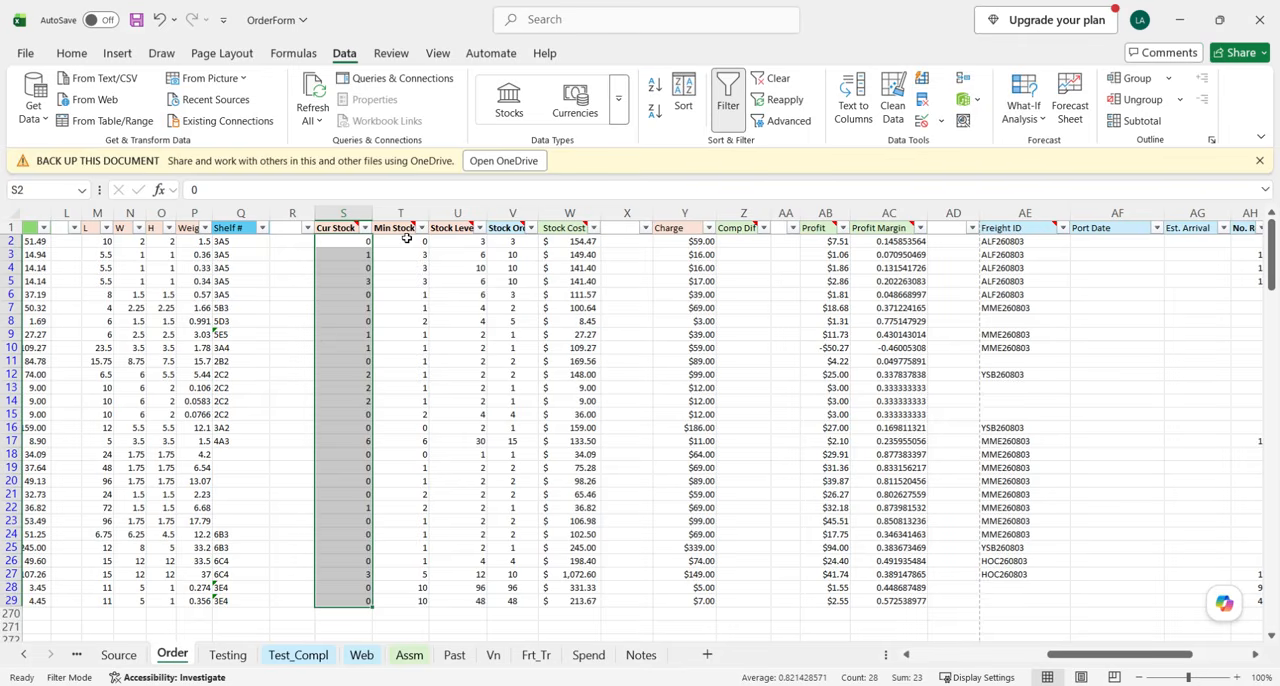
# Examine the Min Stock, Stock Level, Stock Order and Stock Cost columns in turn.
pyautogui.click(391, 215)
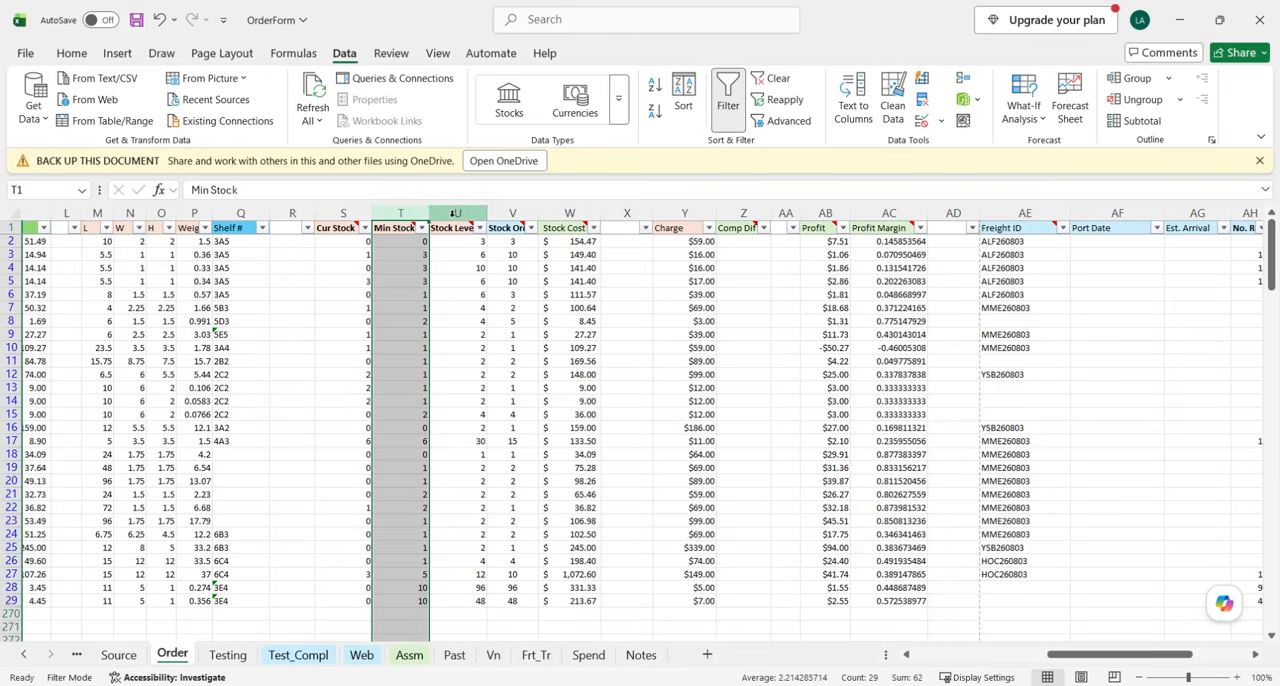
pyautogui.click(453, 213)
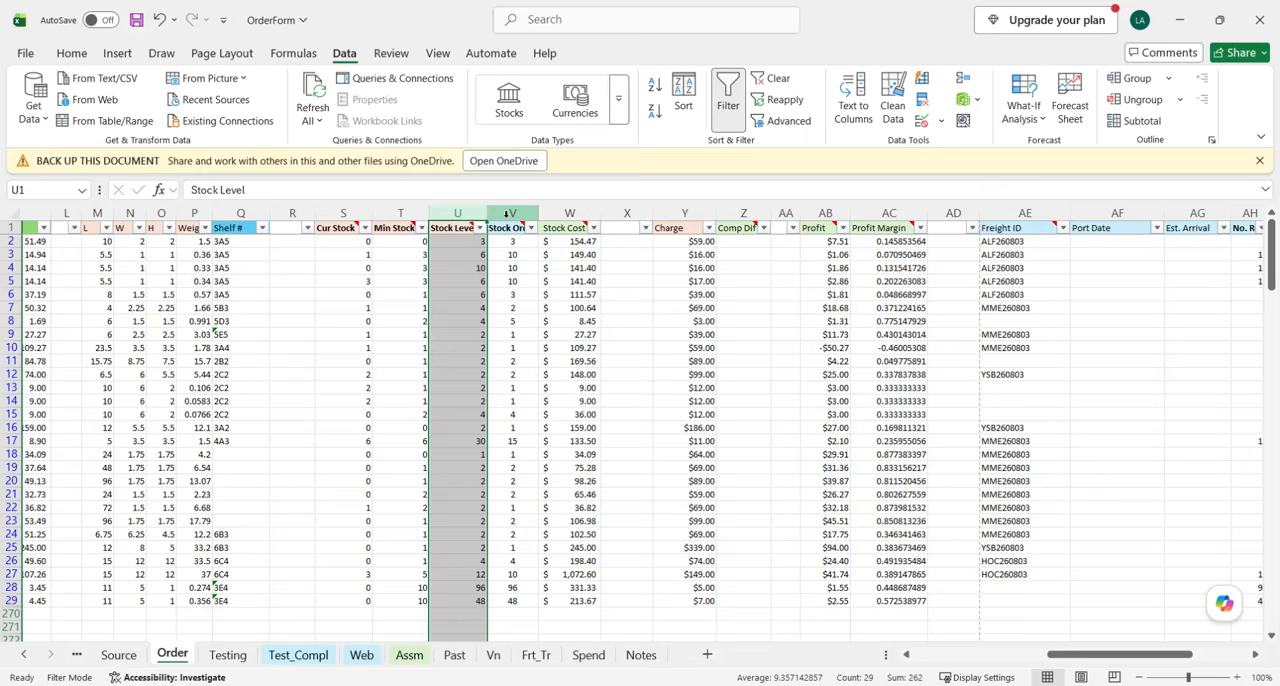
pyautogui.click(510, 213)
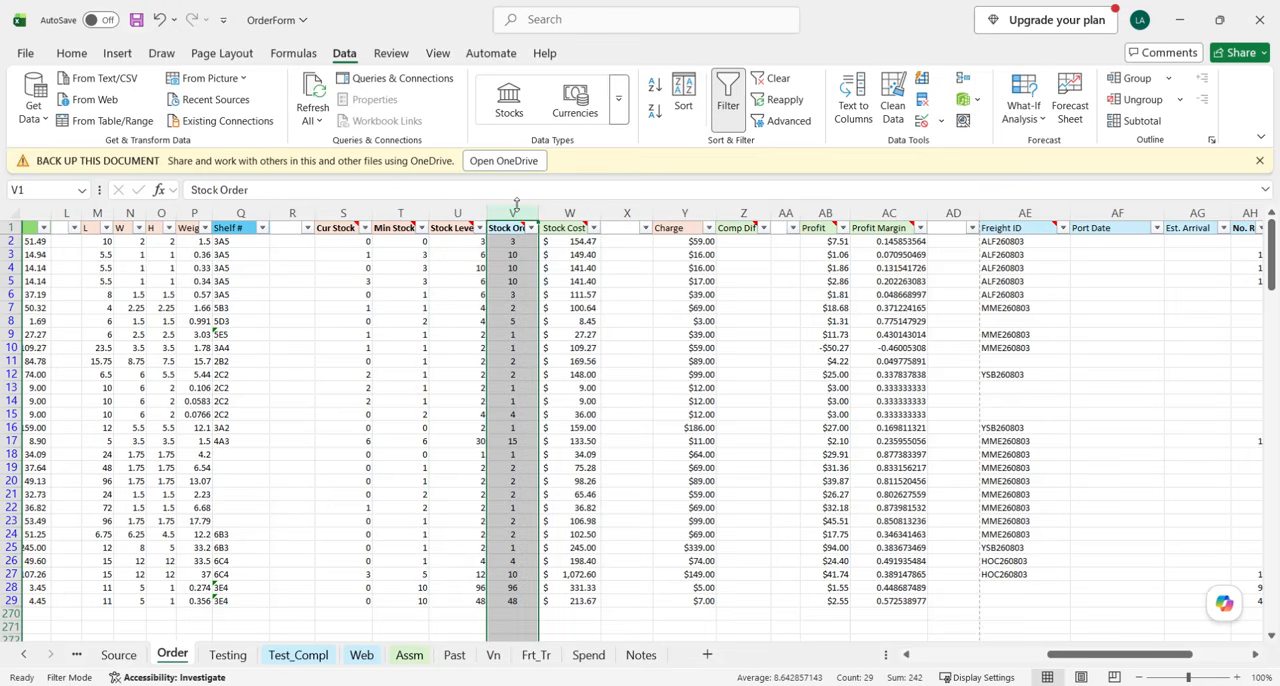
pyautogui.click(565, 212)
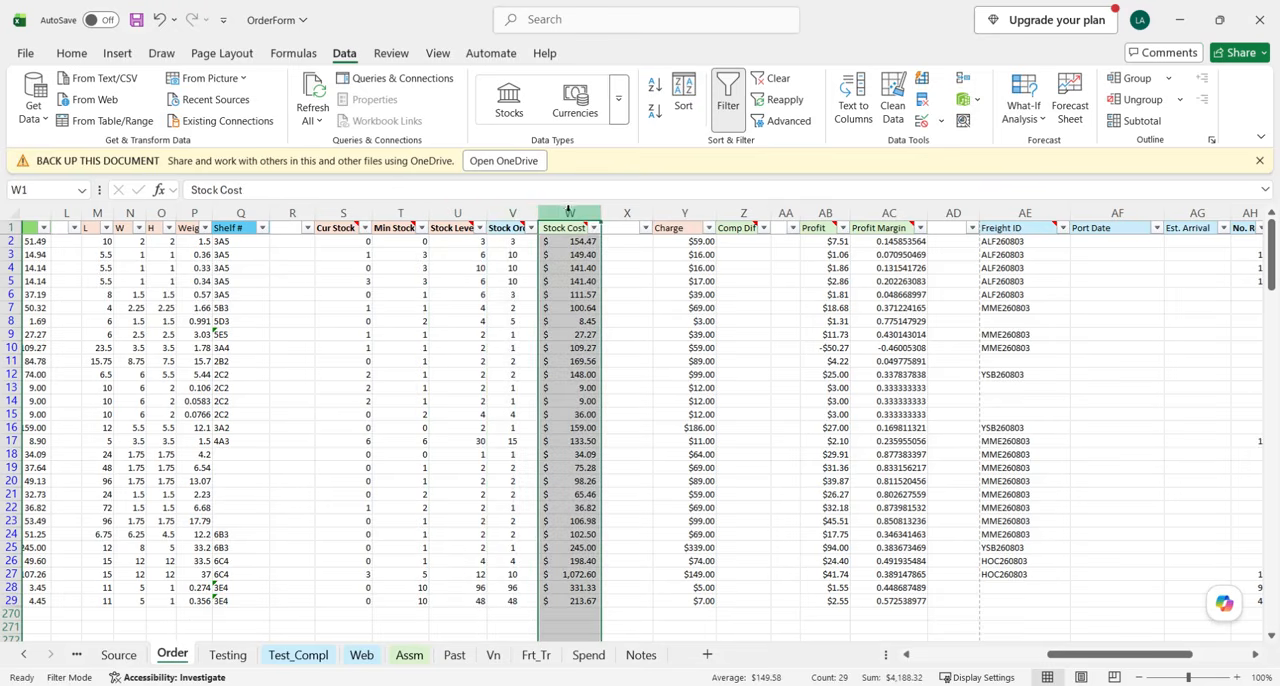
# Review the Charge values of the received items in rows 2 to 29.
pyautogui.click(686, 212)
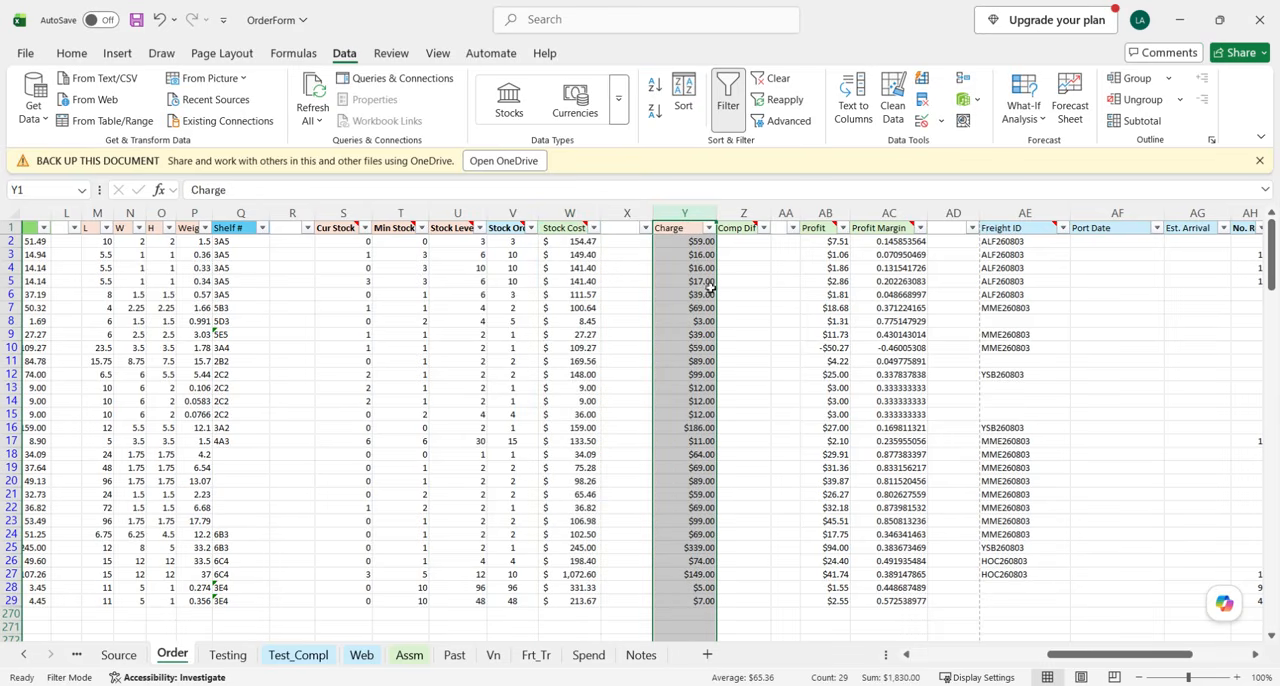
pyautogui.moveTo(697, 242); pyautogui.dragTo(694, 601)
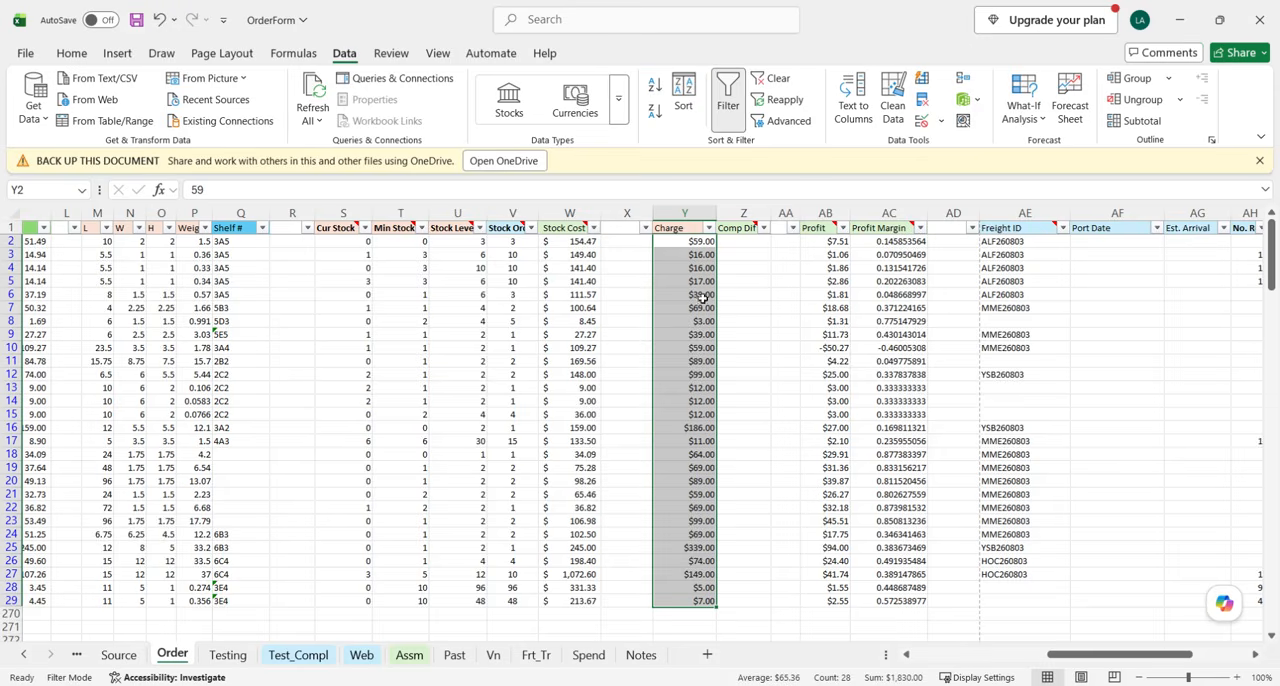
pyautogui.scroll(-1, 705, 310)
pyautogui.scroll(1, 706, 414)
pyautogui.click(735, 354)
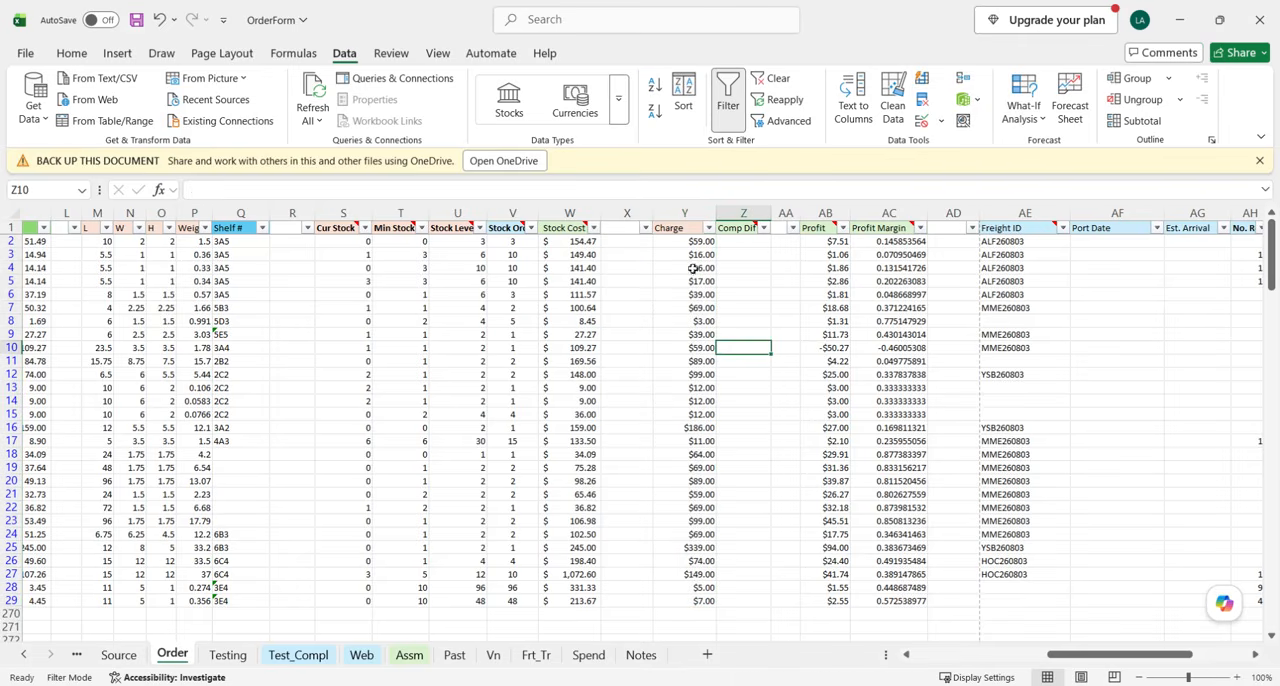
# Check the Charge and Cur Stock columns of the received items and return to the Item Name and SKU columns.
pyautogui.click(688, 213)
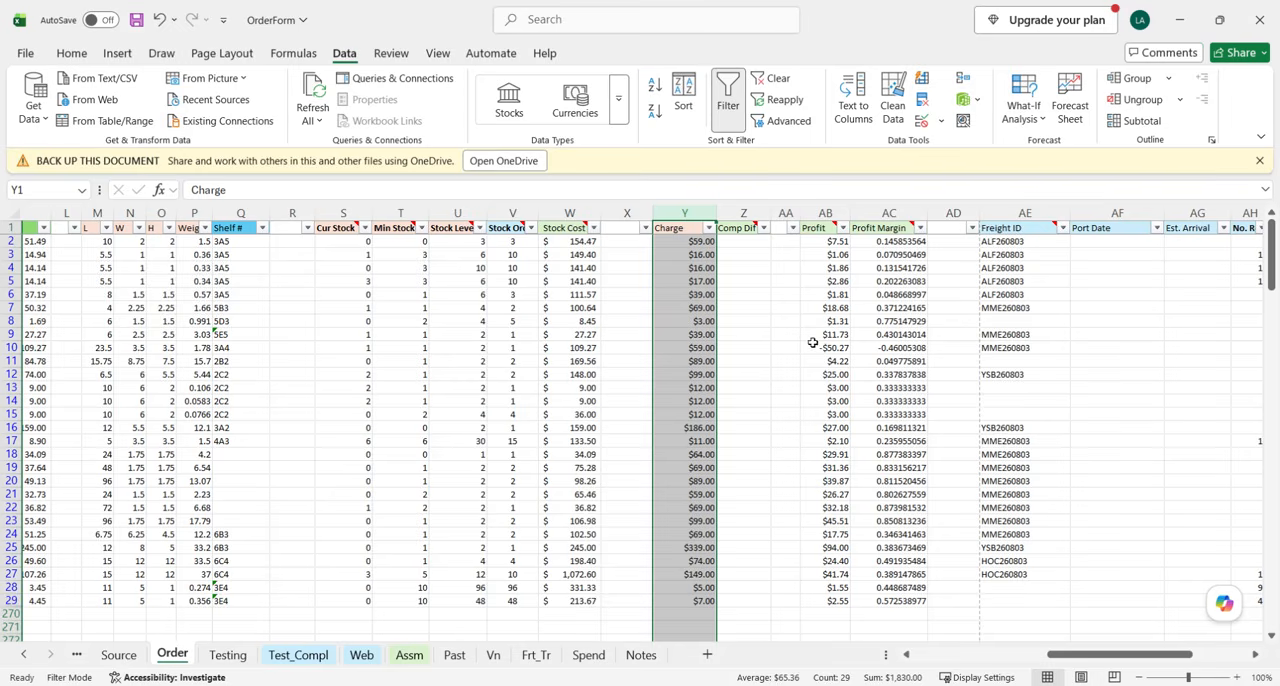
pyautogui.hscroll(3, 903, 351)
pyautogui.hscroll(-6, 903, 351)
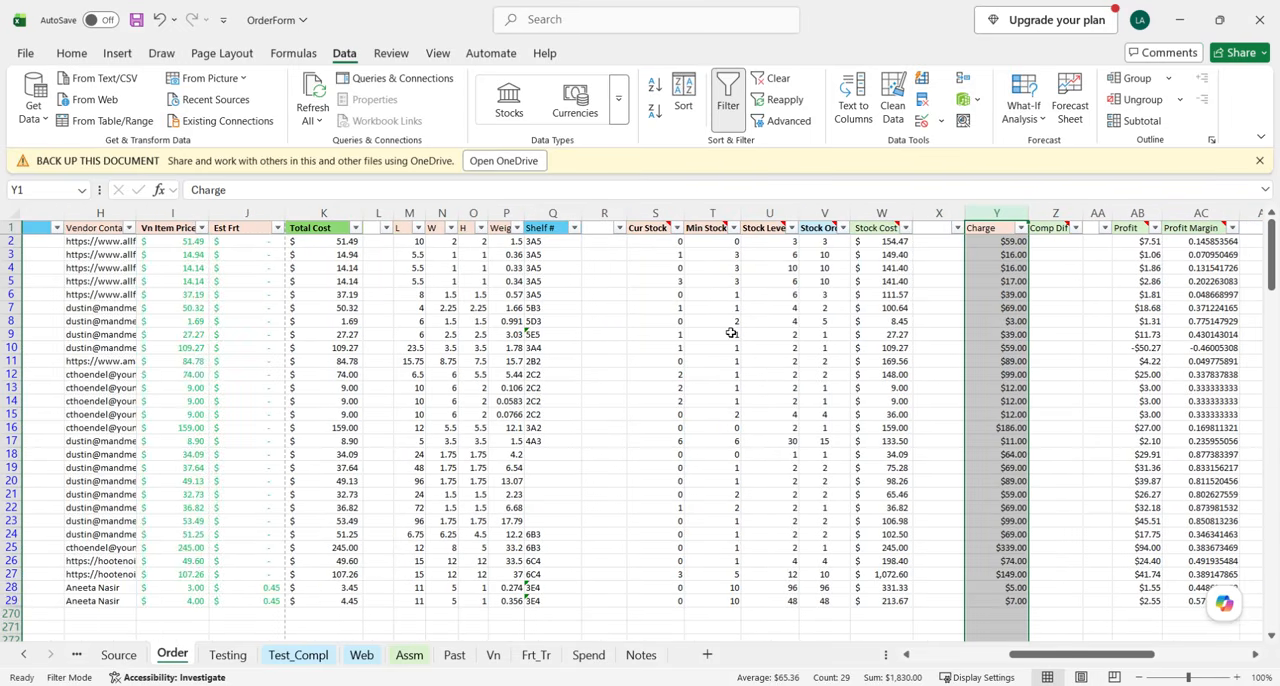
pyautogui.hscroll(-3, 700, 333)
pyautogui.click(953, 212)
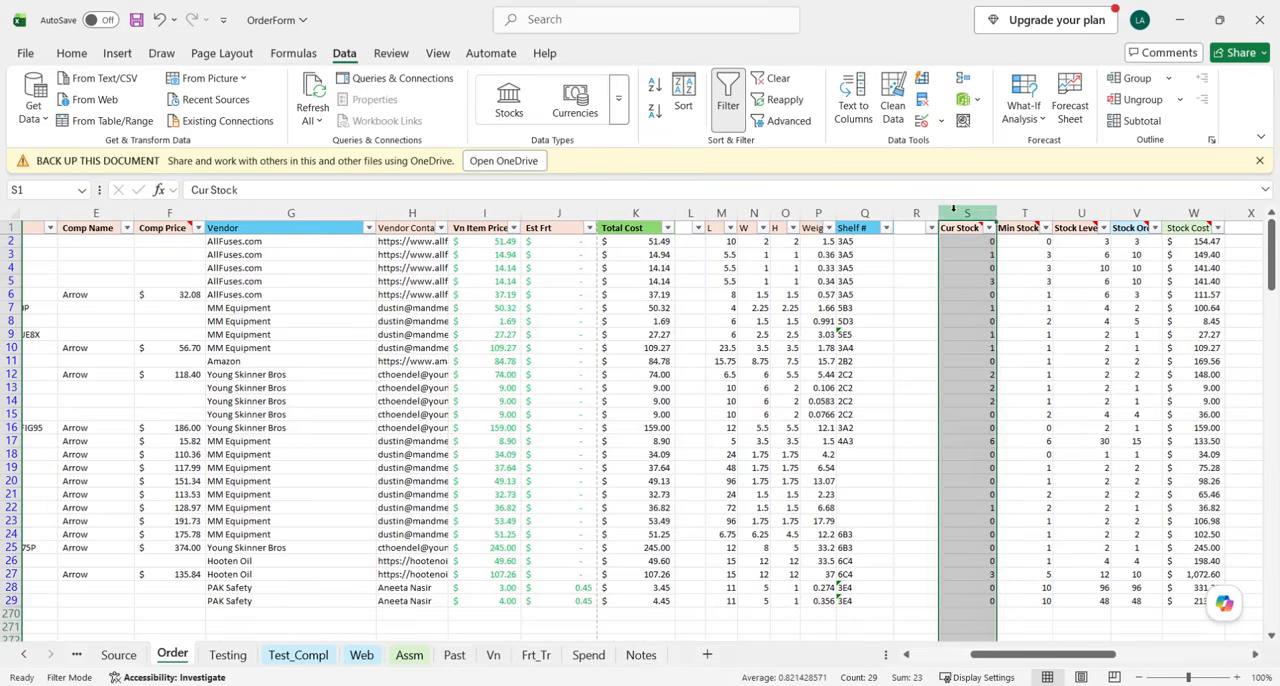
pyautogui.hscroll(-2, 818, 306)
pyautogui.hscroll(-3, 780, 368)
pyautogui.hscroll(-1, 780, 368)
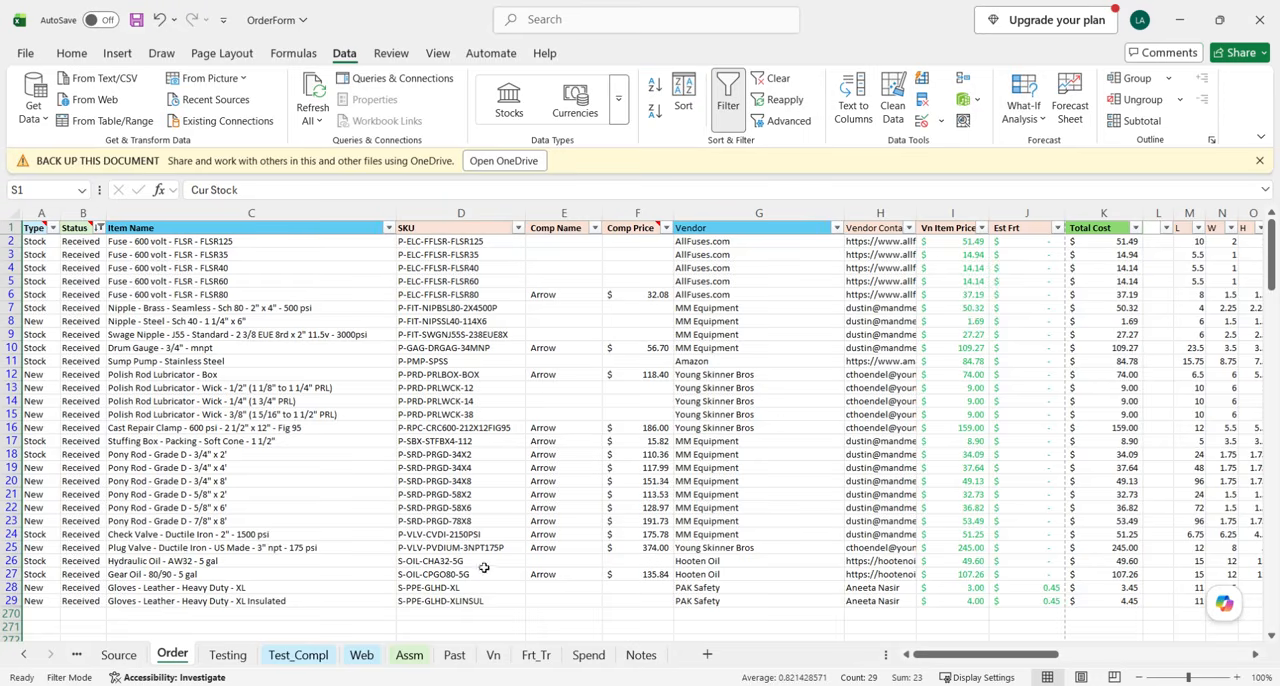
# Switch to the Oil Patch Depot store in Chrome and open the PPE product in the Supplies category.
pyautogui.hotkey('alt', 'Tab')
pyautogui.click(501, 17)
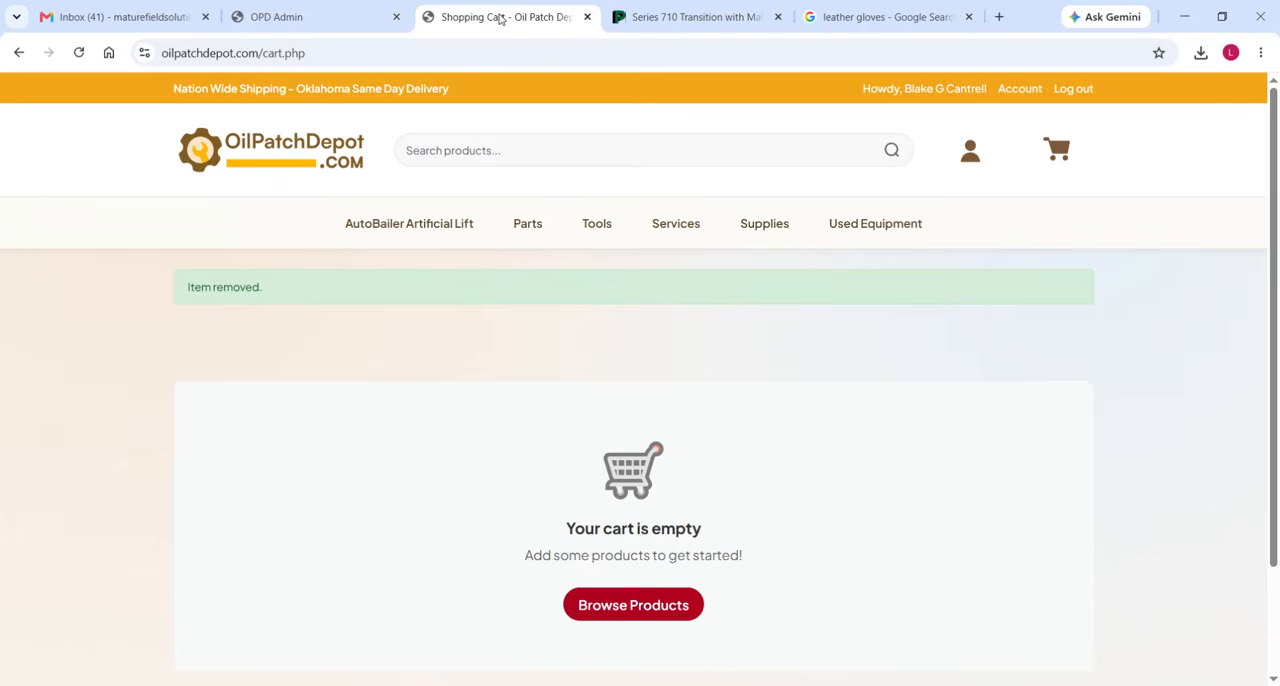
pyautogui.click(755, 238)
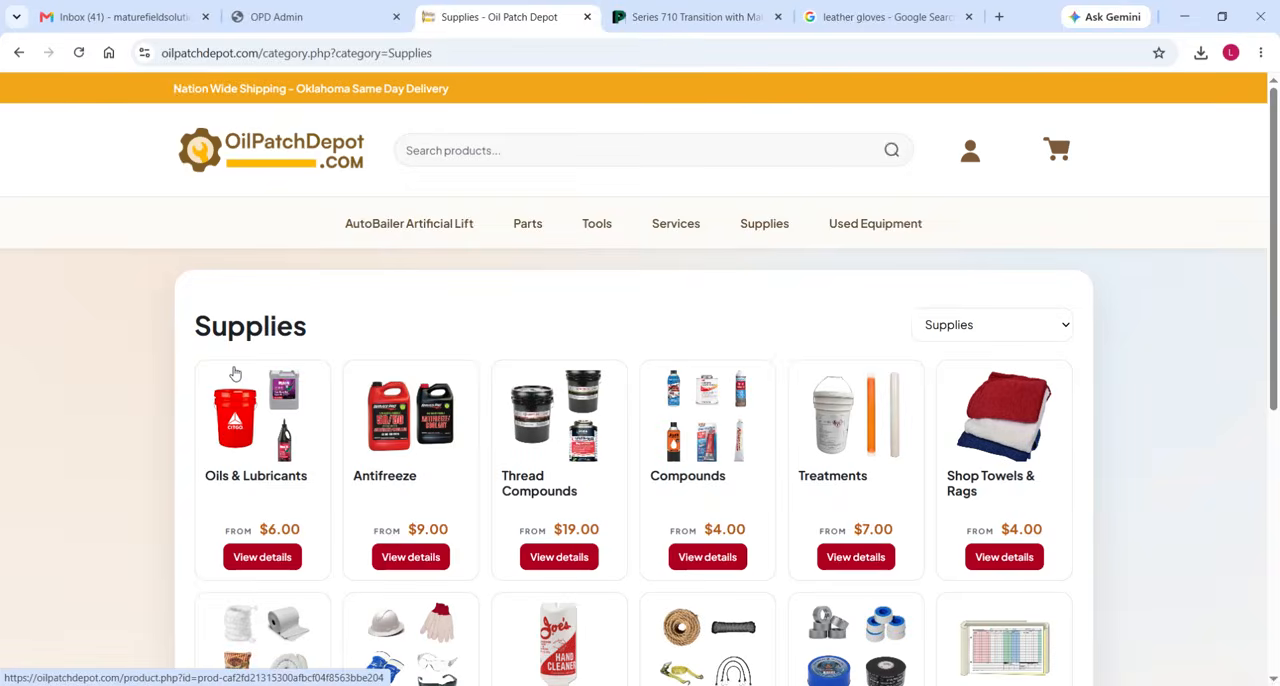
pyautogui.scroll(-2, 193, 438)
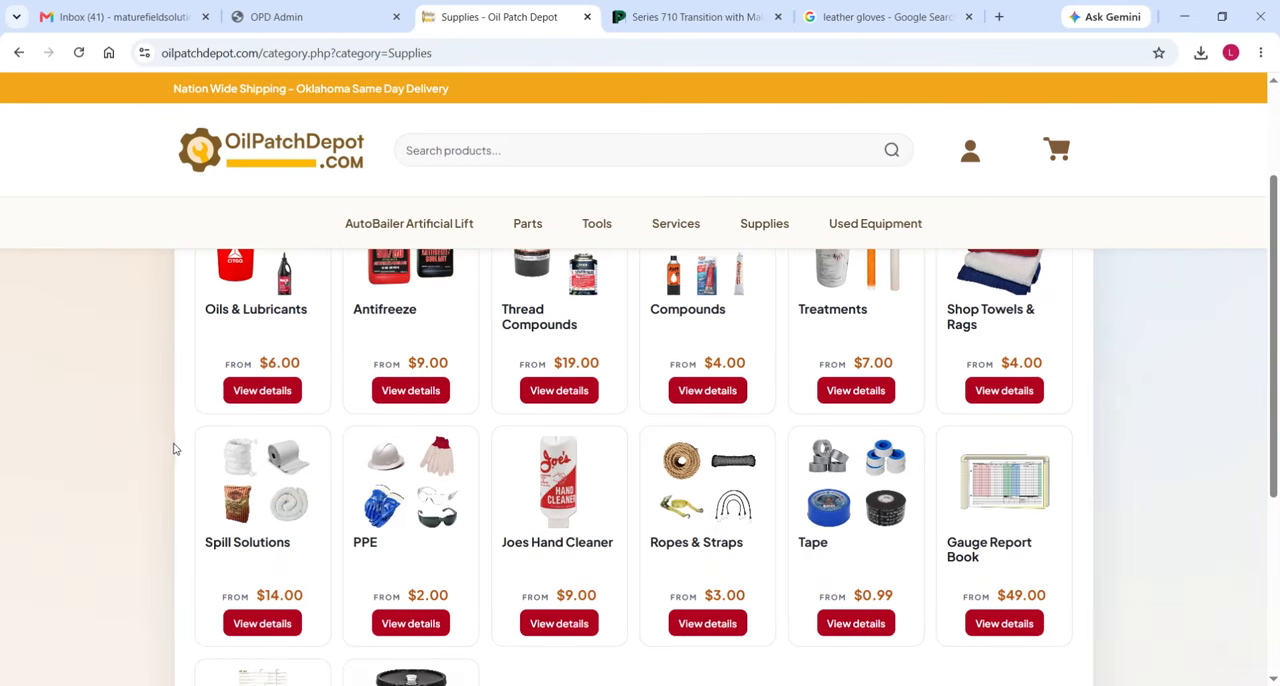
pyautogui.scroll(-1, 174, 449)
pyautogui.click(422, 402)
# Examine the variants of Safety Glasses in the PPE product list, then collapse them.
pyautogui.scroll(-5, 58, 487)
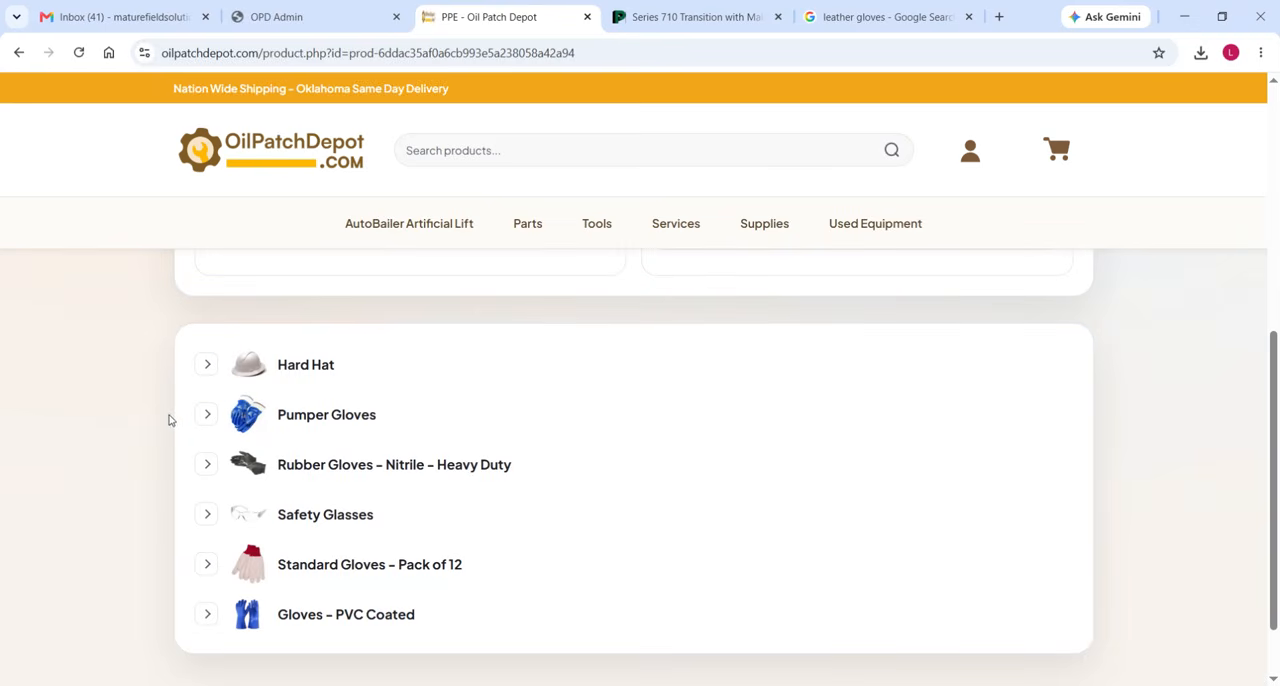
pyautogui.scroll(-1, 170, 420)
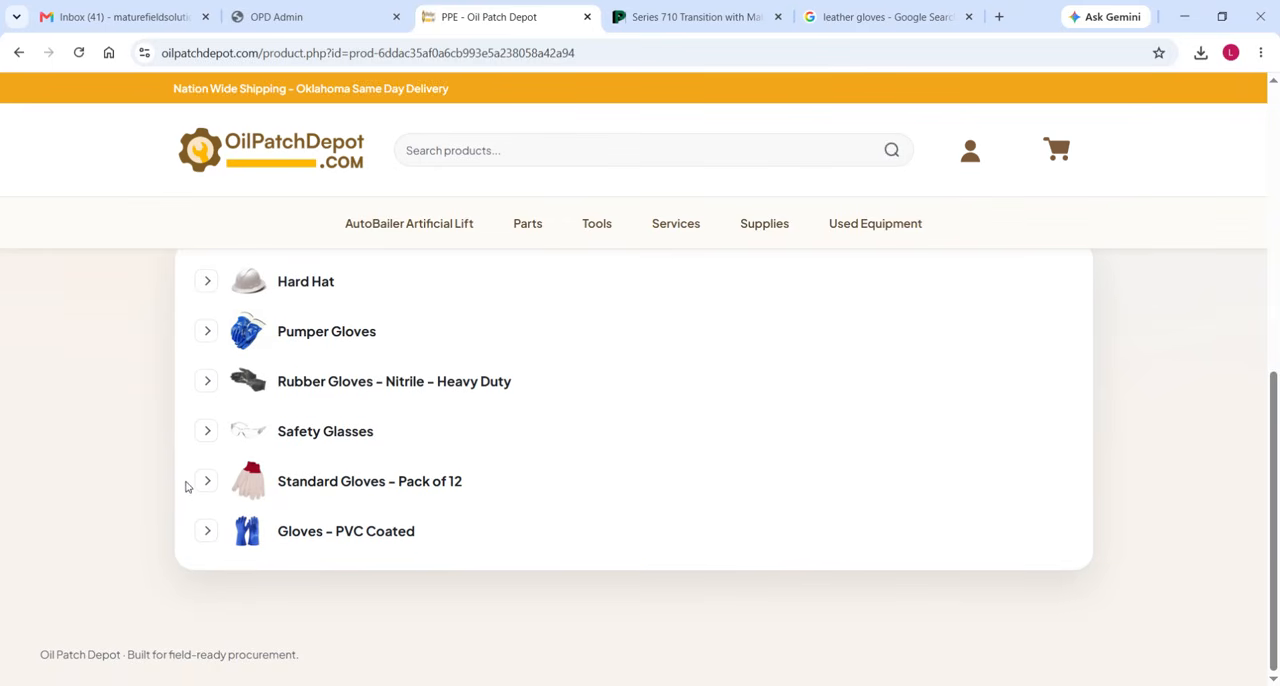
pyautogui.click(206, 435)
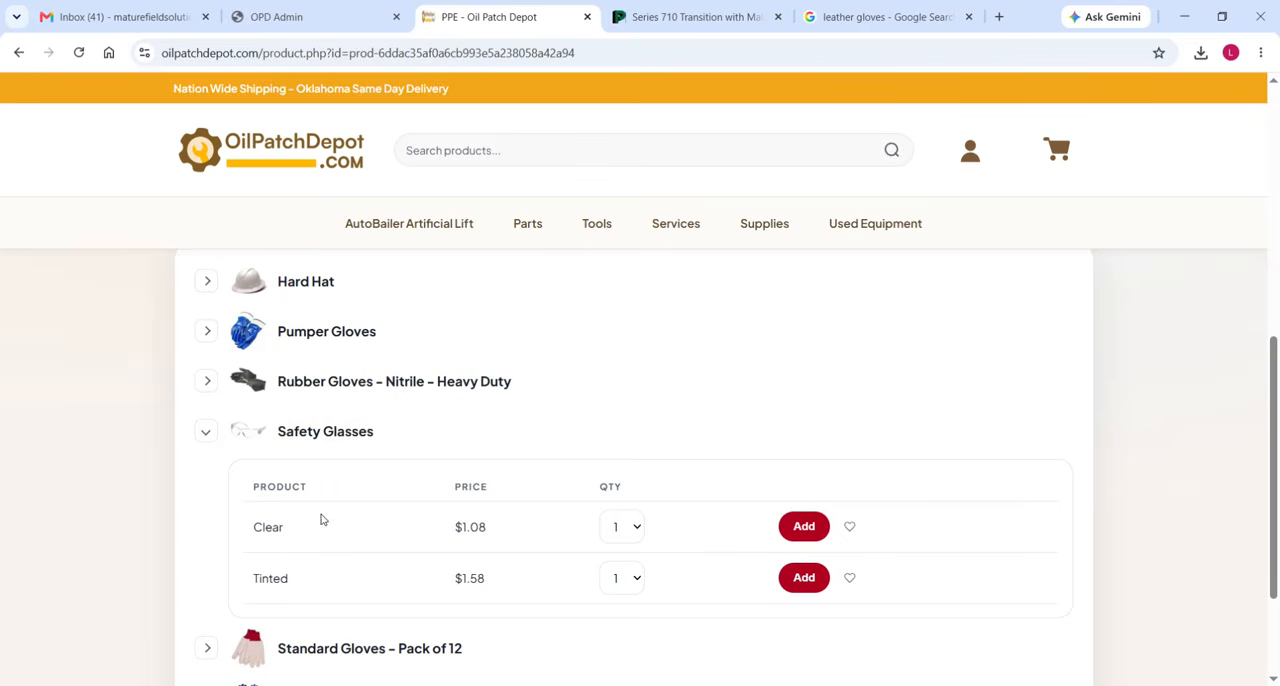
pyautogui.click(205, 431)
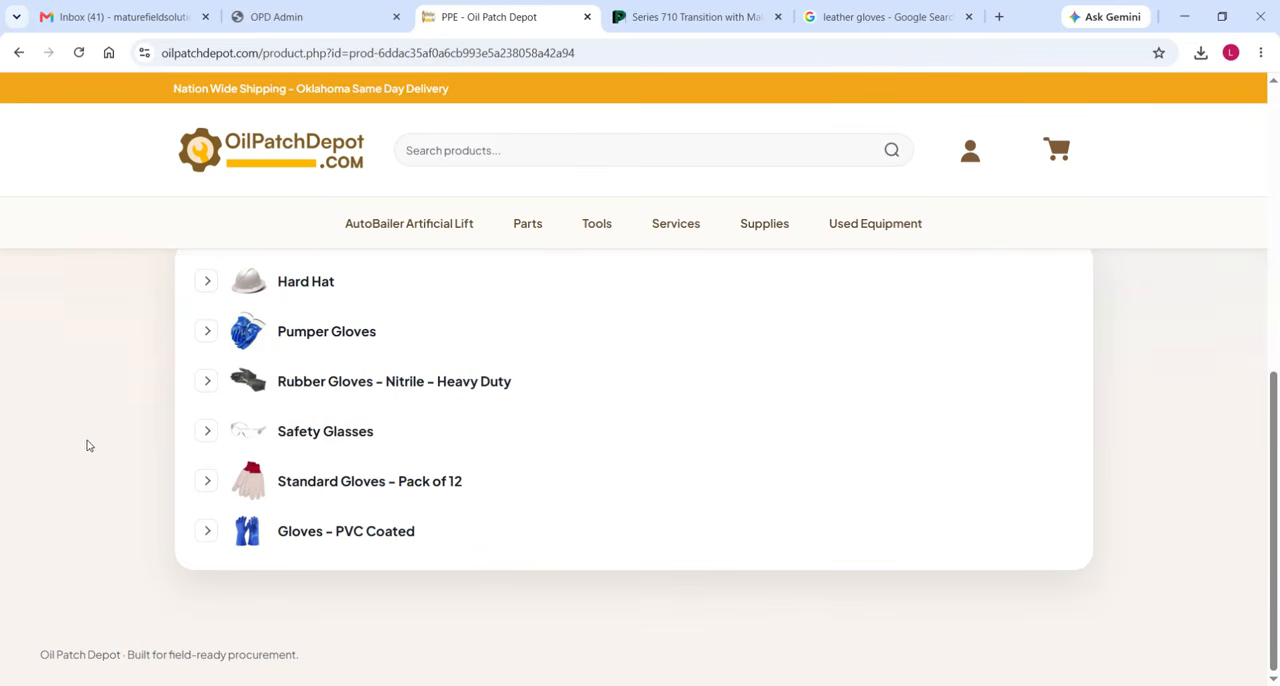
# Examine the single-product entry under Standard Gloves - Pack of 12 on the PPE page, then collapse it.
pyautogui.click(204, 482)
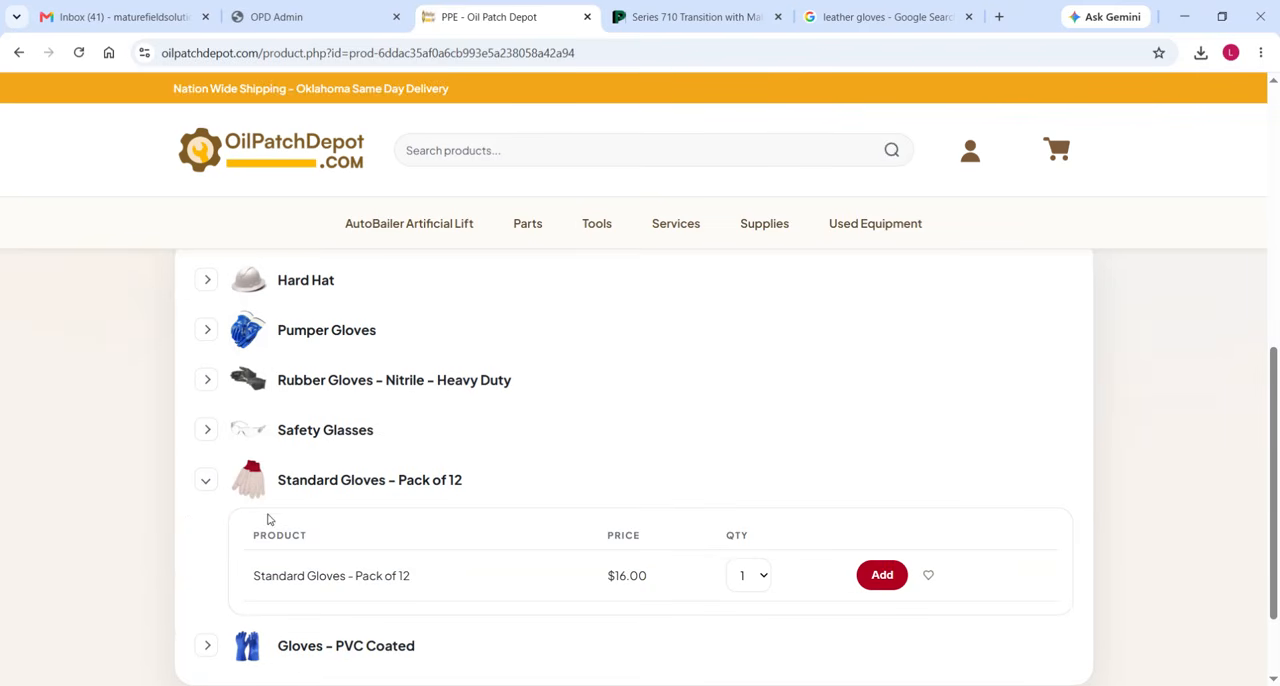
pyautogui.scroll(-1, 337, 554)
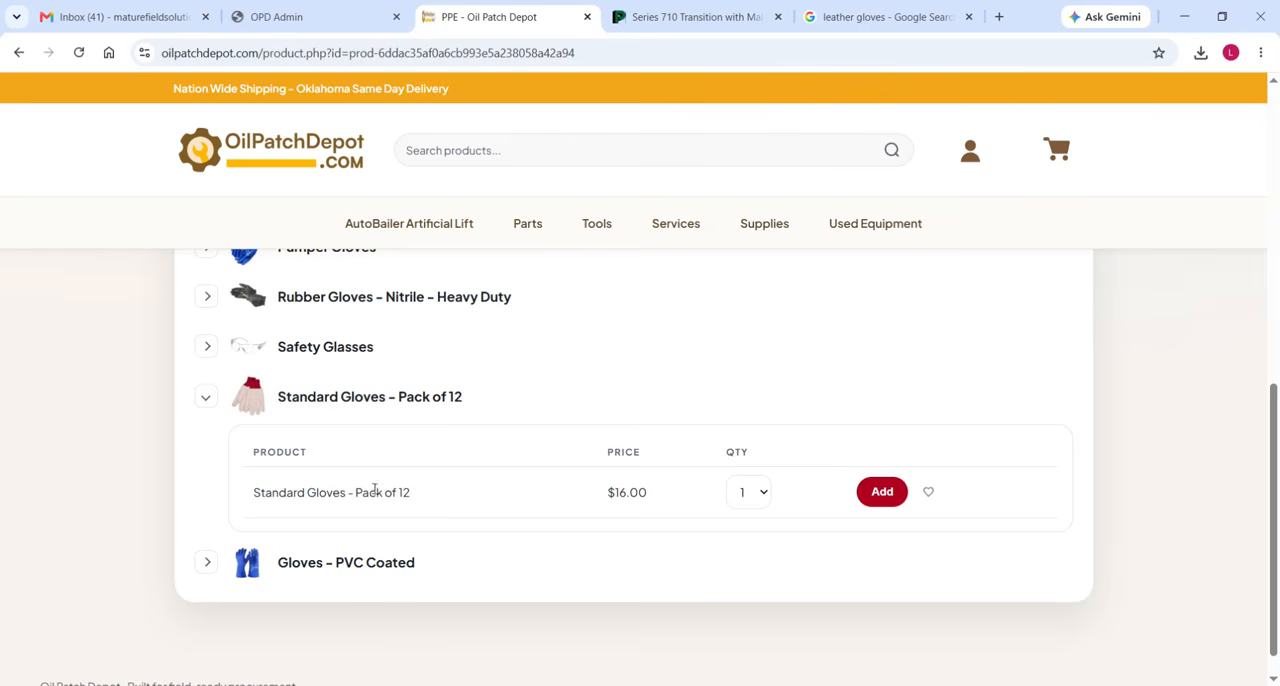
pyautogui.moveTo(410, 494); pyautogui.dragTo(250, 498)
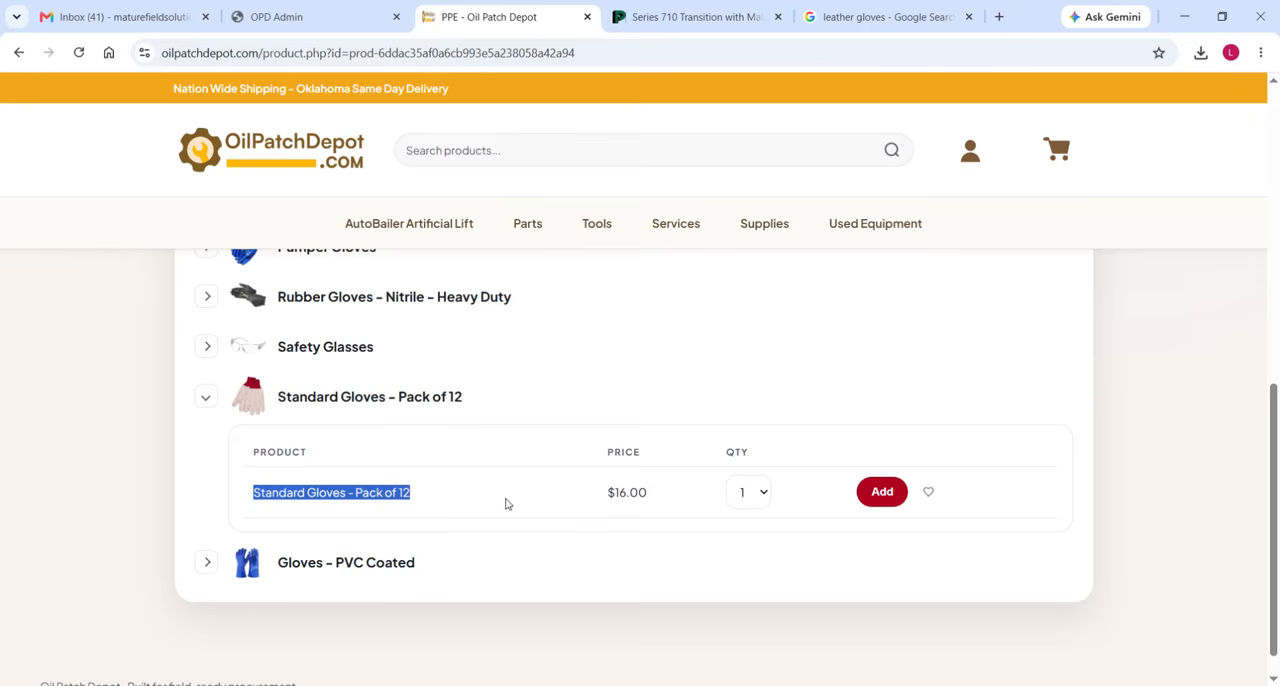
pyautogui.click(475, 496)
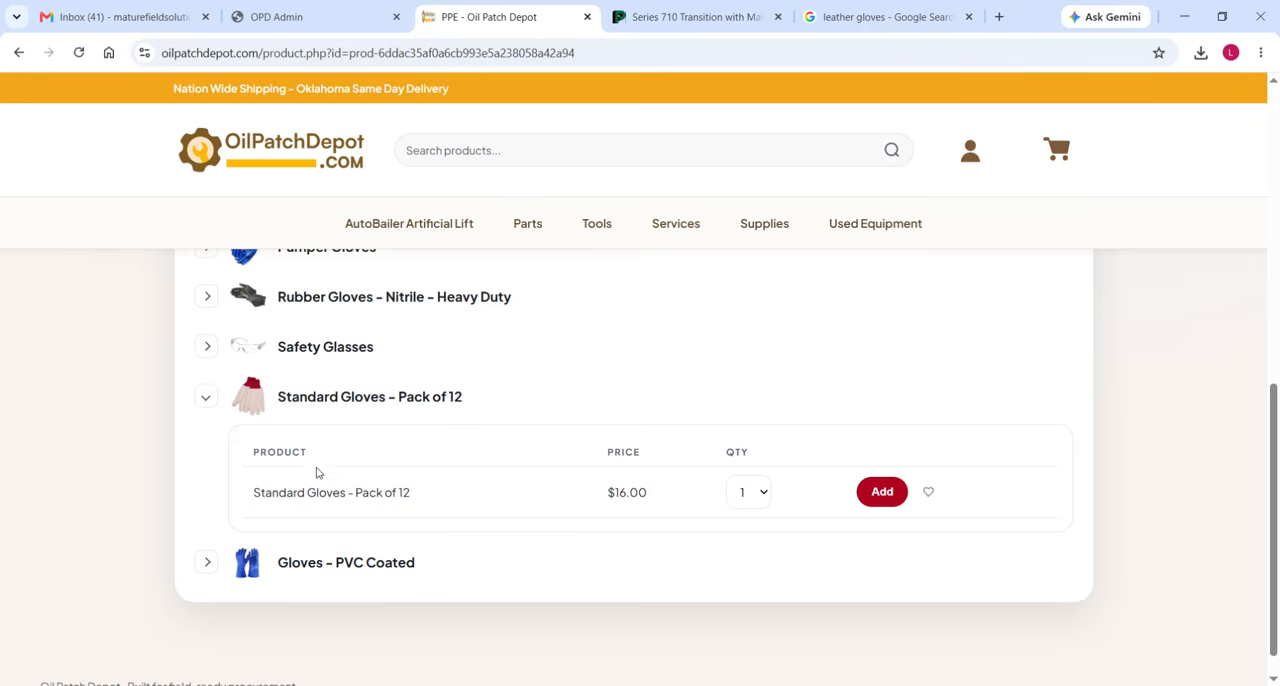
pyautogui.click(206, 399)
# Return to the OrderForm workbook, review the SKUs in the Order sheet and select the Sump Pump - Stainless Steel row.
pyautogui.click(1184, 17)
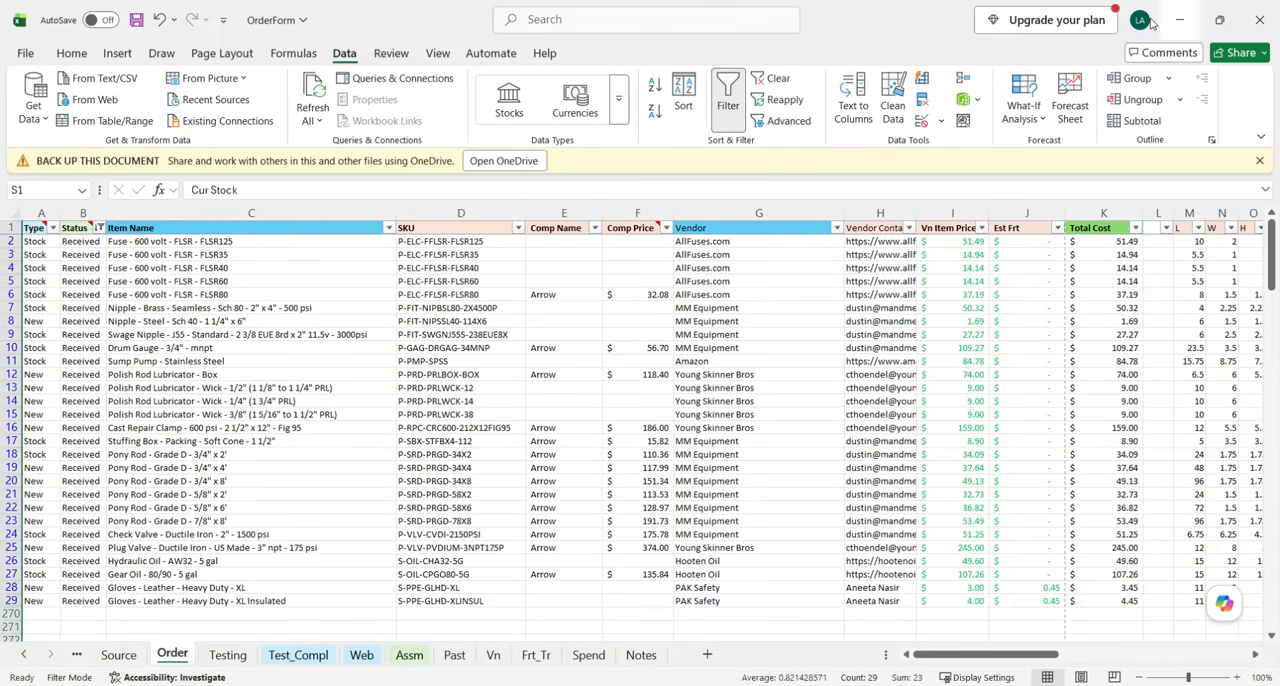
pyautogui.click(460, 439)
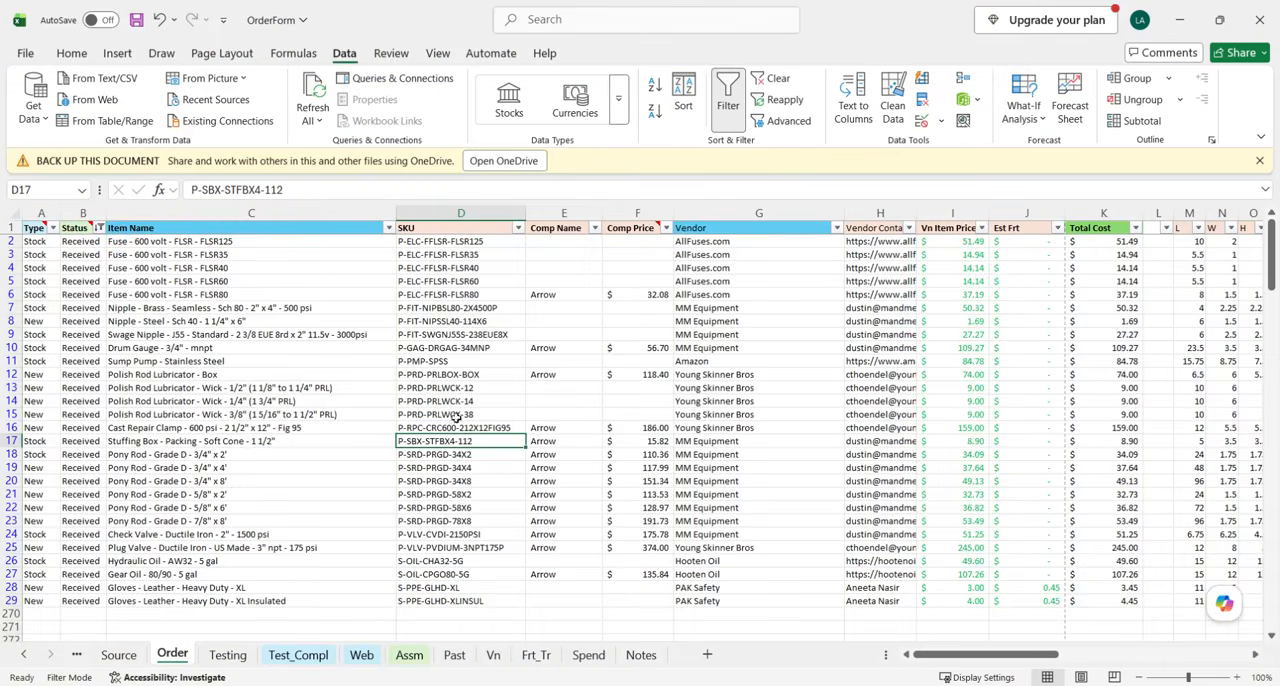
pyautogui.click(458, 242)
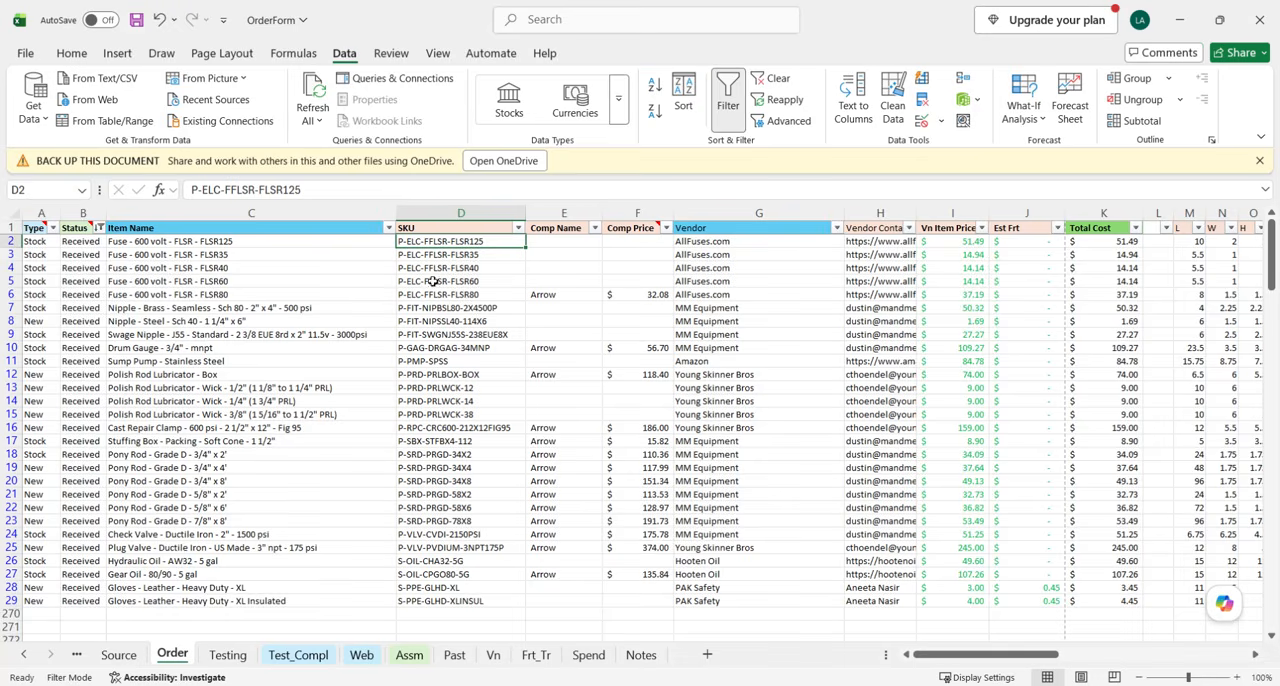
pyautogui.click(436, 361)
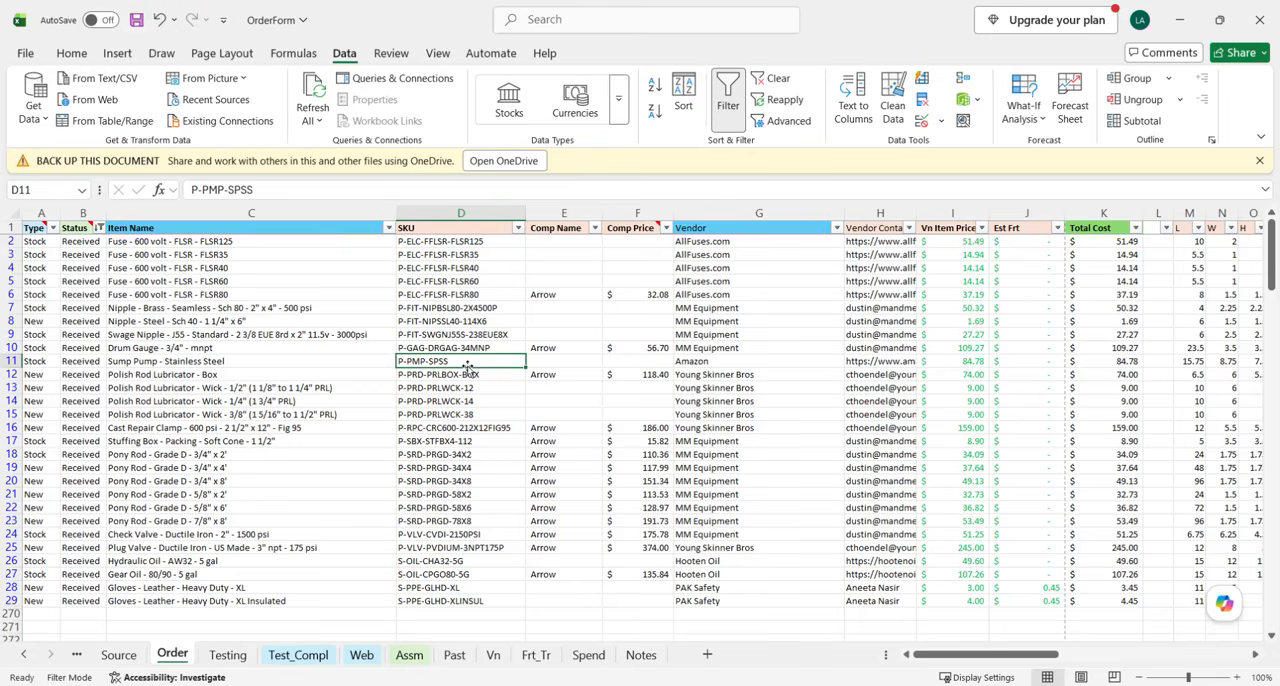
pyautogui.moveTo(463, 244); pyautogui.dragTo(463, 350)
pyautogui.click(451, 359)
pyautogui.click(12, 361)
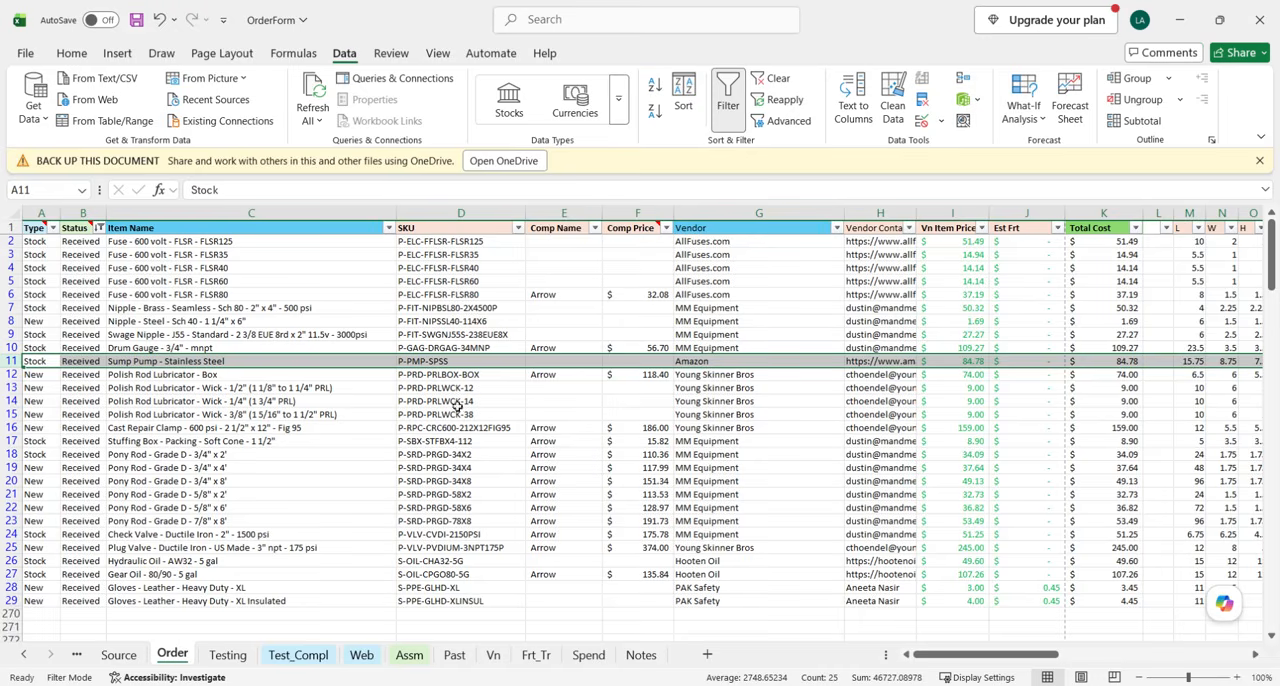
# Switch to the OPD Admin page in Chrome, view the Import Products options and close them without importing.
pyautogui.click(466, 684)
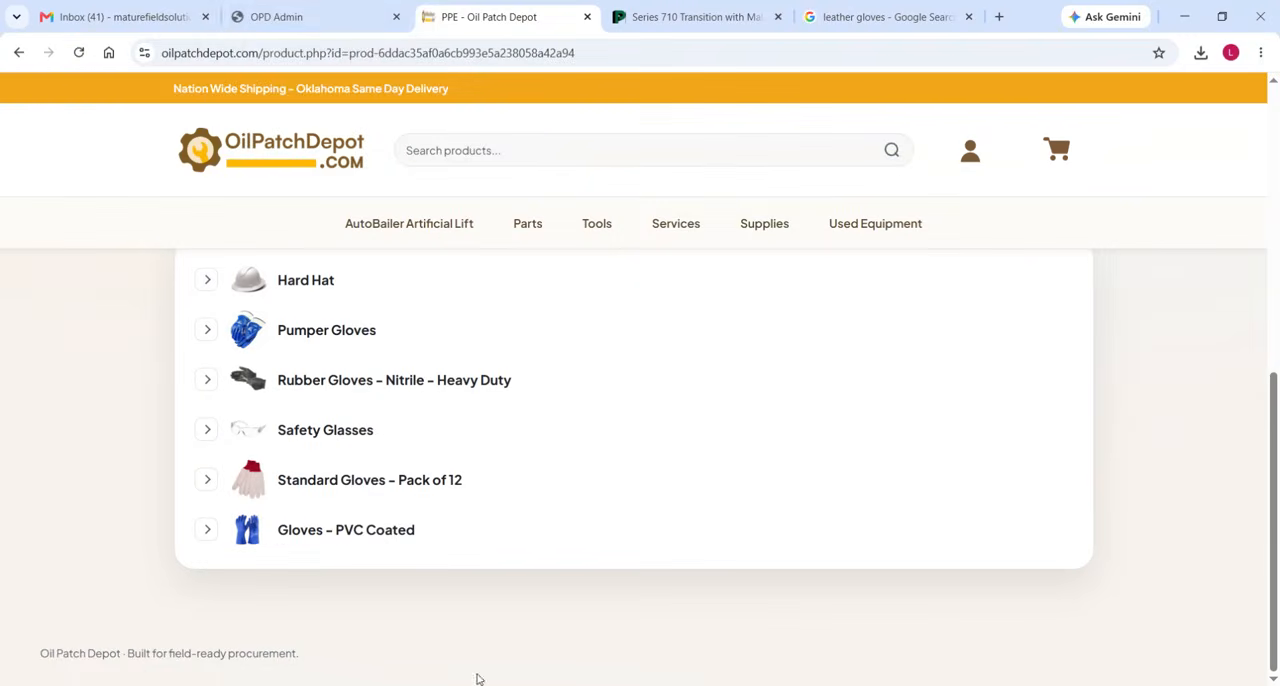
pyautogui.click(279, 8)
pyautogui.scroll(1, 502, 381)
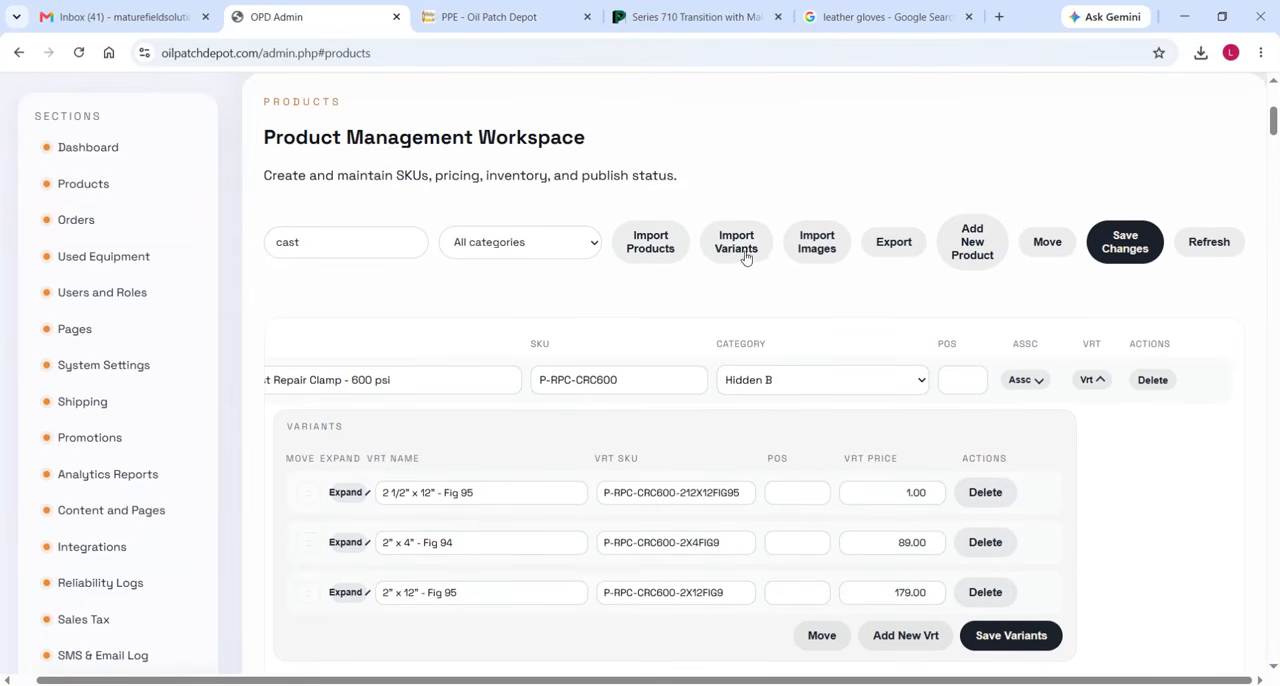
pyautogui.click(660, 245)
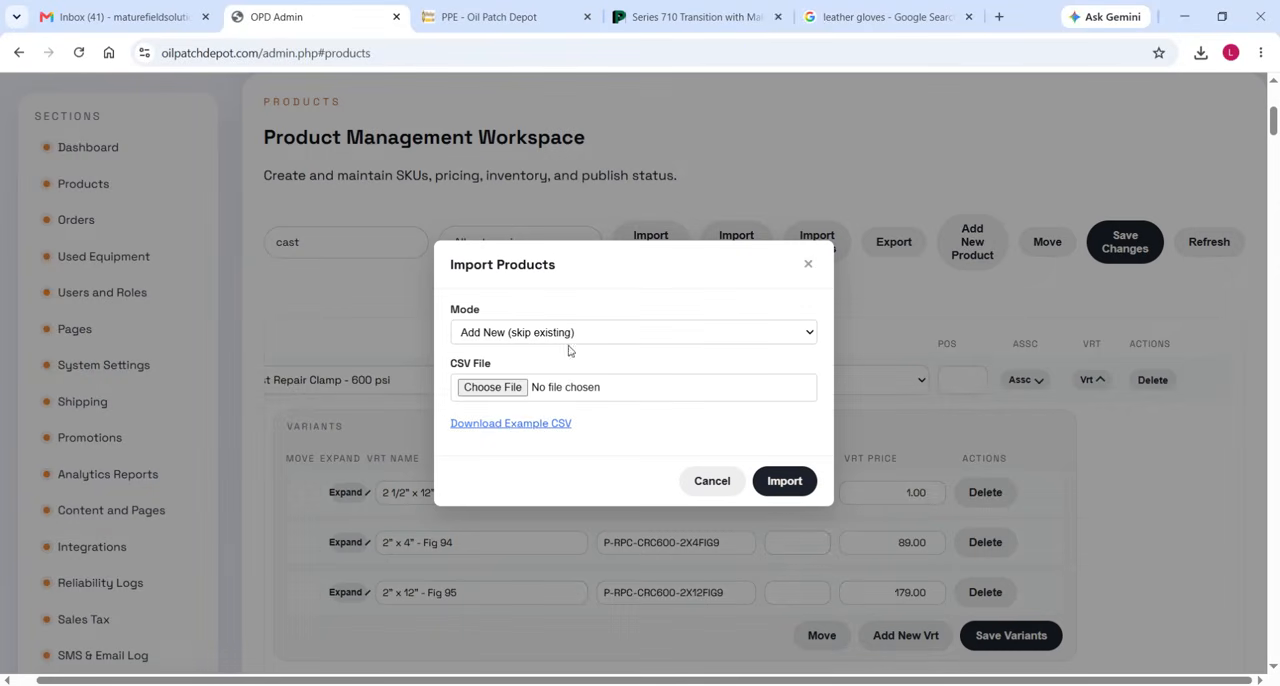
pyautogui.click(727, 485)
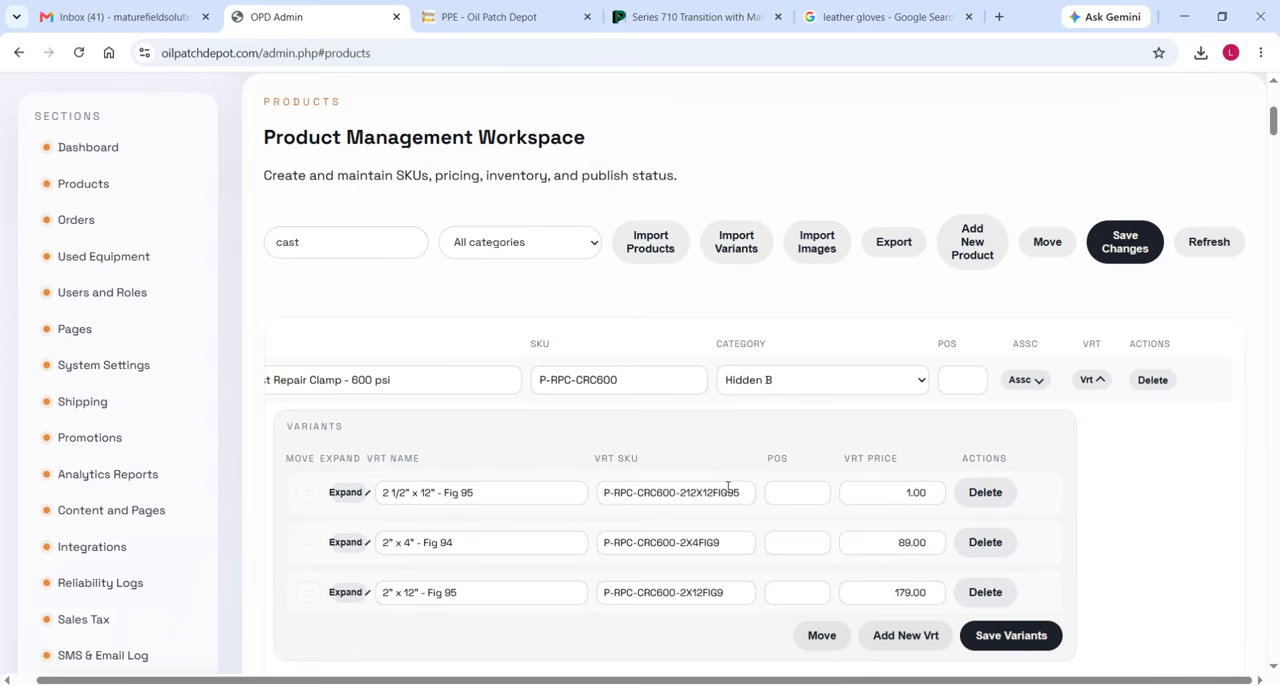
# Return to the OrderForm workbook and check the vendor name and contact of the Sump Pump in row 11.
pyautogui.click(1184, 16)
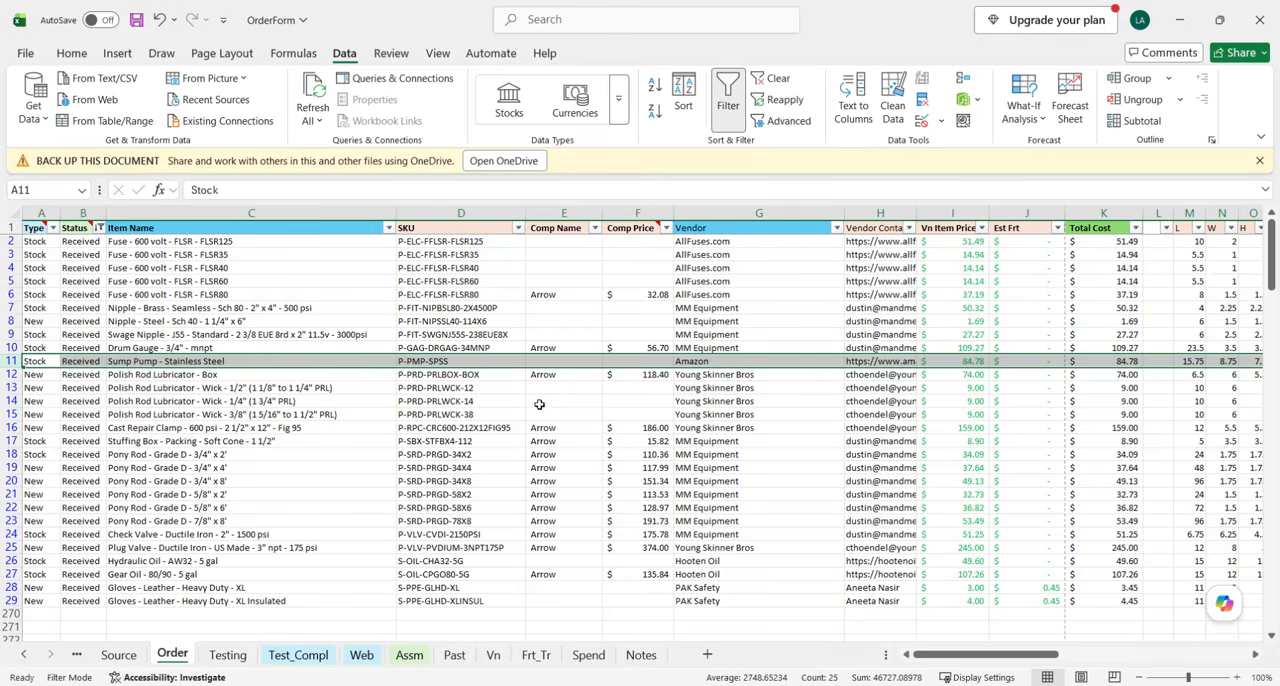
pyautogui.hscroll(5, 668, 417)
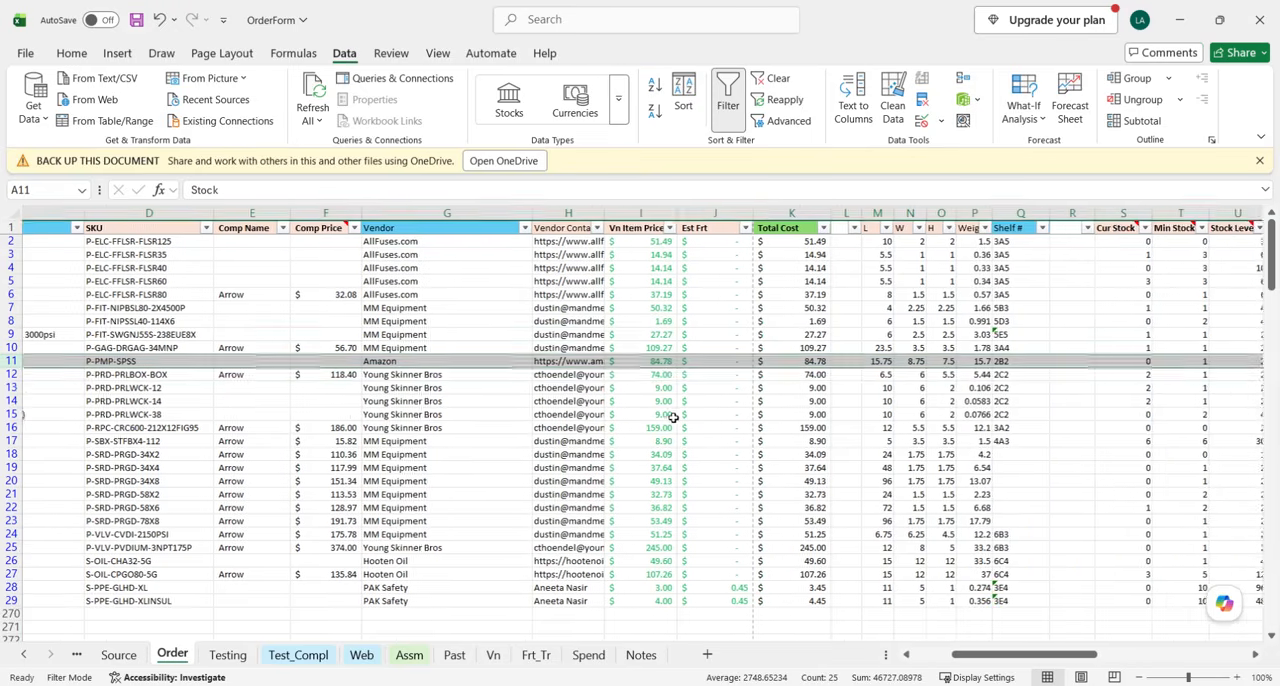
pyautogui.hscroll(-5, 668, 425)
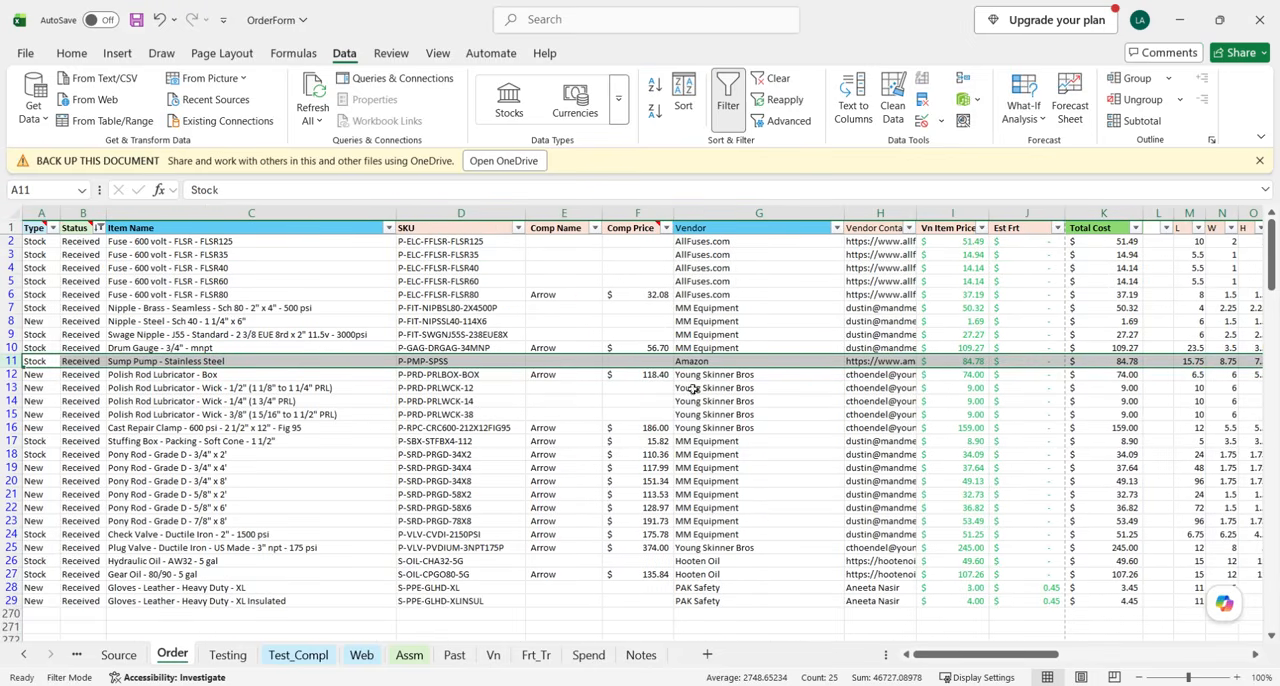
pyautogui.hscroll(3, 692, 389)
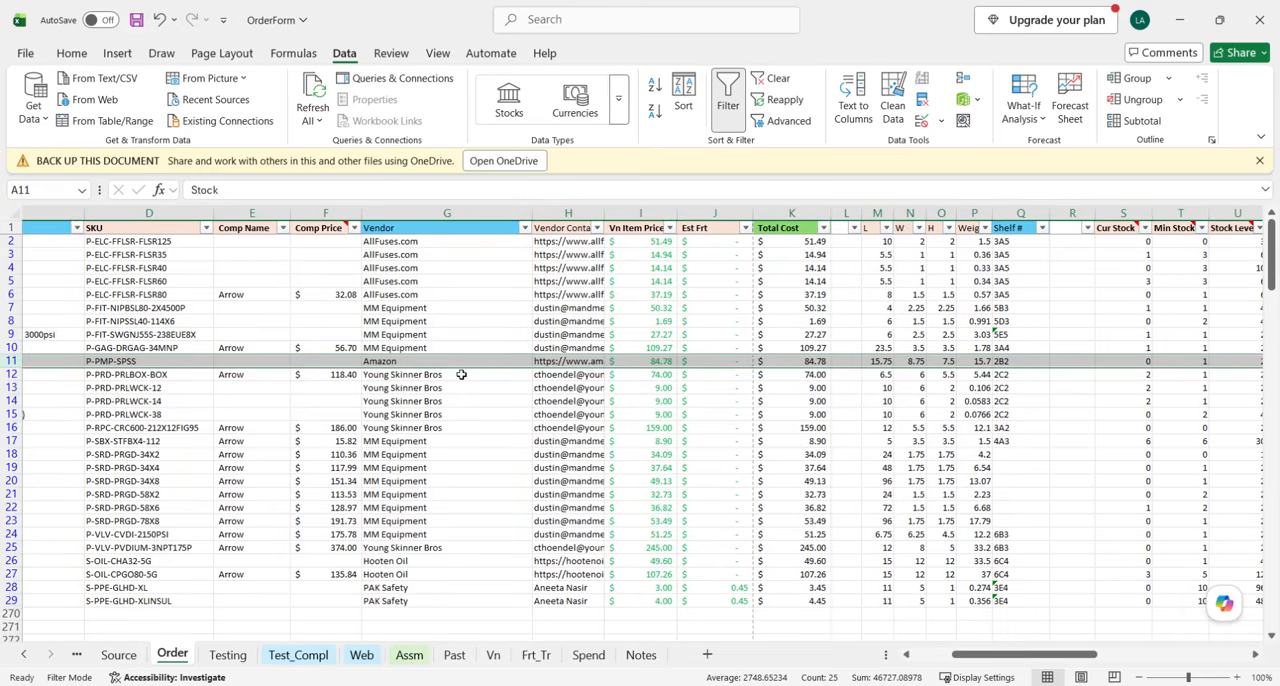
pyautogui.click(406, 362)
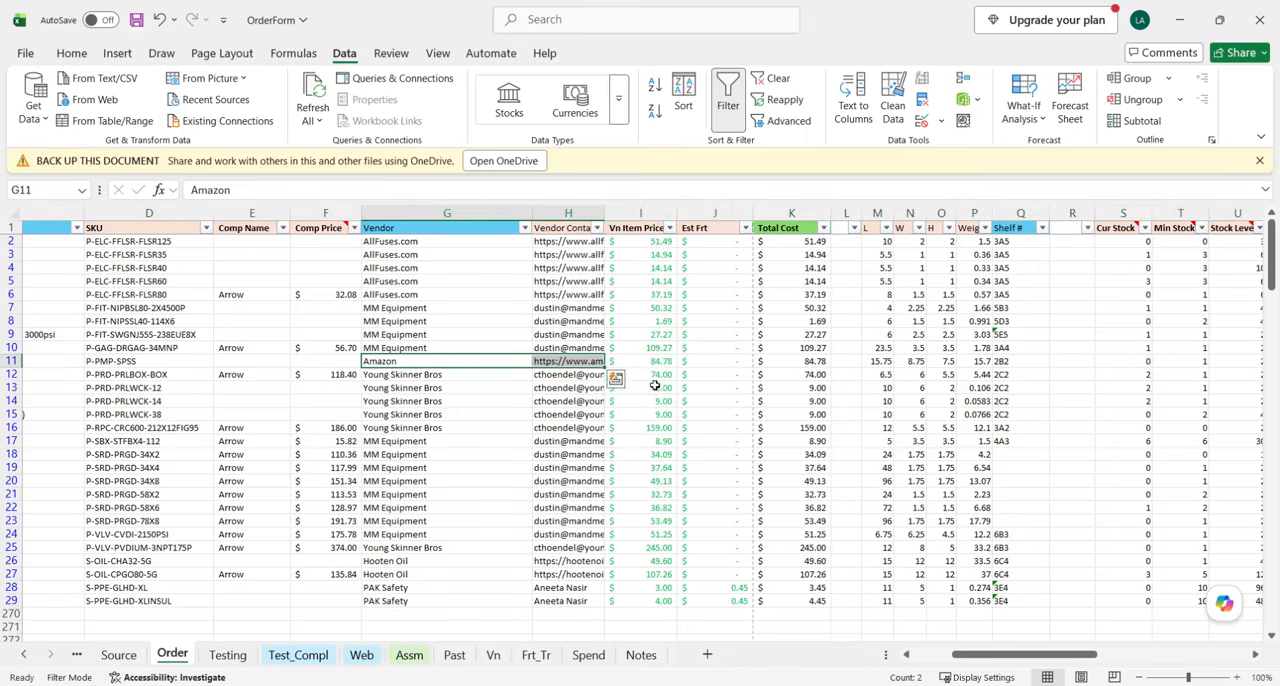
pyautogui.hscroll(2, 655, 383)
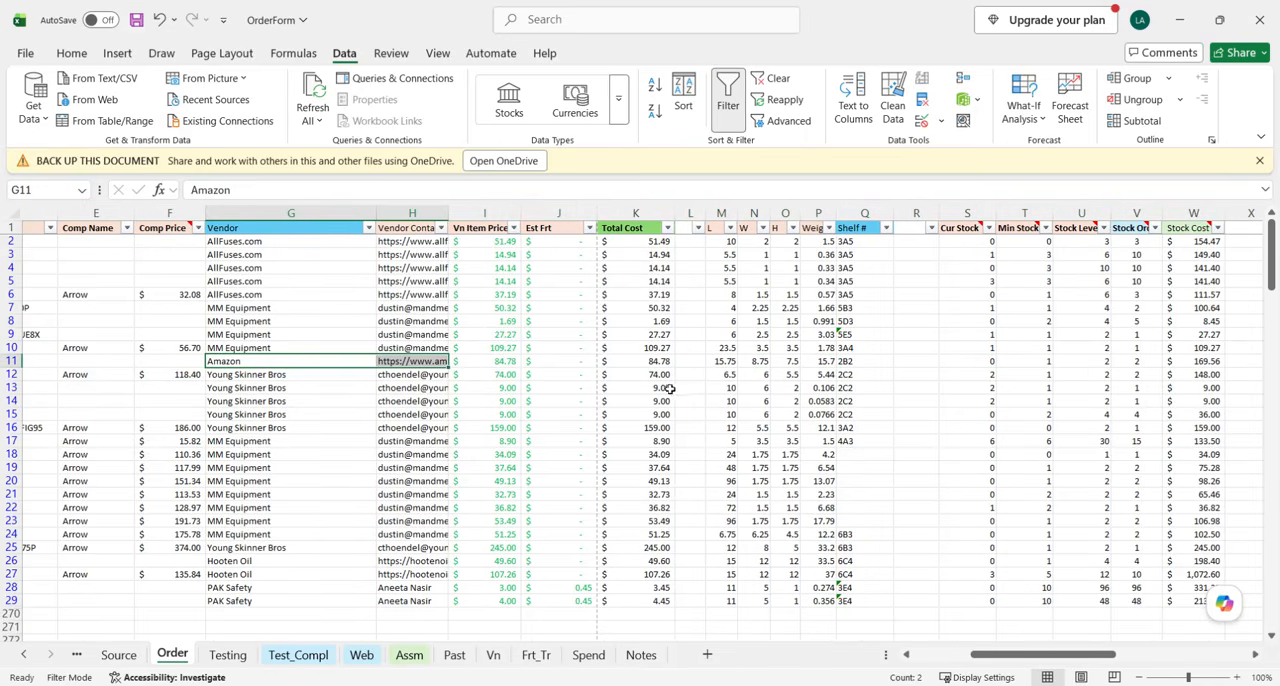
# Check the vendor item price and estimated freight of the Sump Pump in row 11.
pyautogui.click(503, 366)
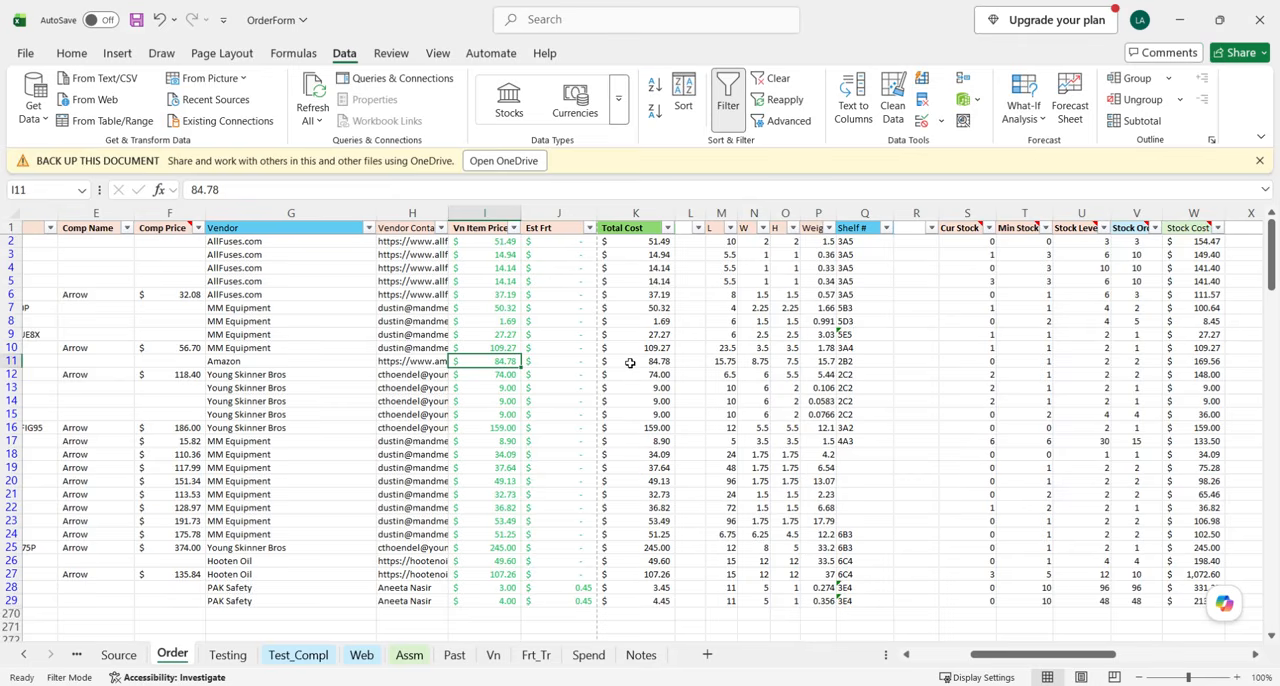
pyautogui.click(538, 362)
pyautogui.moveTo(506, 363); pyautogui.dragTo(591, 366)
pyautogui.hscroll(2, 763, 390)
pyautogui.hscroll(2, 763, 391)
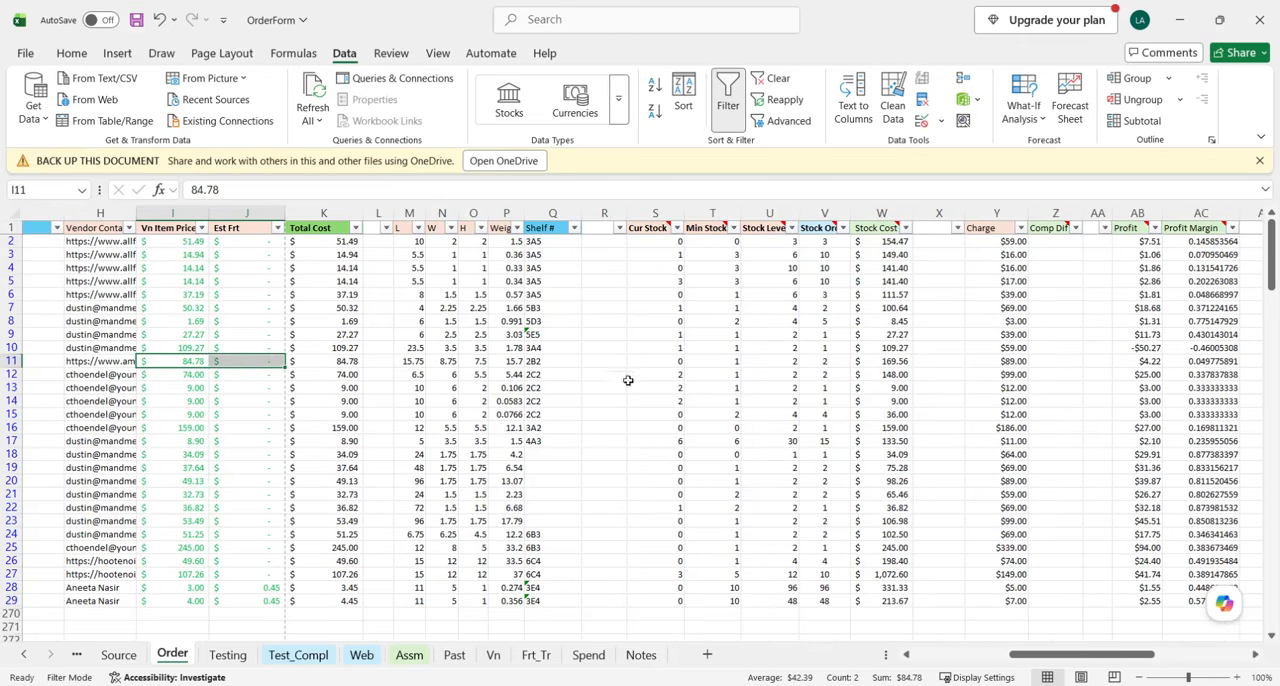
# Check the Cur Stock through Stock Order values and the Charge of the Sump Pump in row 11.
pyautogui.click(8, 361)
pyautogui.hscroll(3, 705, 374)
pyautogui.moveTo(481, 359); pyautogui.dragTo(631, 360)
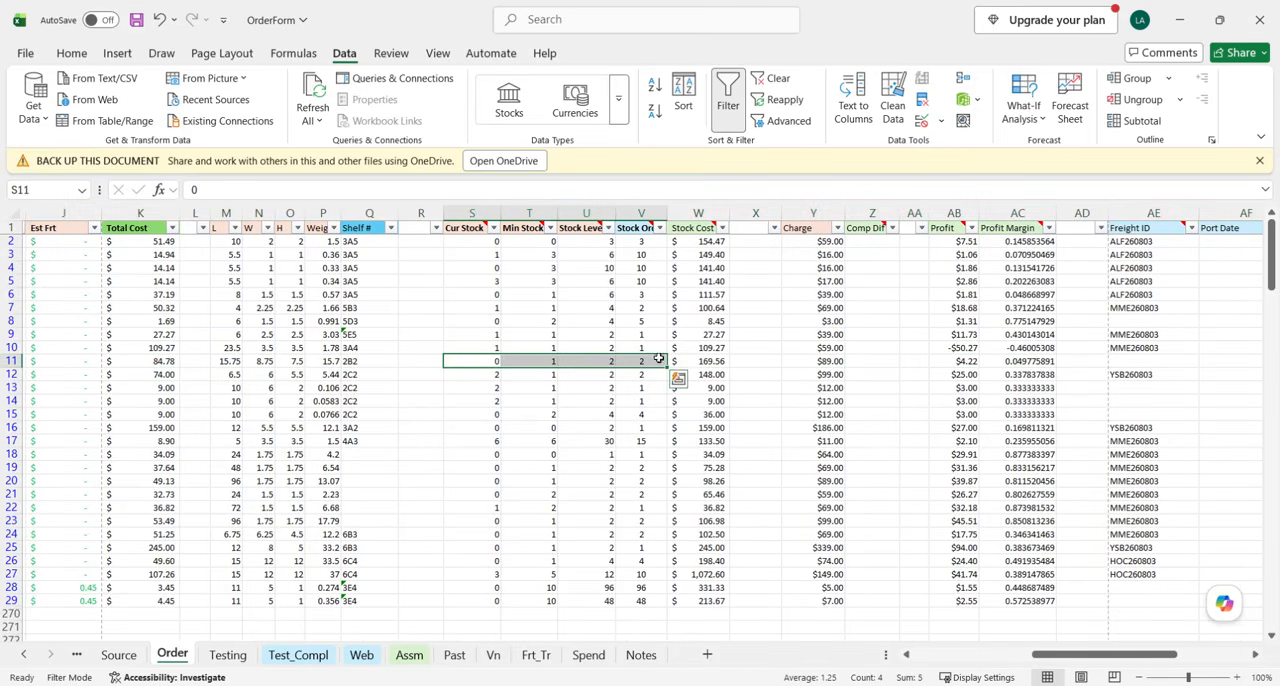
pyautogui.click(818, 362)
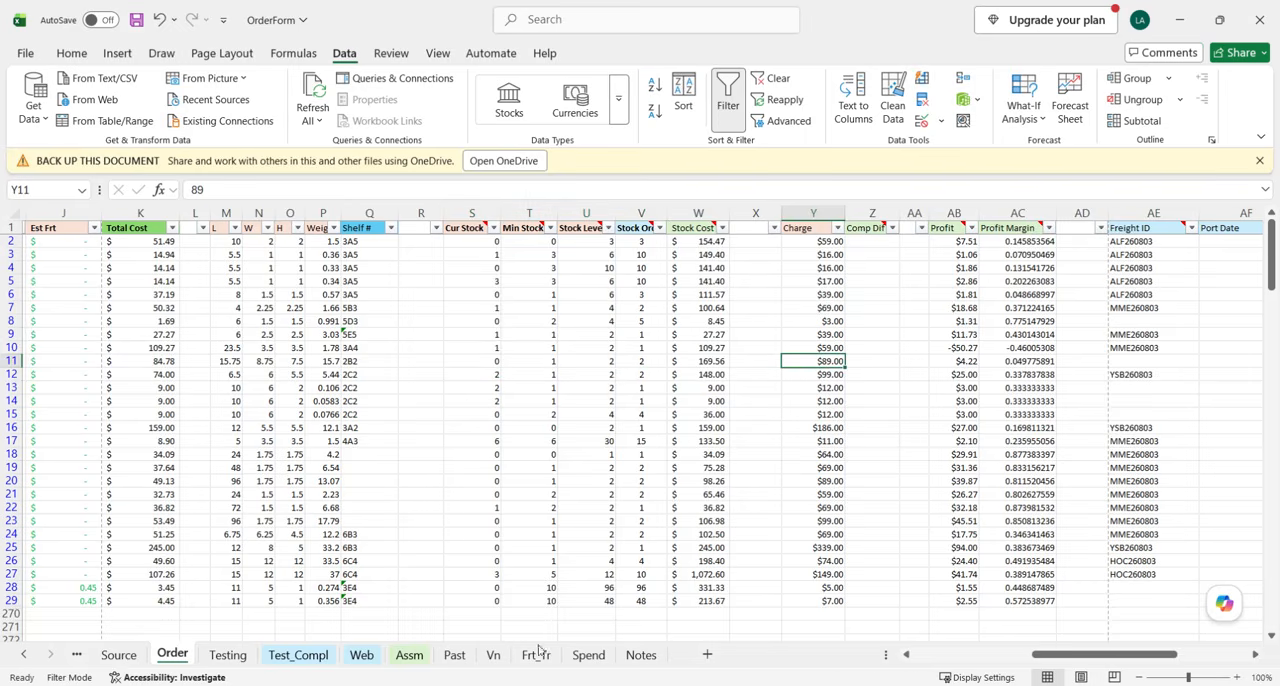
pyautogui.moveTo(467, 685)
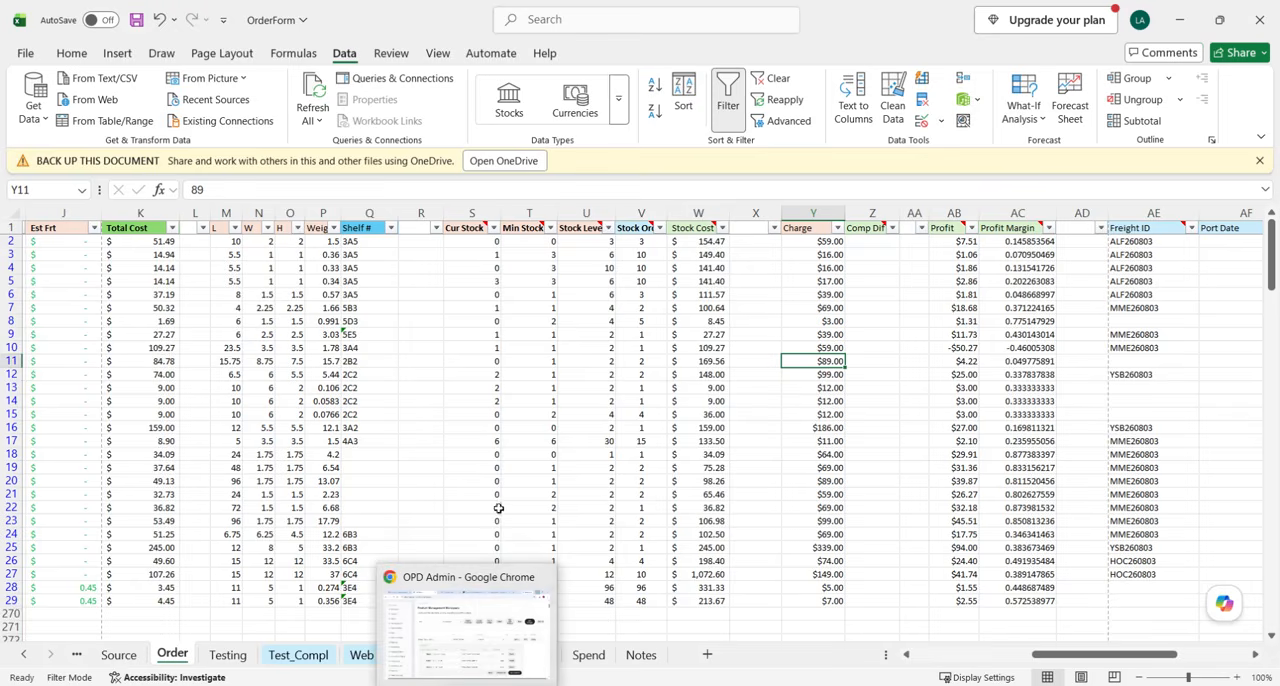
# Switch to the OPD Admin page in Chrome and search the products for "sump pump".
pyautogui.click(467, 685)
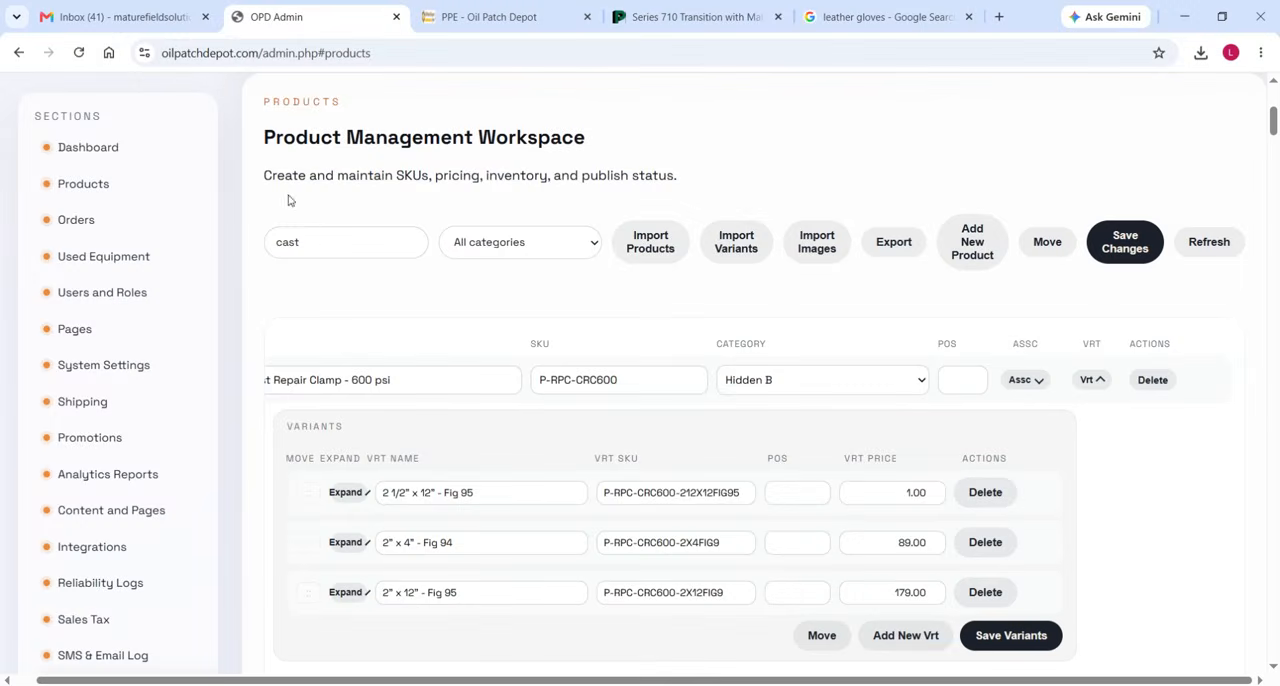
pyautogui.moveTo(315, 243); pyautogui.dragTo(237, 247)
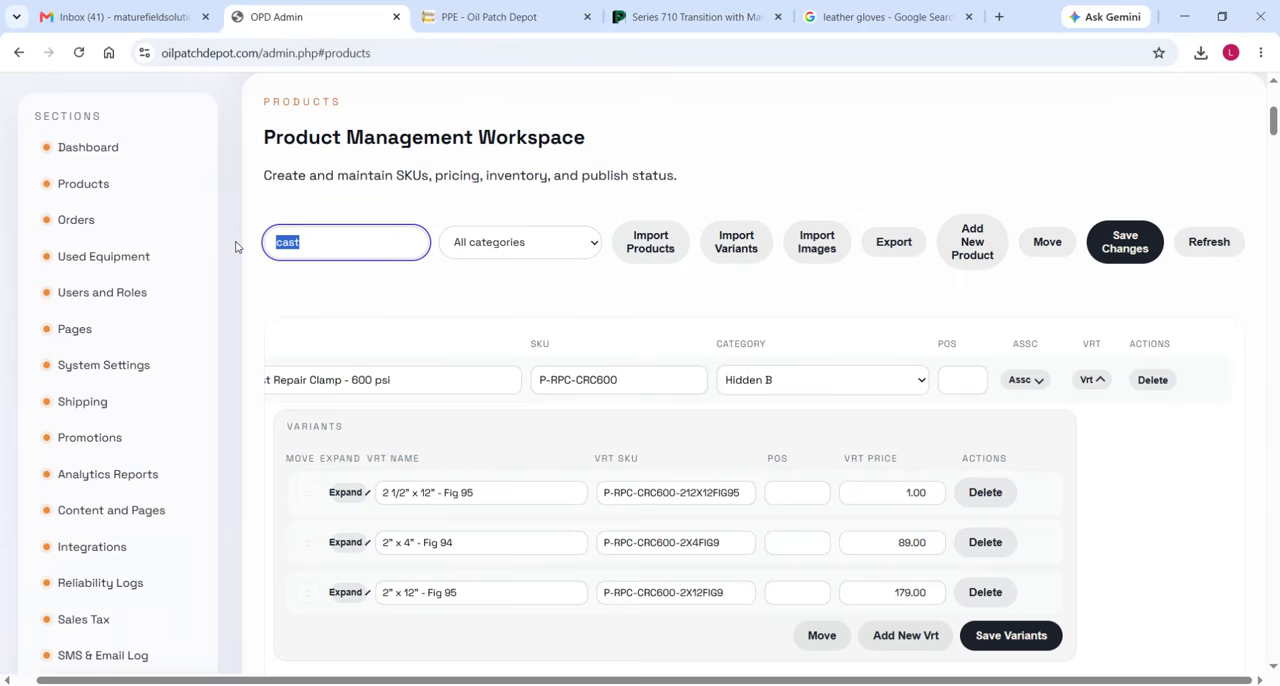
pyautogui.write('sump pump')
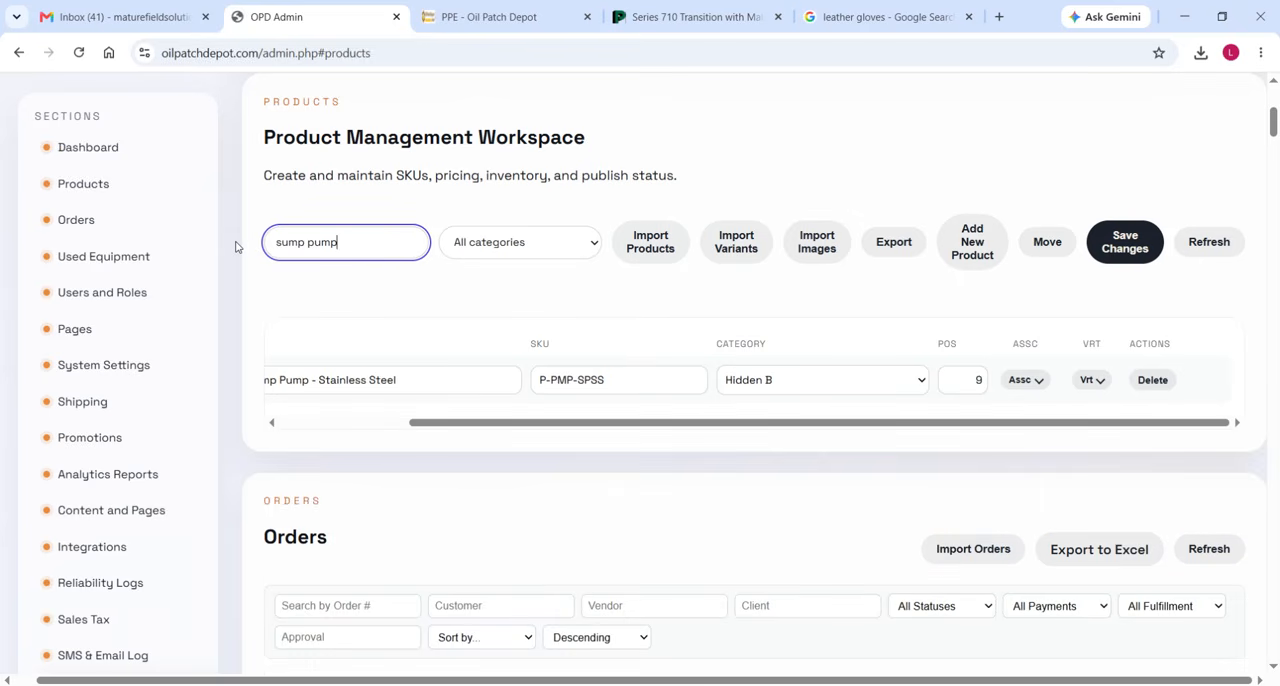
pyautogui.hscroll(-1, 637, 380)
pyautogui.hscroll(-3, 605, 381)
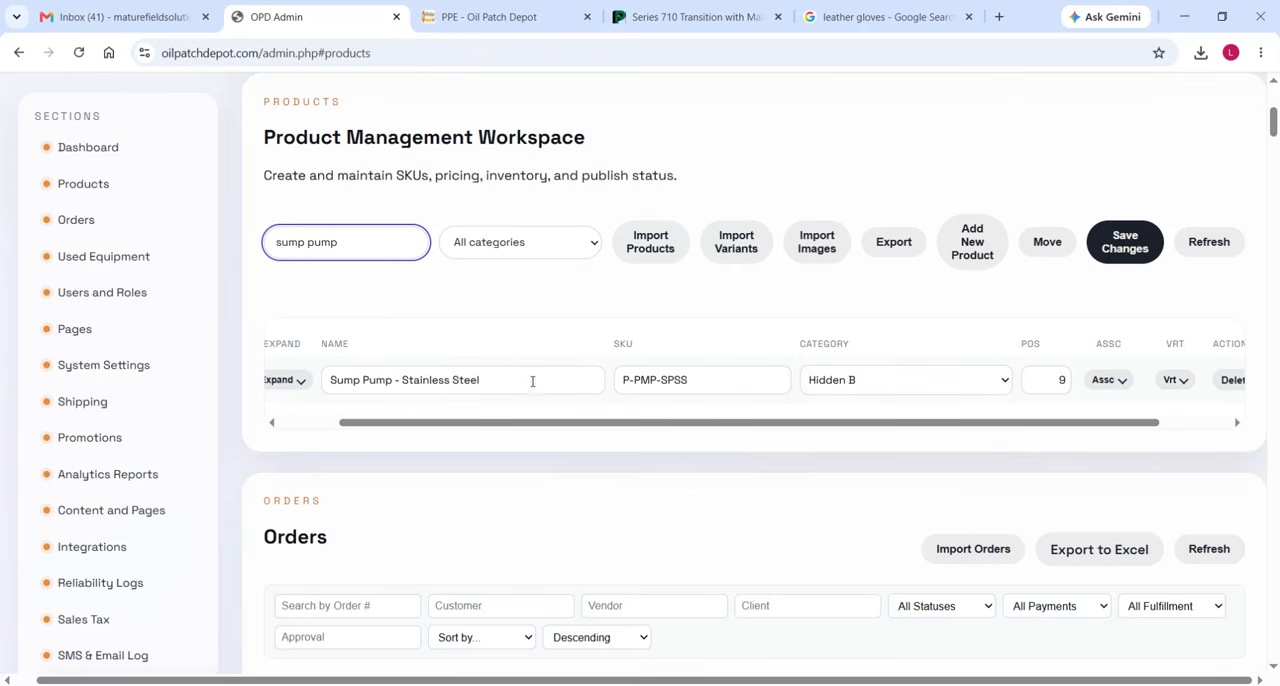
# Show the variants of the Sump Pump - Stainless Steel product, review them and collapse the list again.
pyautogui.hscroll(3, 841, 392)
pyautogui.click(1103, 386)
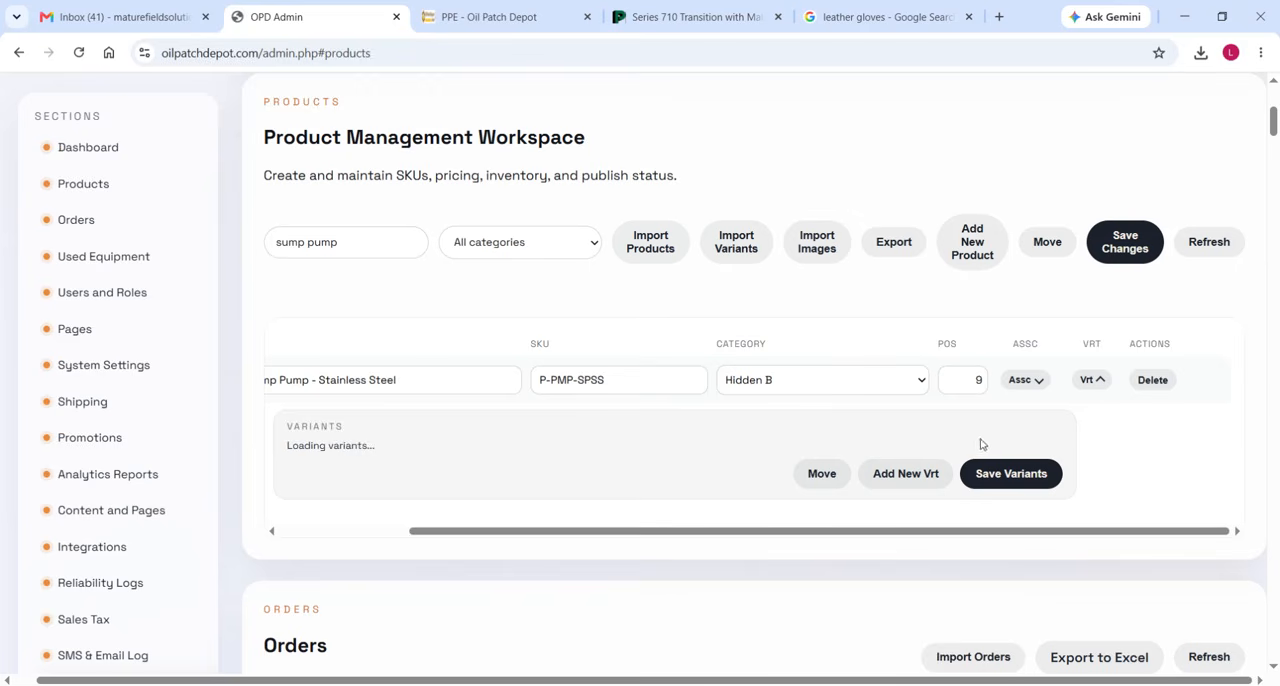
pyautogui.scroll(-1, 350, 483)
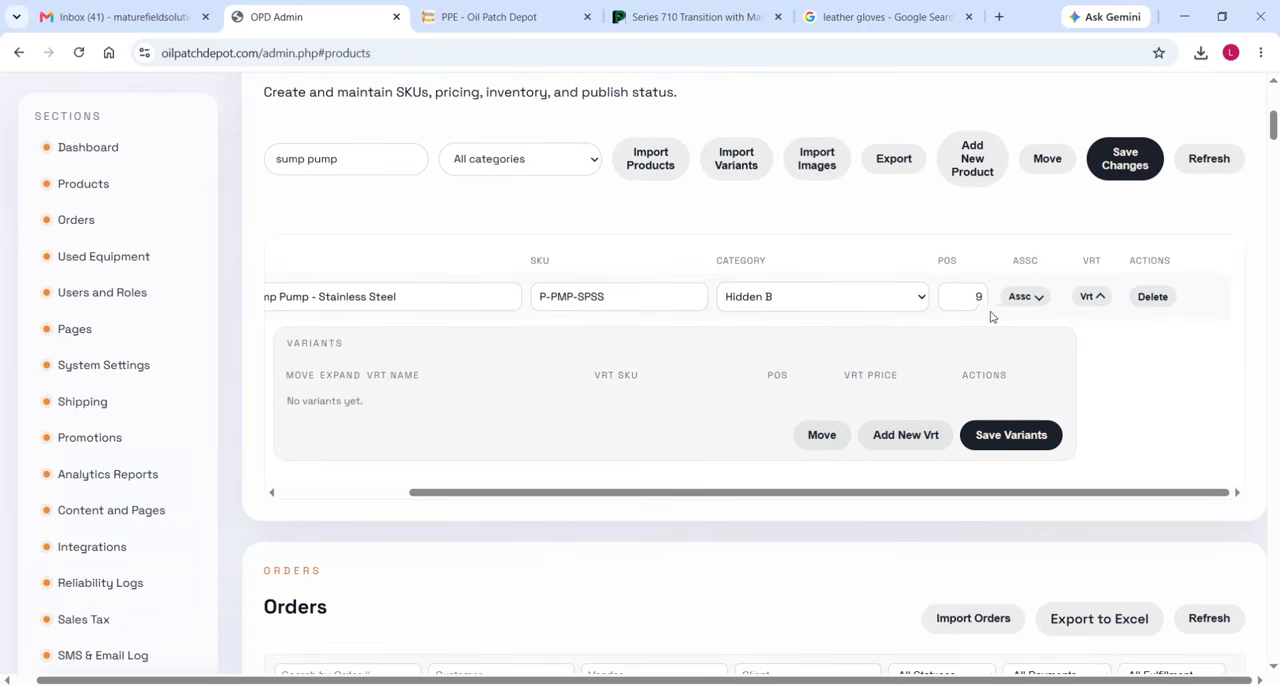
pyautogui.click(1091, 297)
# Expand the Sump Pump - Stainless Steel product and review its price, inventory, dimension and vendor details.
pyautogui.moveTo(966, 340); pyautogui.dragTo(334, 274)
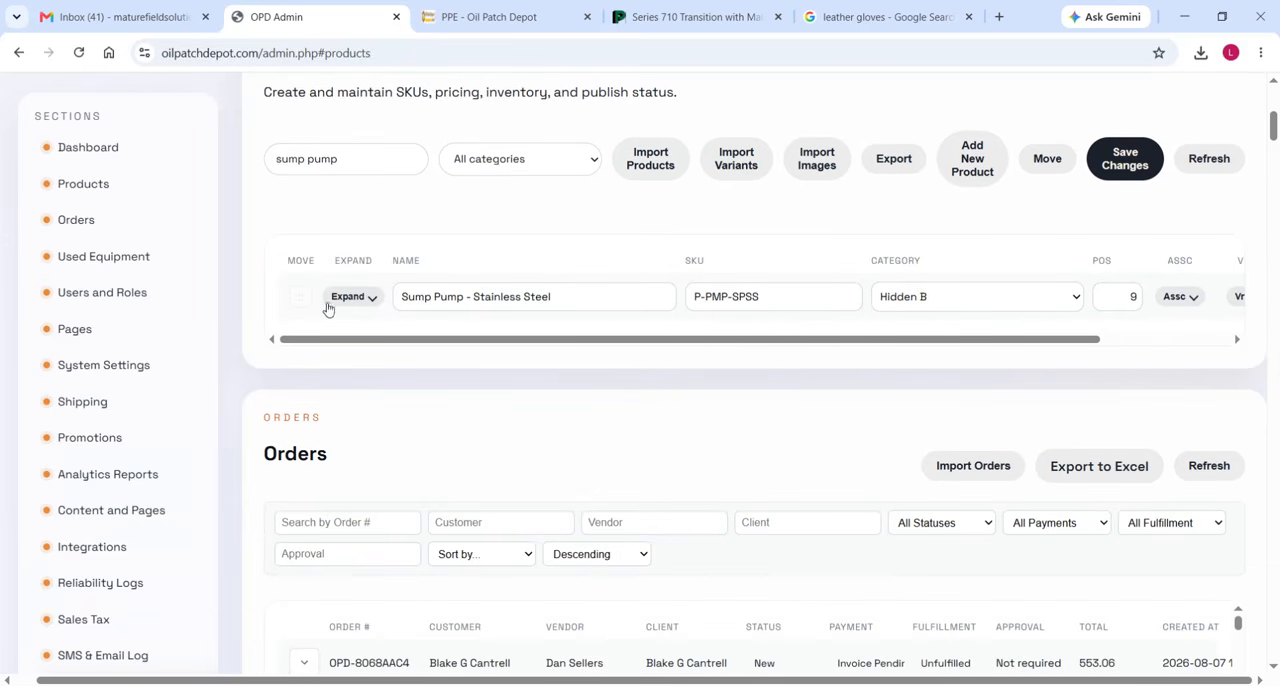
pyautogui.click(357, 298)
pyautogui.scroll(-1, 483, 414)
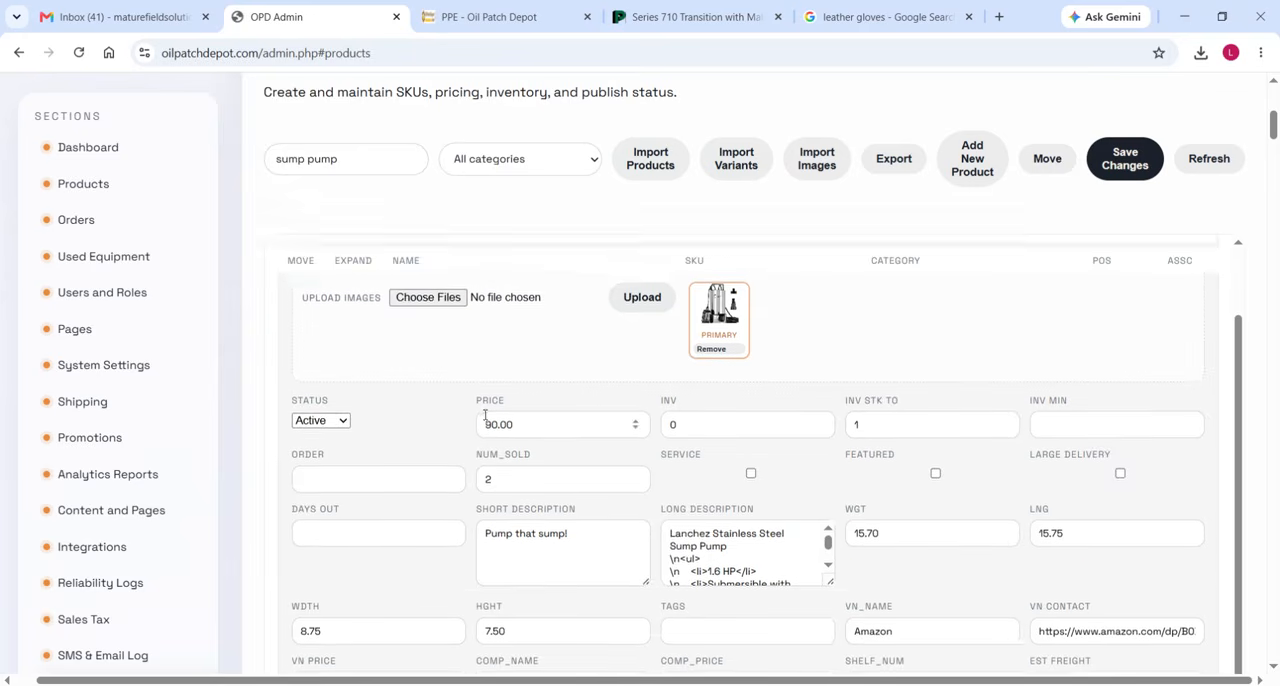
pyautogui.scroll(-1, 751, 488)
pyautogui.scroll(-1, 753, 489)
pyautogui.scroll(1, 787, 490)
pyautogui.scroll(3, 787, 488)
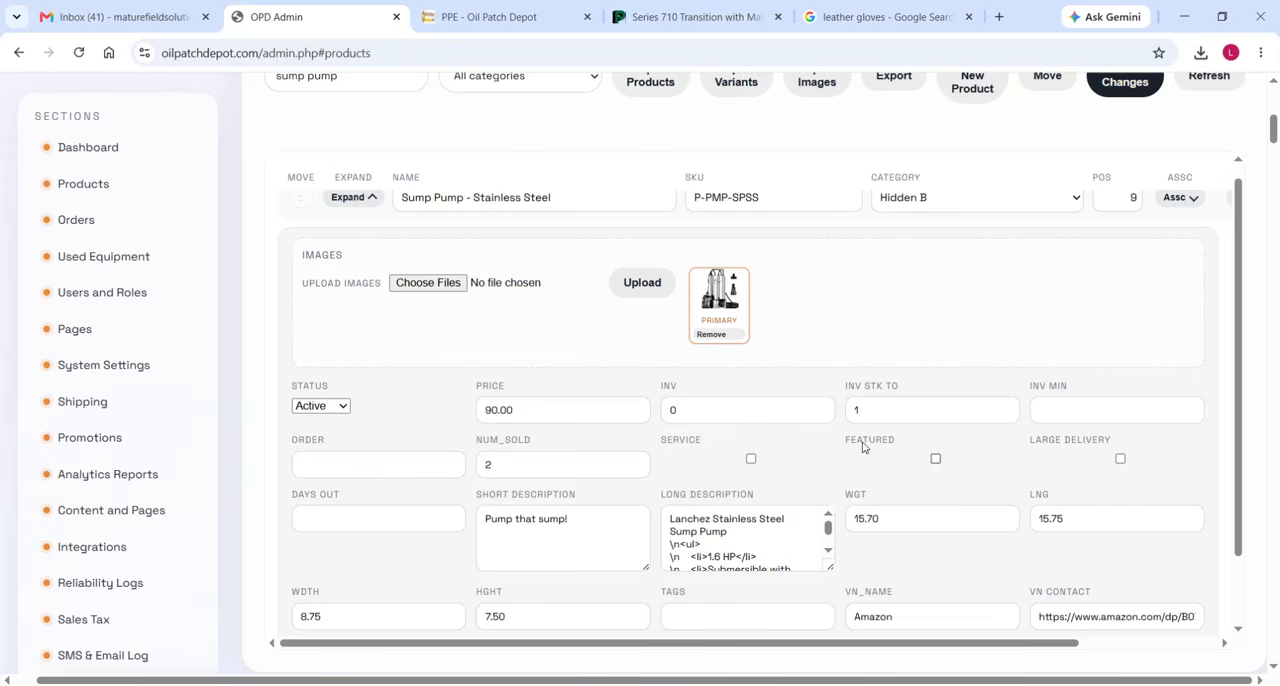
pyautogui.scroll(1, 822, 508)
pyautogui.scroll(-2, 834, 517)
pyautogui.scroll(2, 846, 509)
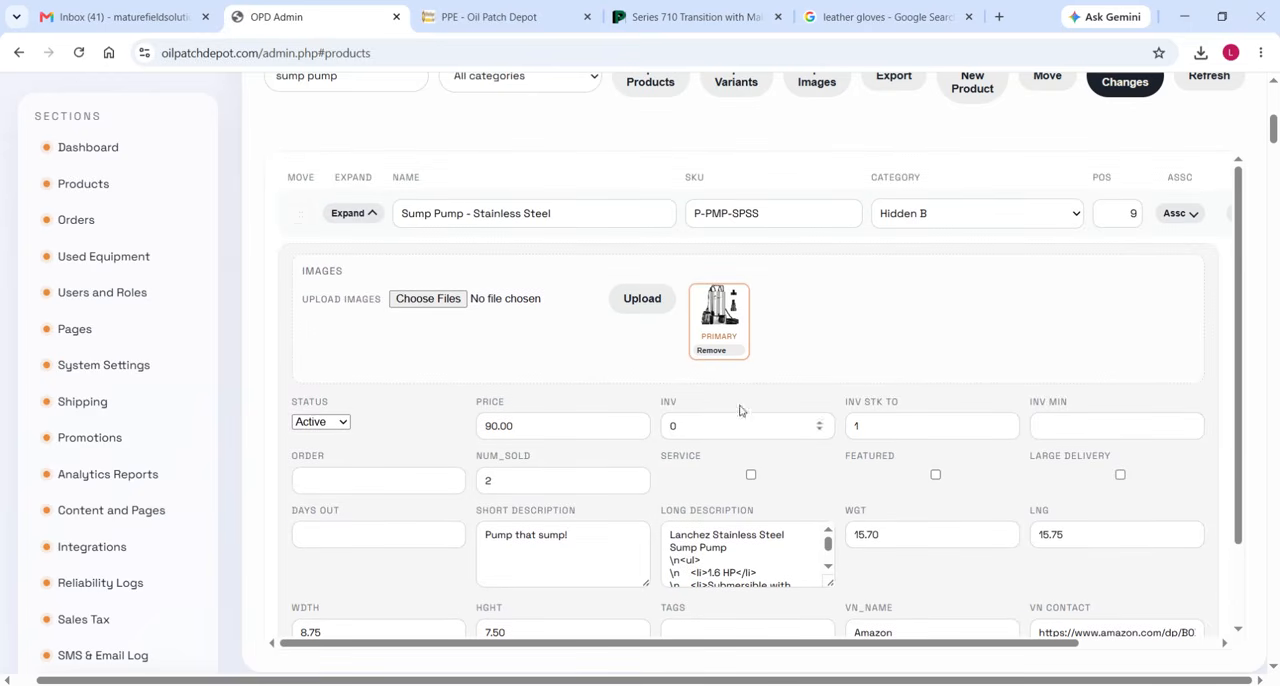
# Look up the vendor item price in row 11 of the OrderForm workbook and set the Sump Pump's VN Price to 84.78 in OPD Admin.
pyautogui.moveTo(508, 684)
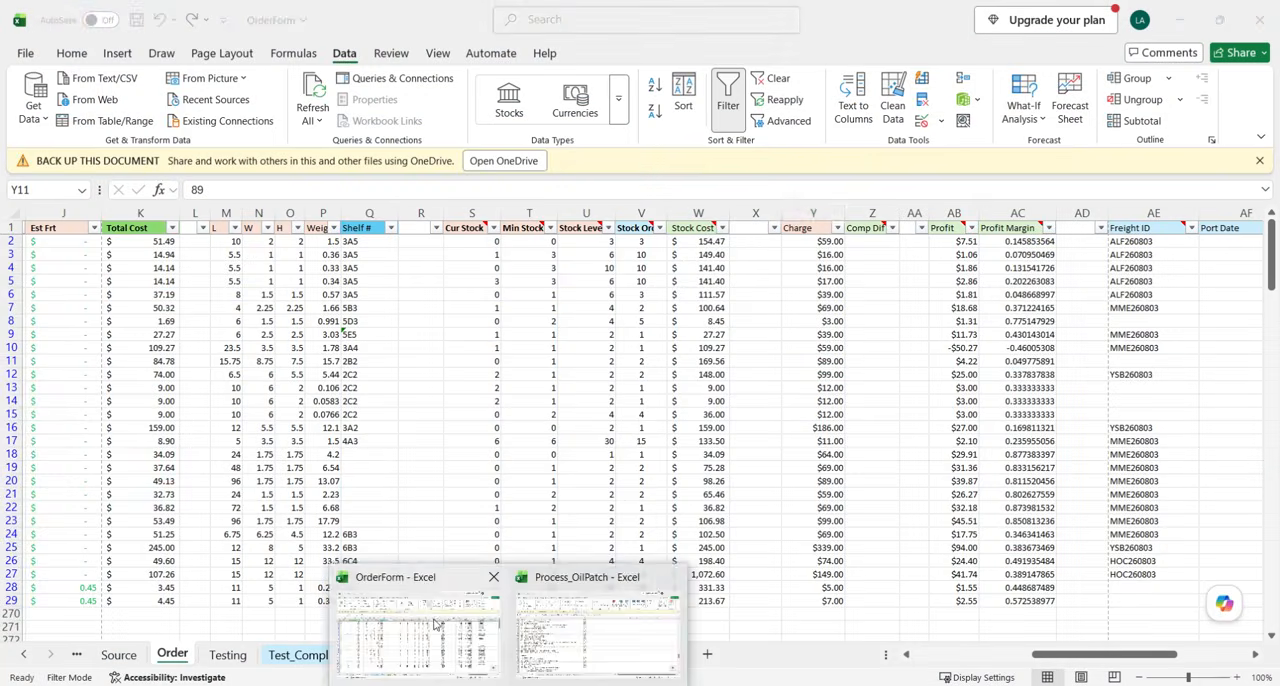
pyautogui.click(436, 622)
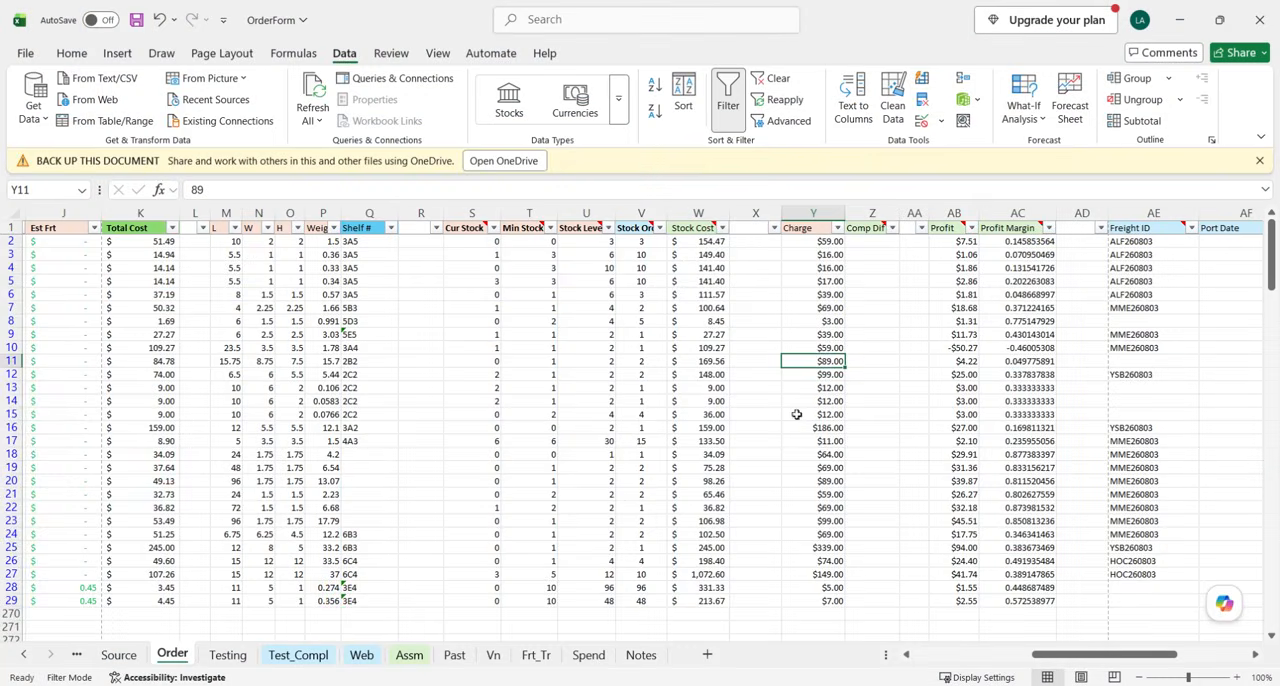
pyautogui.click(8, 360)
pyautogui.hscroll(-5, 300, 400)
pyautogui.hscroll(-3, 325, 402)
pyautogui.hscroll(3, 400, 406)
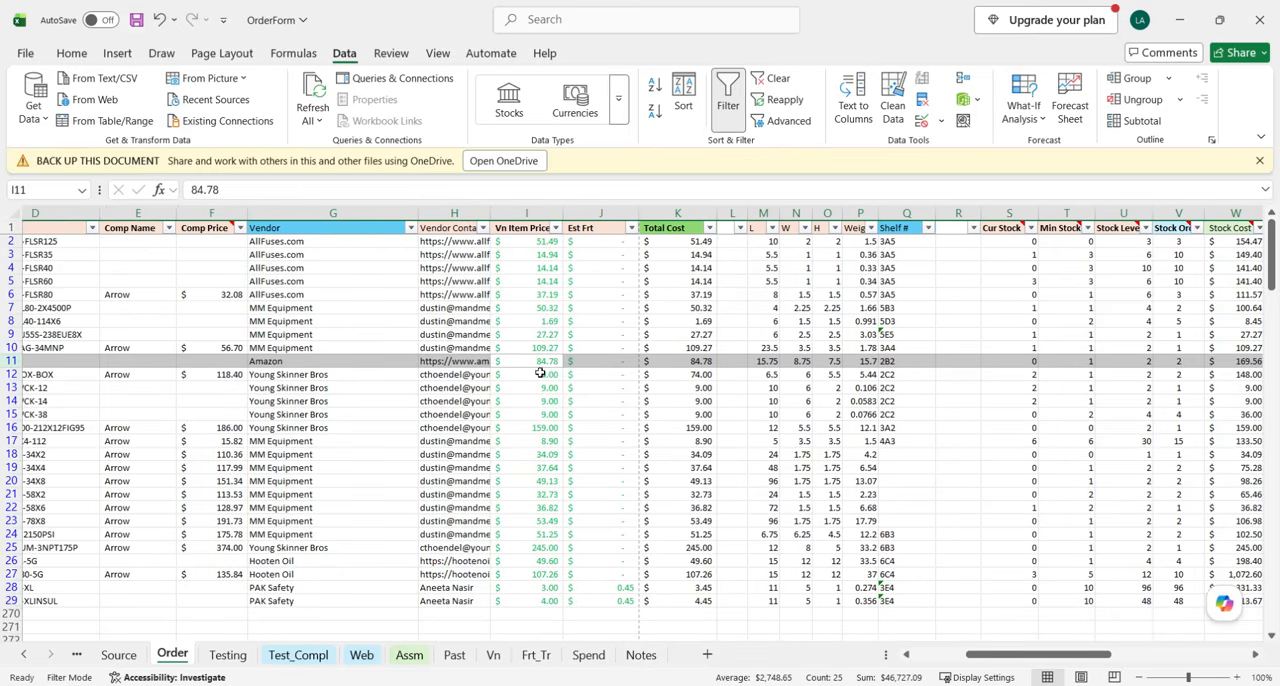
pyautogui.click(508, 685)
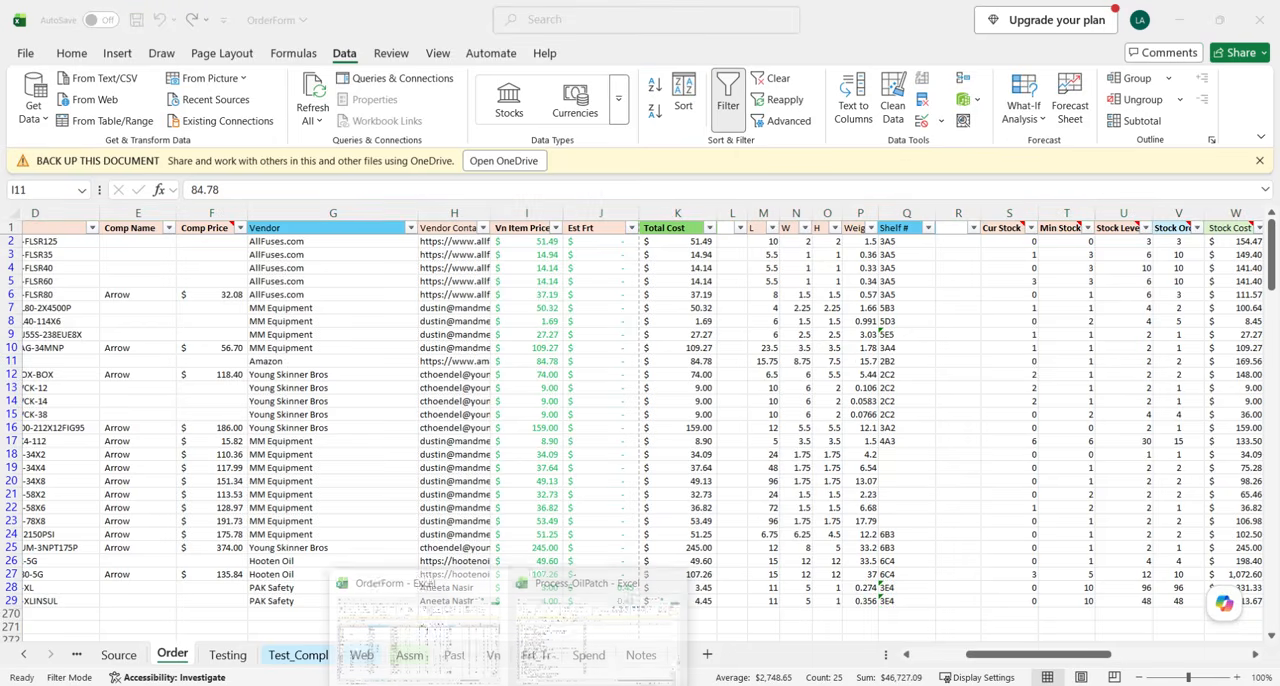
pyautogui.click(478, 685)
pyautogui.scroll(-1, 674, 494)
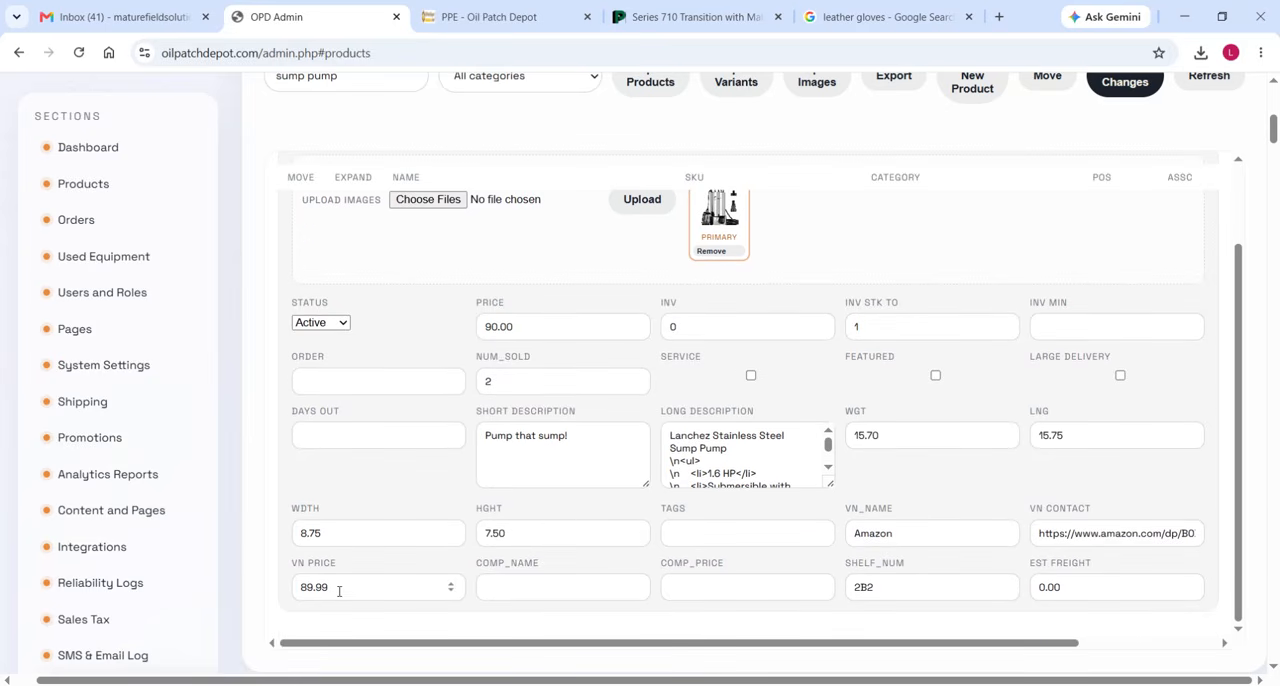
pyautogui.moveTo(350, 594); pyautogui.dragTo(299, 592)
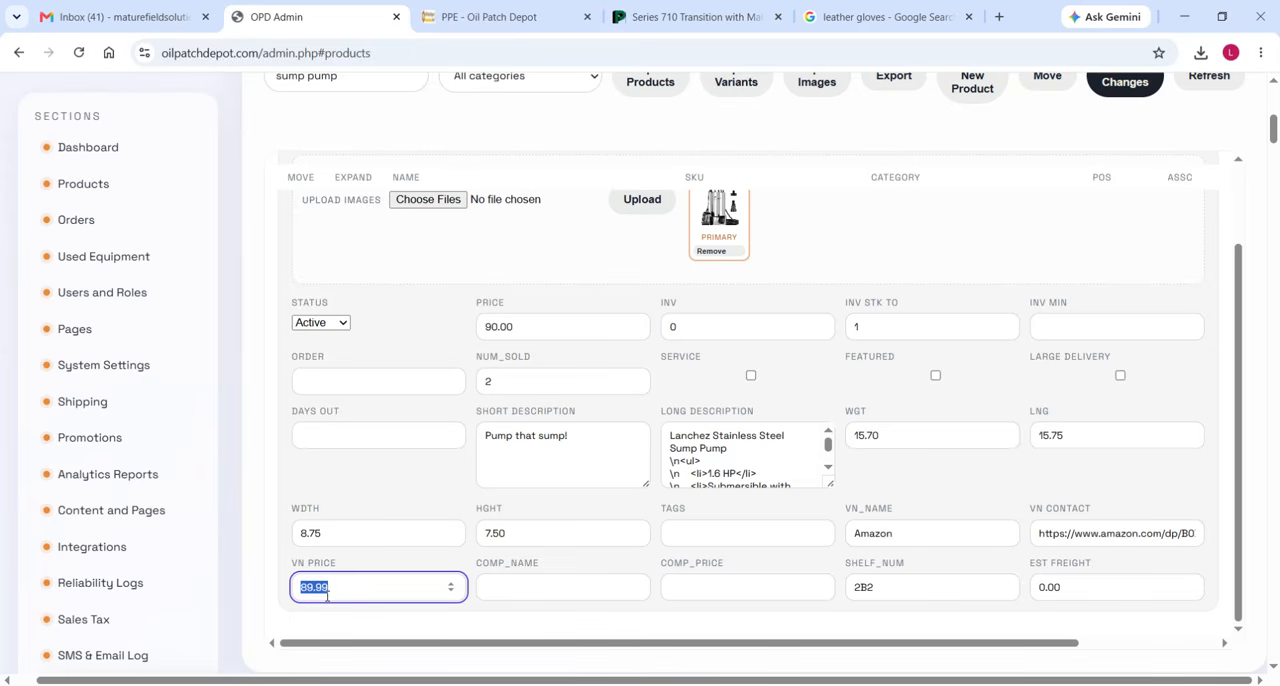
pyautogui.write('84.78')
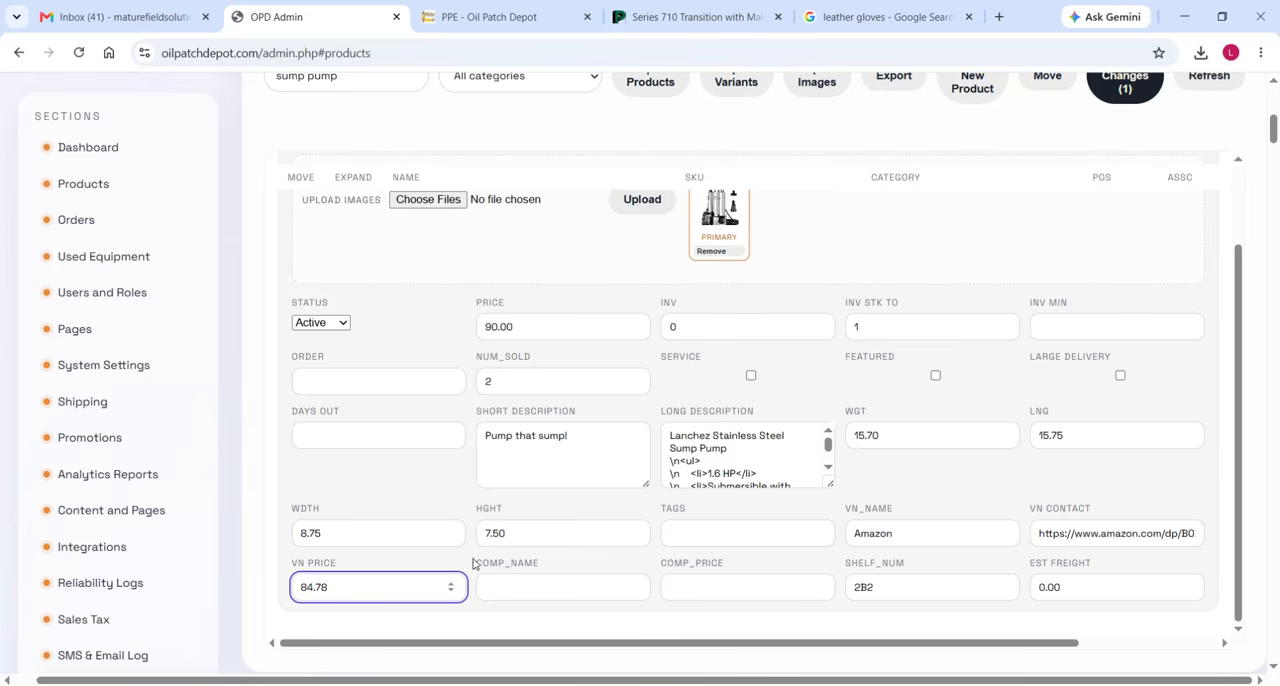
# Compare the Sump Pump's estimated freight, dimensions, shelf number and current inventory in OPD Admin with row 11 of the OrderForm workbook.
pyautogui.click(1080, 591)
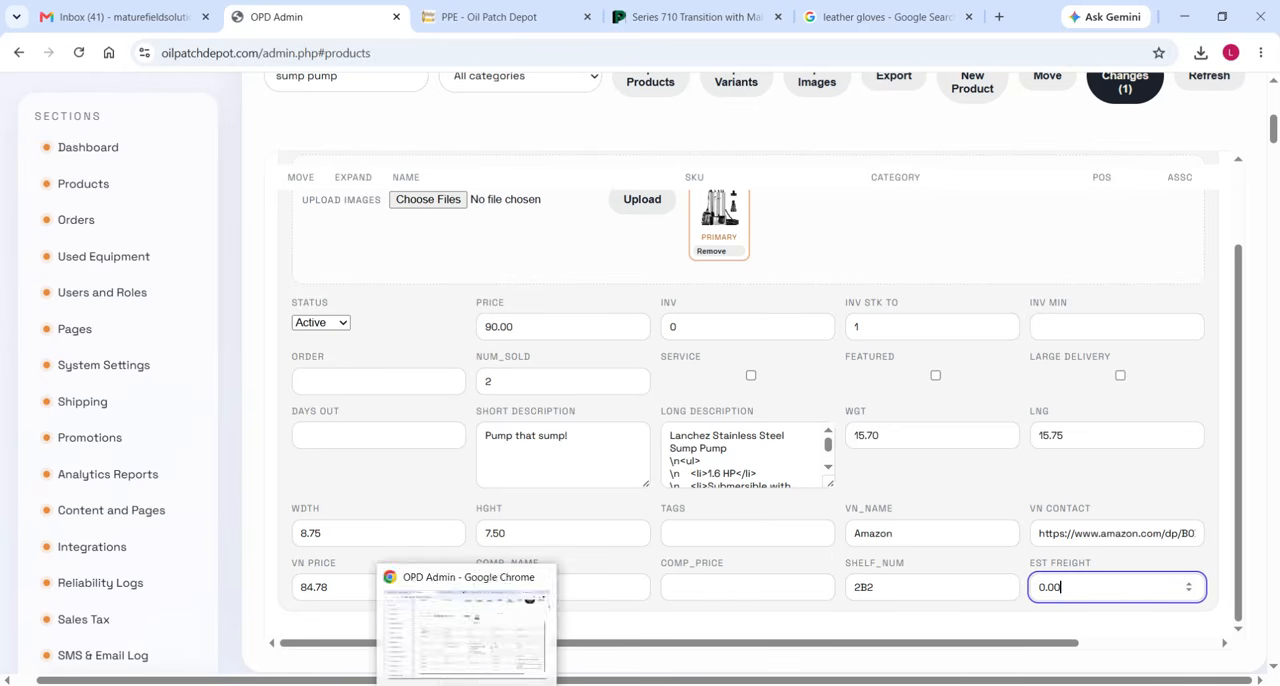
pyautogui.click(471, 655)
pyautogui.hscroll(5, 621, 400)
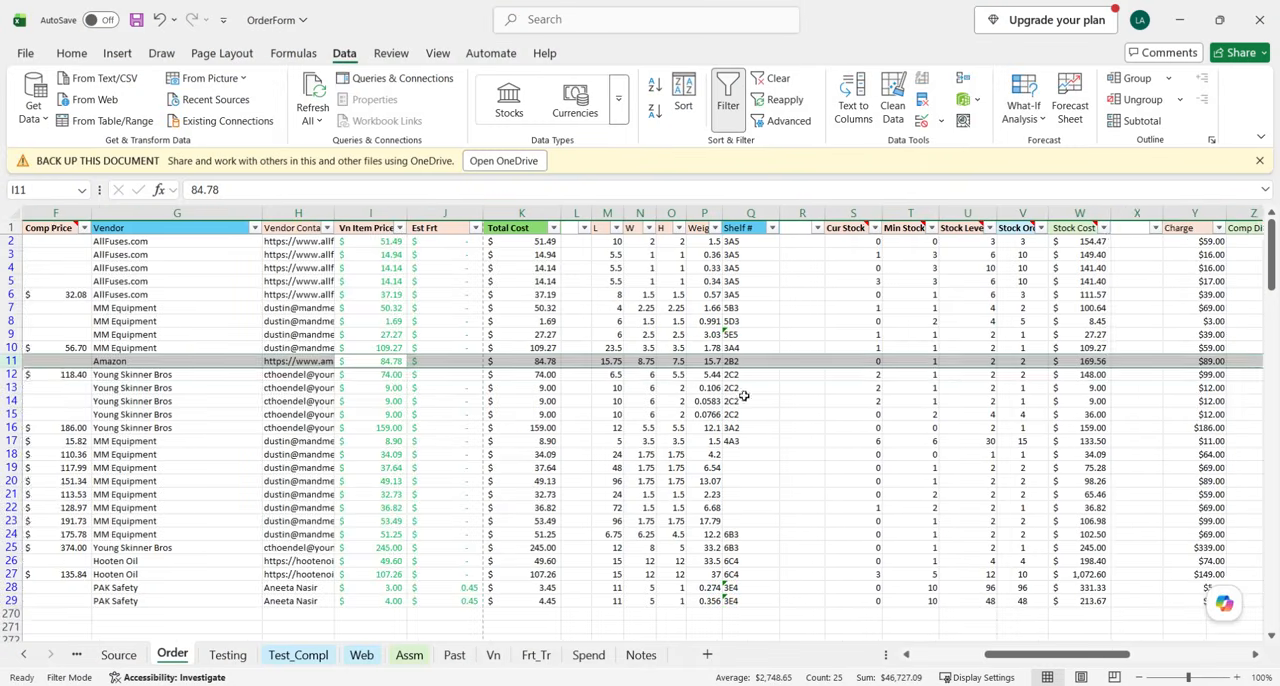
pyautogui.hscroll(-3, 570, 402)
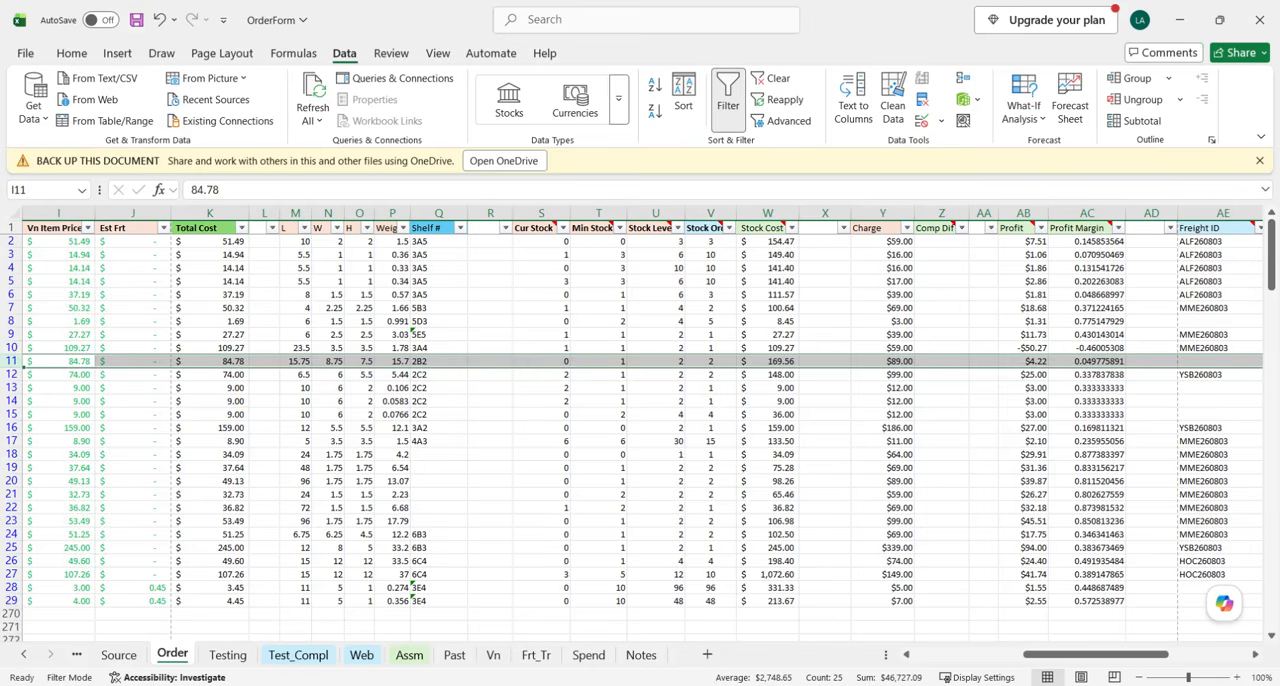
pyautogui.hotkey('alt', 'Tab')
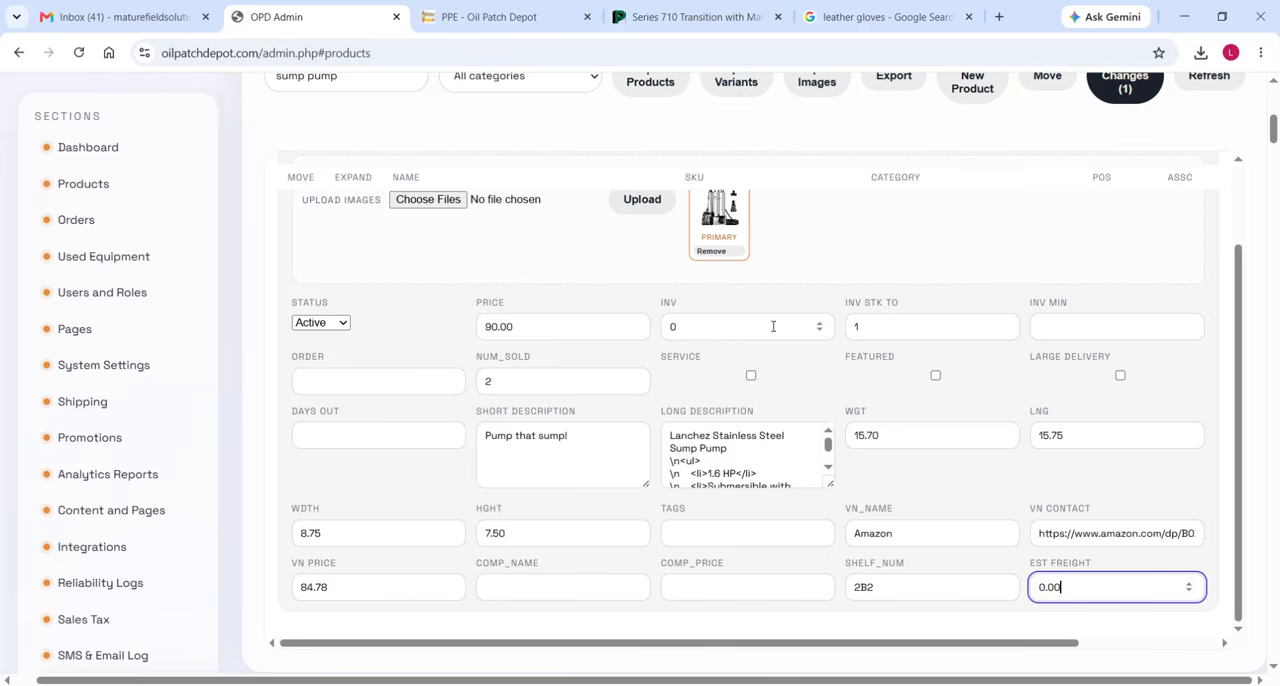
pyautogui.doubleClick(816, 325)
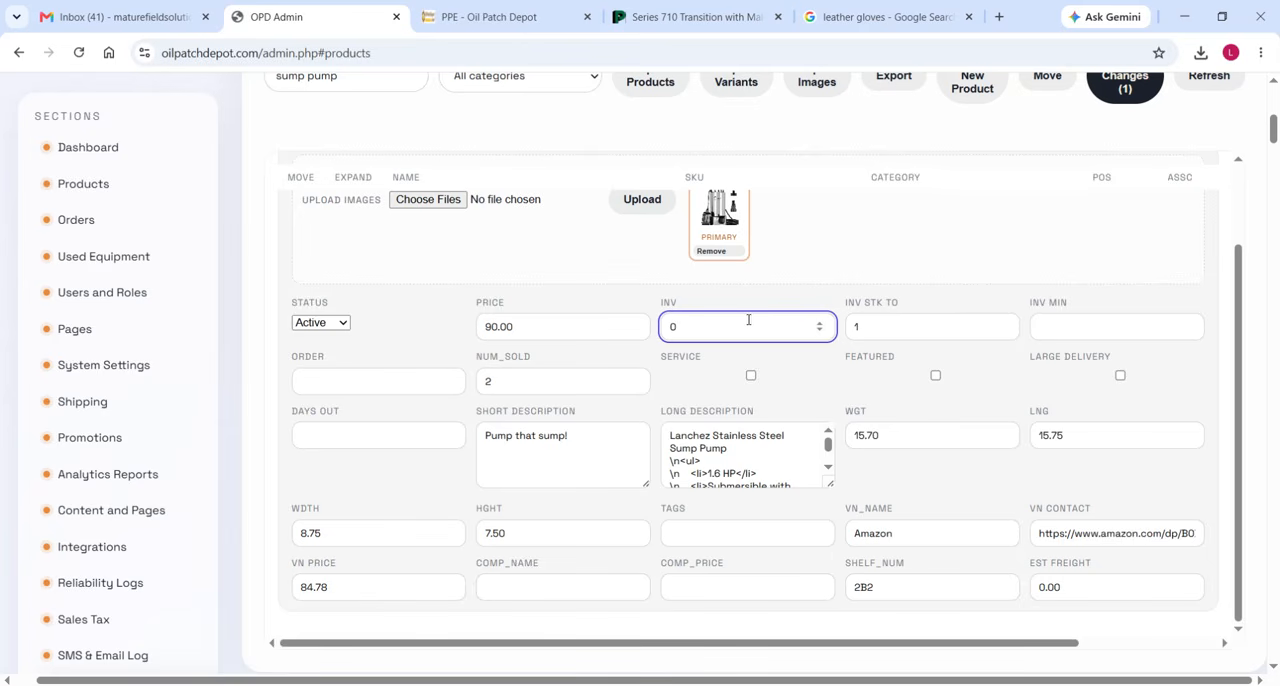
# Look up row 11's Min Stock and Stock Level in OrderForm, and set the Sump Pump's Inv Min to 1 and Inv Stk To to 2.
pyautogui.click(508, 685)
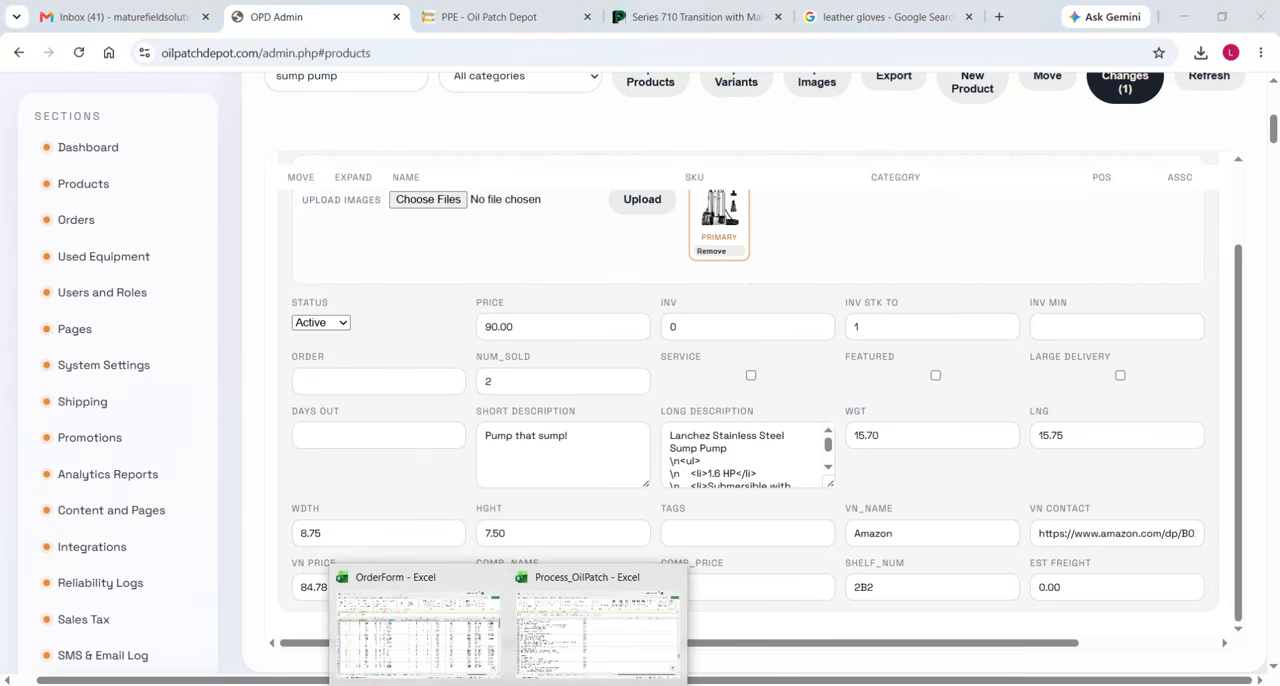
pyautogui.click(410, 620)
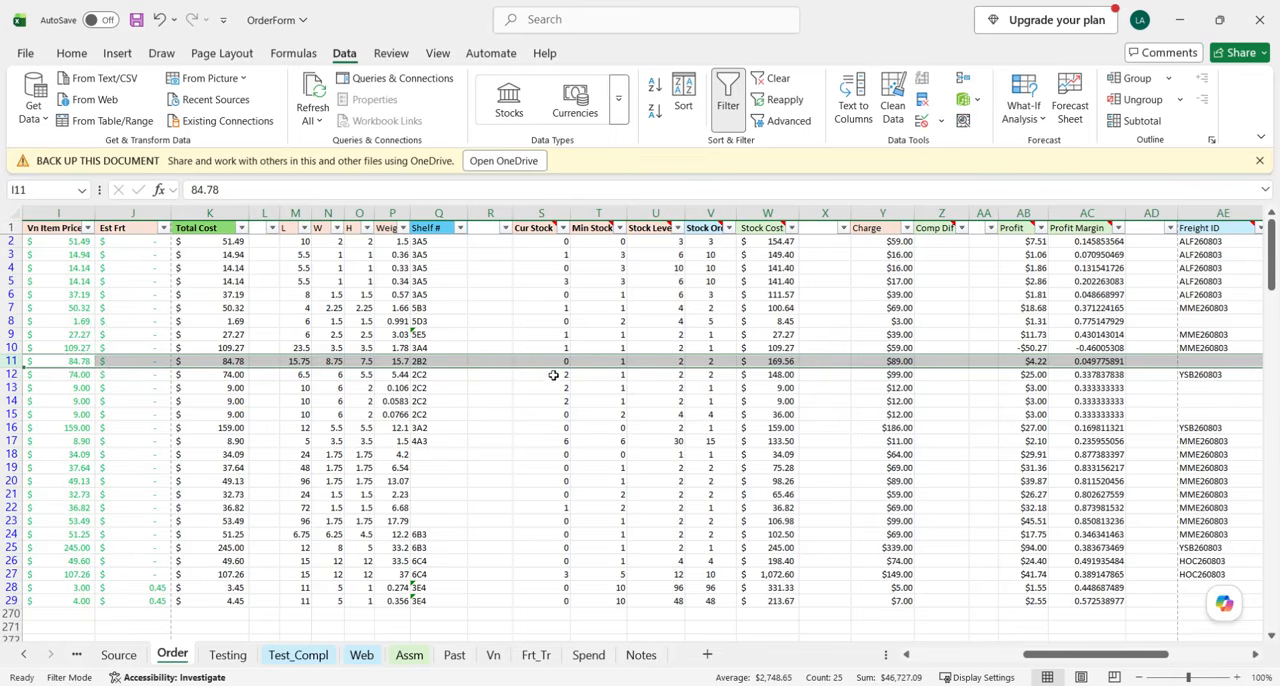
pyautogui.moveTo(608, 365); pyautogui.dragTo(651, 371)
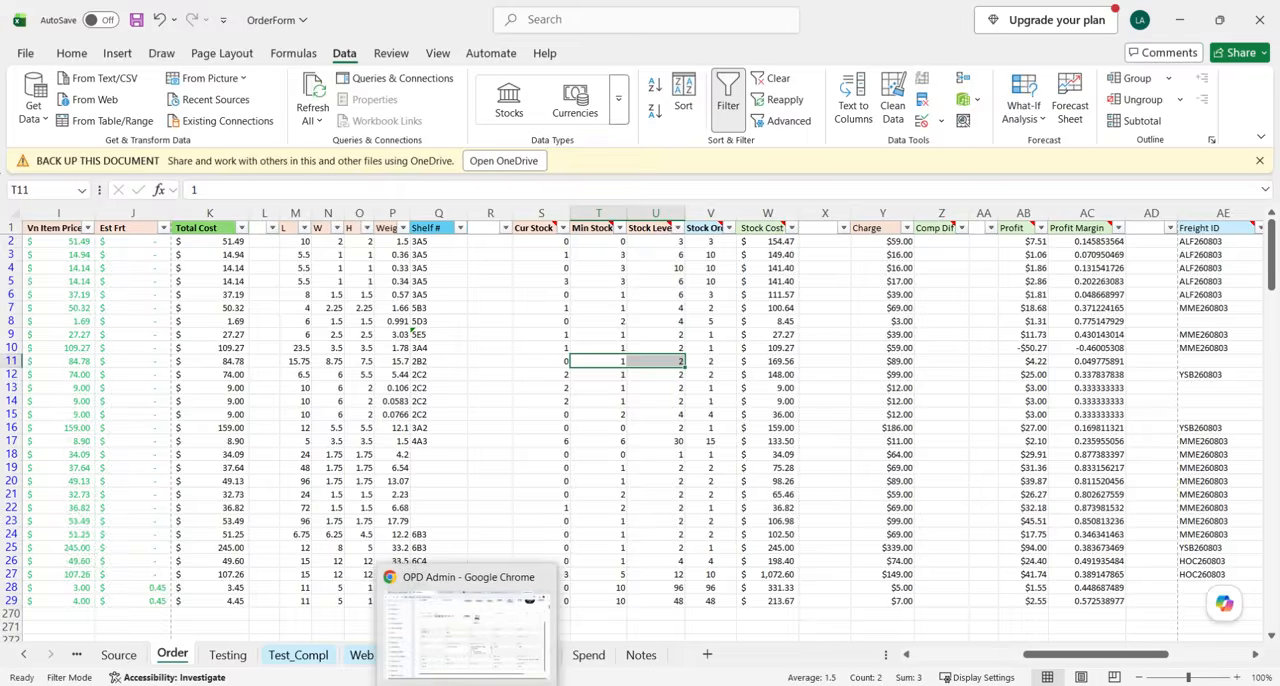
pyautogui.click(465, 620)
pyautogui.click(884, 321)
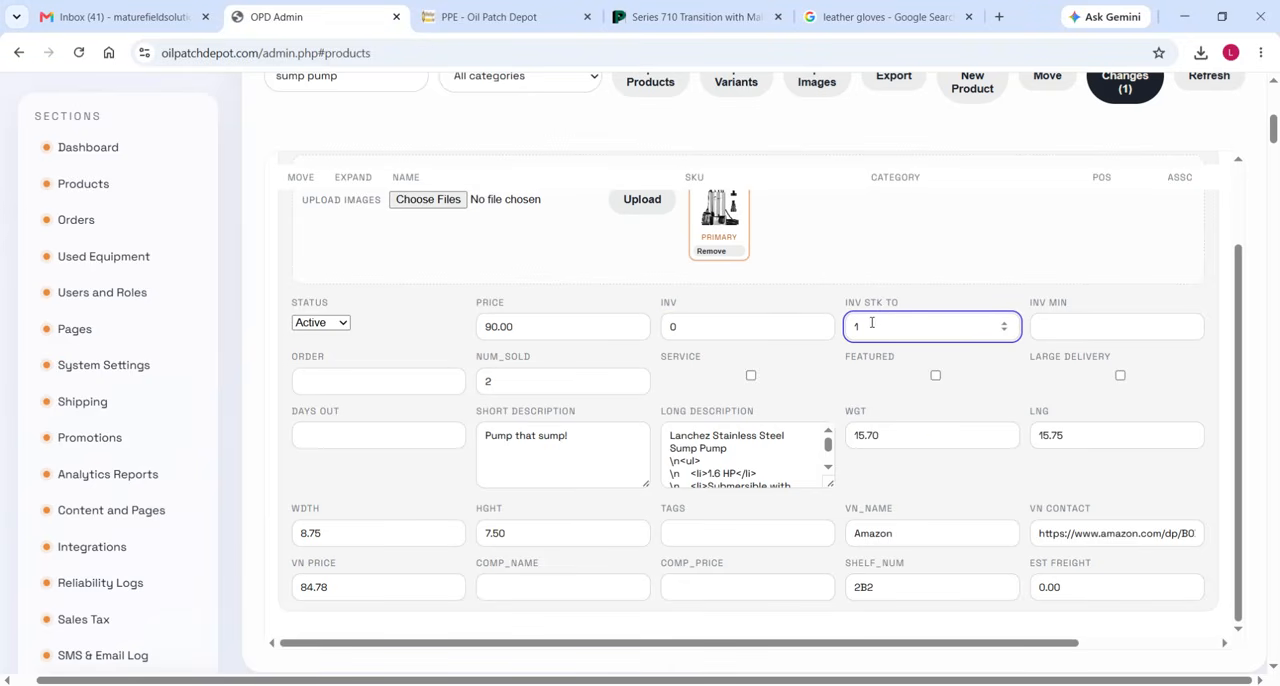
pyautogui.click(1085, 330)
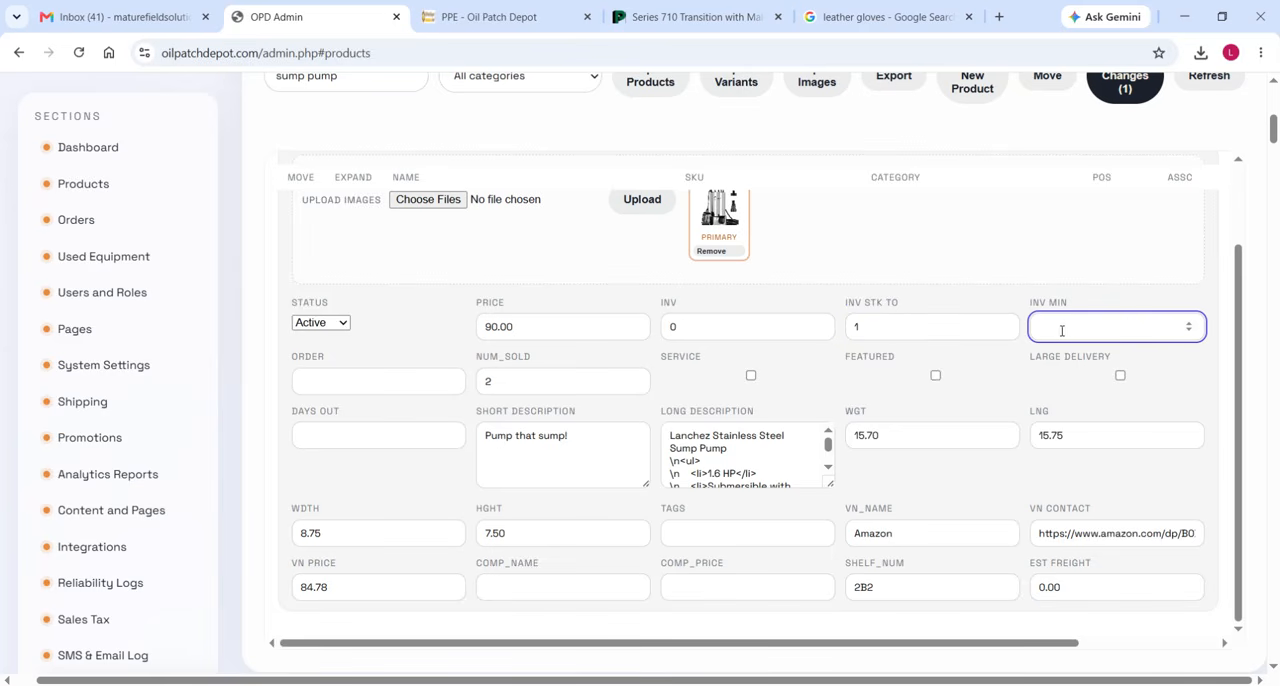
pyautogui.click(877, 330)
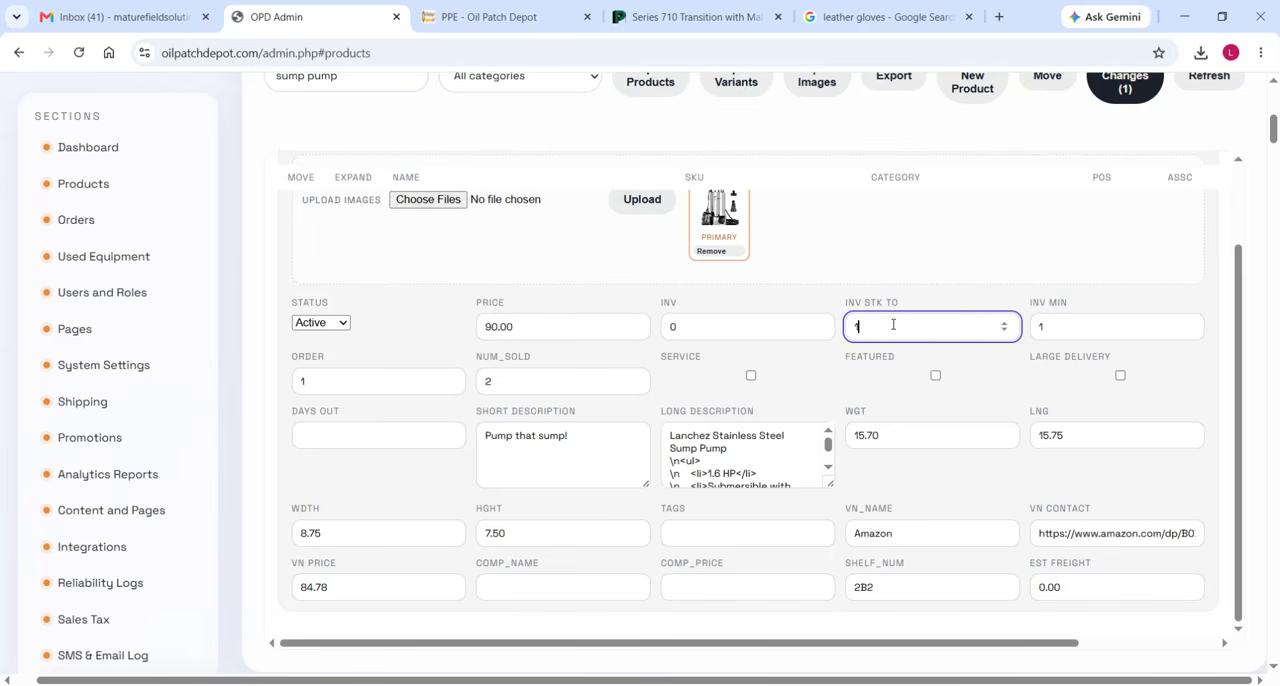
pyautogui.click(1004, 324)
# Look up the Charge in row 11 of the OrderForm workbook and set the Sump Pump's Price to 89 in OPD Admin.
pyautogui.moveTo(540, 683)
pyautogui.click(498, 655)
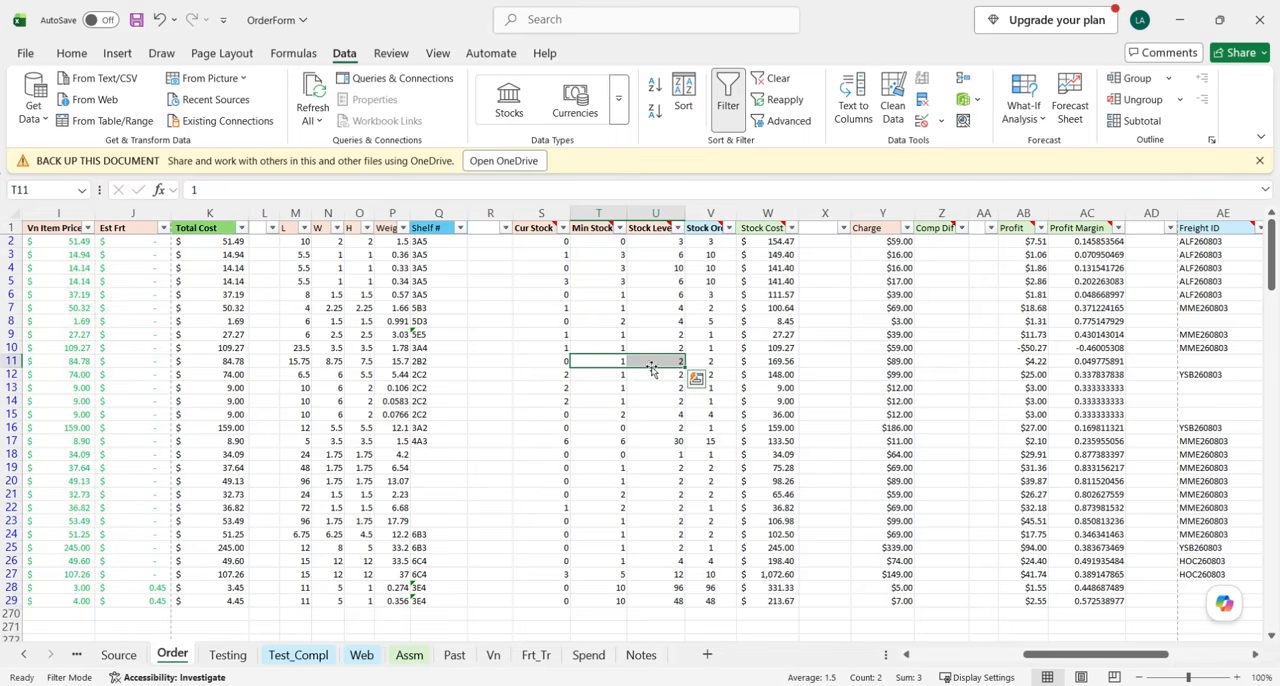
pyautogui.click(12, 361)
pyautogui.hscroll(2, 790, 380)
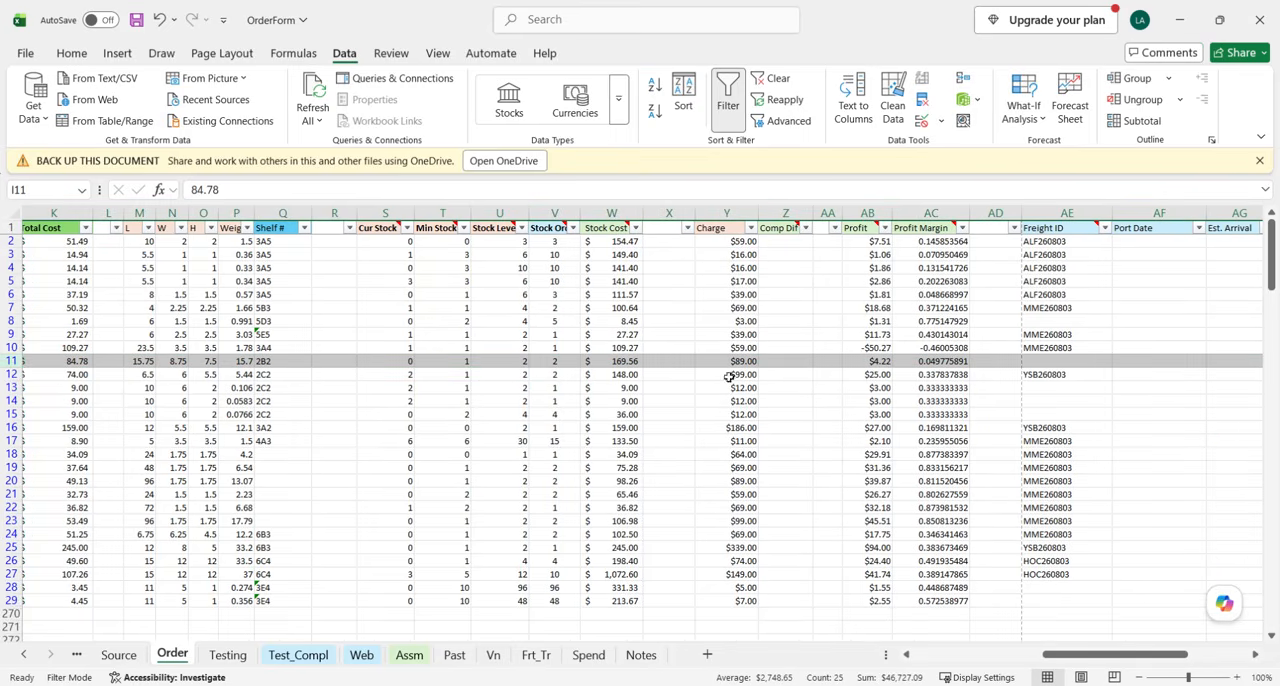
pyautogui.click(472, 684)
pyautogui.scroll(1, 642, 402)
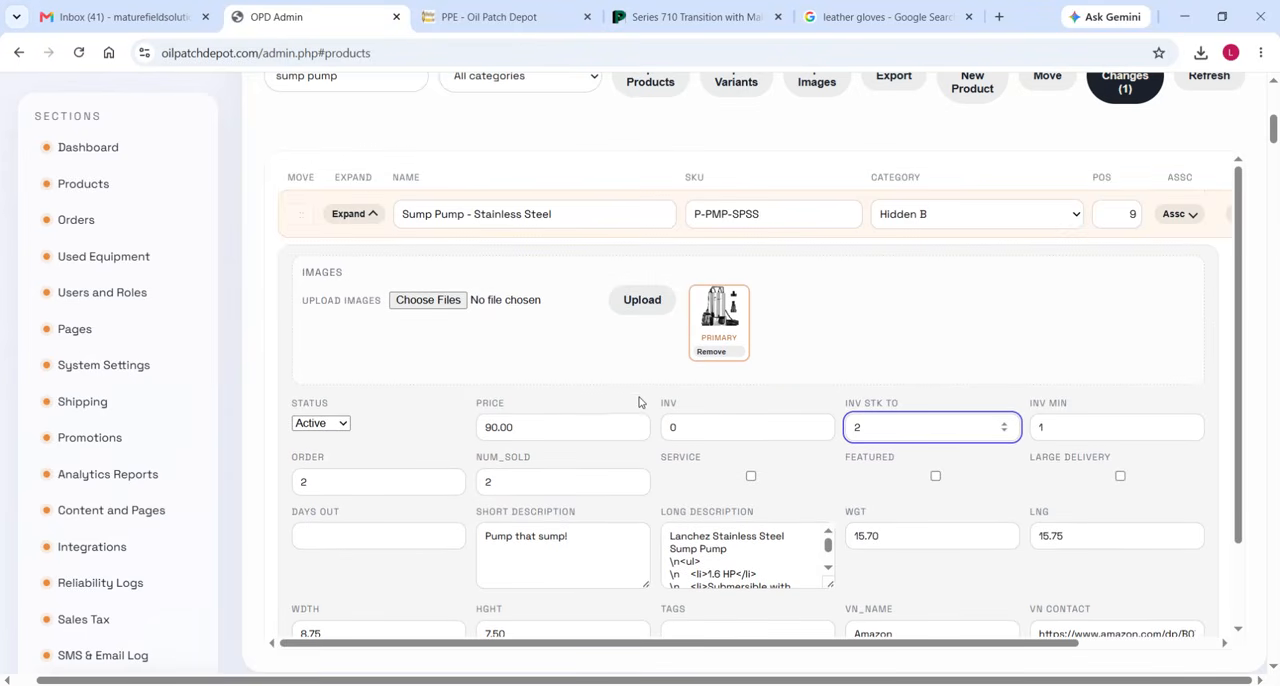
pyautogui.scroll(-1, 1022, 362)
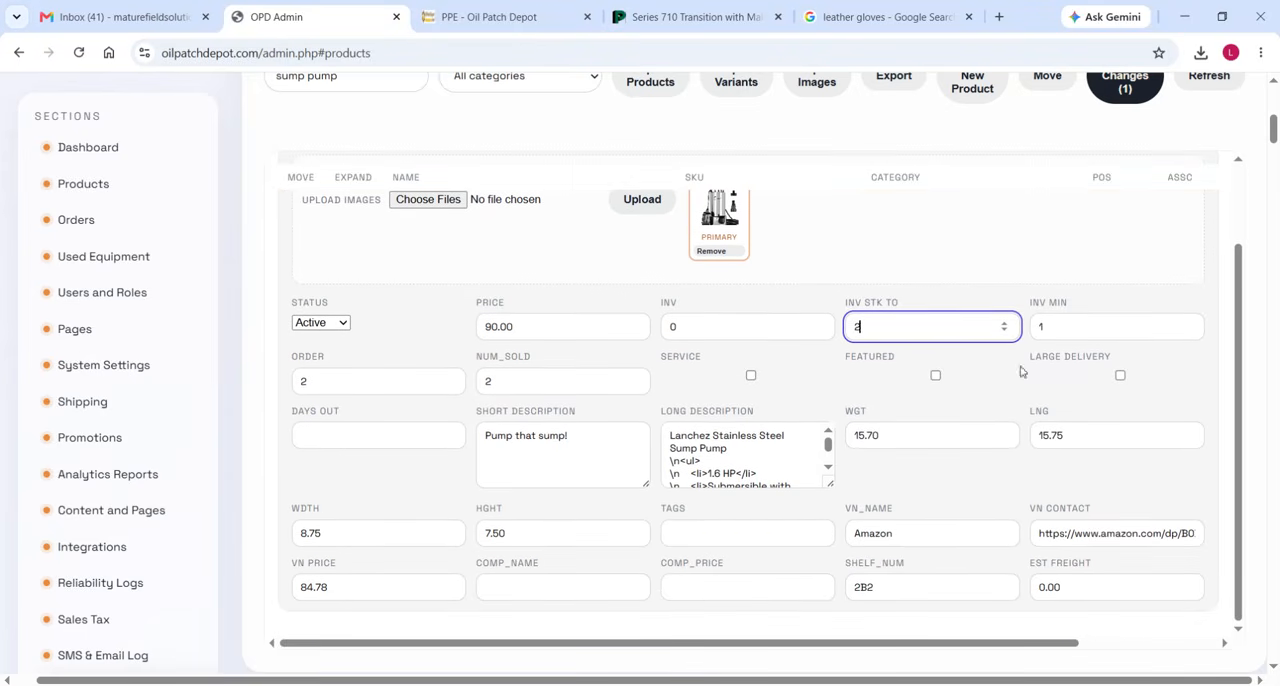
pyautogui.doubleClick(525, 327)
pyautogui.write('89')
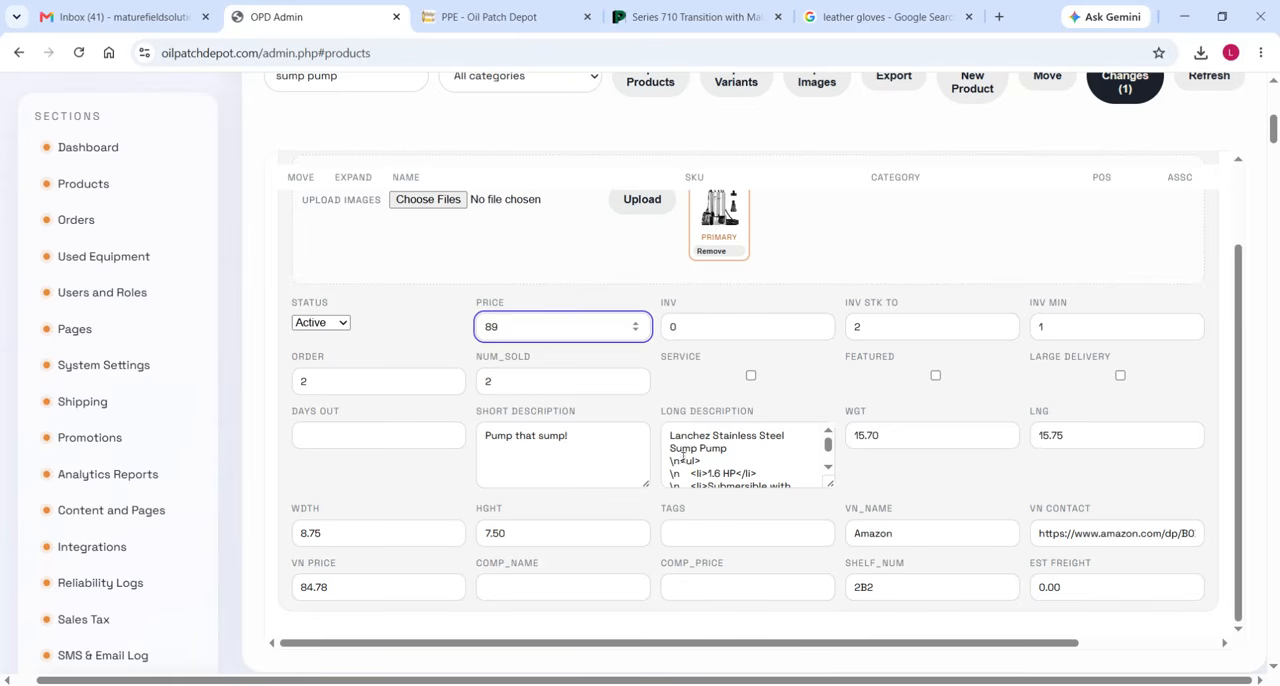
# Return to the OrderForm workbook and check the number received and the date received of the Sump Pump in row 11.
pyautogui.click(509, 685)
pyautogui.click(361, 652)
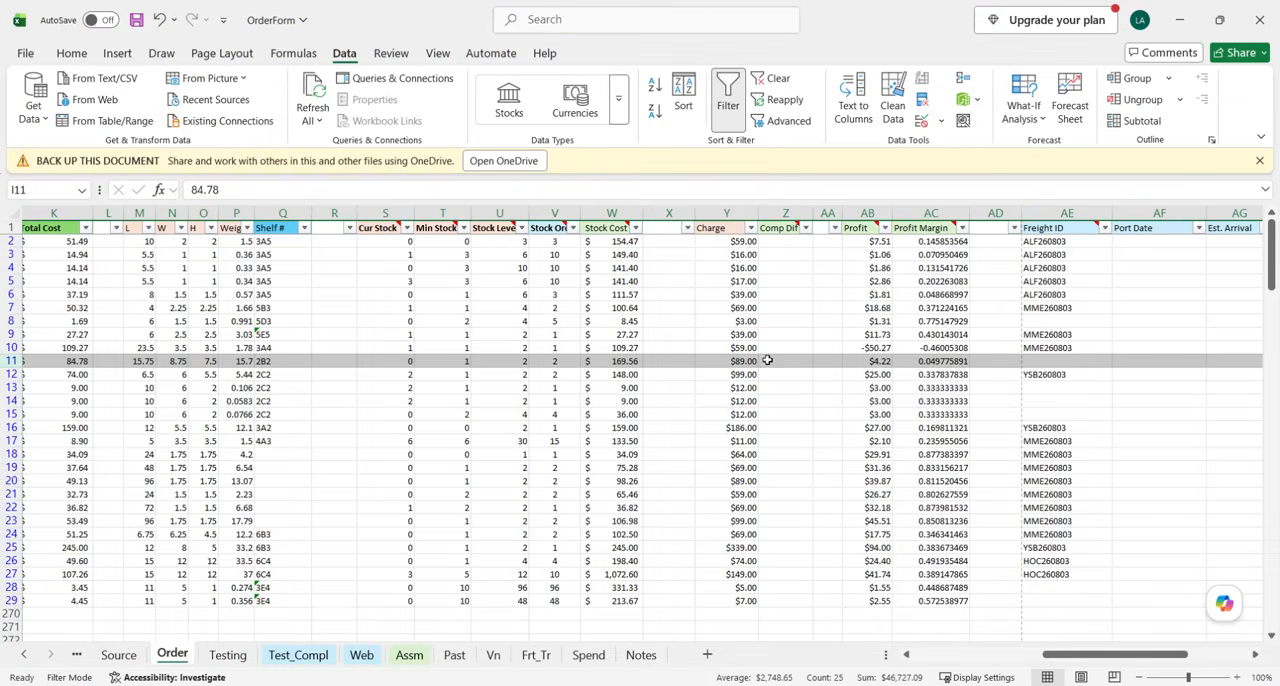
pyautogui.hscroll(3, 770, 372)
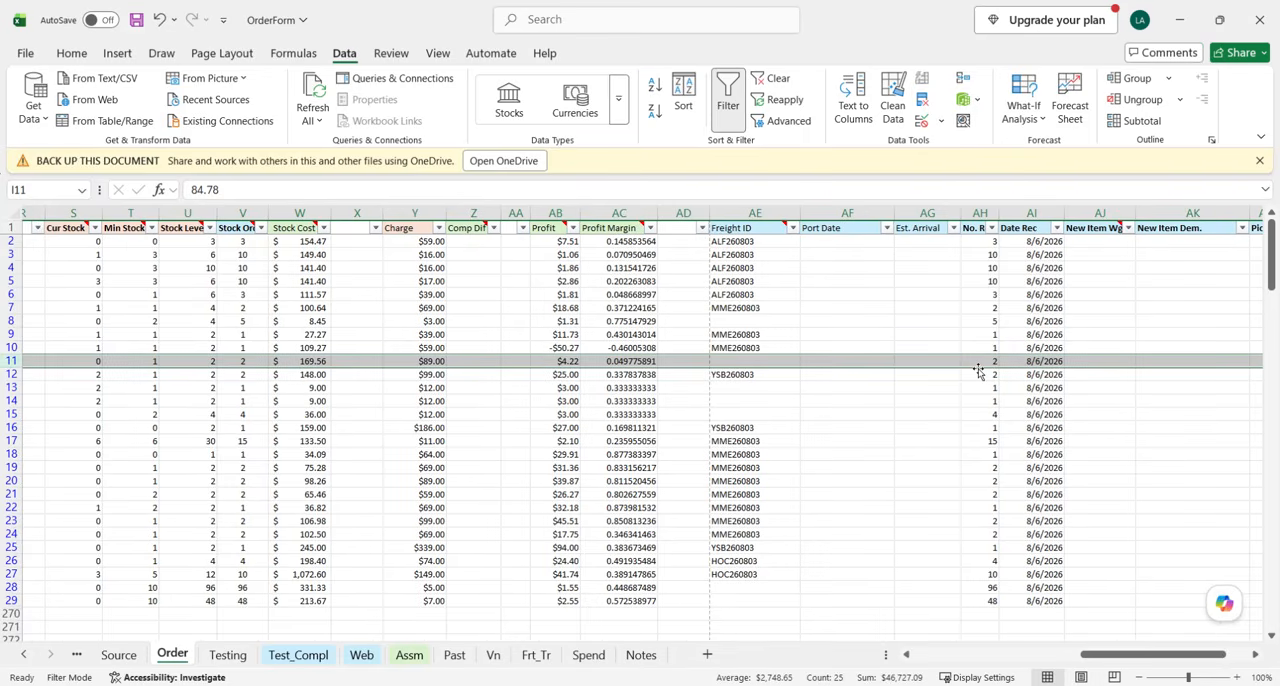
# Recheck the Sump Pump's current stock and number received in row 11, set its Inv to 2 and clear its Order quantity in OPD Admin.
pyautogui.hscroll(-4, 988, 364)
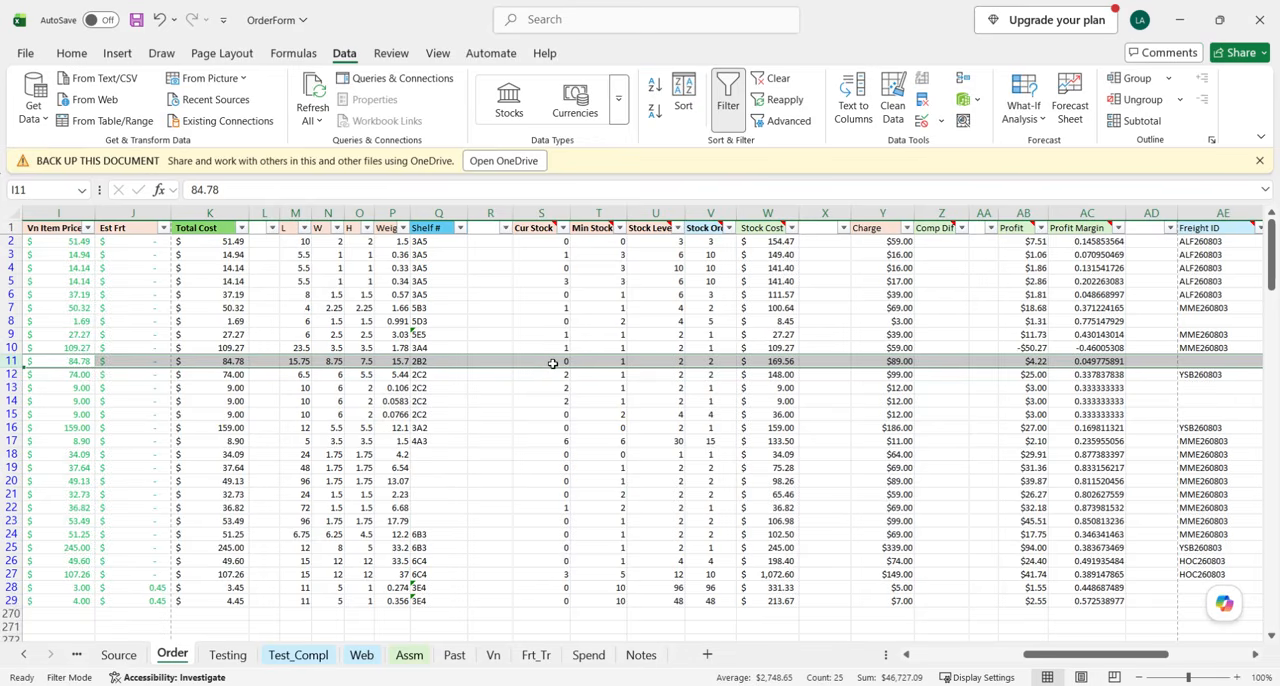
pyautogui.hscroll(6, 553, 363)
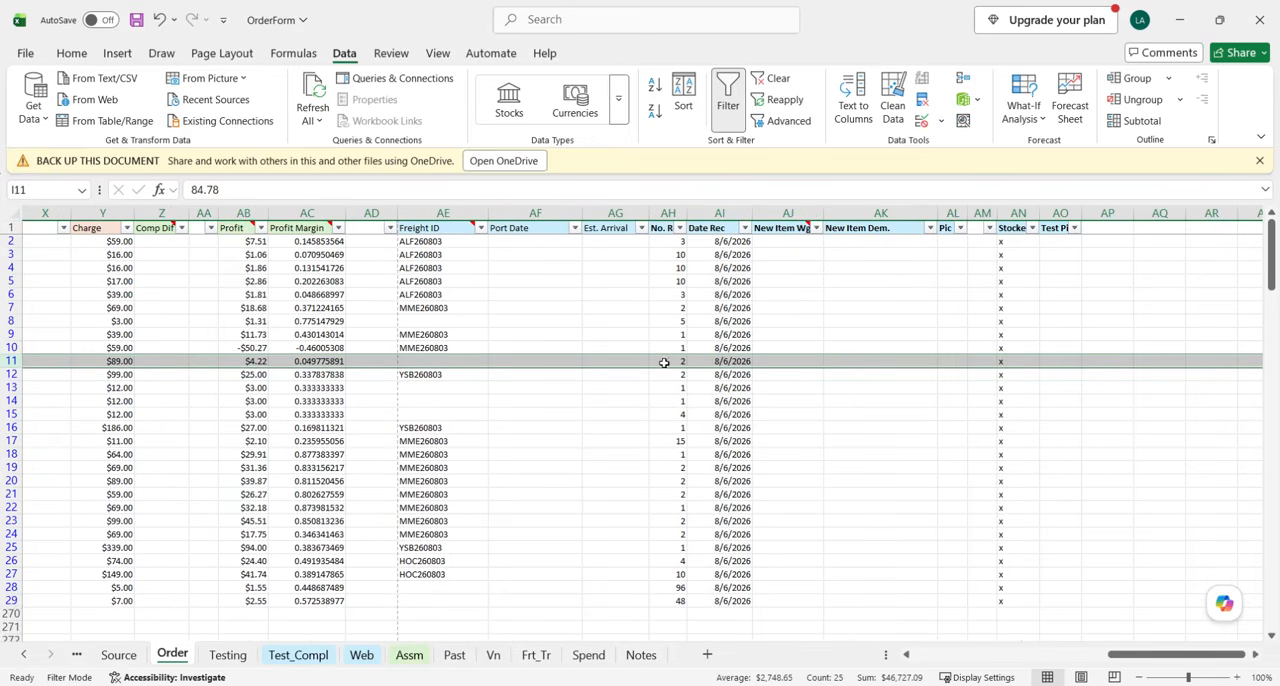
pyautogui.click(468, 685)
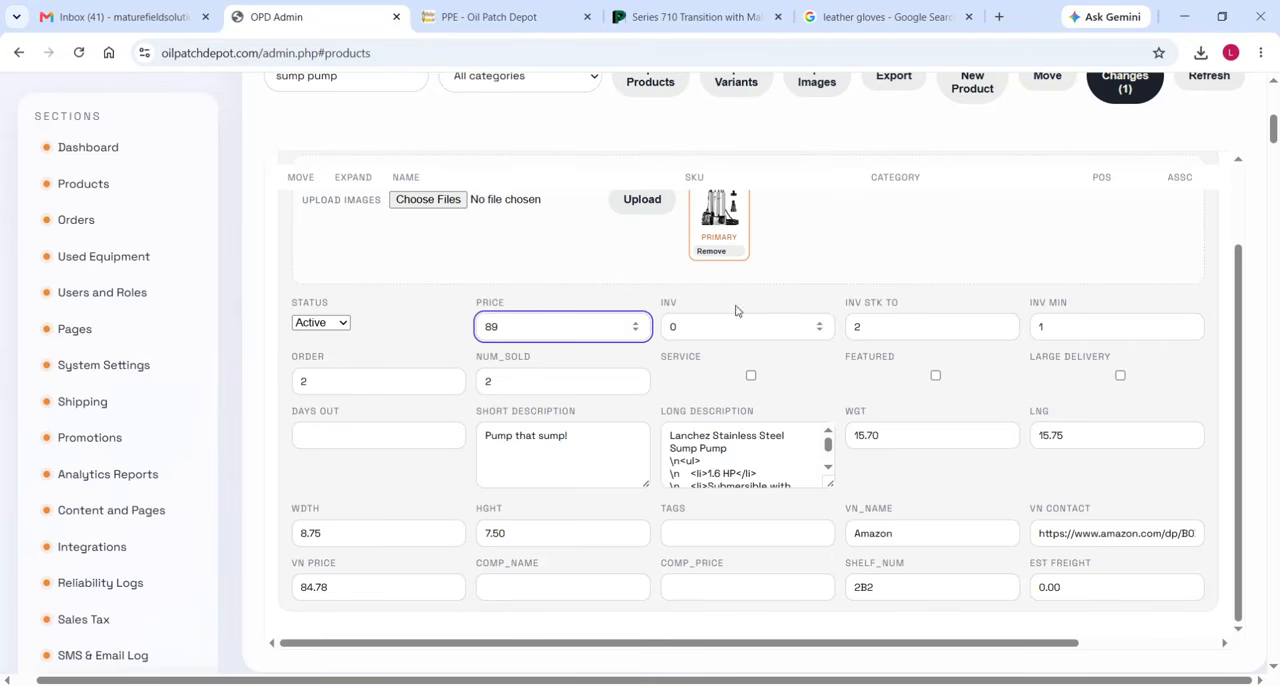
pyautogui.click(820, 325)
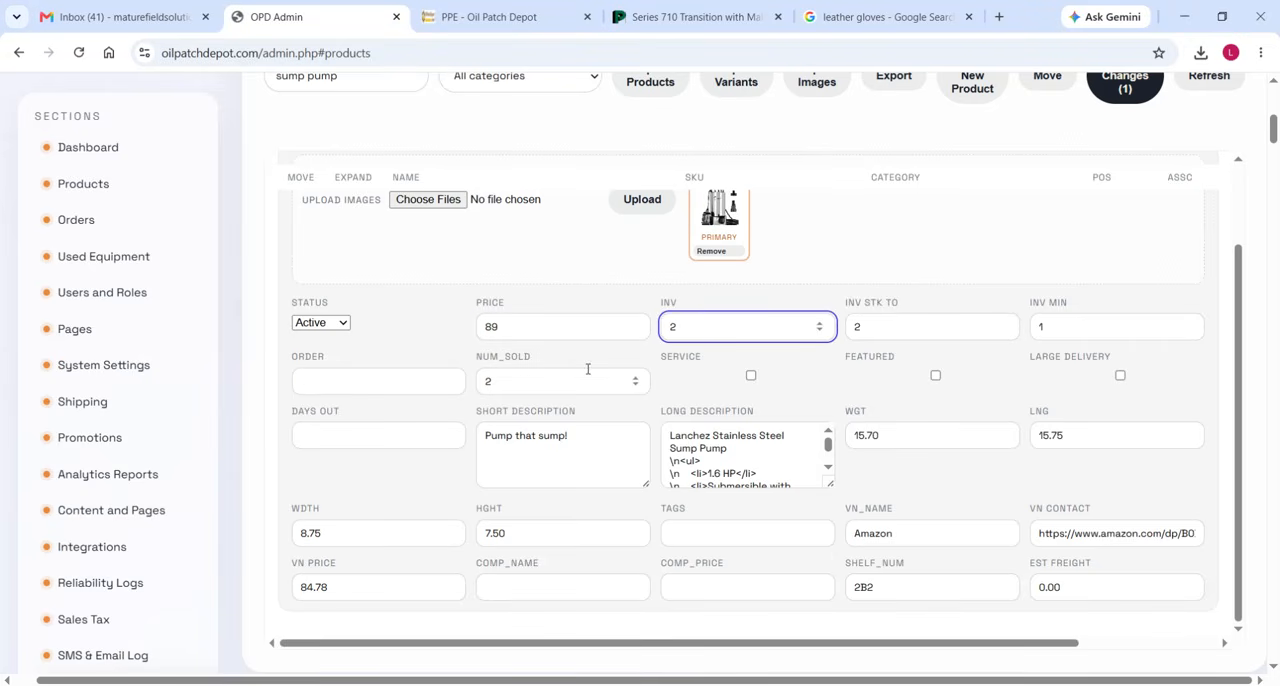
# Save the pending Sump Pump changes in OPD Admin and collapse the product's details.
pyautogui.scroll(2, 883, 386)
pyautogui.click(1125, 88)
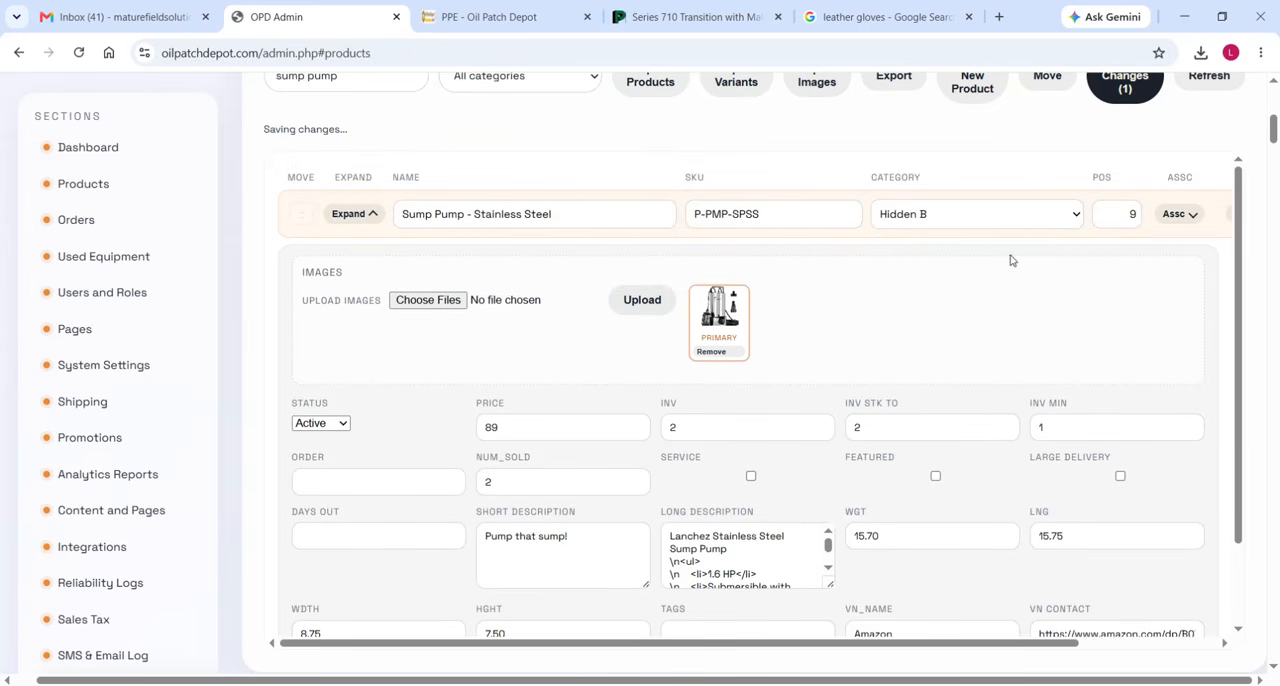
pyautogui.click(357, 215)
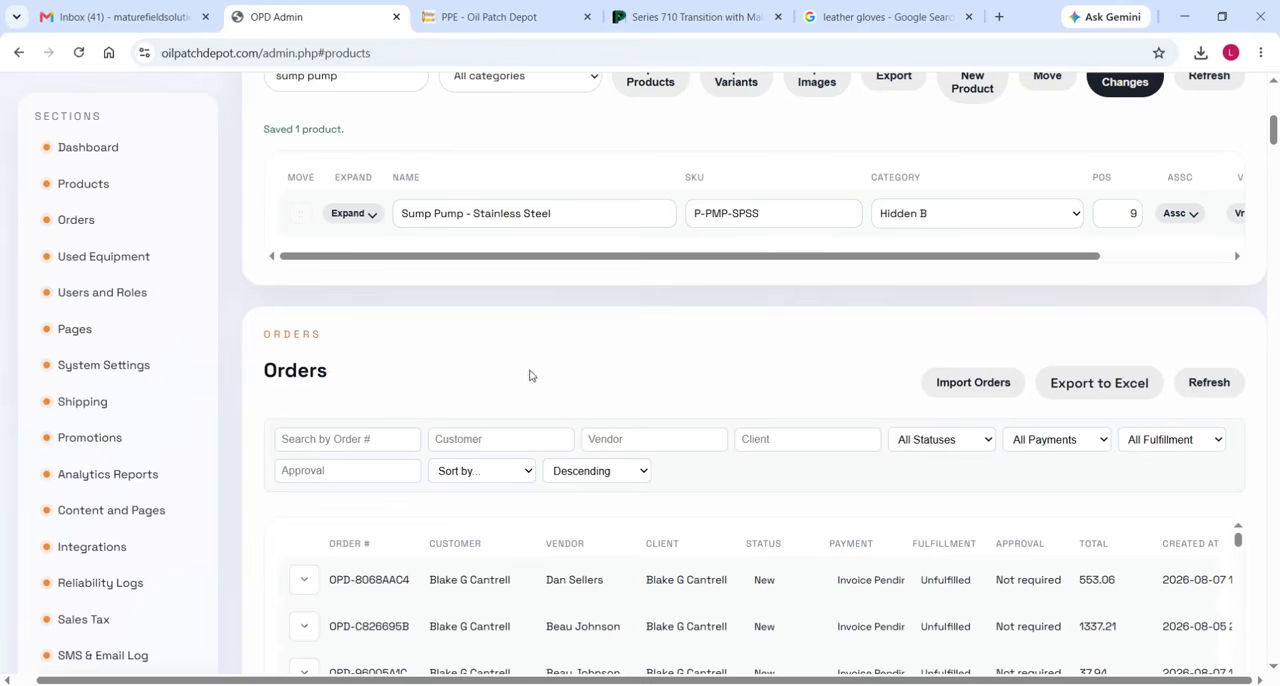
# Switch to the OrderForm workbook and clear the filter across the whole Order sheet.
pyautogui.moveTo(516, 684)
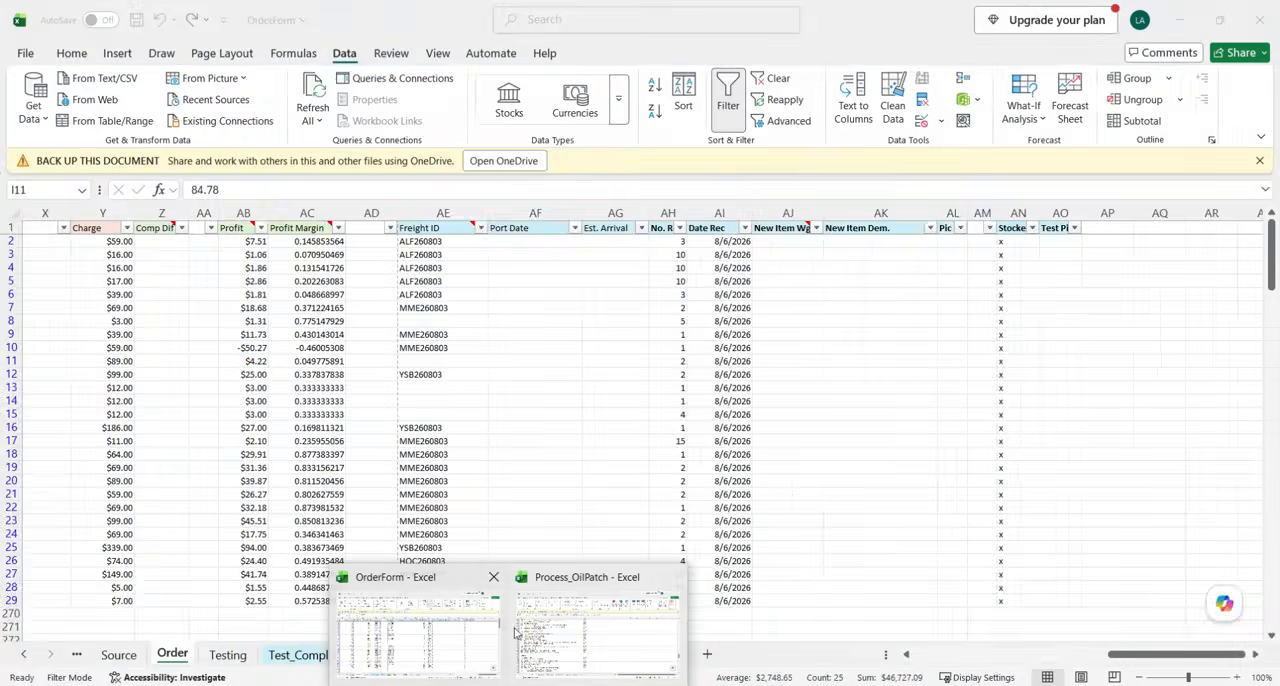
pyautogui.click(498, 632)
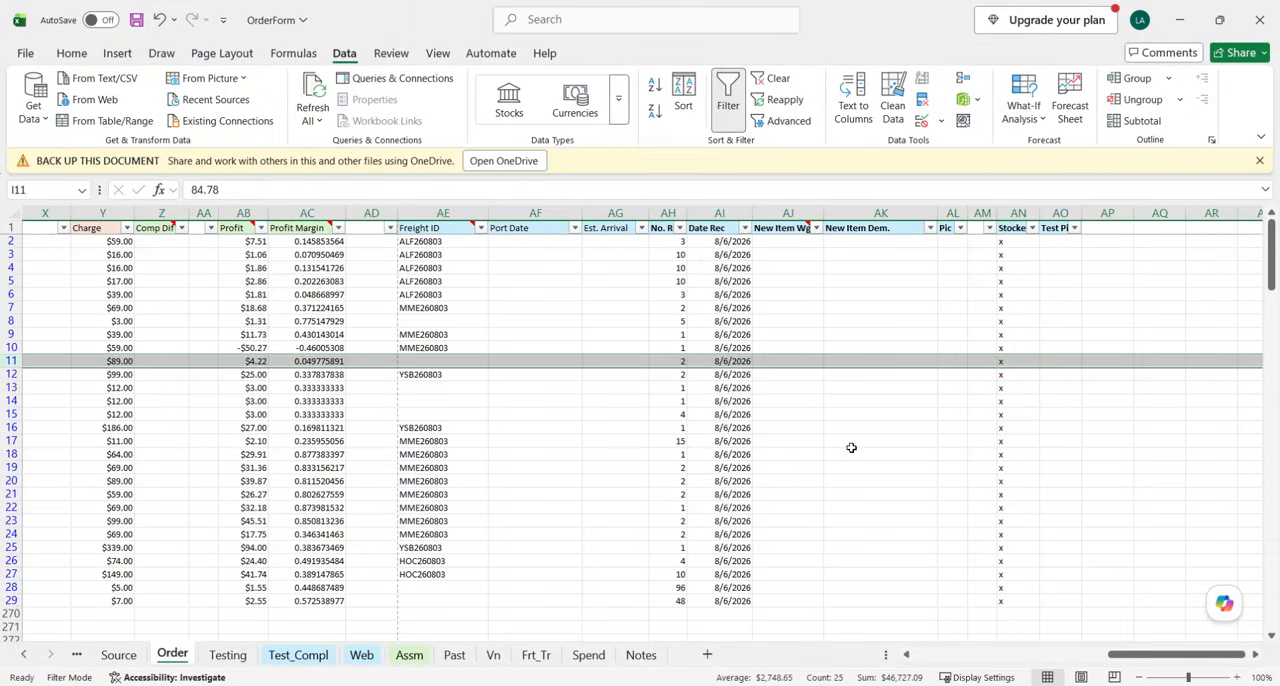
pyautogui.hscroll(-10, 808, 435)
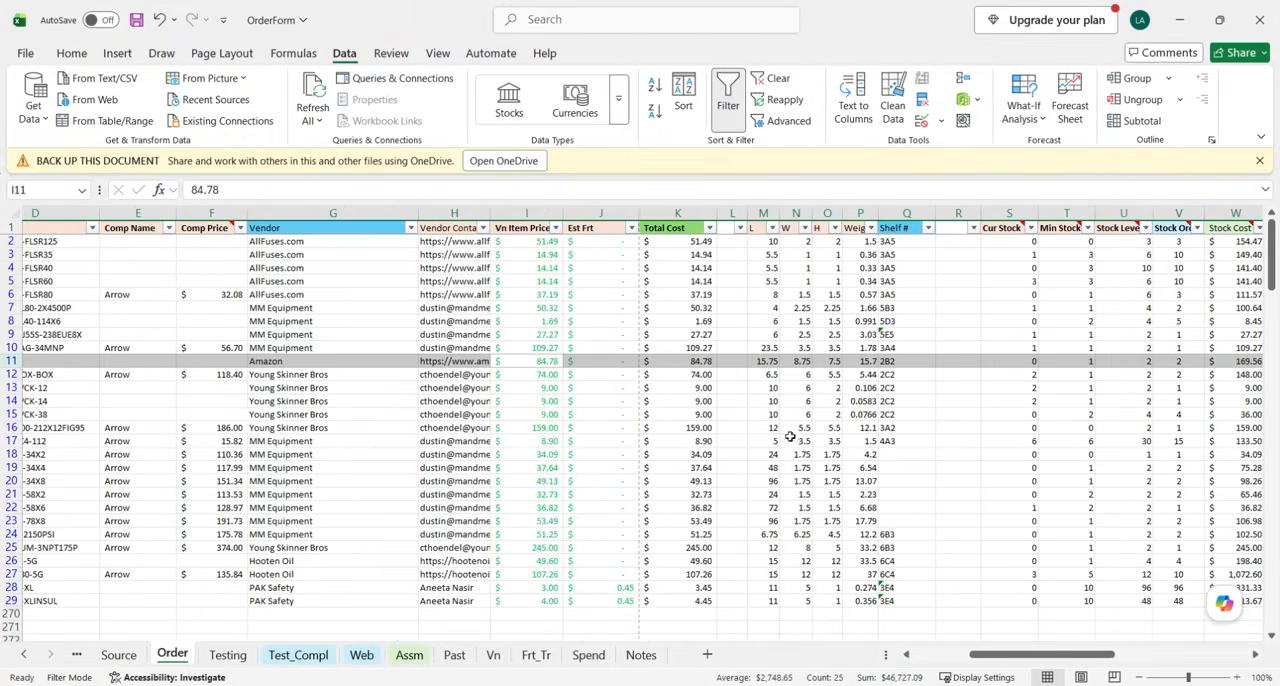
pyautogui.hscroll(-3, 215, 409)
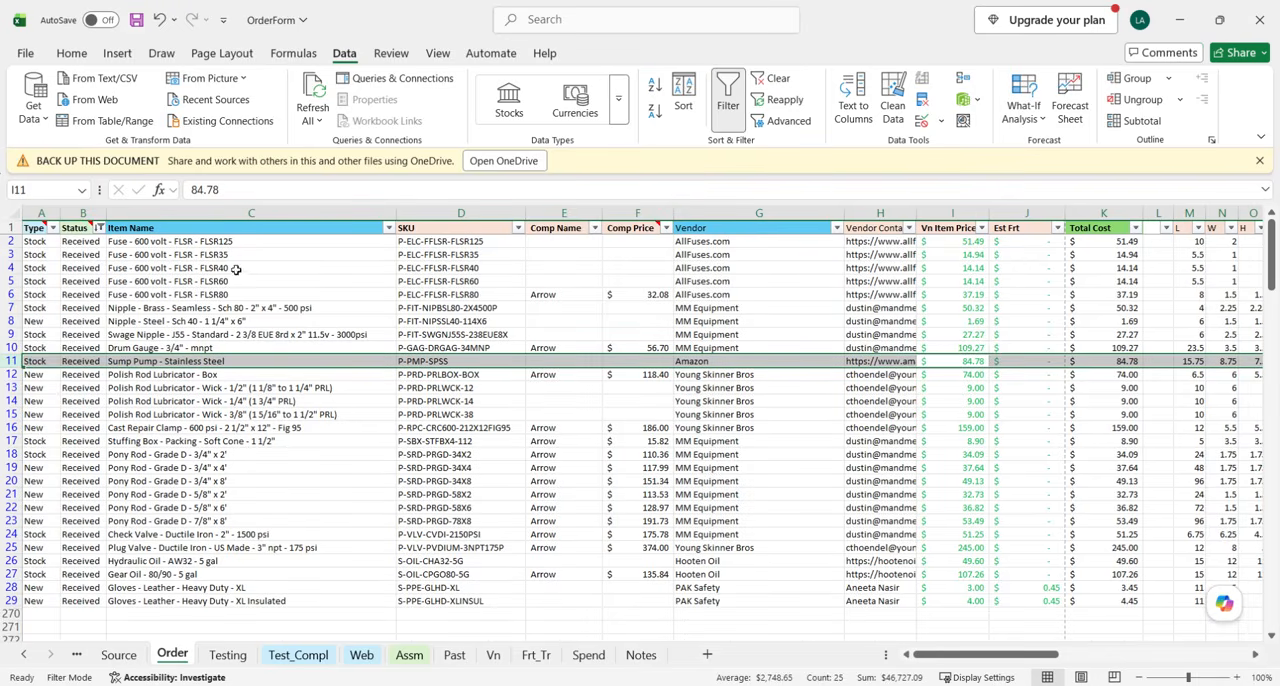
pyautogui.click(15, 213)
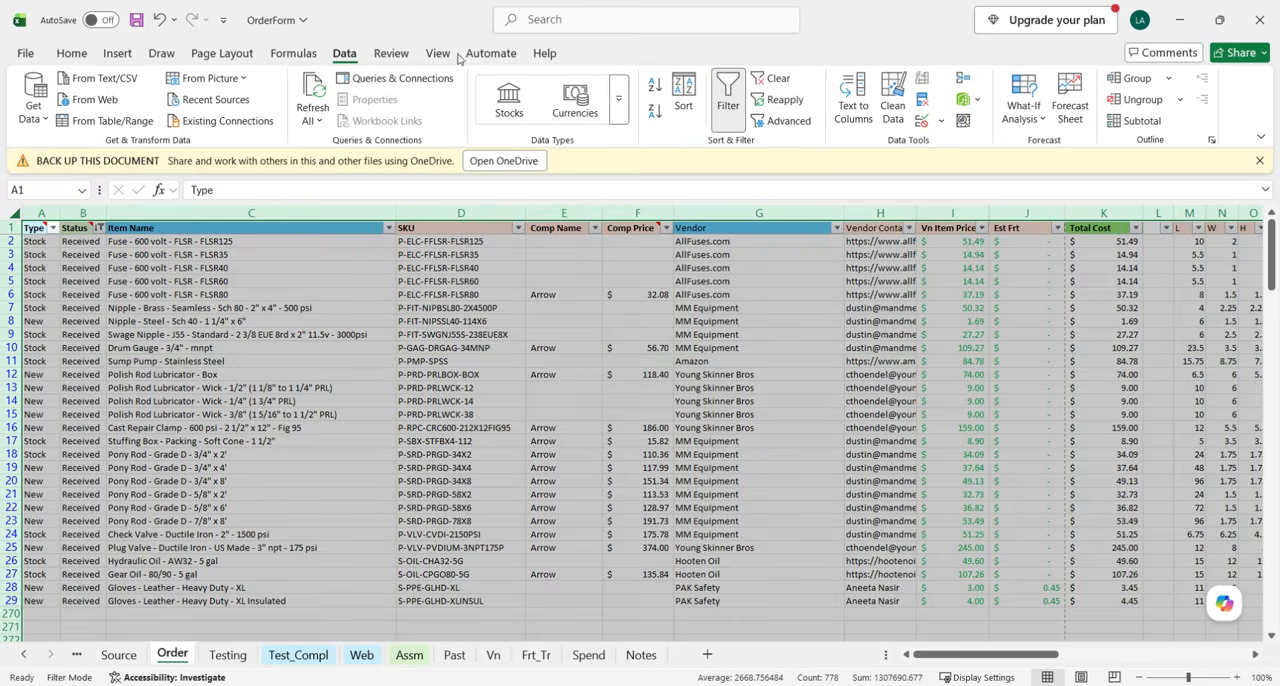
pyautogui.click(790, 80)
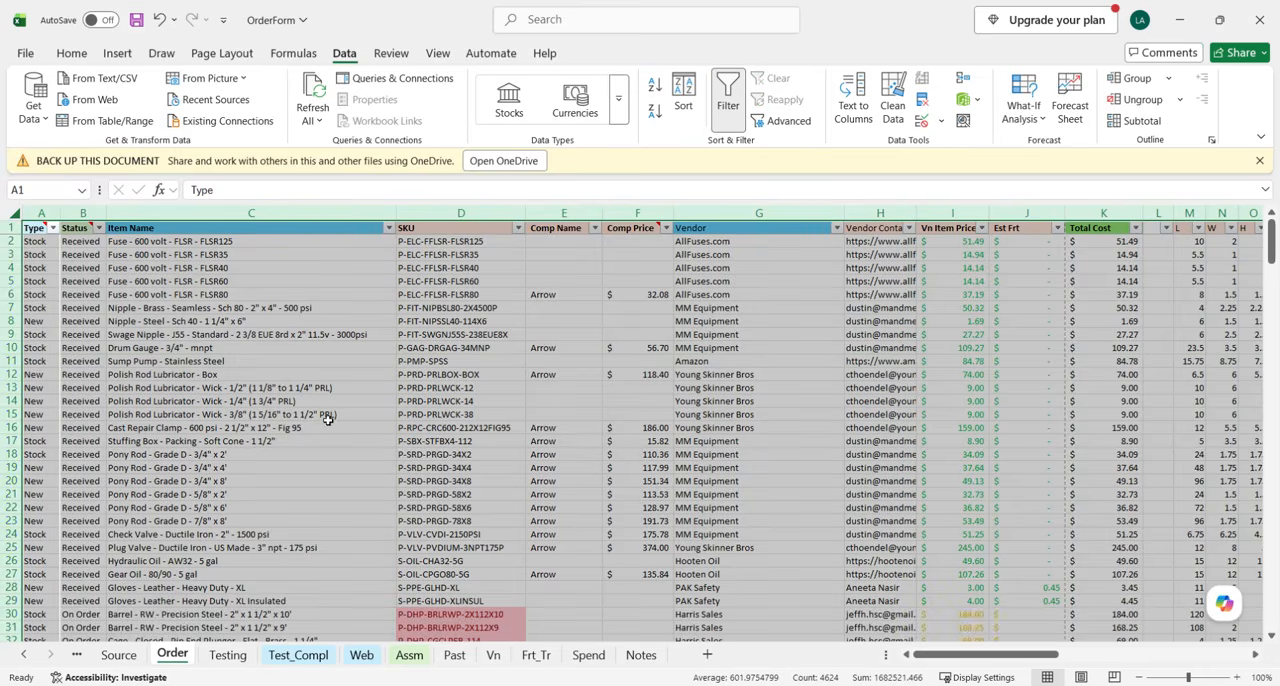
# Cut the entire Sump Pump row 11 from the Order sheet.
pyautogui.click(328, 420)
pyautogui.click(172, 360)
pyautogui.click(8, 360)
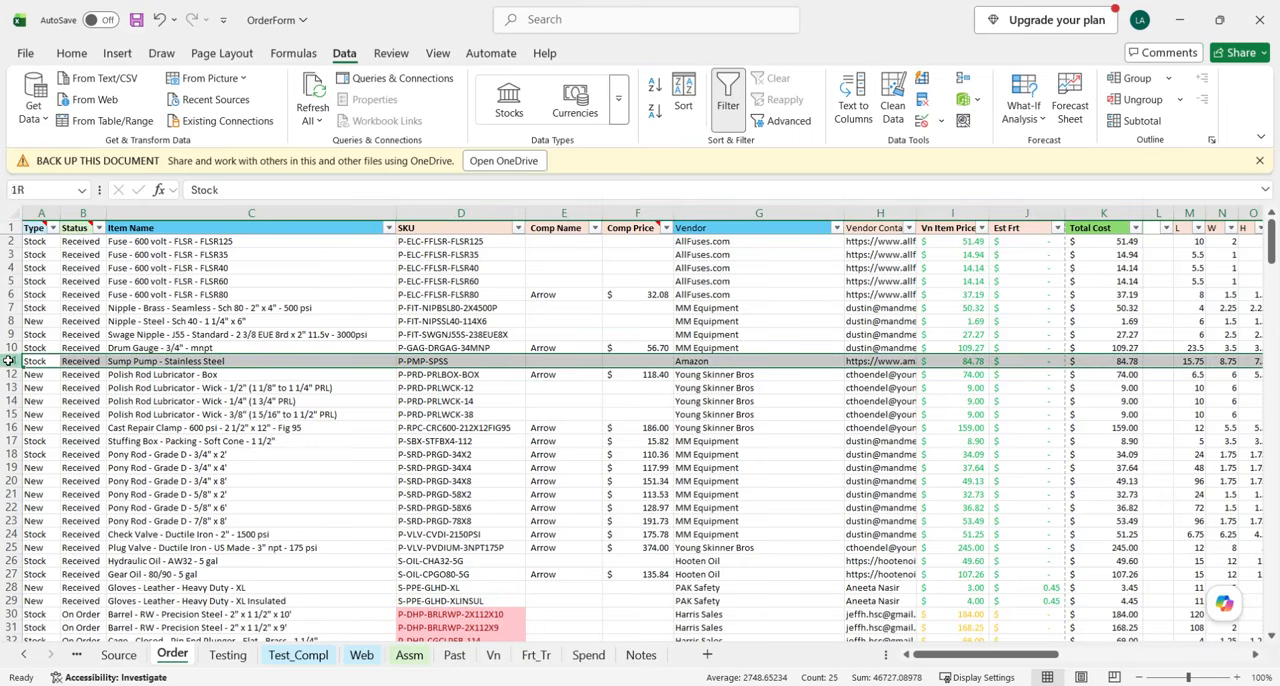
pyautogui.rightClick(40, 362)
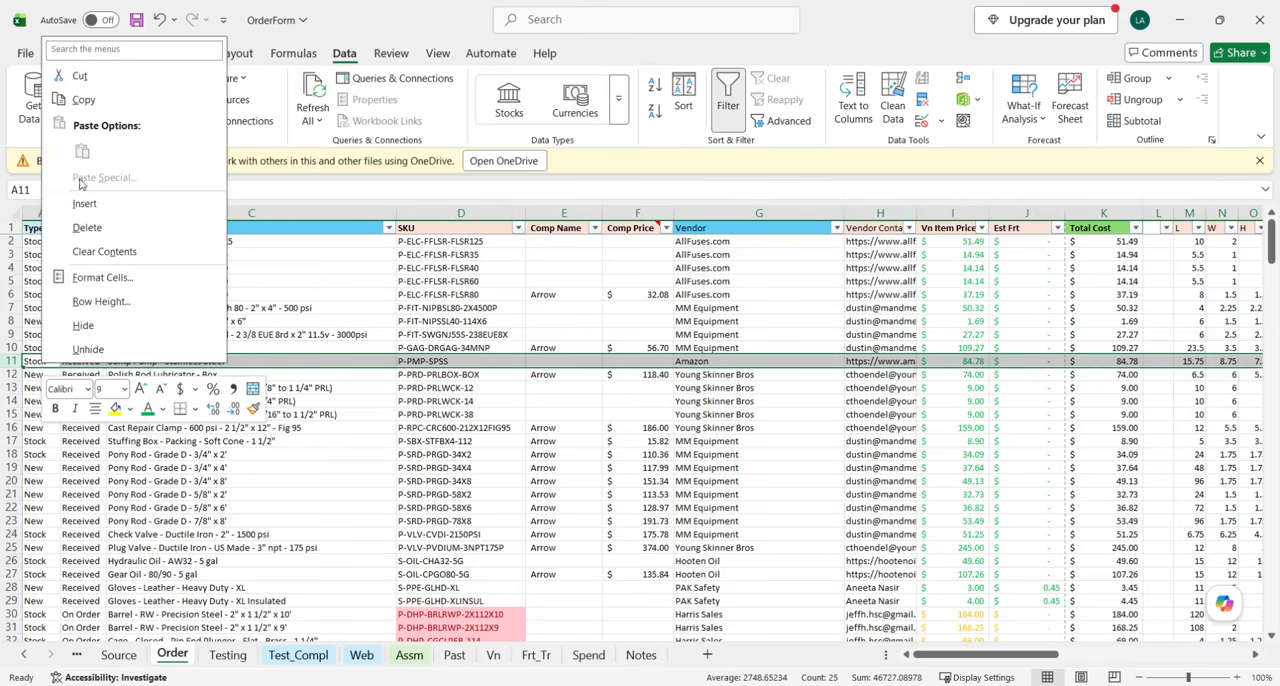
pyautogui.click(84, 99)
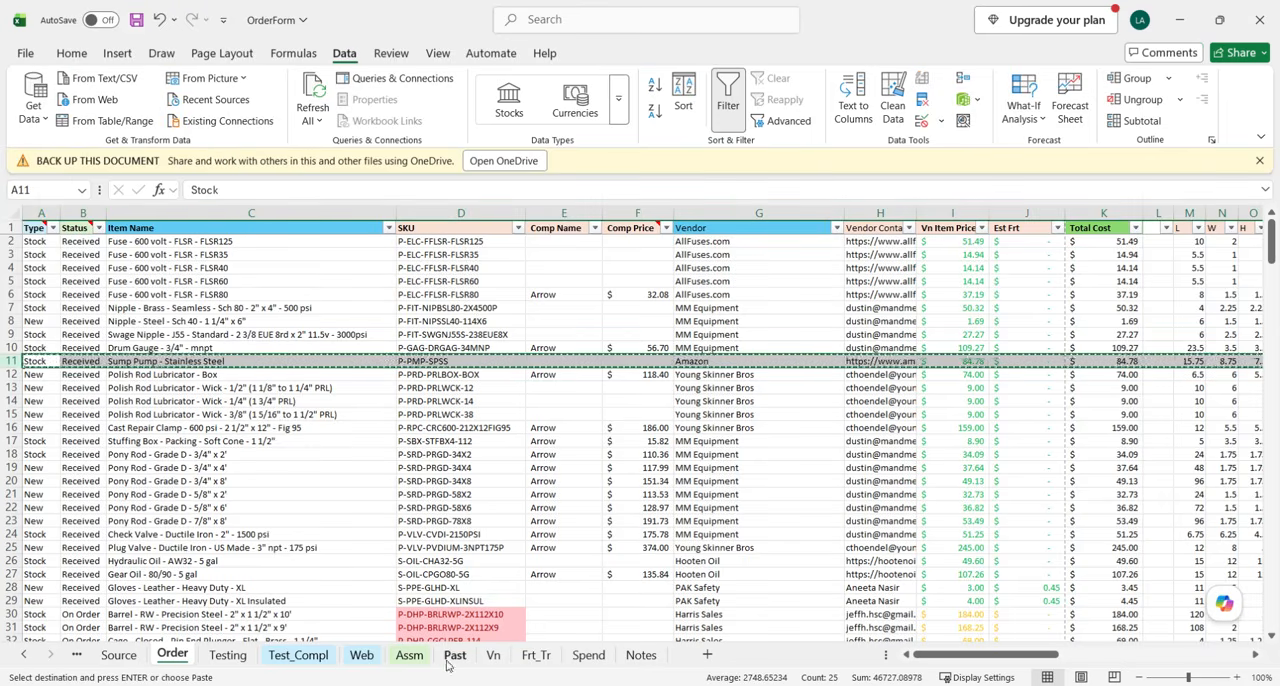
# Insert the cut Sump Pump row at row 2 of the Web sheet, directly below the headers.
pyautogui.click(361, 655)
pyautogui.scroll(20, 174, 358)
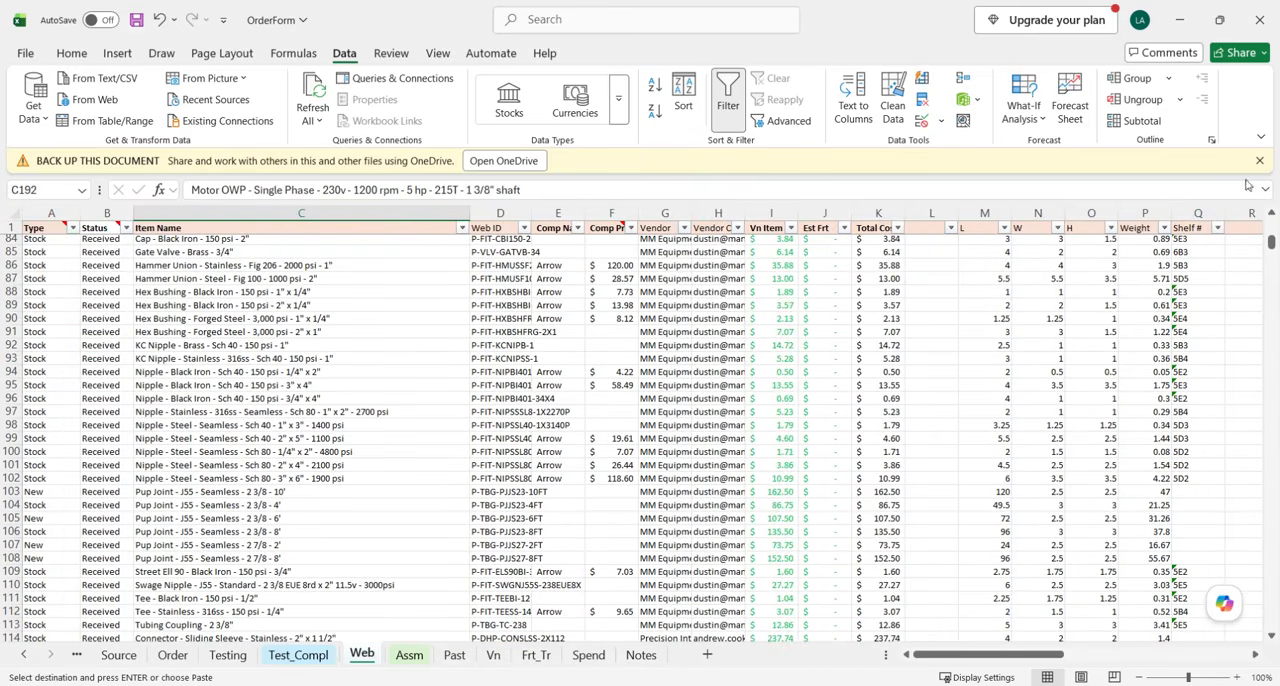
pyautogui.moveTo(1272, 244); pyautogui.dragTo(1272, 220)
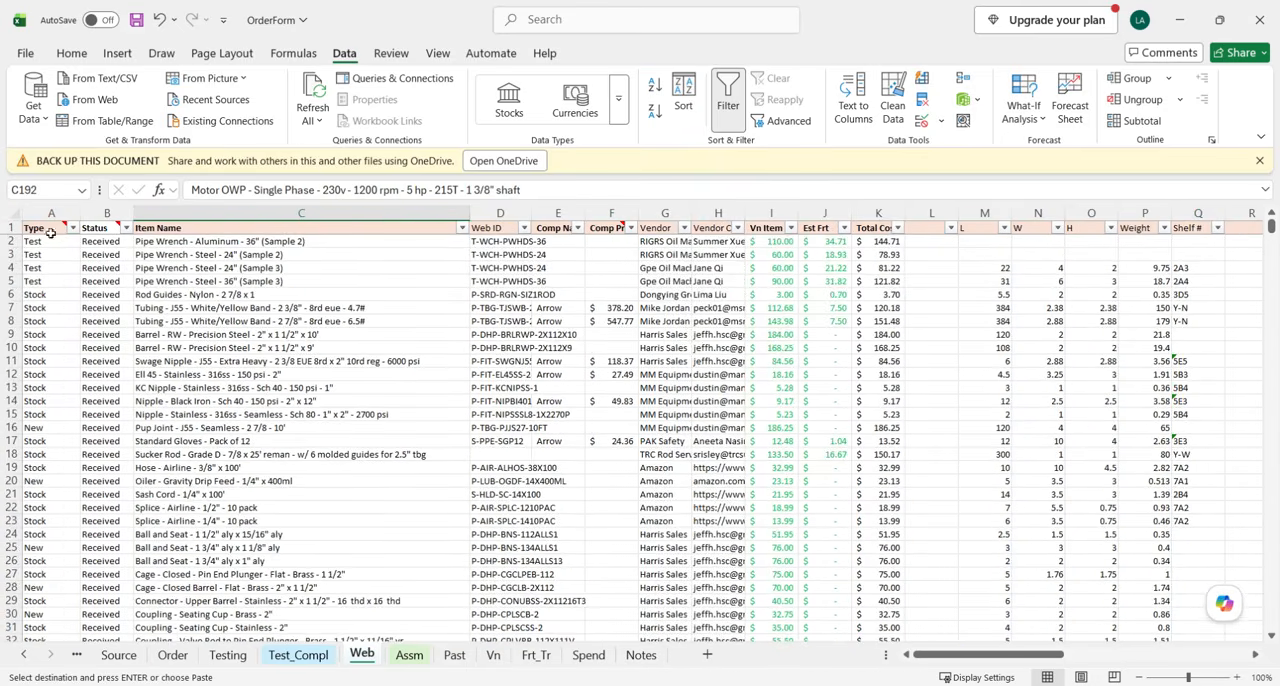
pyautogui.click(26, 254)
pyautogui.click(16, 241)
pyautogui.rightClick(16, 241)
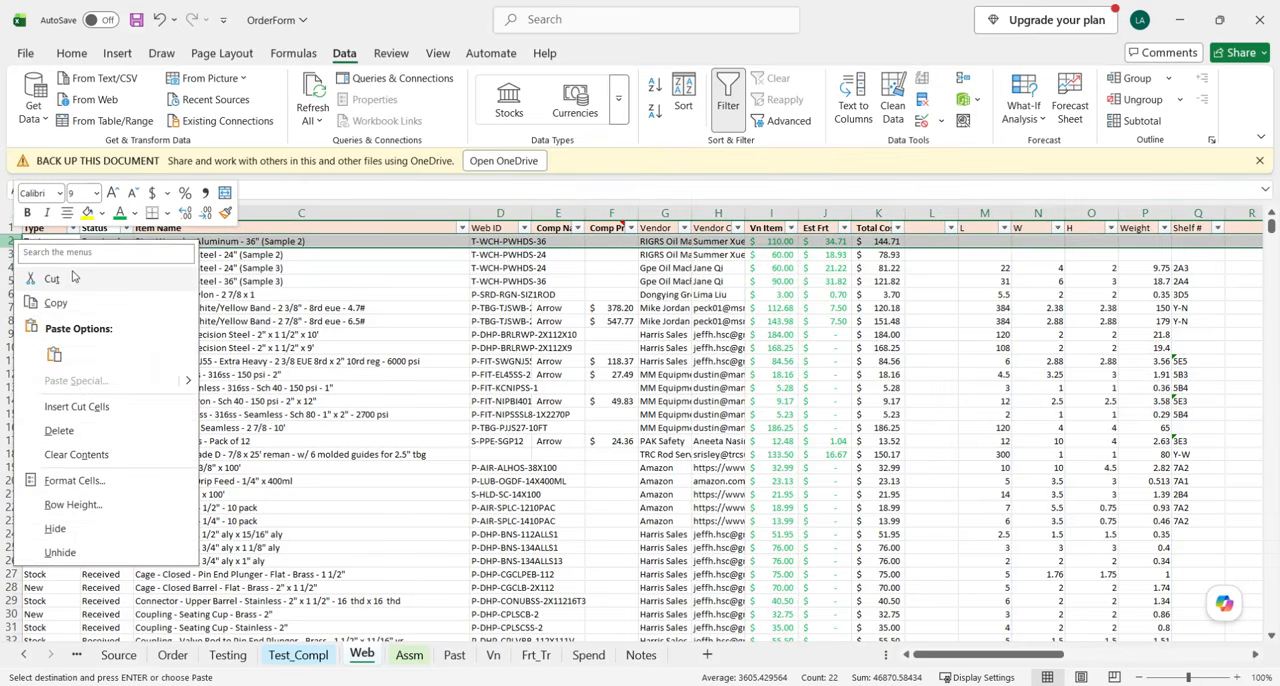
pyautogui.click(98, 406)
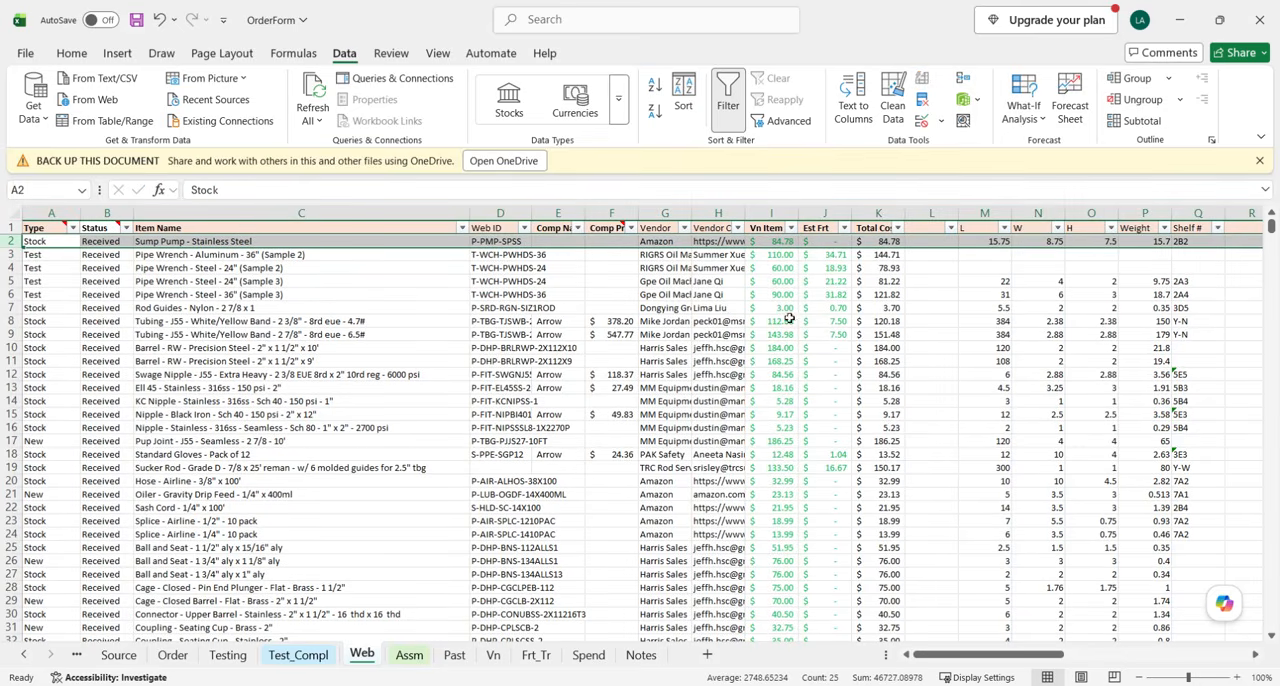
# Compare the Stock Cost formulas in W2 and W3, and fill W3's formula up into W2 so it reads =K2*AH2.
pyautogui.hscroll(3, 943, 314)
pyautogui.hscroll(6, 1007, 312)
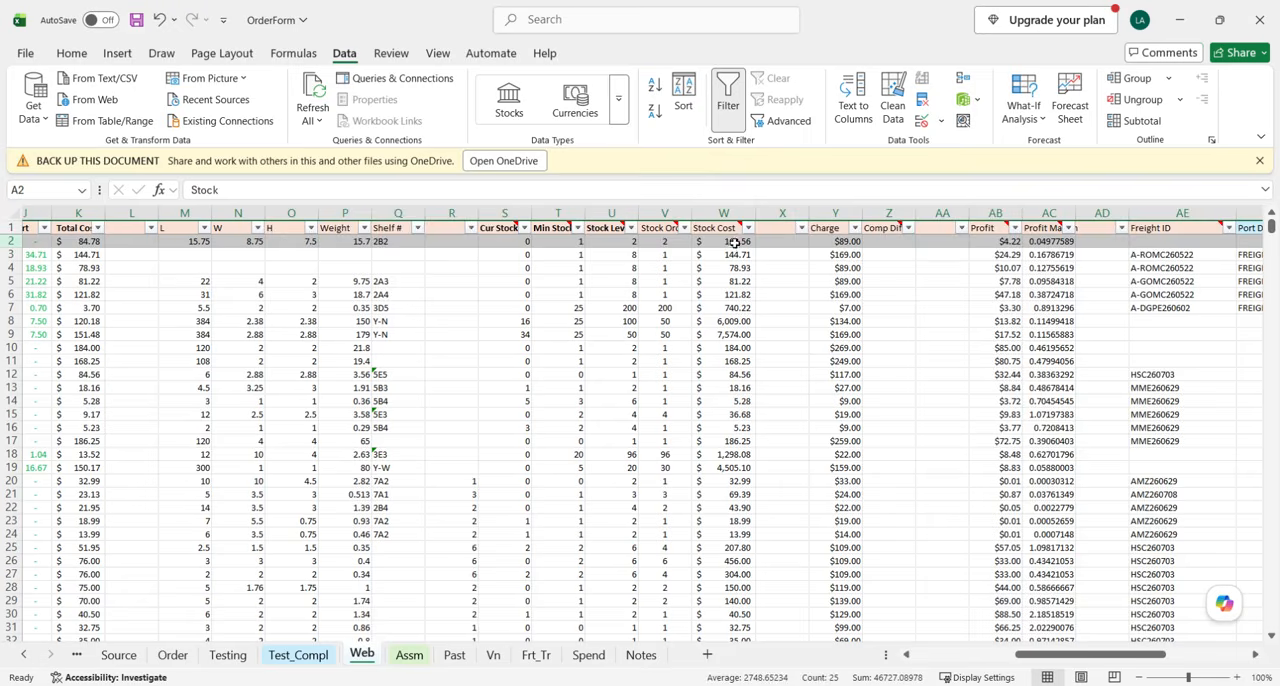
pyautogui.click(735, 243)
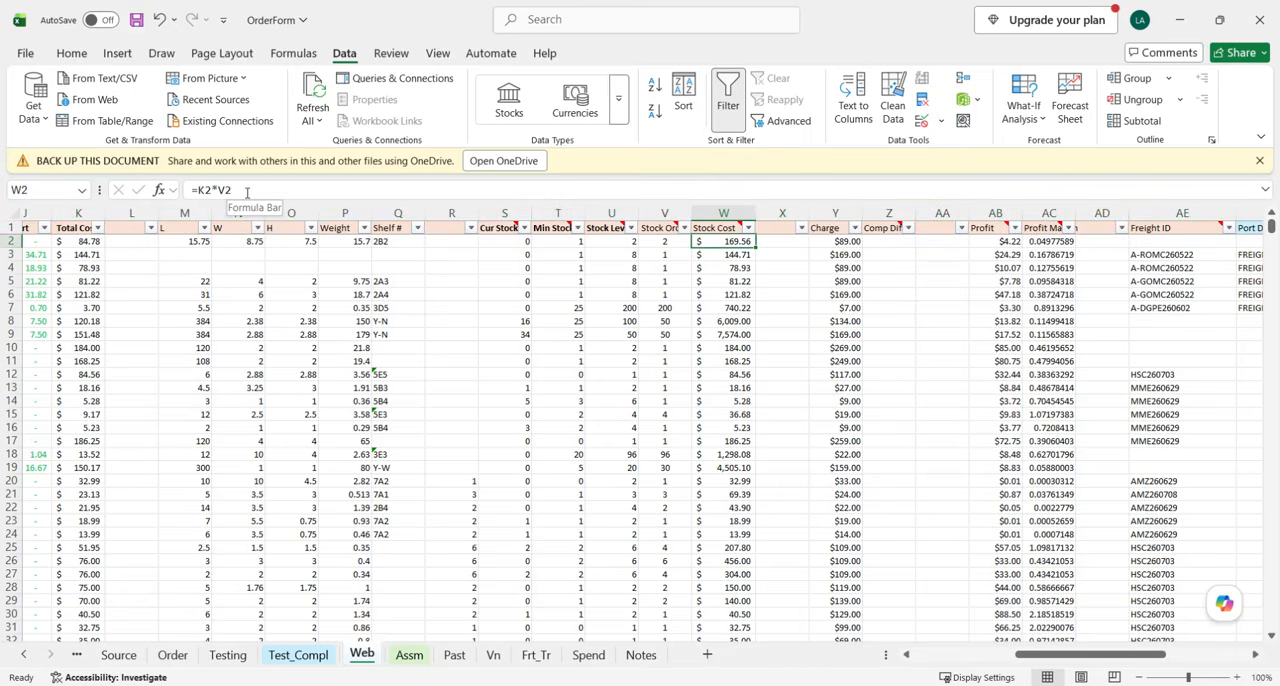
pyautogui.click(742, 256)
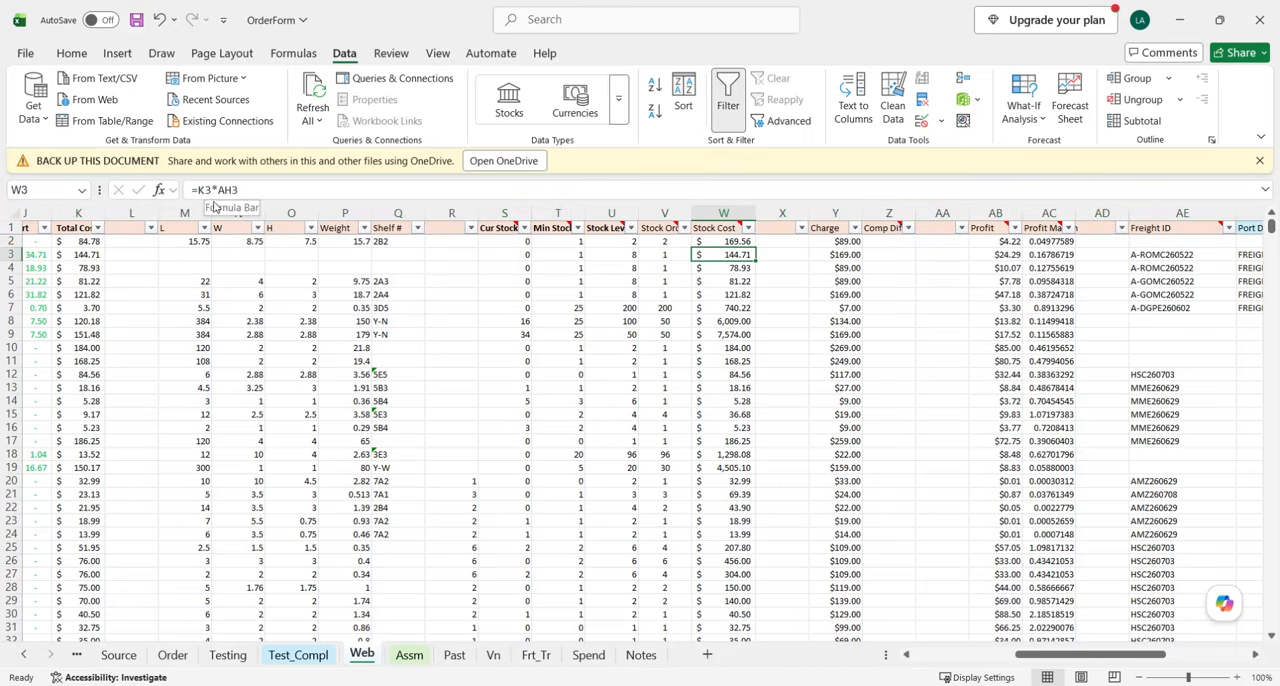
pyautogui.click(733, 243)
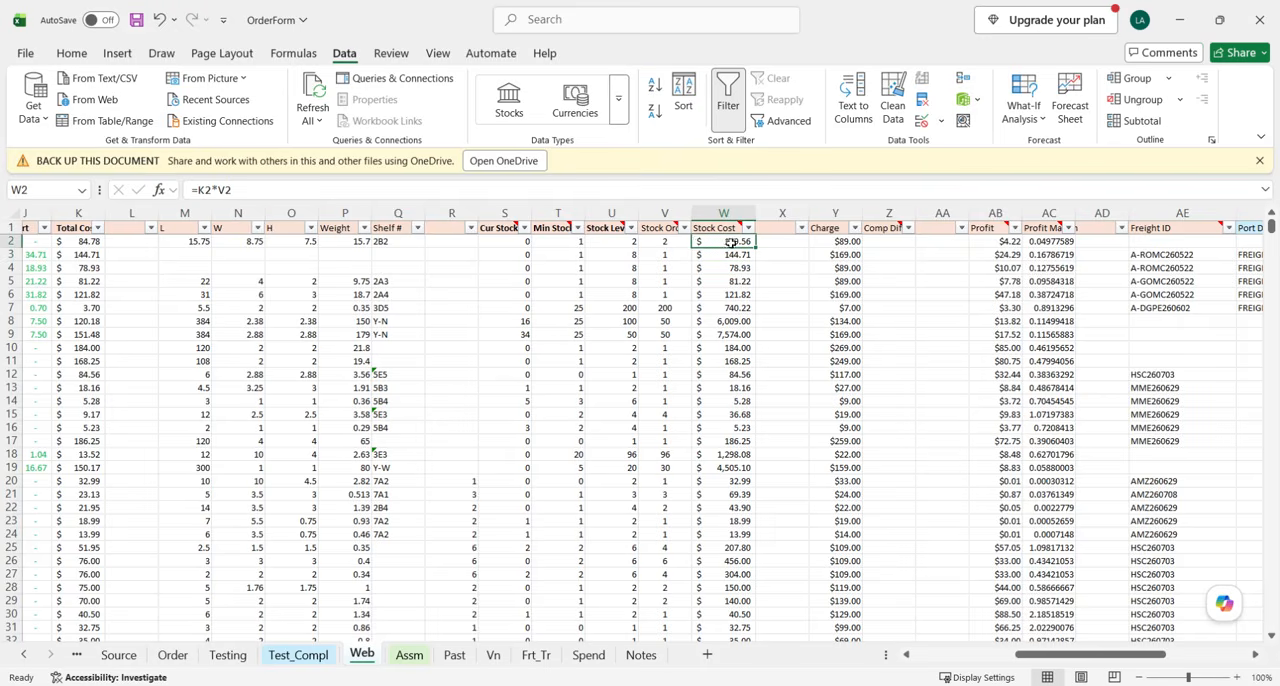
pyautogui.click(725, 253)
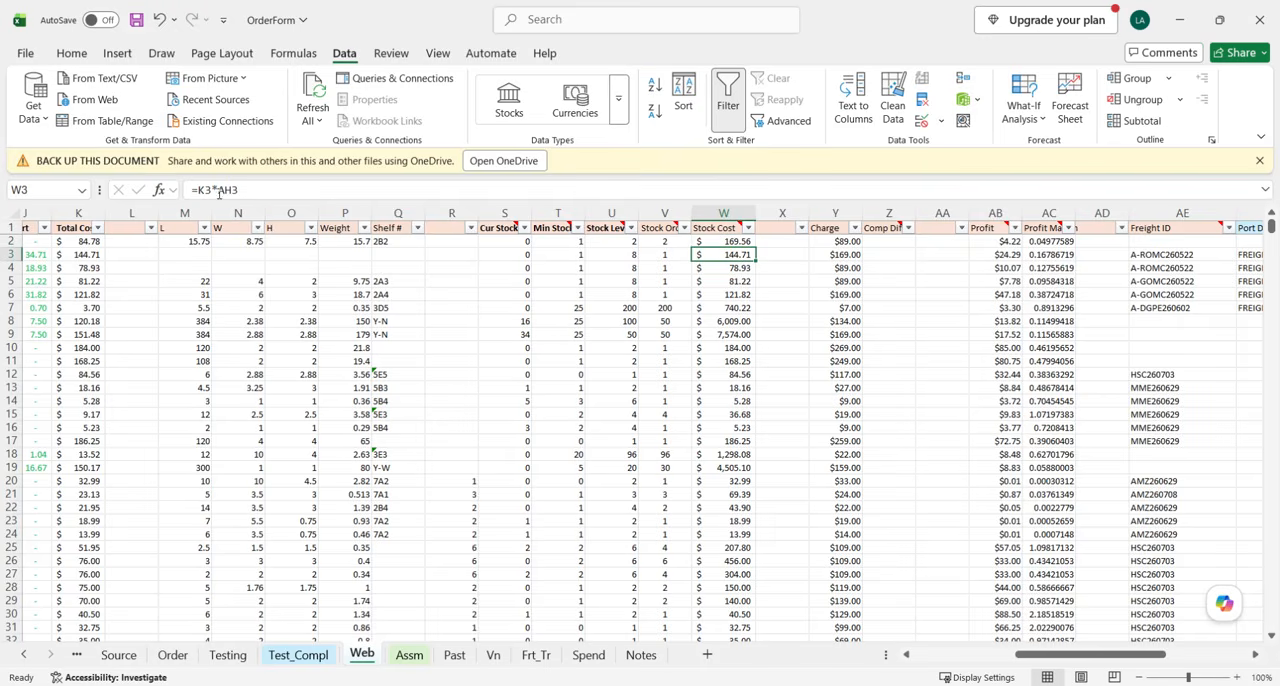
pyautogui.moveTo(757, 262); pyautogui.dragTo(756, 248)
pyautogui.click(740, 245)
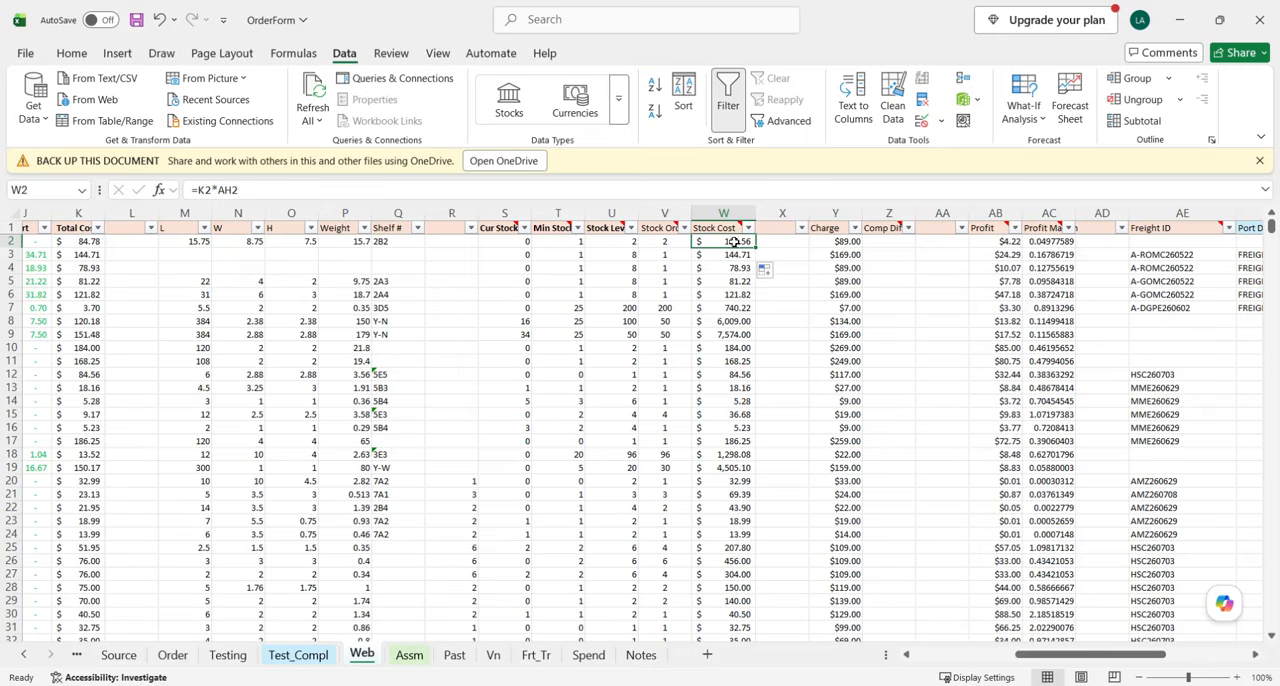
# Check the Sump Pump's Total Cost, Stock Order and number received cells in row 2 against its Stock Cost formula.
pyautogui.hscroll(-3, 312, 221)
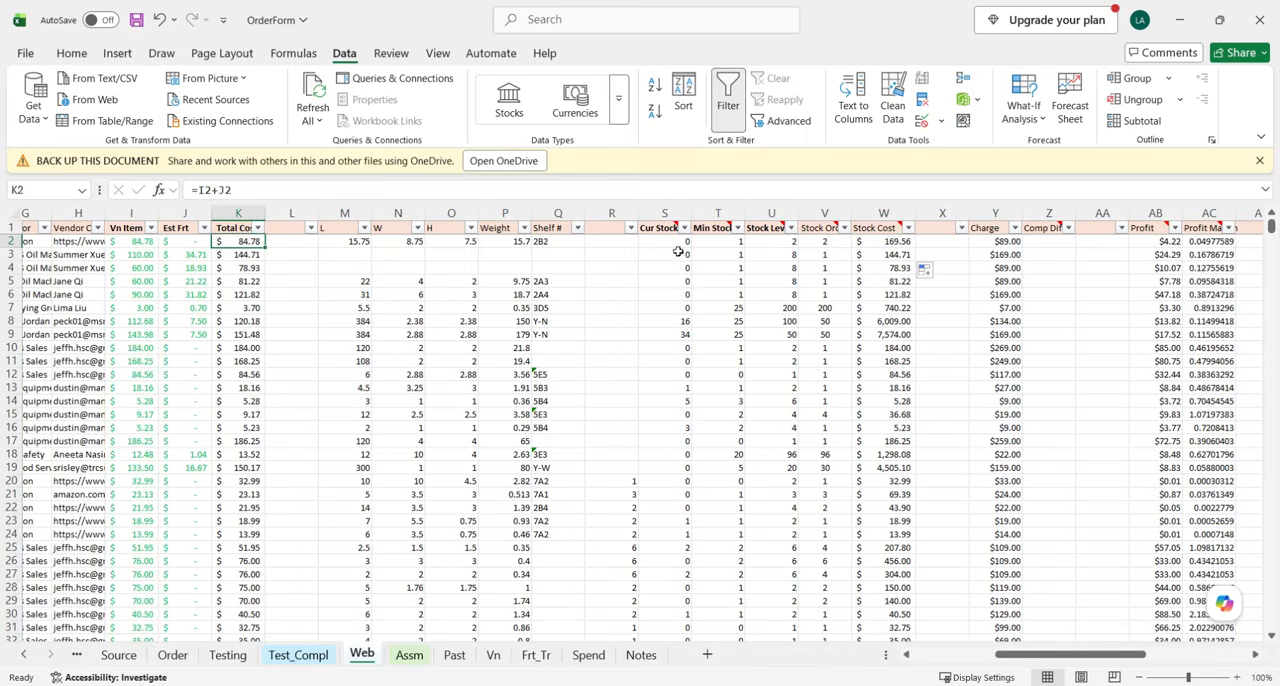
pyautogui.click(825, 243)
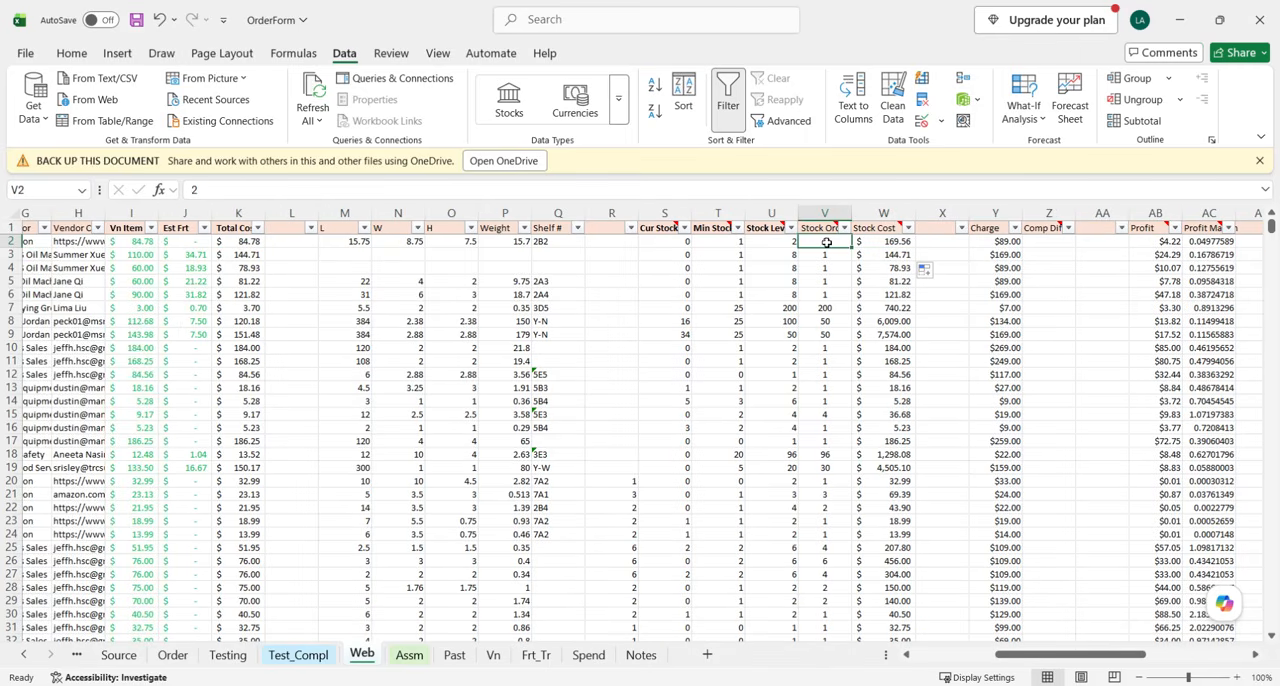
pyautogui.click(243, 242)
pyautogui.hscroll(9, 1001, 300)
pyautogui.hscroll(3, 1001, 300)
pyautogui.click(966, 241)
pyautogui.hscroll(-4, 966, 251)
pyautogui.hscroll(-13, 727, 255)
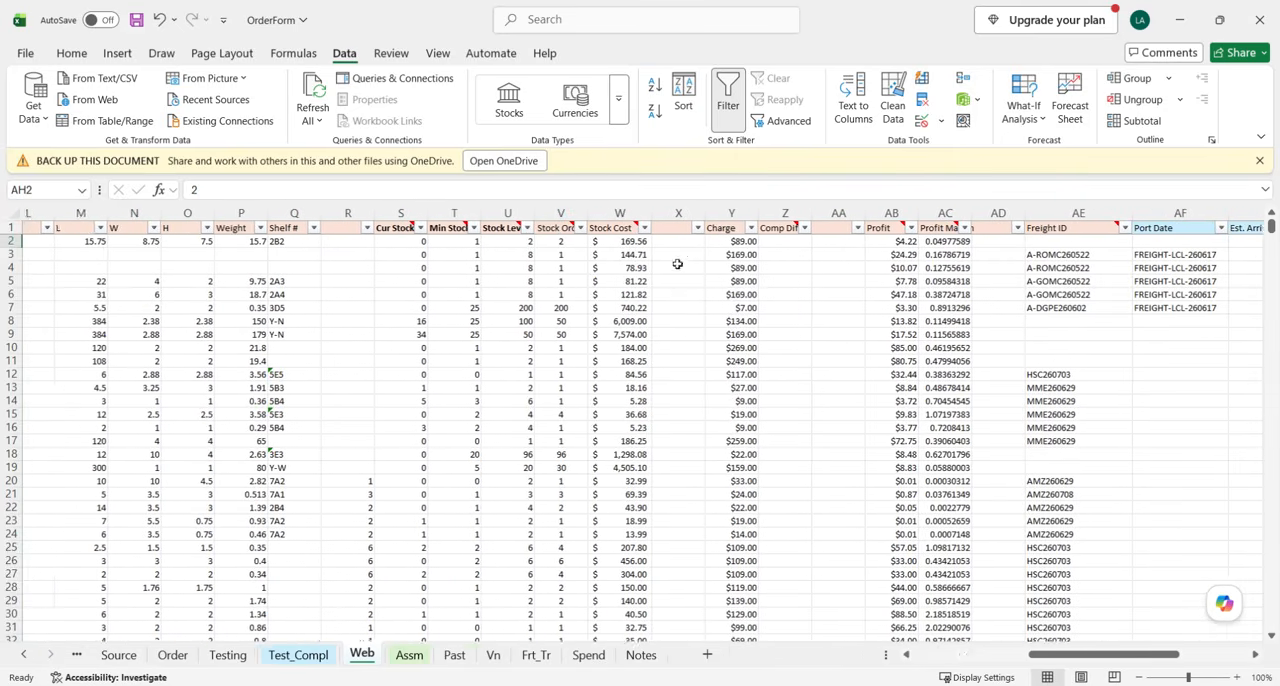
# Return to cell A2 of the Web sheet and save the OrderForm workbook.
pyautogui.hscroll(-2, 72, 246)
pyautogui.click(62, 246)
pyautogui.click(136, 19)
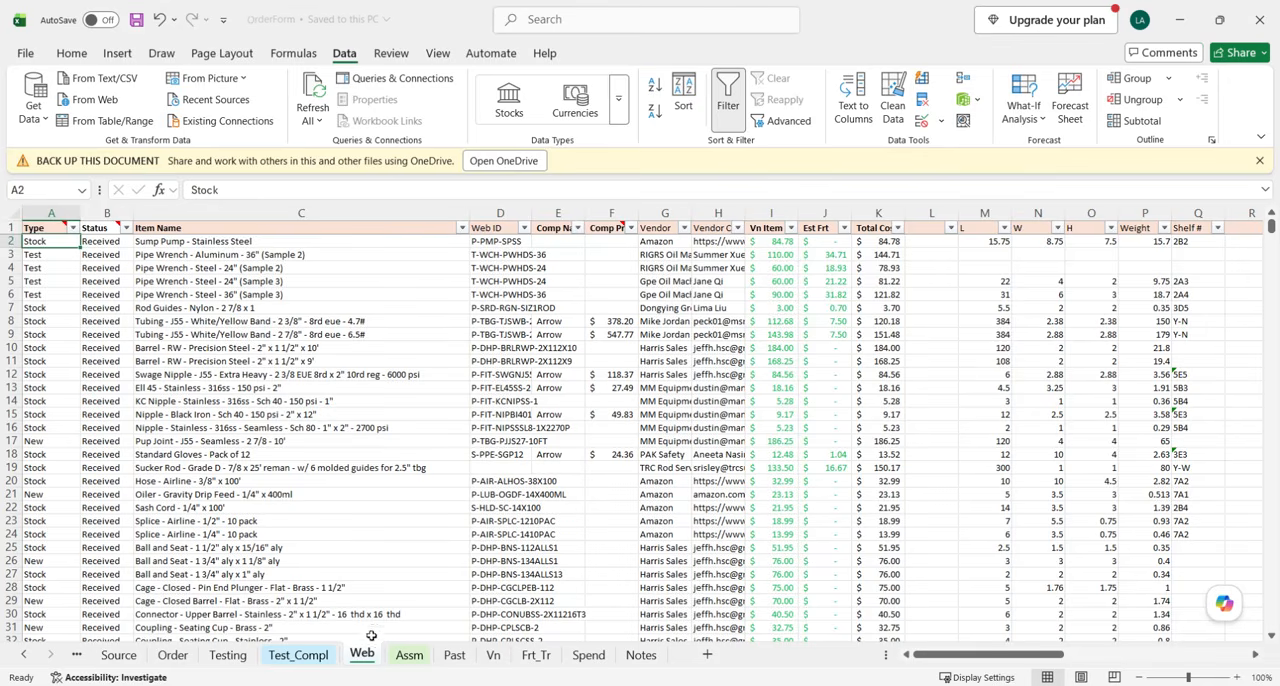
# Delete the empty row 11 left behind on the Order sheet.
pyautogui.click(172, 655)
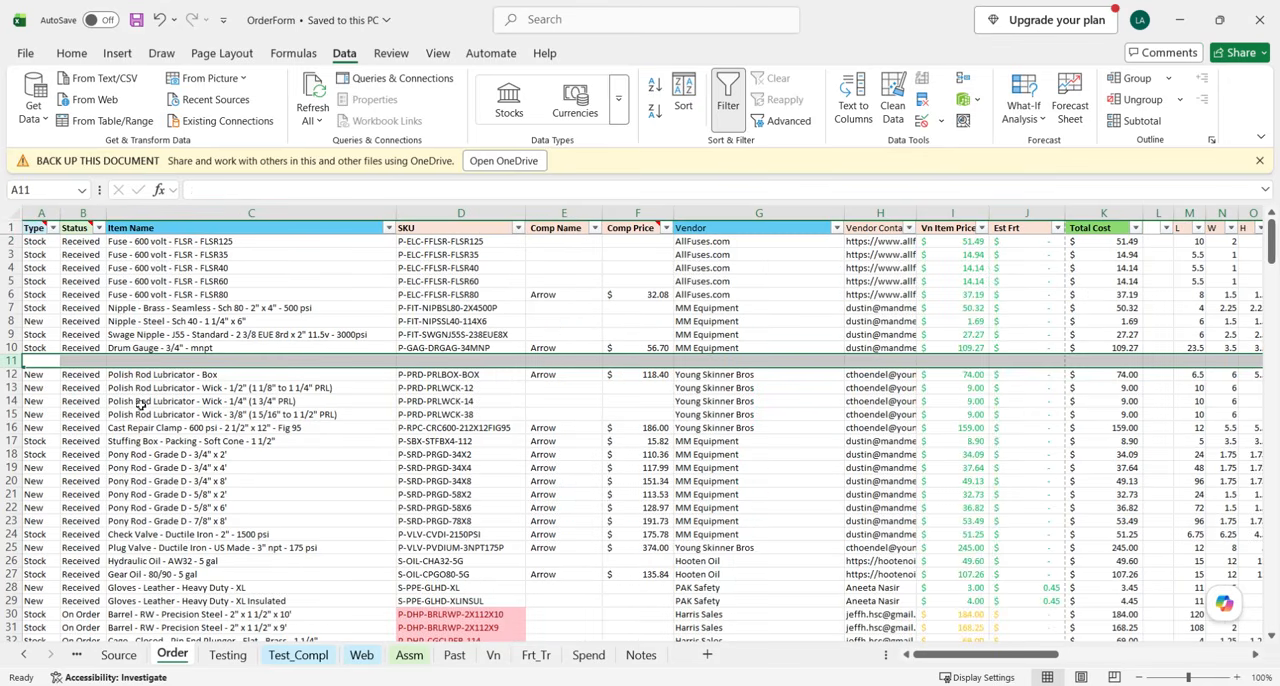
pyautogui.rightClick(13, 360)
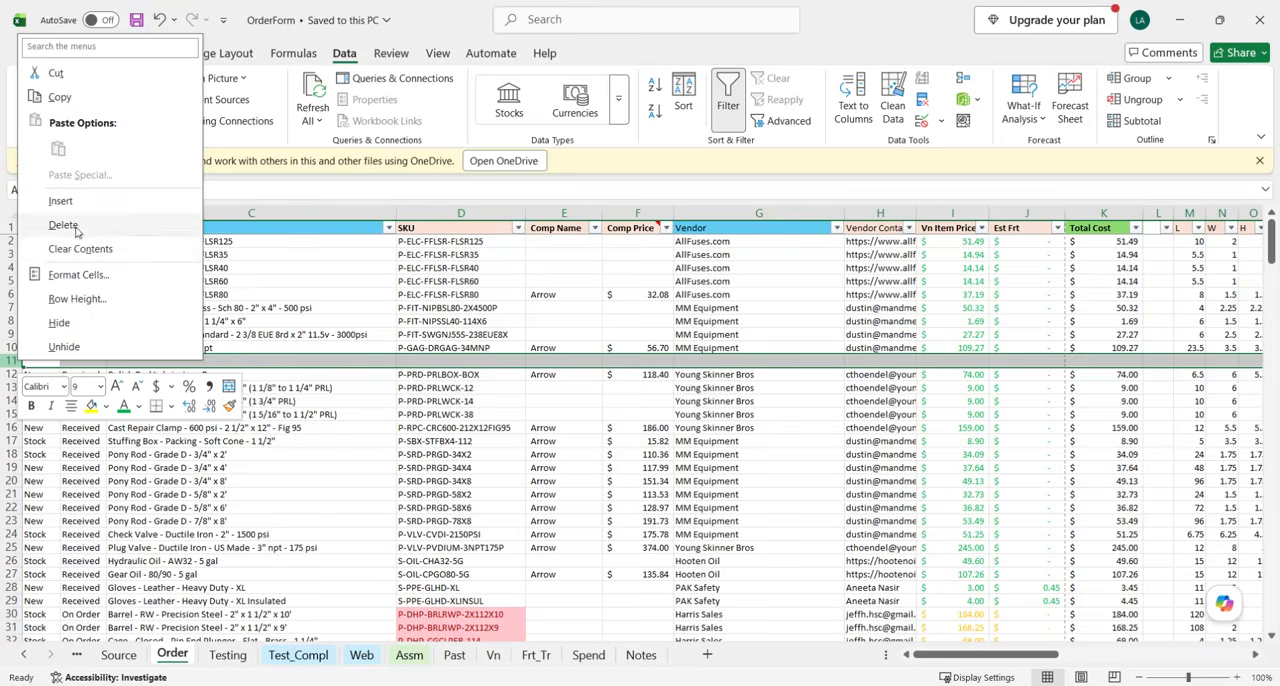
pyautogui.click(76, 230)
pyautogui.click(429, 434)
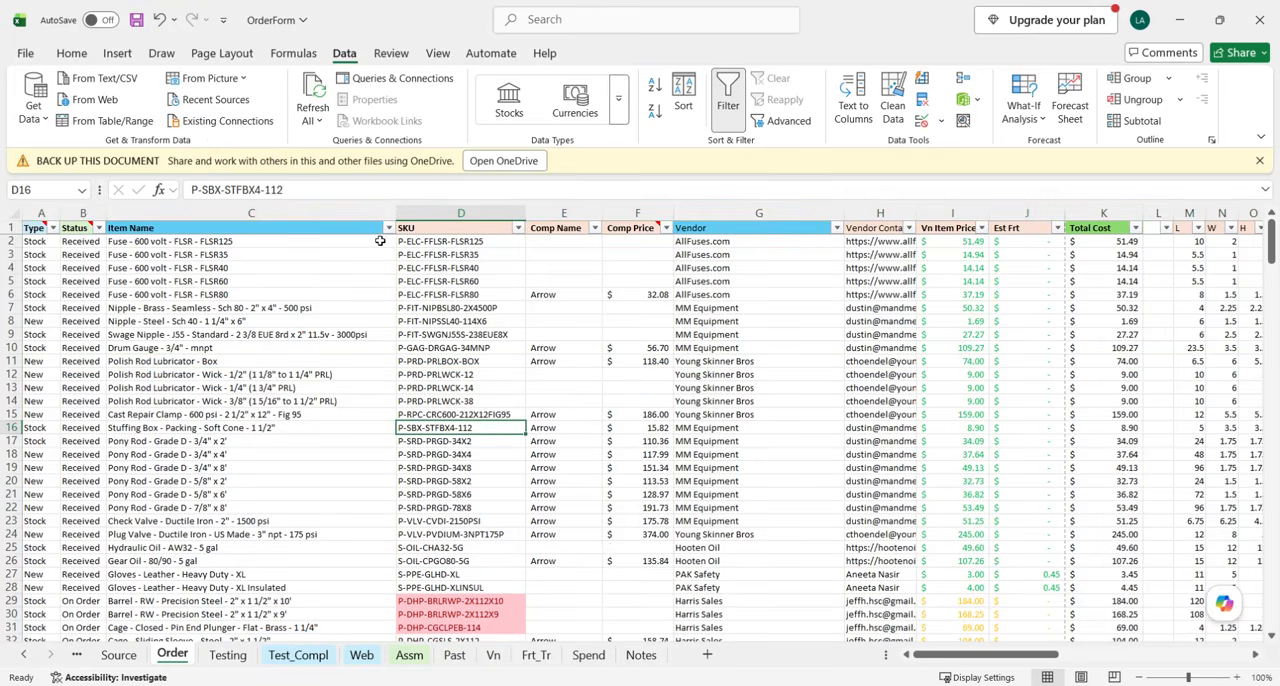
# Filter the Order sheet's Status column to show only Received items.
pyautogui.click(98, 228)
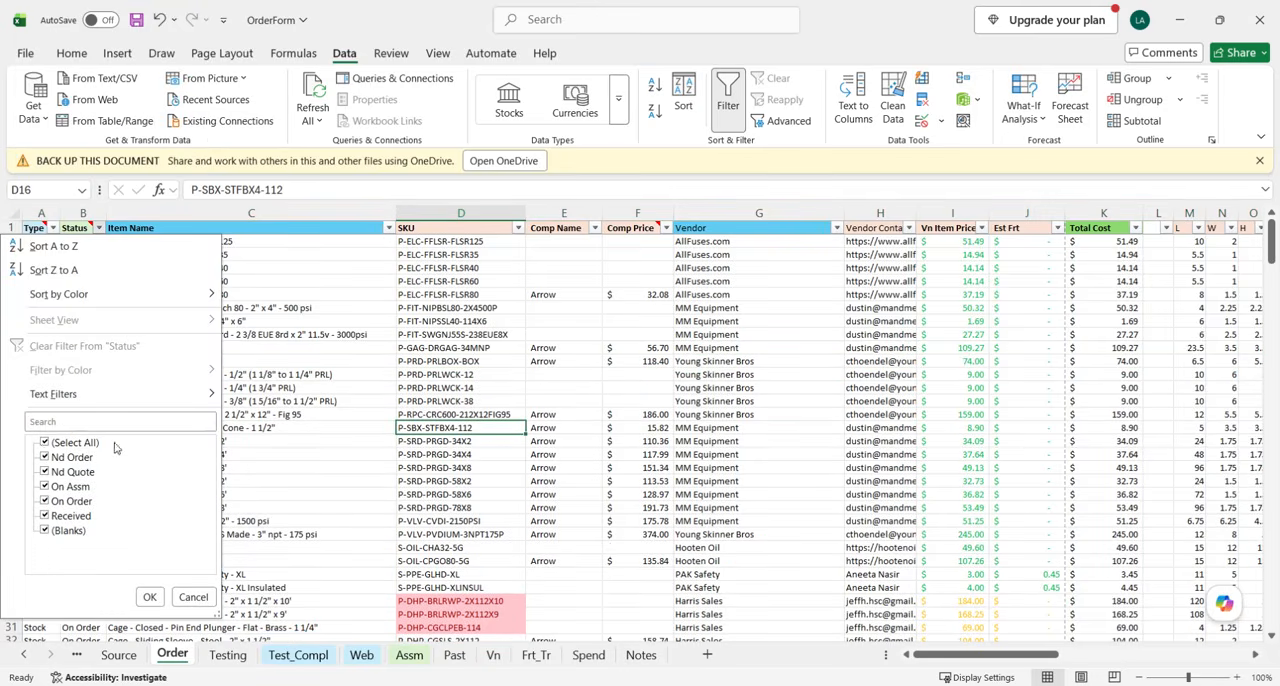
pyautogui.click(44, 443)
pyautogui.click(43, 516)
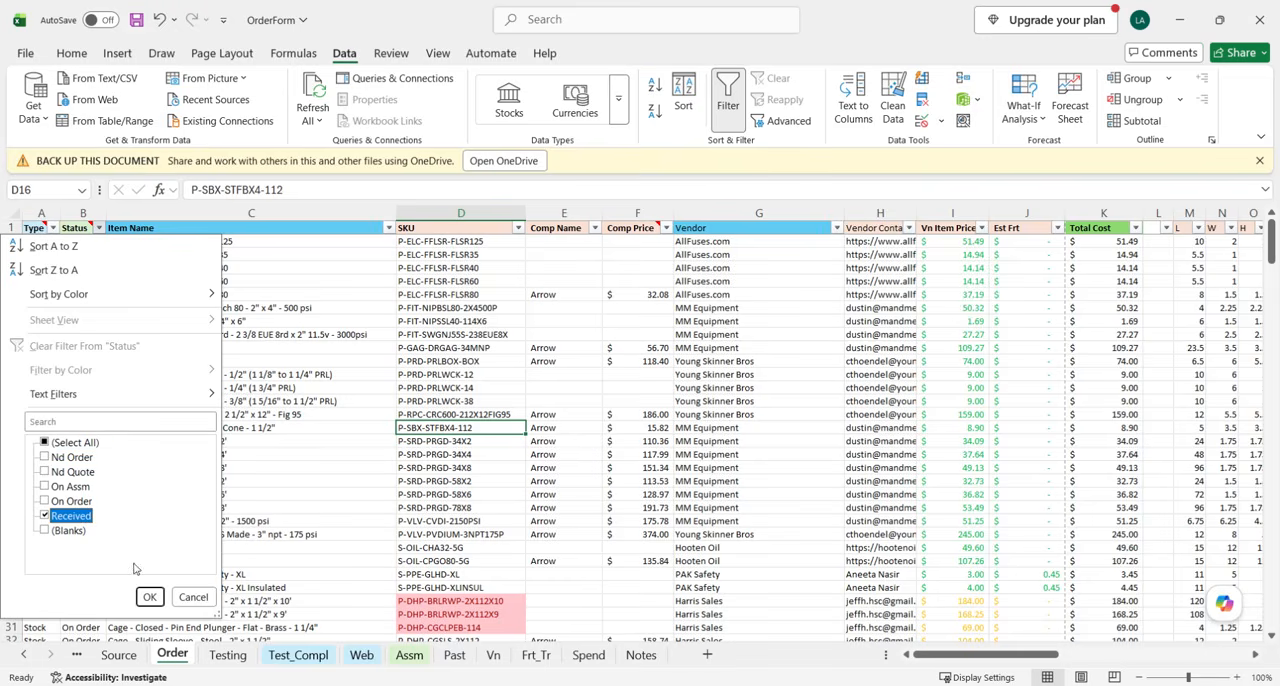
pyautogui.click(150, 597)
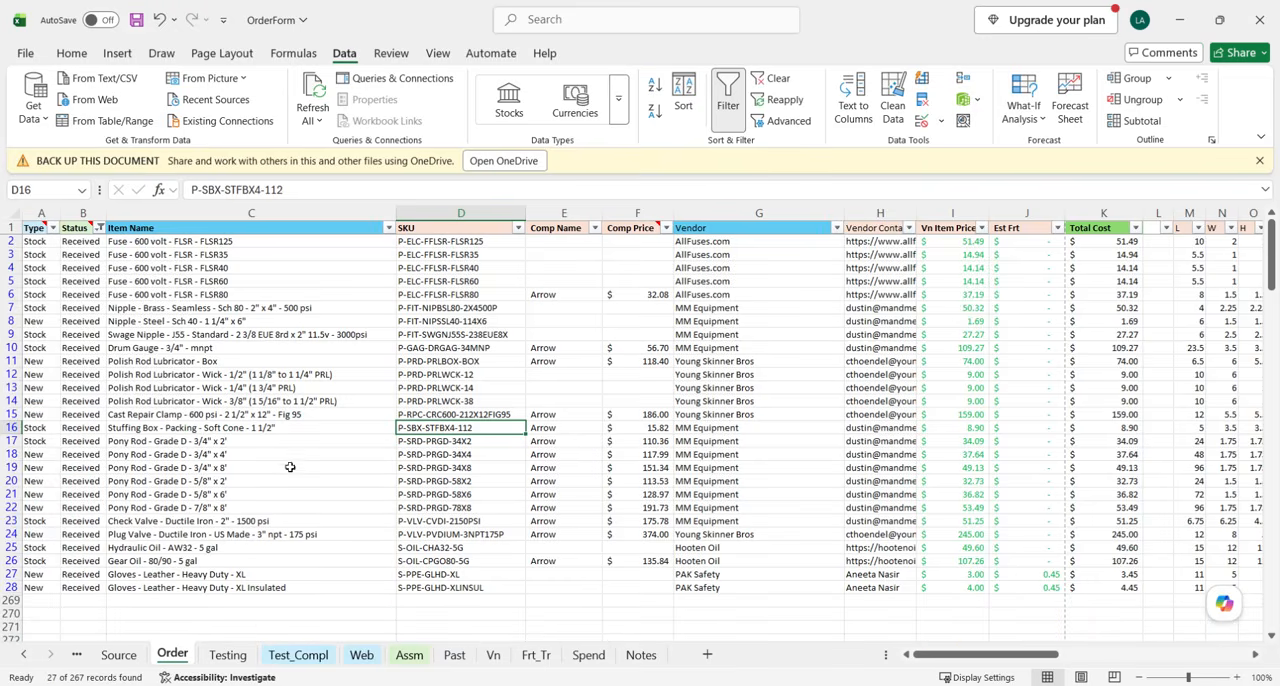
# Review the SKUs, item names and first row of the filtered Received items on the Order sheet.
pyautogui.moveTo(462, 241); pyautogui.dragTo(470, 590)
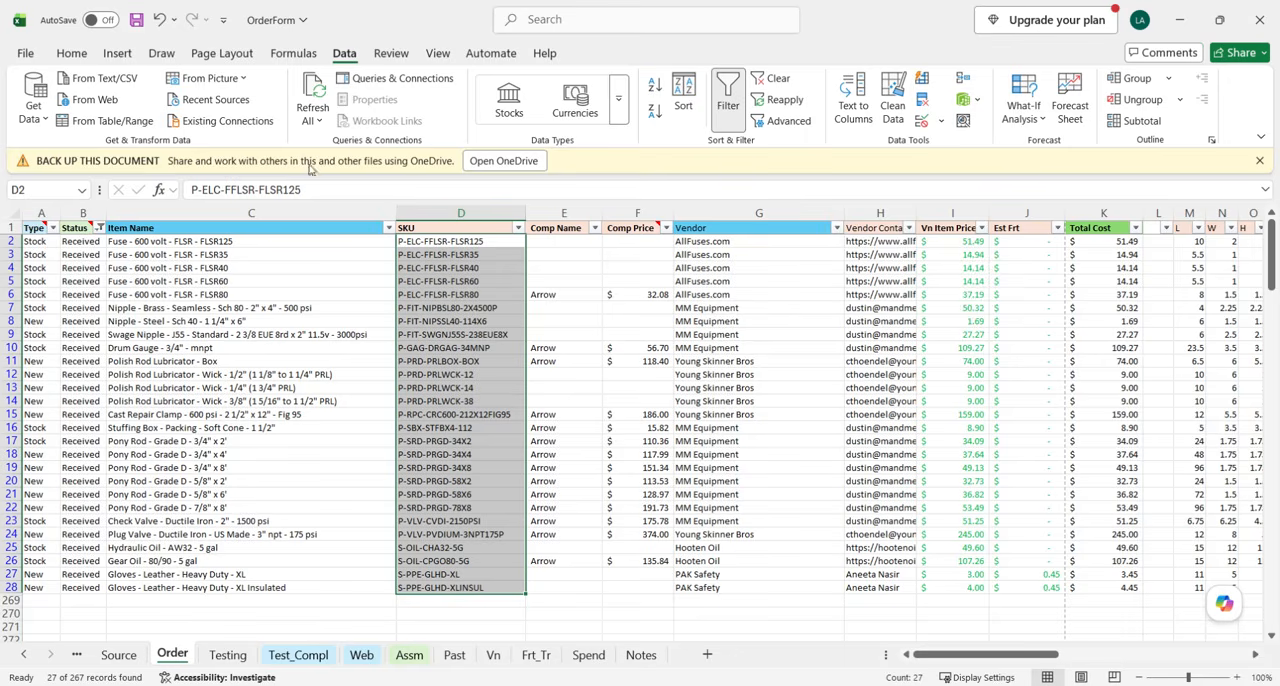
pyautogui.click(330, 245)
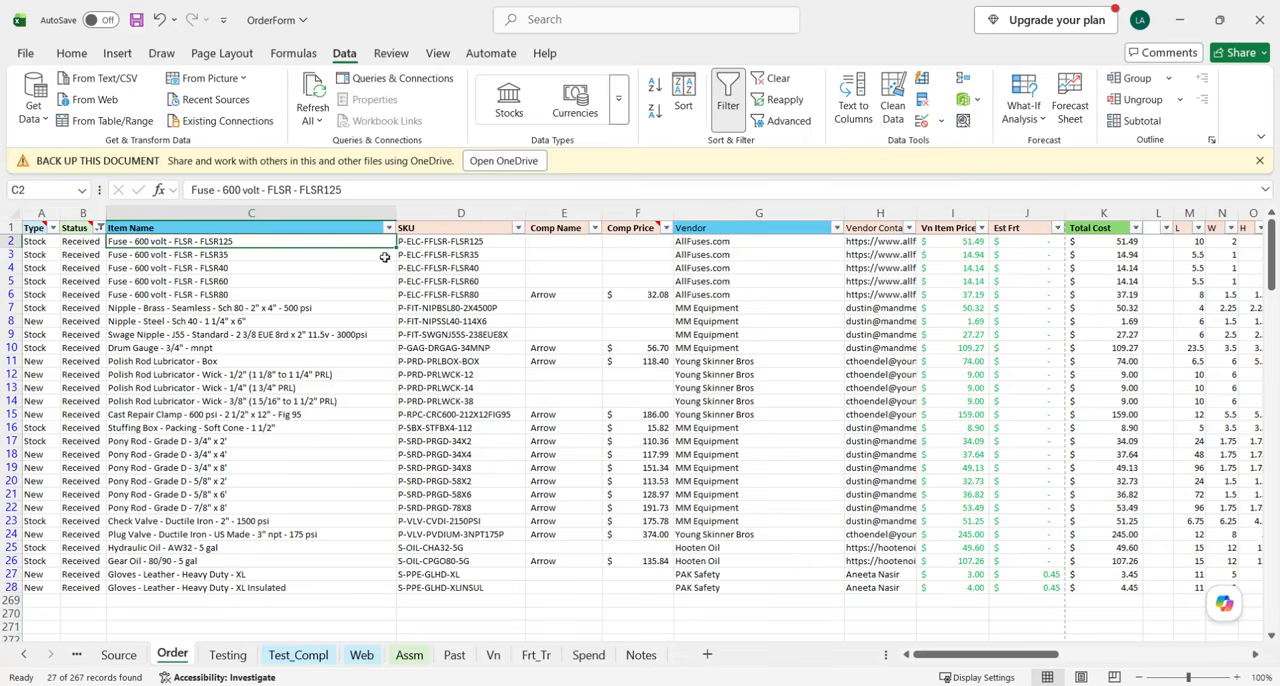
pyautogui.click(330, 214)
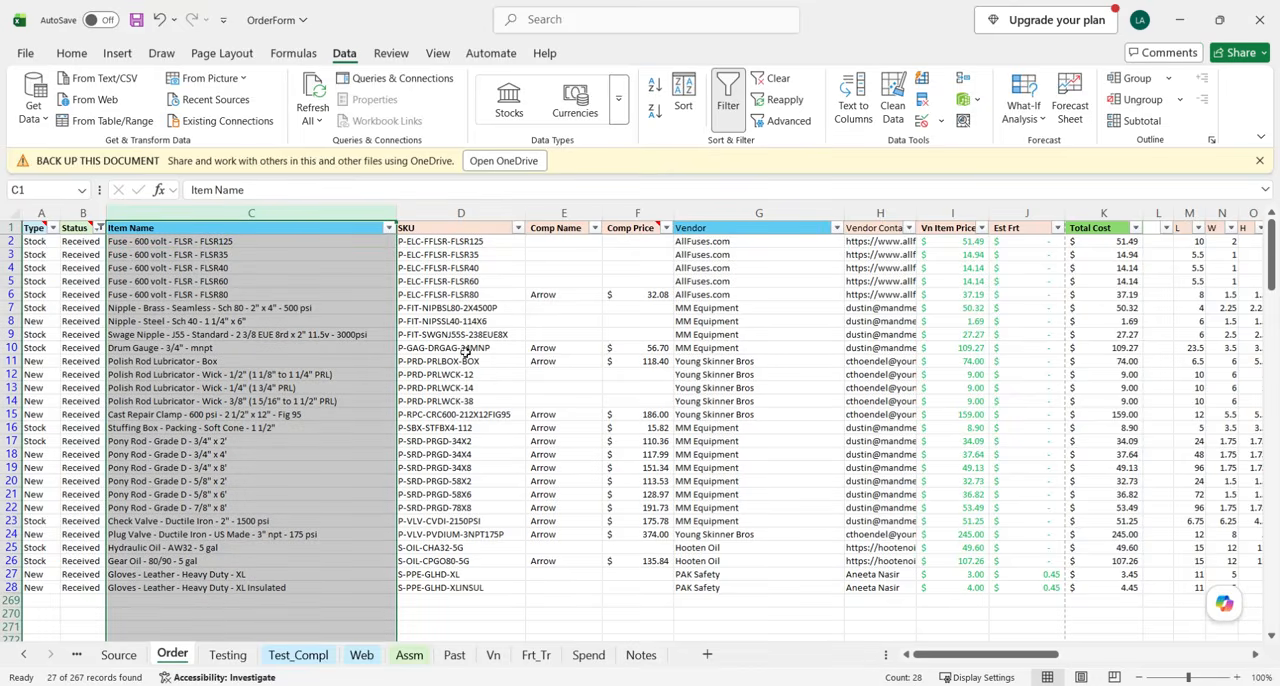
pyautogui.click(13, 241)
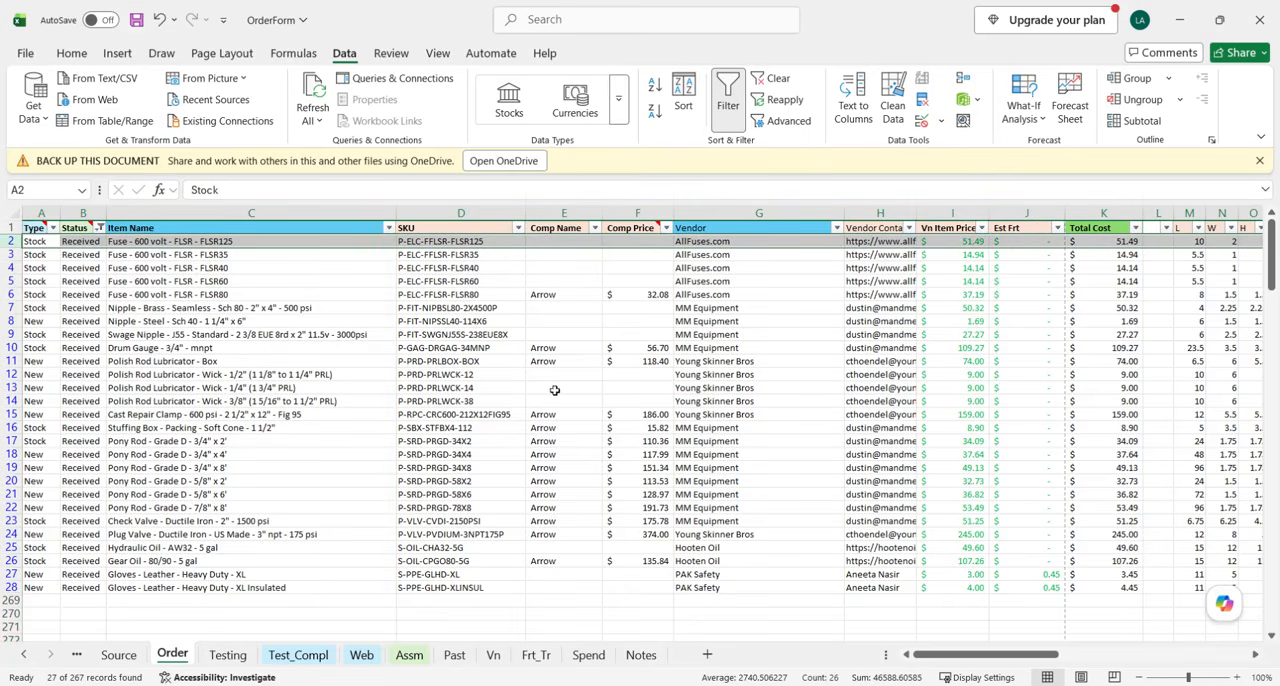
pyautogui.hscroll(2, 679, 398)
pyautogui.hscroll(-2, 679, 398)
# Switch to OPD Admin, reload the products page and download the example CSV for importing product variants.
pyautogui.hotkey('alt', 'Tab')
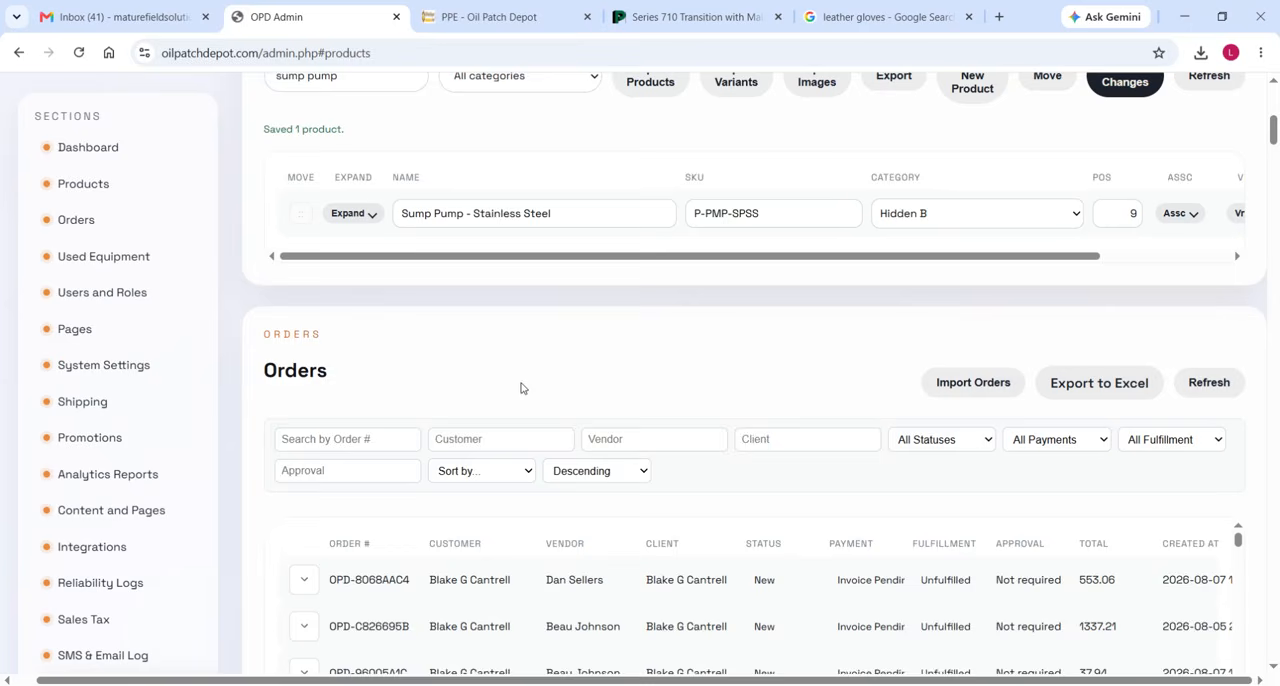
pyautogui.scroll(2, 374, 334)
pyautogui.click(79, 53)
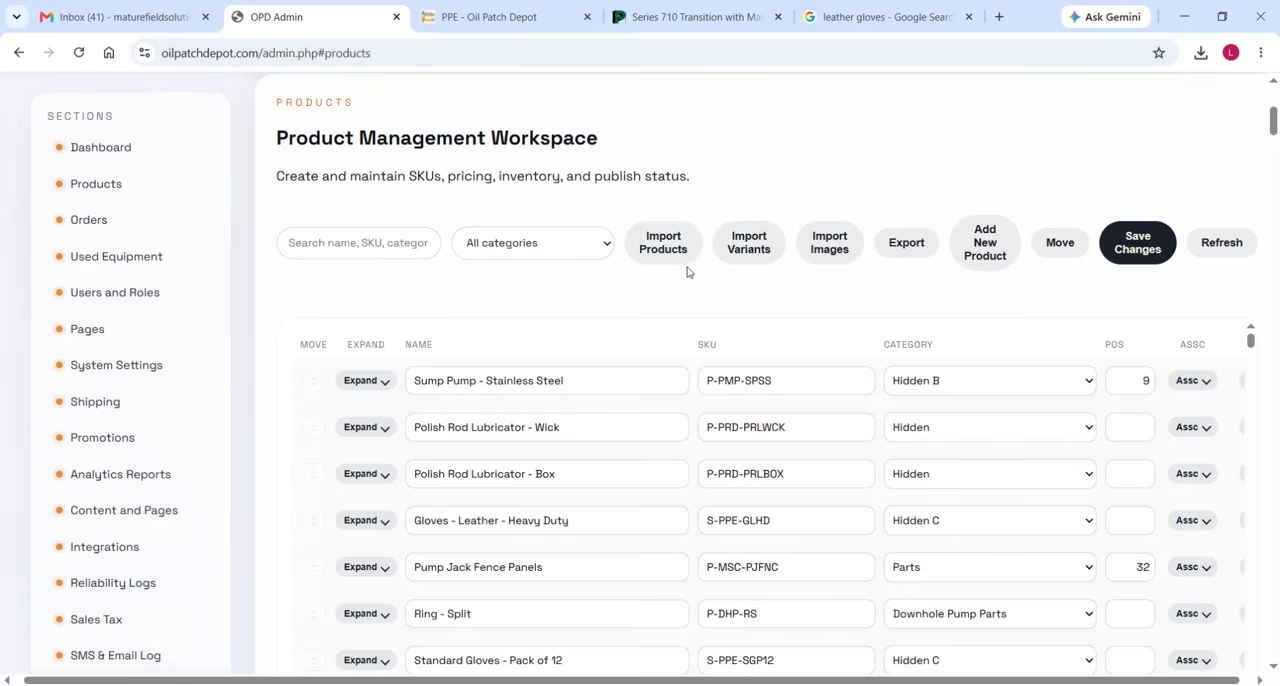
pyautogui.click(754, 246)
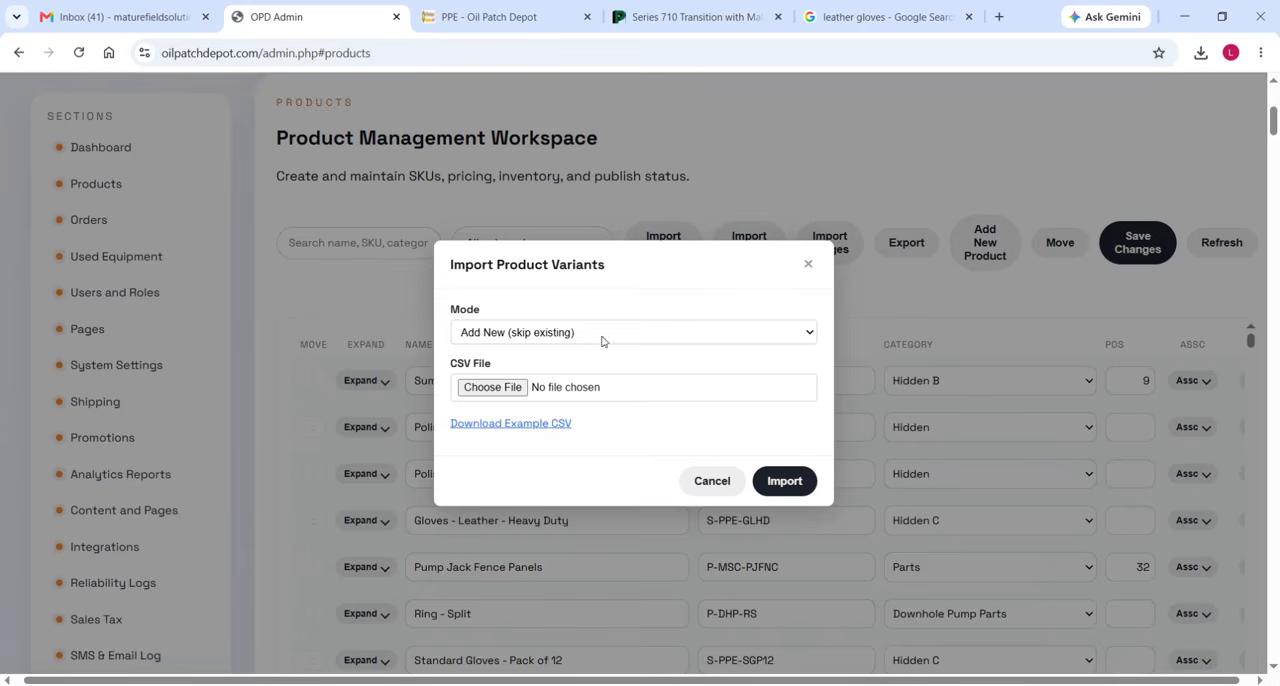
pyautogui.click(500, 431)
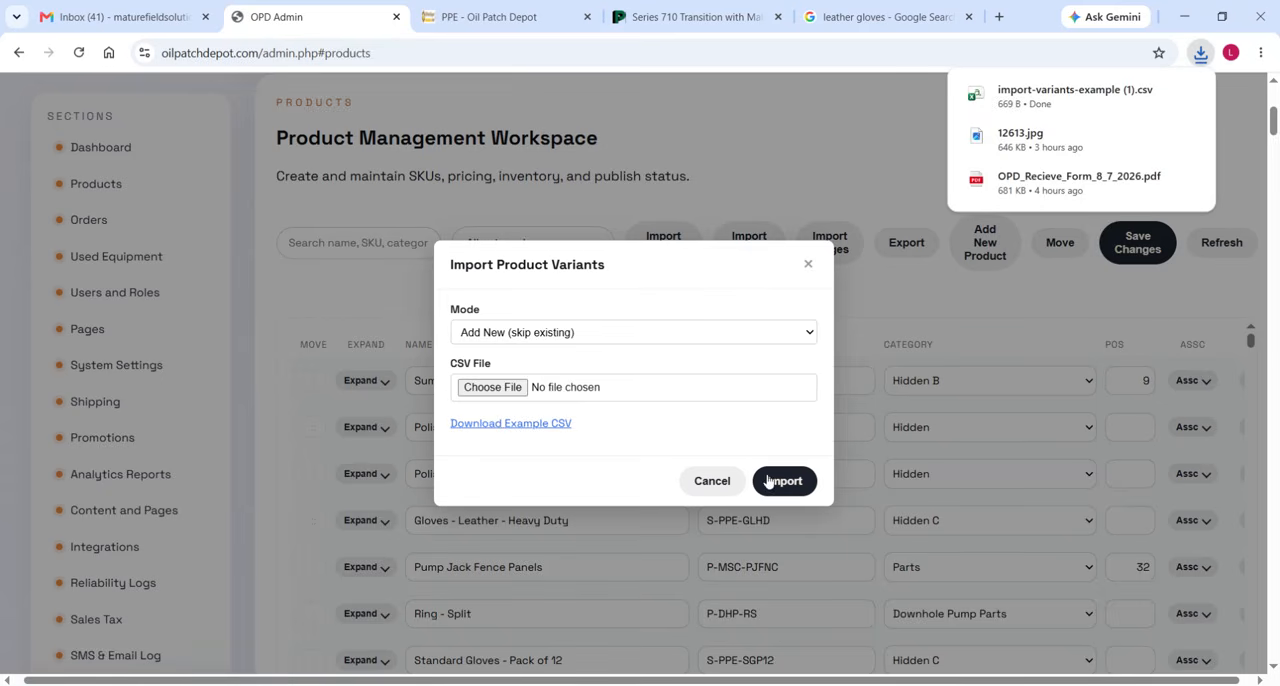
pyautogui.click(704, 482)
# Switch to File Explorer and cut the import-variants-example (1) file from the Downloads folder.
pyautogui.click(388, 685)
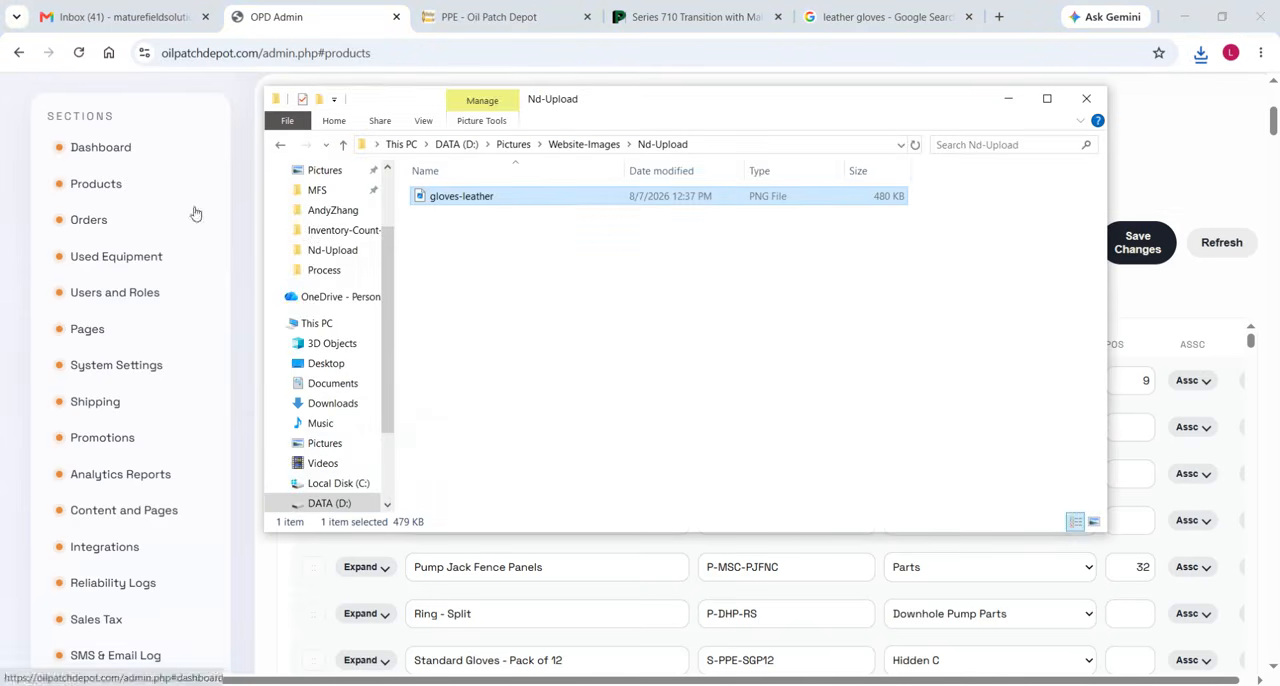
pyautogui.click(326, 364)
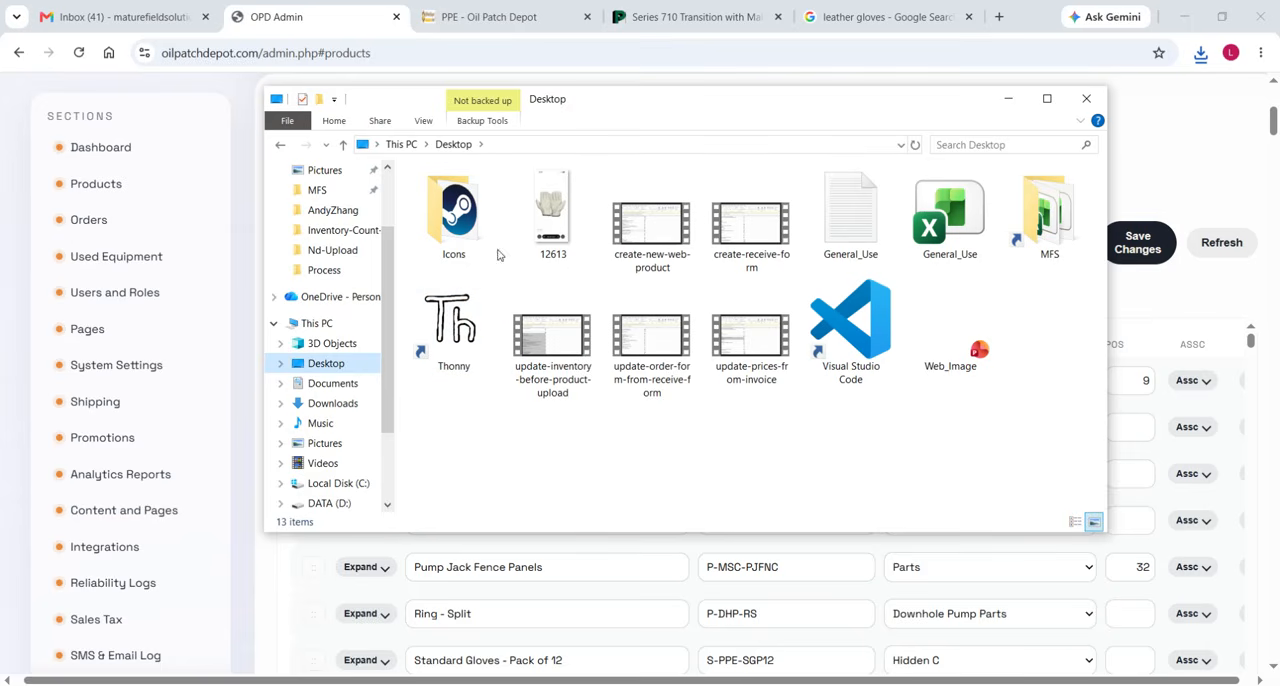
pyautogui.click(334, 386)
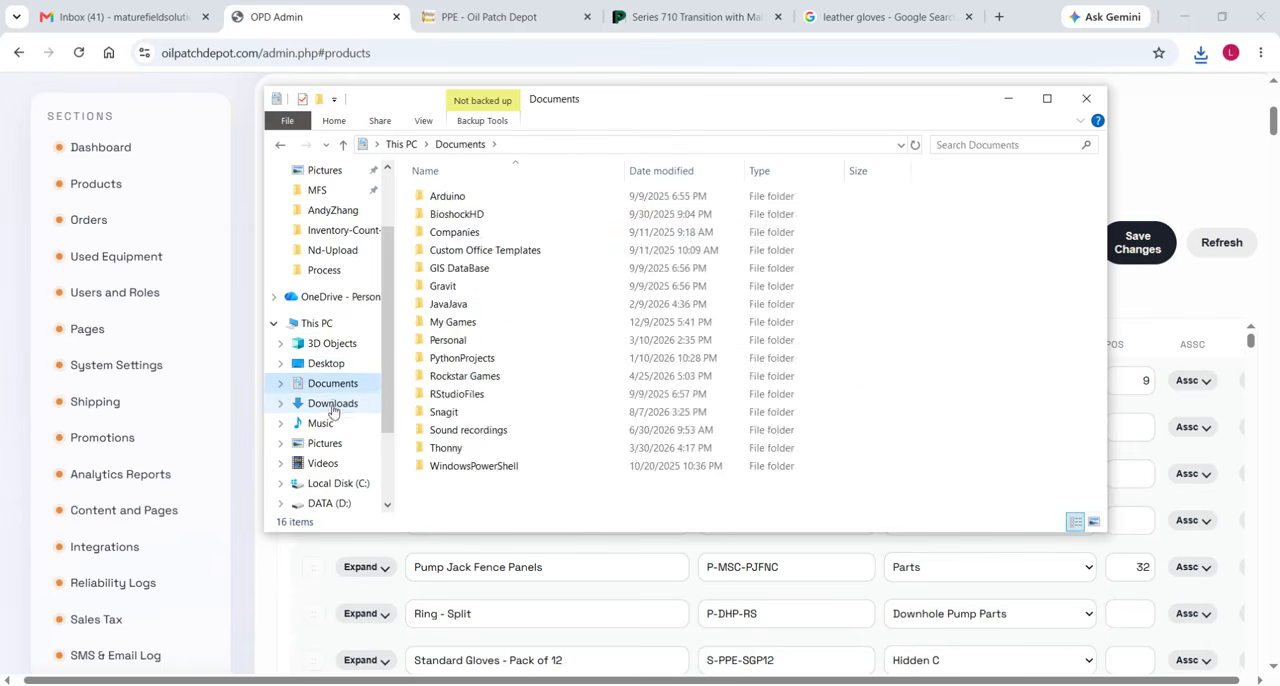
pyautogui.click(333, 404)
pyautogui.click(477, 218)
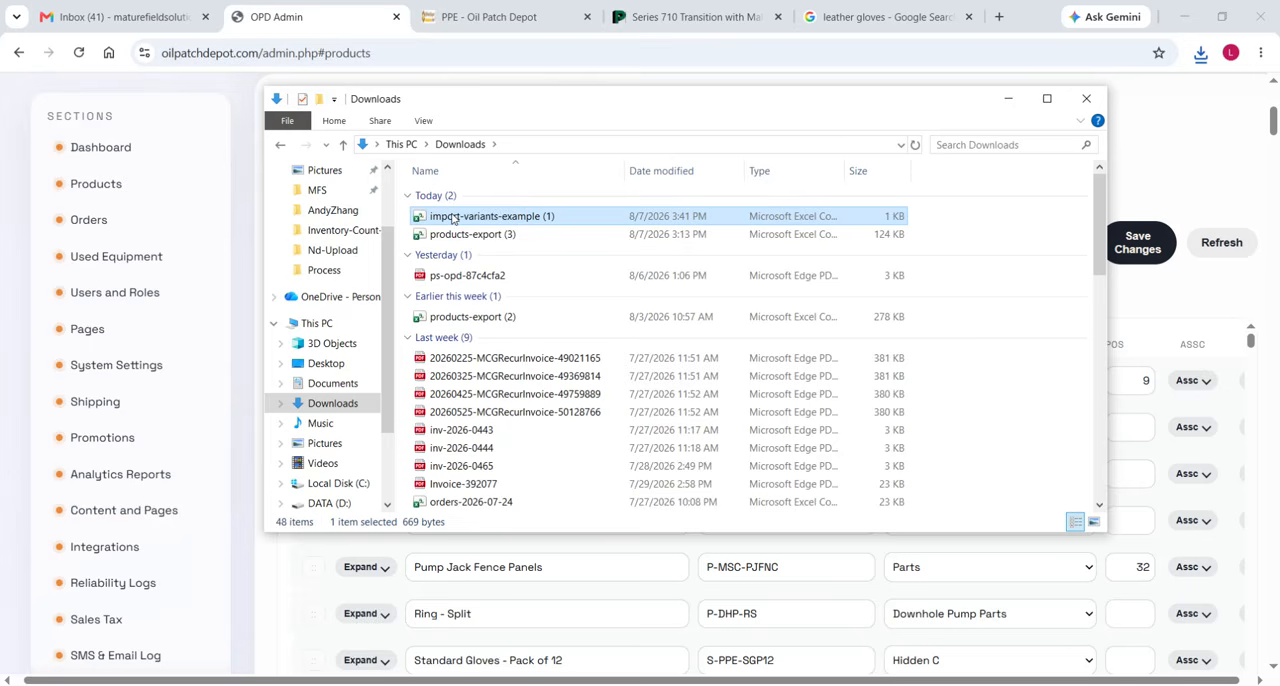
pyautogui.rightClick(530, 218)
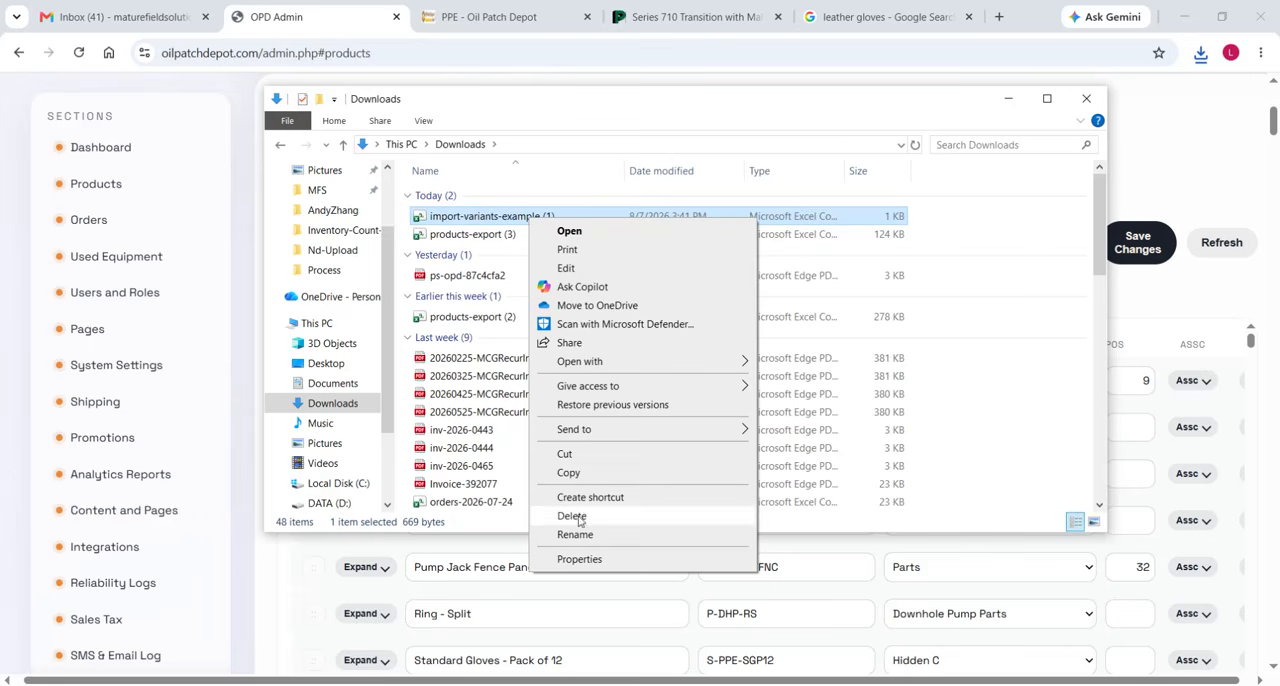
pyautogui.click(567, 456)
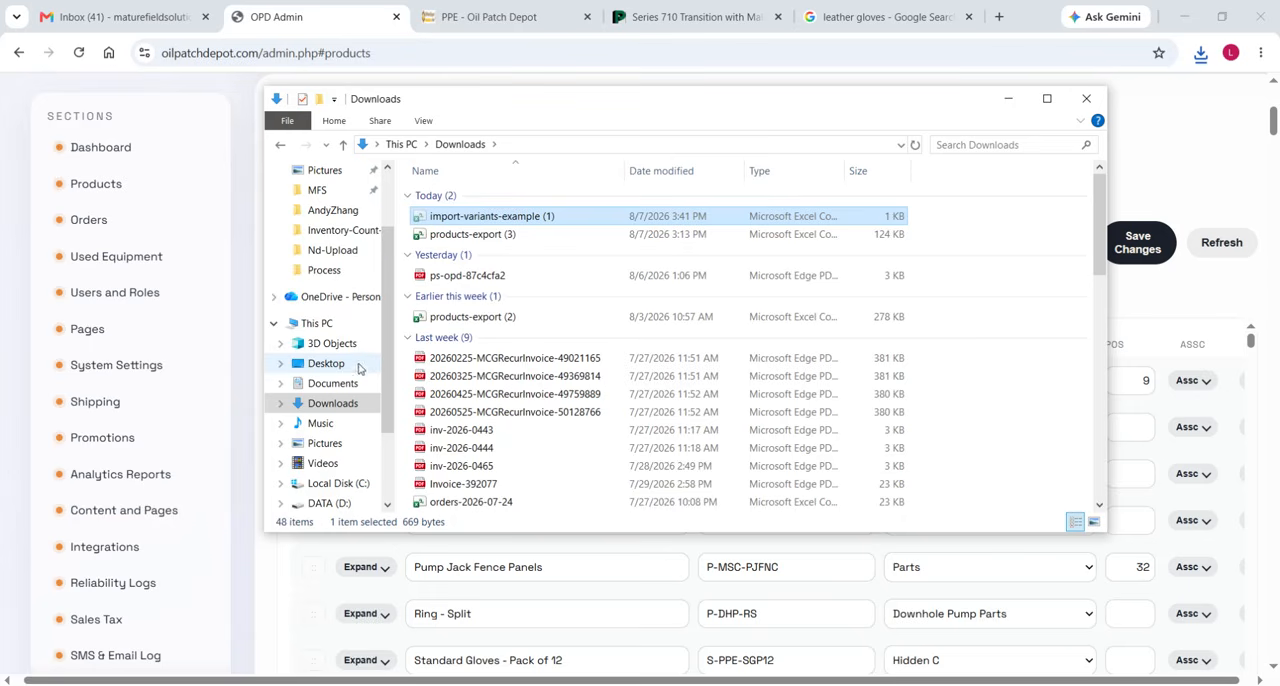
# Paste the cut example file into the Imports-Exports folder under MFS > Website.
pyautogui.scroll(1, 348, 262)
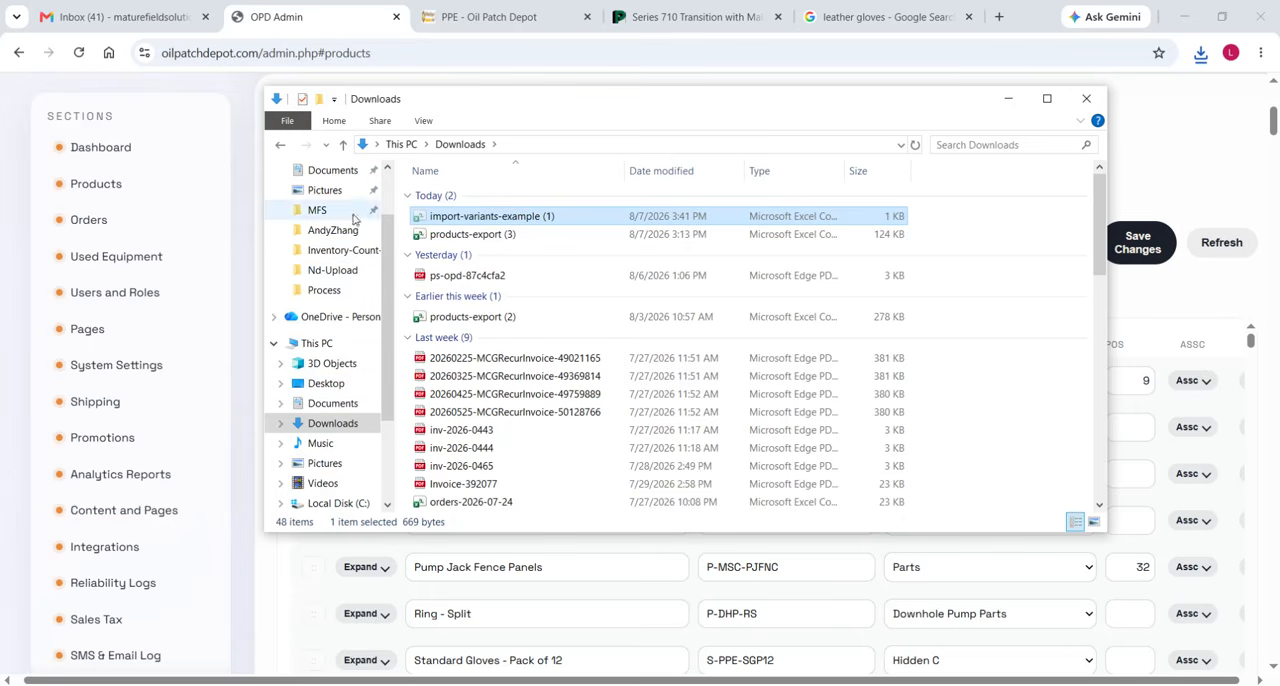
pyautogui.scroll(2, 352, 342)
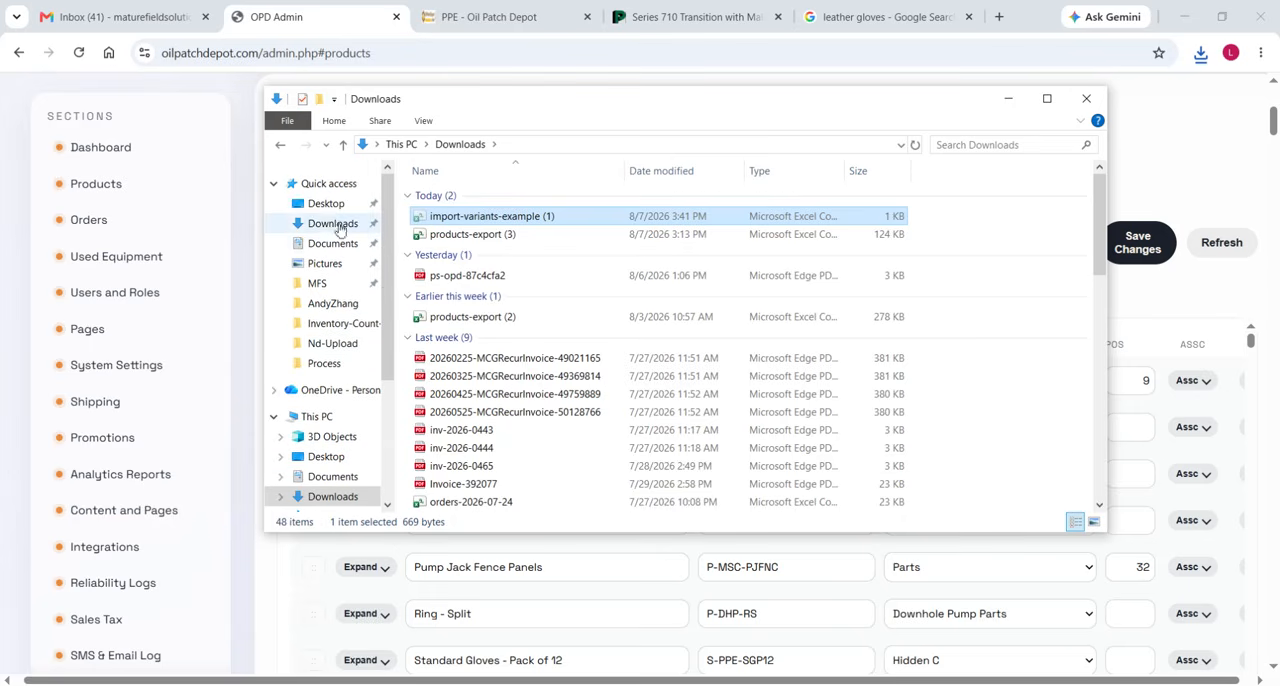
pyautogui.click(335, 284)
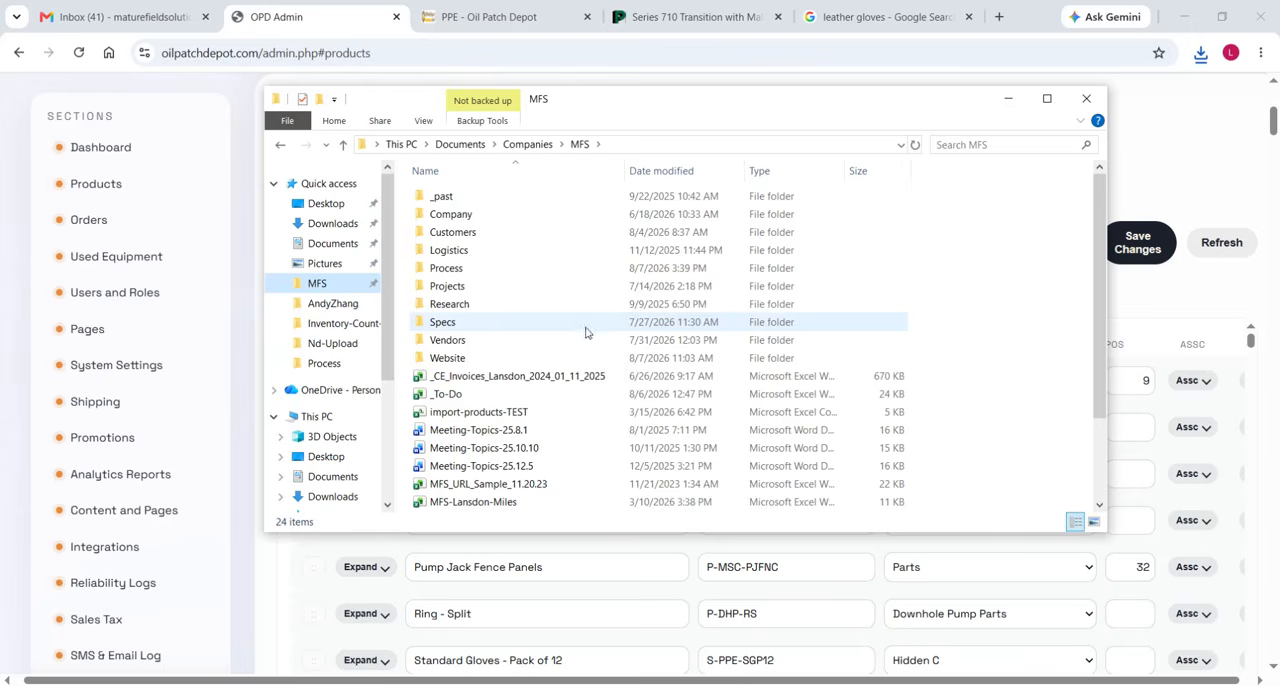
pyautogui.doubleClick(480, 357)
pyautogui.doubleClick(484, 280)
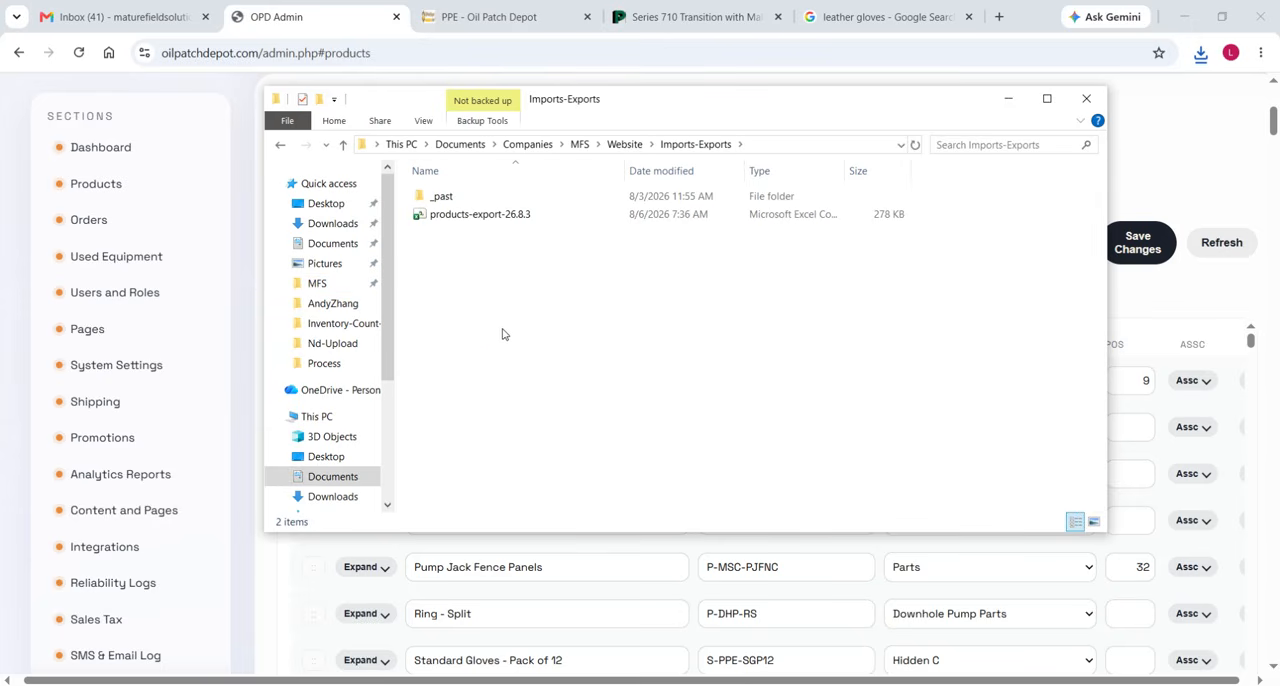
pyautogui.rightClick(504, 335)
pyautogui.click(566, 452)
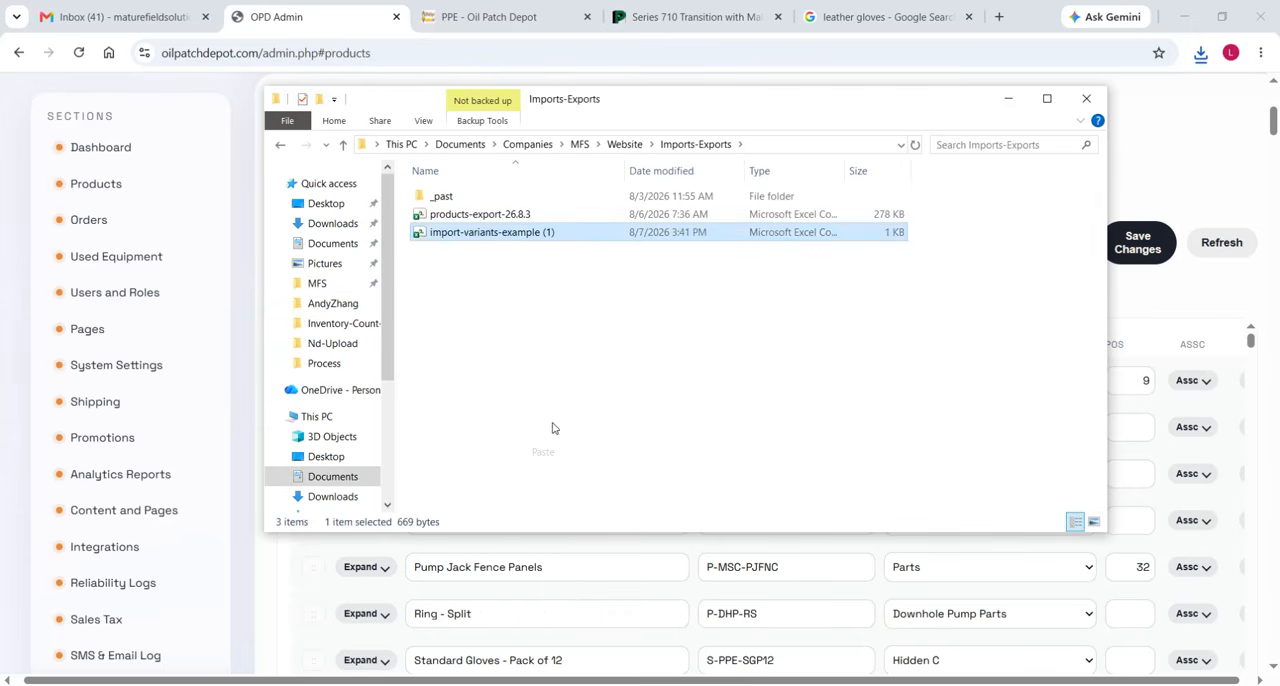
pyautogui.click(503, 314)
# Rename the pasted example file as import-variants-26.8.7.
pyautogui.click(472, 225)
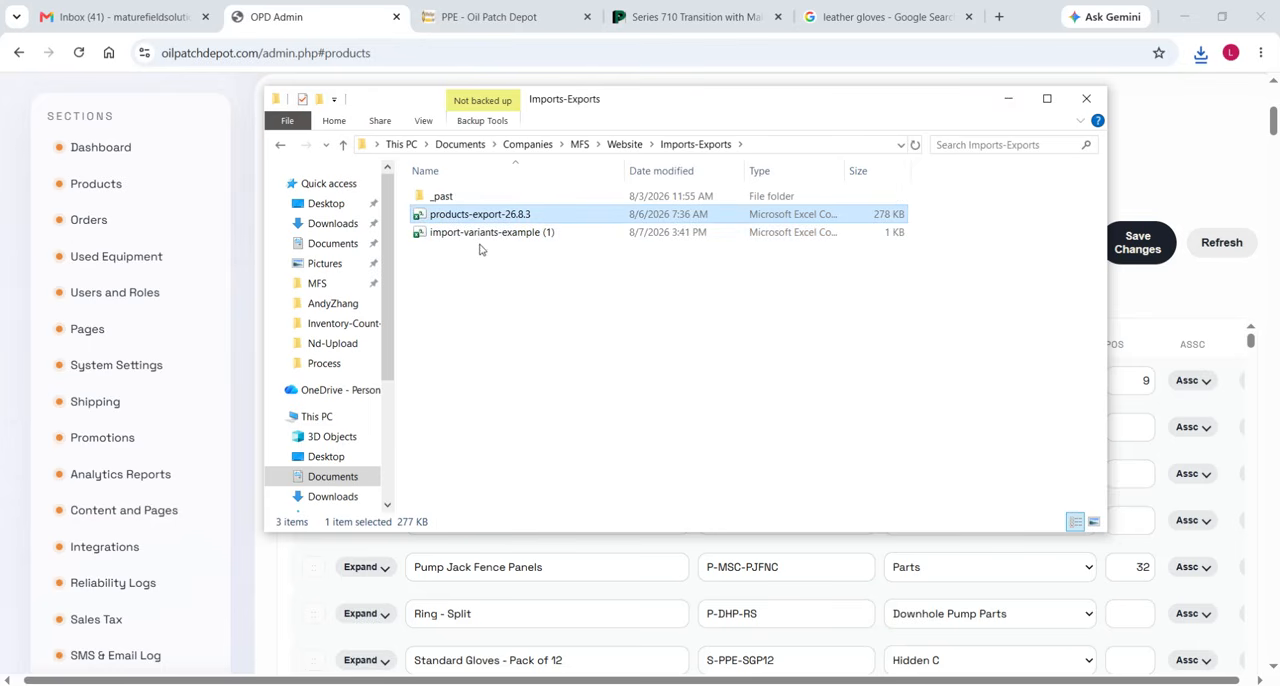
pyautogui.click(474, 238)
pyautogui.click(545, 215)
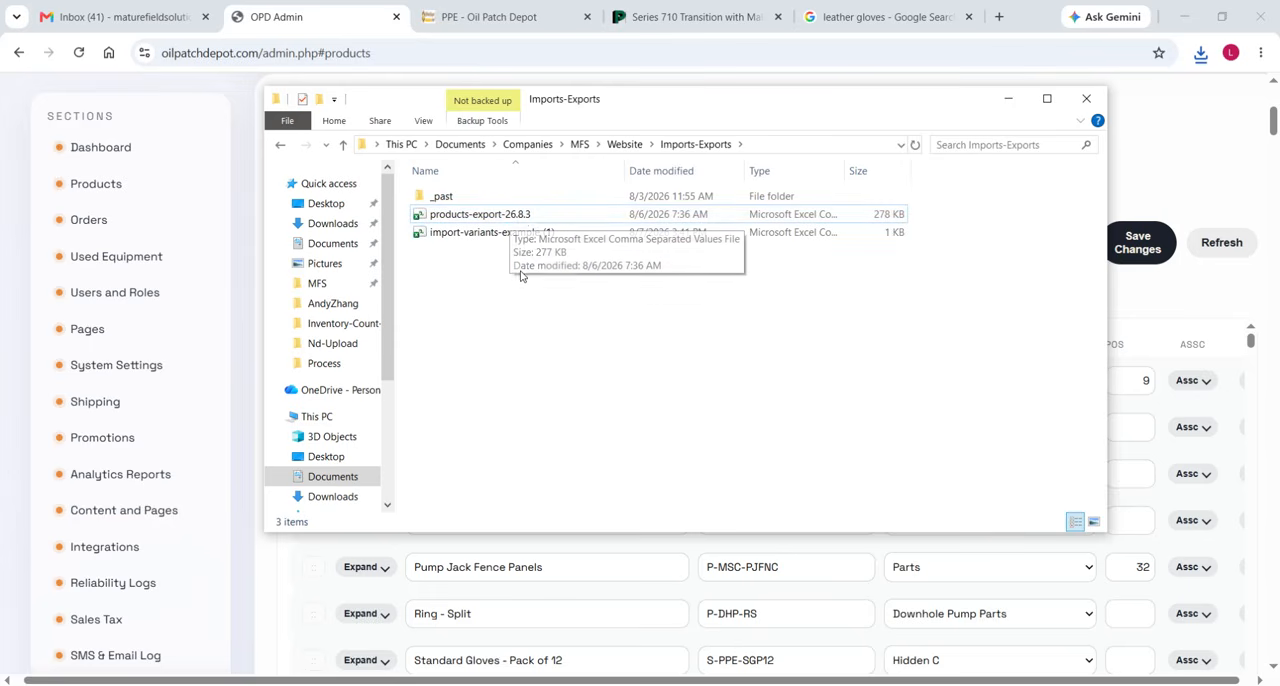
pyautogui.click(562, 238)
pyautogui.click(565, 238)
pyautogui.moveTo(562, 234); pyautogui.dragTo(503, 234)
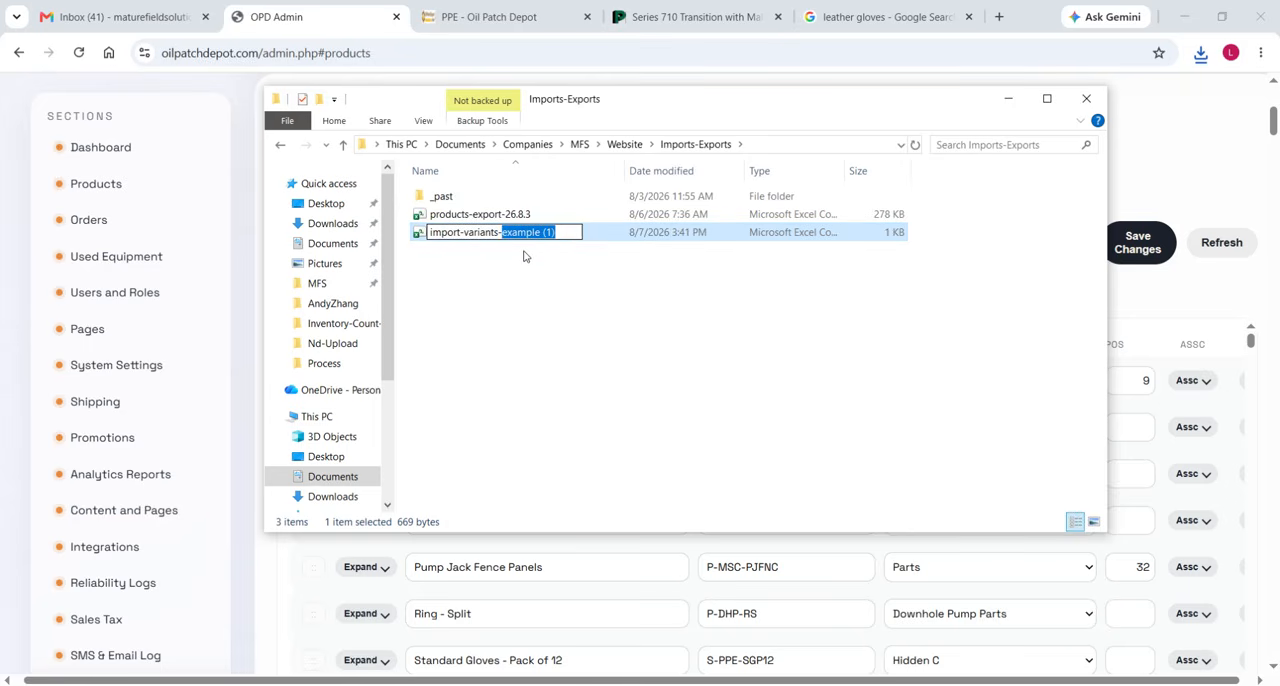
pyautogui.write('26.8.7')
pyautogui.press('Return')
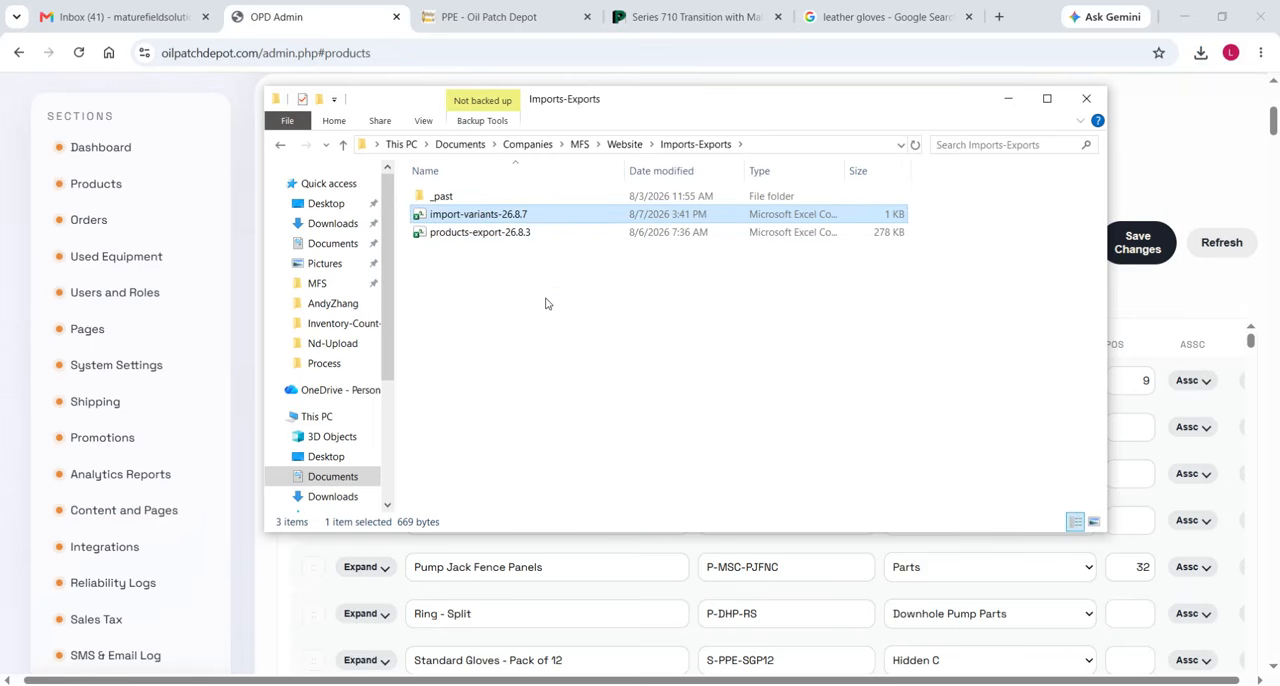
pyautogui.click(546, 303)
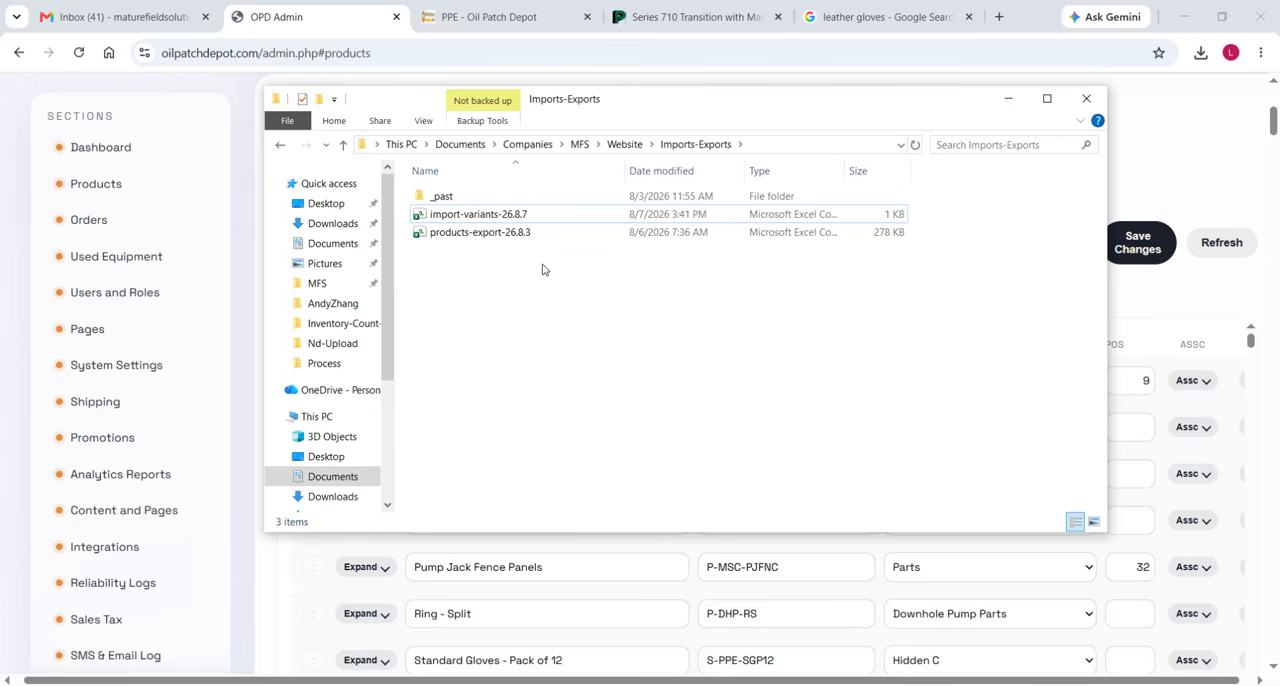
# Open import-variants-26.8.7 in Excel and delete the two example rows below the headers.
pyautogui.doubleClick(493, 218)
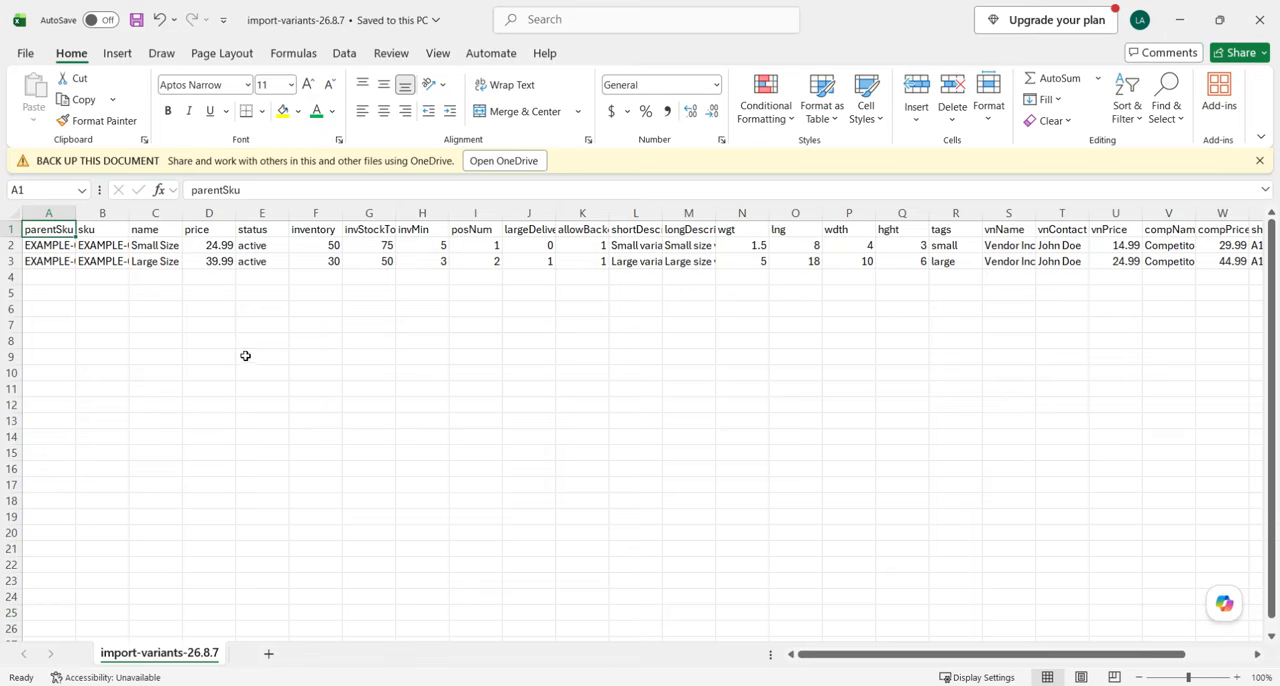
pyautogui.click(209, 357)
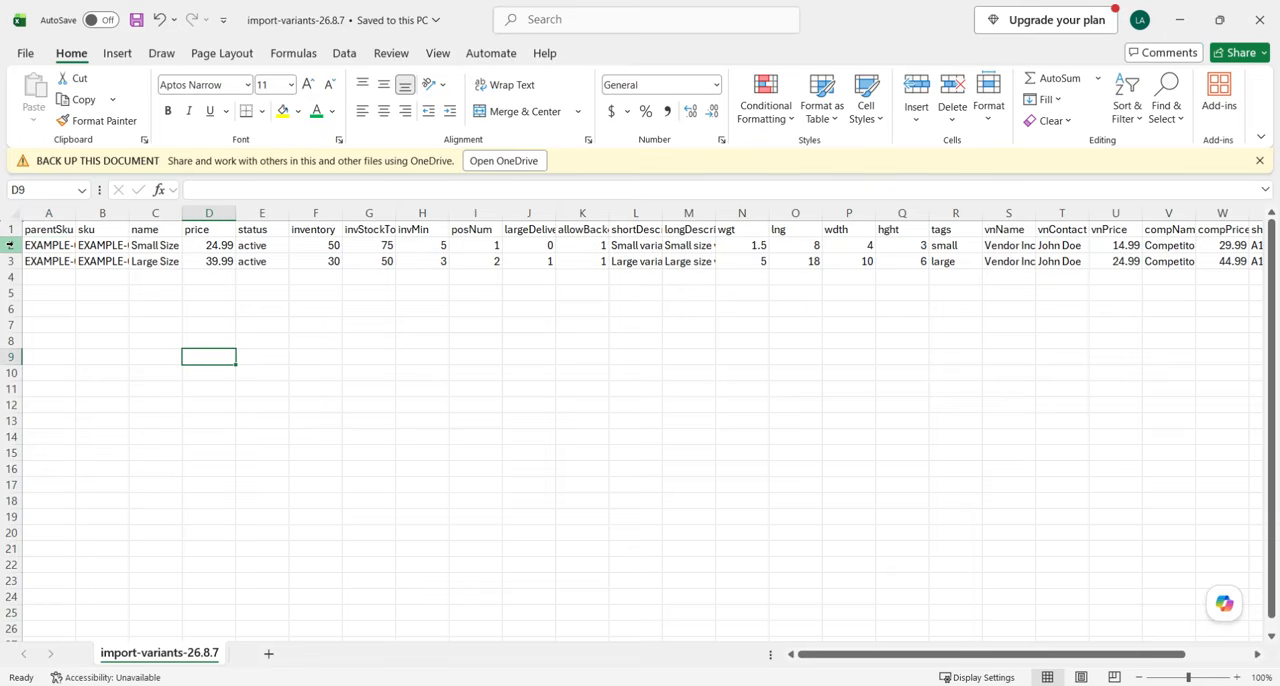
pyautogui.moveTo(10, 245); pyautogui.dragTo(10, 261)
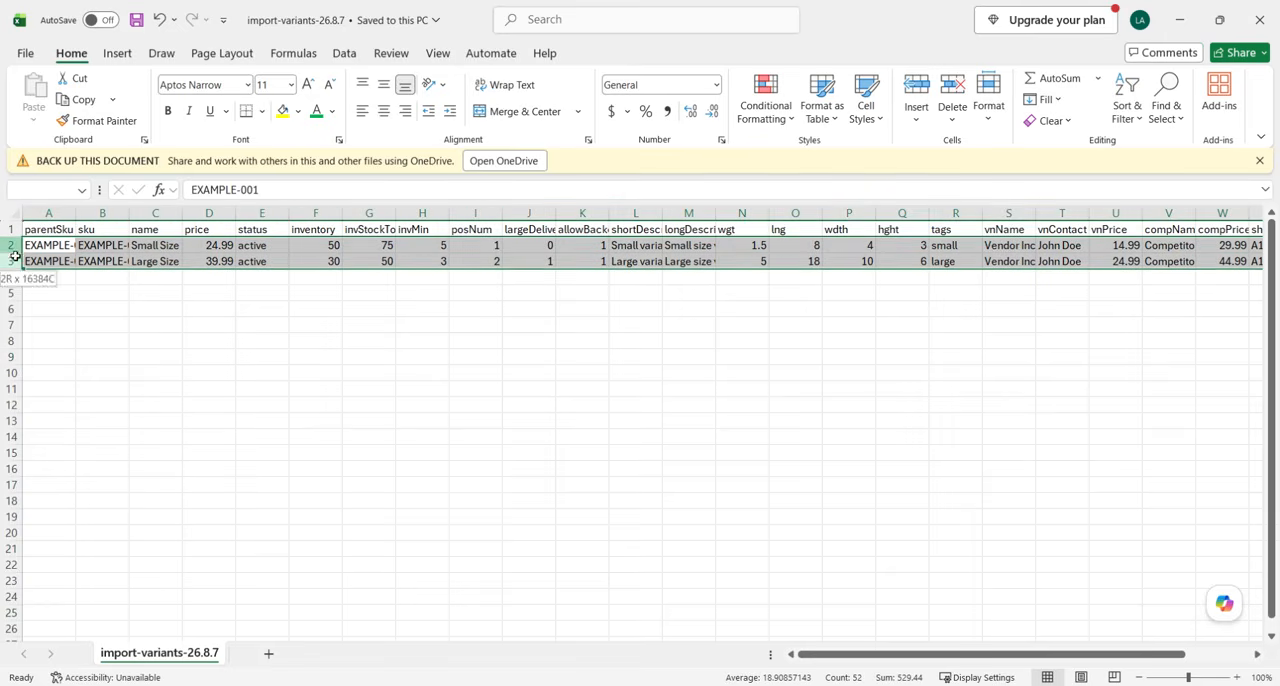
pyautogui.rightClick(121, 266)
pyautogui.click(178, 453)
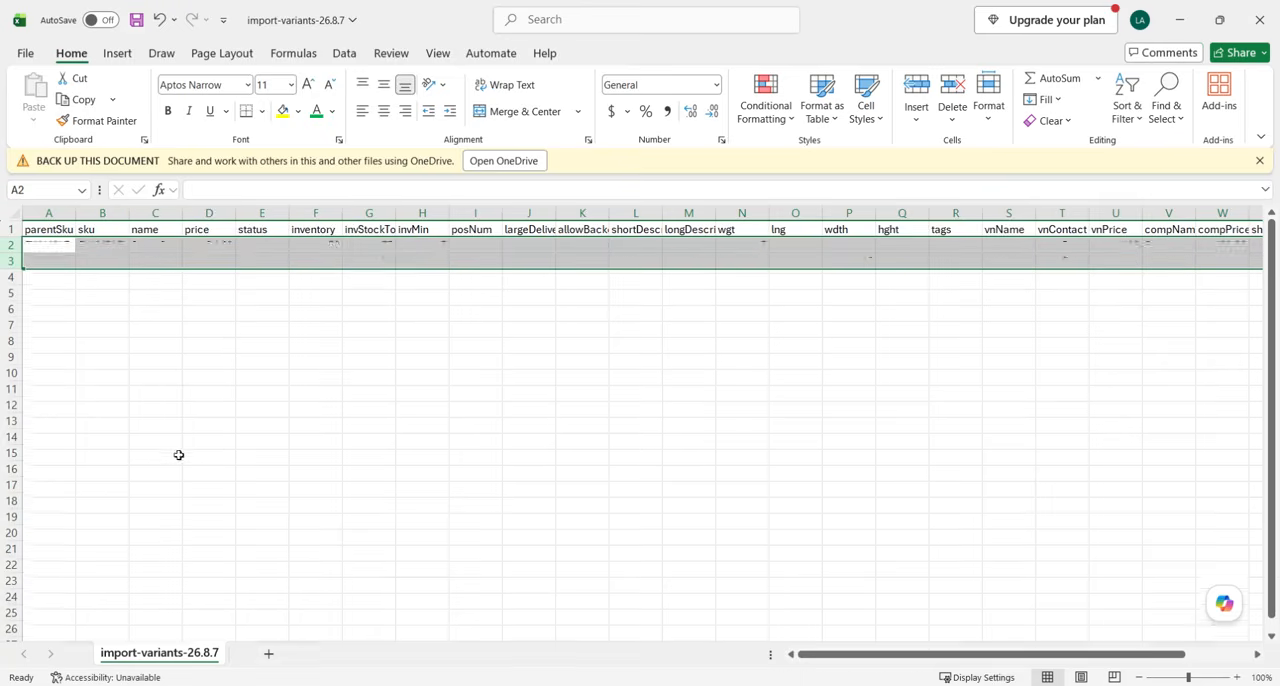
pyautogui.click(170, 389)
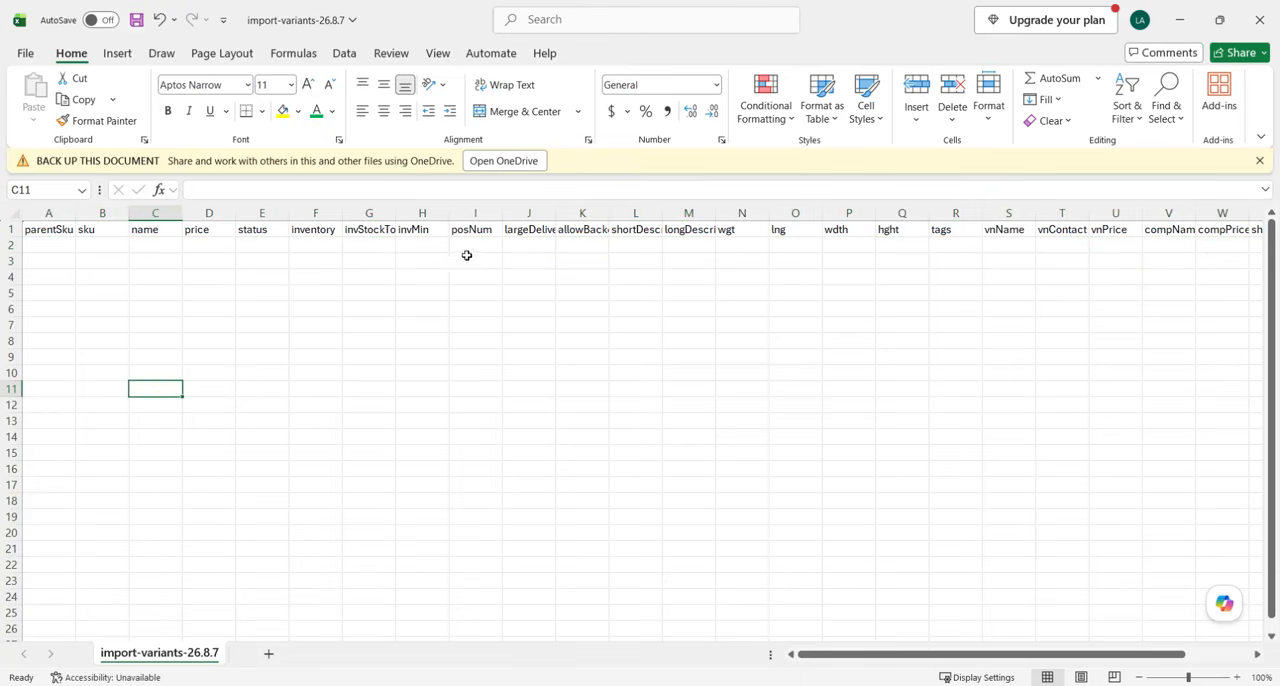
# Delete the name column from the variants import file, keeping the parentSku and sku columns.
pyautogui.click(70, 213)
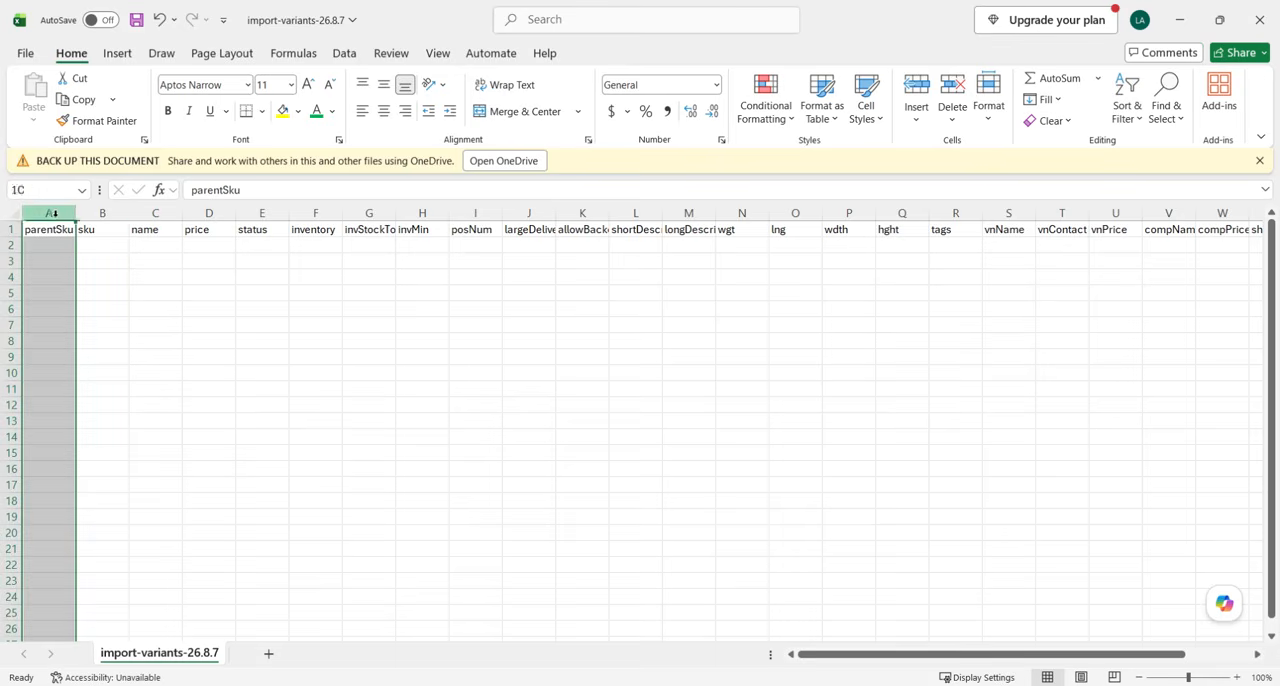
pyautogui.click(106, 213)
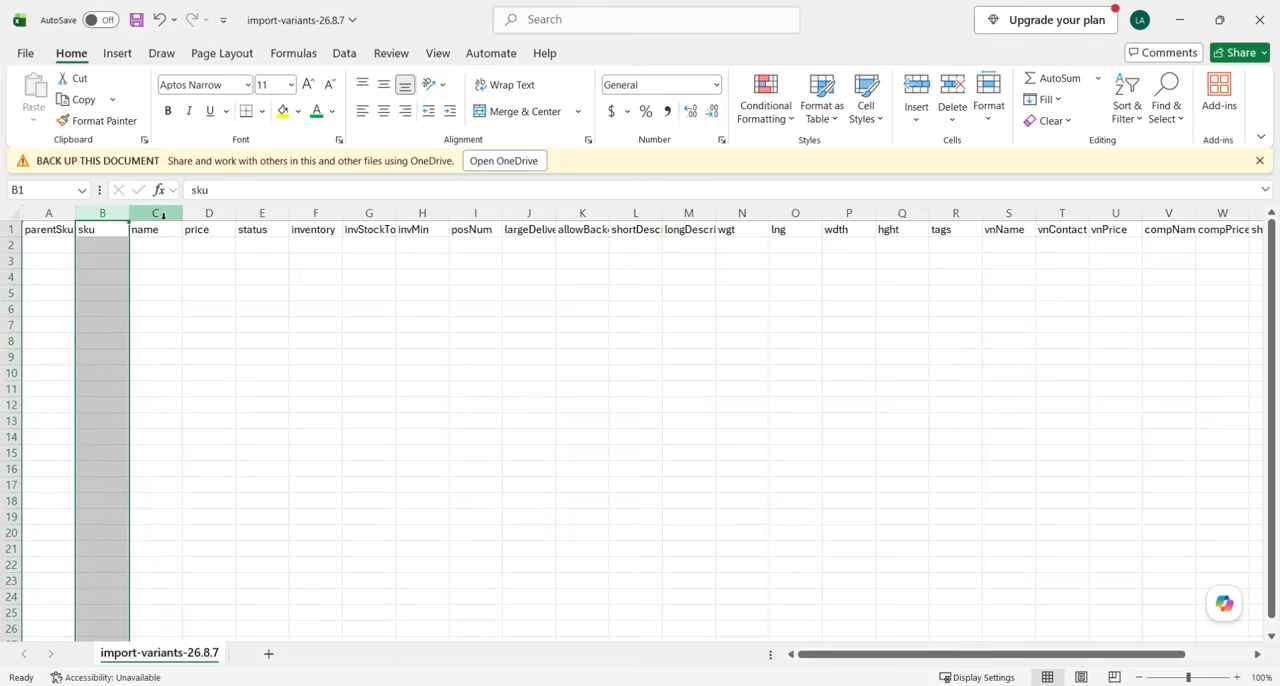
pyautogui.rightClick(163, 216)
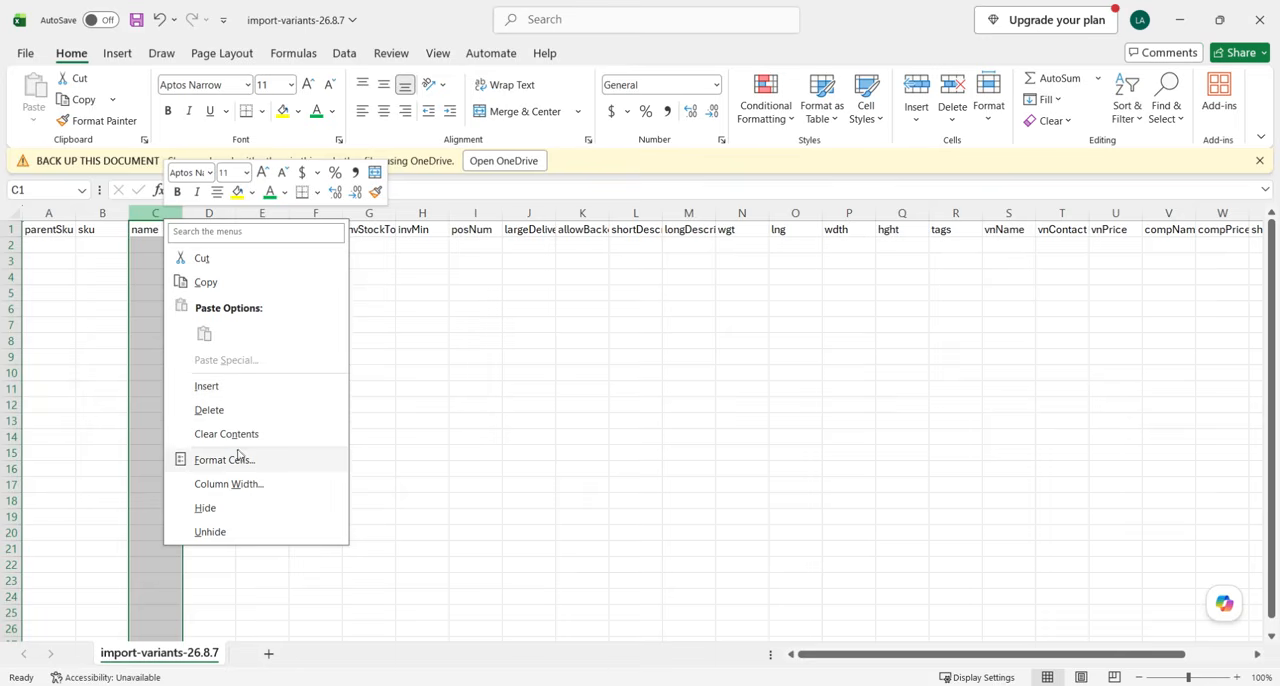
pyautogui.click(207, 410)
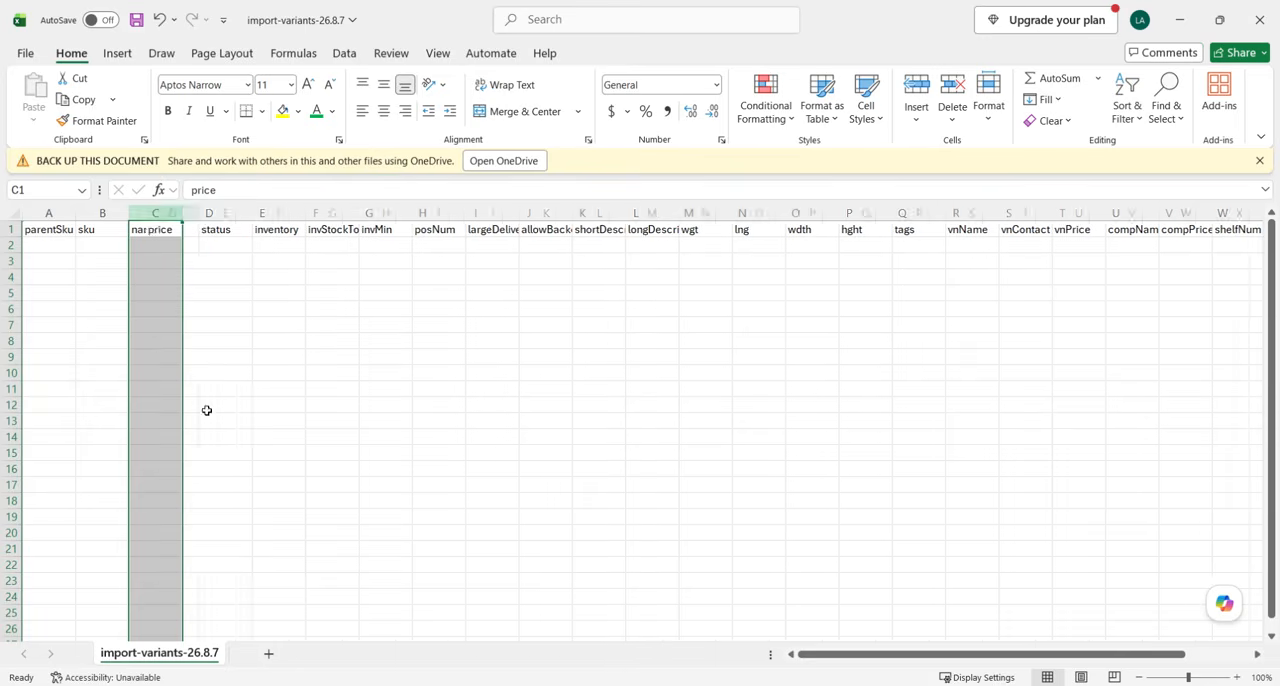
# Delete the posNum column and the adjoining large-delivery column, keeping the price, status, inventory, stock and invMin columns.
pyautogui.click(210, 213)
pyautogui.click(262, 213)
pyautogui.click(316, 213)
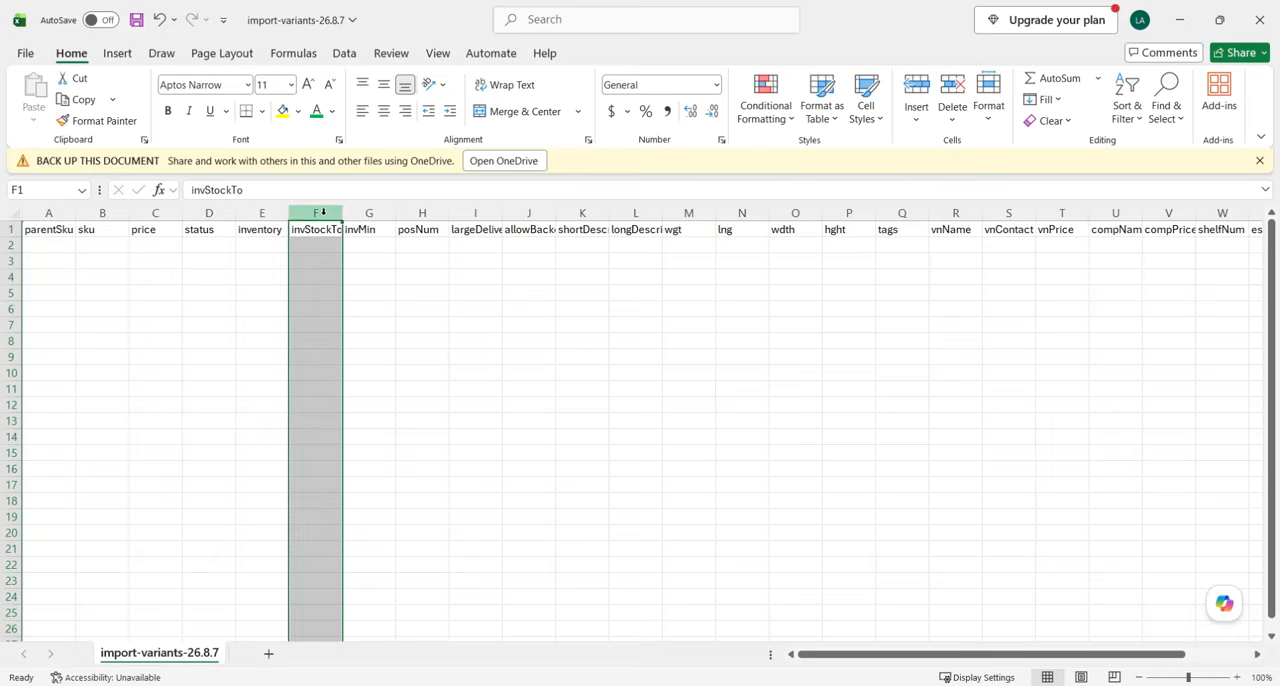
pyautogui.click(365, 213)
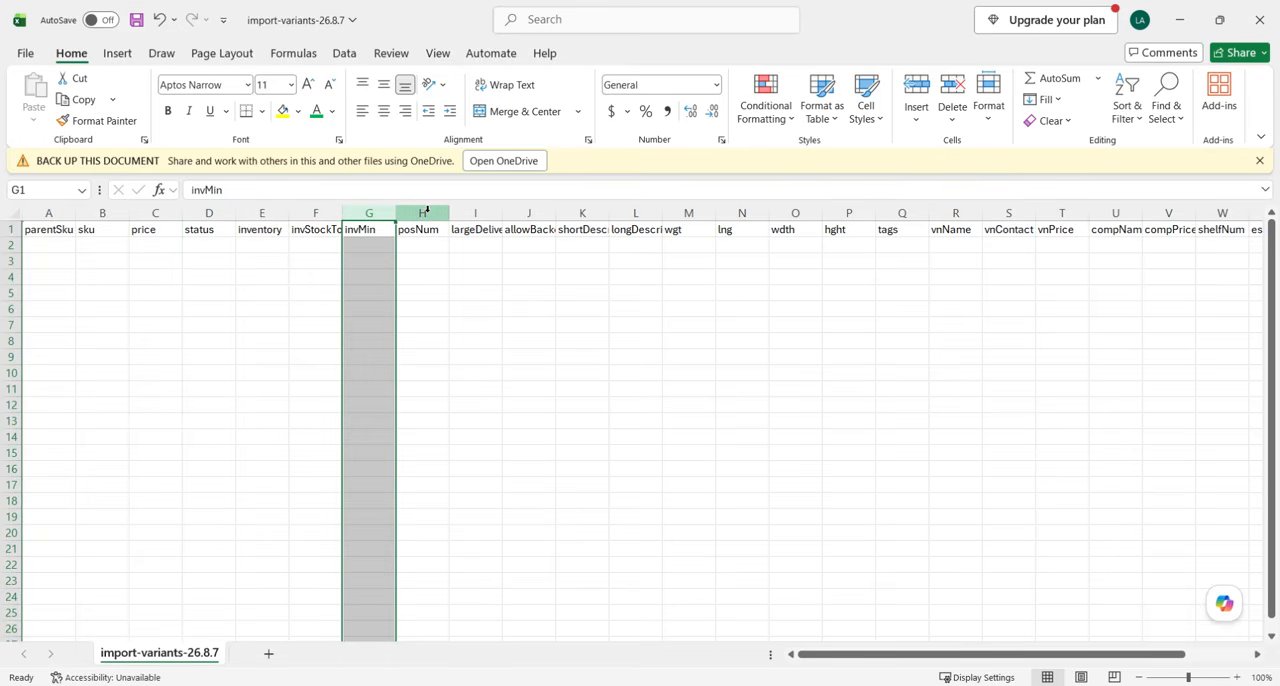
pyautogui.click(426, 212)
pyautogui.rightClick(426, 212)
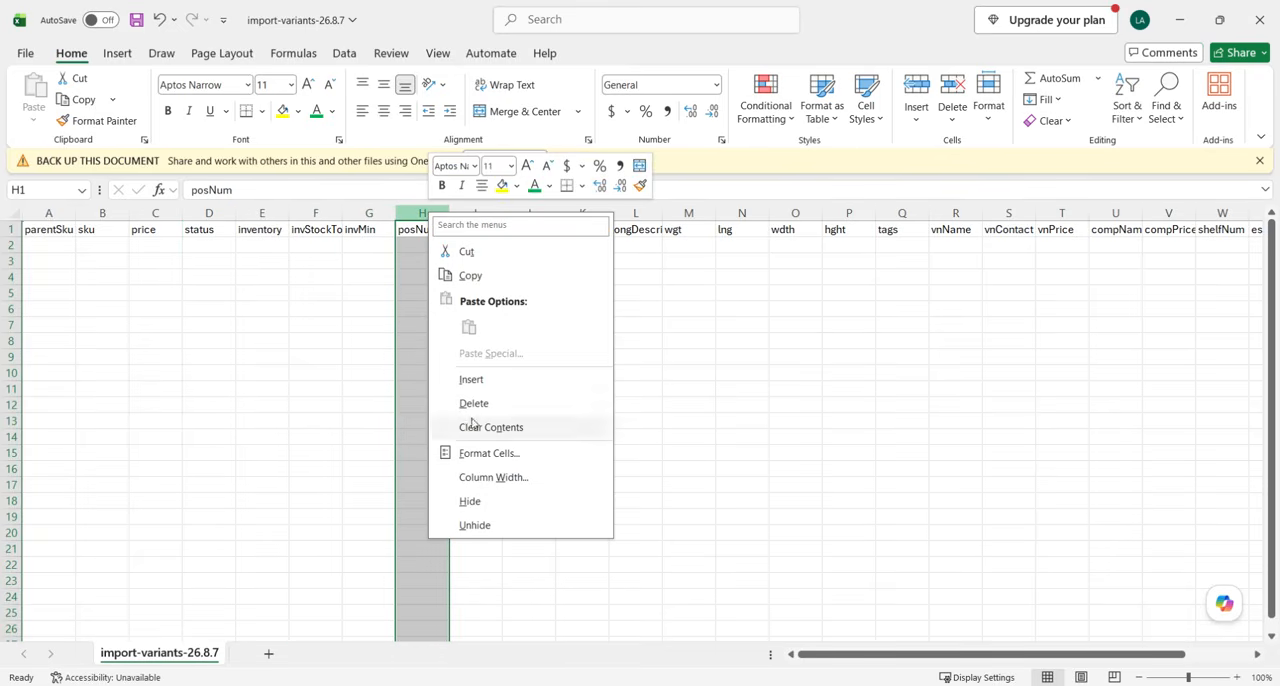
pyautogui.press('Escape')
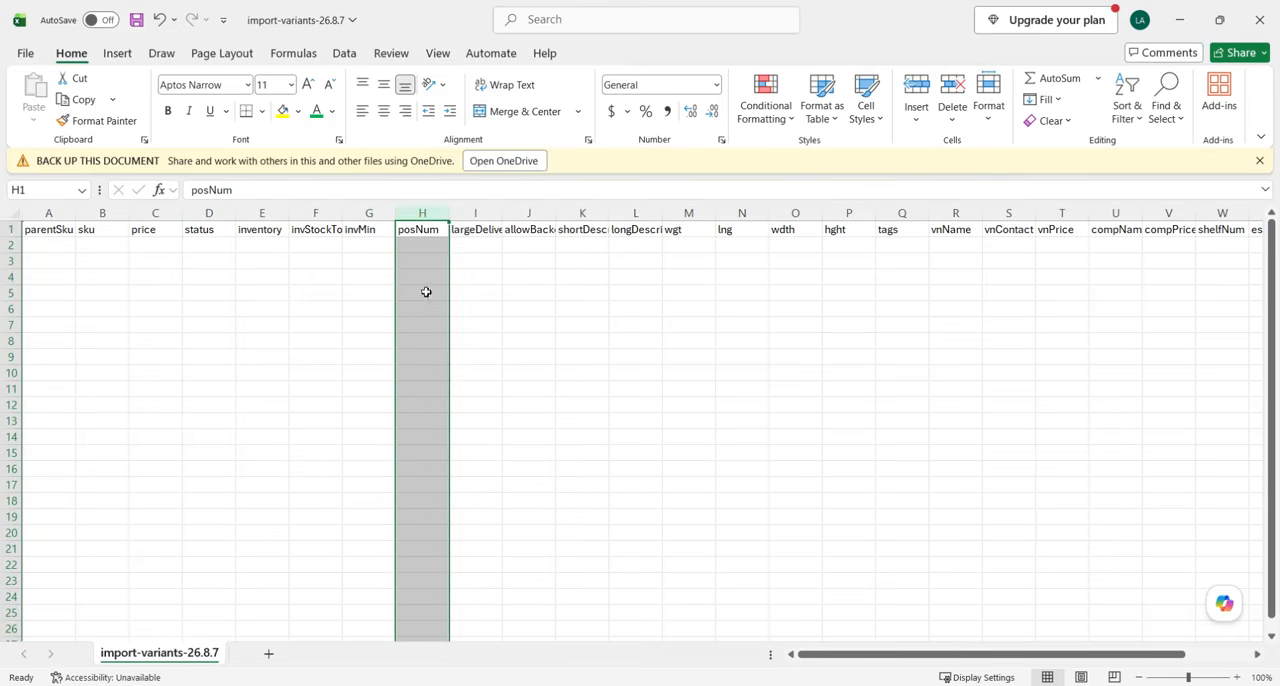
pyautogui.moveTo(432, 207); pyautogui.dragTo(471, 211)
pyautogui.rightClick(458, 212)
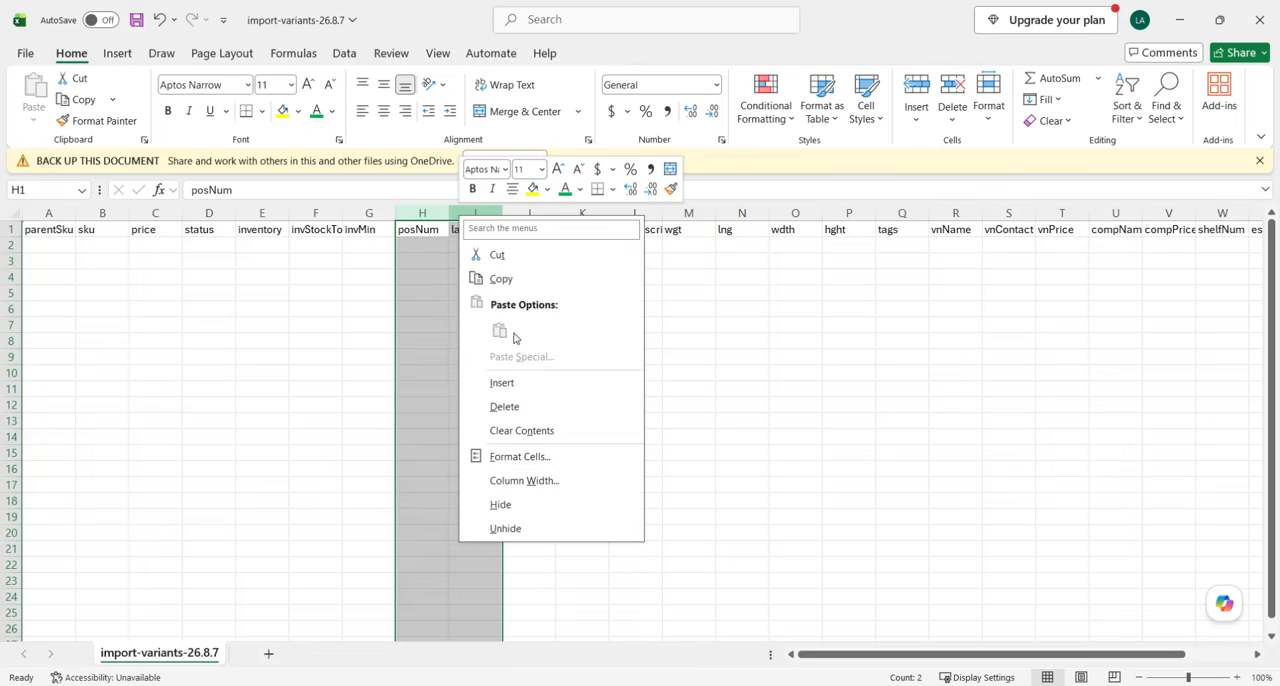
pyautogui.click(512, 406)
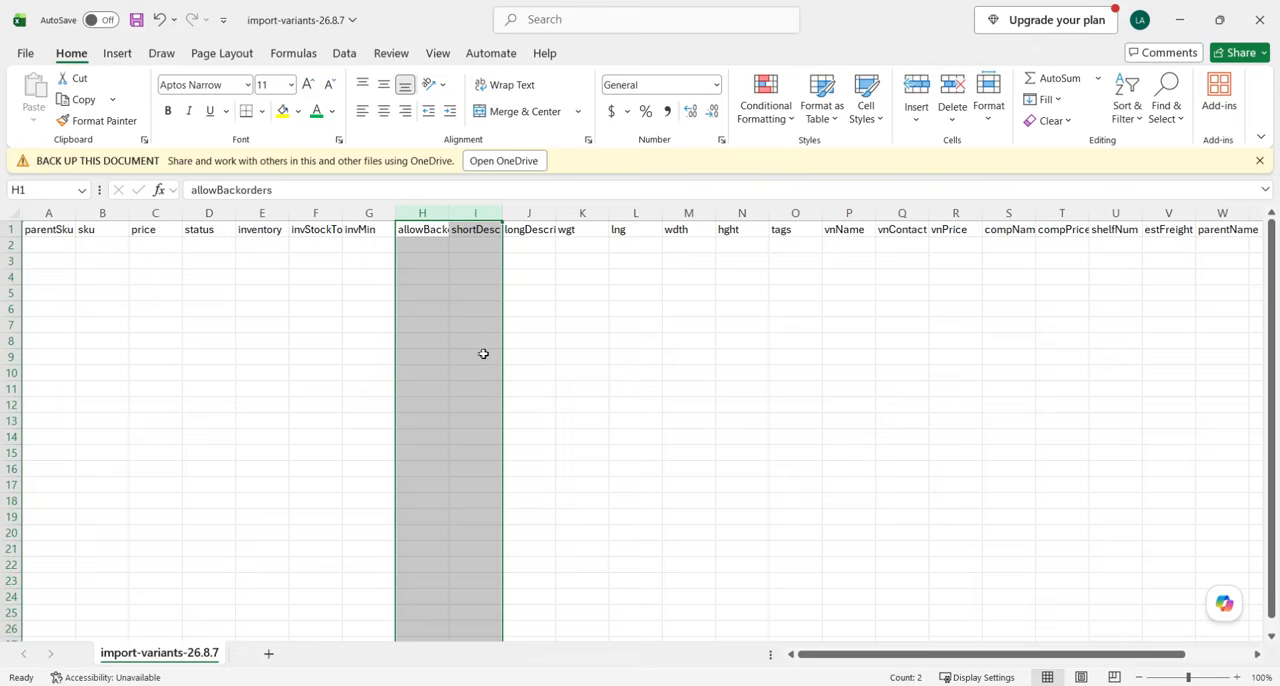
# Delete the shortDescription and longDescription columns, keeping allowBackorders.
pyautogui.click(418, 212)
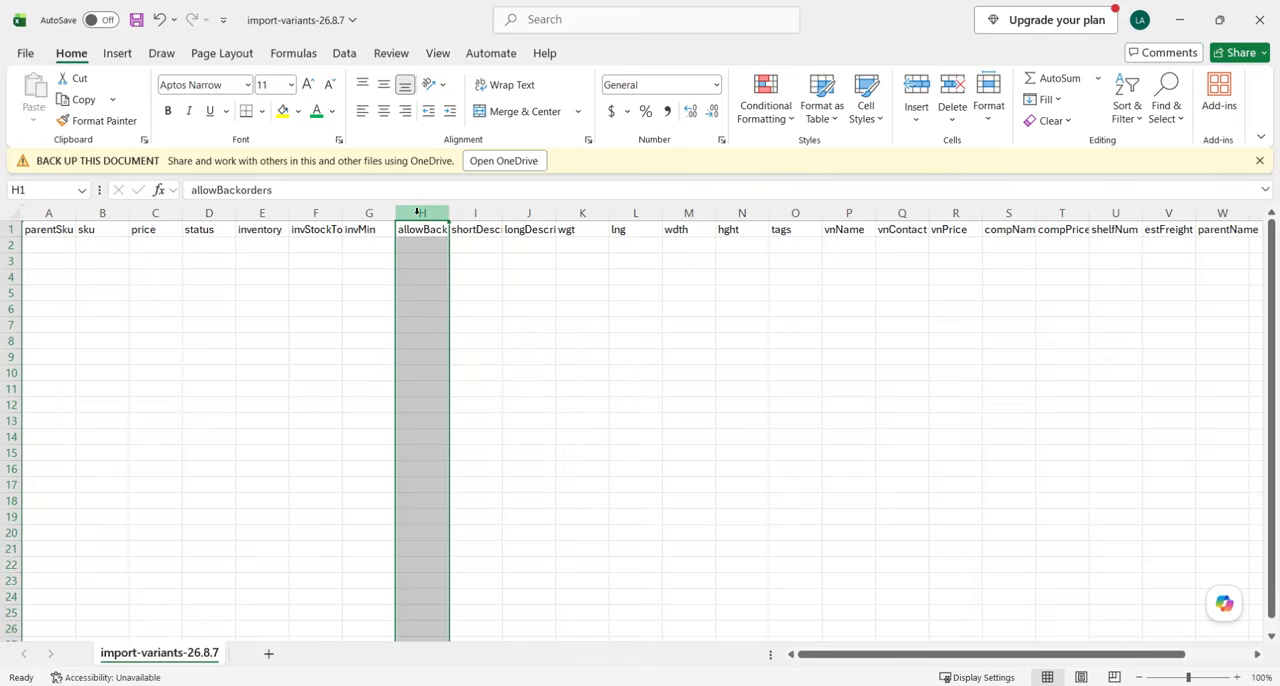
pyautogui.moveTo(472, 213); pyautogui.dragTo(530, 214)
pyautogui.rightClick(530, 214)
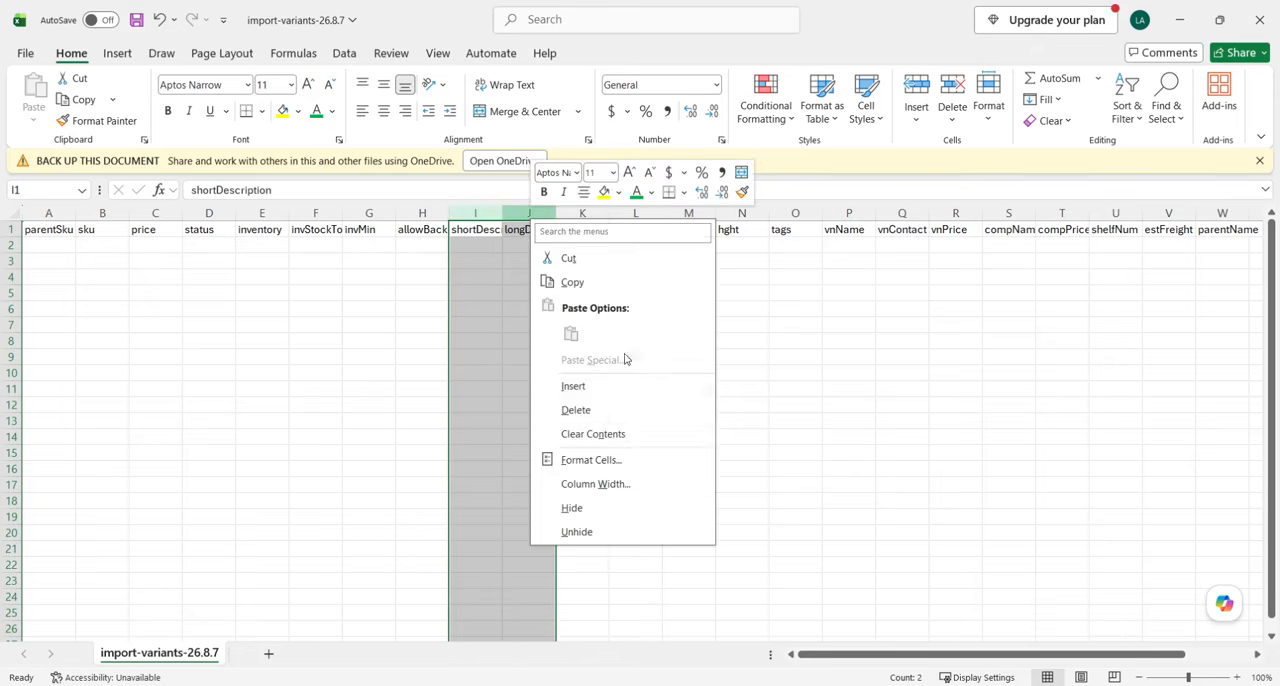
pyautogui.click(576, 412)
# Delete the tags column, keeping the wgt, lng, wdth and hght columns.
pyautogui.click(477, 230)
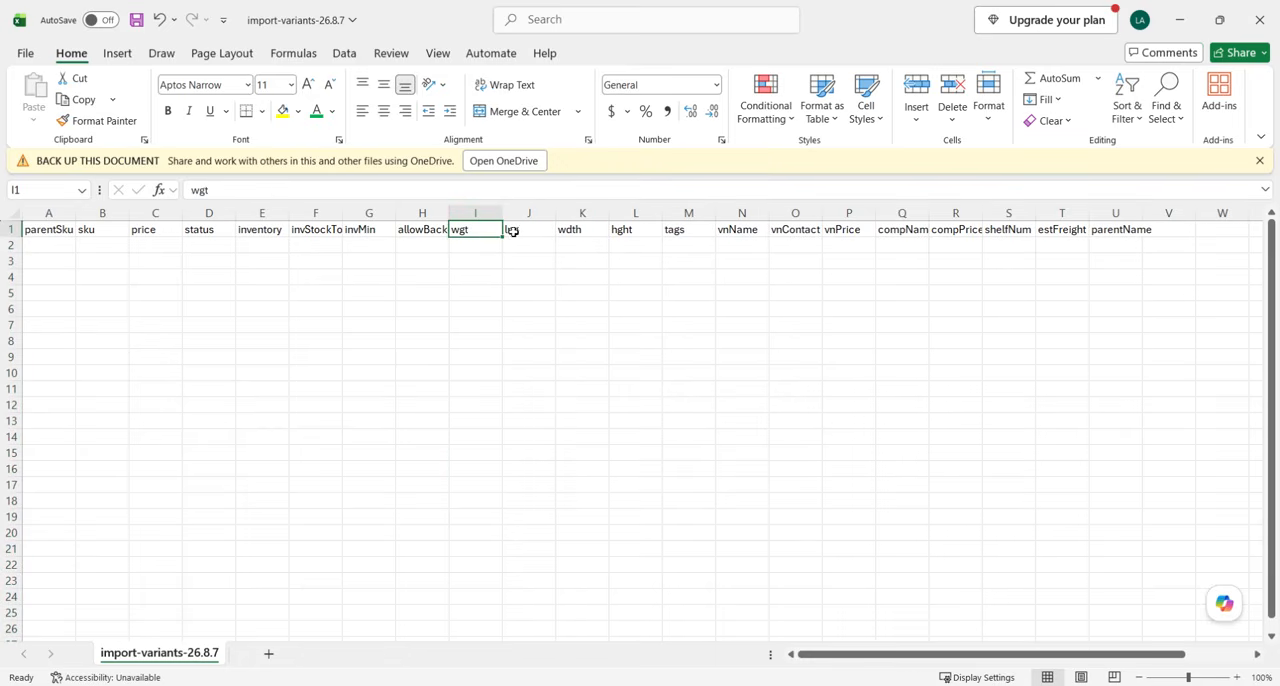
pyautogui.click(530, 230)
pyautogui.click(580, 230)
pyautogui.click(627, 230)
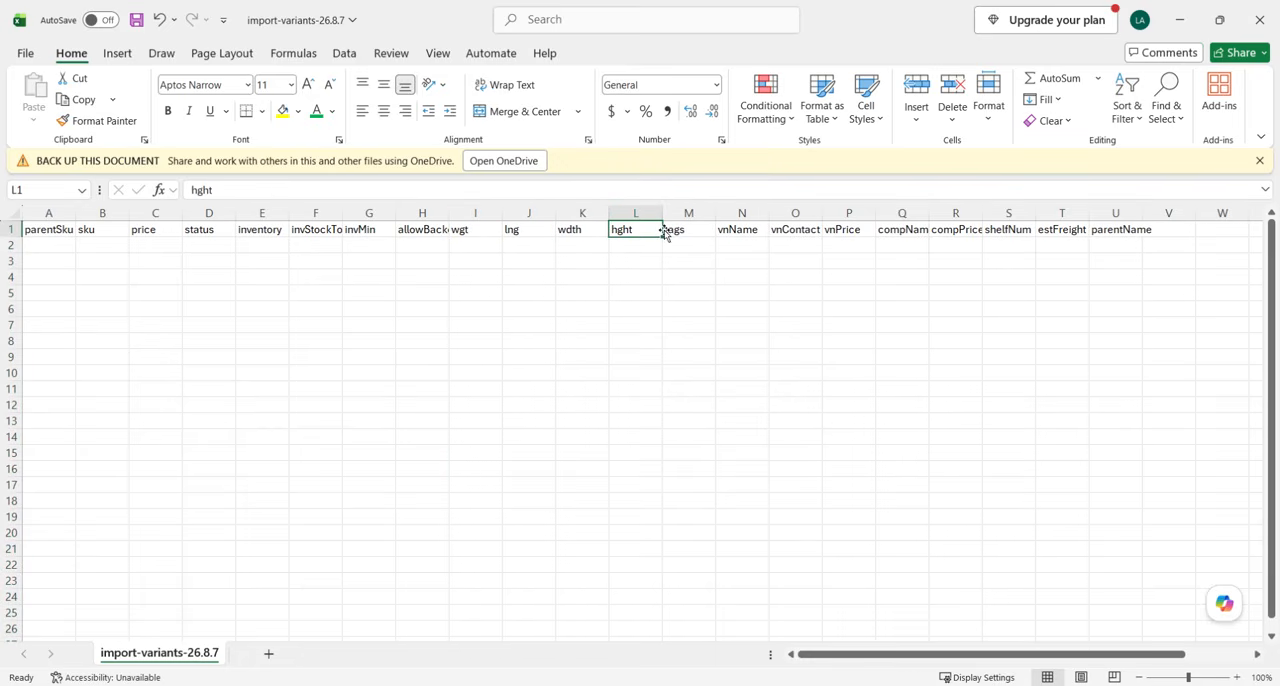
pyautogui.click(690, 213)
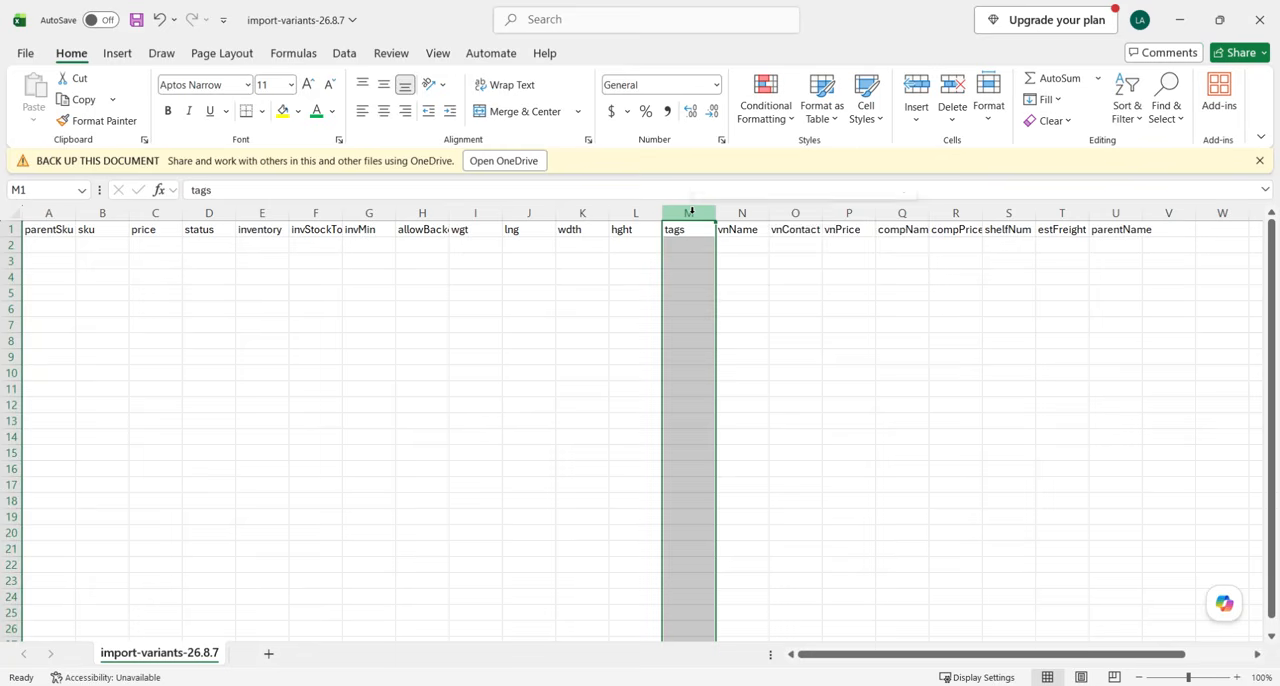
pyautogui.rightClick(692, 213)
pyautogui.click(736, 402)
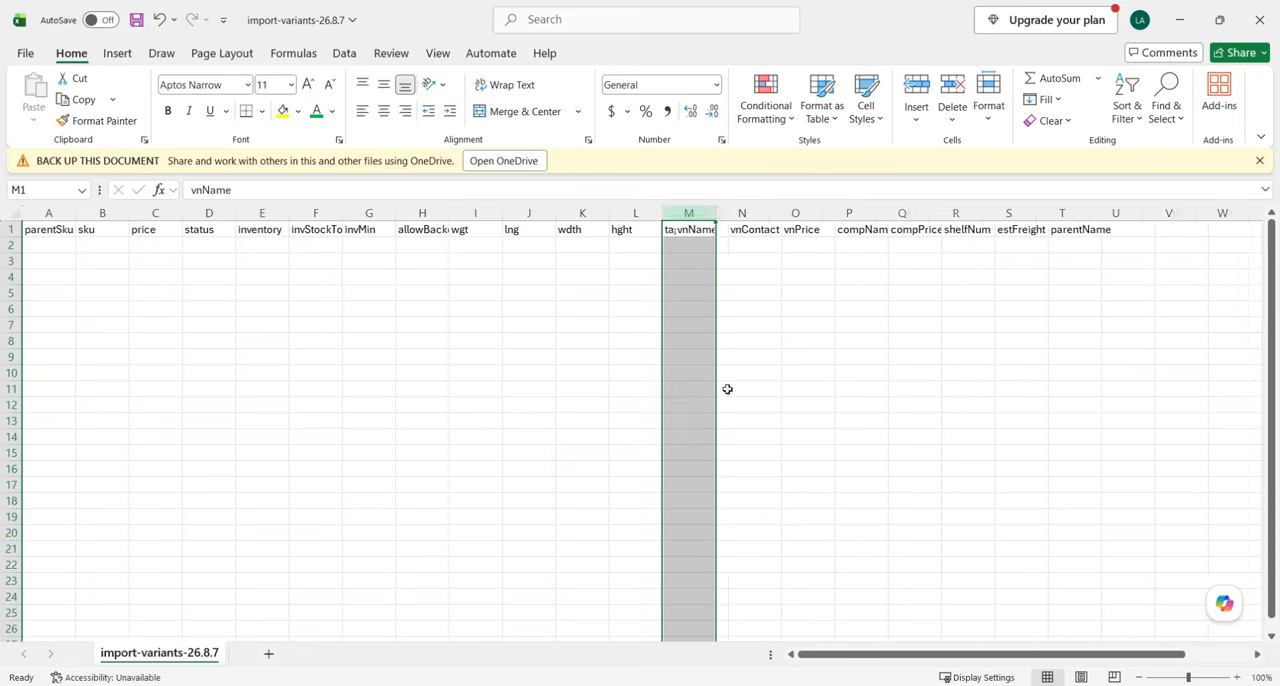
# Delete the parentName column at the end of the header row, keeping the vendor, competitor, shelfNum and estFreight columns.
pyautogui.click(697, 230)
pyautogui.click(740, 230)
pyautogui.click(795, 231)
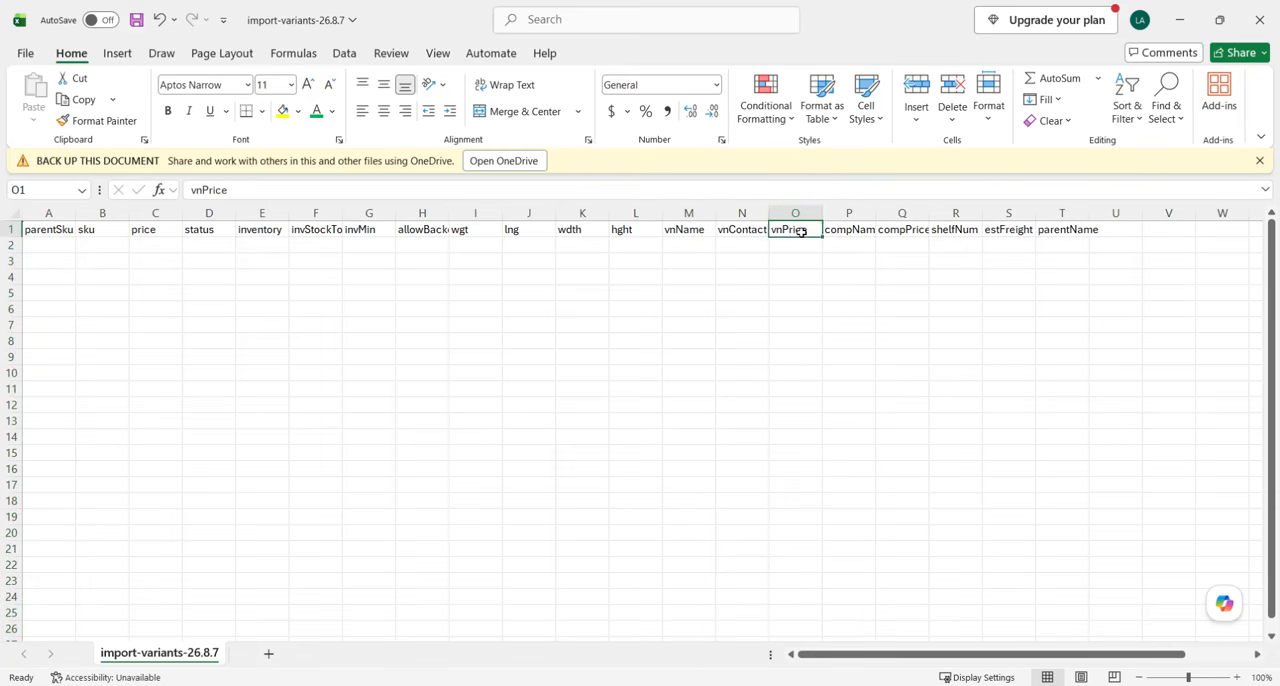
pyautogui.click(853, 232)
pyautogui.click(907, 231)
pyautogui.click(955, 231)
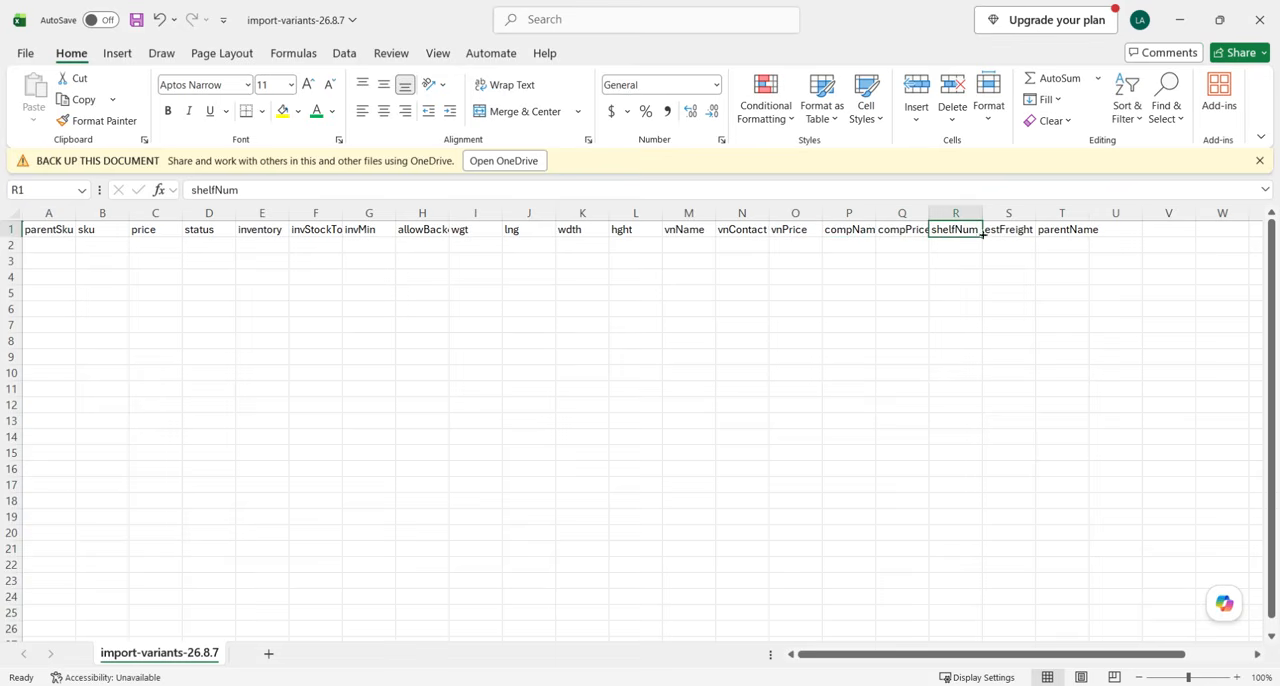
pyautogui.click(1000, 231)
pyautogui.click(1058, 230)
pyautogui.rightClick(1062, 213)
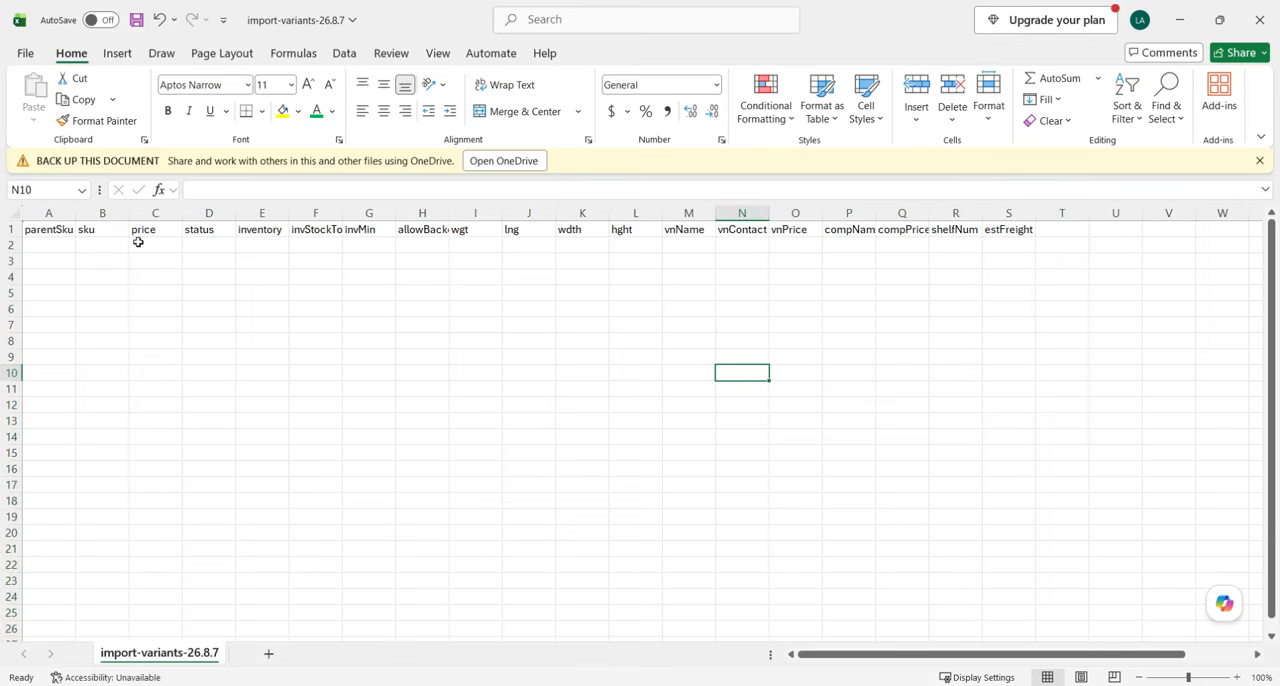
pyautogui.click(11, 229)
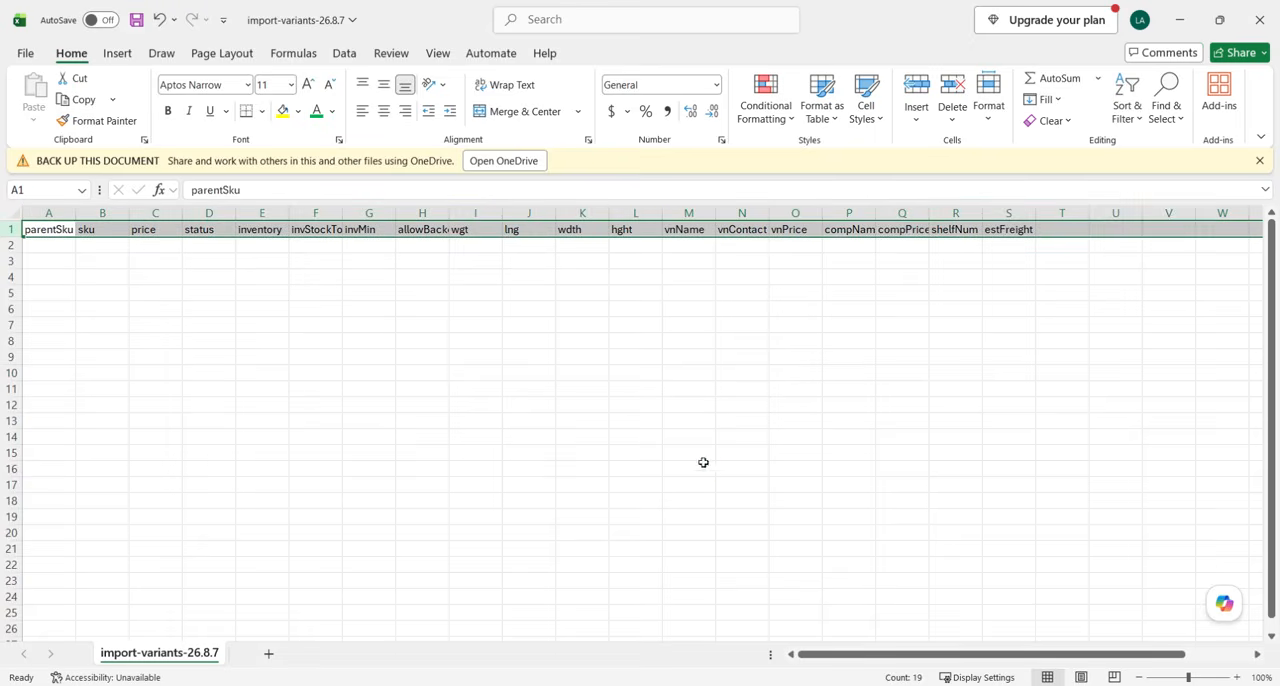
pyautogui.moveTo(703, 463); pyautogui.dragTo(700, 452)
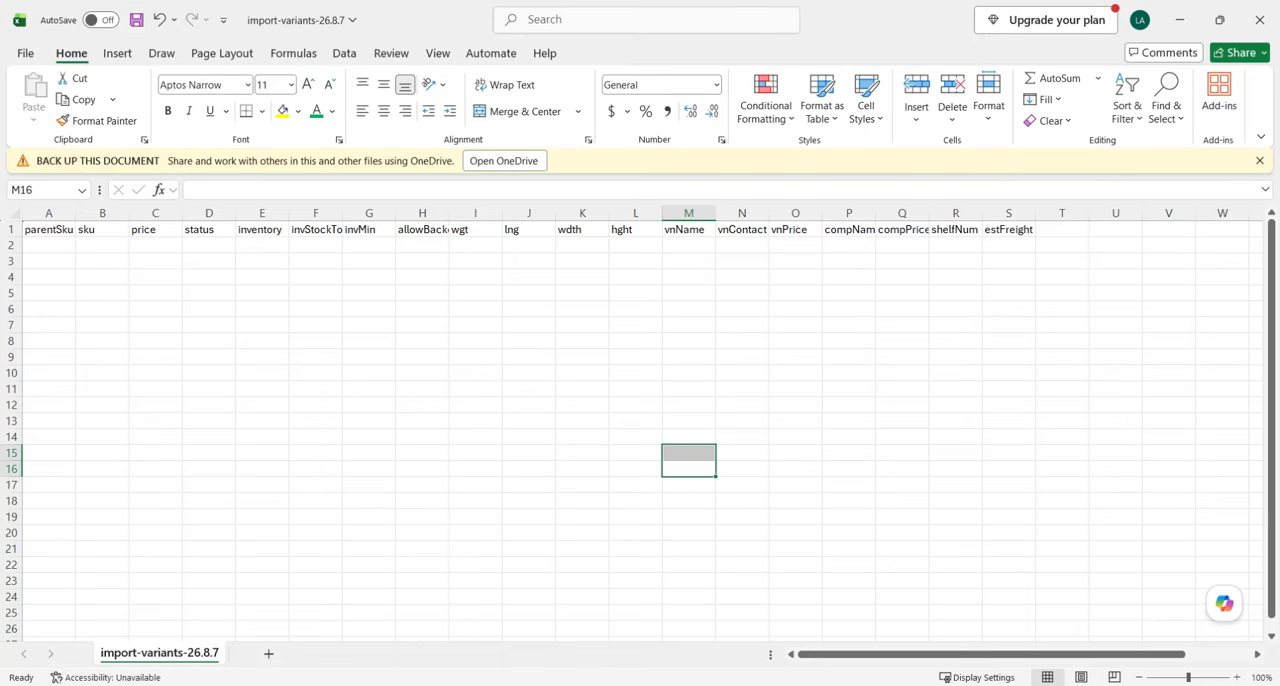
# Arrange the variants import file side by side with the order form workbook showing its Order sheet.
pyautogui.moveTo(858, 32); pyautogui.dragTo(1, 180)
pyautogui.click(800, 160)
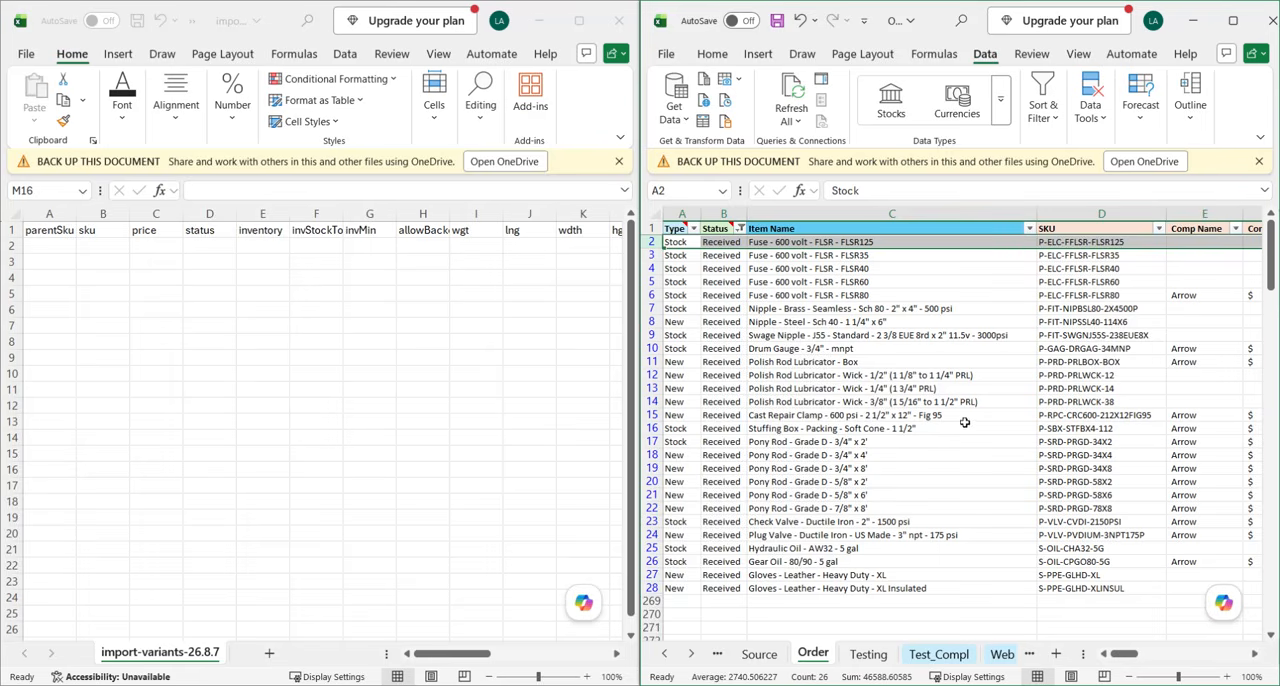
pyautogui.click(929, 390)
# Copy all SKUs of the filtered Received items from the Order sheet into the import file's sku column, starting at B2.
pyautogui.moveTo(1100, 243); pyautogui.dragTo(1102, 582)
pyautogui.hotkey('ctrl', 'c')
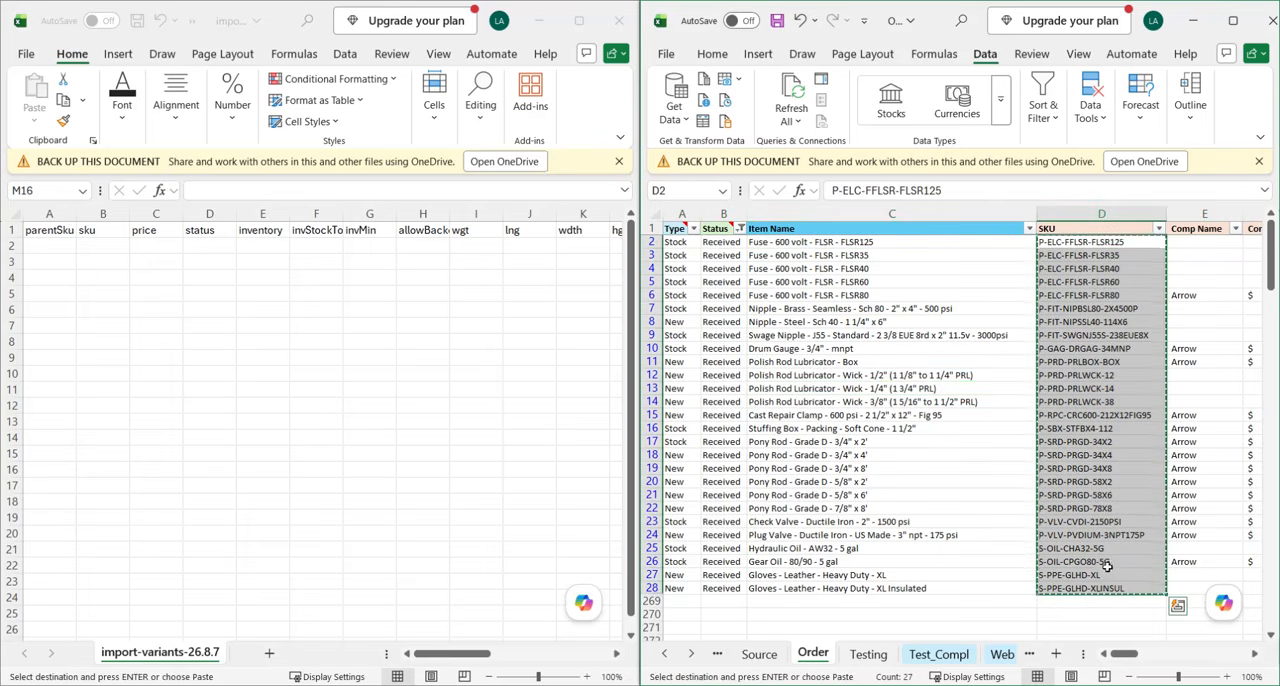
pyautogui.click(197, 328)
pyautogui.click(114, 249)
pyautogui.hotkey('ctrl', 'v')
pyautogui.click(262, 357)
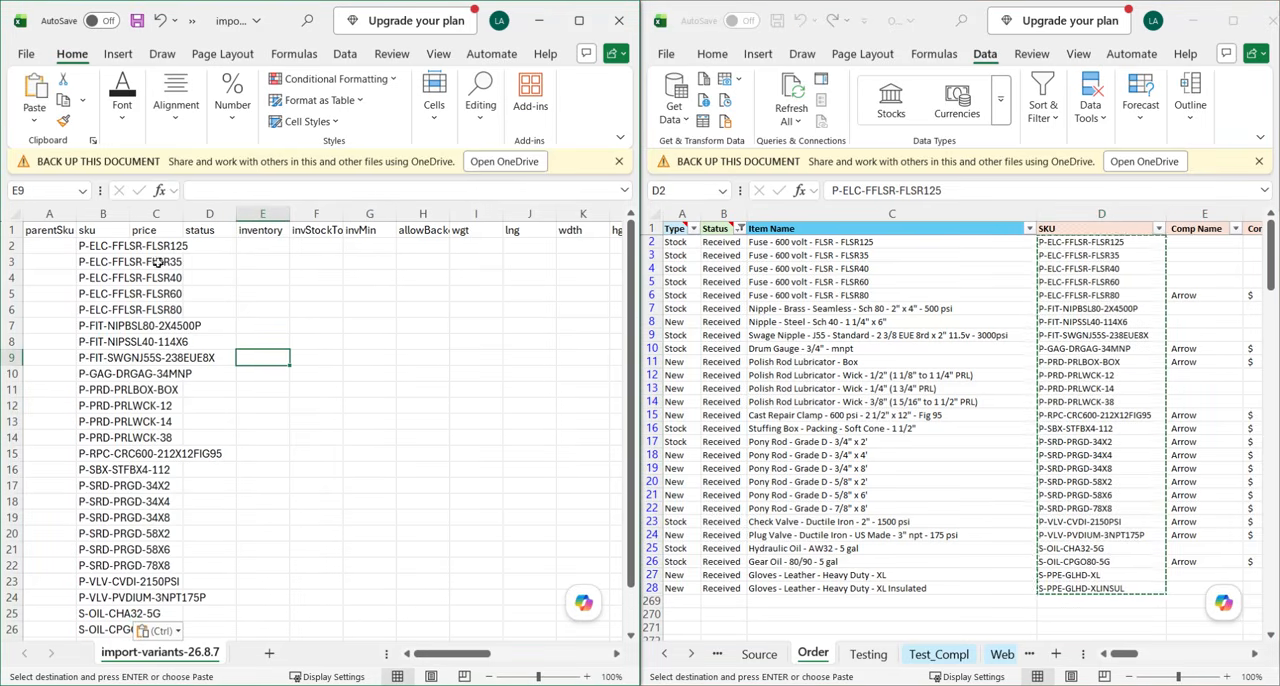
# Fit the widths of the sku and parentSku columns in the import file to their contents.
pyautogui.doubleClick(129, 214)
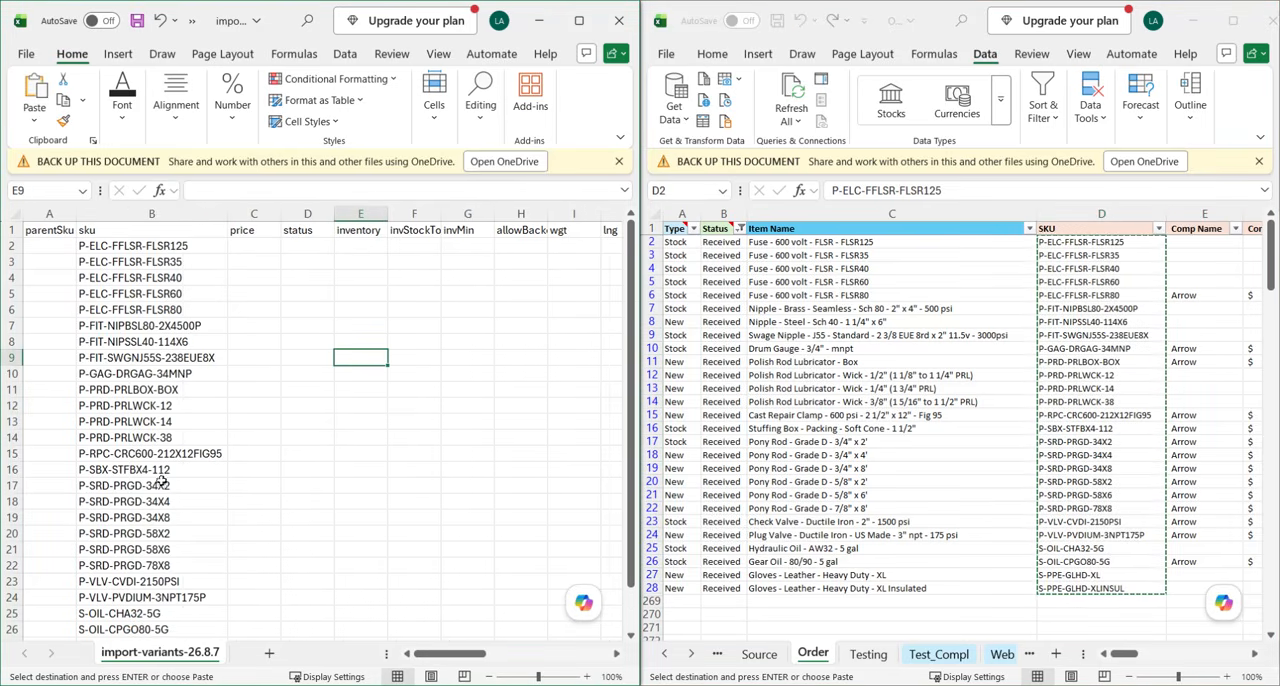
pyautogui.scroll(-2, 275, 537)
pyautogui.scroll(2, 249, 403)
pyautogui.doubleClick(77, 214)
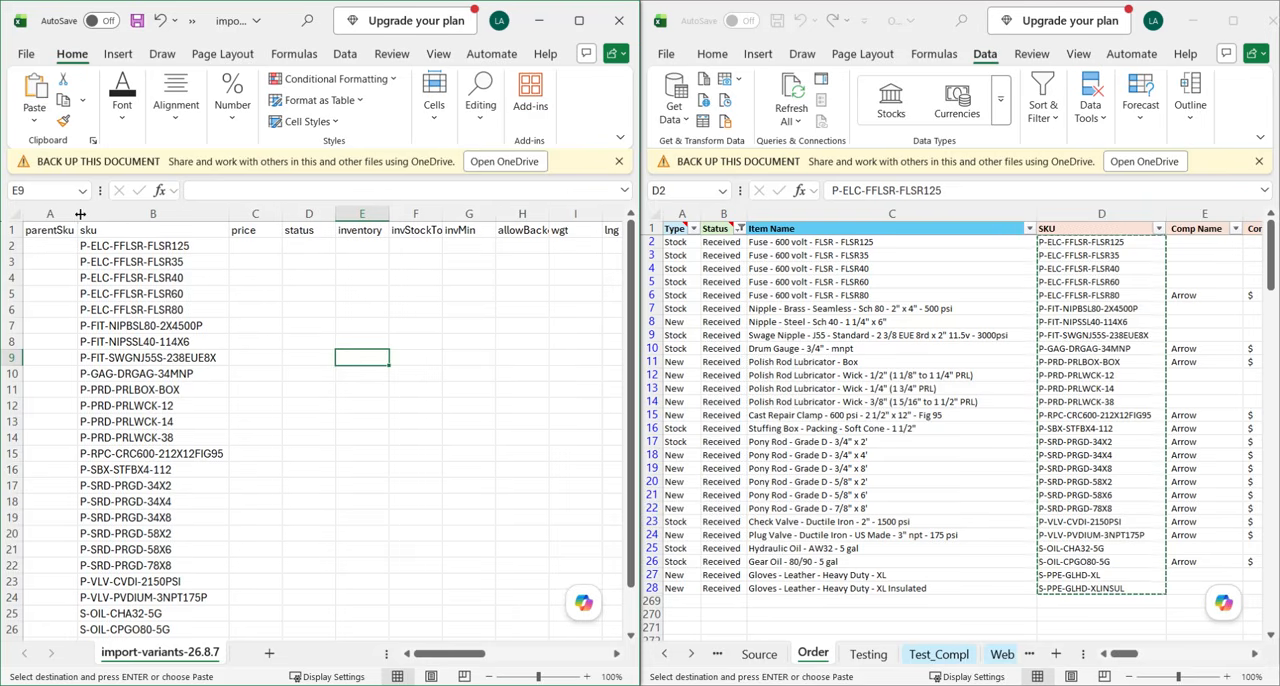
pyautogui.click(1025, 354)
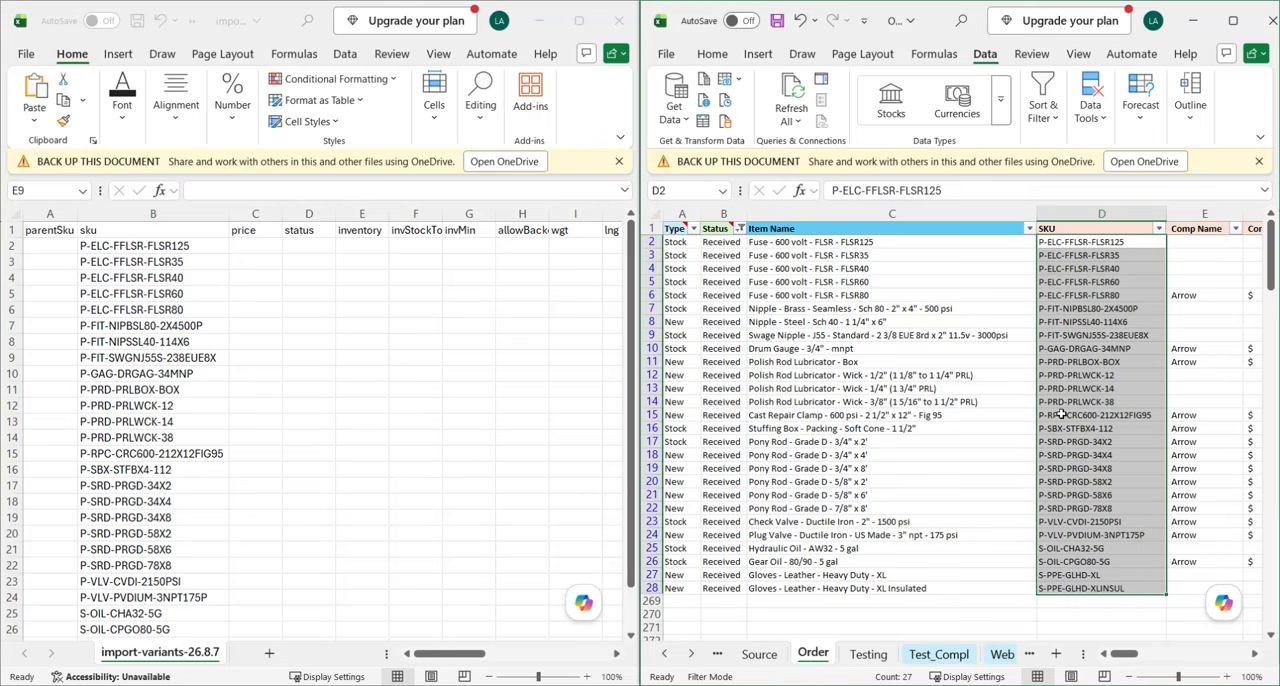
# Examine how the SKU in B2 divides into its parent part P-ELC-FFLSR and its variant part FLSR125.
pyautogui.click(46, 220)
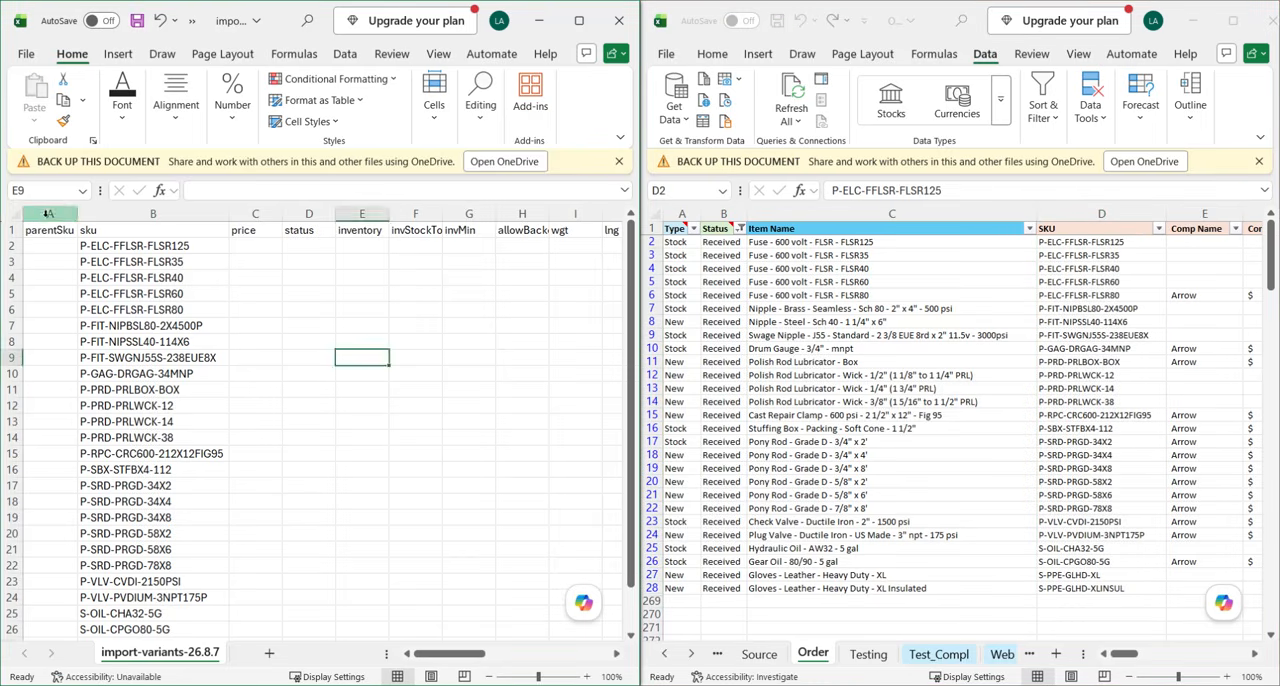
pyautogui.click(137, 232)
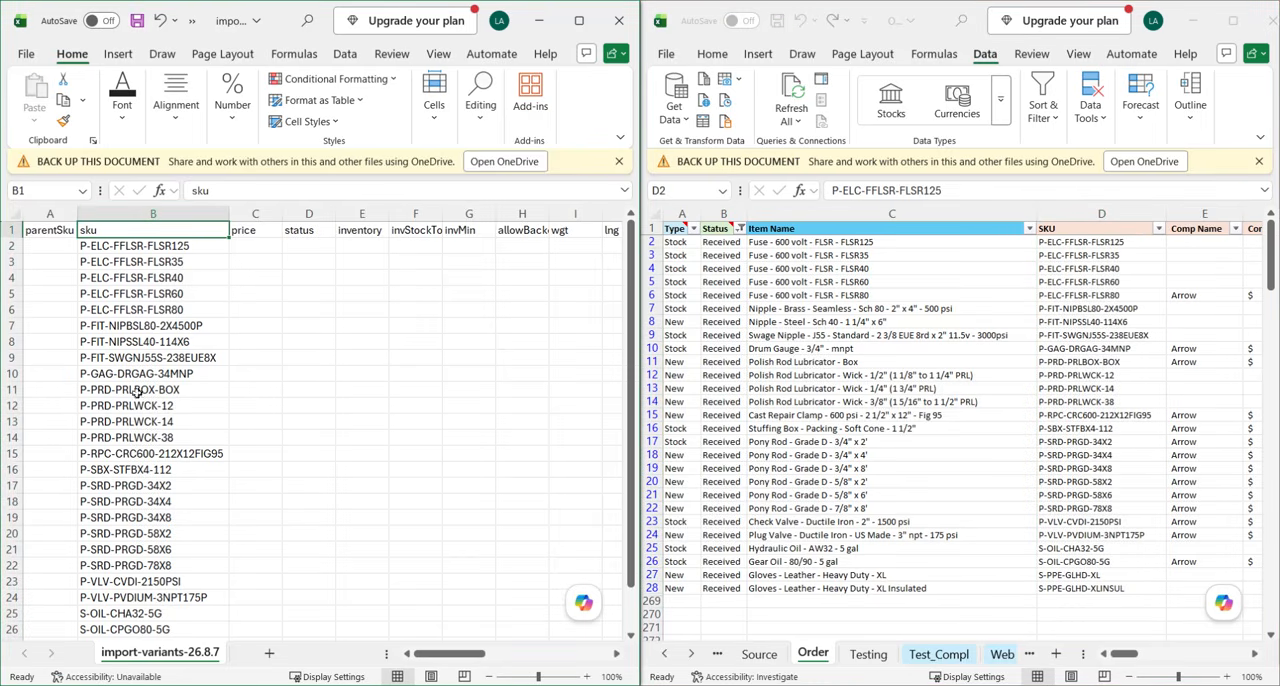
pyautogui.click(130, 248)
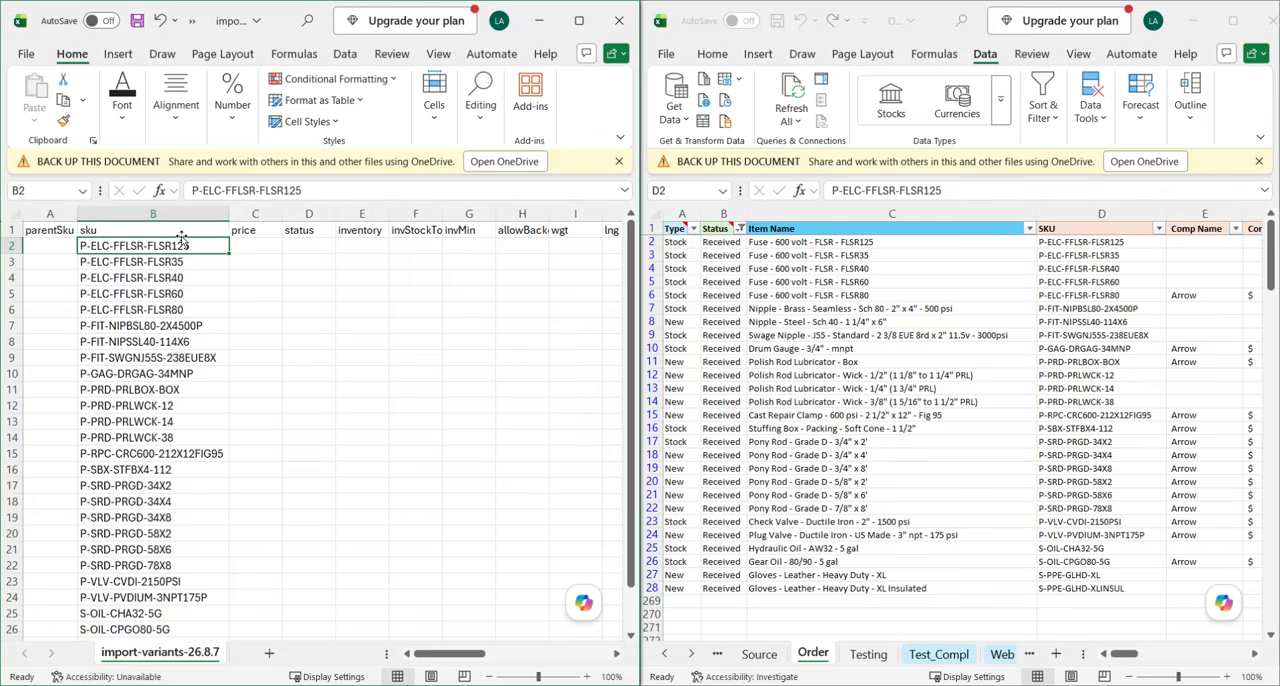
pyautogui.moveTo(256, 190); pyautogui.dragTo(192, 190)
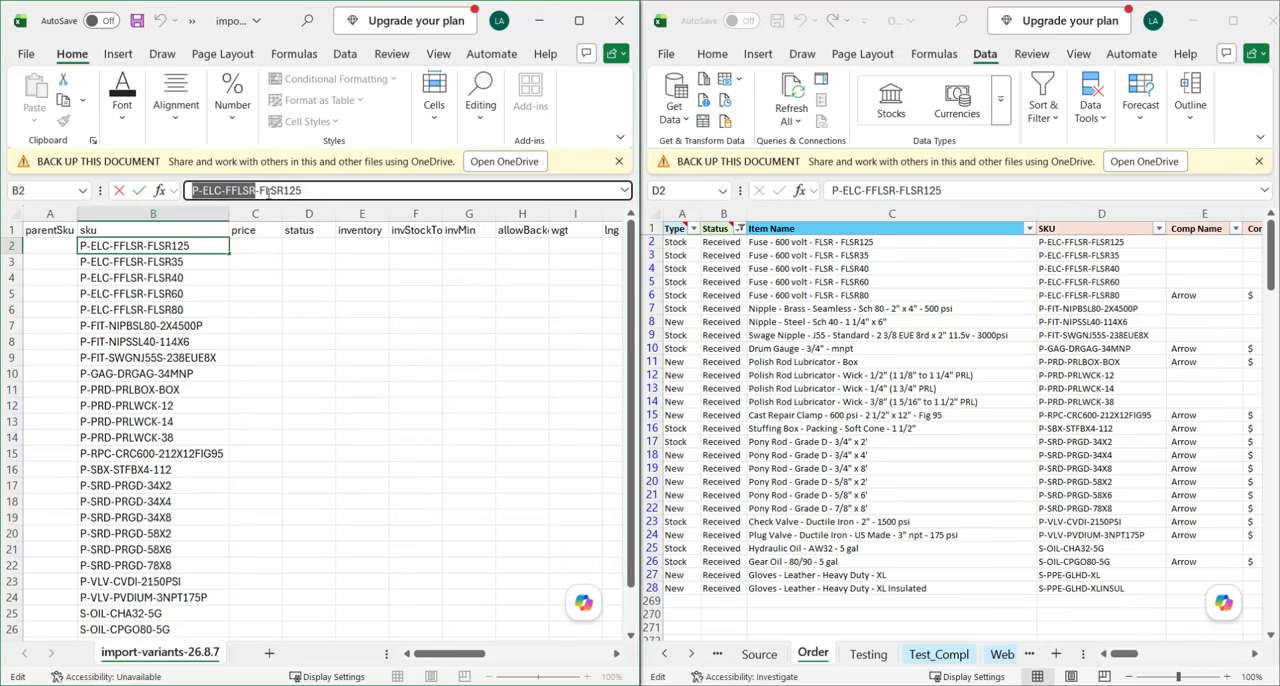
pyautogui.moveTo(304, 192); pyautogui.dragTo(257, 192)
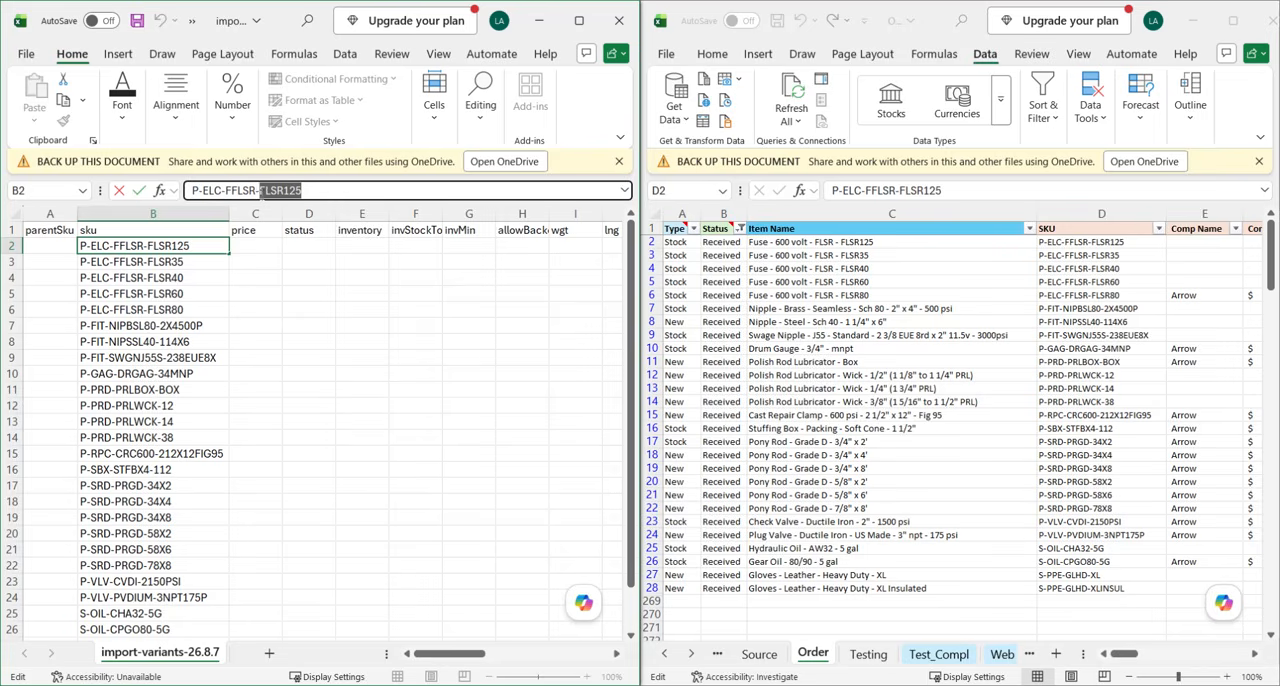
pyautogui.click(160, 343)
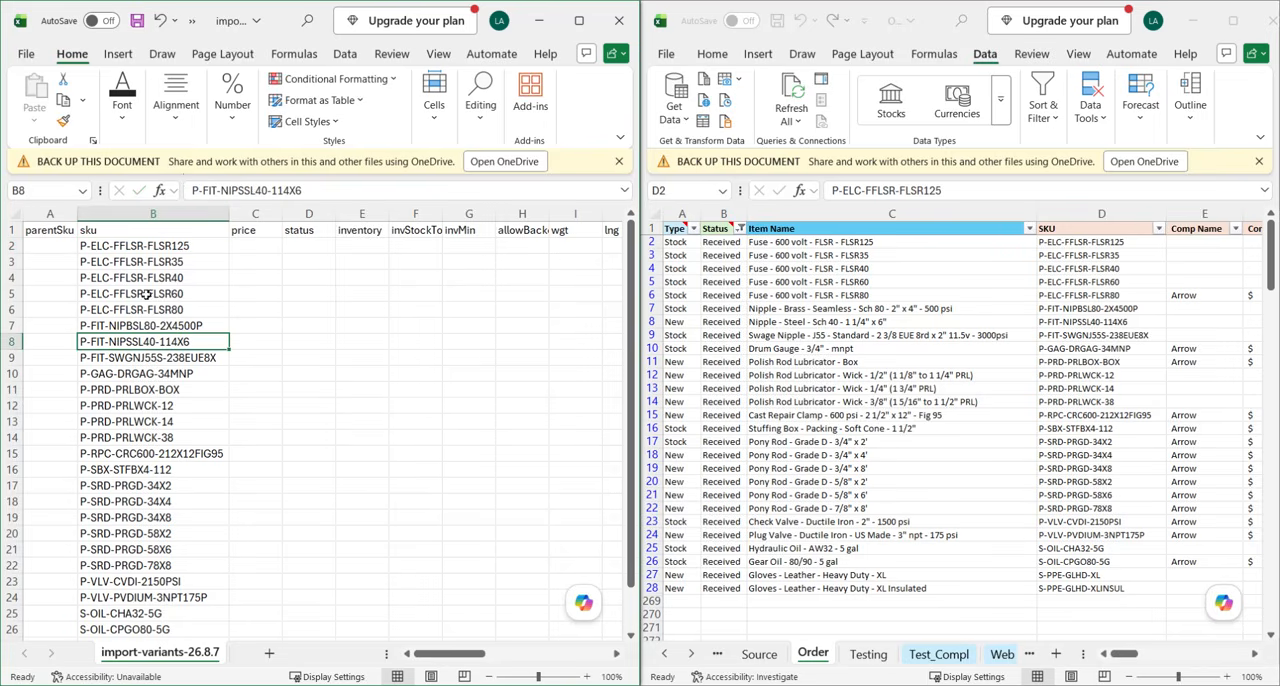
pyautogui.click(120, 248)
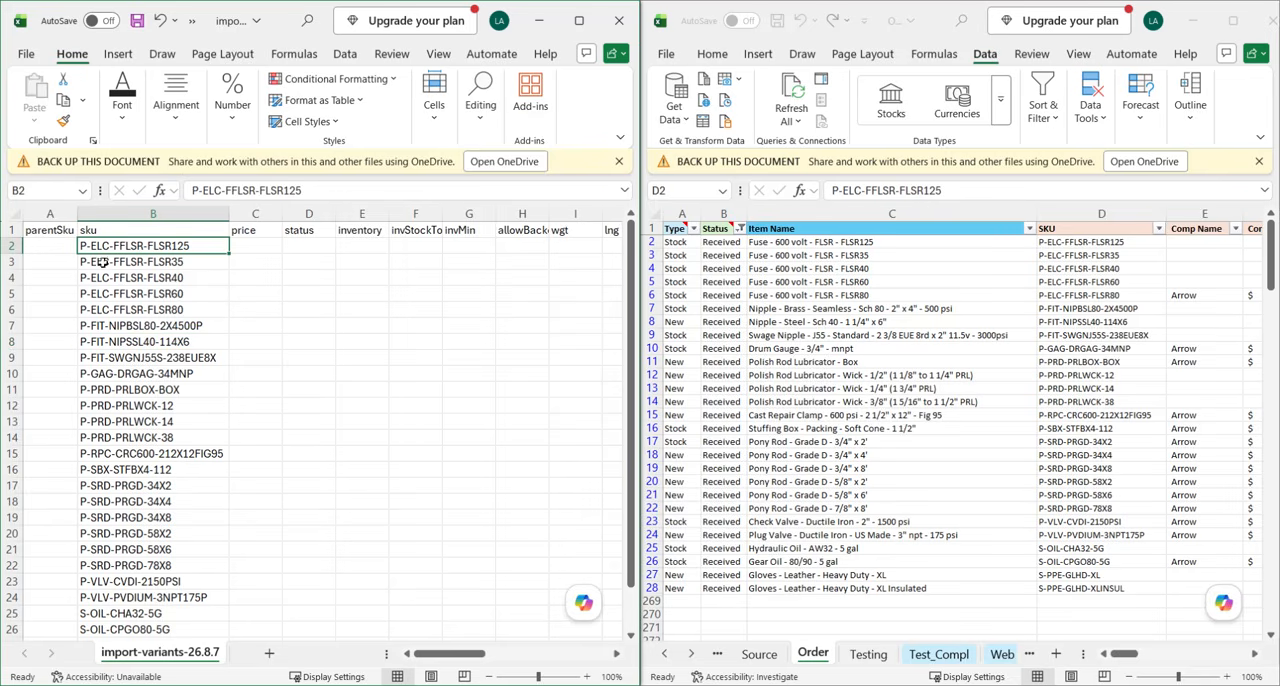
pyautogui.click(250, 374)
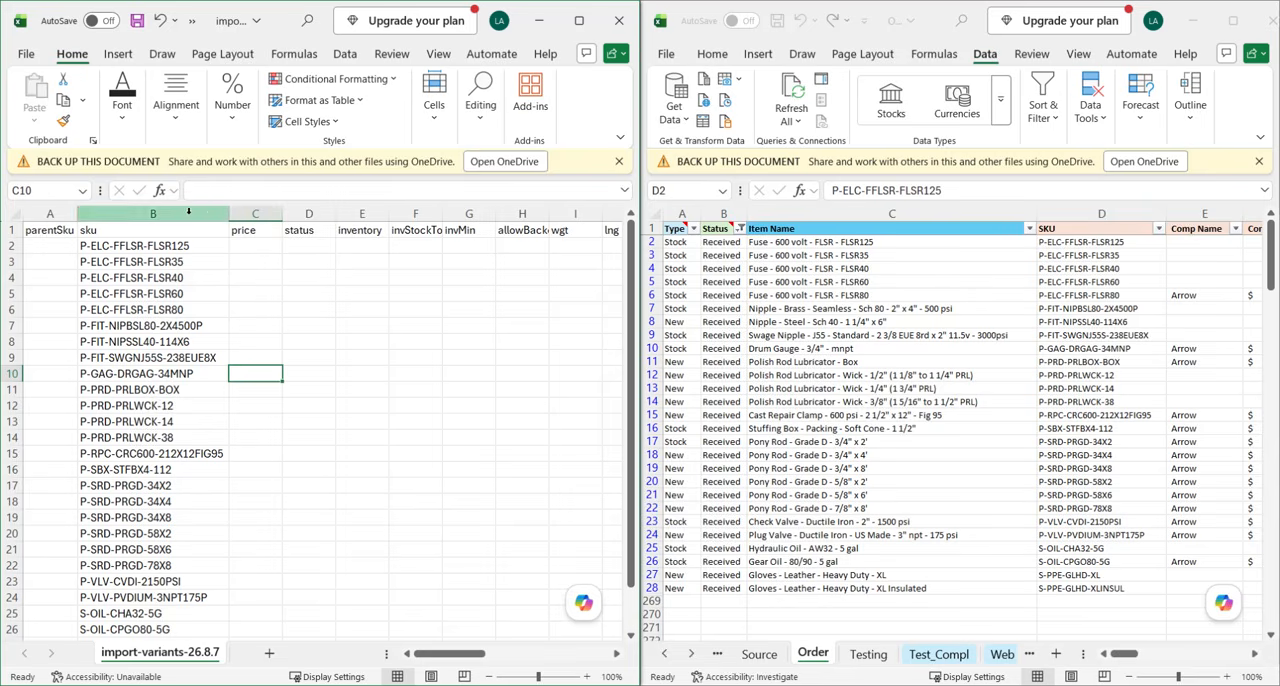
# Insert five blank columns between the sku and price columns of the import file.
pyautogui.moveTo(244, 211); pyautogui.dragTo(466, 214)
pyautogui.rightClick(371, 312)
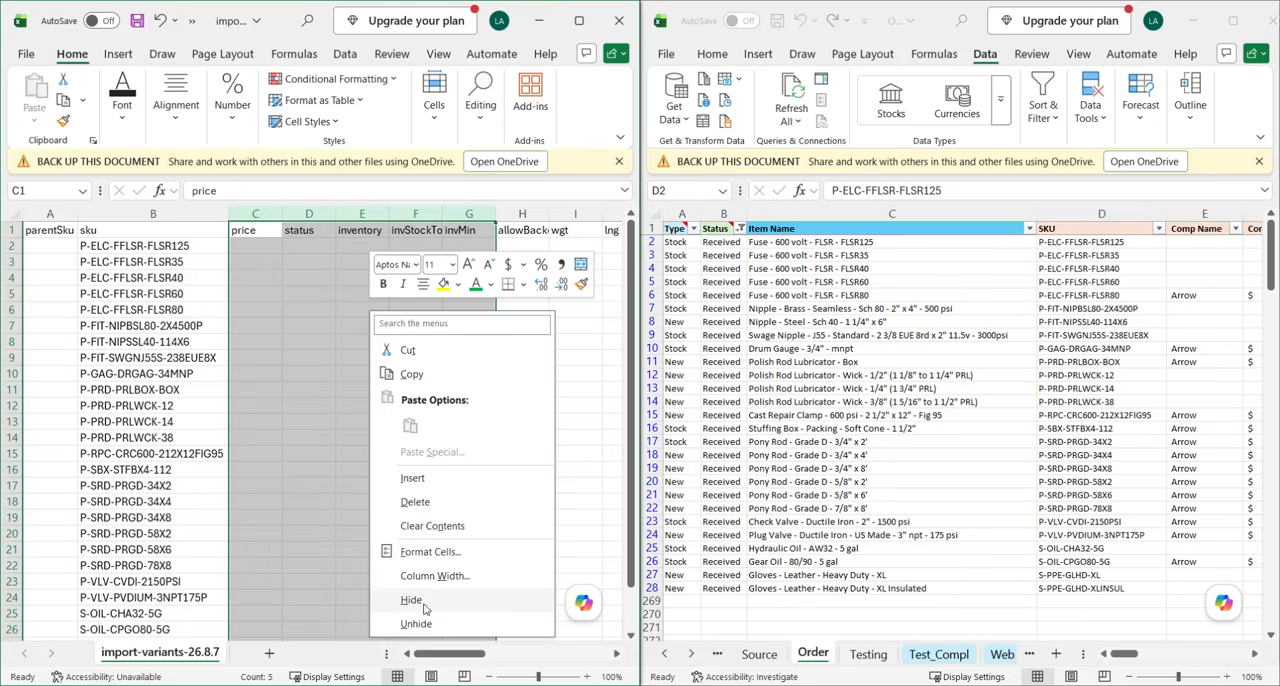
pyautogui.click(418, 500)
pyautogui.click(318, 433)
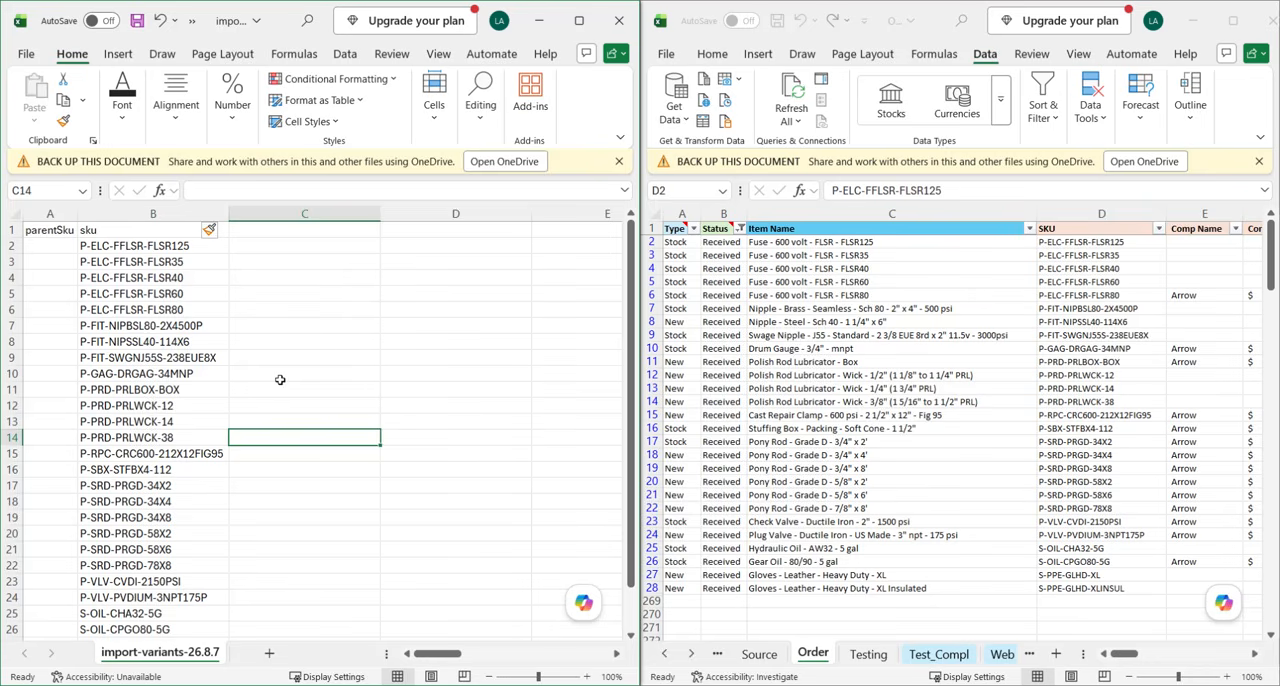
# Narrow the five blank columns C to G so that they share one smaller width.
pyautogui.moveTo(332, 214); pyautogui.dragTo(280, 210)
pyautogui.hscroll(-3, 234, 340)
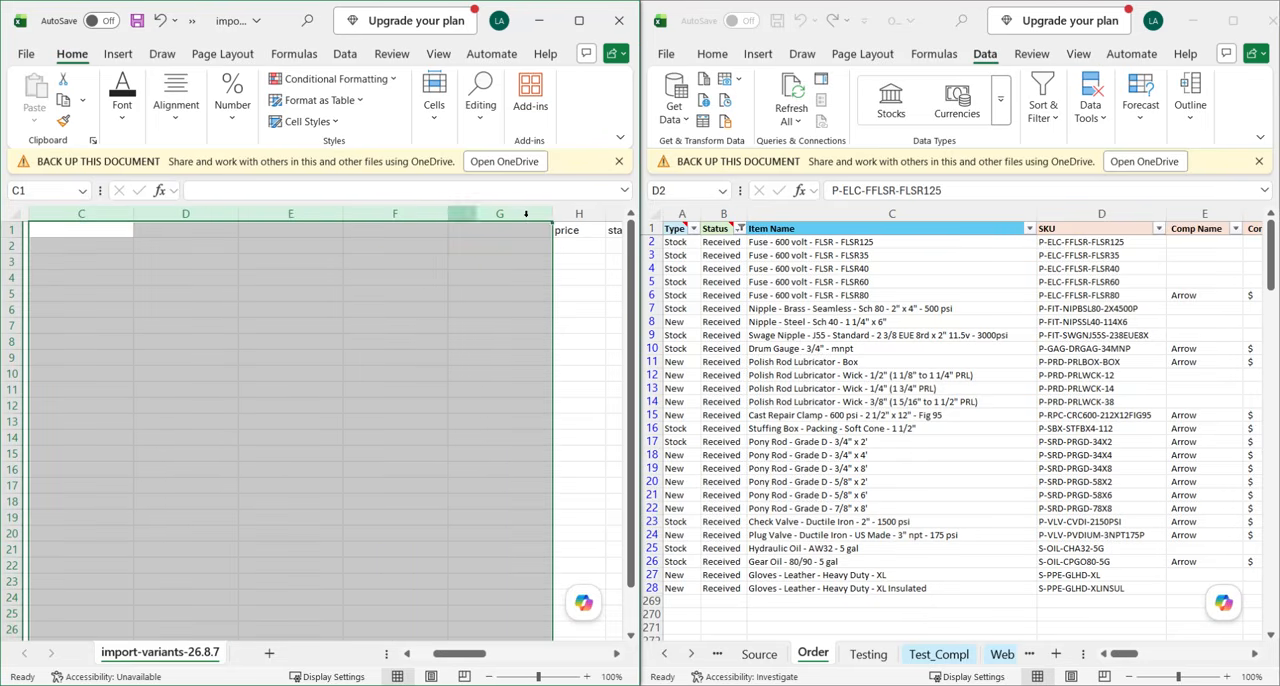
pyautogui.moveTo(551, 212); pyautogui.dragTo(514, 212)
pyautogui.hscroll(-3, 270, 350)
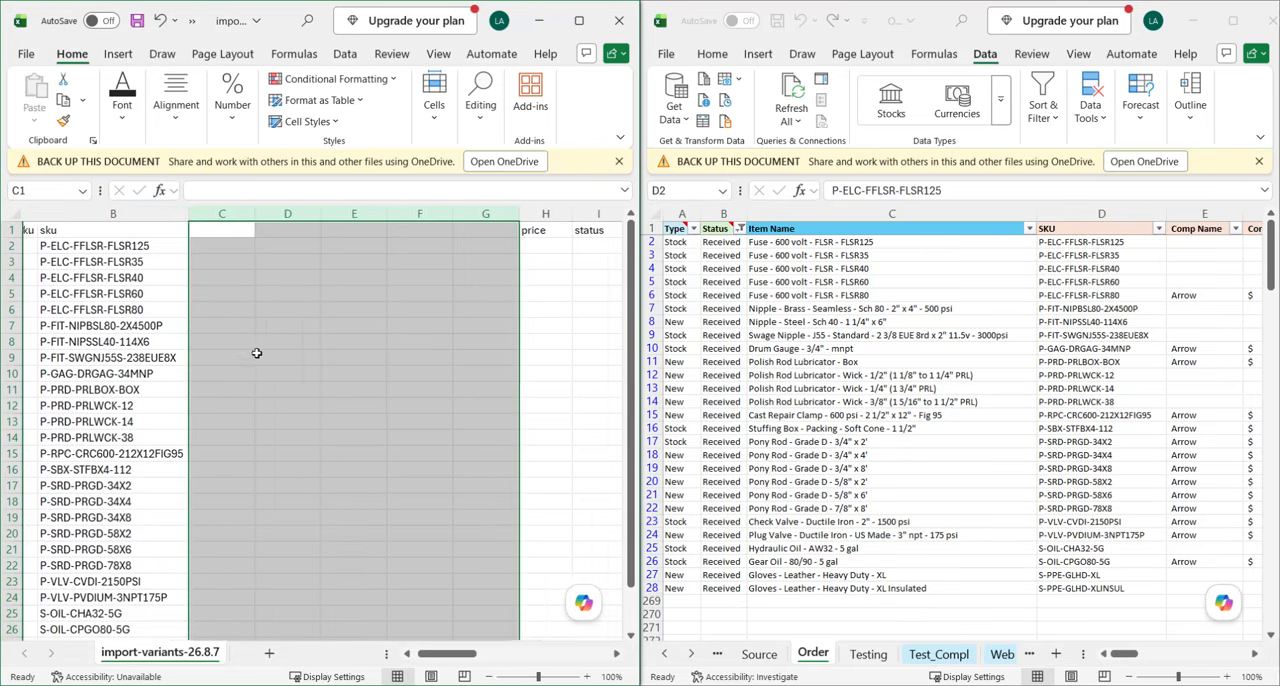
# Copy the whole sku column B into the blank column C of the import file.
pyautogui.hscroll(-2, 256, 353)
pyautogui.click(378, 390)
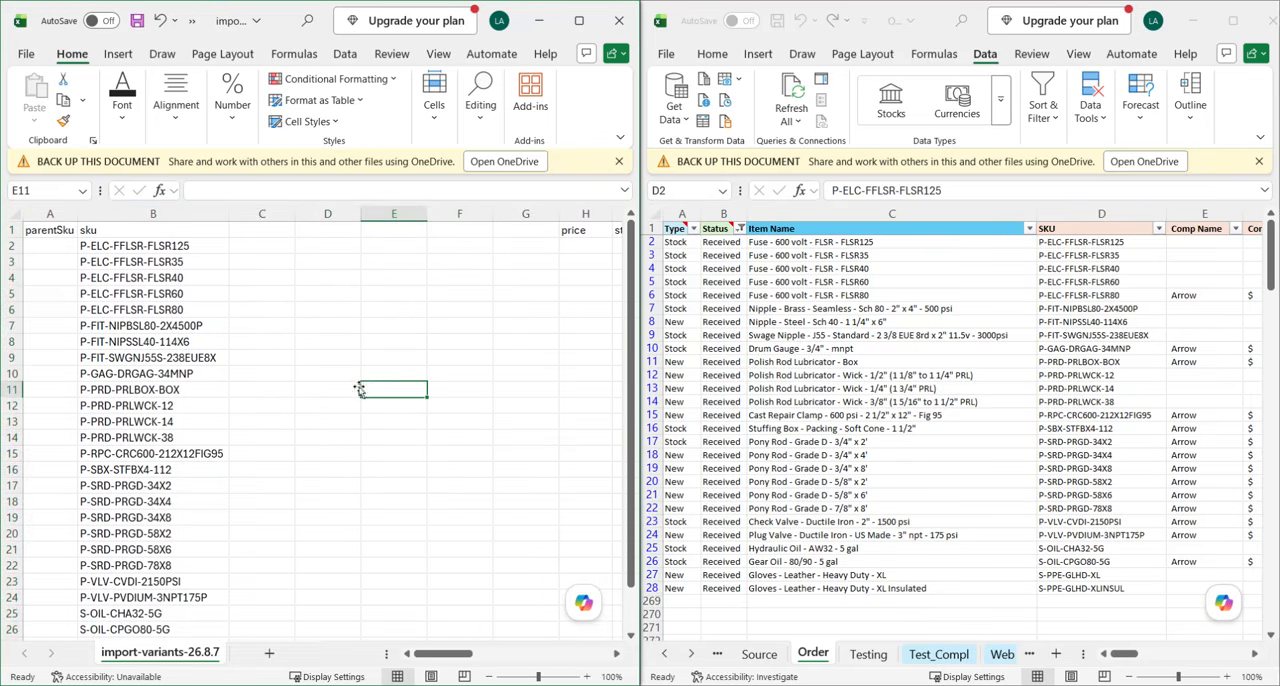
pyautogui.click(126, 214)
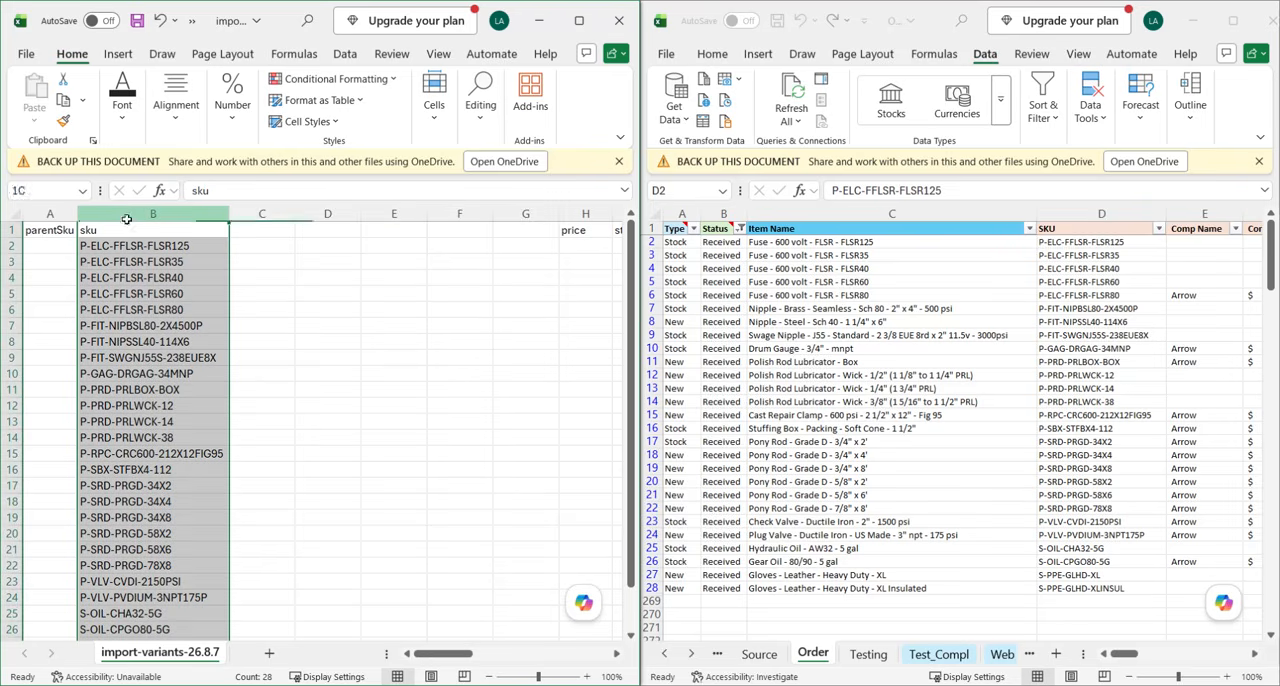
pyautogui.hotkey('ctrl', 'c')
pyautogui.click(262, 214)
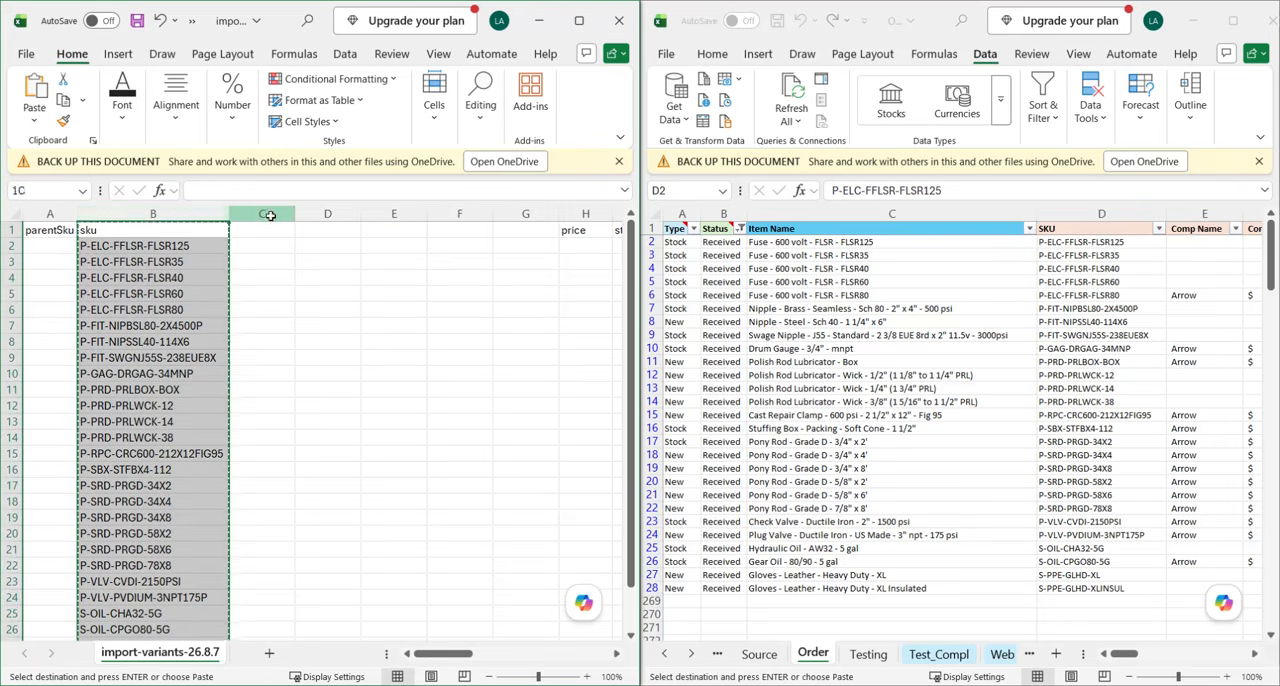
pyautogui.hotkey('ctrl', 'v')
pyautogui.click(415, 354)
pyautogui.press('Escape')
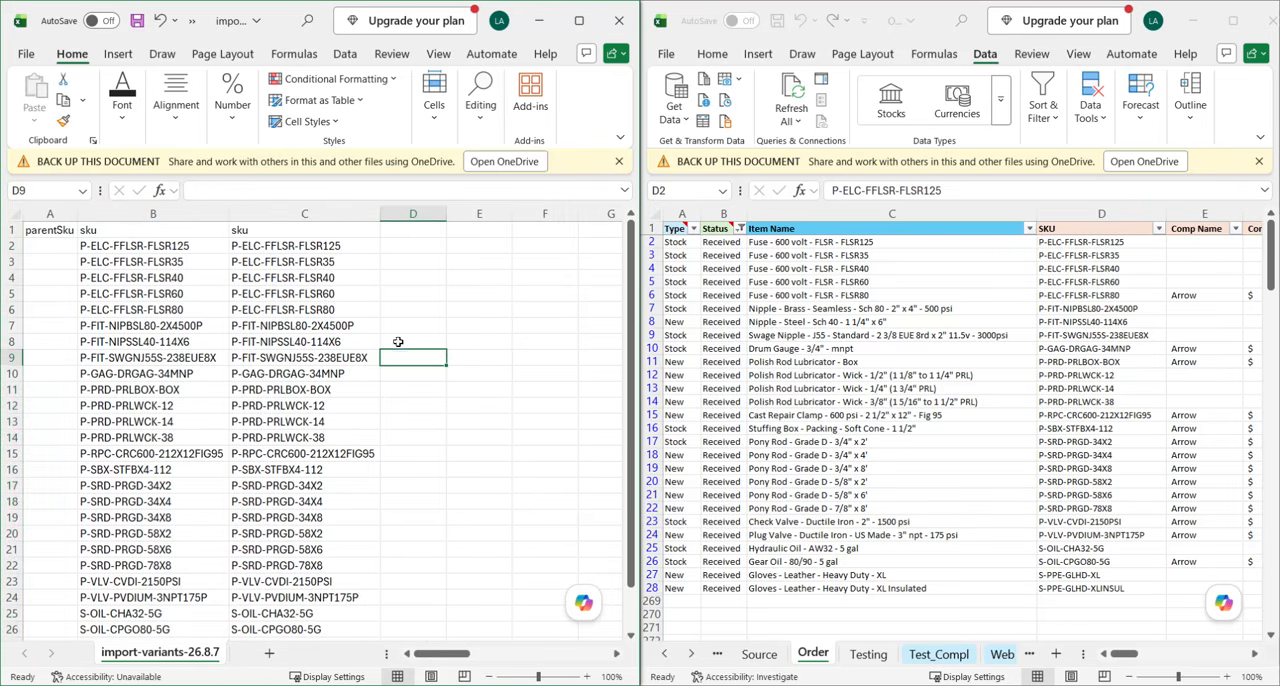
# Split the copied SKUs in column C into separate columns with Text to Columns, using only a hyphen as the delimiter.
pyautogui.click(300, 326)
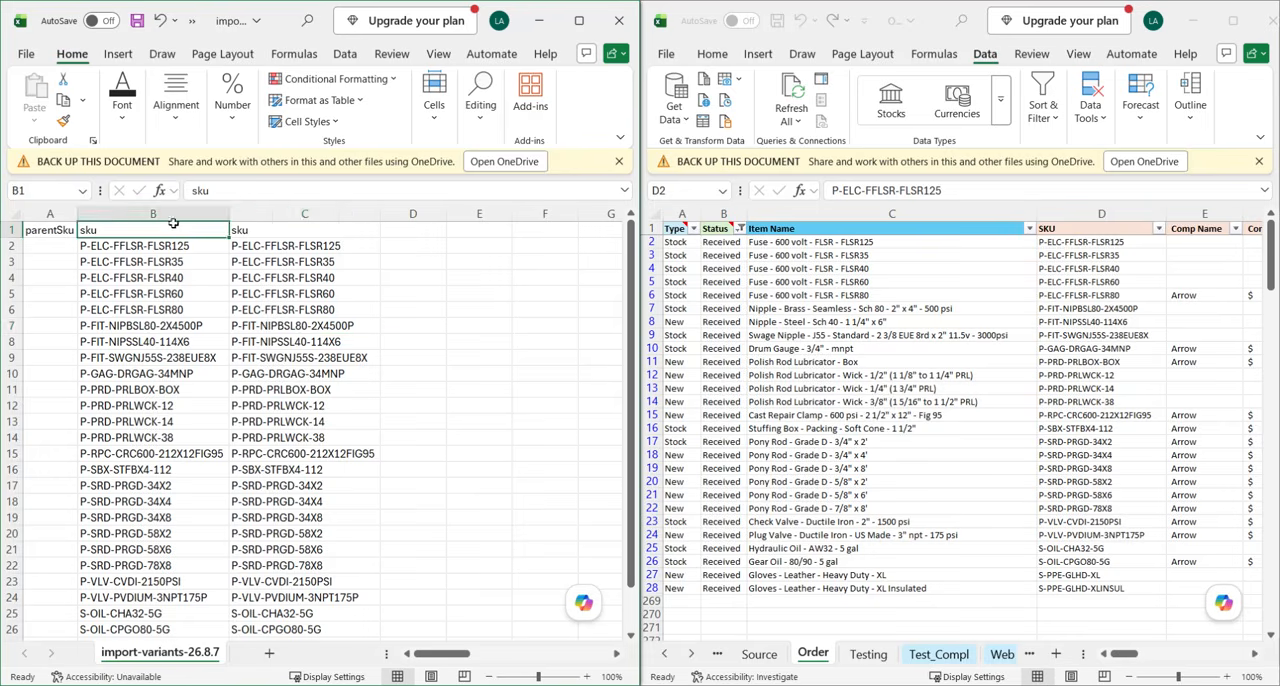
pyautogui.click(302, 214)
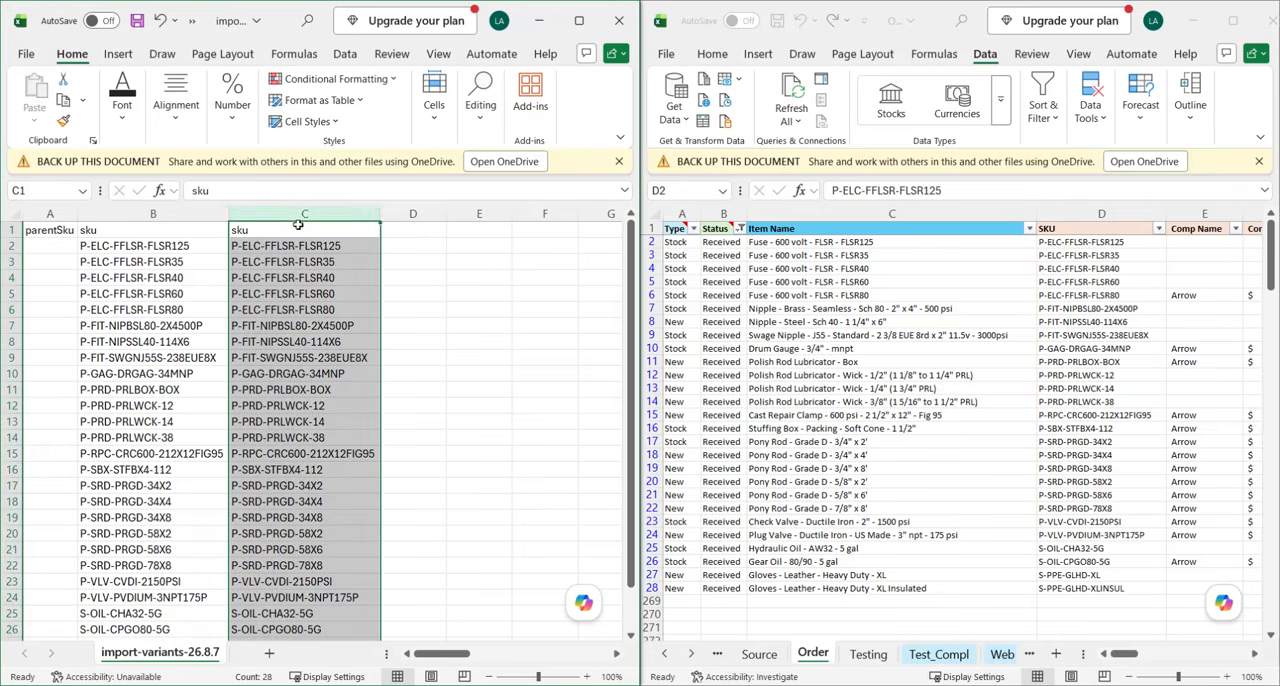
pyautogui.click(130, 216)
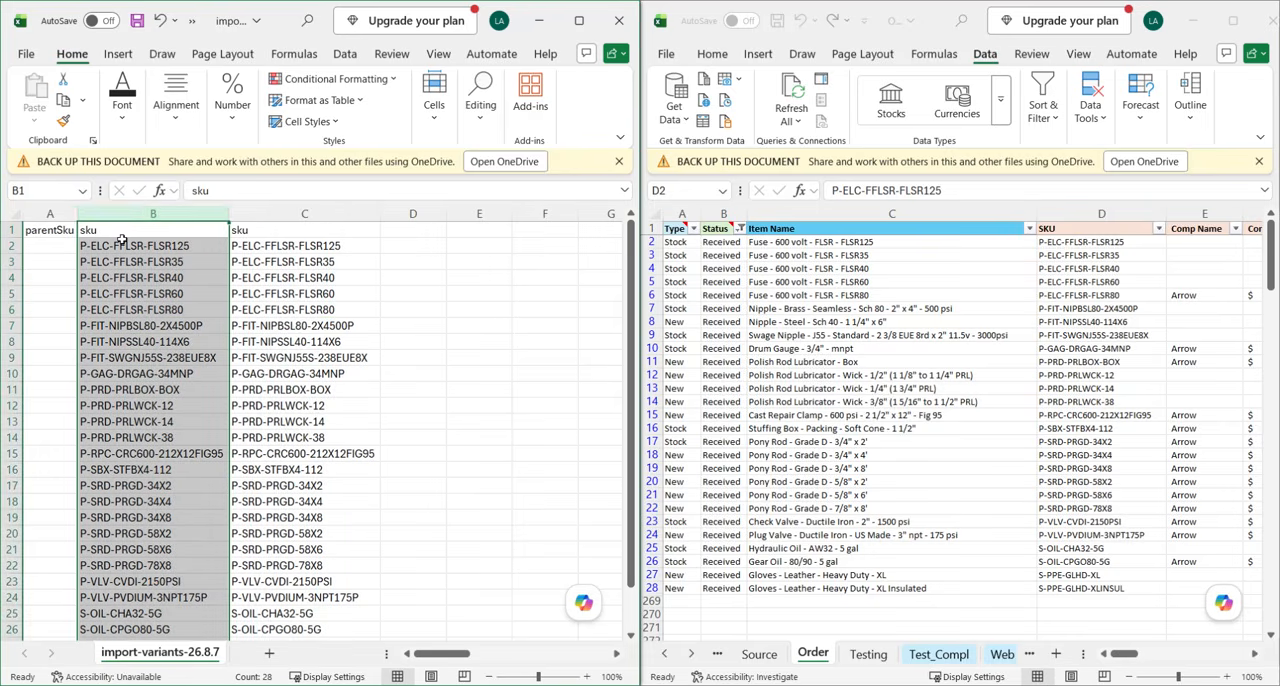
pyautogui.click(310, 207)
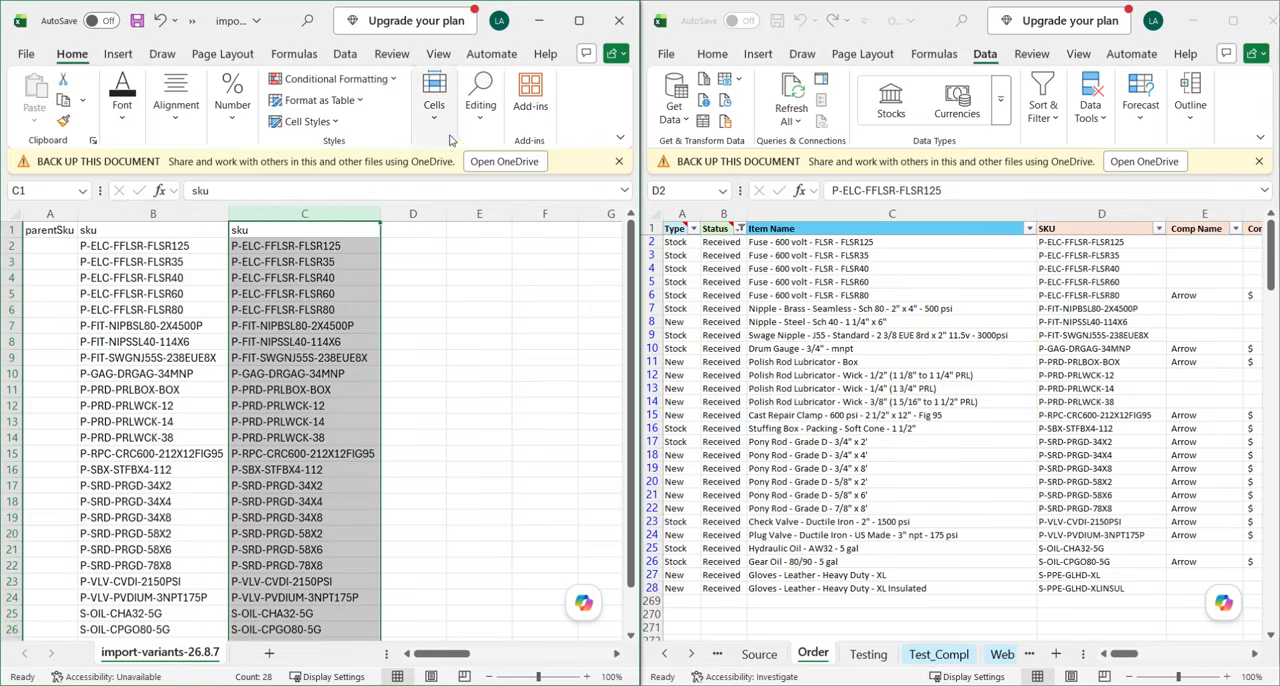
pyautogui.click(345, 54)
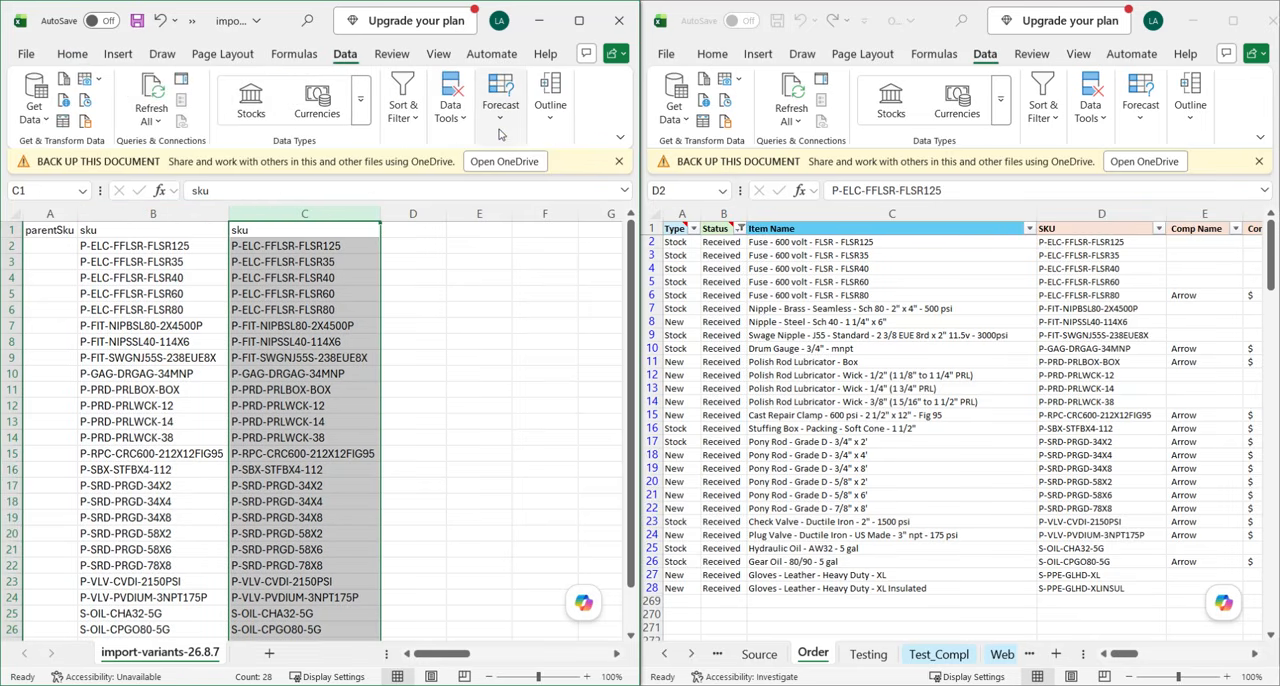
pyautogui.click(457, 126)
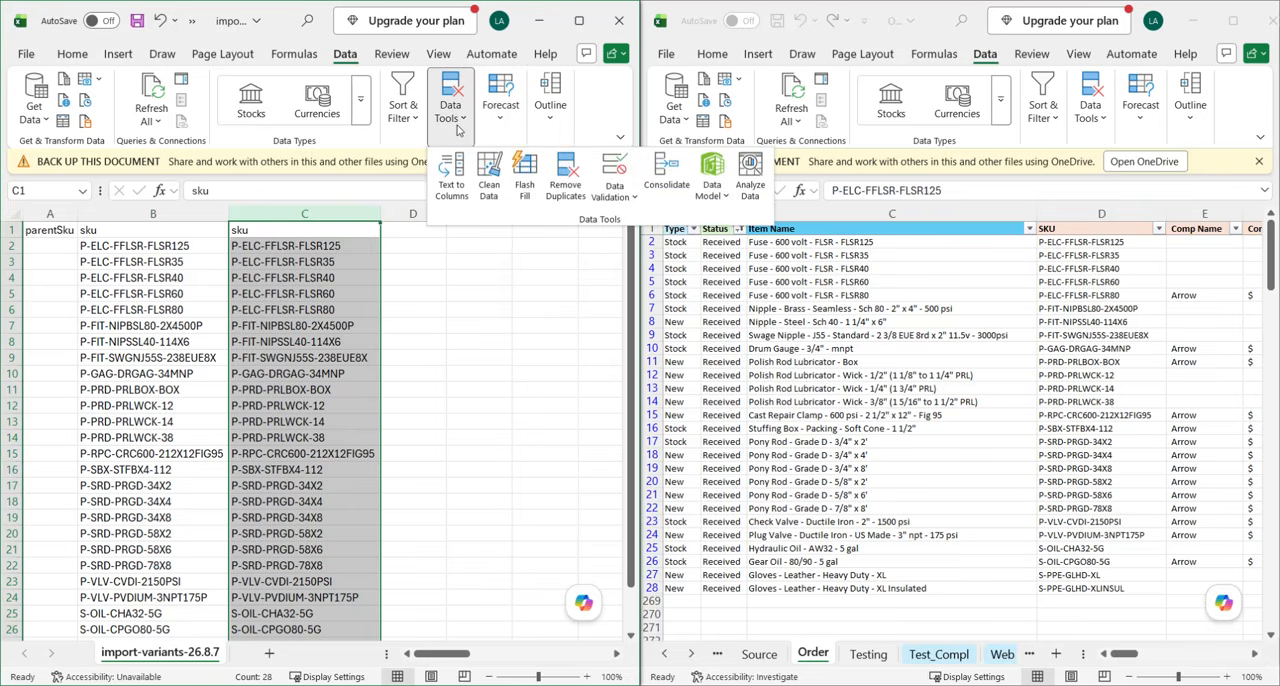
pyautogui.click(451, 180)
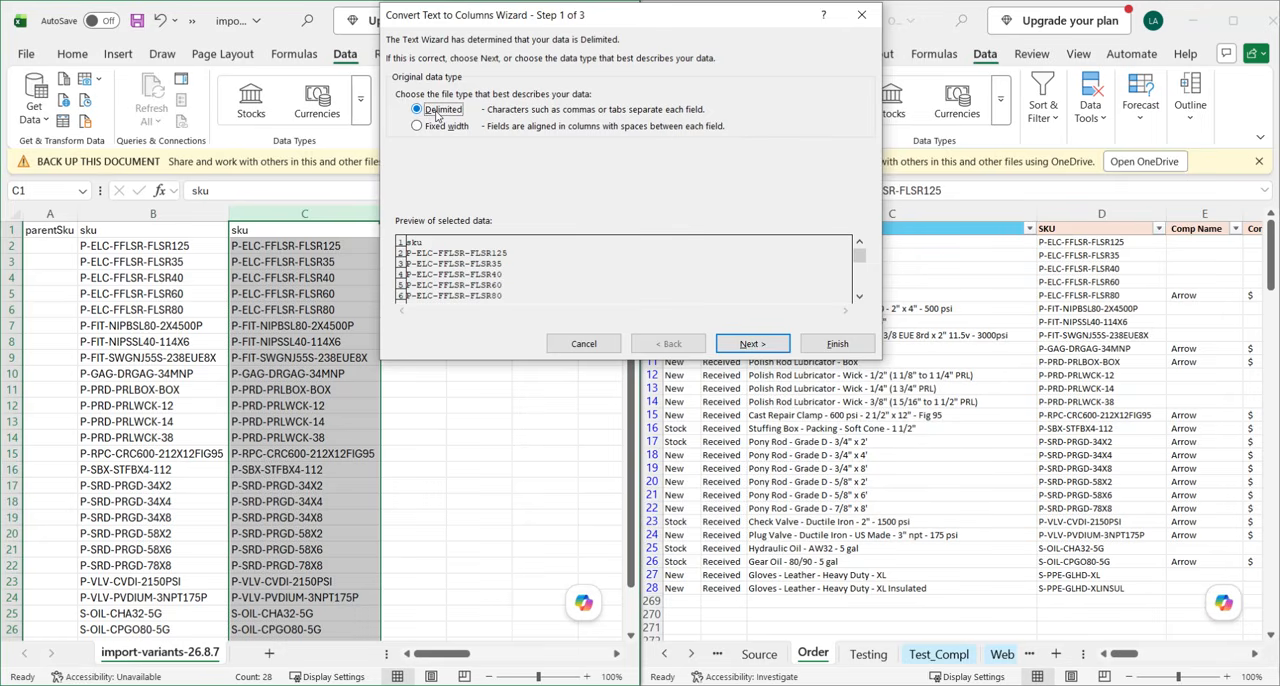
pyautogui.click(748, 344)
pyautogui.click(401, 79)
pyautogui.click(402, 147)
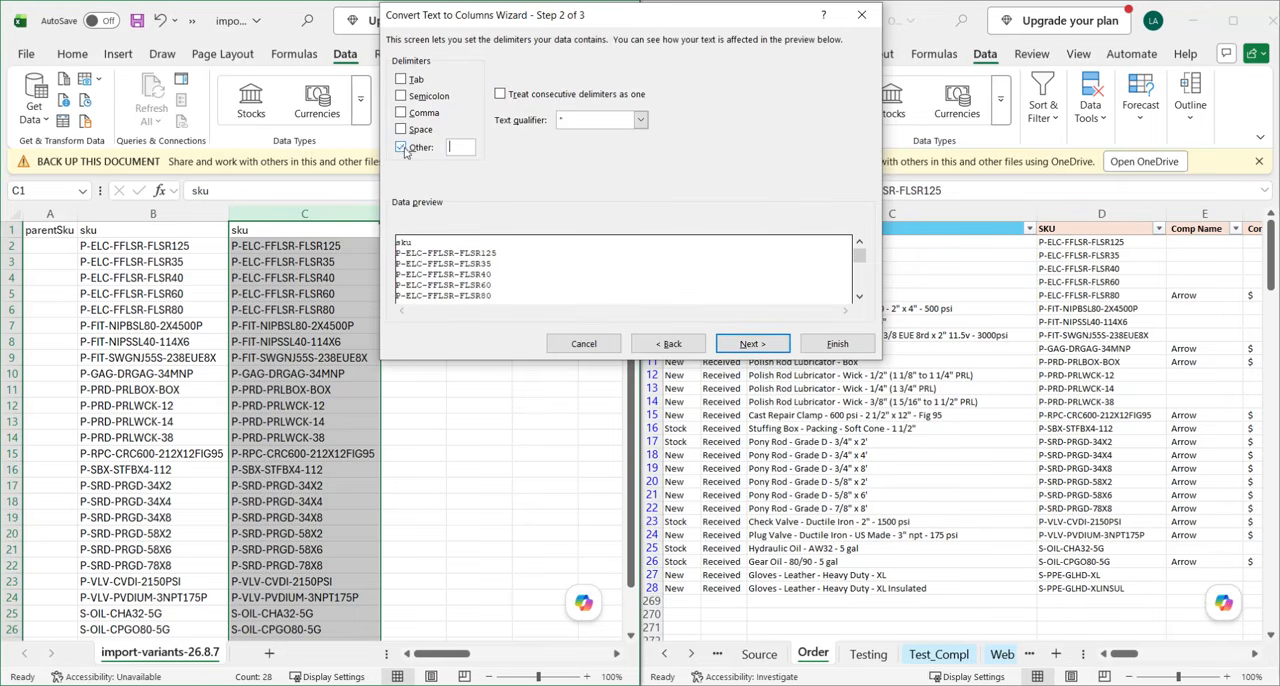
pyautogui.write('-')
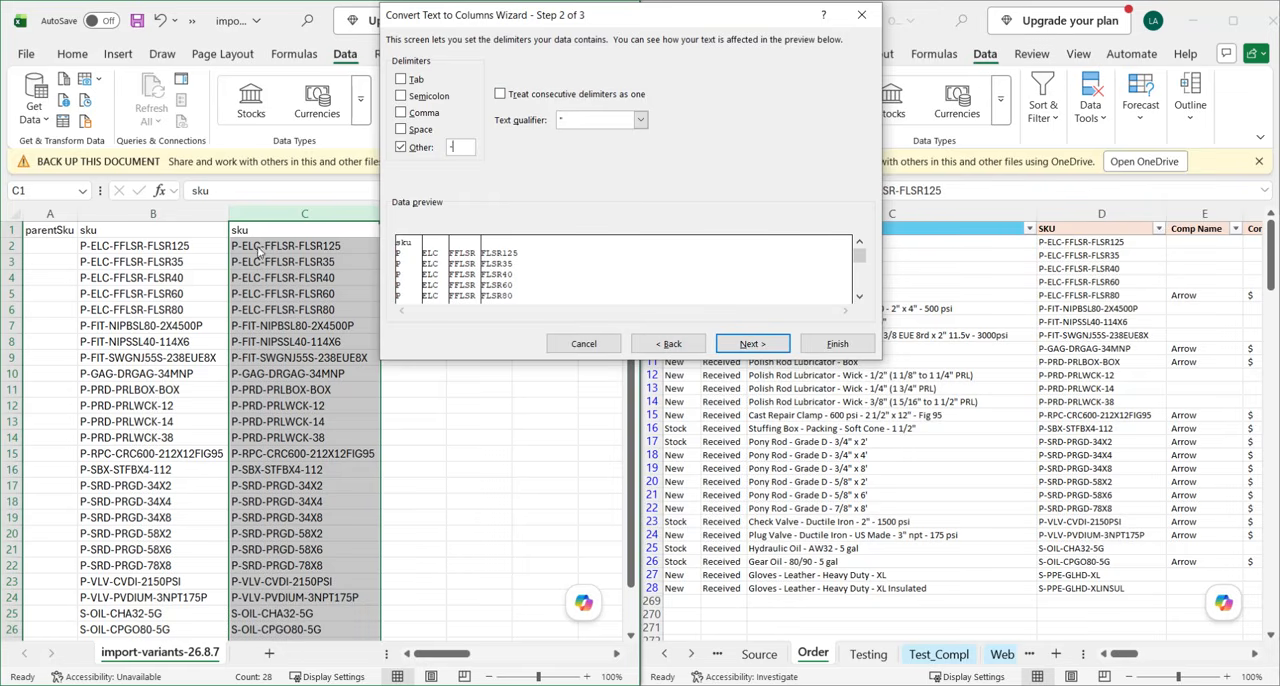
pyautogui.click(828, 345)
pyautogui.hscroll(3, 395, 360)
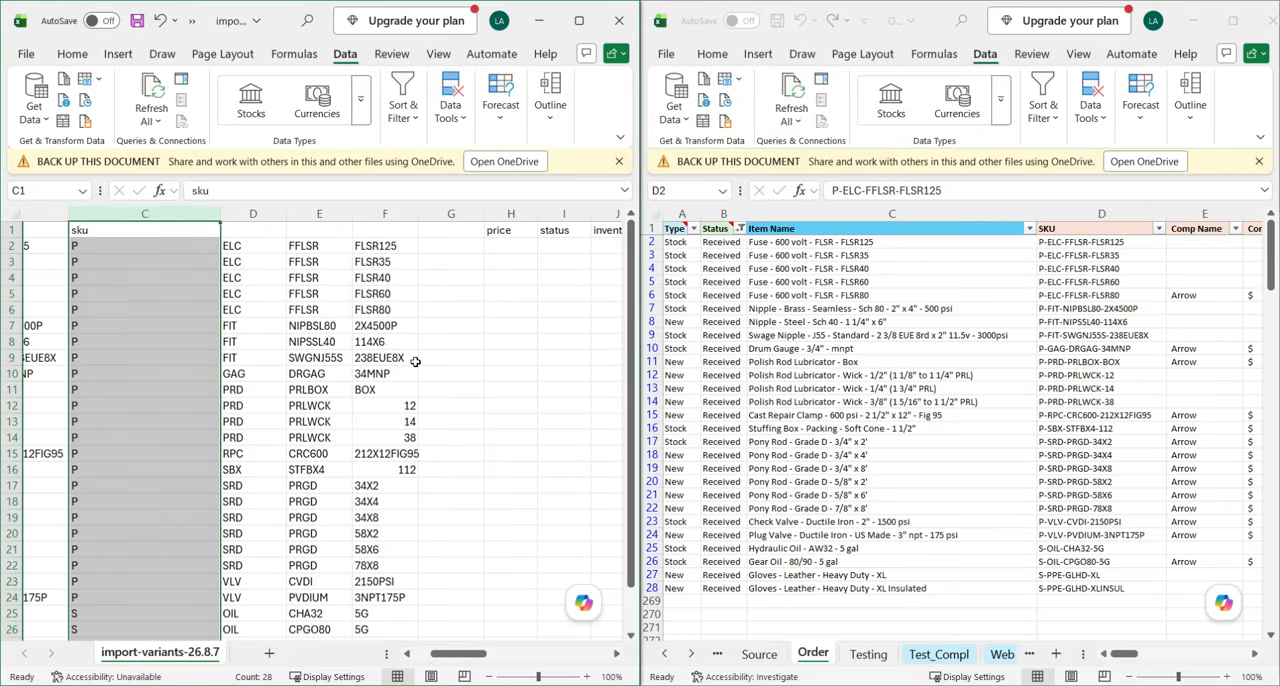
pyautogui.hscroll(-3, 470, 367)
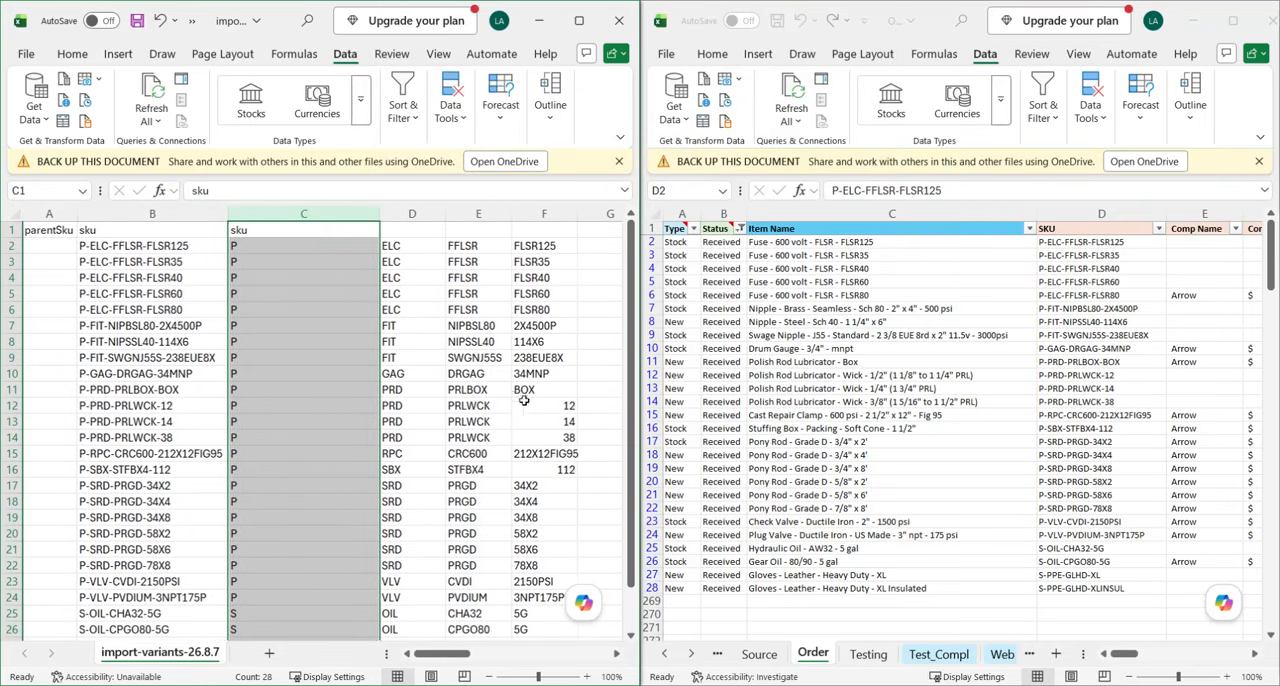
# Start a CONCATENATE formula in the parentSku cell A2 with C2 as its first text argument.
pyautogui.moveTo(291, 245); pyautogui.dragTo(465, 249)
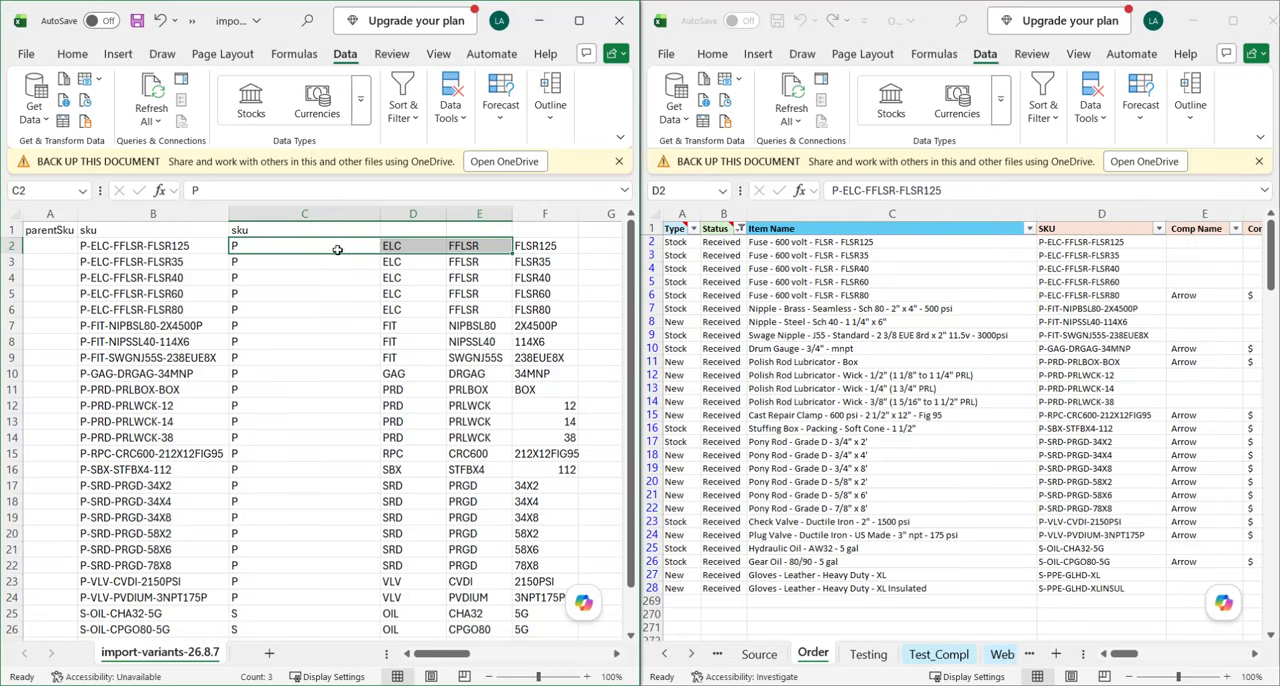
pyautogui.click(35, 243)
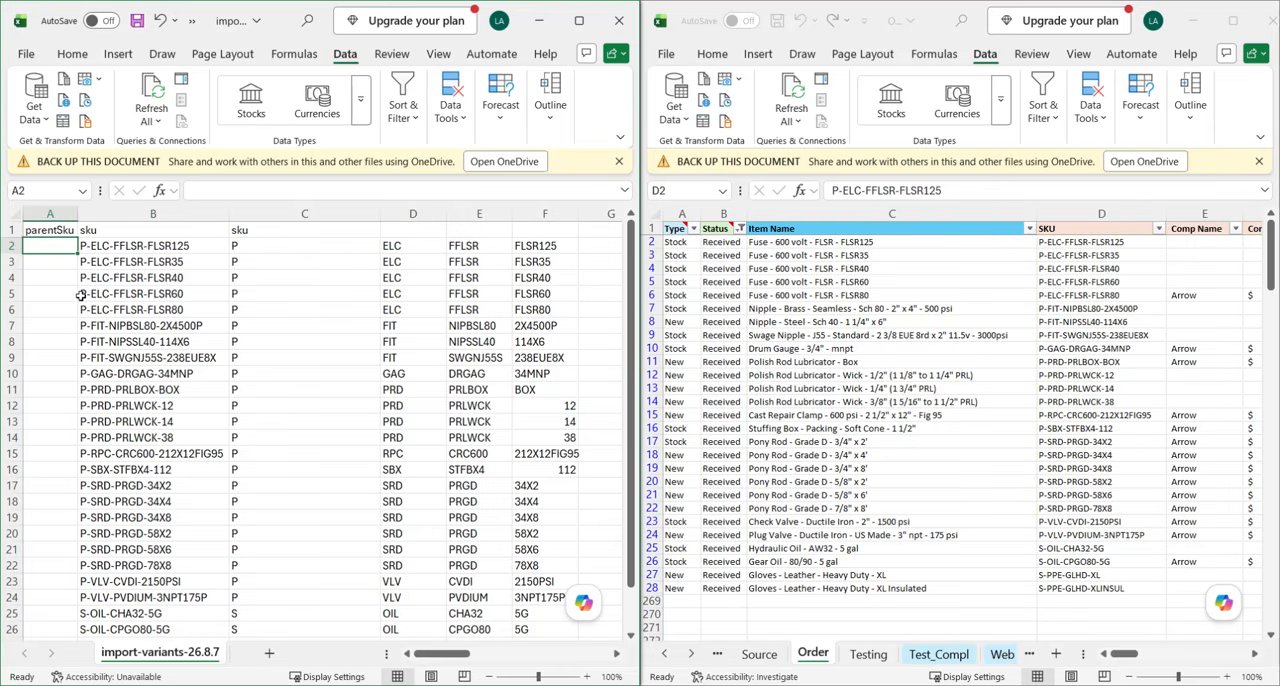
pyautogui.write('=CONCATE')
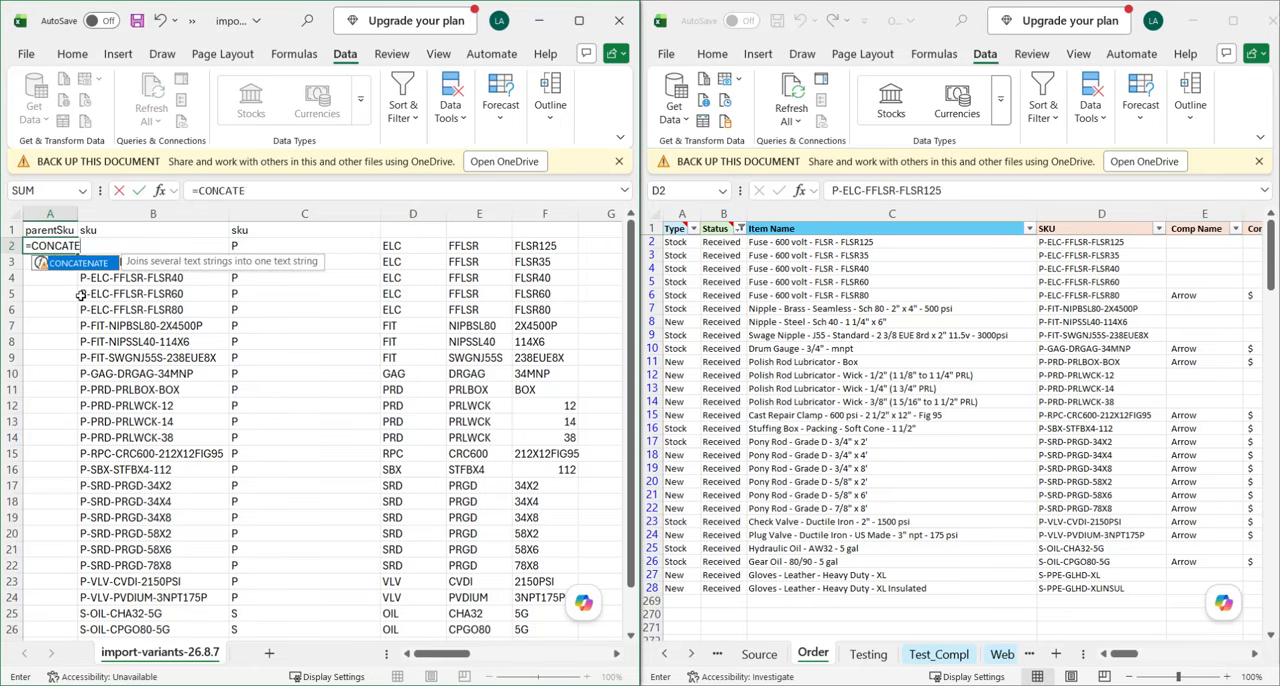
pyautogui.write('NATE(')
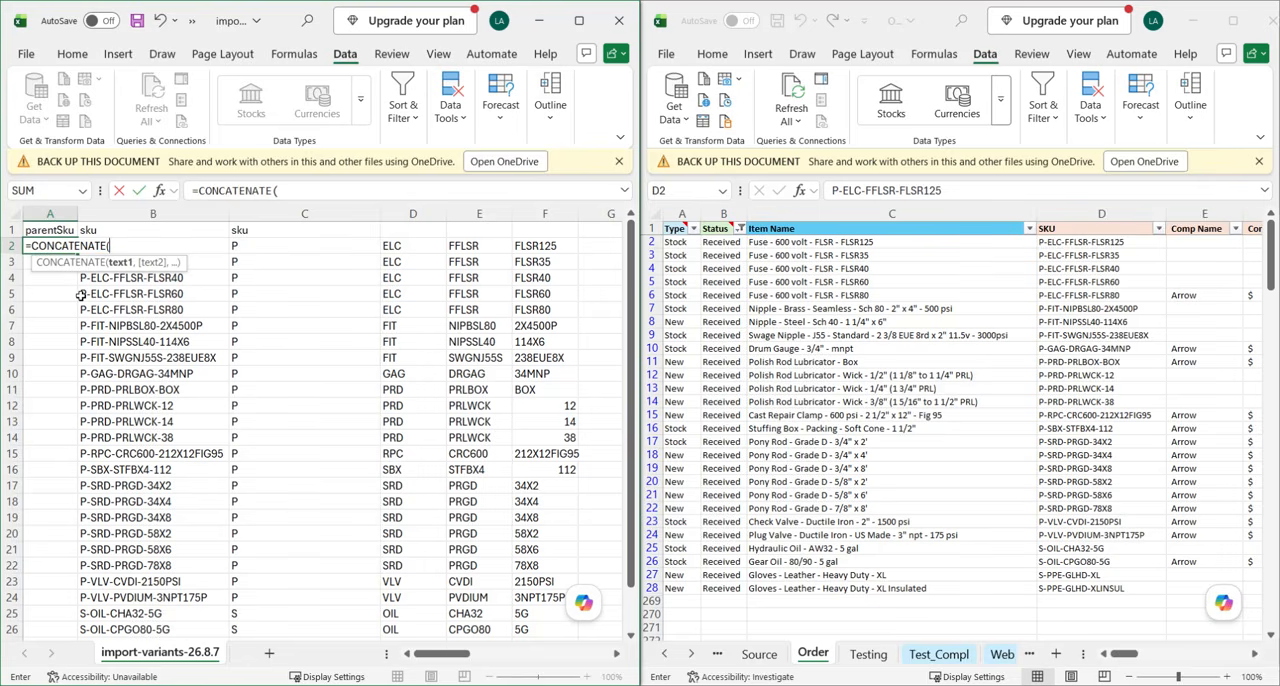
pyautogui.press('Right')
pyautogui.press('Right')
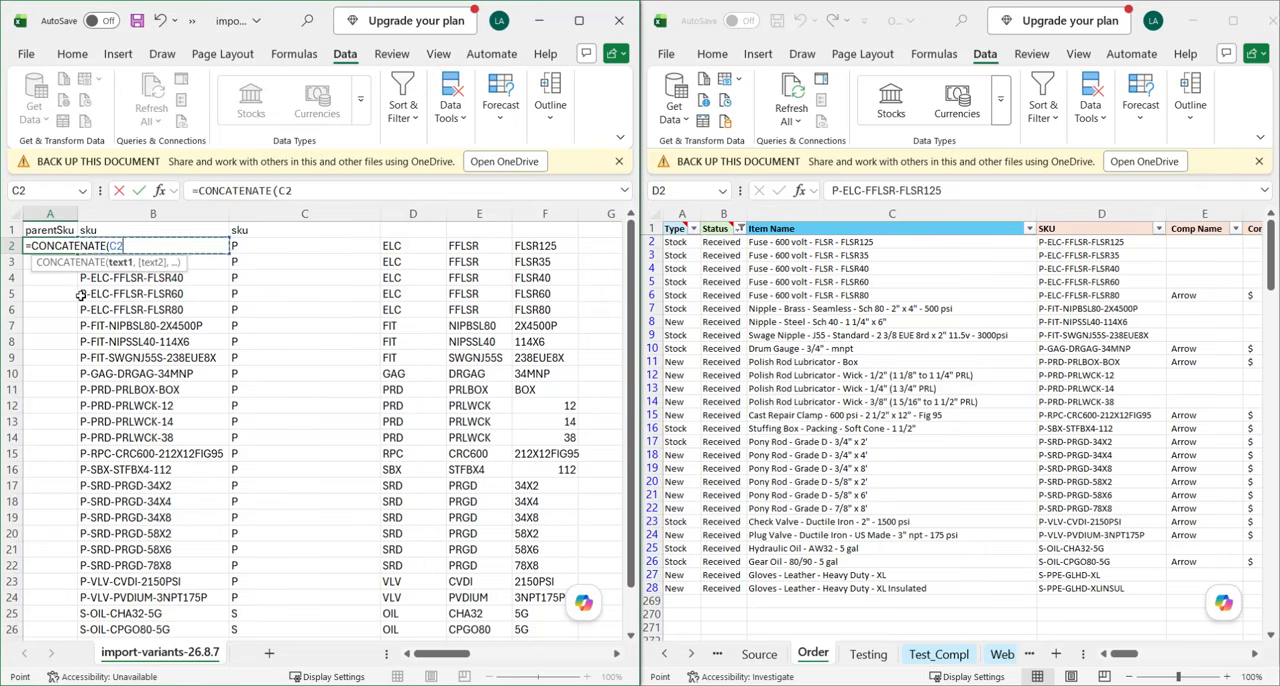
pyautogui.write('," - ",C2')
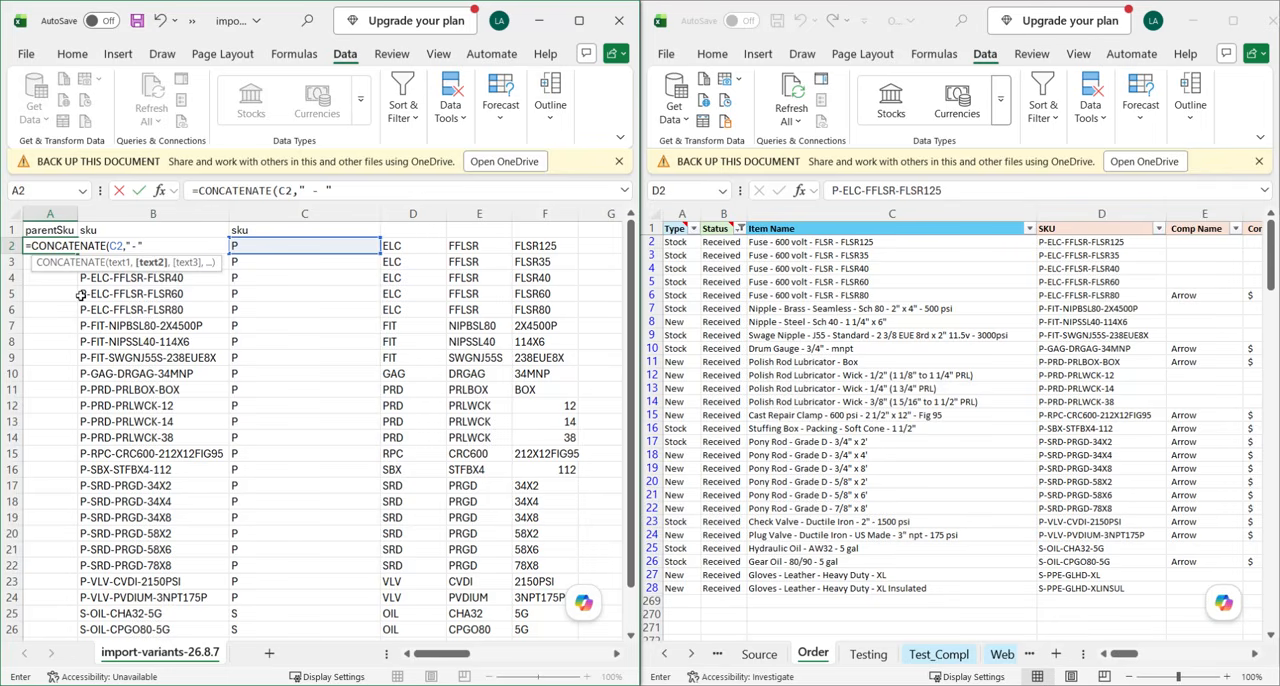
pyautogui.write(',')
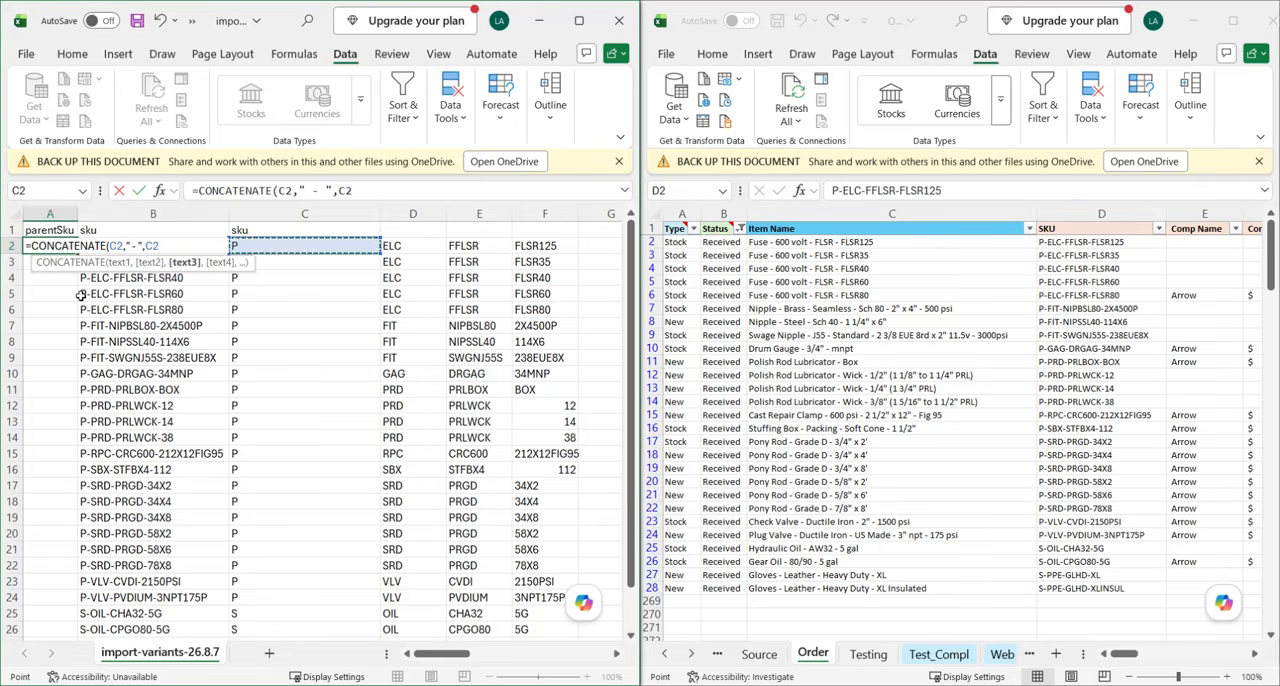
pyautogui.press('Right')
pyautogui.press('Left')
pyautogui.press('Right')
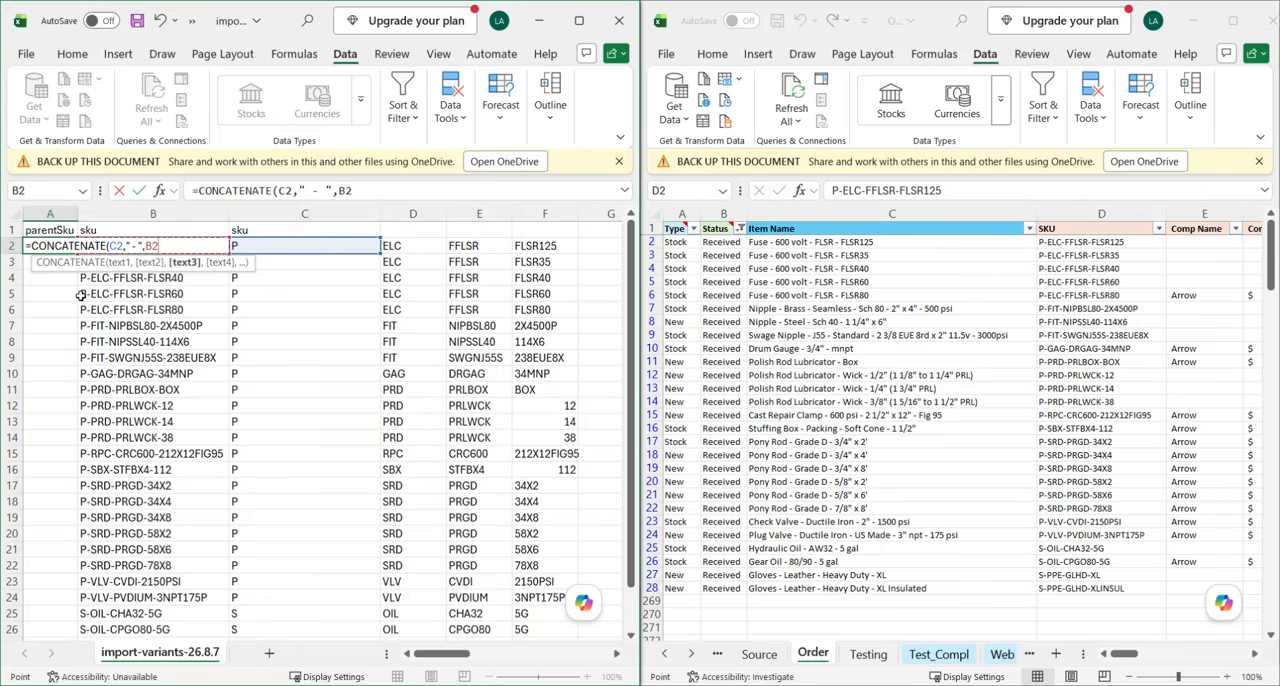
pyautogui.press('Escape')
pyautogui.write('`')
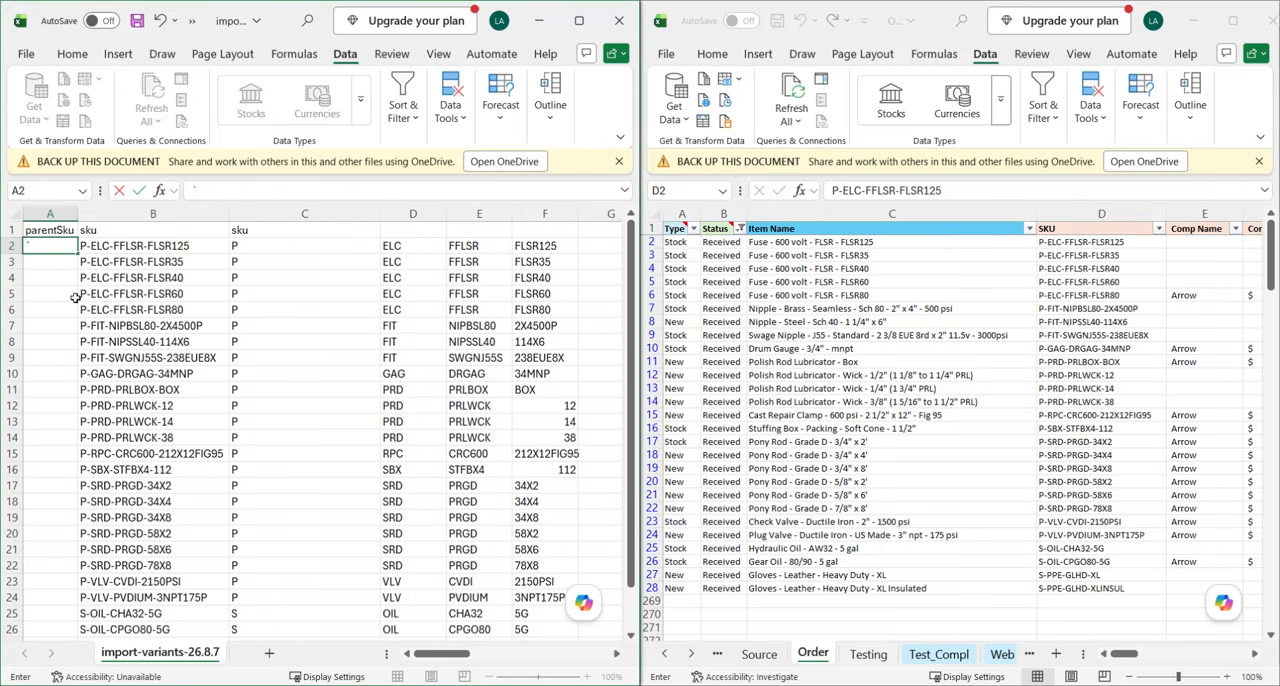
pyautogui.write('=CONCATENATE(*')
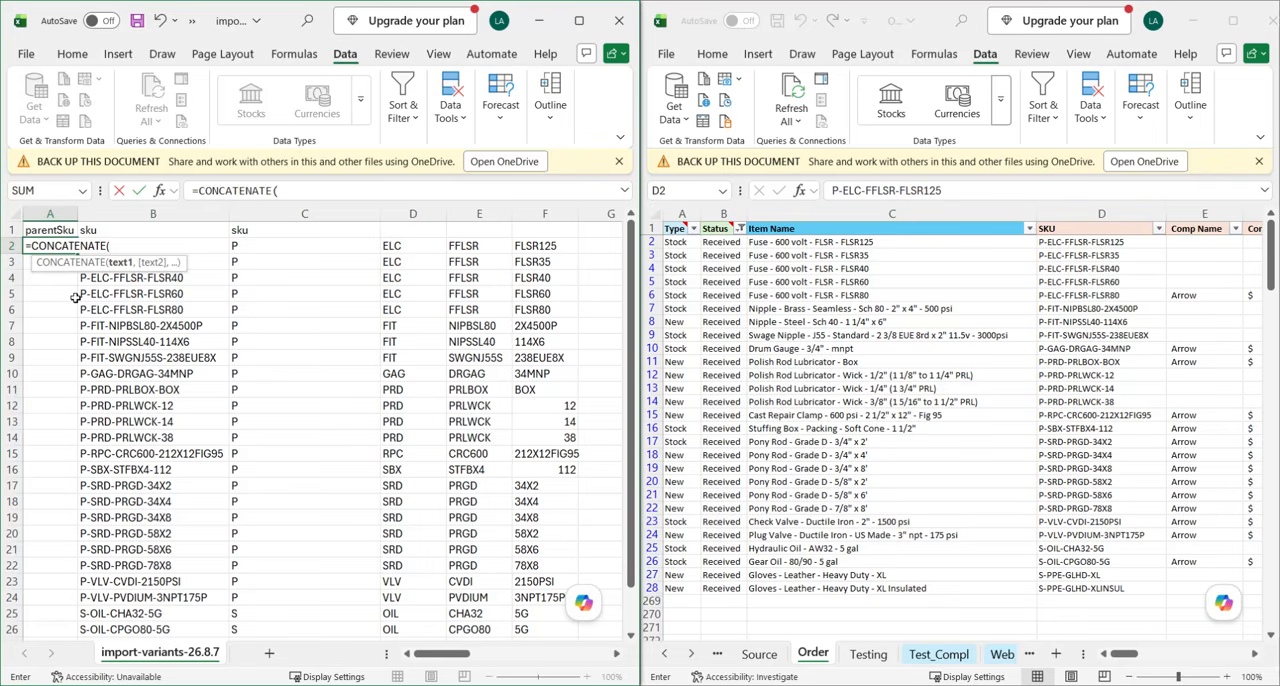
# Start a new CONCATENATE formula in the parentSku cell A2 with C2 followed by a hyphen without spaces.
pyautogui.press('Right')
pyautogui.press('Right')
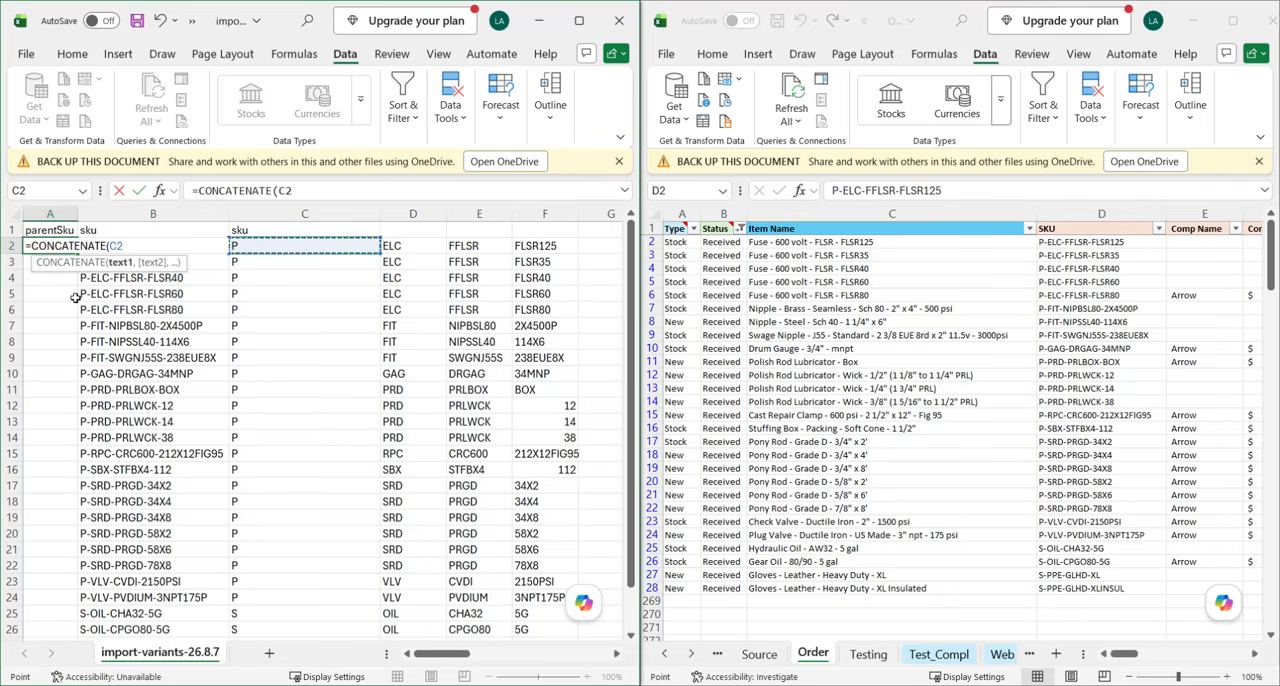
pyautogui.write(',"-')
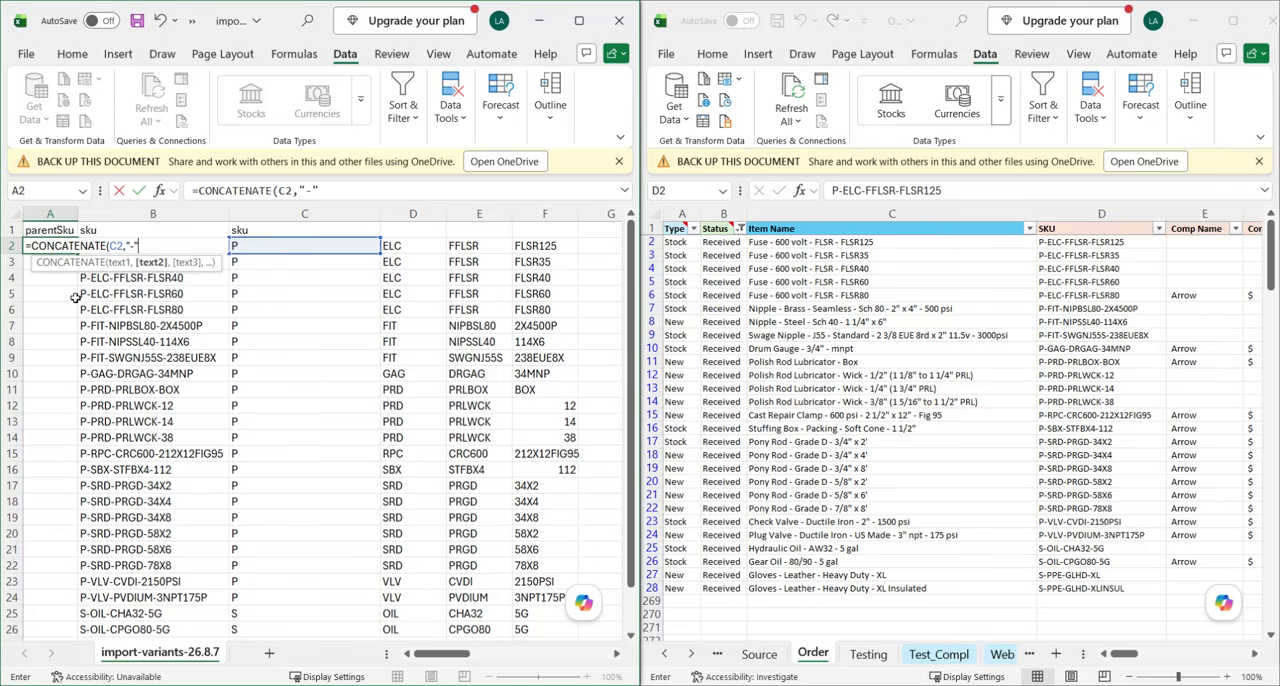
# Complete the A2 formula by adding D2, another "-" and E2, so it reads =CONCATENATE(C2,"-",D2,"-",E2).
pyautogui.press('BackSpace')
pyautogui.write(',')
pyautogui.press('Right')
pyautogui.press('Right')
pyautogui.press('Right')
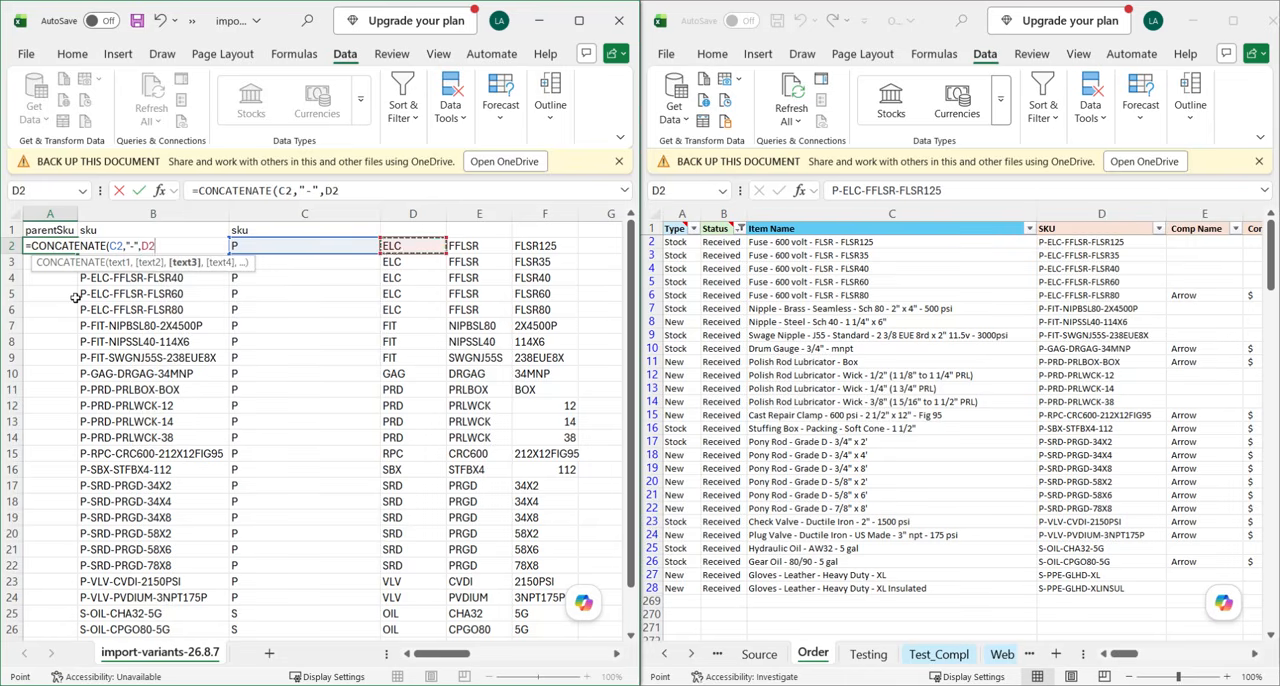
pyautogui.write(',')
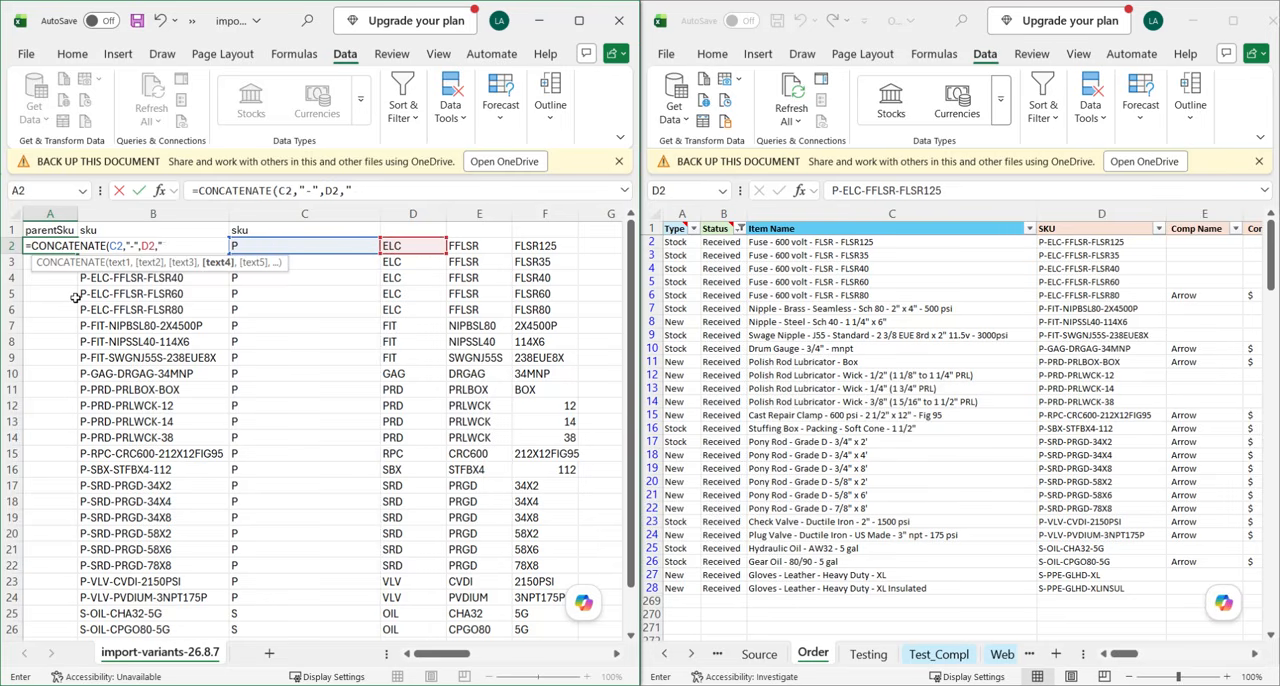
pyautogui.write(',')
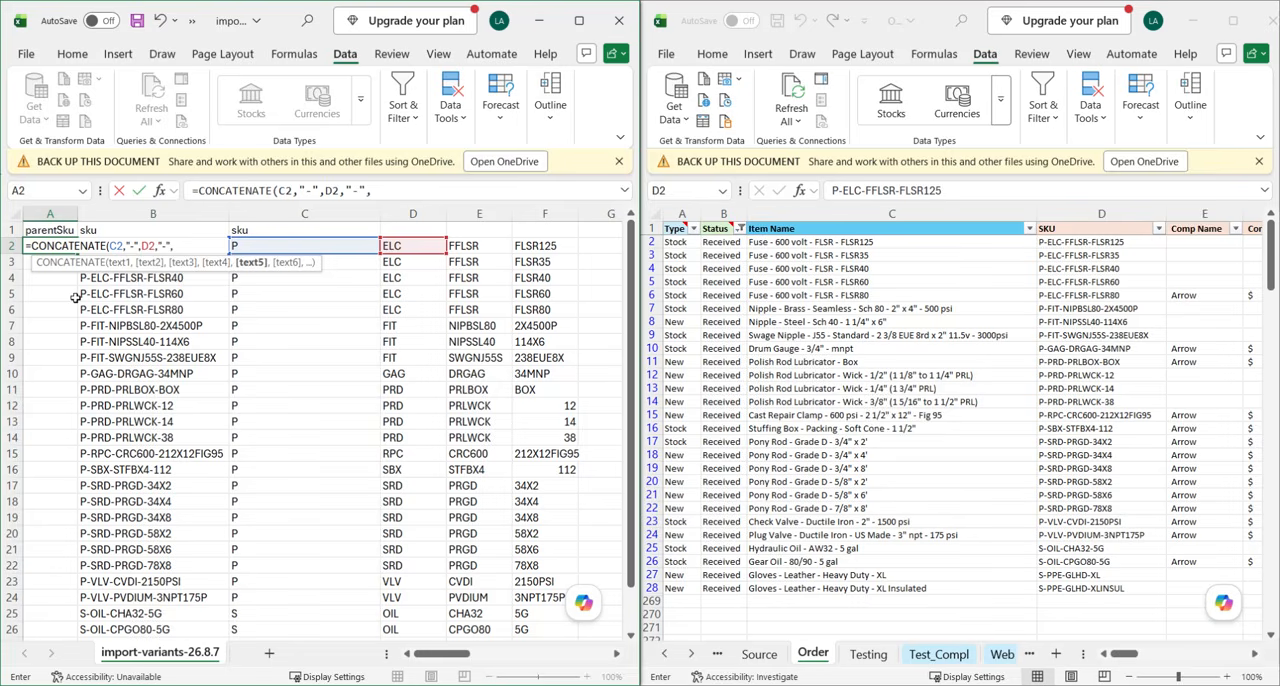
pyautogui.press('Right')
pyautogui.press('Right')
pyautogui.press('Right')
pyautogui.press('Right')
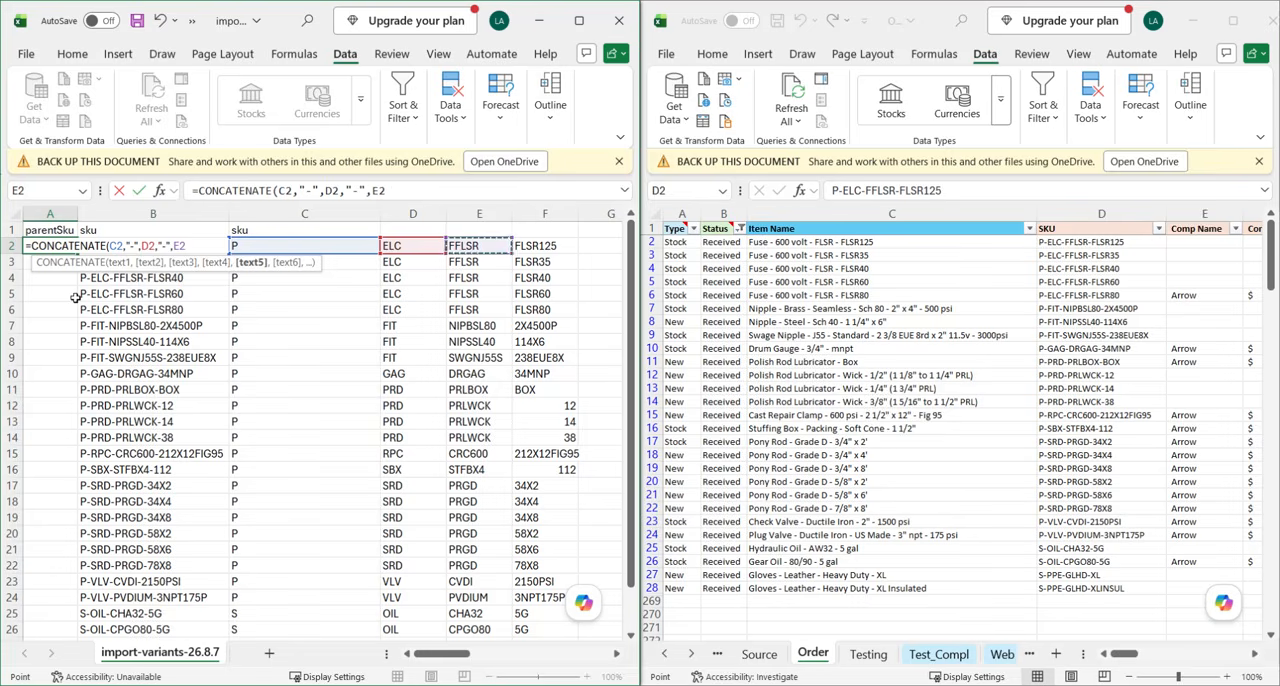
pyautogui.write(')')
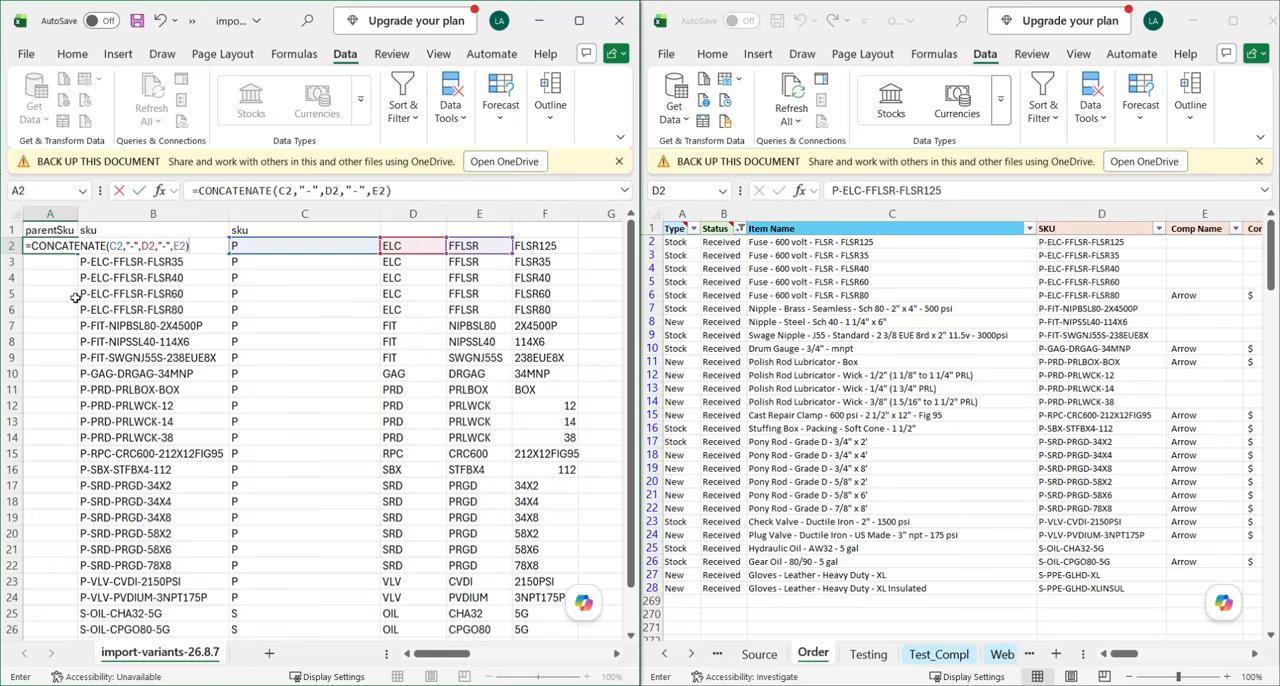
pyautogui.press('Return')
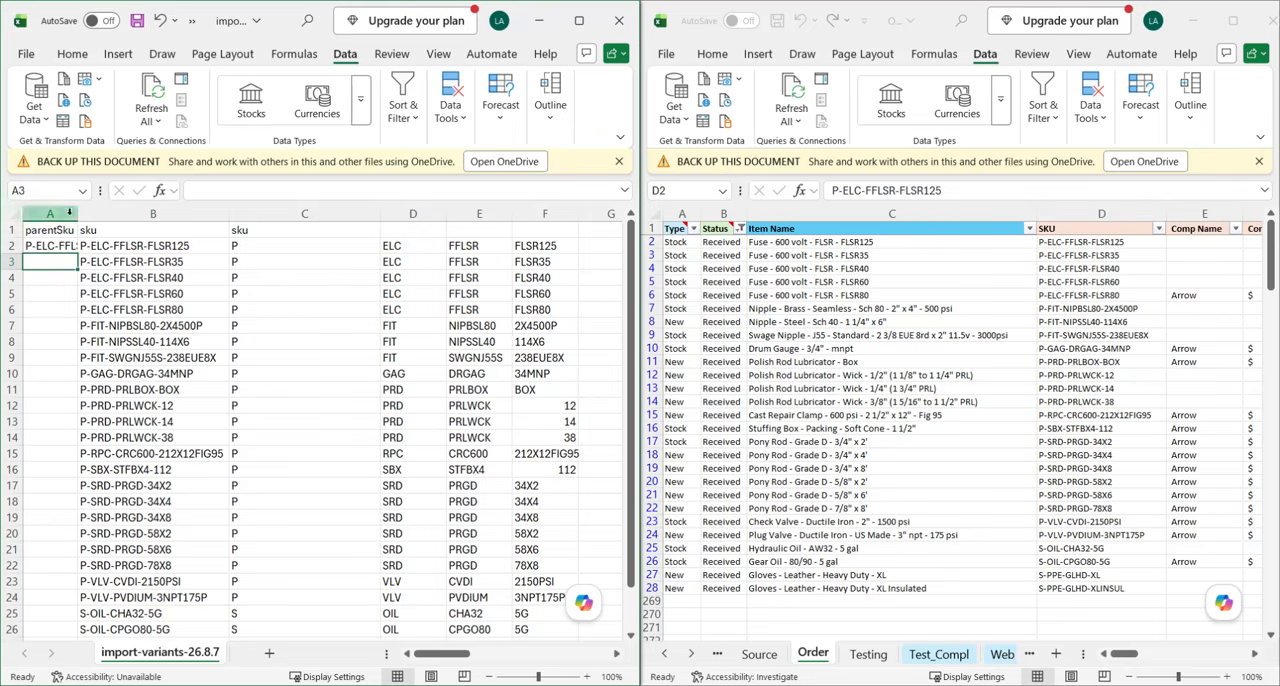
# Fill the parentSku formula from A2 down to row 28 and fit column A's width to its contents.
pyautogui.moveTo(78, 213); pyautogui.dragTo(92, 213)
pyautogui.click(113, 341)
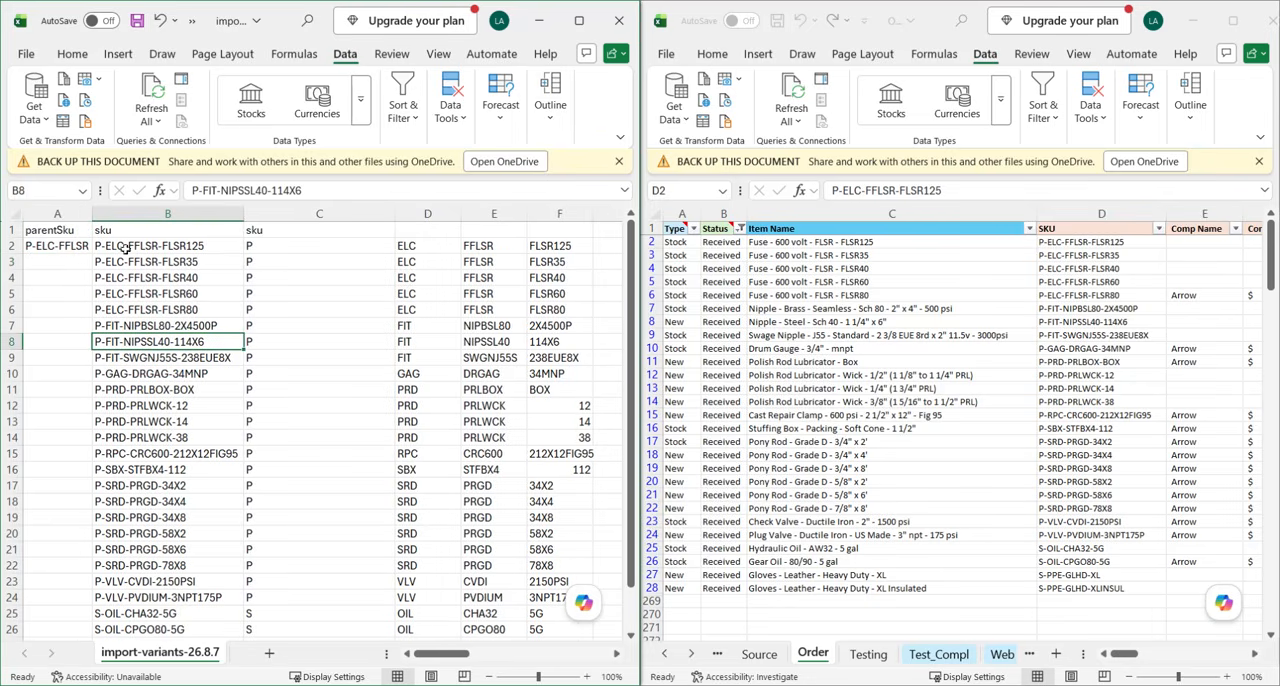
pyautogui.click(64, 245)
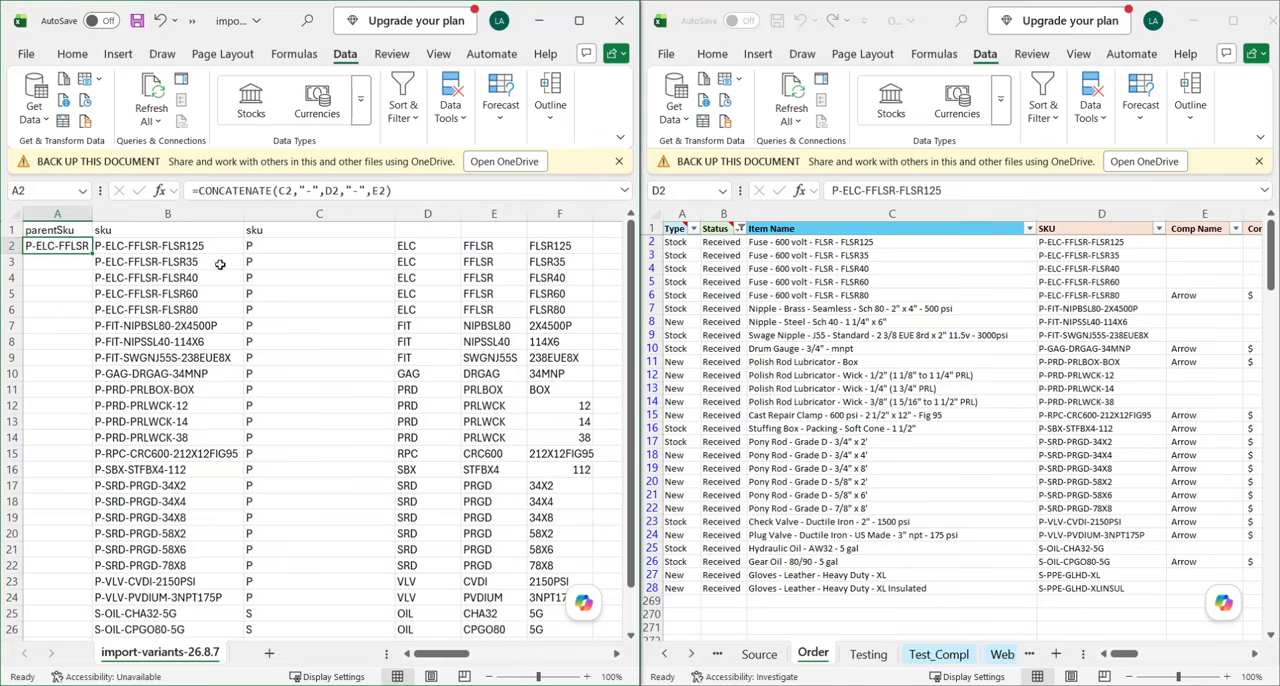
pyautogui.moveTo(91, 256); pyautogui.dragTo(88, 581)
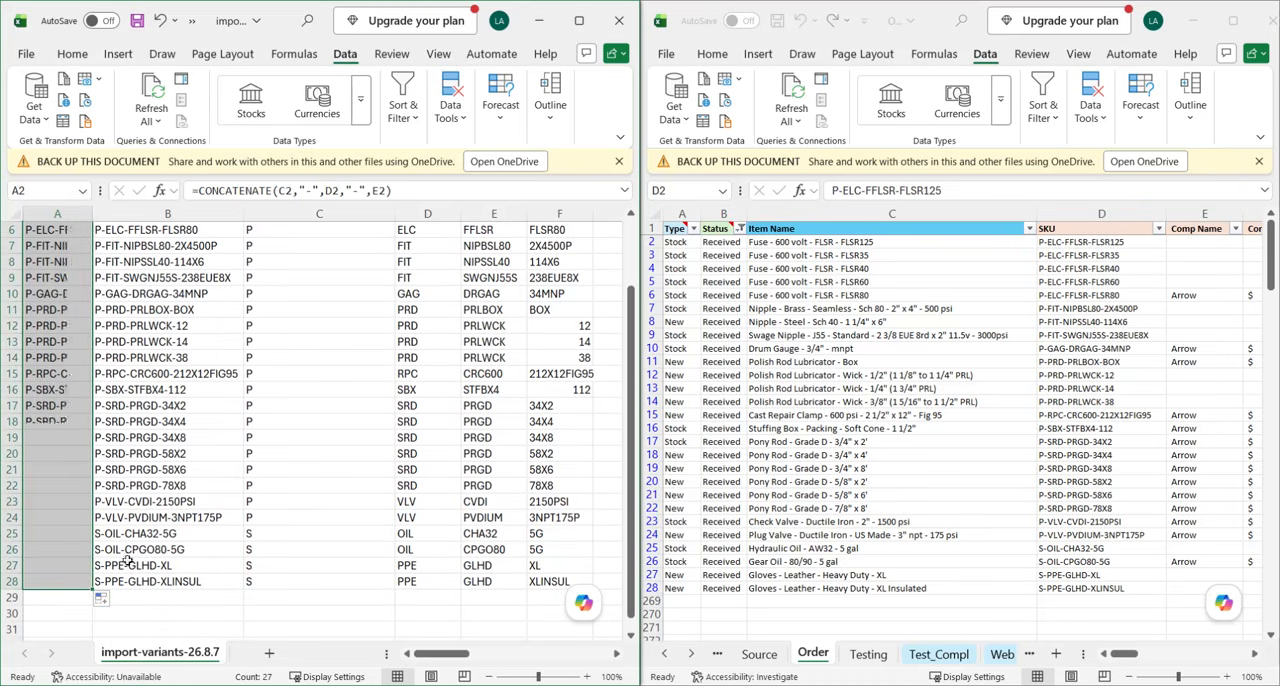
pyautogui.doubleClick(92, 211)
pyautogui.click(100, 432)
pyautogui.scroll(2, 90, 470)
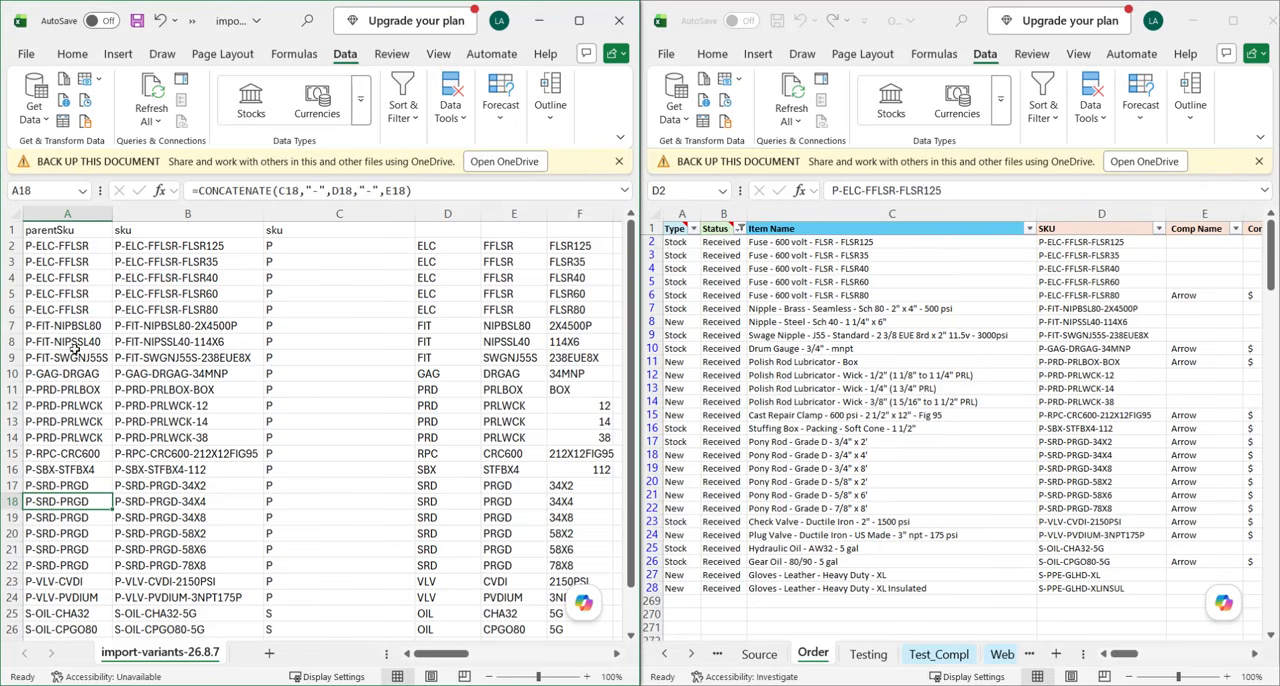
# Replace the parentSku formulas in column A with their plain values by copying the column and pasting values in place.
pyautogui.click(64, 247)
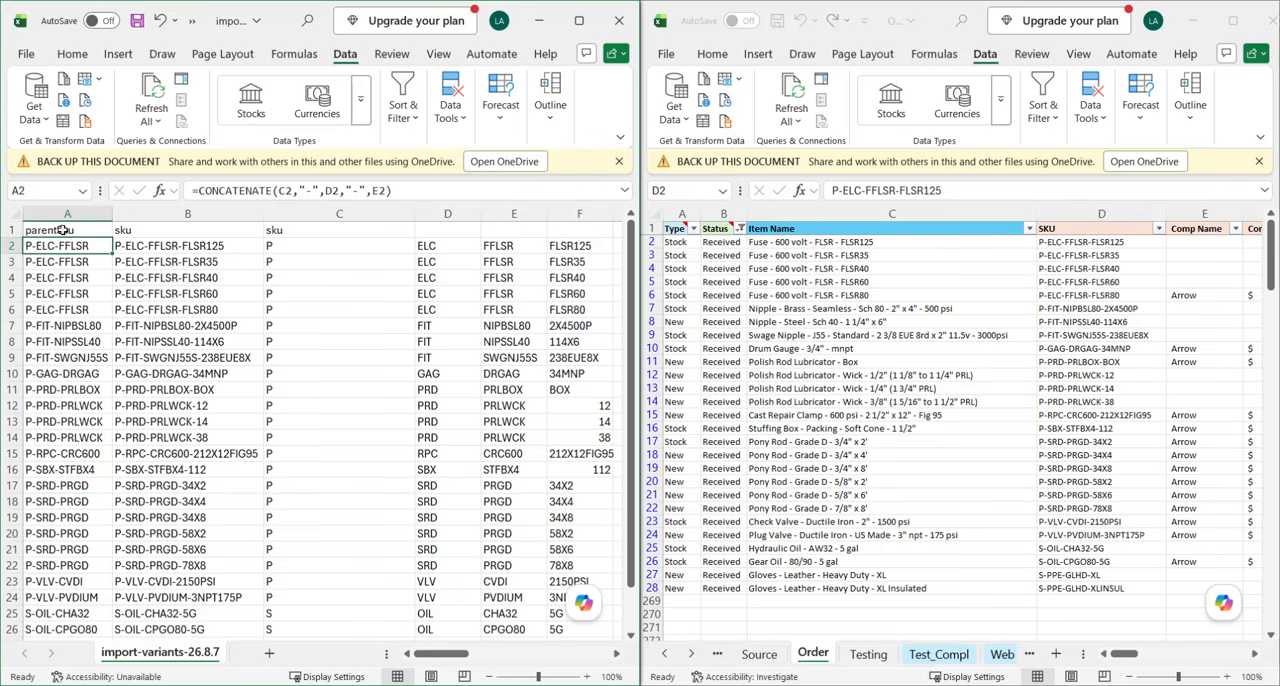
pyautogui.click(68, 213)
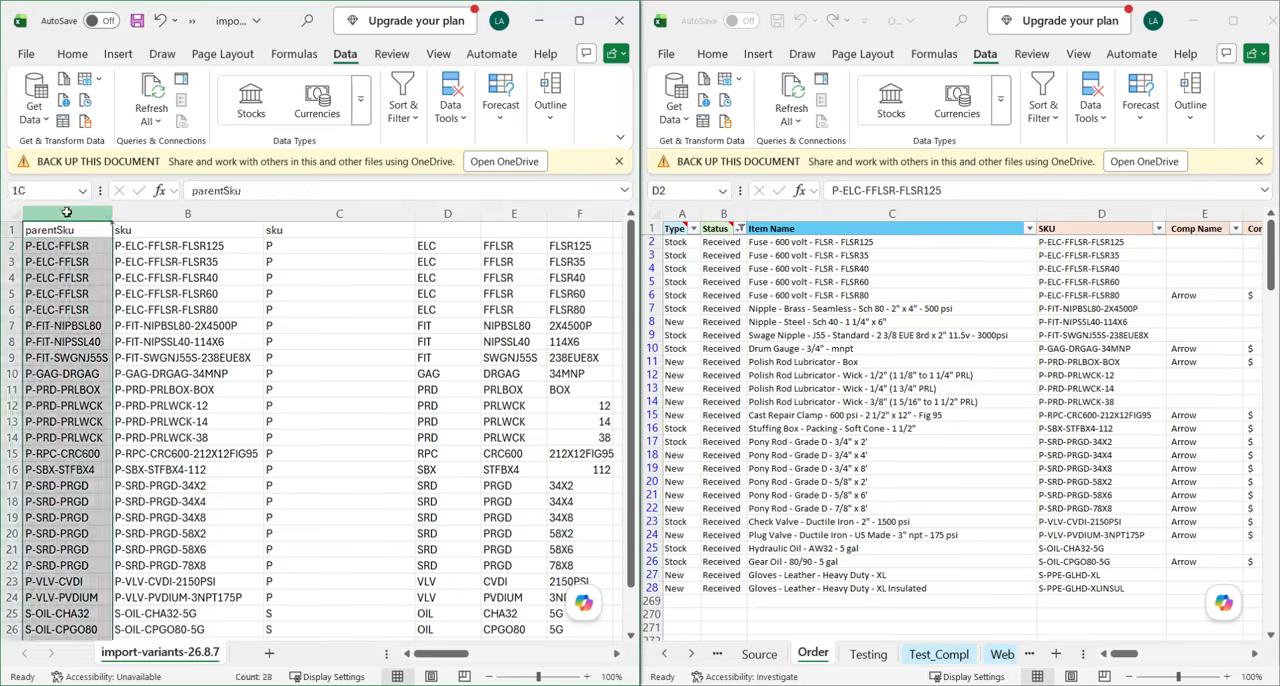
pyautogui.hotkey('ctrl', 'c')
pyautogui.rightClick(41, 224)
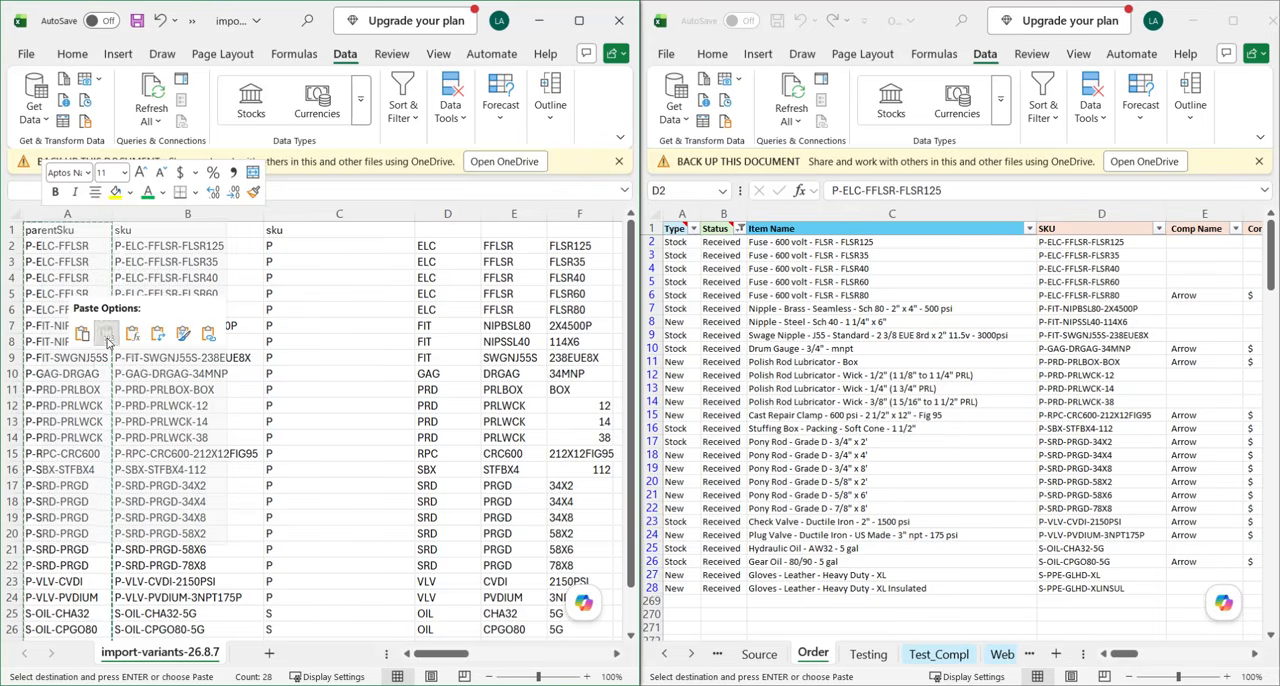
pyautogui.click(107, 341)
# Check several parentSku cells in column A to see whether they contain plain text instead of formulas.
pyautogui.click(60, 389)
pyautogui.click(60, 246)
pyautogui.click(66, 266)
pyautogui.click(66, 288)
pyautogui.click(66, 300)
pyautogui.click(70, 342)
pyautogui.click(84, 388)
pyautogui.click(206, 342)
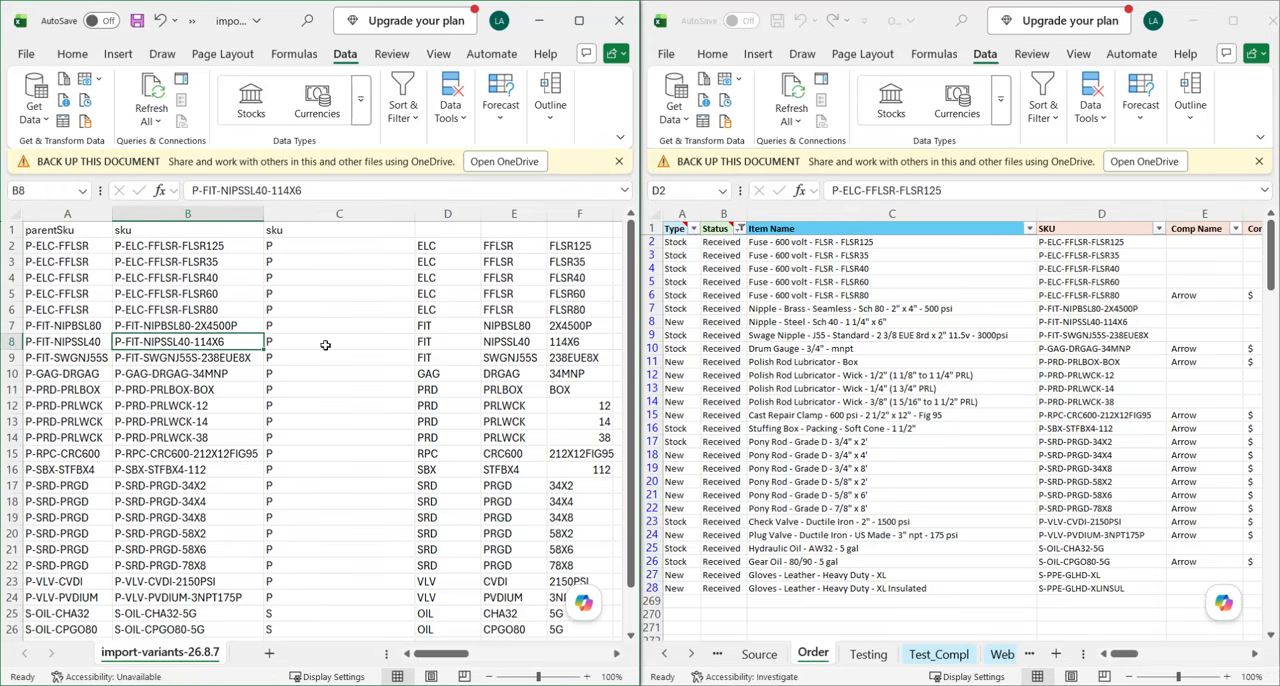
# Delete the helper columns C to G that hold the split SKU parts.
pyautogui.moveTo(392, 213); pyautogui.dragTo(545, 252)
pyautogui.rightClick(498, 312)
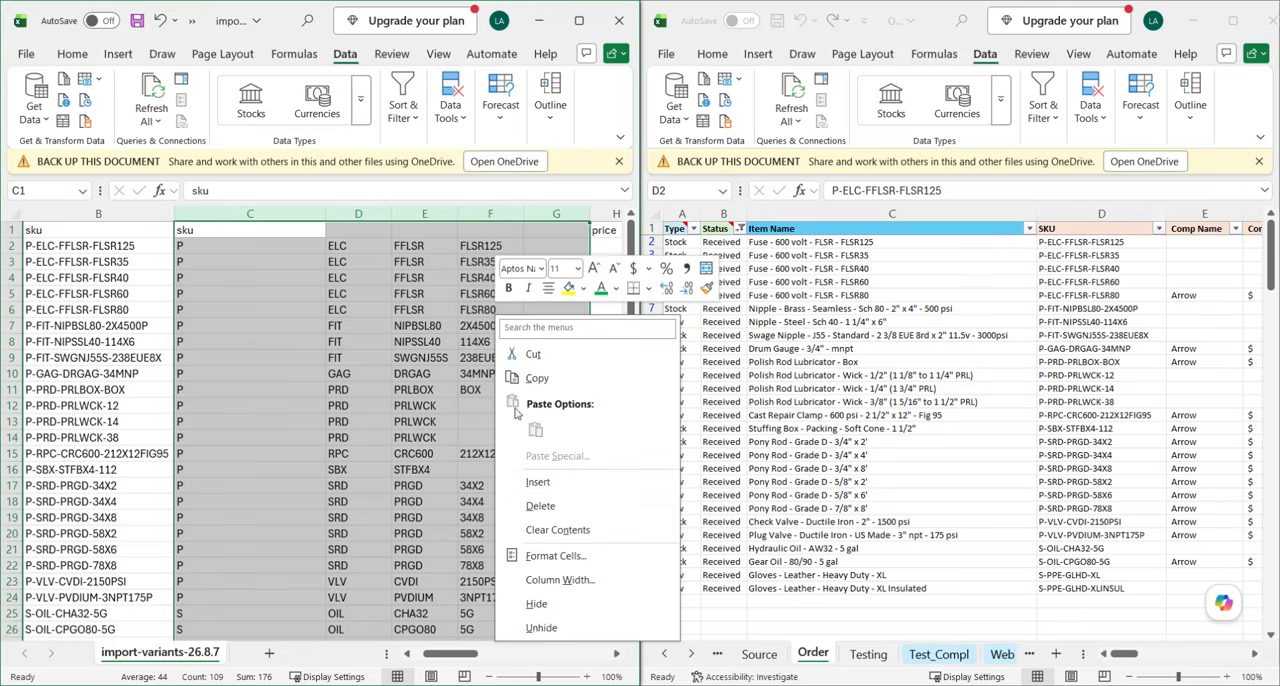
pyautogui.click(541, 505)
pyautogui.click(165, 390)
pyautogui.hscroll(-3, 176, 379)
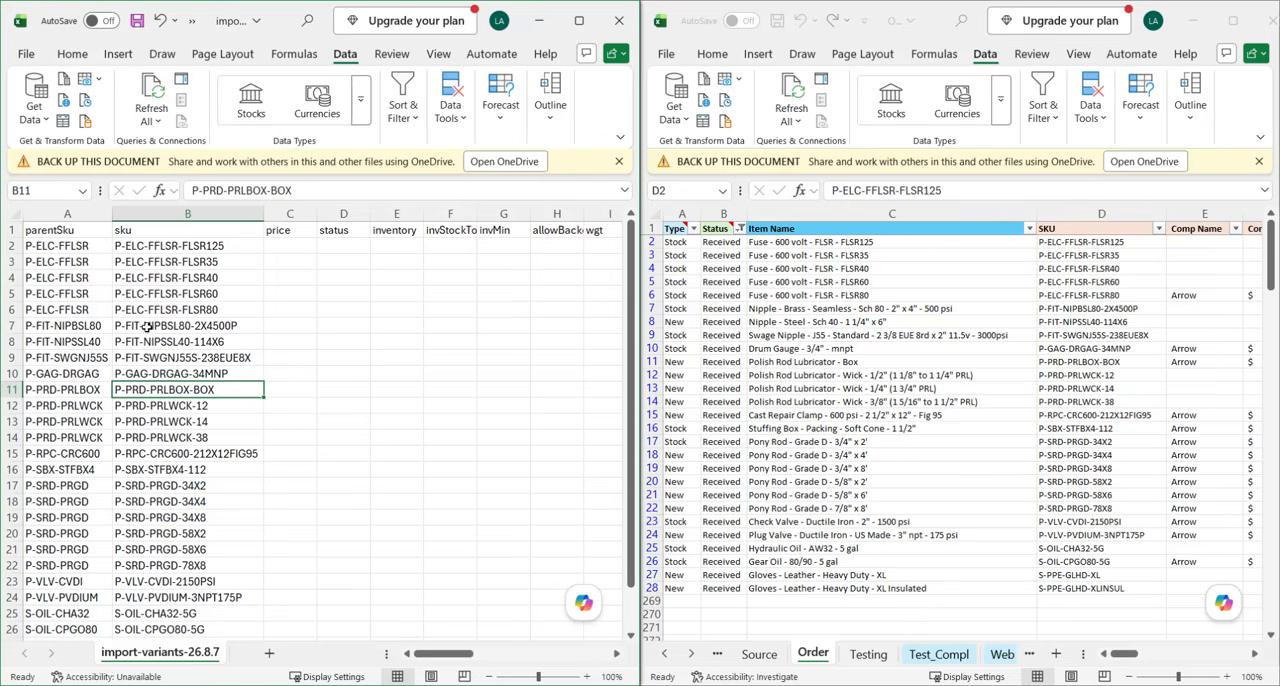
# Try to copy the P-SBX-STFBX4 part of sku cell B16 into parentSku cell A16, and undo the paste.
pyautogui.scroll(-3, 214, 480)
pyautogui.scroll(3, 172, 314)
pyautogui.click(172, 470)
pyautogui.doubleClick(177, 470)
pyautogui.moveTo(262, 190); pyautogui.dragTo(192, 191)
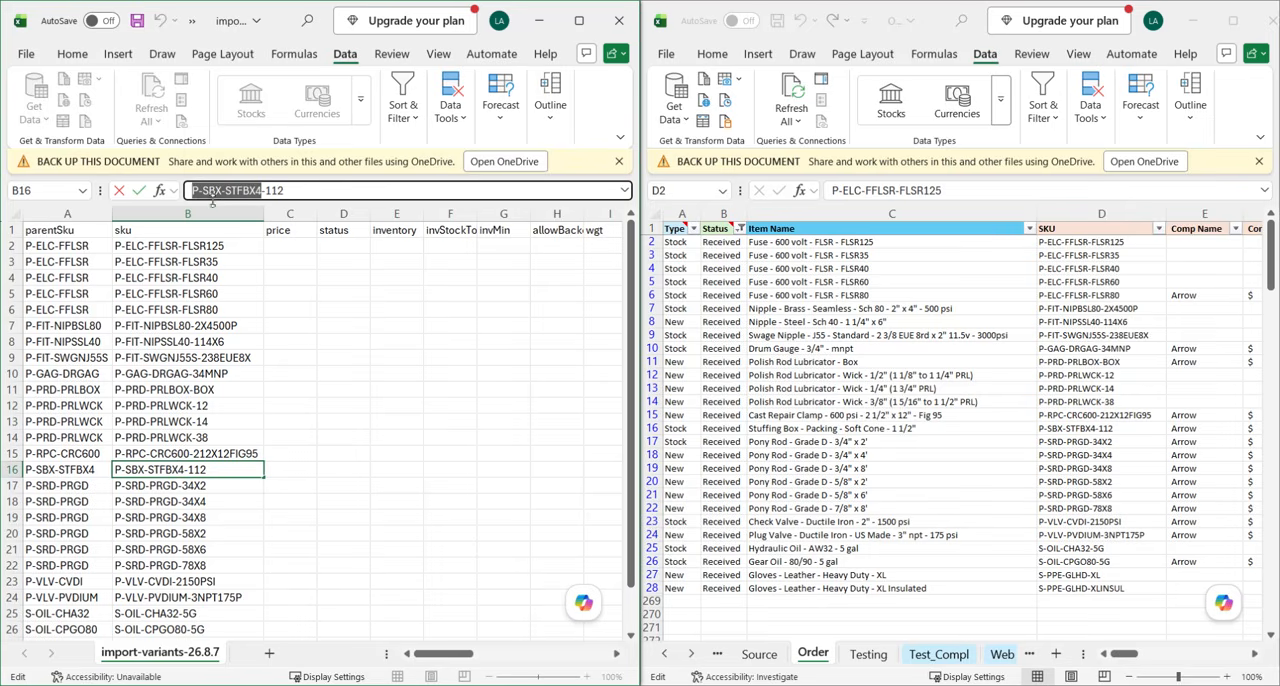
pyautogui.hotkey('ctrl', 'c')
pyautogui.click(86, 468)
pyautogui.hotkey('ctrl', 'v')
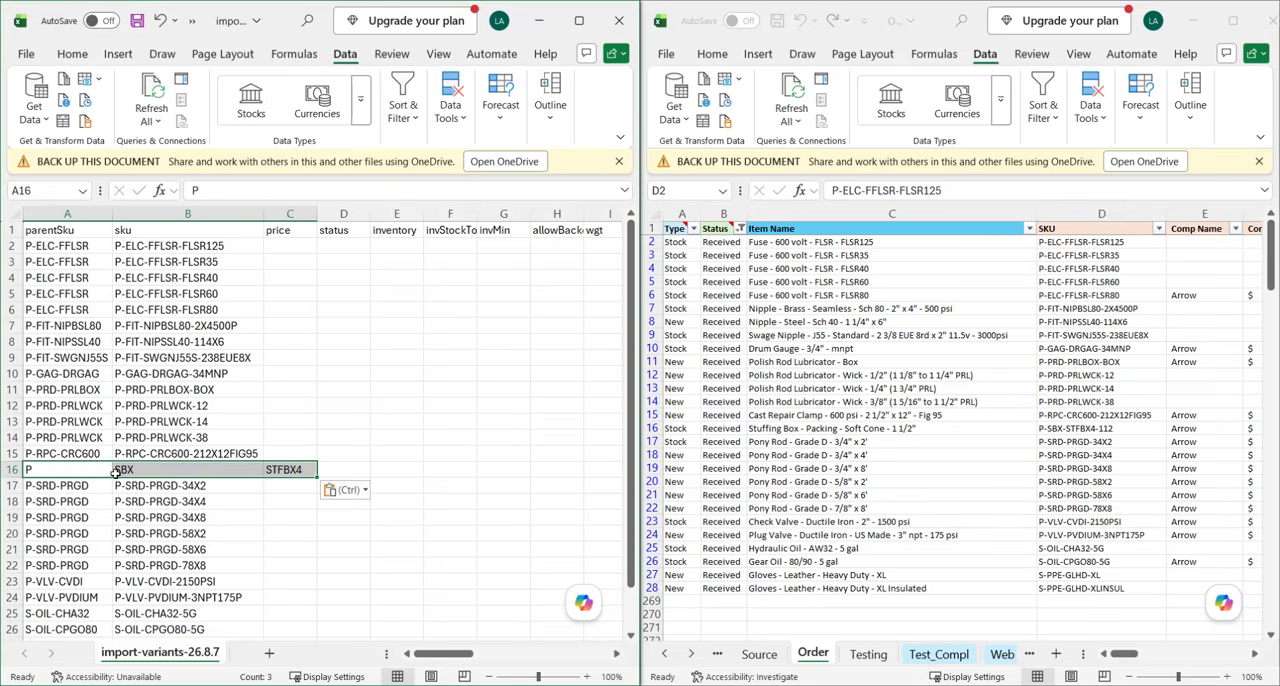
pyautogui.hotkey('ctrl', 'z')
pyautogui.click(160, 20)
pyautogui.click(205, 456)
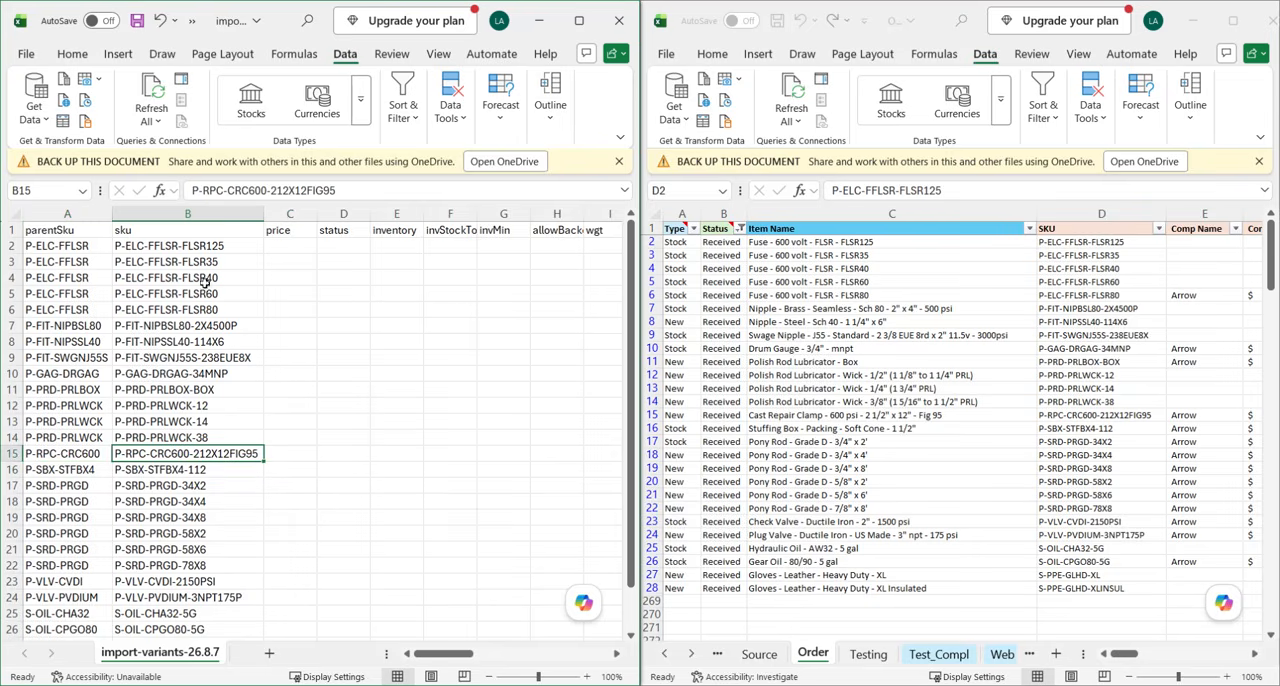
# Try turning off the hyphen delimiter in Text to Columns for sku cell B15, and cancel the wizard.
pyautogui.click(450, 105)
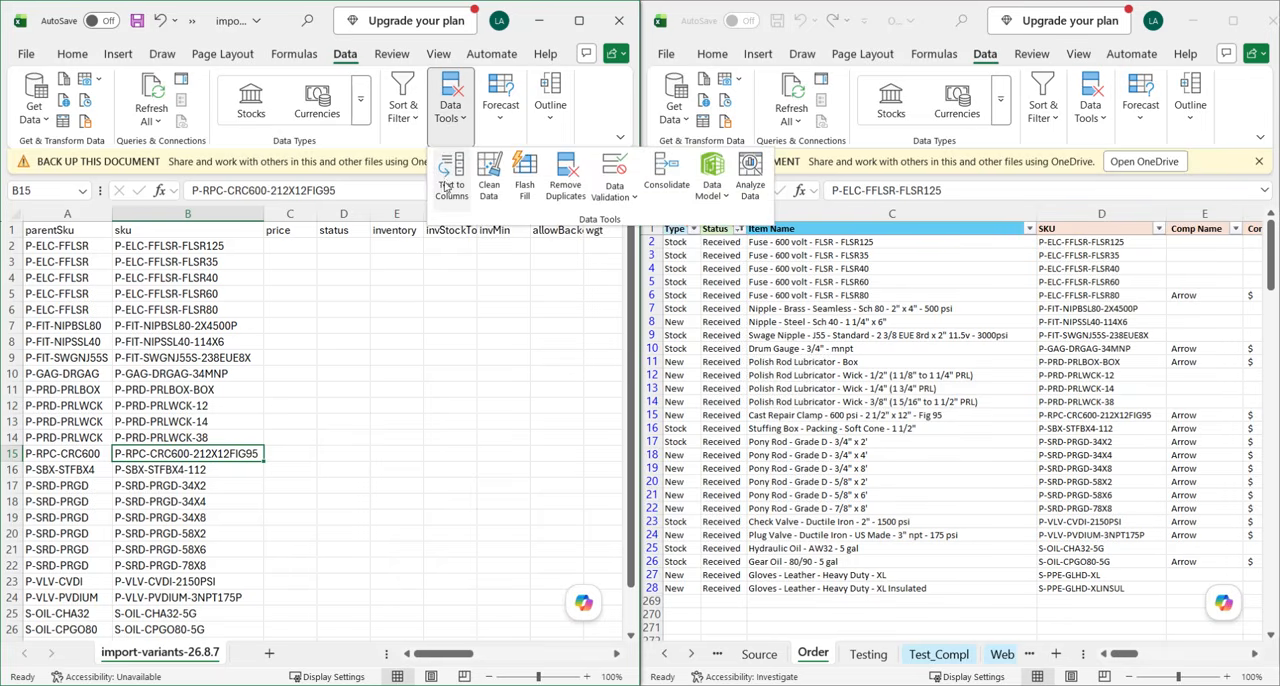
pyautogui.click(428, 208)
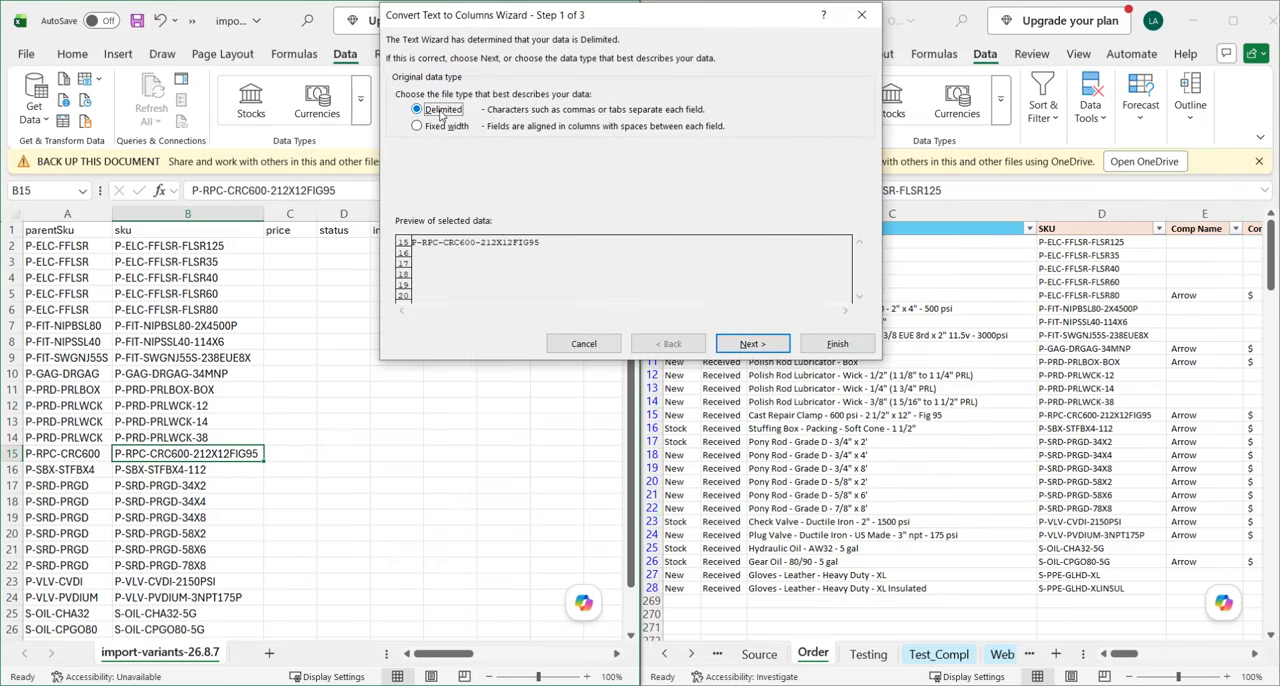
pyautogui.click(752, 343)
pyautogui.click(402, 147)
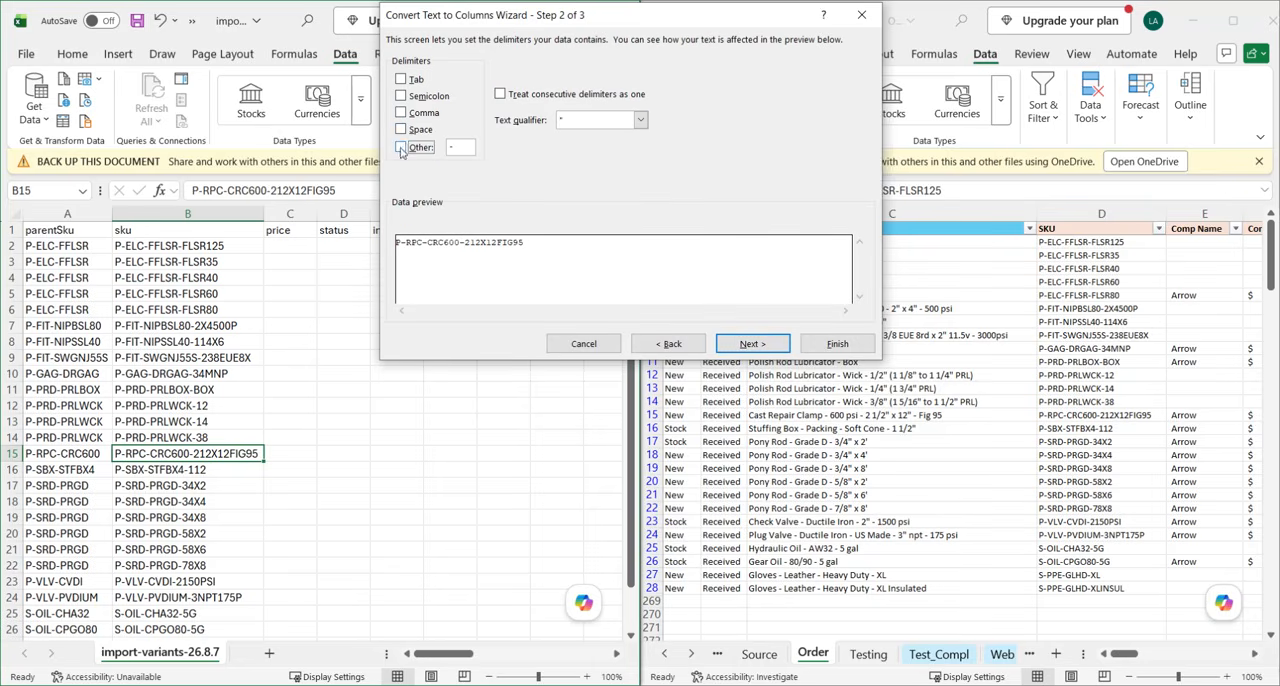
pyautogui.click(584, 344)
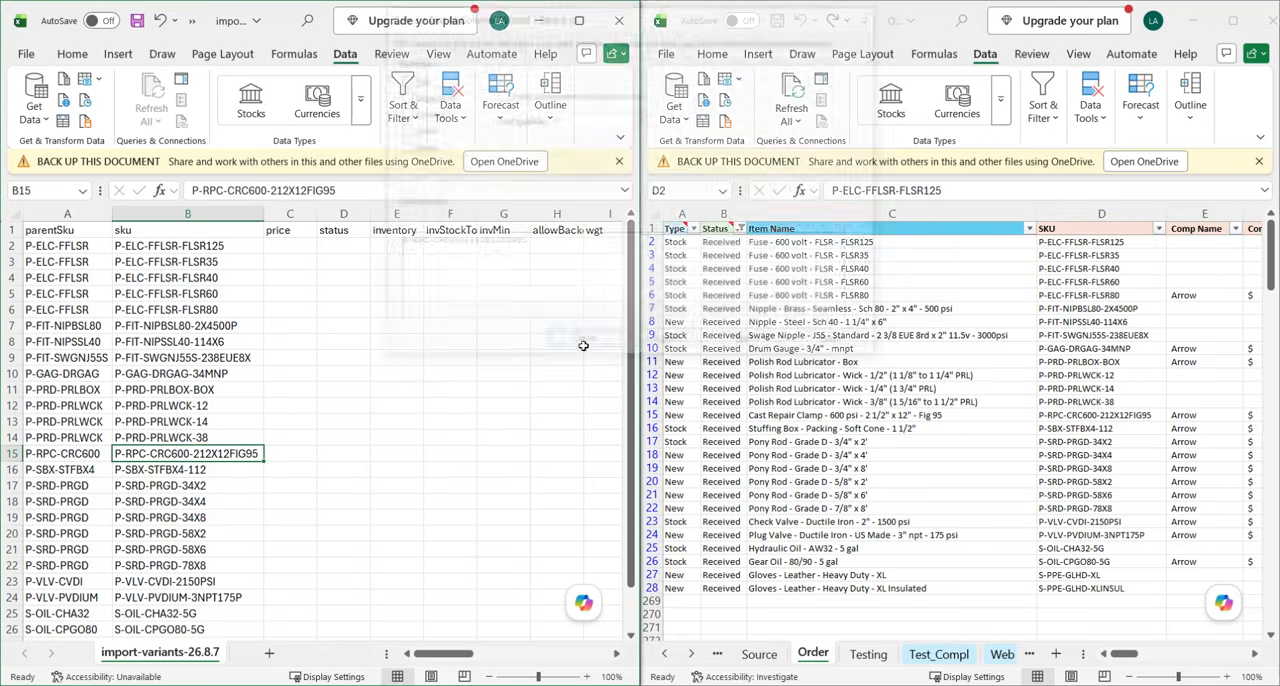
# Review the parentSku and sku columns of the import file down to the last row.
pyautogui.click(291, 453)
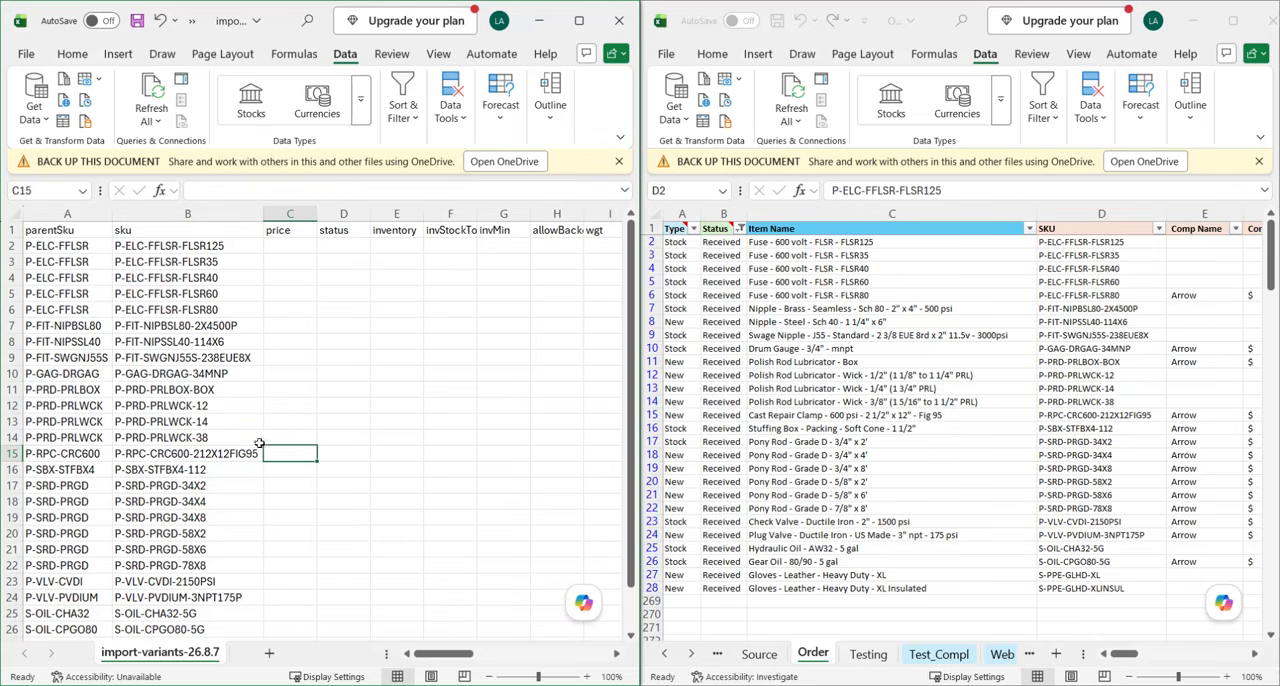
pyautogui.click(207, 456)
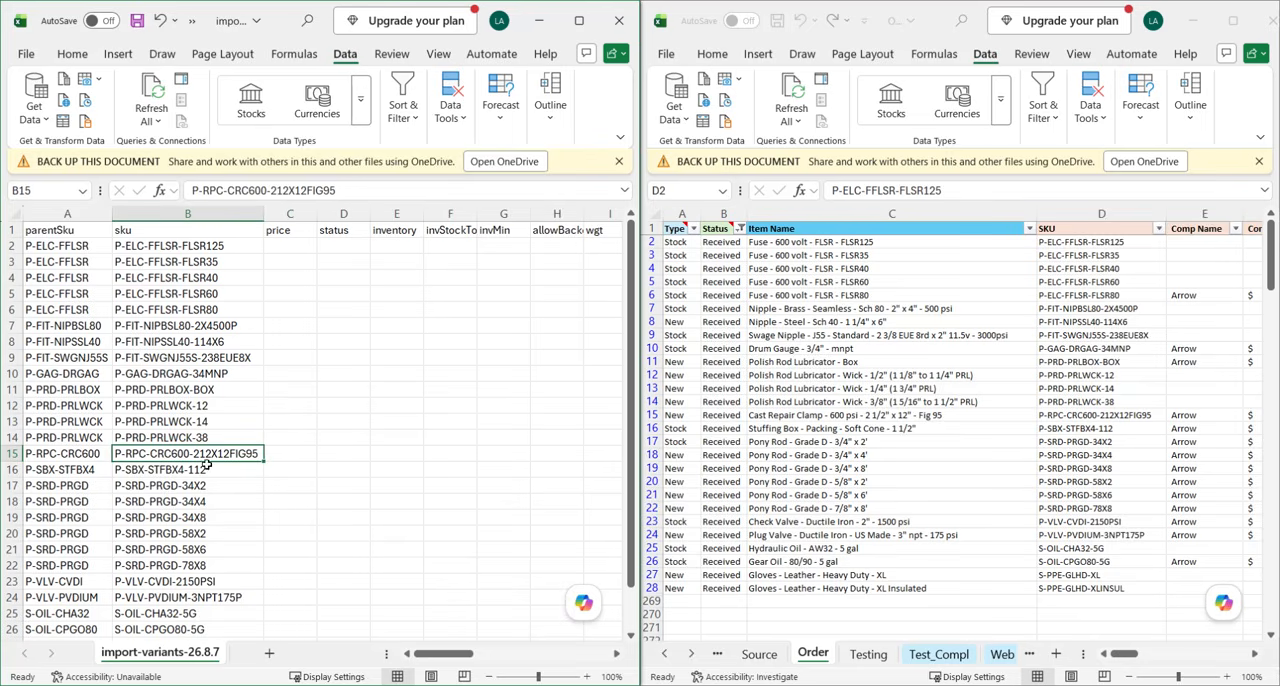
pyautogui.scroll(-2, 152, 469)
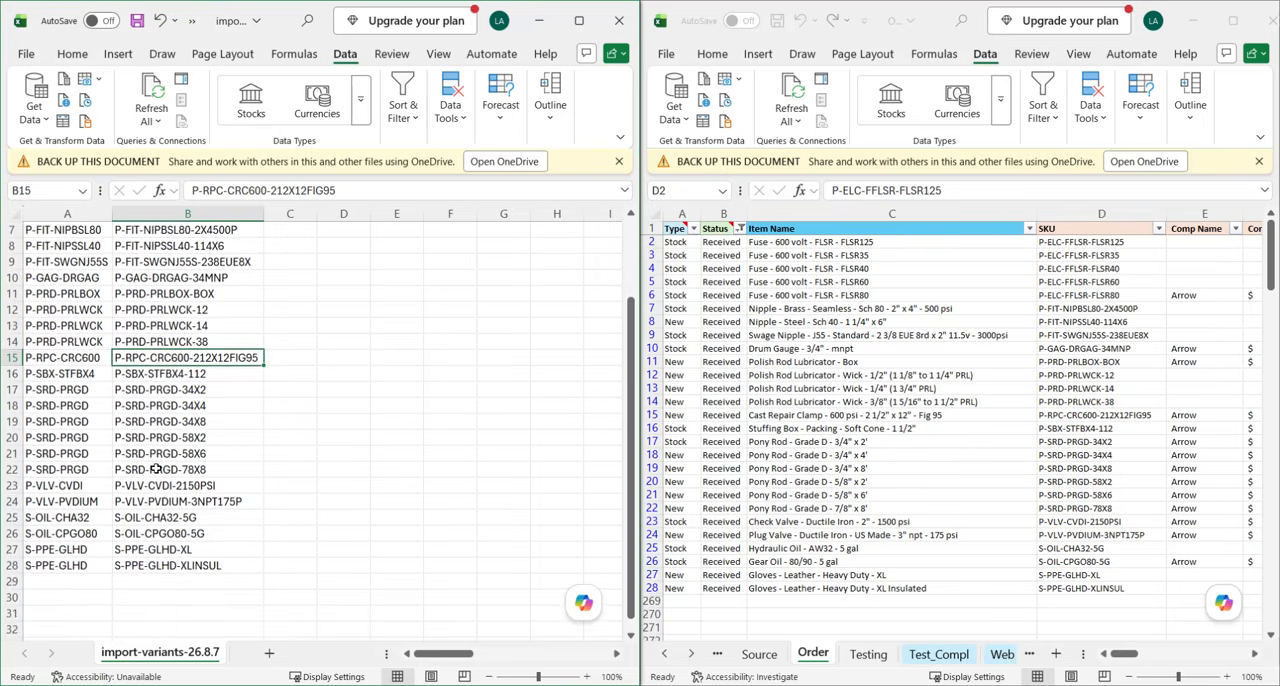
pyautogui.scroll(2, 152, 469)
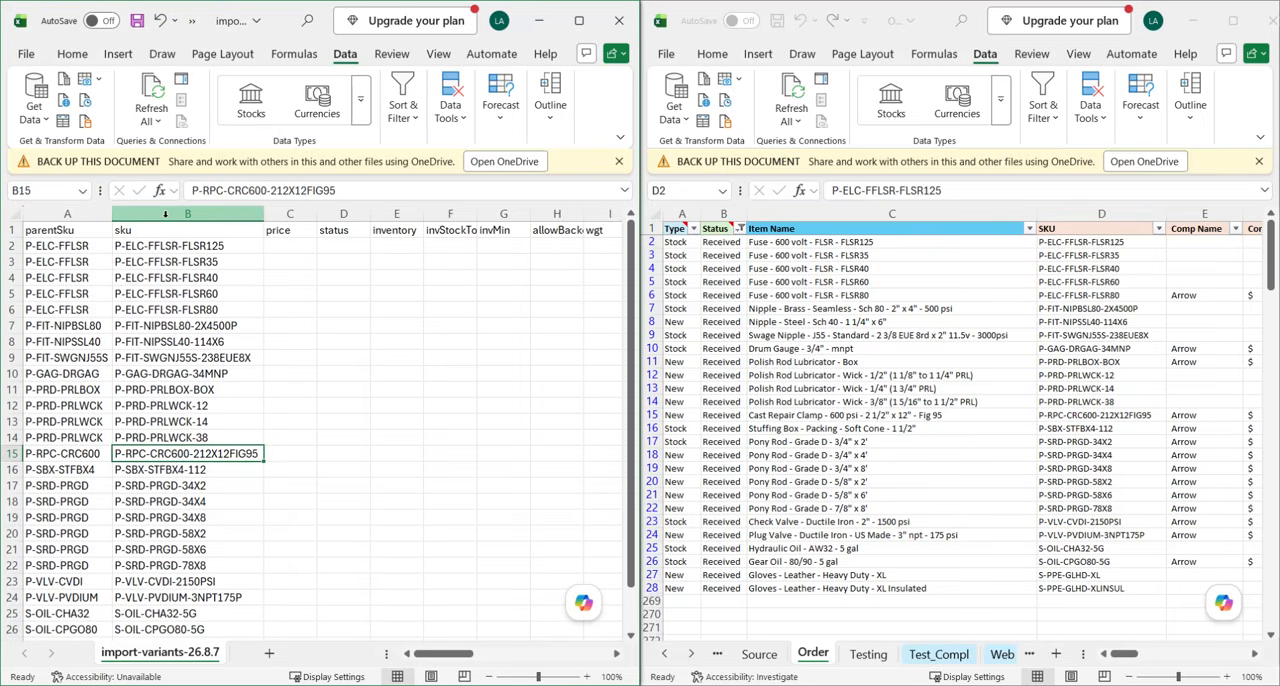
pyautogui.click(62, 214)
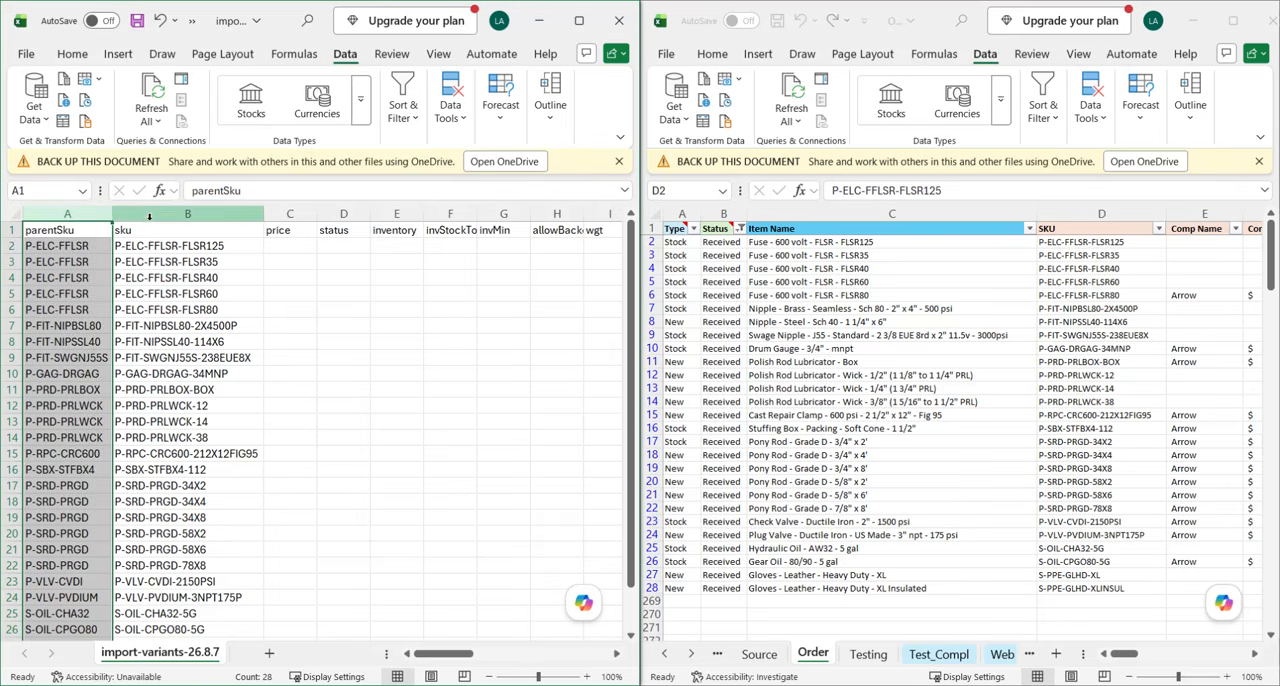
pyautogui.click(153, 214)
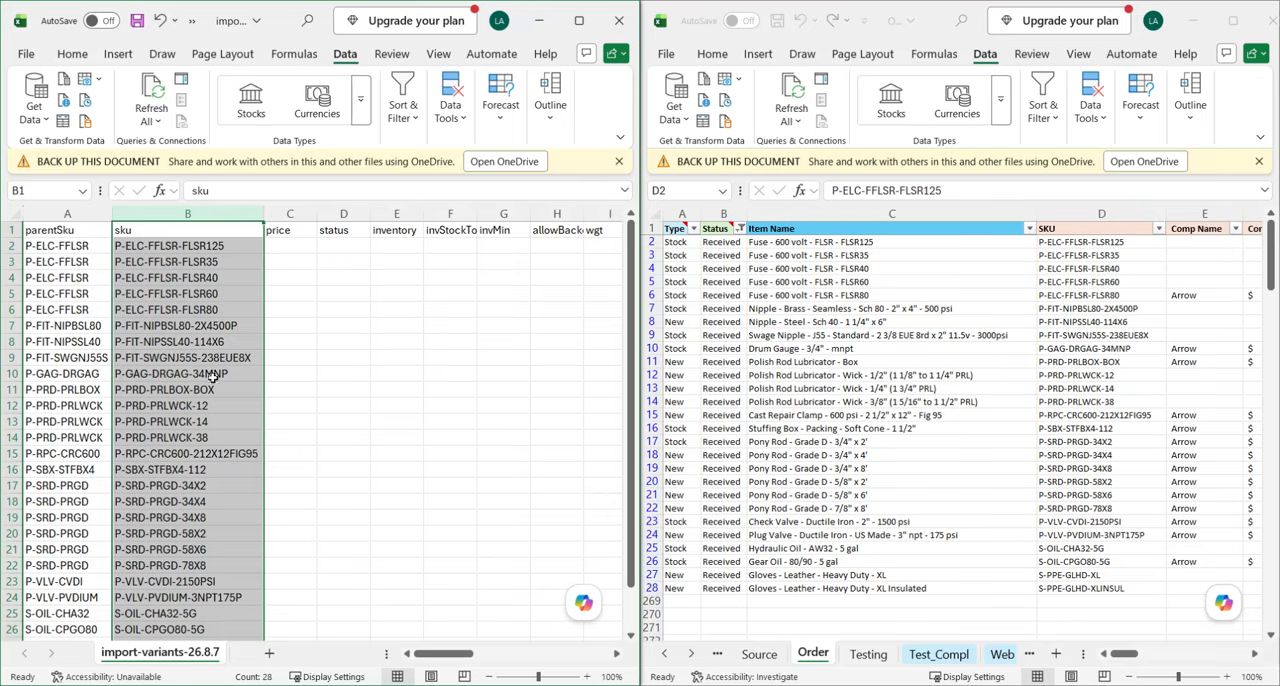
# Copy the Charge values Y2:Y28 from the Order sheet into the price column of the import file, starting at C2.
pyautogui.click(310, 356)
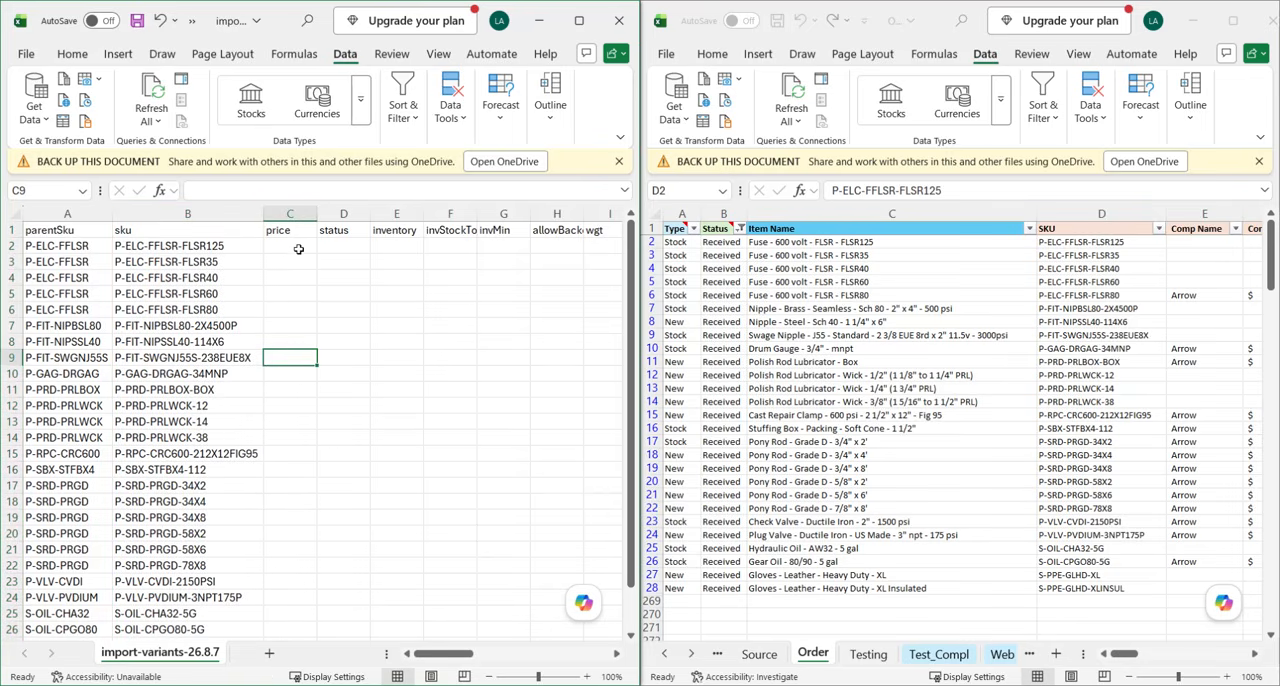
pyautogui.click(294, 214)
pyautogui.hscroll(2, 906, 385)
pyautogui.hscroll(-2, 246, 360)
pyautogui.scroll(-1, 246, 360)
pyautogui.scroll(1, 401, 398)
pyautogui.click(936, 437)
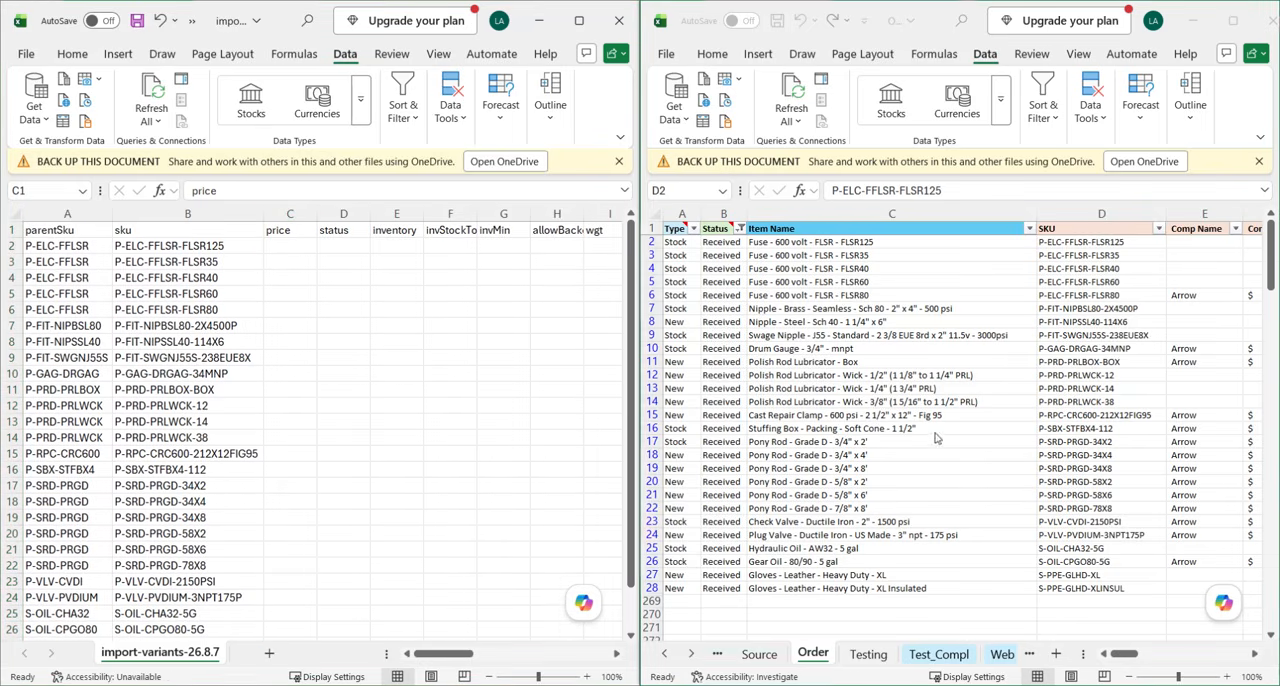
pyautogui.hscroll(3, 938, 437)
pyautogui.hscroll(5, 950, 437)
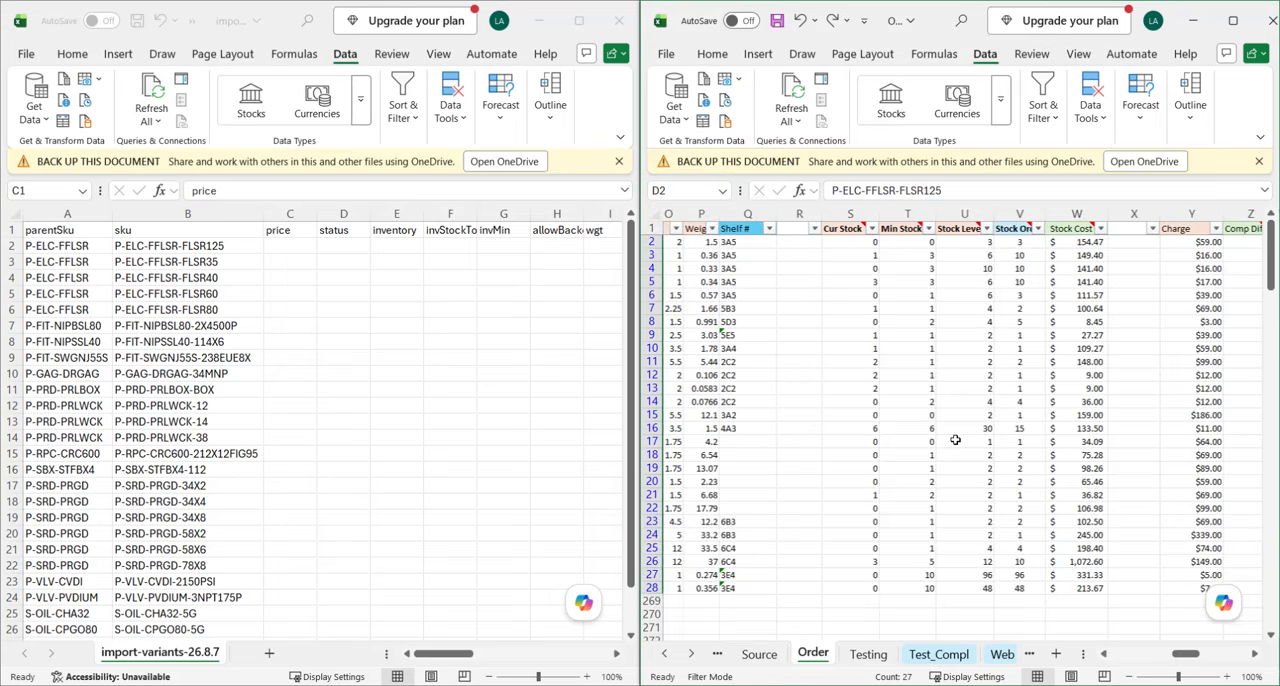
pyautogui.moveTo(1018, 241); pyautogui.dragTo(1008, 588)
pyautogui.hotkey('ctrl', 'c')
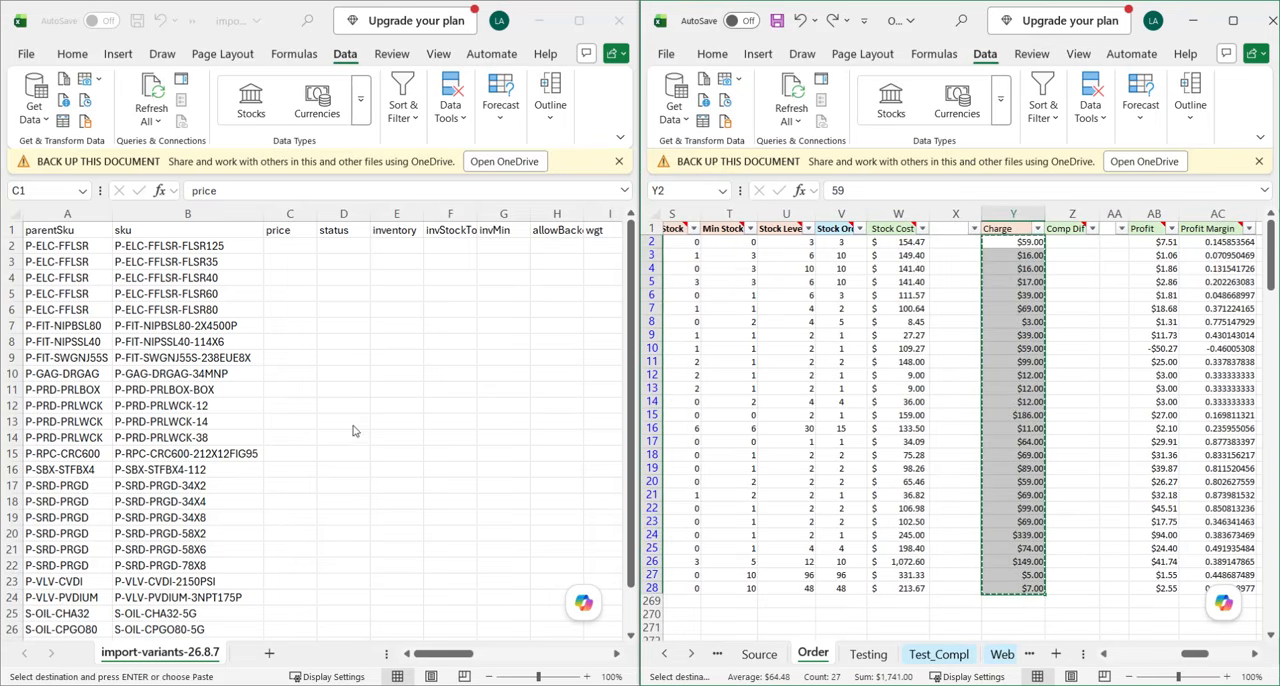
pyautogui.click(290, 250)
pyautogui.hotkey('ctrl', 'v')
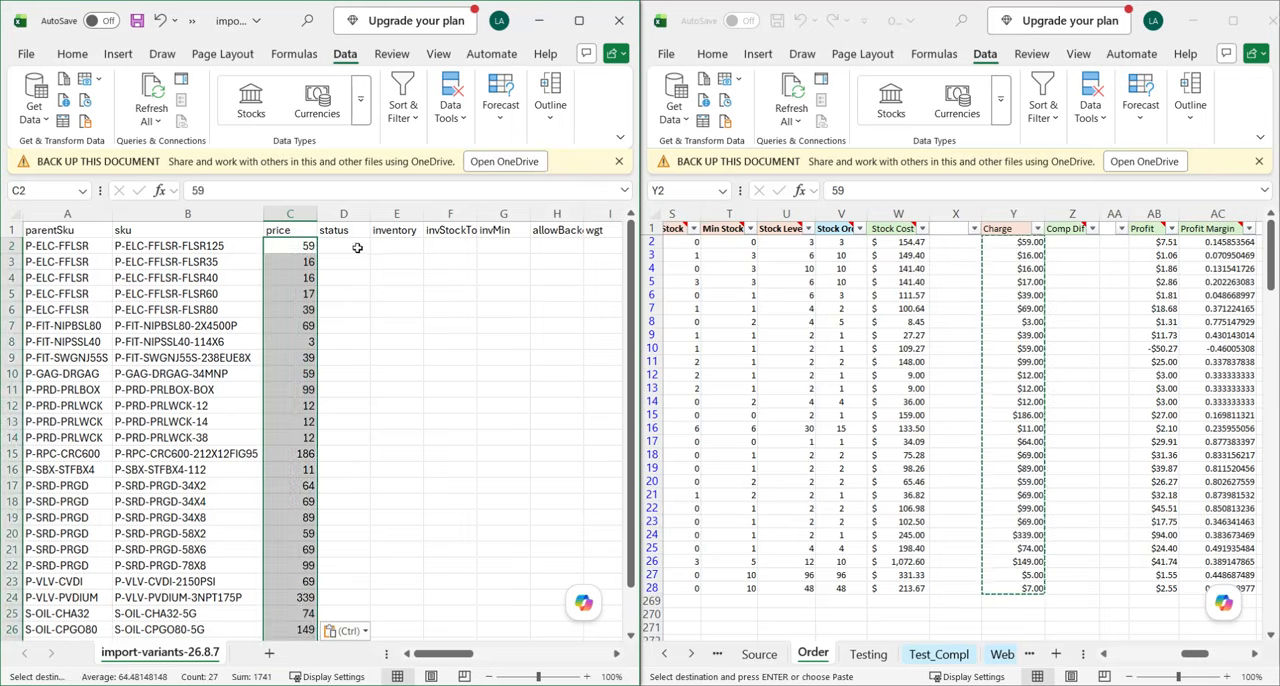
# Fill the status column of the import file with active for every item row from D2 down to D28.
pyautogui.click(358, 250)
pyautogui.write('acti')
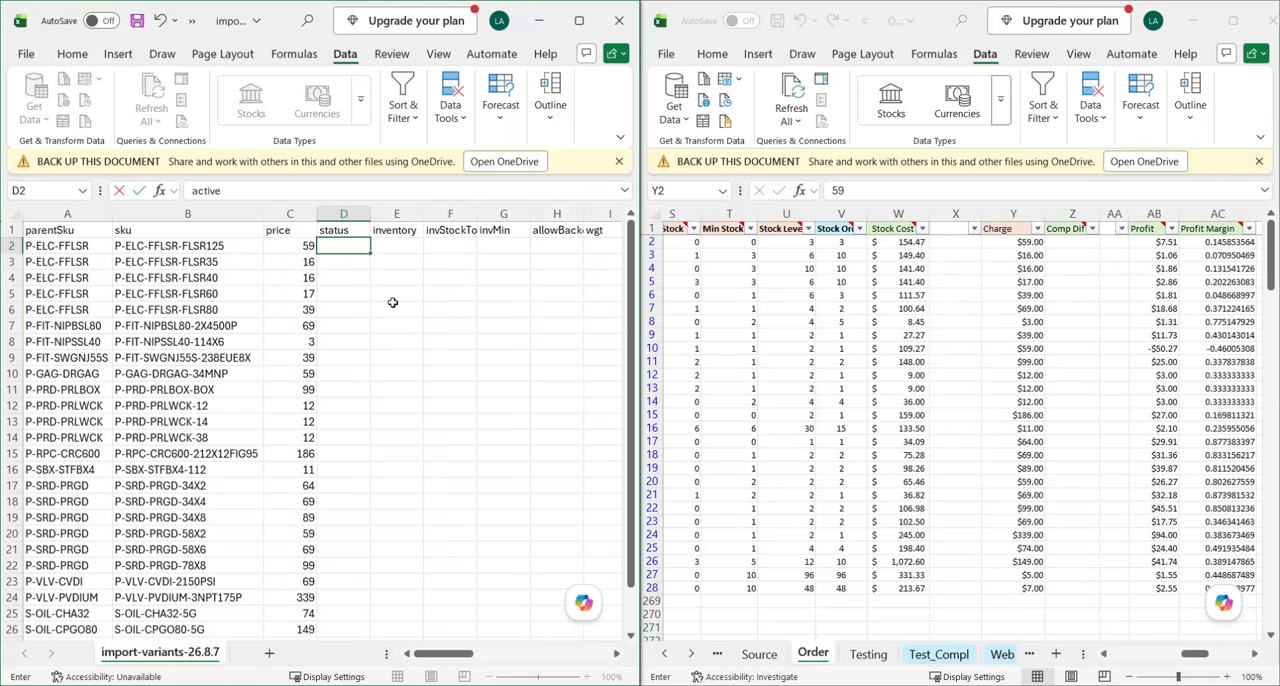
pyautogui.write('ve')
pyautogui.press('Return')
pyautogui.press('Up')
pyautogui.hotkey('ctrl', 'c')
pyautogui.moveTo(349, 261); pyautogui.dragTo(351, 613)
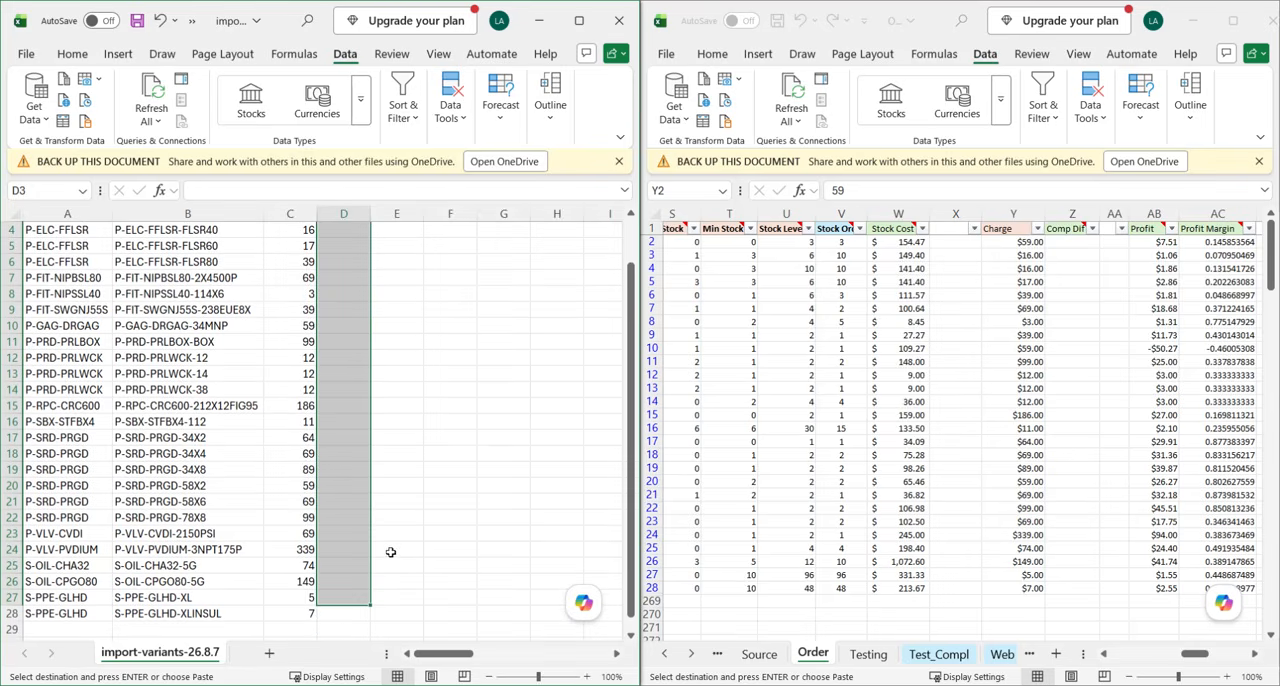
pyautogui.hotkey('ctrl', 'v')
pyautogui.scroll(-2, 365, 580)
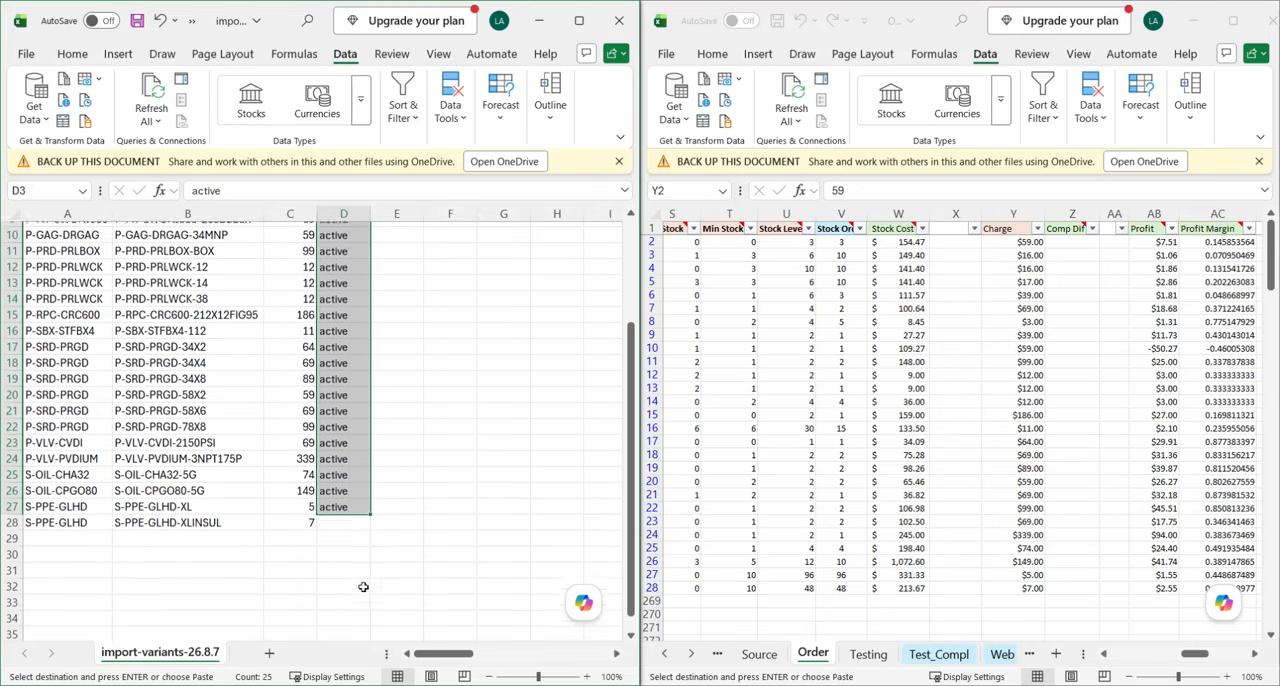
pyautogui.click(355, 519)
pyautogui.click(450, 485)
pyautogui.press('Escape')
pyautogui.scroll(3, 450, 480)
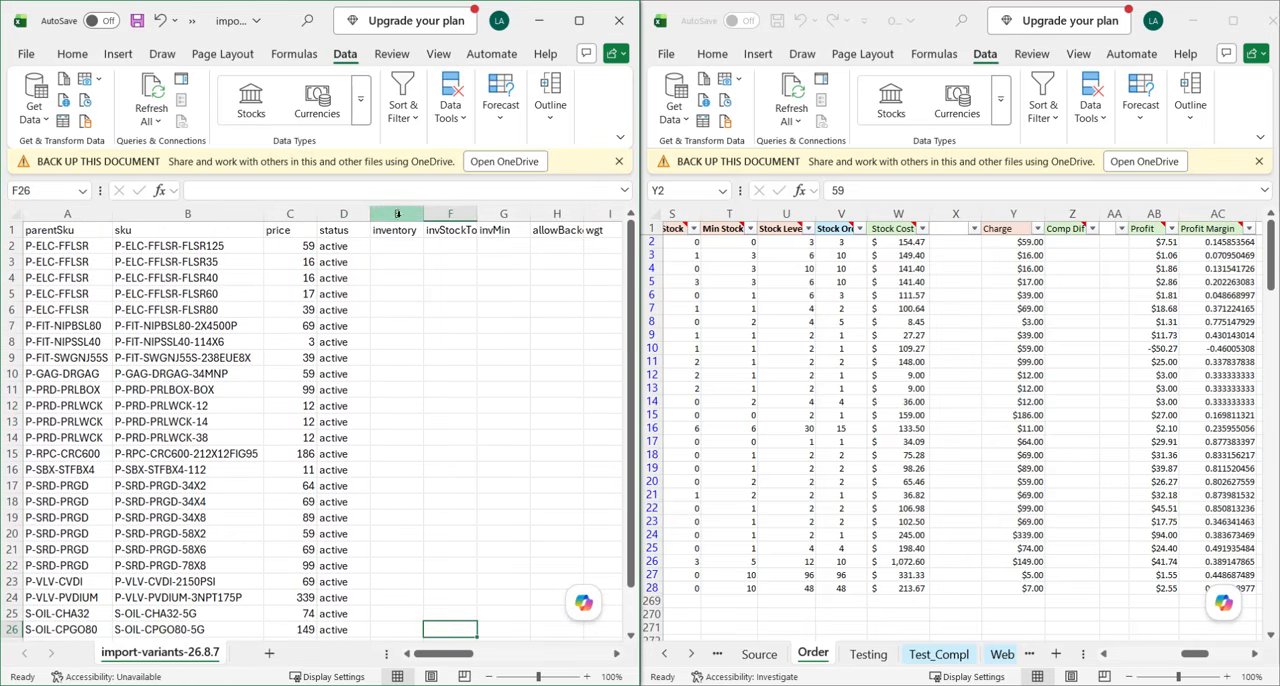
# Enter the formula =S2+AH2 in cell R2 of the Order sheet to add the received quantity to the current stock.
pyautogui.click(396, 214)
pyautogui.click(873, 345)
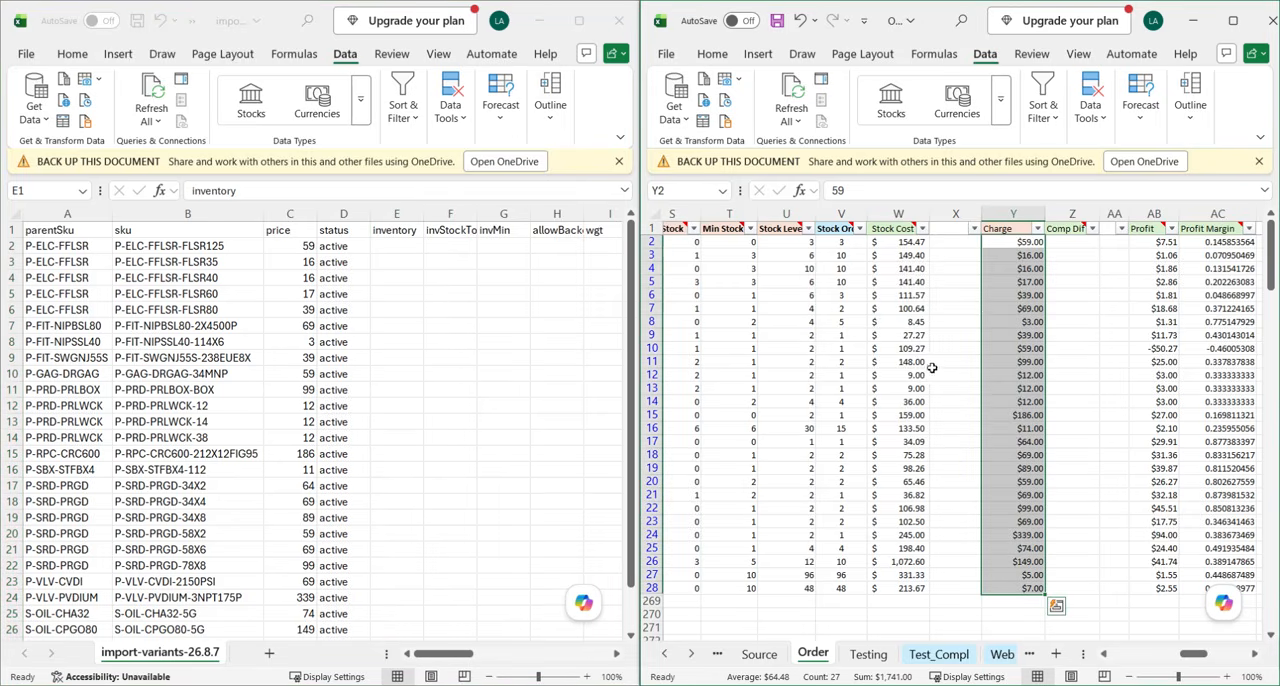
pyautogui.hscroll(-4, 939, 372)
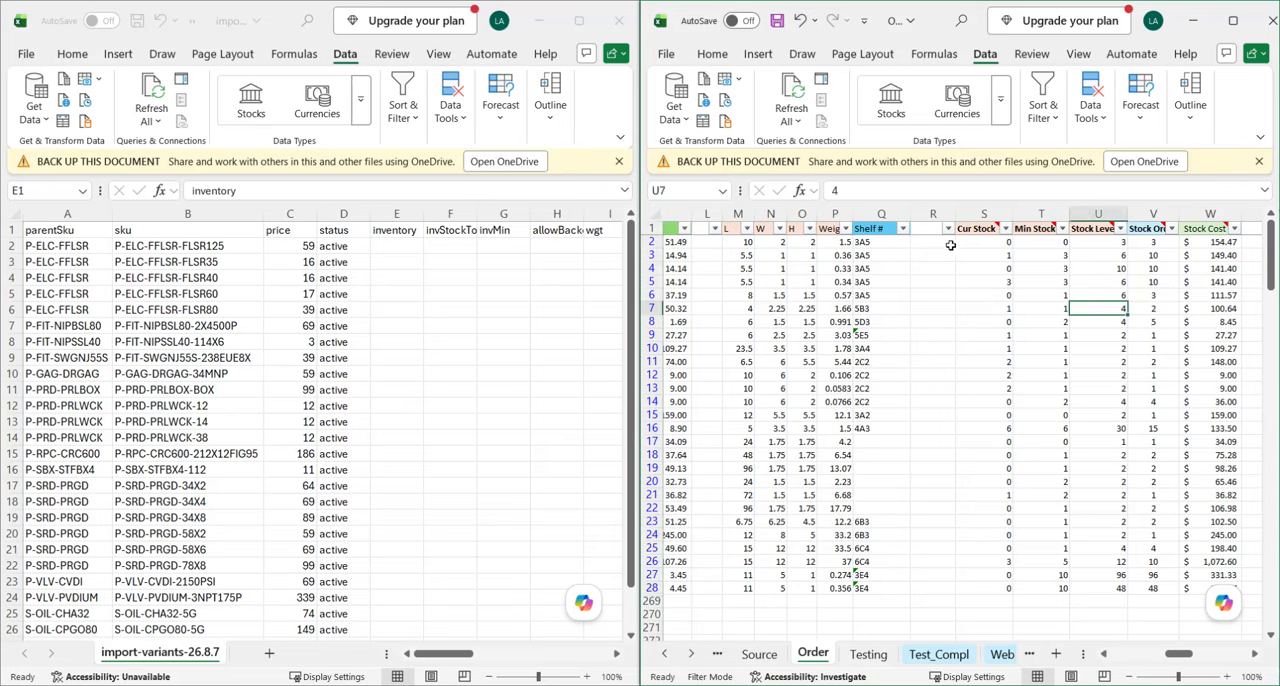
pyautogui.click(933, 214)
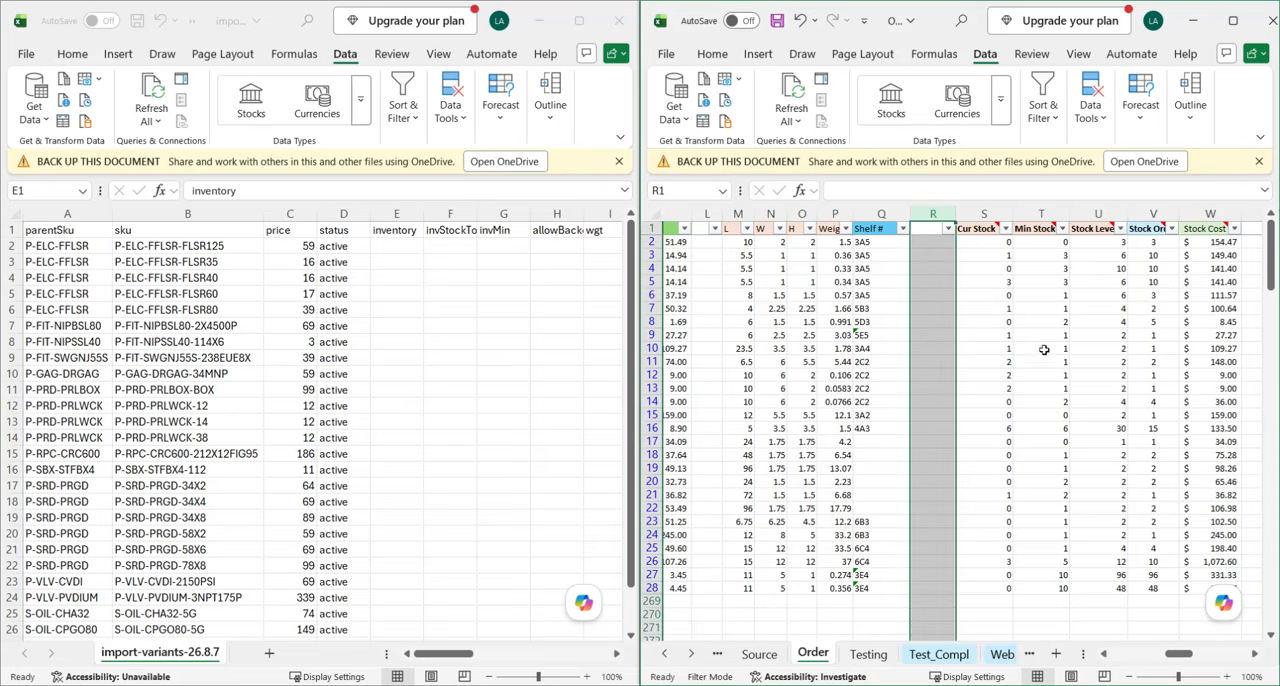
pyautogui.click(972, 325)
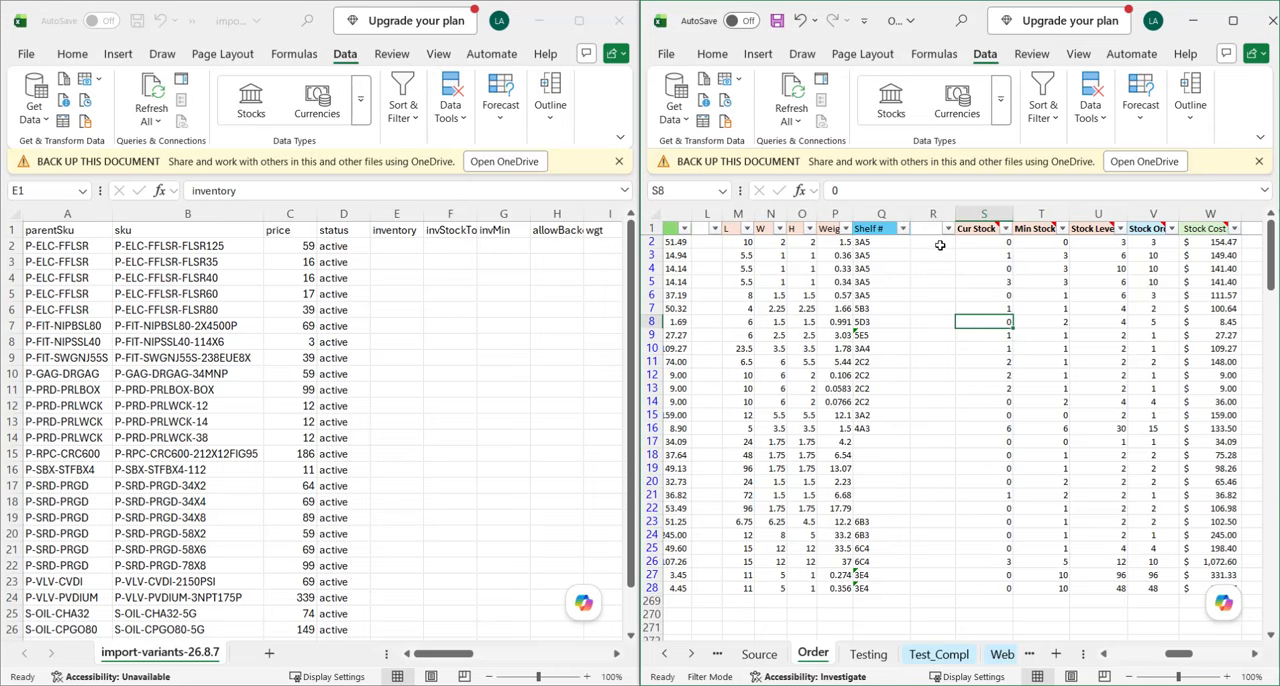
pyautogui.click(940, 245)
pyautogui.write('=')
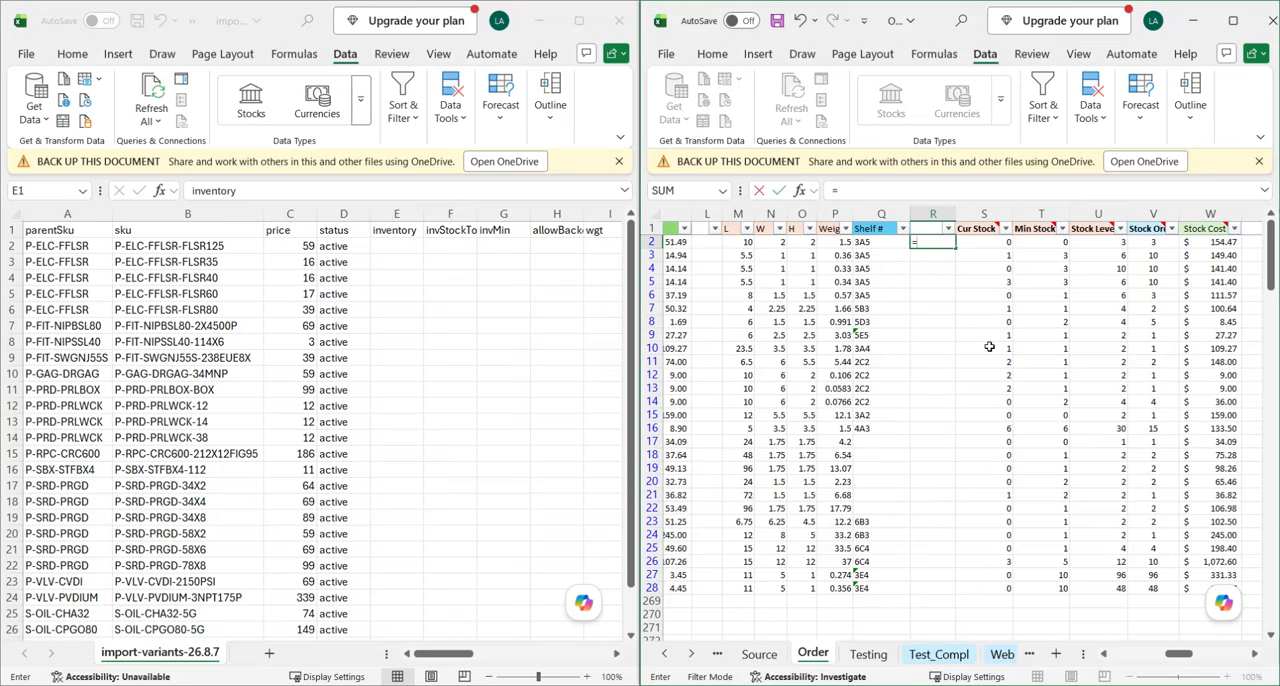
pyautogui.press('Right')
pyautogui.write('+')
pyautogui.press('Right')
pyautogui.press('Right')
pyautogui.press('Right')
pyautogui.press('Right')
pyautogui.press('Right')
pyautogui.press('Right')
pyautogui.press('Right')
pyautogui.press('Right')
pyautogui.press('Right')
pyautogui.press('Right')
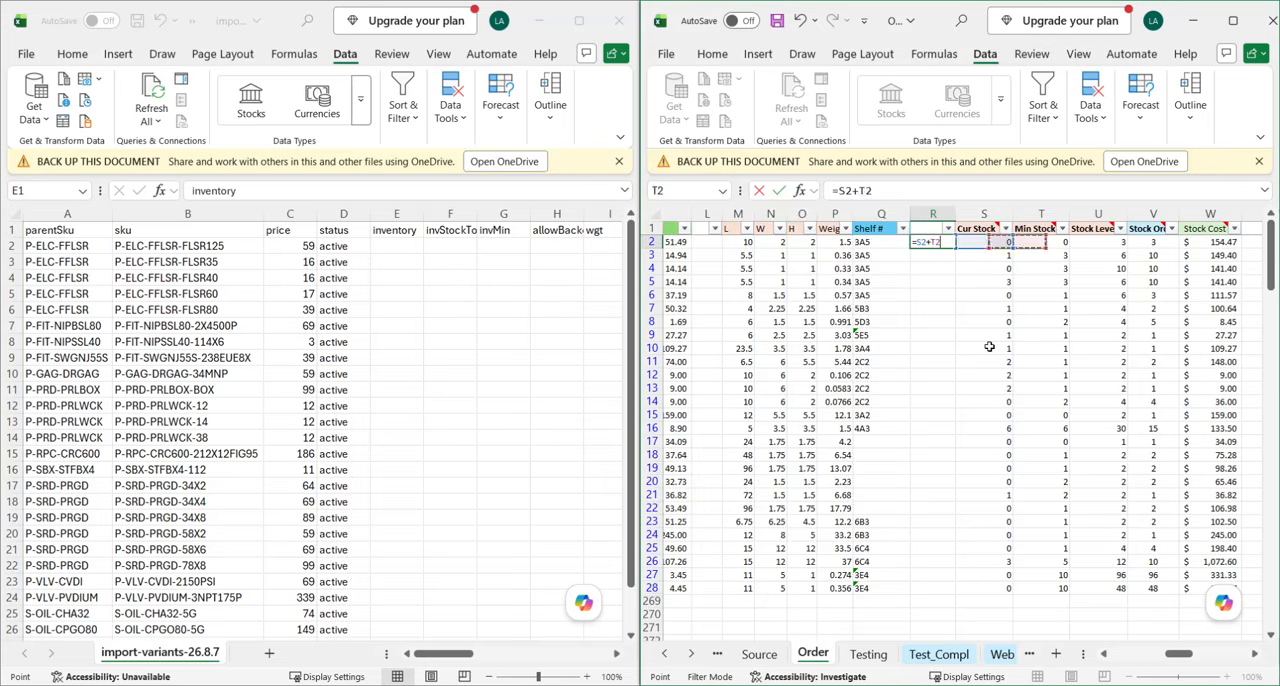
pyautogui.press('Right')
pyautogui.press('Right')
pyautogui.press('Right')
pyautogui.press('Right')
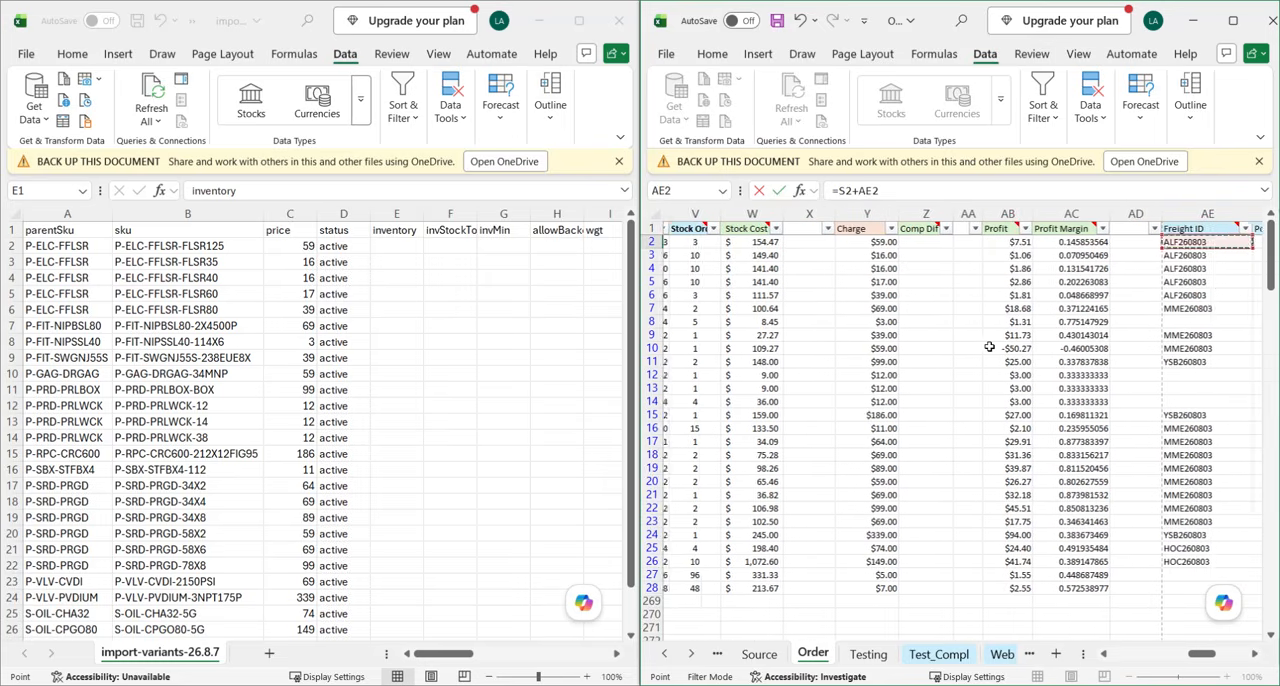
pyautogui.press('Left')
pyautogui.press('Left')
pyautogui.press('Left')
pyautogui.press('Left')
pyautogui.press('Left')
pyautogui.press('Left')
pyautogui.press('Left')
pyautogui.press('Left')
pyautogui.press('Left')
pyautogui.press('Left')
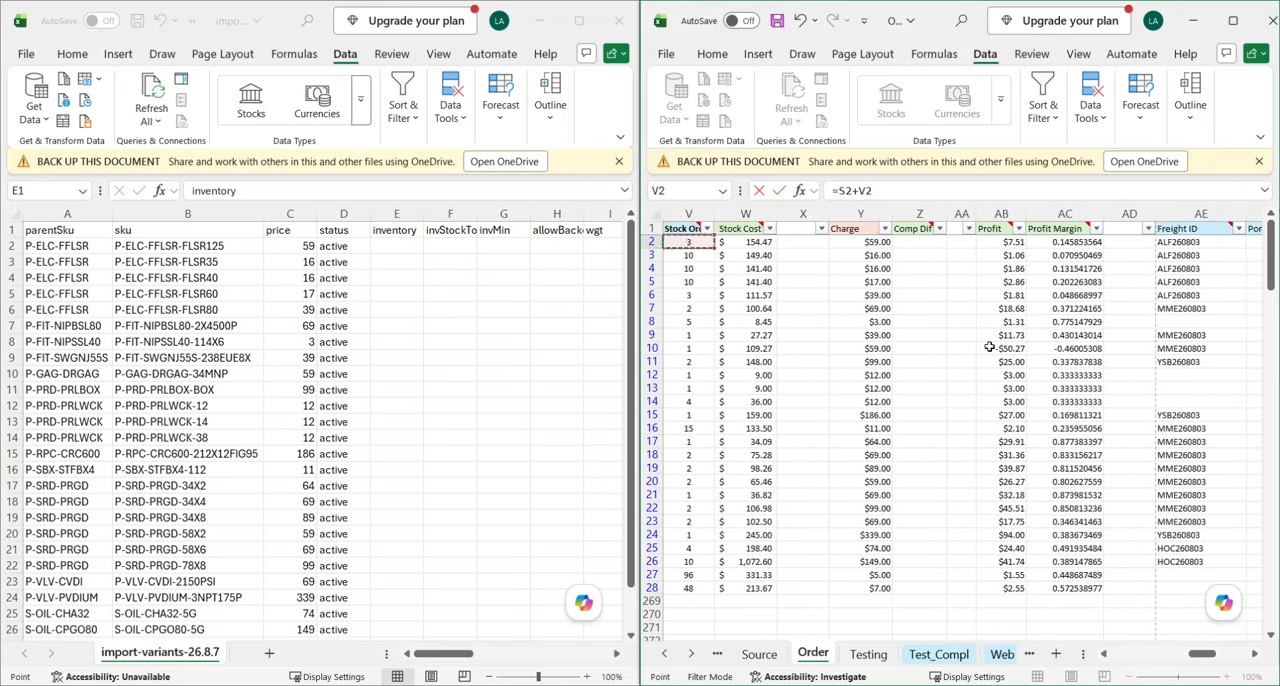
pyautogui.press('Right')
pyautogui.press('Right')
pyautogui.press('Right')
pyautogui.press('Right')
pyautogui.press('Right')
pyautogui.press('Right')
pyautogui.press('Right')
pyautogui.press('Right')
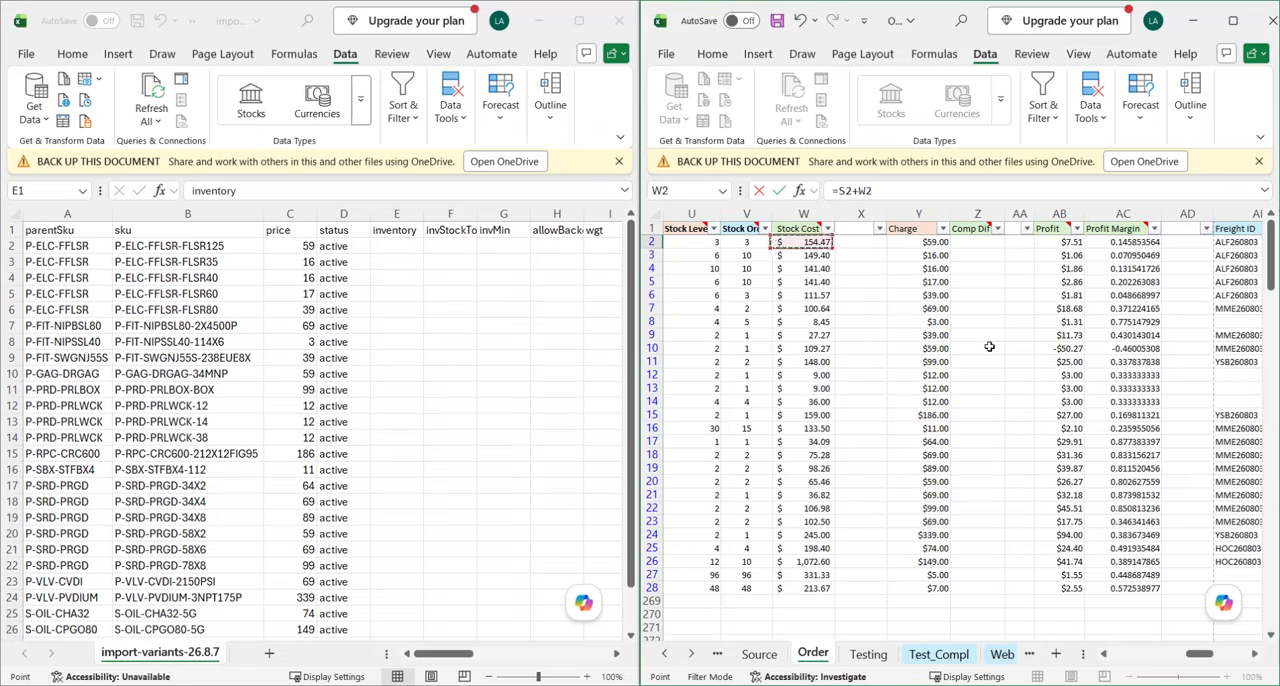
pyautogui.press('Right')
pyautogui.press('Right')
pyautogui.press('Right')
pyautogui.press('Right')
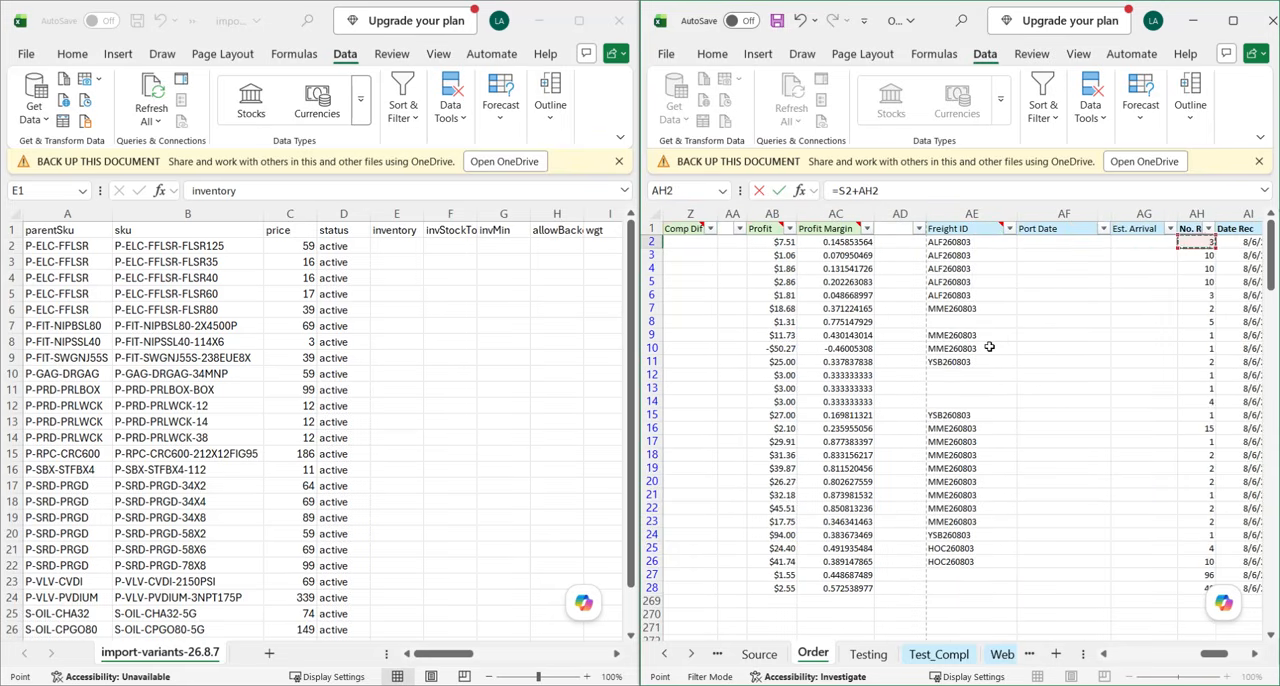
pyautogui.press('Return')
# Check the formula's source values in the Cur Stock column S and the received quantity column AH of the Order sheet.
pyautogui.scroll(-1, 753, 327)
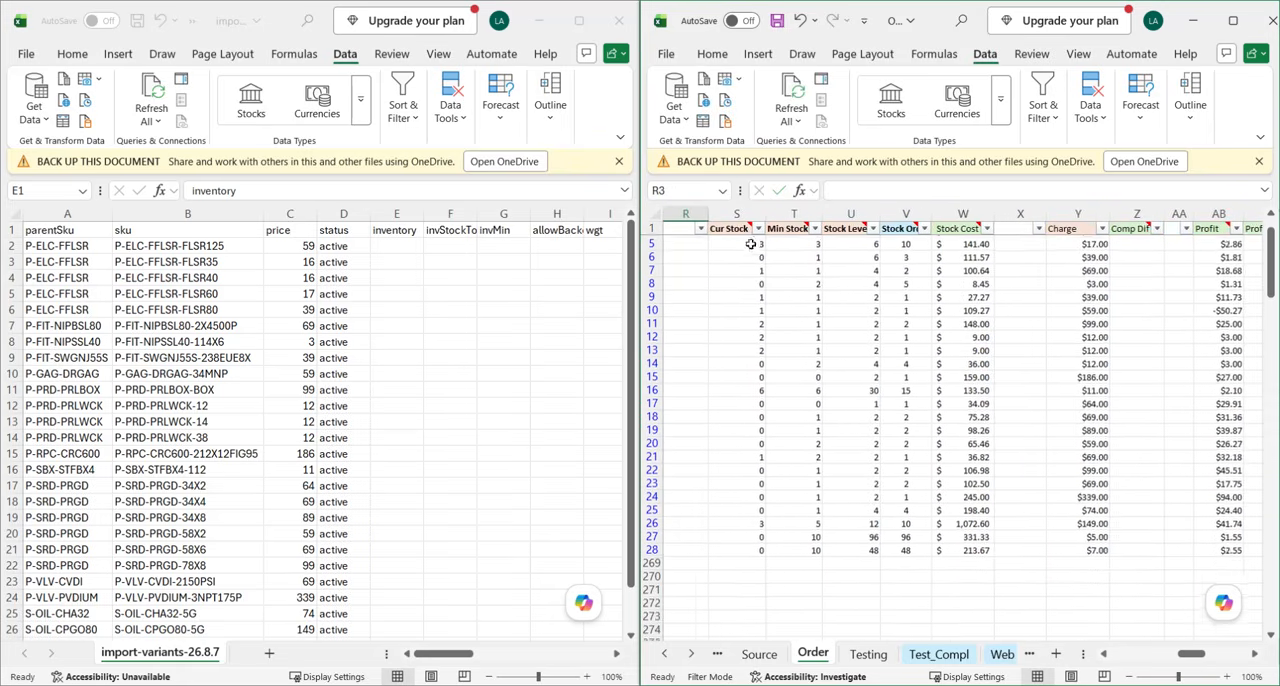
pyautogui.scroll(1, 753, 327)
pyautogui.click(885, 244)
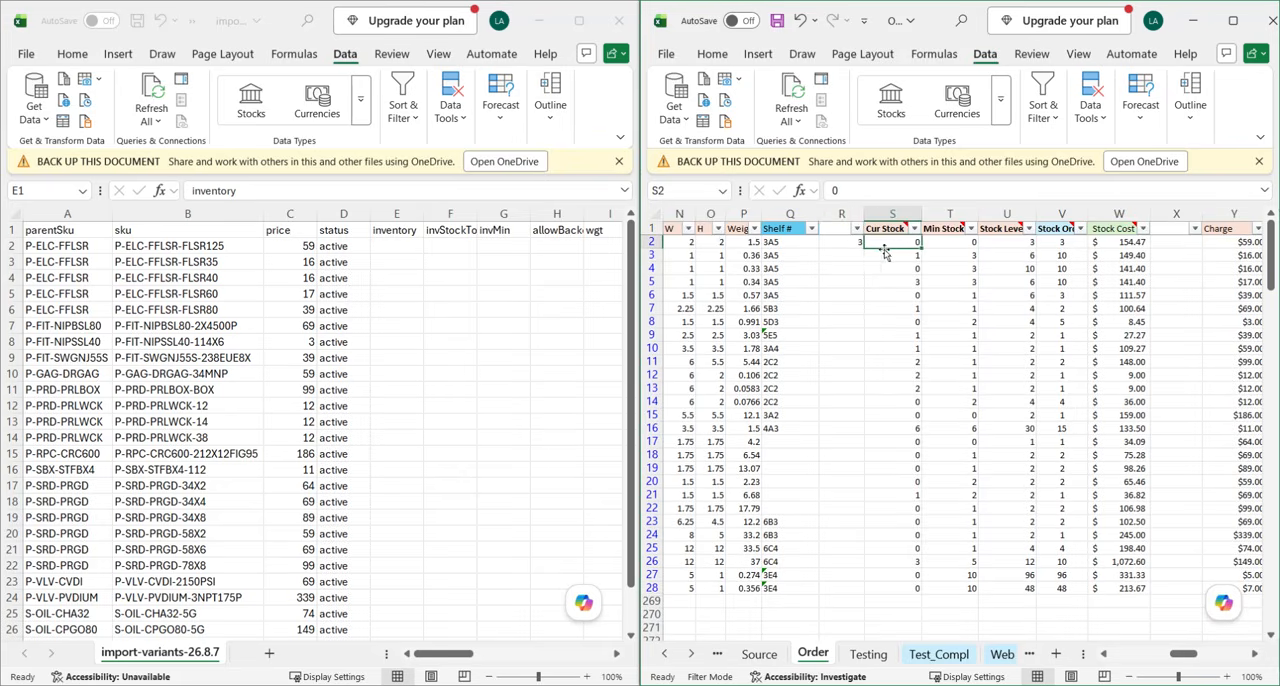
pyautogui.hscroll(10, 1000, 260)
pyautogui.click(1022, 242)
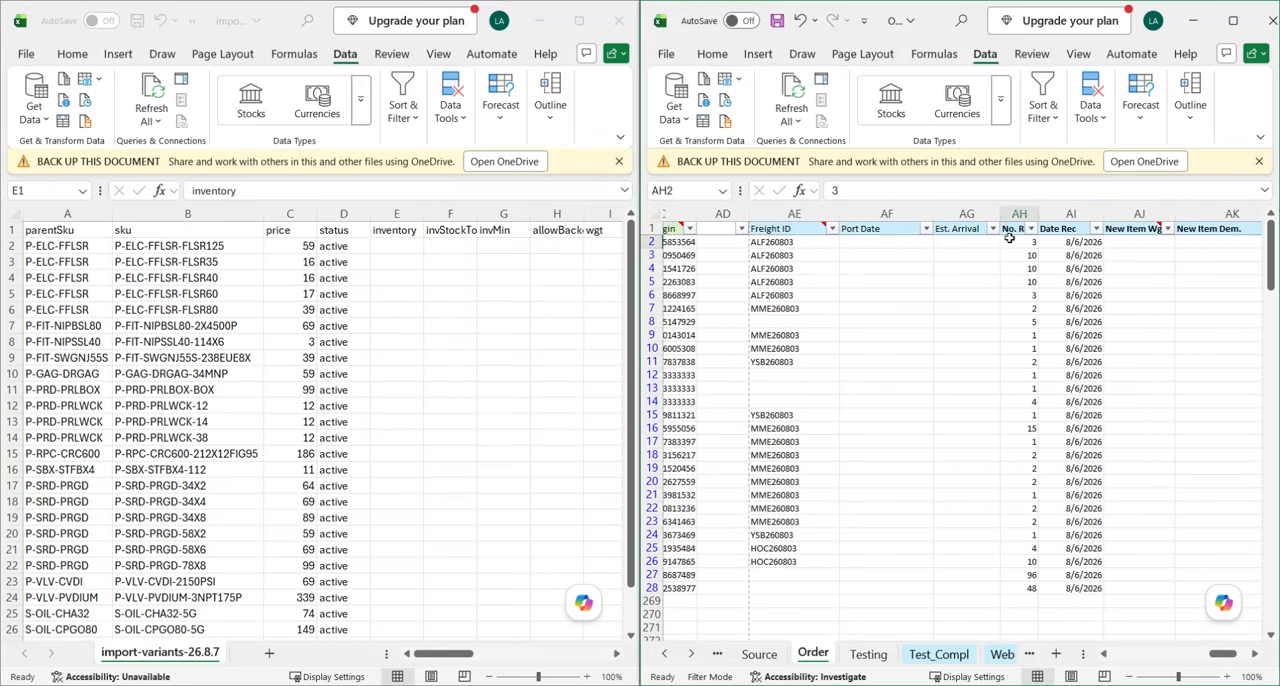
pyautogui.hscroll(-10, 983, 266)
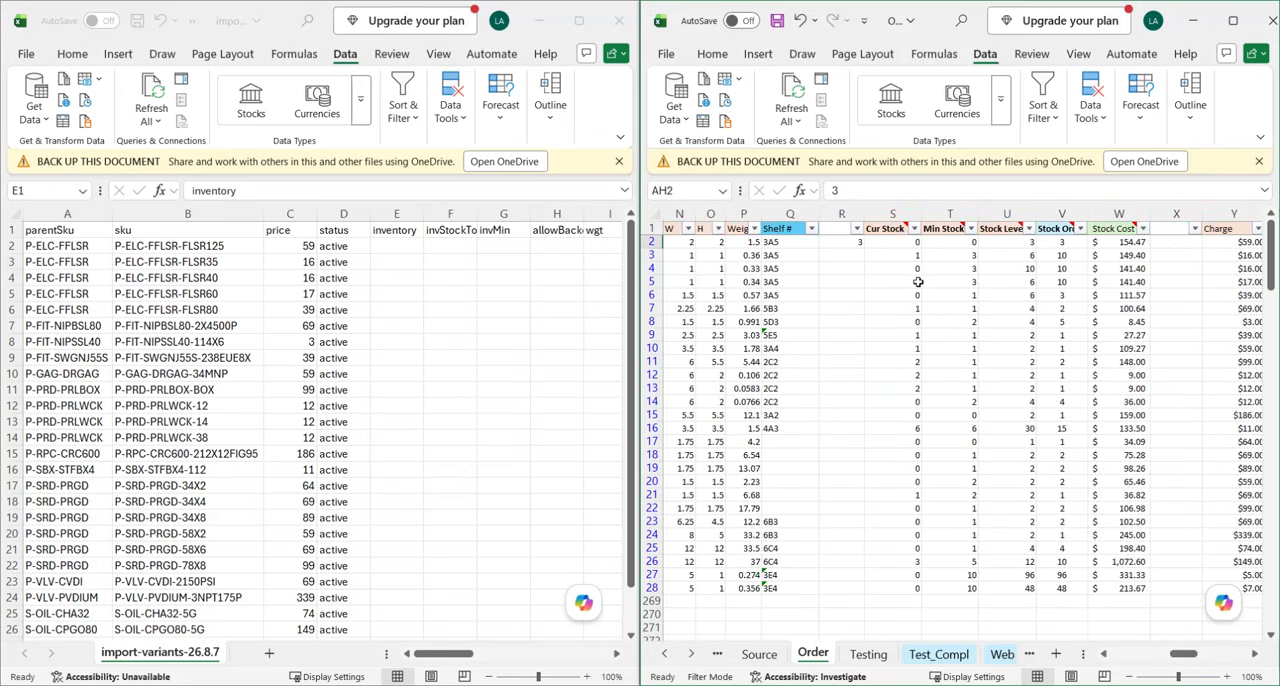
pyautogui.click(900, 214)
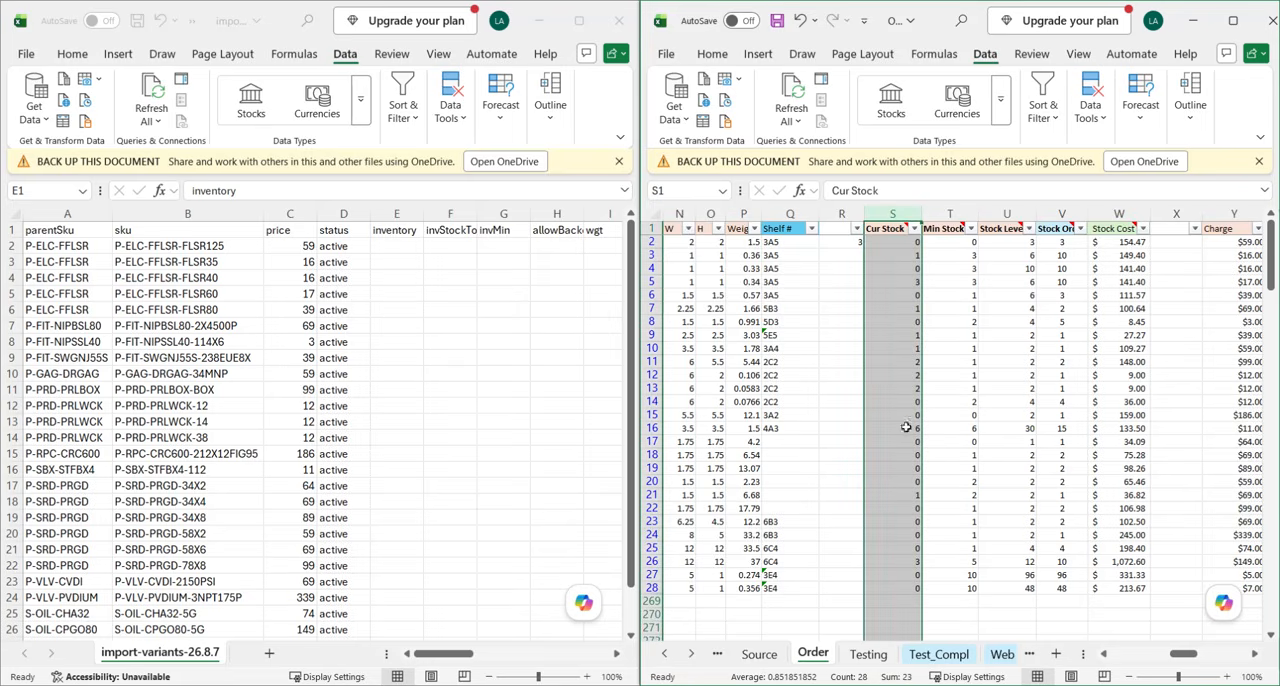
# Fill the R2 stock formula down to R28 on the Order sheet.
pyautogui.click(848, 244)
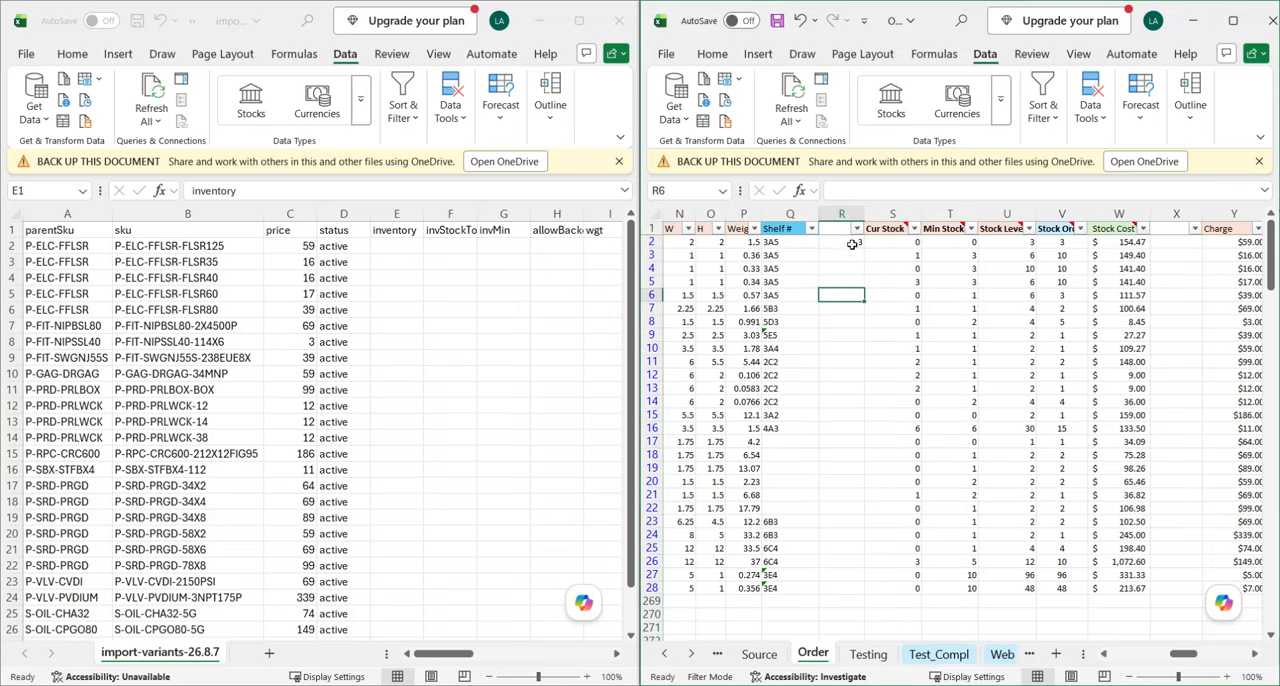
pyautogui.moveTo(864, 248); pyautogui.dragTo(866, 596)
pyautogui.scroll(-1, 862, 421)
pyautogui.scroll(1, 861, 421)
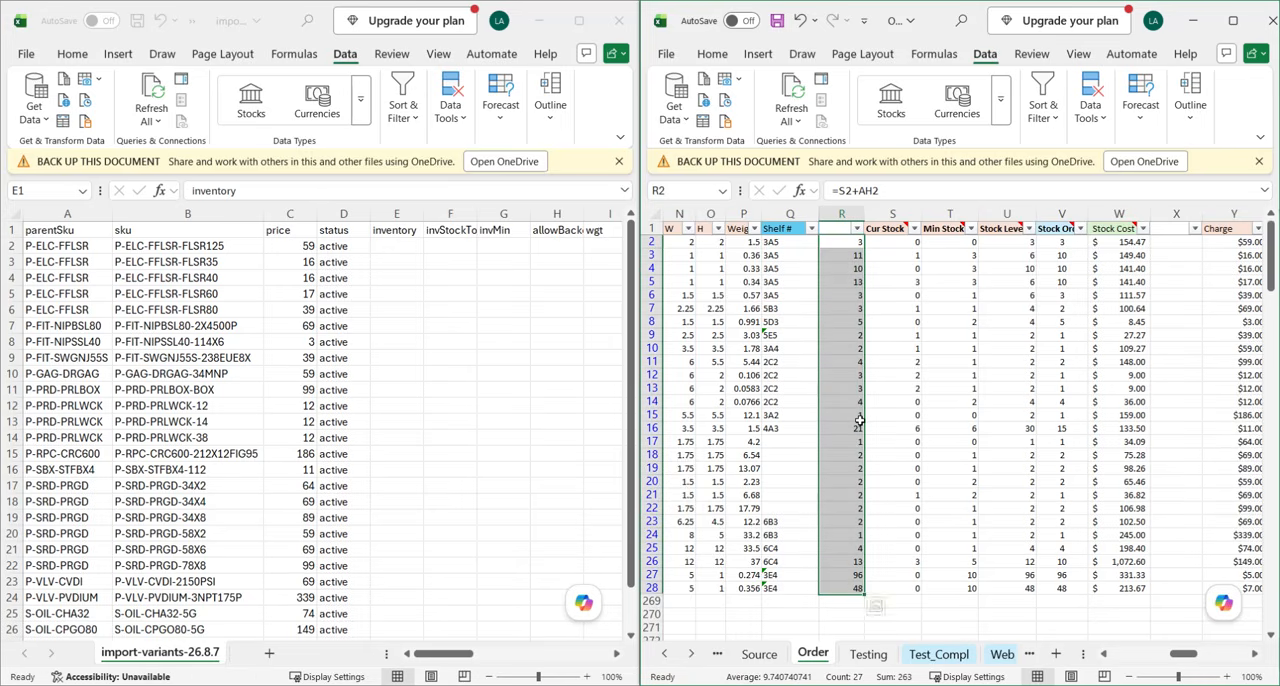
# Copy the stock sums R2:R28 and paste them as values into the inventory column of the import file, starting at E2.
pyautogui.hotkey('ctrl', 'c')
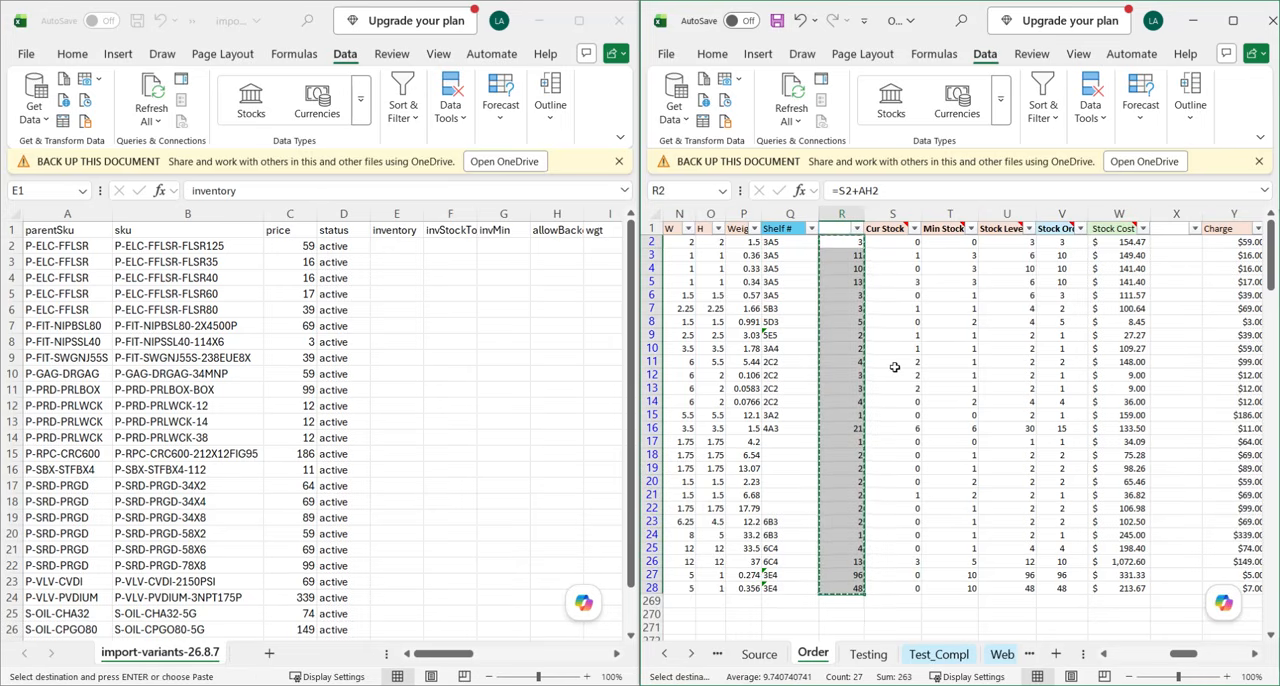
pyautogui.click(405, 250)
pyautogui.hotkey('ctrl', 'shift', 'v')
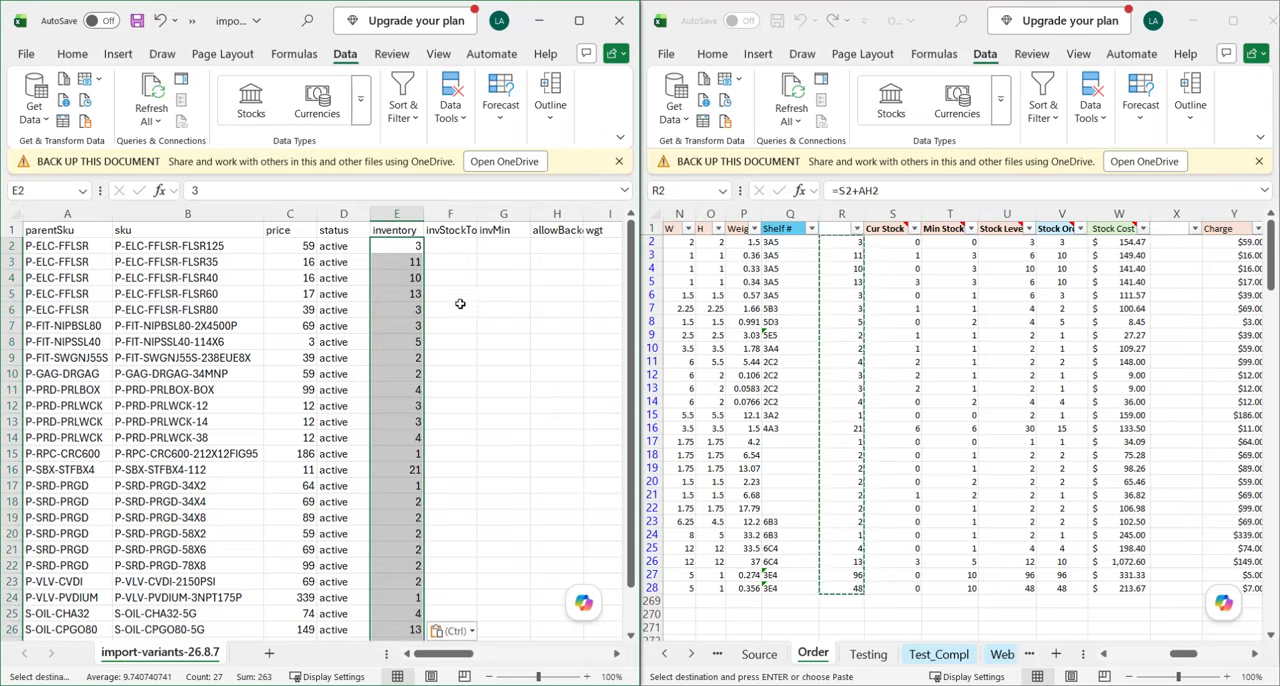
pyautogui.click(451, 340)
pyautogui.press('Escape')
pyautogui.press('Escape')
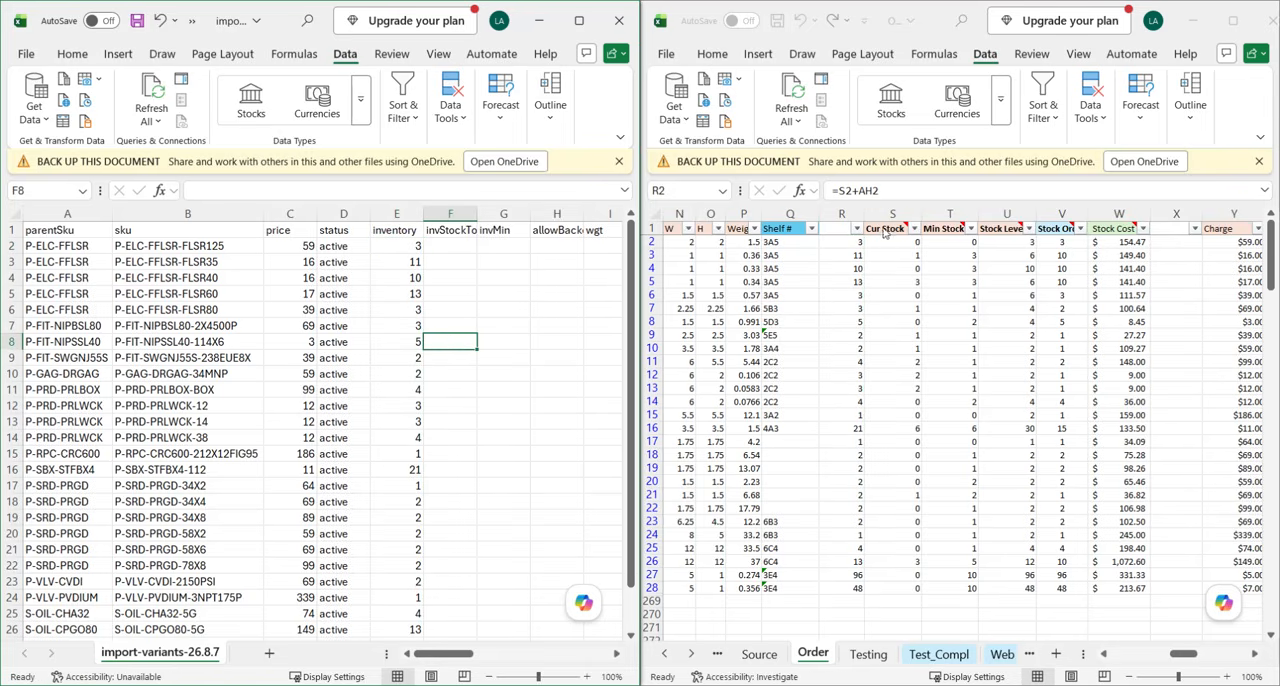
# Clear the contents of helper column R on the Order sheet.
pyautogui.click(844, 215)
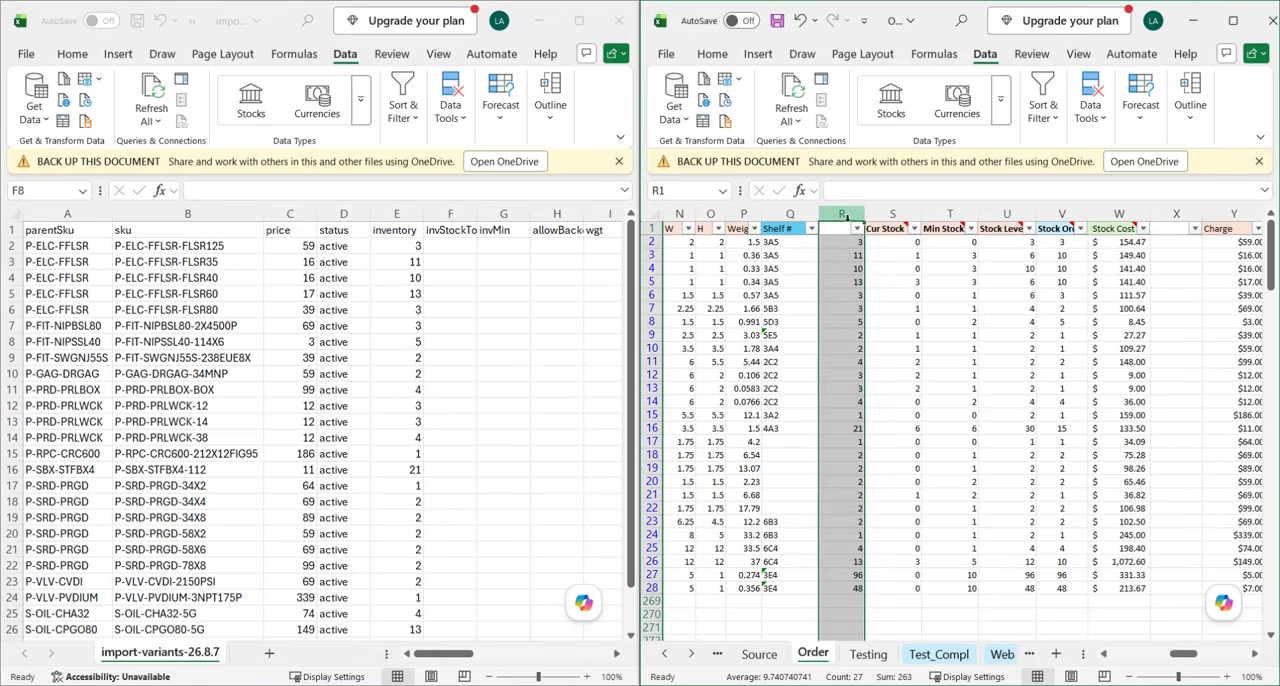
pyautogui.press('Delete')
pyautogui.click(852, 315)
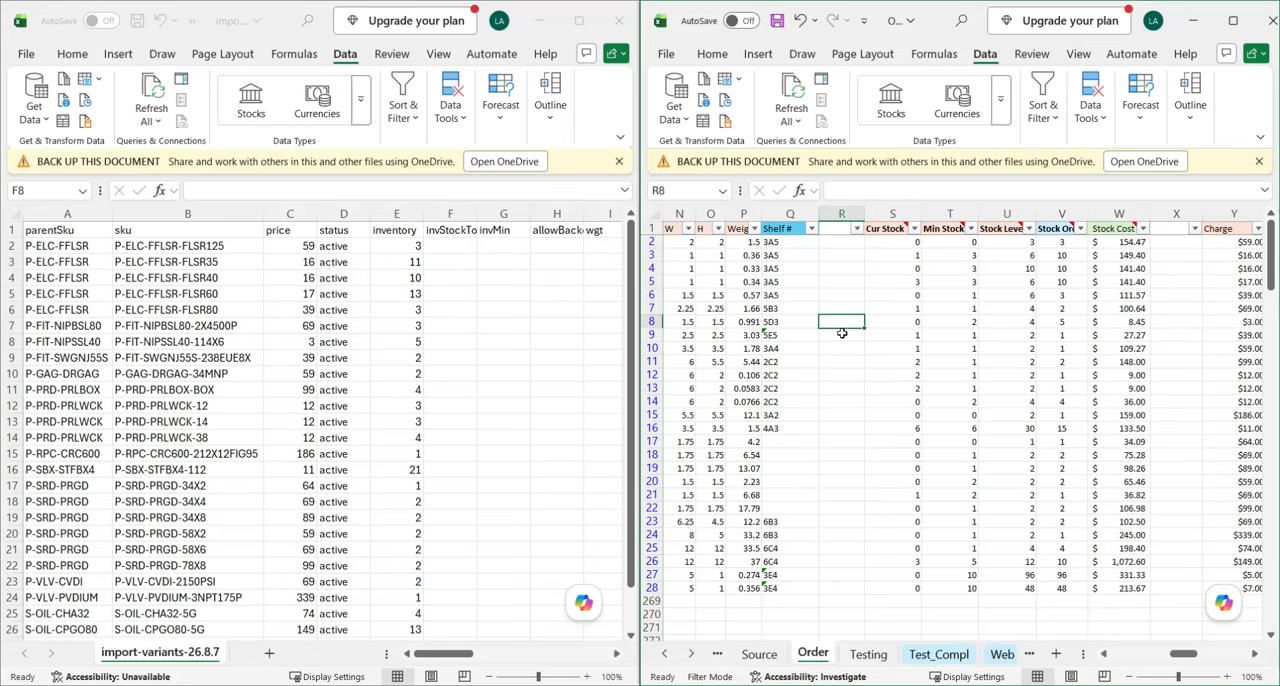
# Slightly widen the invStockTo column and copy the Stock Level values U2:U28 from the Order sheet into it, starting at F2.
pyautogui.click(450, 274)
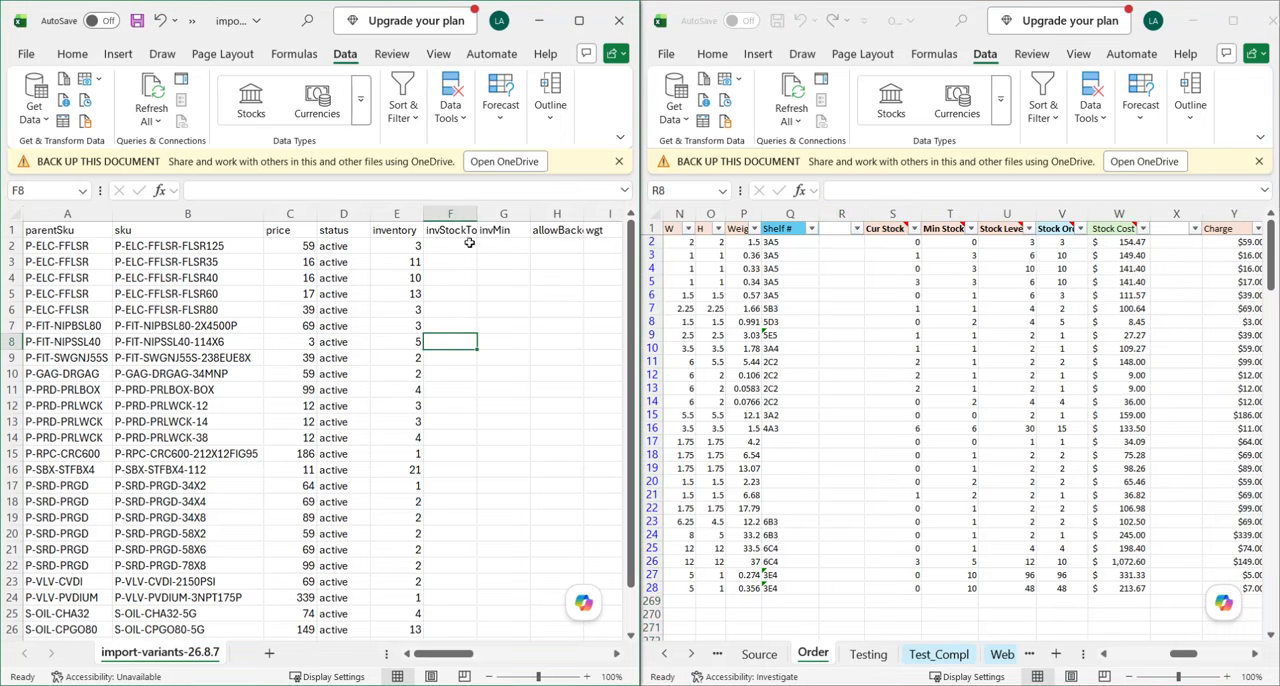
pyautogui.moveTo(475, 219); pyautogui.dragTo(478, 216)
pyautogui.click(450, 232)
pyautogui.click(982, 305)
pyautogui.click(1026, 284)
pyautogui.moveTo(1007, 242); pyautogui.dragTo(1022, 594)
pyautogui.hotkey('ctrl', 'c')
pyautogui.click(452, 246)
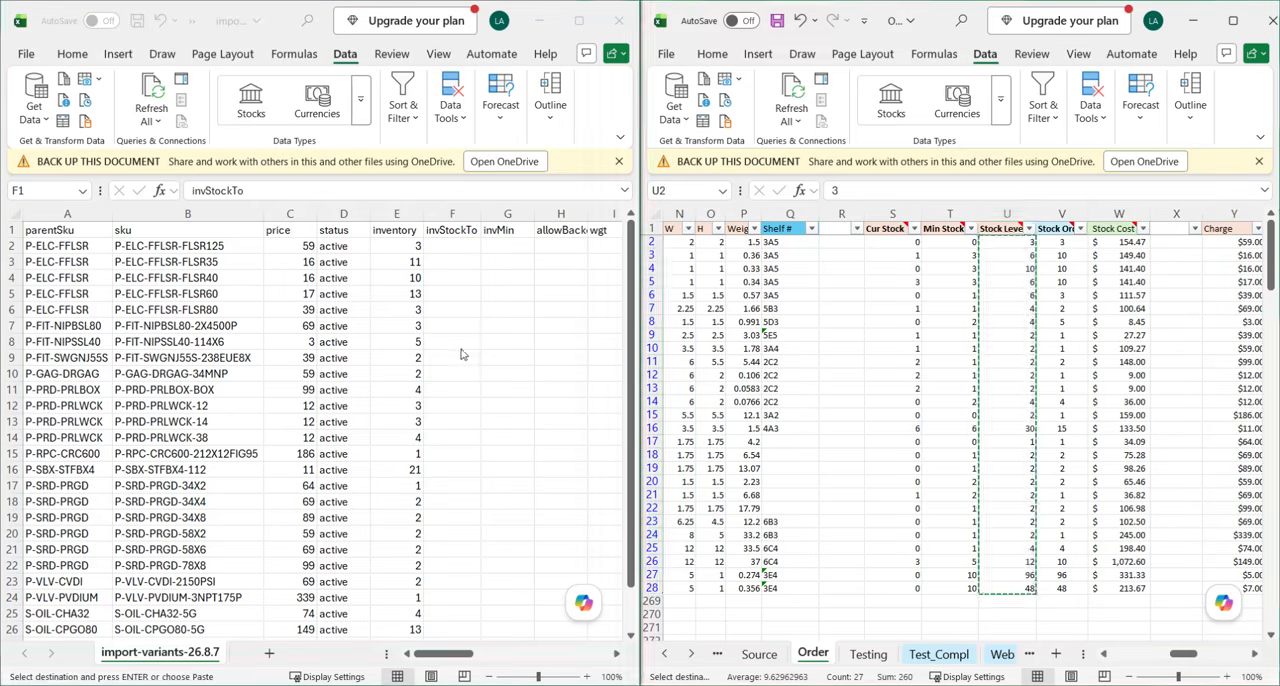
pyautogui.hotkey('ctrl', 'v')
# Copy the Min Stock values T2:T28 from the Order sheet into the invMin column of the import file, starting at G2.
pyautogui.click(509, 231)
pyautogui.click(509, 214)
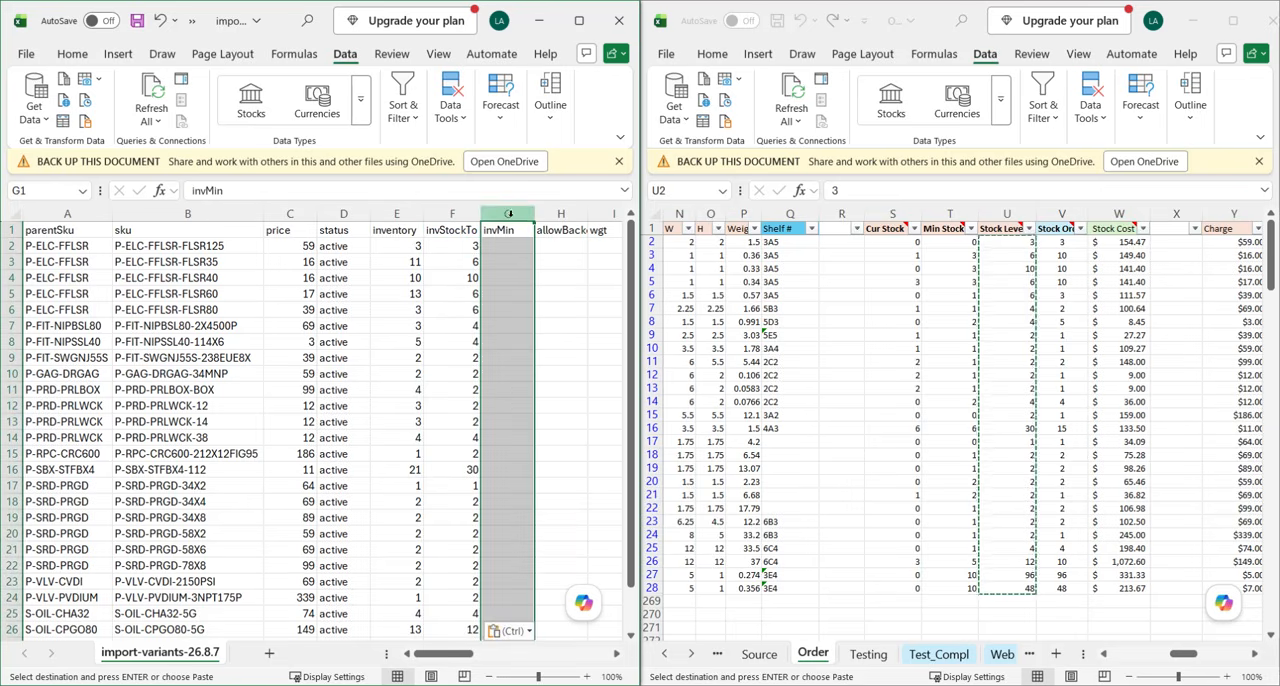
pyautogui.click(953, 242)
pyautogui.press('Escape')
pyautogui.moveTo(953, 242); pyautogui.dragTo(944, 594)
pyautogui.hotkey('ctrl', 'c')
pyautogui.click(505, 250)
pyautogui.click(507, 248)
pyautogui.hotkey('ctrl', 'v')
pyautogui.click(563, 313)
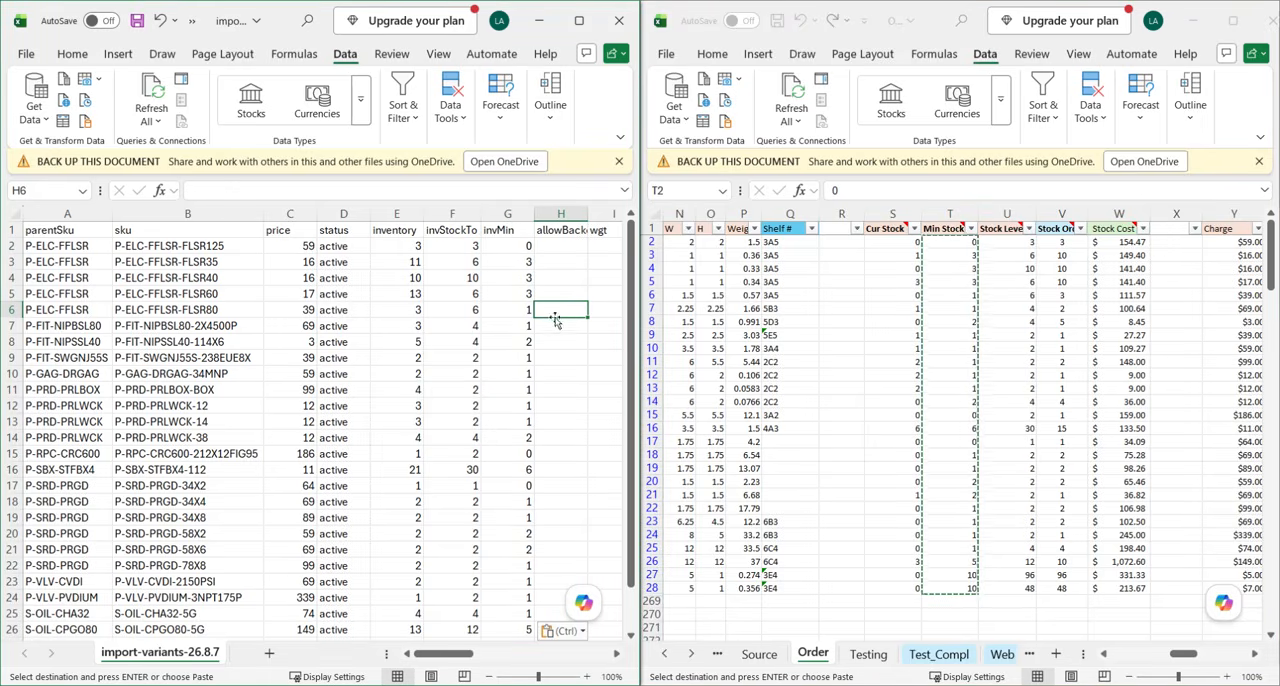
# Enter "no" in H2 of the import file's allowBack… column and fill it down through H28.
pyautogui.click(561, 249)
pyautogui.write('no')
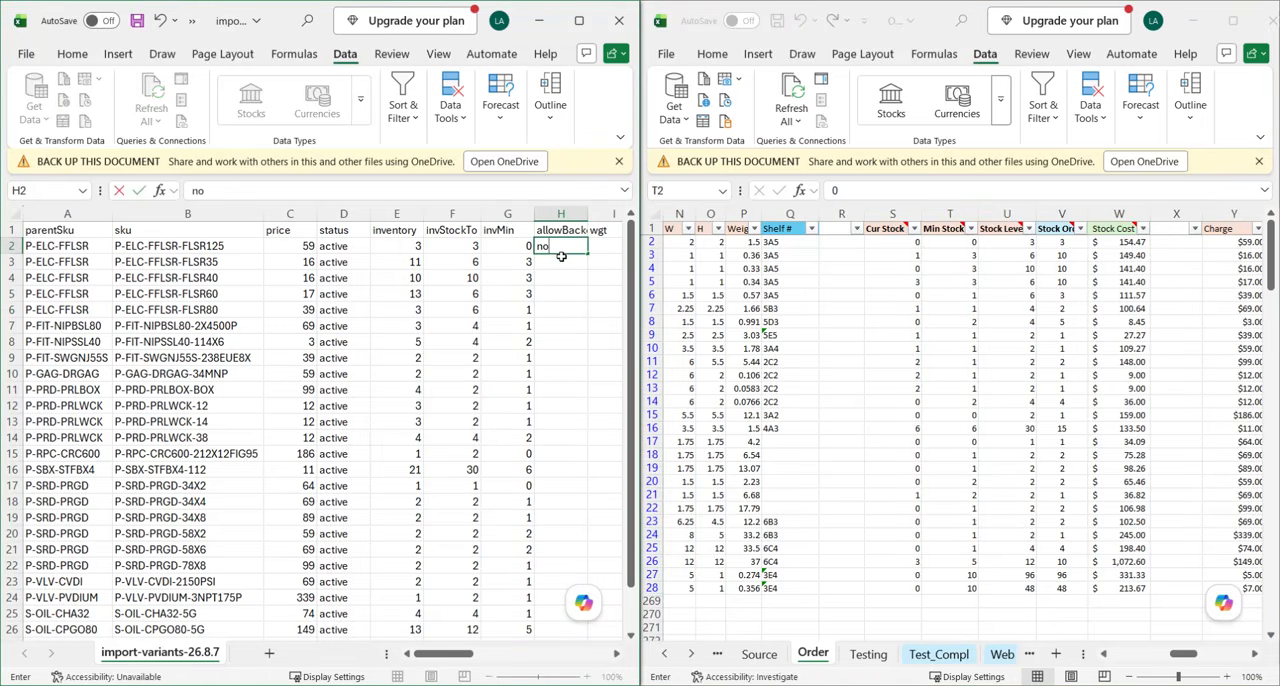
pyautogui.press('Return')
pyautogui.press('Up')
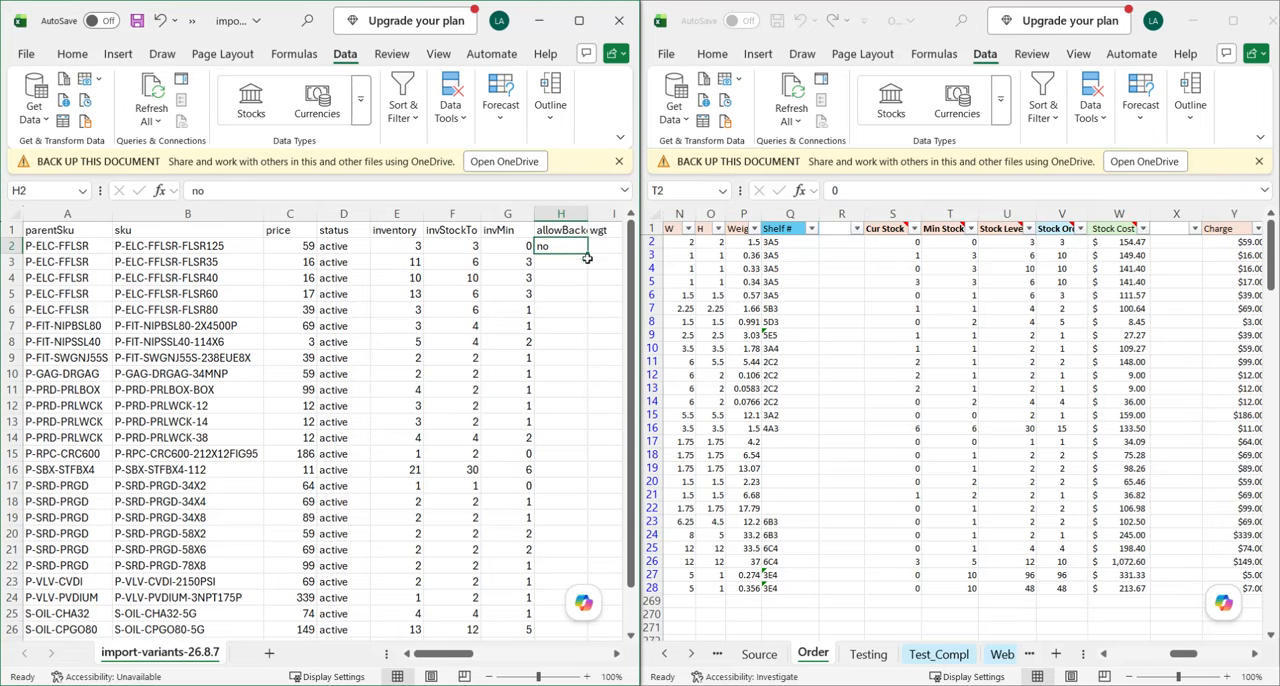
pyautogui.moveTo(586, 253); pyautogui.dragTo(553, 600)
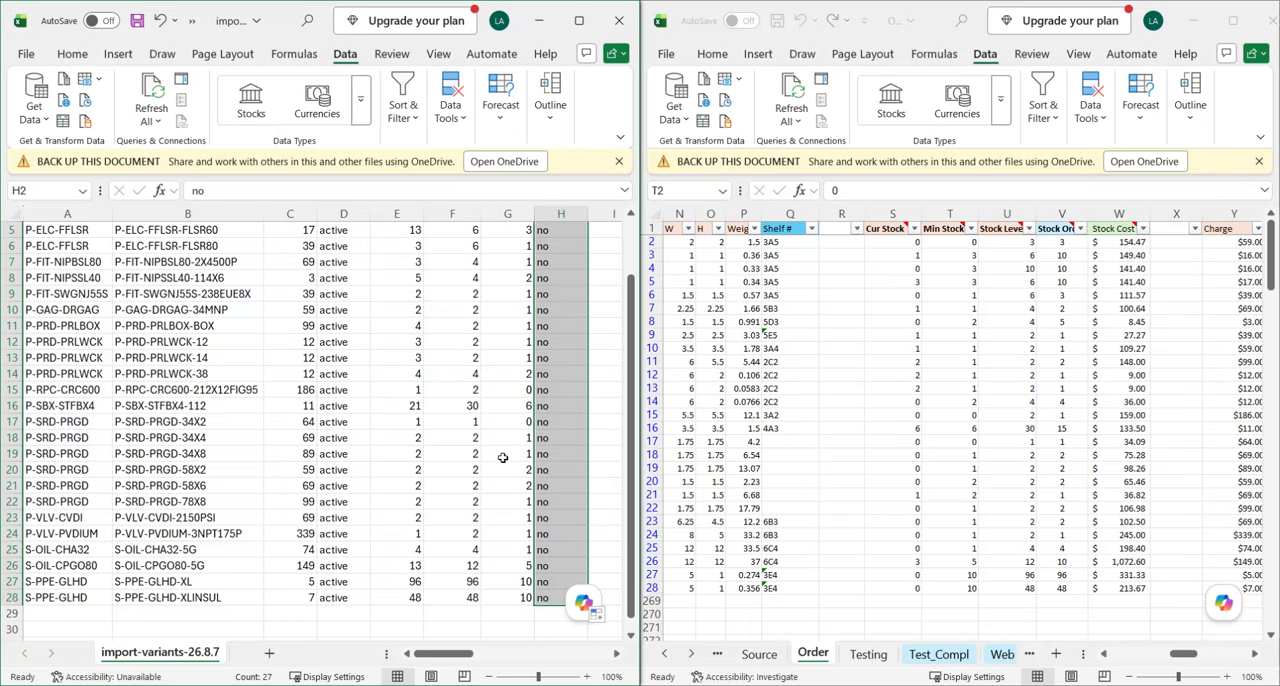
pyautogui.scroll(2, 510, 440)
pyautogui.click(550, 341)
# Copy the weight values P2:P28 from the Order sheet into the wgt column of the import file, starting at I2.
pyautogui.hscroll(3, 557, 337)
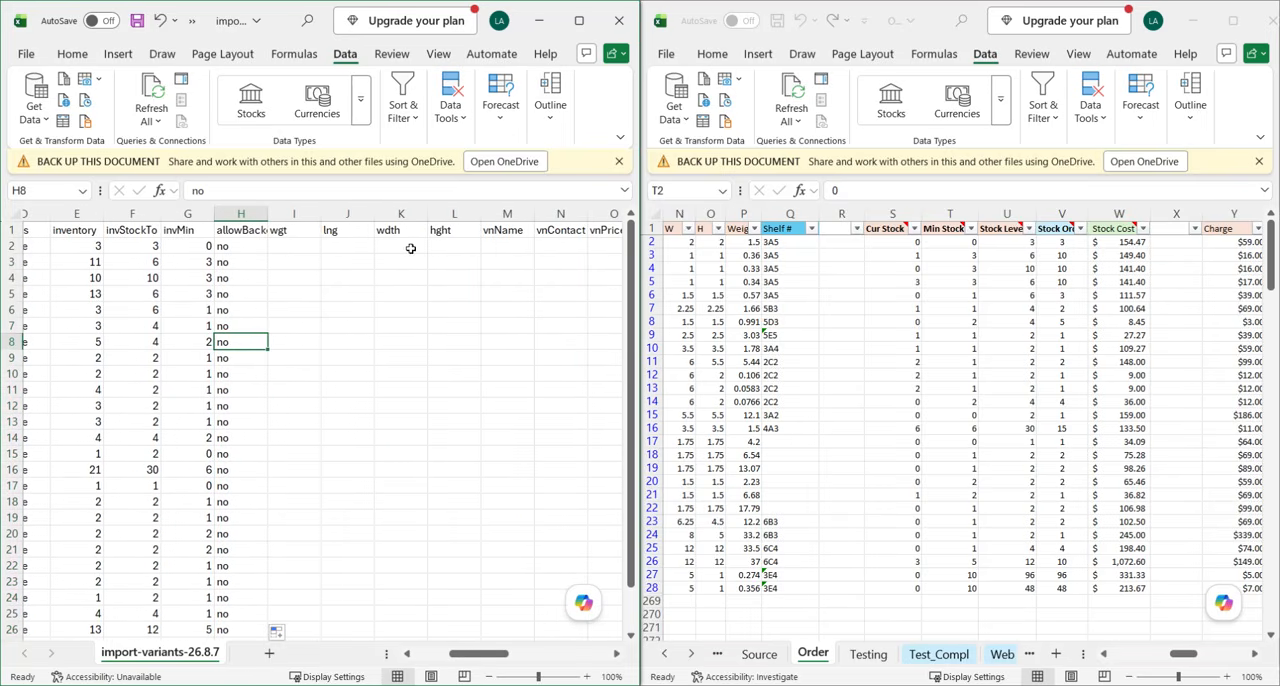
pyautogui.click(935, 318)
pyautogui.hscroll(-1, 932, 320)
pyautogui.moveTo(899, 243); pyautogui.dragTo(898, 592)
pyautogui.hotkey('ctrl', 'c')
pyautogui.click(290, 246)
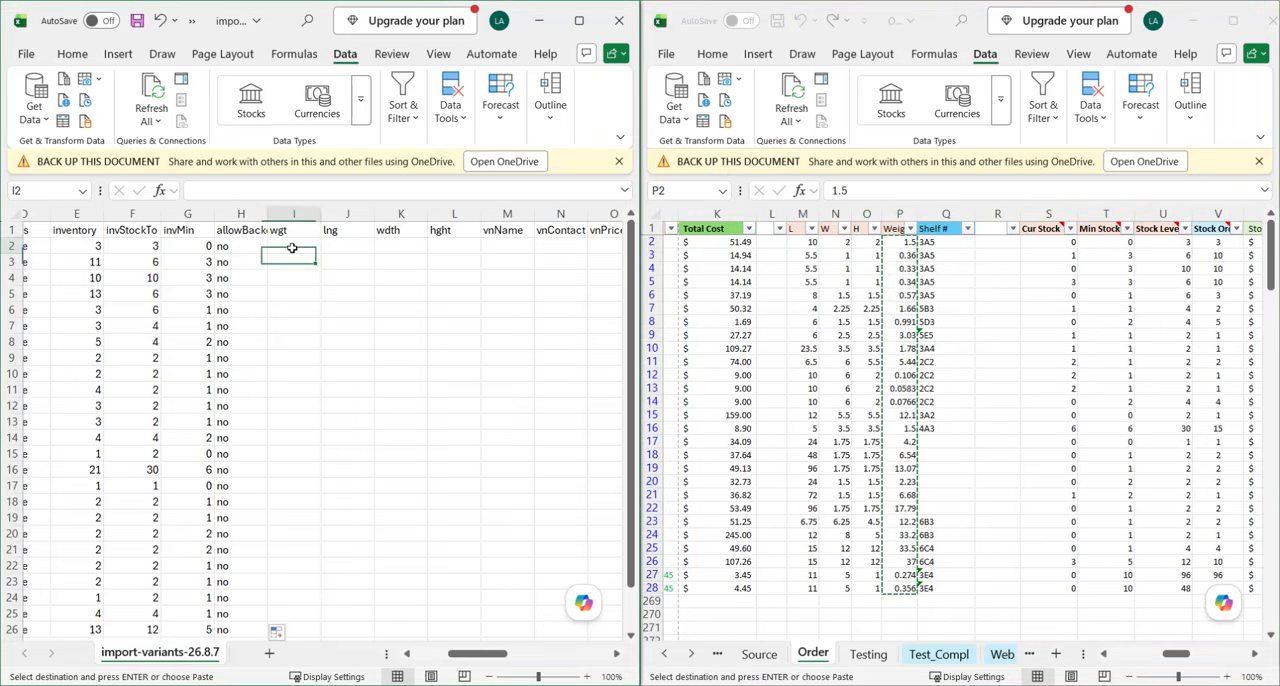
pyautogui.hotkey('ctrl', 'v')
# Copy the L, W and H dimensions M2:O28 from the Order sheet into the lng, wdth and hght columns, starting at J2.
pyautogui.moveTo(810, 243); pyautogui.dragTo(866, 588)
pyautogui.hotkey('ctrl', 'c')
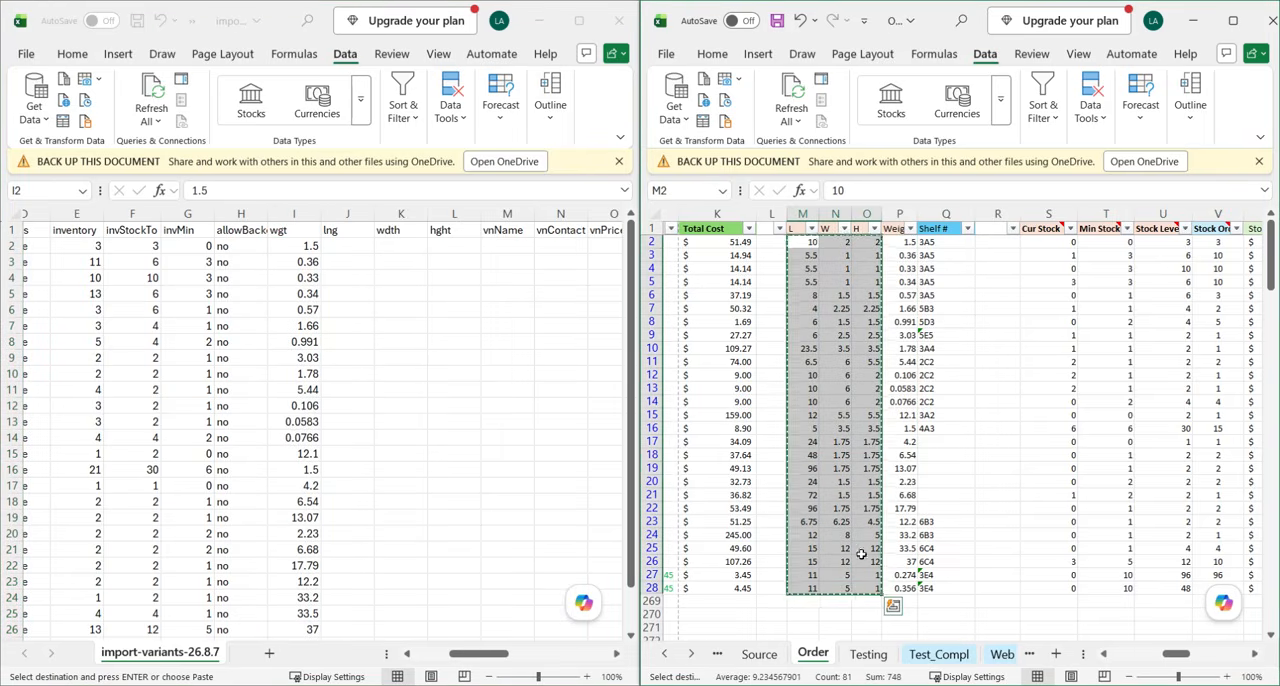
pyautogui.click(350, 247)
pyautogui.hotkey('ctrl', 'v')
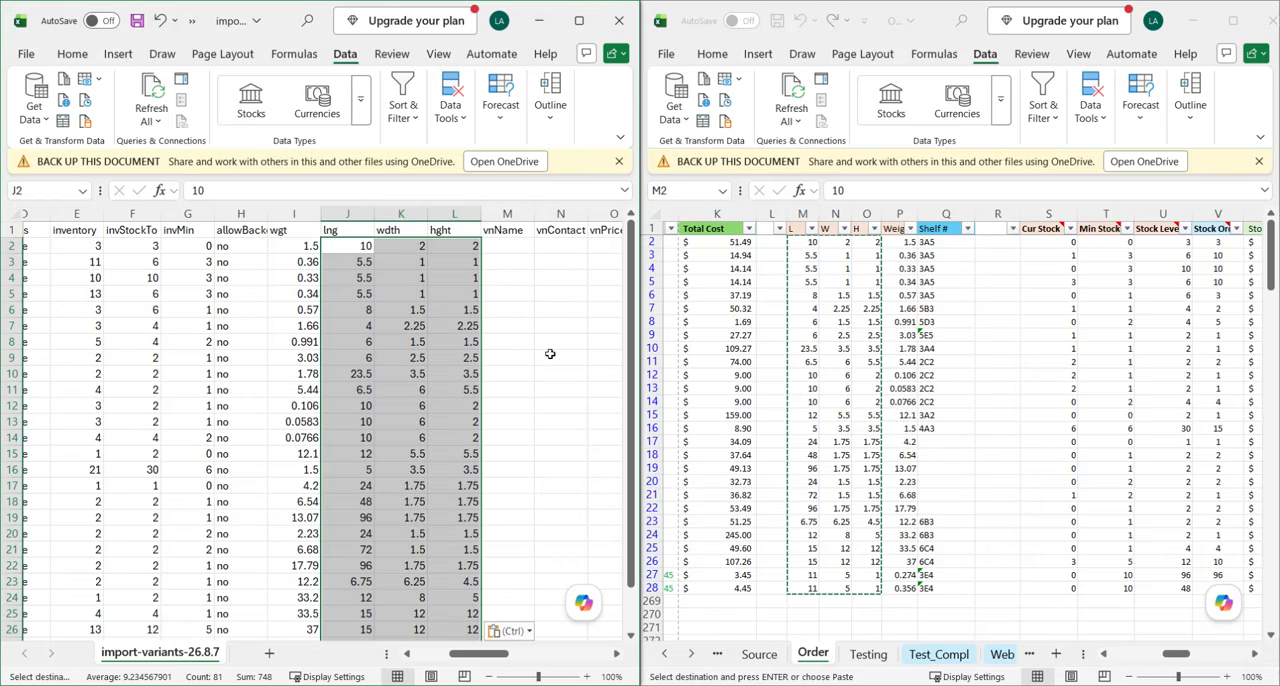
# Copy the vendor name, contact and item price G2:I28 from the Order sheet into vnName, vnContact and vnPrice, starting at M2.
pyautogui.click(508, 248)
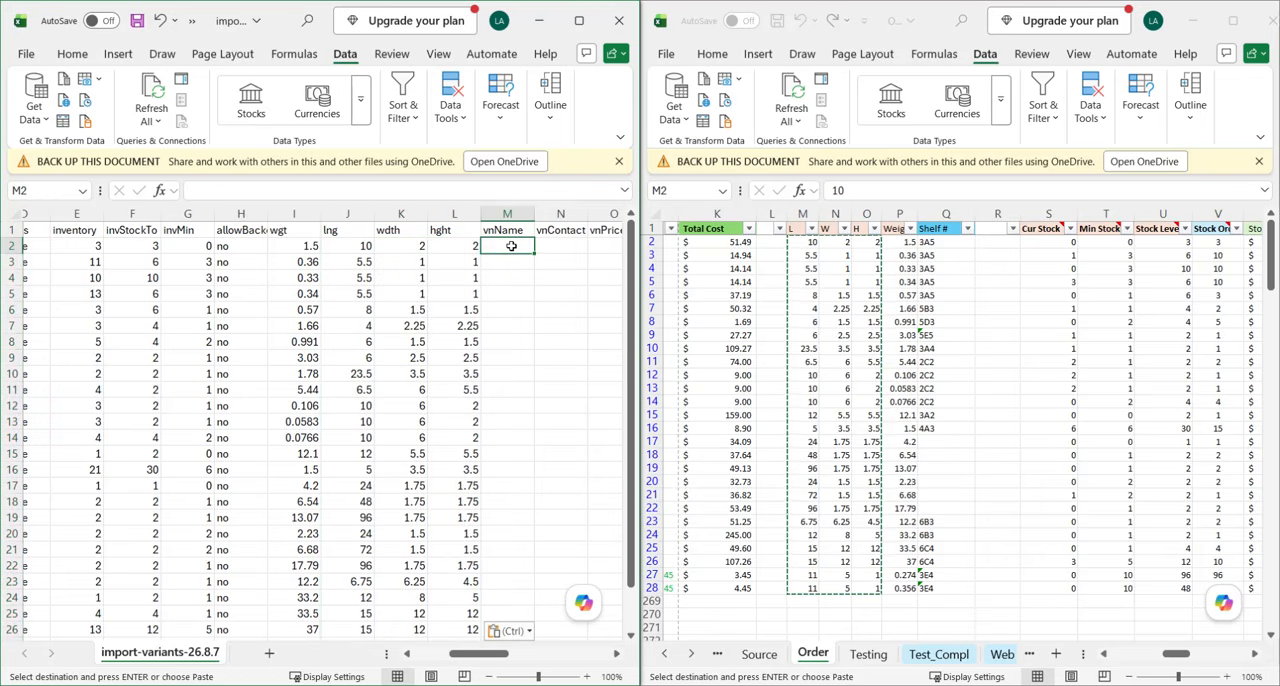
pyautogui.hscroll(2, 528, 260)
pyautogui.hscroll(1, 528, 260)
pyautogui.click(974, 314)
pyautogui.hscroll(-2, 960, 314)
pyautogui.hscroll(-1, 900, 290)
pyautogui.hscroll(-2, 811, 255)
pyautogui.moveTo(820, 245); pyautogui.dragTo(1036, 589)
pyautogui.hotkey('ctrl', 'c')
pyautogui.click(345, 244)
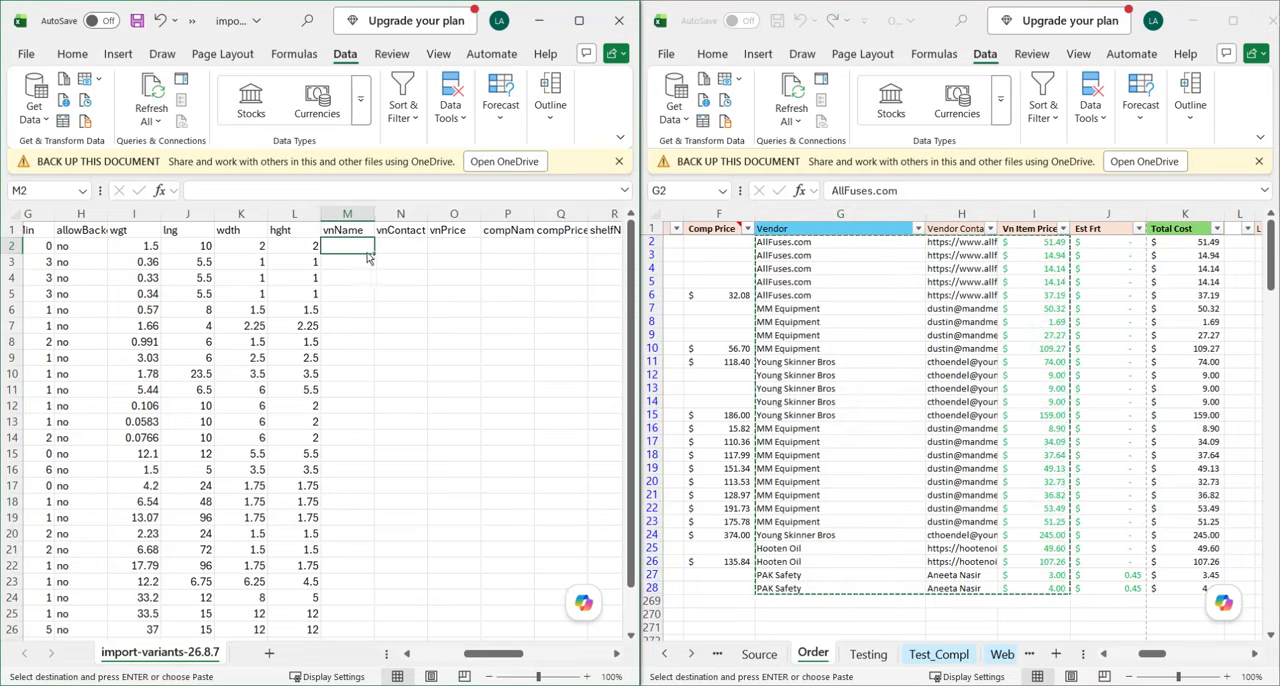
pyautogui.hotkey('ctrl', 'v')
# Copy Comp Name and Comp Price E2:F28 from the Order sheet into the import file's matching competitor columns, starting at P2.
pyautogui.click(515, 278)
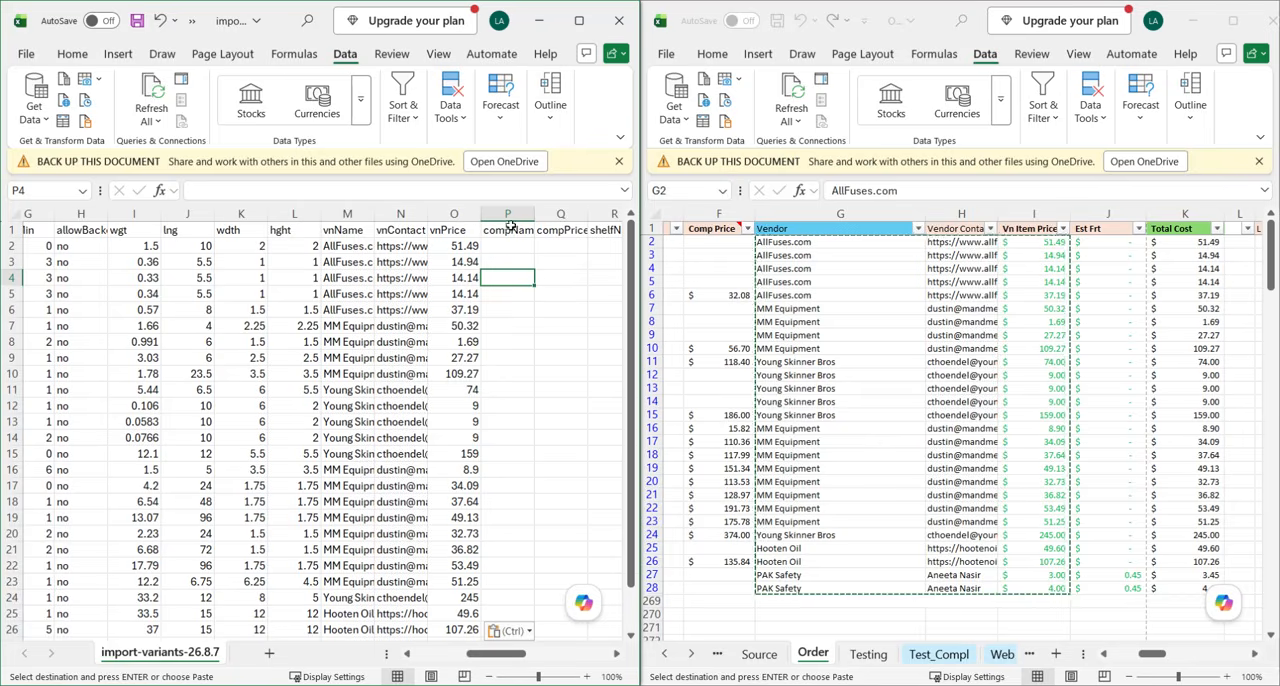
pyautogui.click(855, 350)
pyautogui.hscroll(-5, 886, 320)
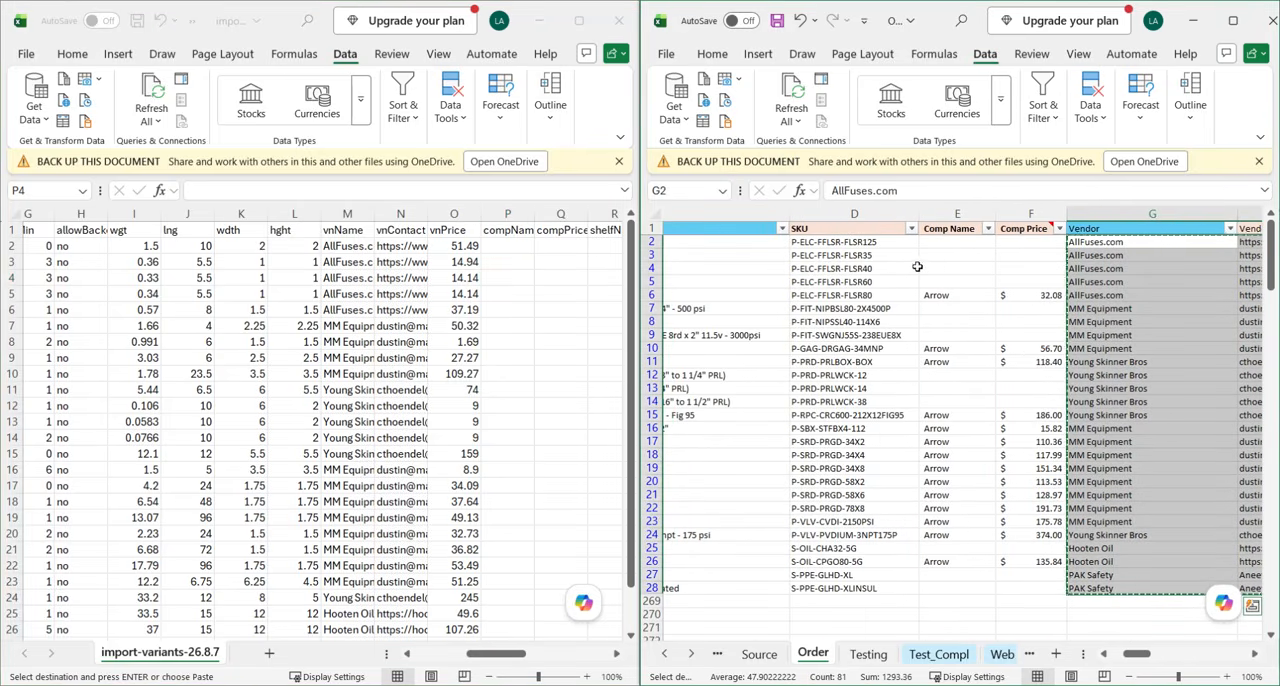
pyautogui.moveTo(947, 242); pyautogui.dragTo(1037, 583)
pyautogui.hotkey('ctrl', 'c')
pyautogui.click(503, 274)
pyautogui.click(511, 247)
pyautogui.hotkey('ctrl', 'v')
# Copy the Shelf # values Q2:Q28 from the Order sheet into the shelfNum column of the import file, starting at R2.
pyautogui.hscroll(3, 530, 320)
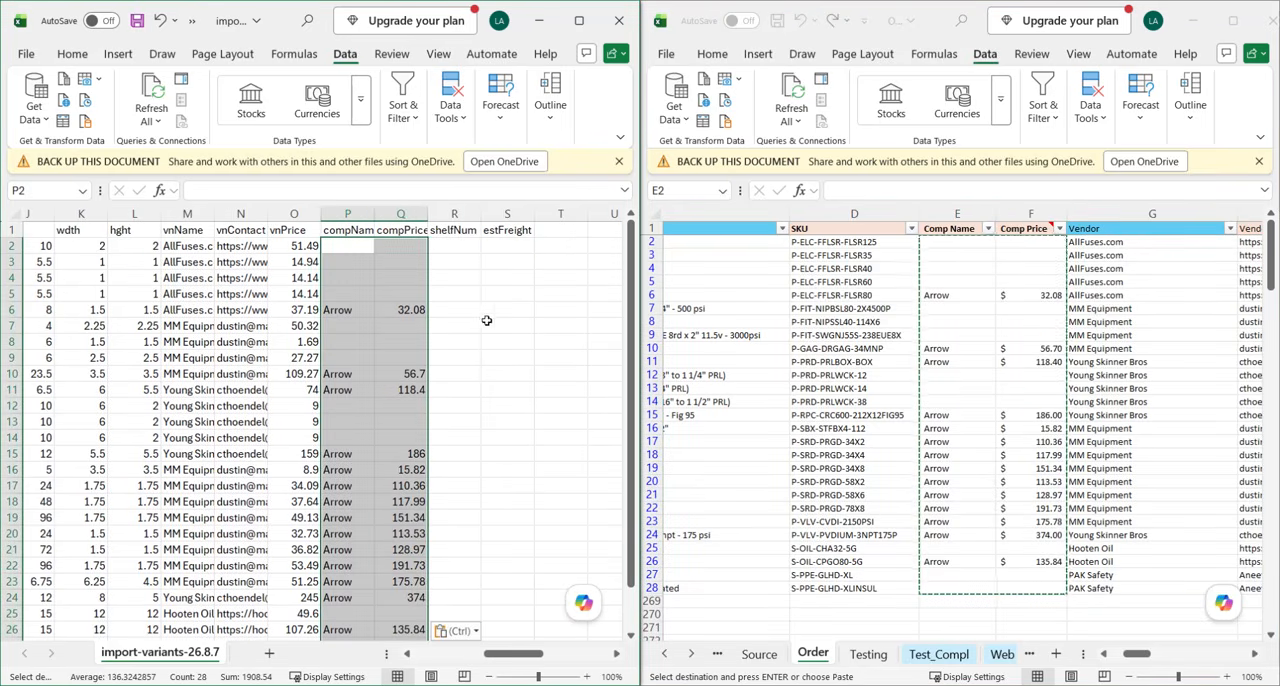
pyautogui.click(486, 323)
pyautogui.hscroll(6, 440, 360)
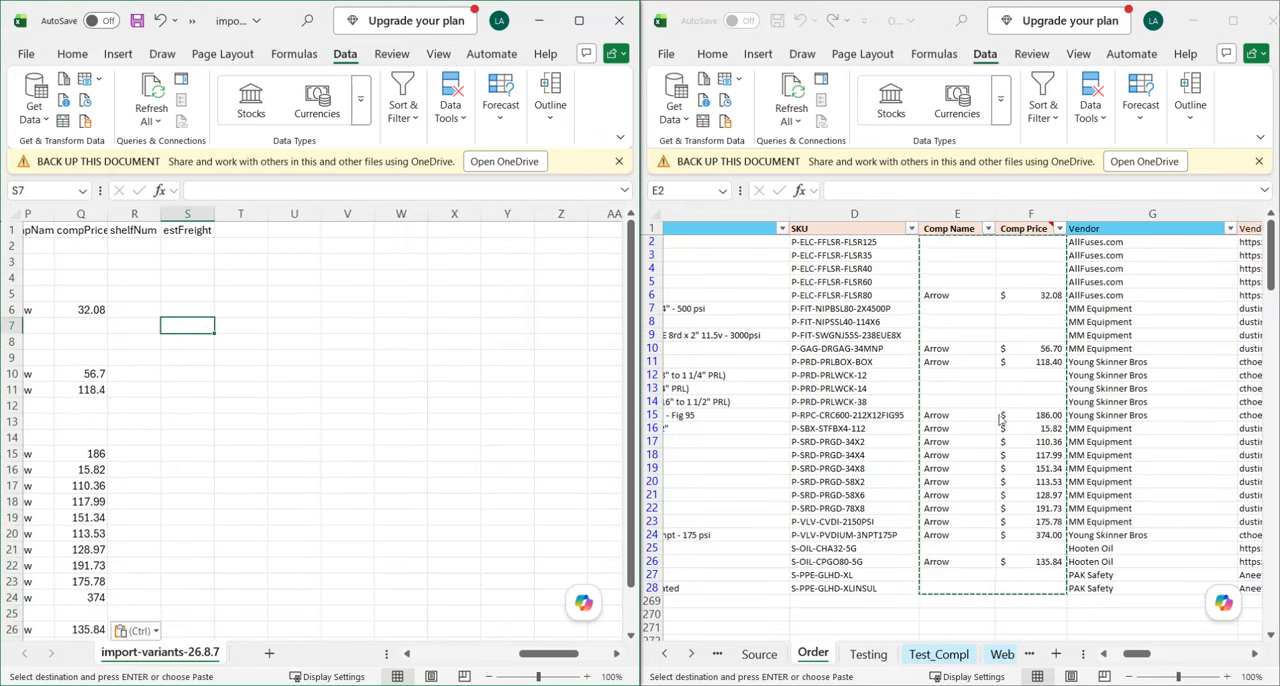
pyautogui.hscroll(-4, 382, 387)
pyautogui.click(1048, 412)
pyautogui.hscroll(5, 1050, 415)
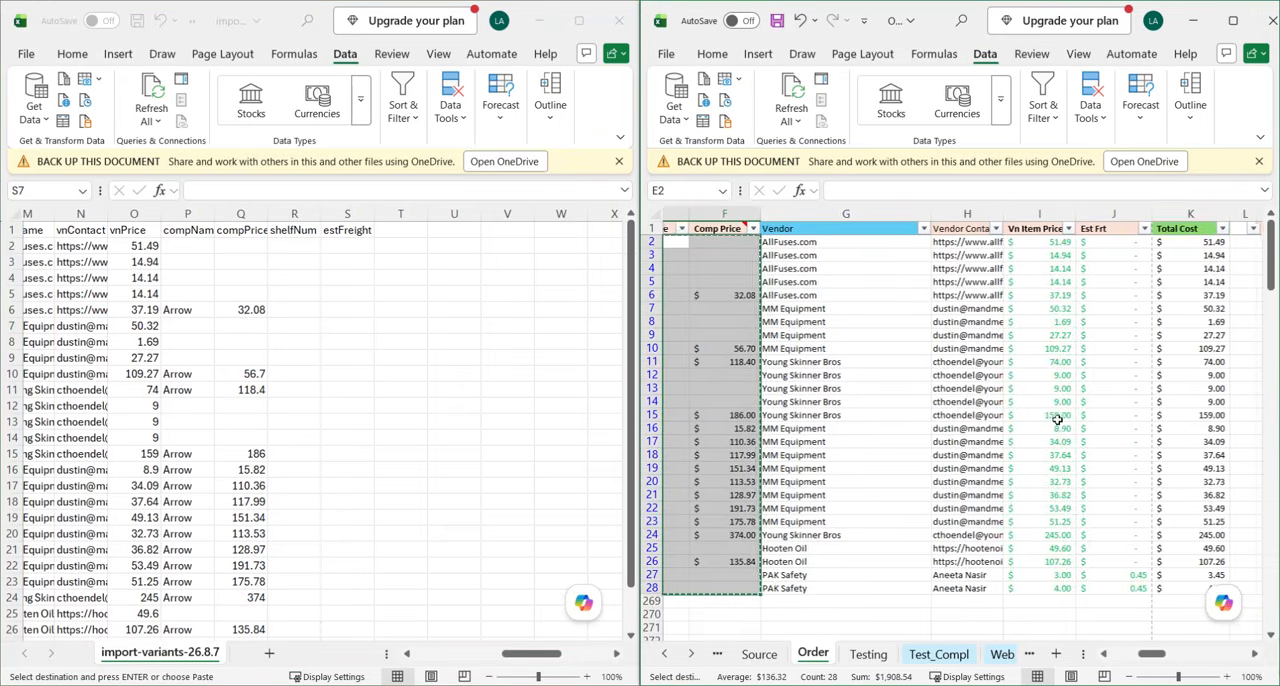
pyautogui.hscroll(2, 1088, 425)
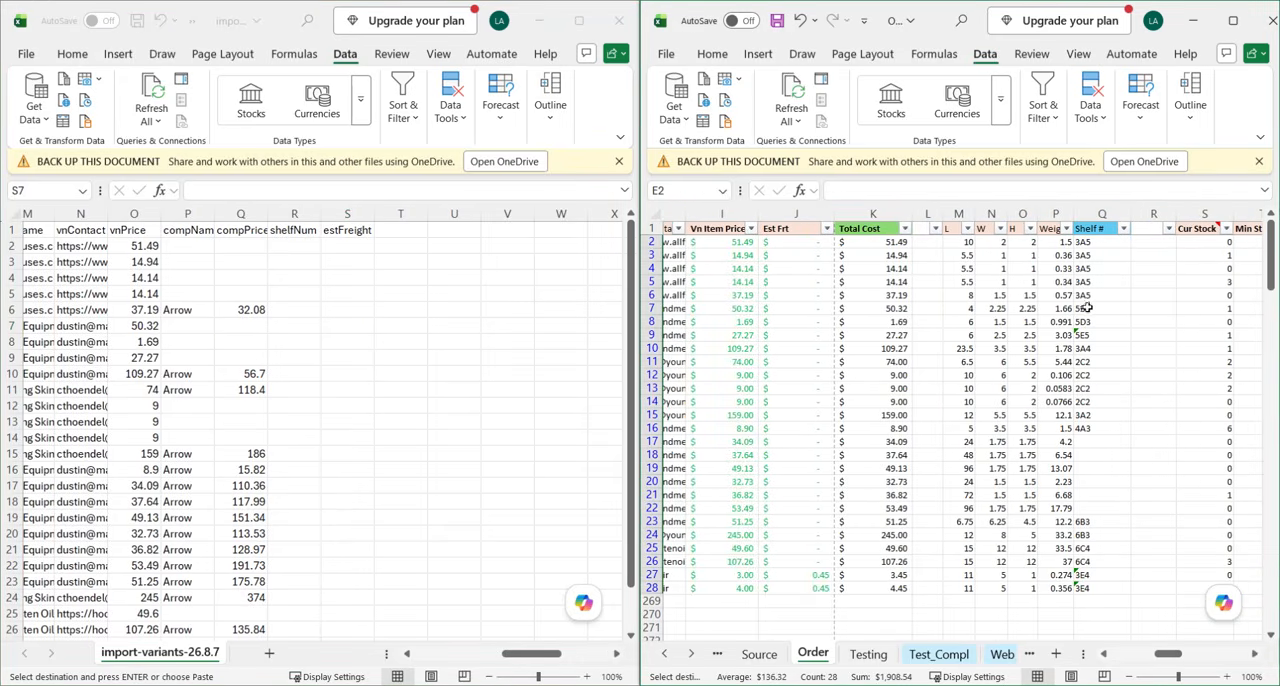
pyautogui.moveTo(1090, 244); pyautogui.dragTo(1099, 591)
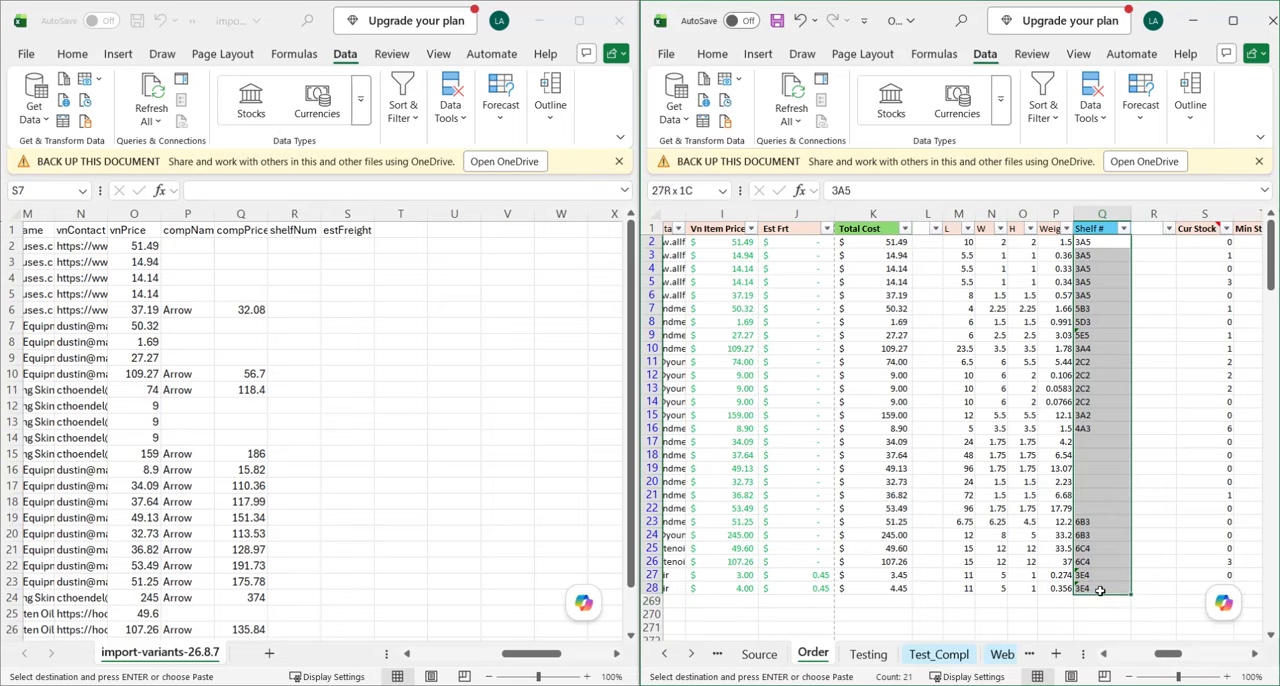
pyautogui.hotkey('ctrl', 'c')
pyautogui.click(299, 245)
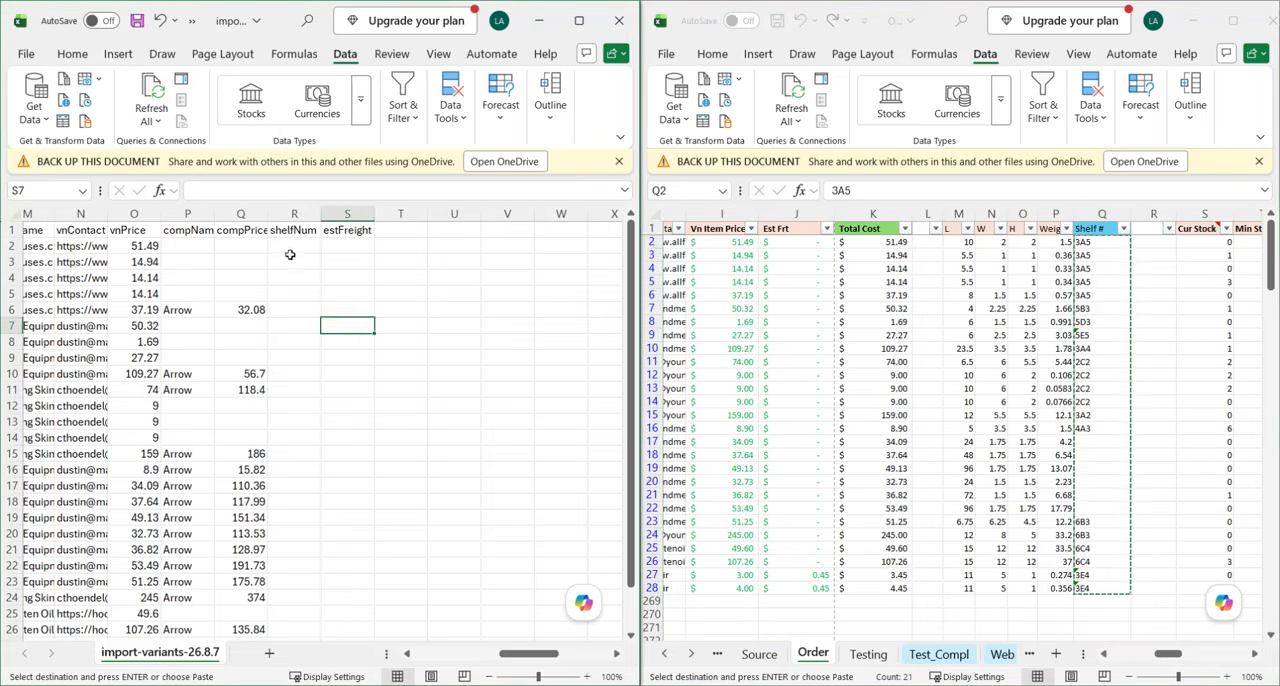
pyautogui.click(299, 245)
pyautogui.hotkey('ctrl', 'v')
# Copy the Est Frt amounts J2:J28 from the Order sheet and paste them as values into the estFreight column, starting at S2.
pyautogui.click(1129, 366)
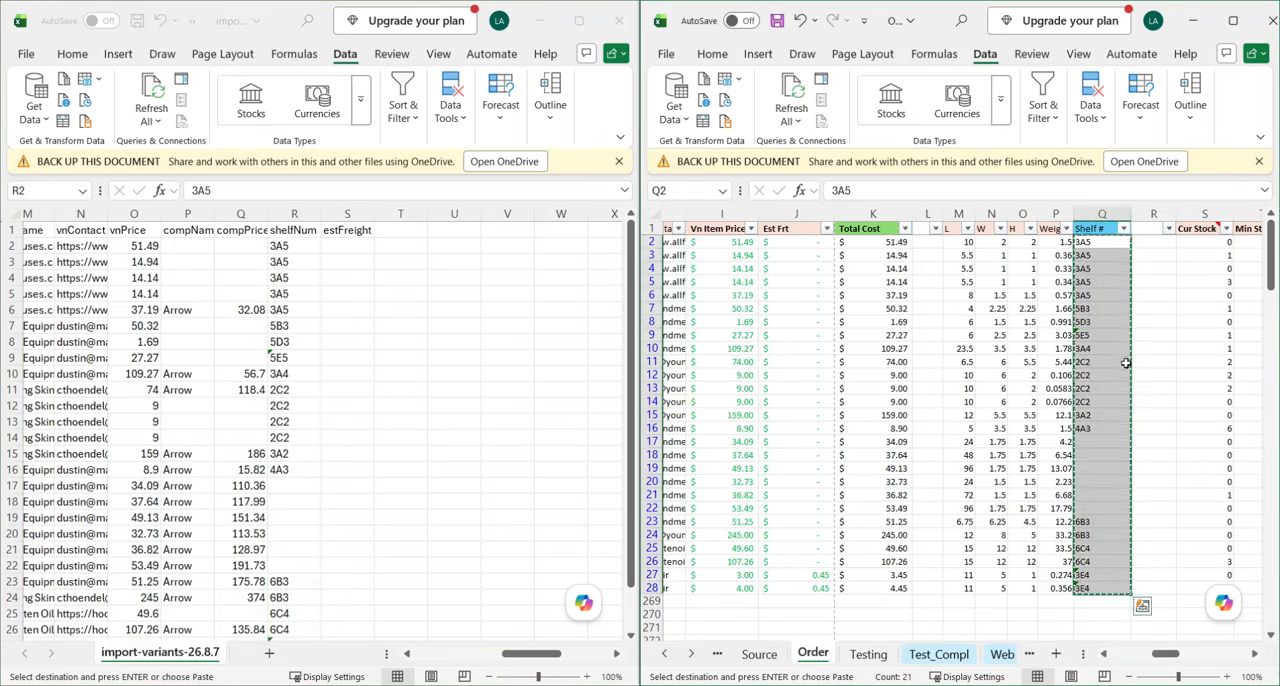
pyautogui.hscroll(3, 1143, 366)
pyautogui.hscroll(3, 1143, 366)
pyautogui.hscroll(-8, 937, 360)
pyautogui.moveTo(950, 244); pyautogui.dragTo(949, 590)
pyautogui.hotkey('ctrl', 'c')
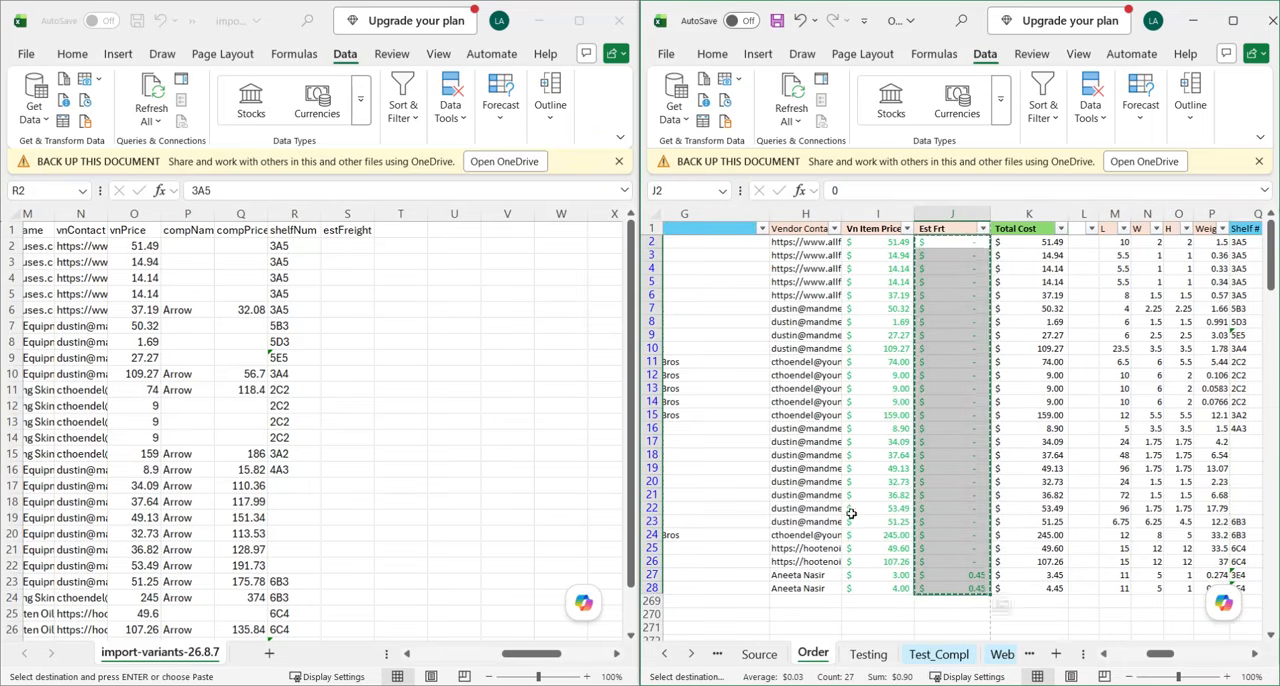
pyautogui.click(415, 284)
pyautogui.click(349, 245)
pyautogui.hotkey('ctrl', 'shift', 'v')
pyautogui.click(392, 394)
pyautogui.press('Escape')
pyautogui.moveTo(350, 293); pyautogui.dragTo(350, 309)
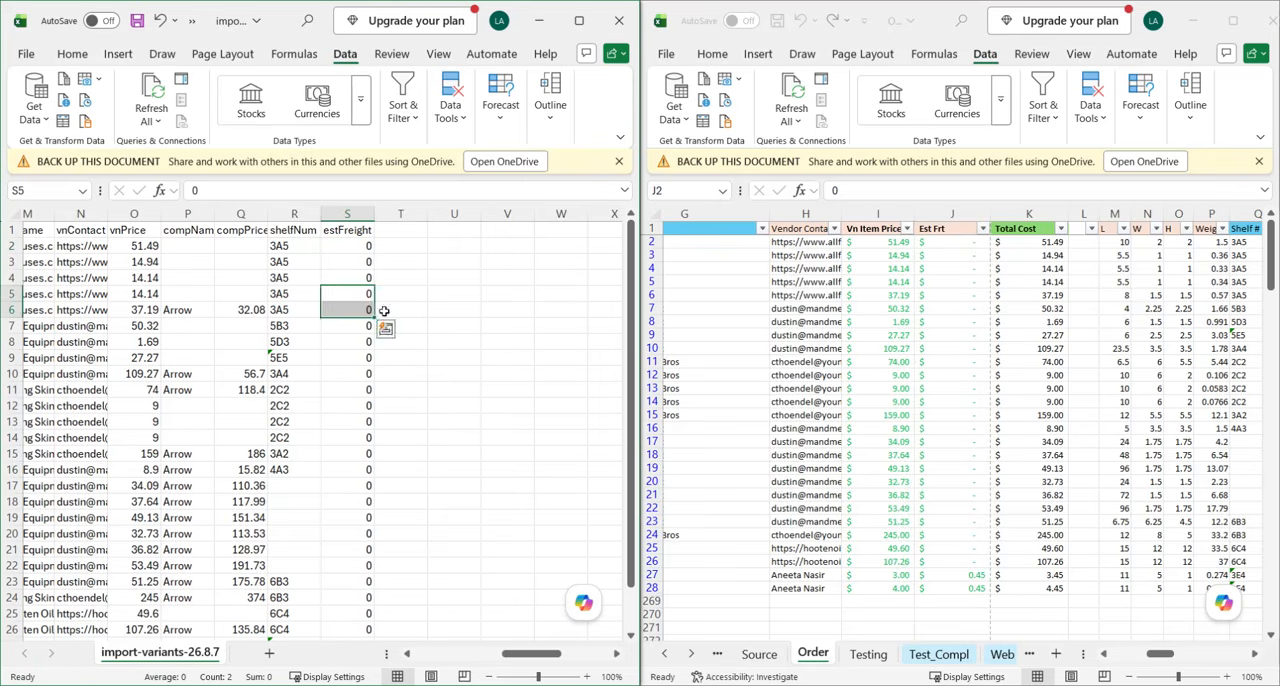
# Maximize the OrderForm workbook window, switch back to the import-variants-26.8.7 file and maximize it as well.
pyautogui.hscroll(-5, 330, 305)
pyautogui.hscroll(-7, 330, 305)
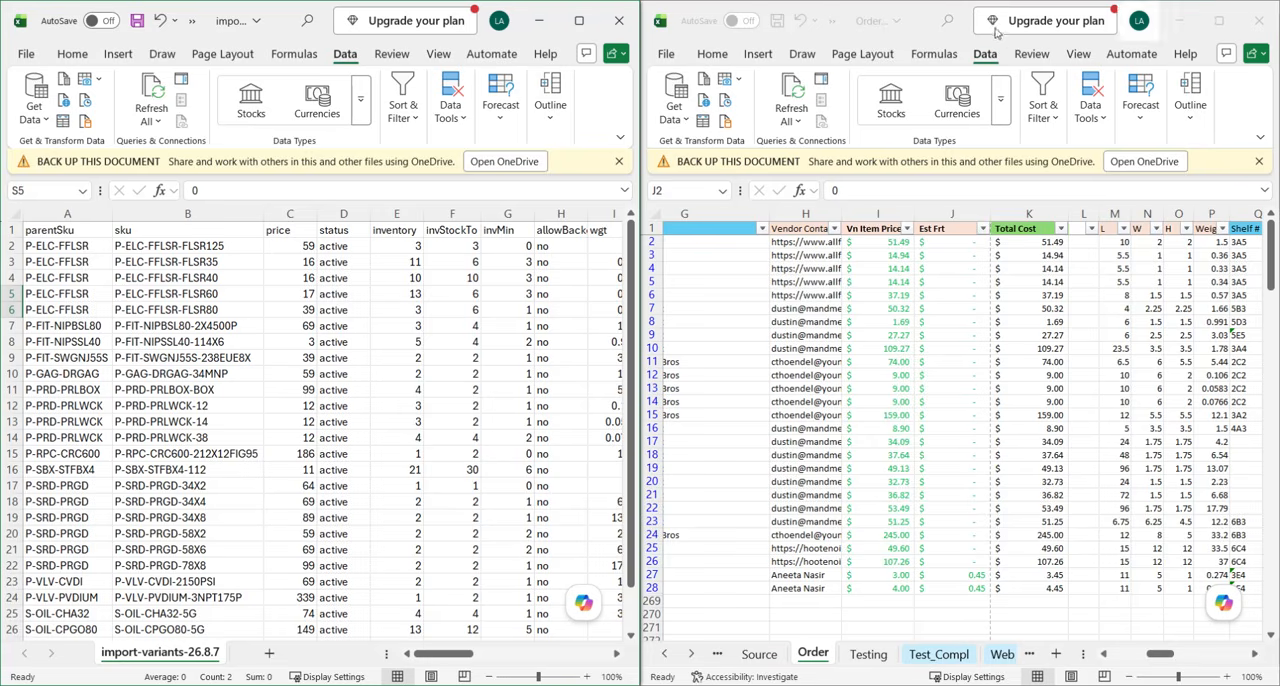
pyautogui.click(808, 107)
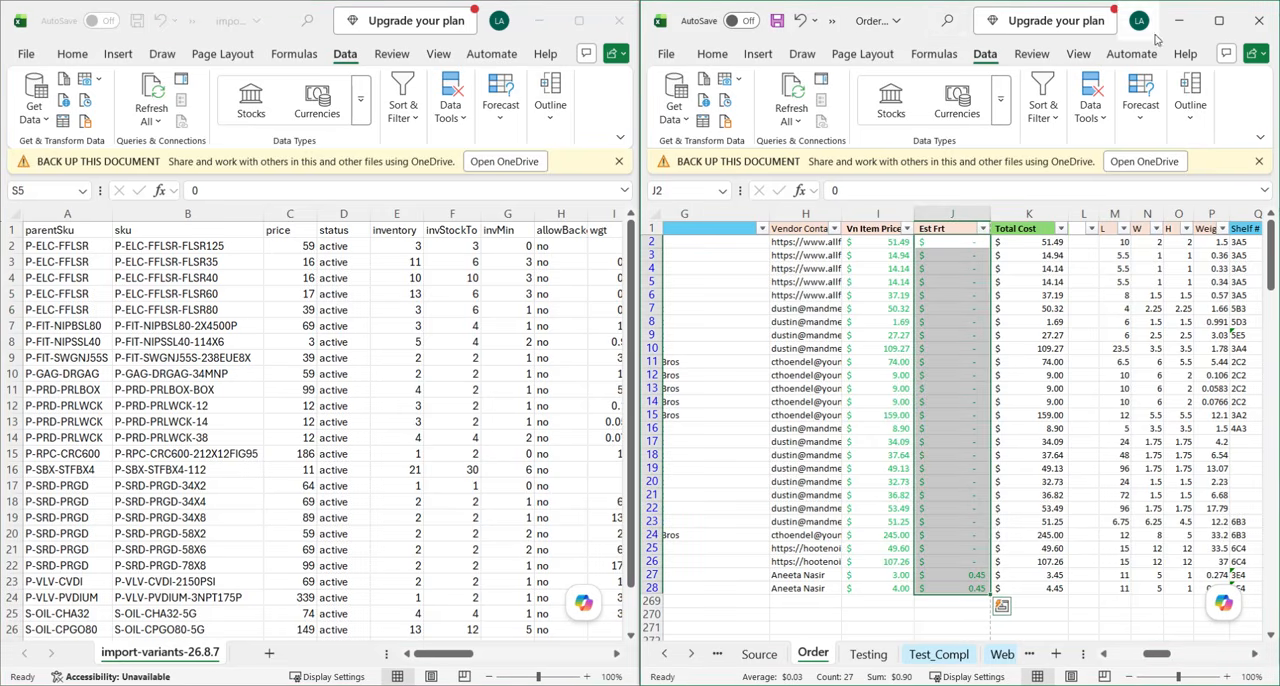
pyautogui.click(1219, 20)
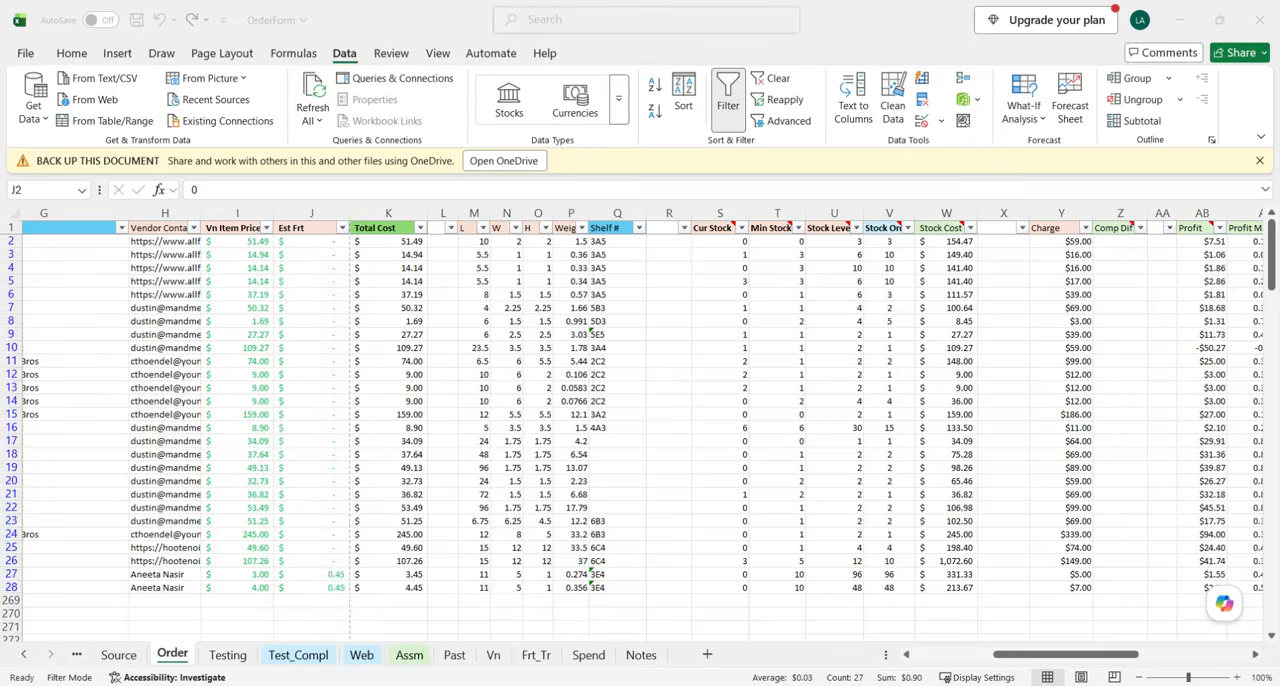
pyautogui.moveTo(522, 652)
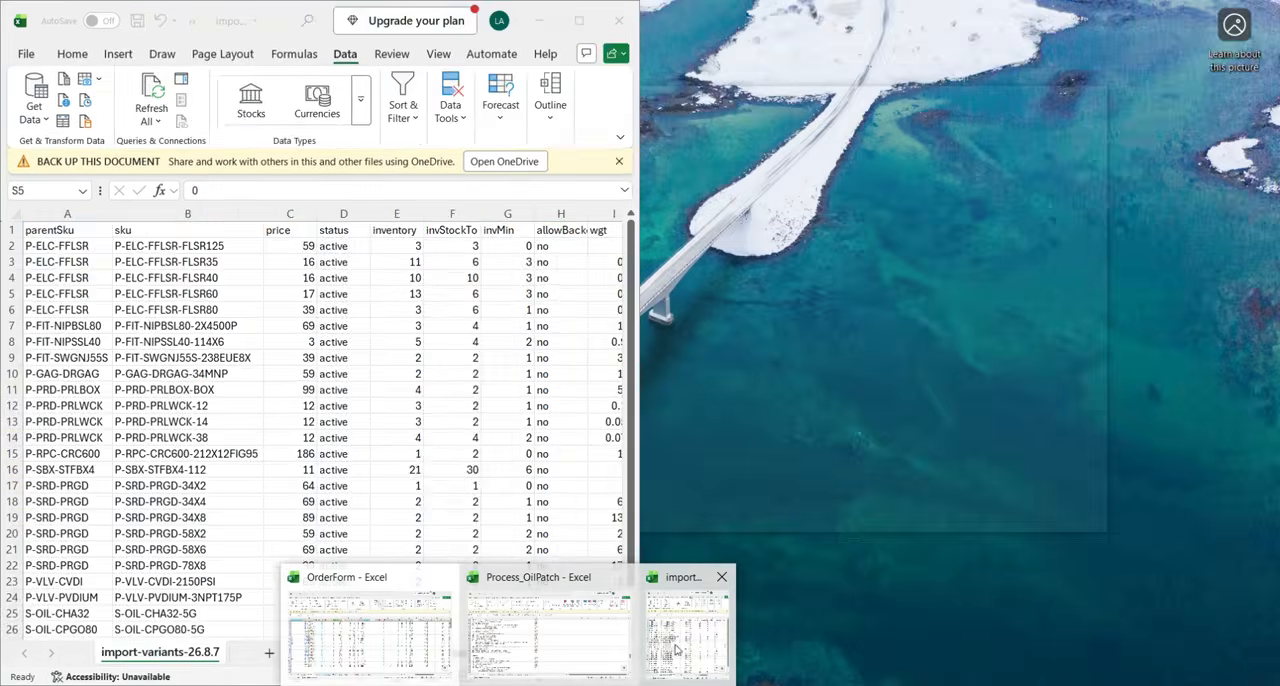
pyautogui.click(686, 648)
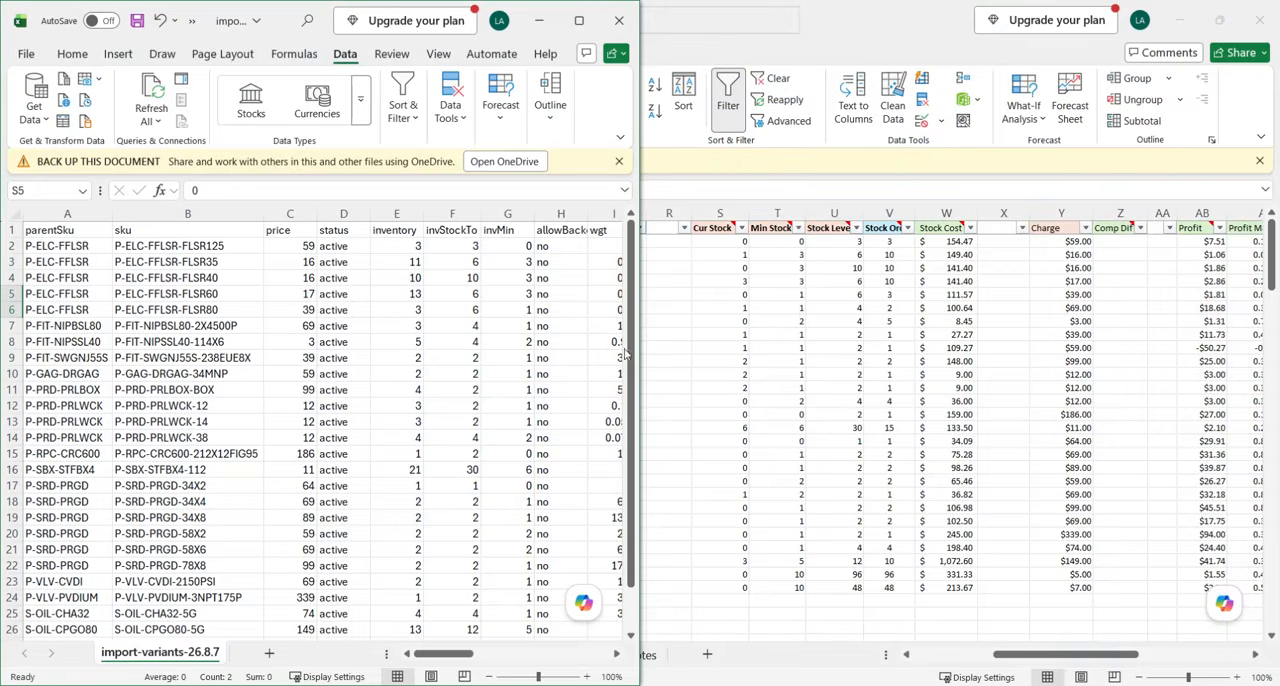
pyautogui.click(579, 20)
# Look over the completed rows of the import-variants-26.8.7 file and save it.
pyautogui.click(682, 371)
pyautogui.scroll(-2, 280, 360)
pyautogui.scroll(2, 275, 365)
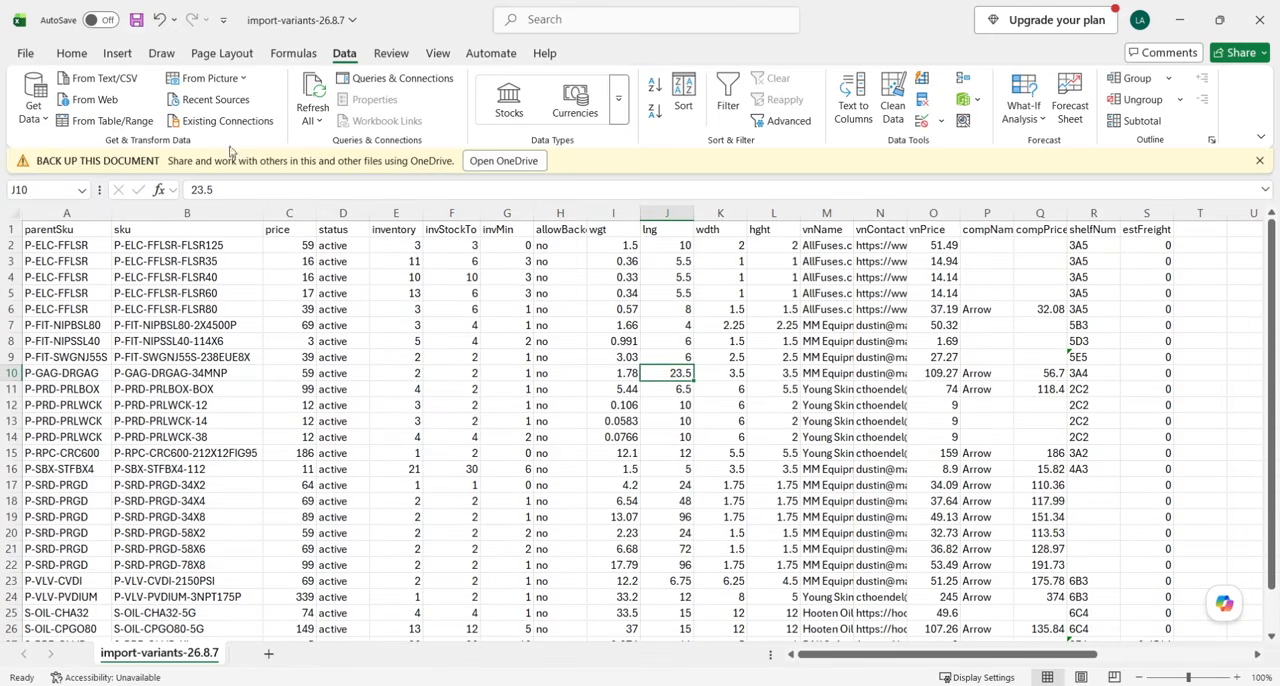
pyautogui.click(136, 20)
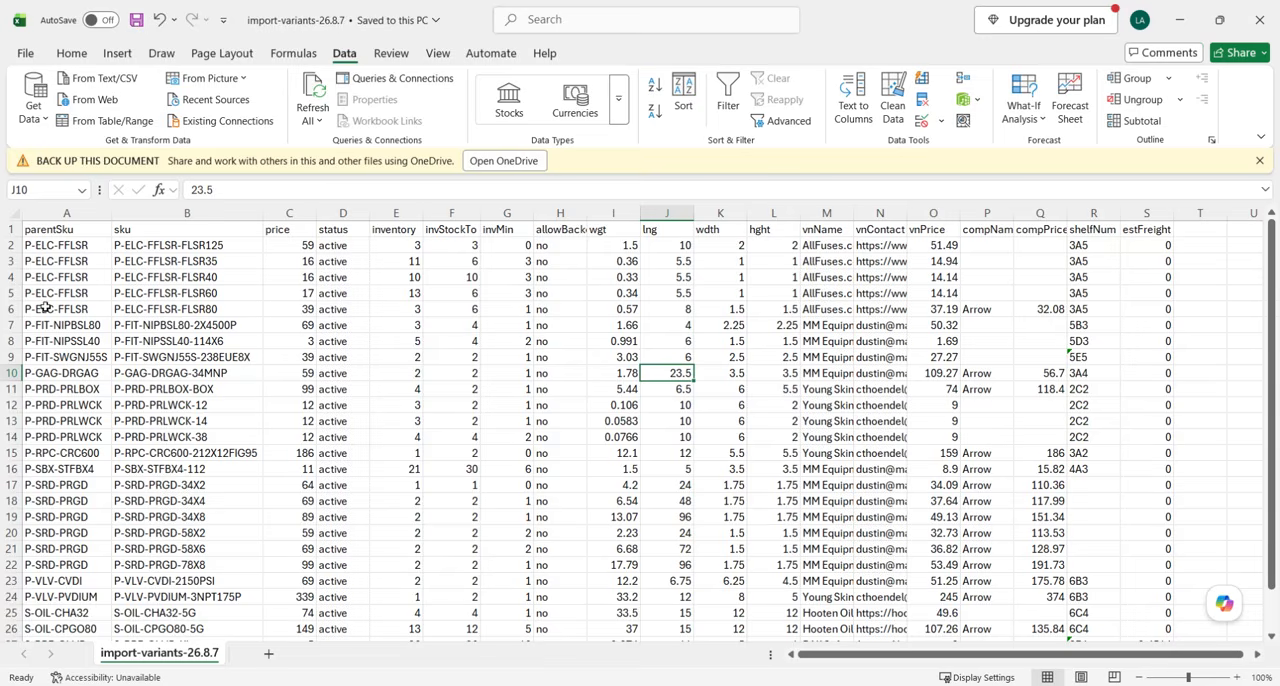
# Review the parentSku and sku entries from the first data row down to the last one for completeness.
pyautogui.click(134, 383)
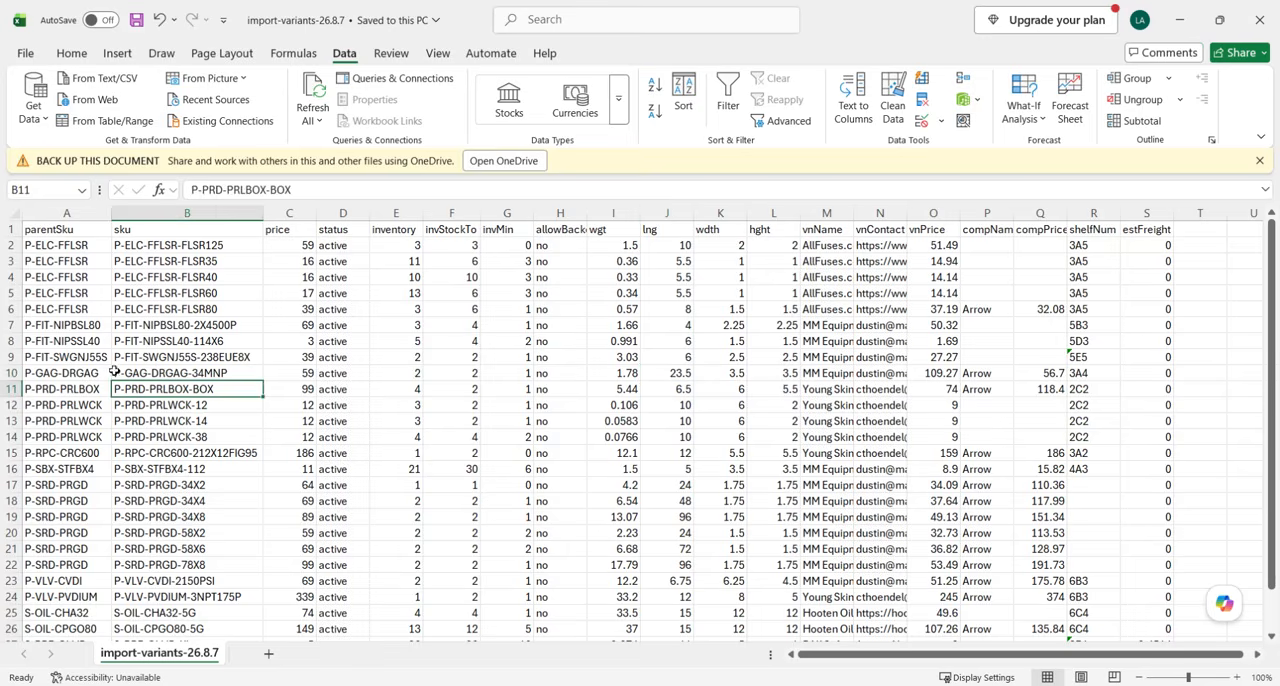
pyautogui.click(58, 248)
pyautogui.click(165, 248)
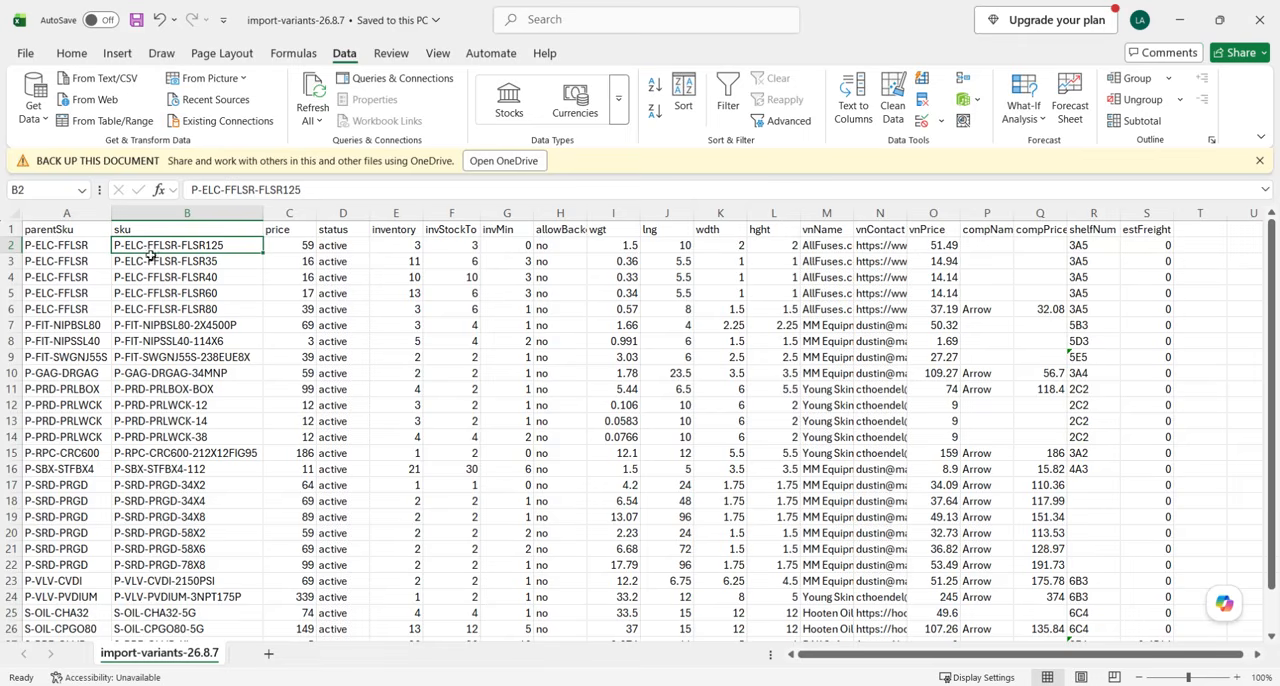
pyautogui.scroll(-2, 173, 257)
pyautogui.click(181, 373)
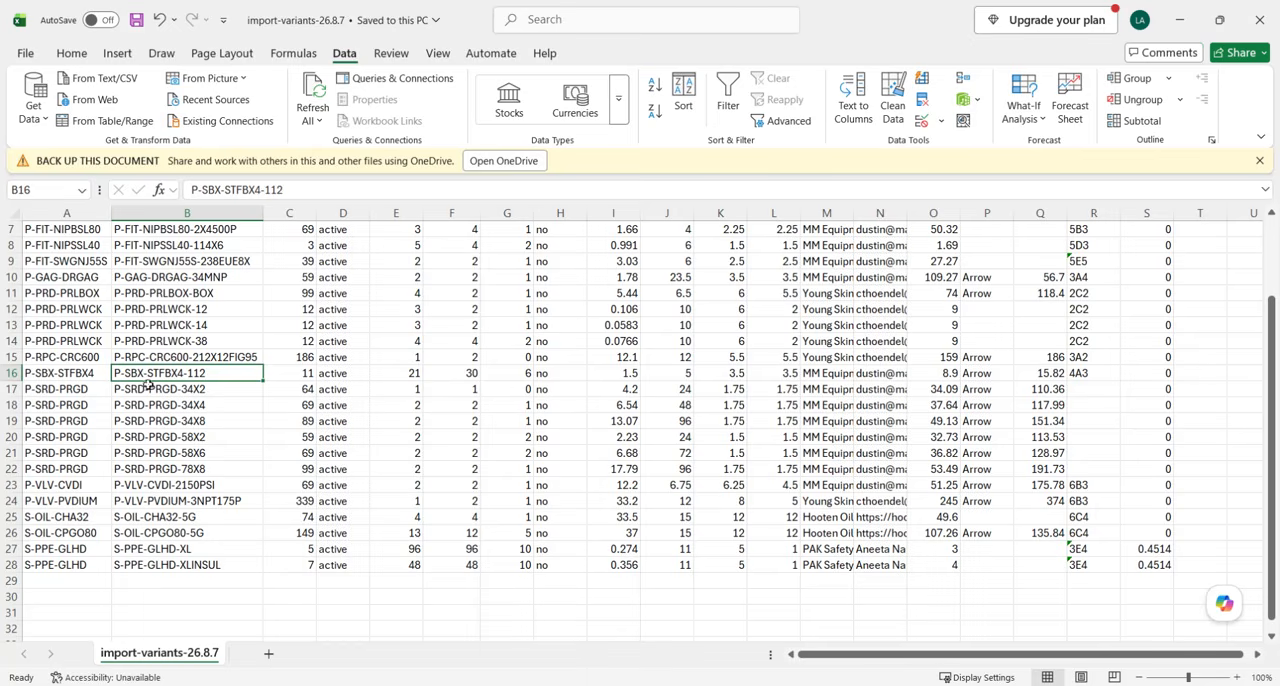
pyautogui.scroll(-1, 171, 390)
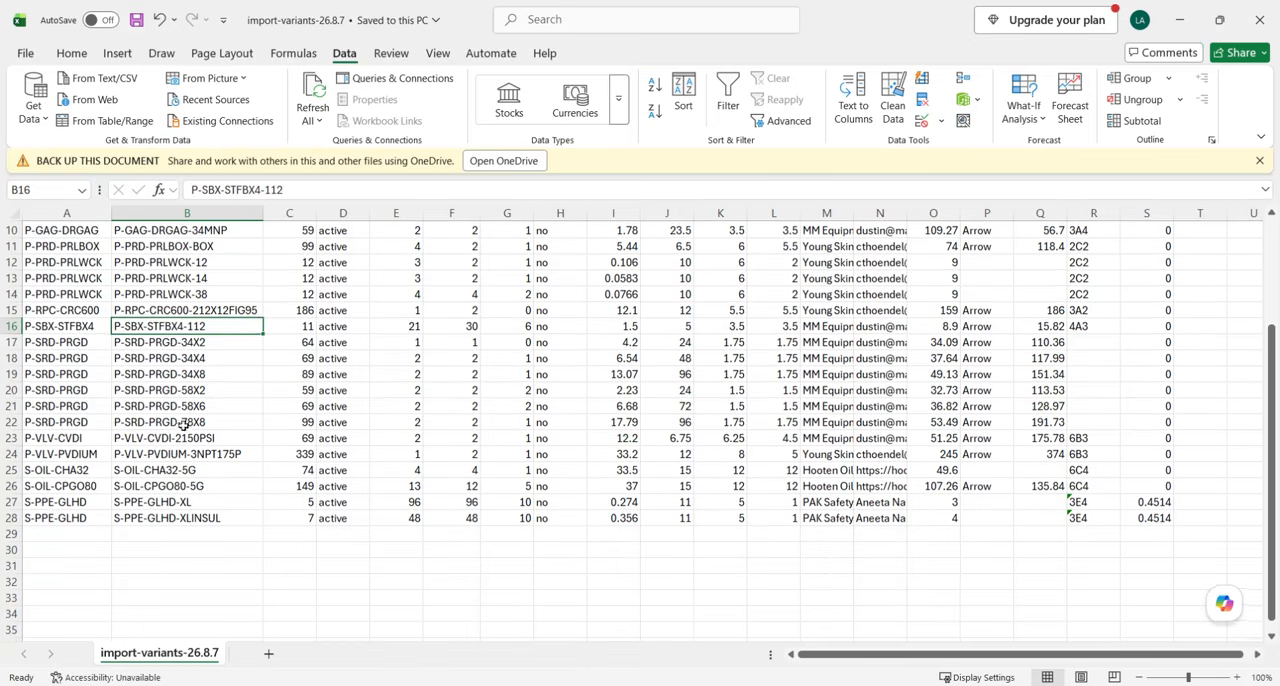
pyautogui.click(158, 469)
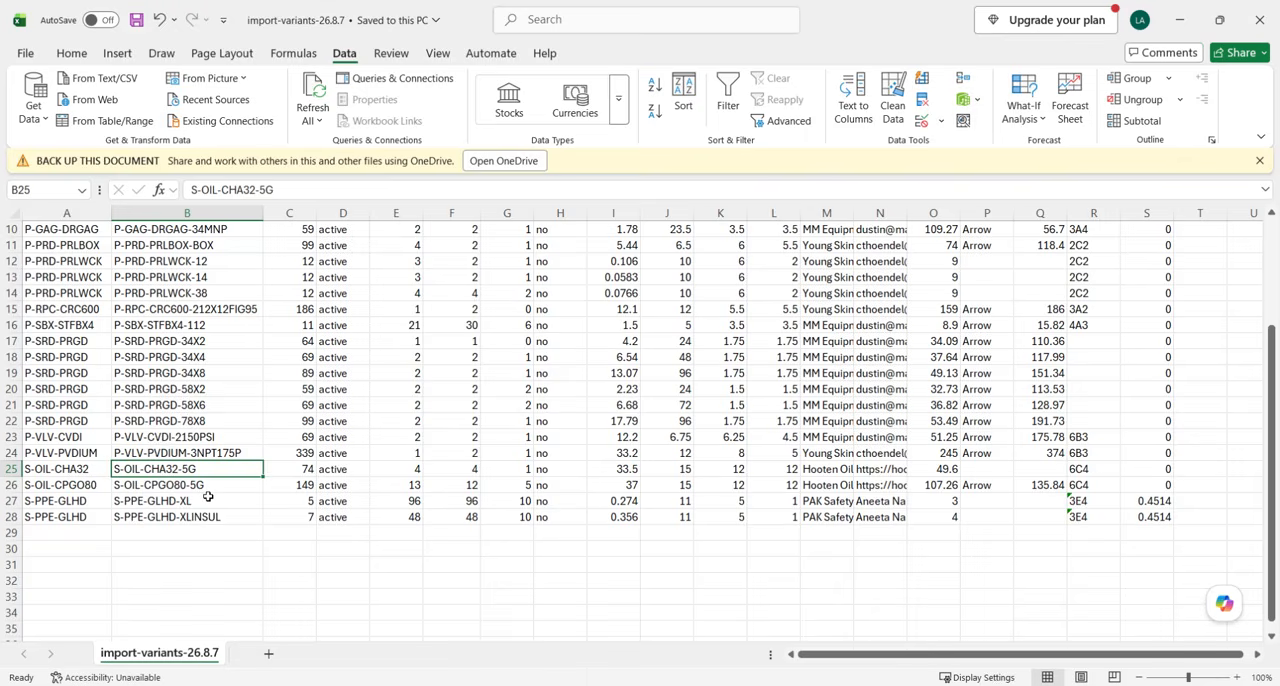
pyautogui.scroll(3, 203, 501)
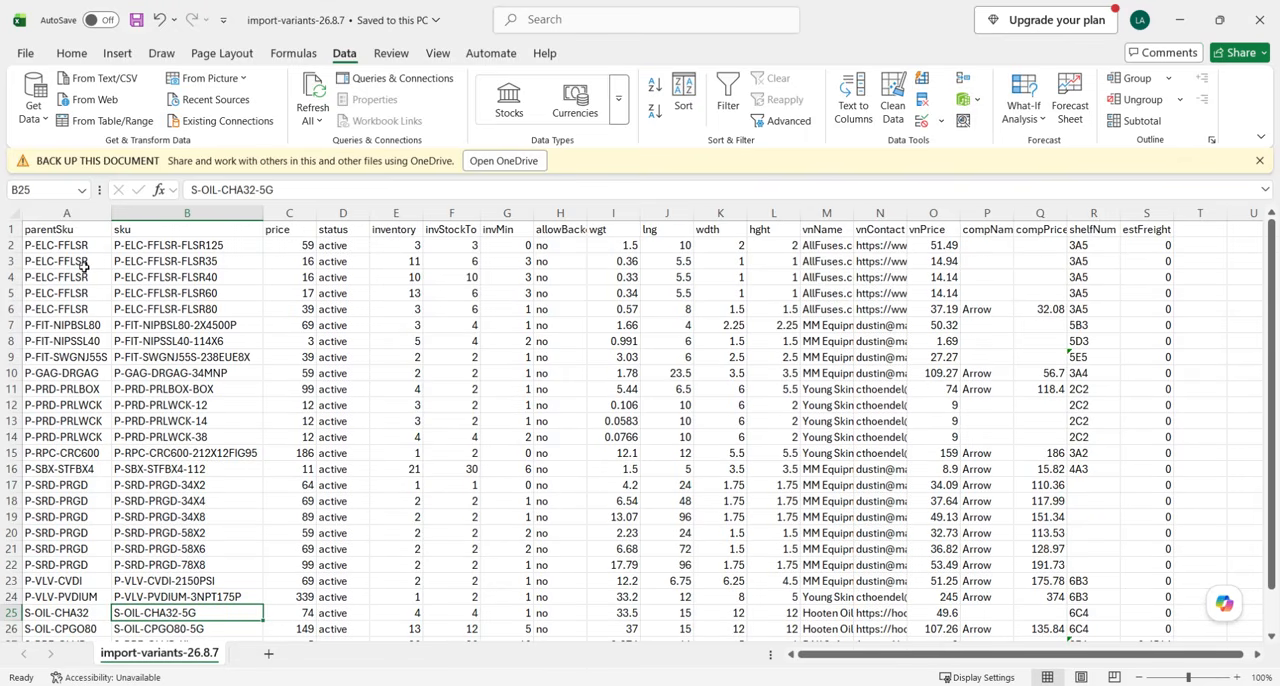
pyautogui.scroll(-5, 122, 440)
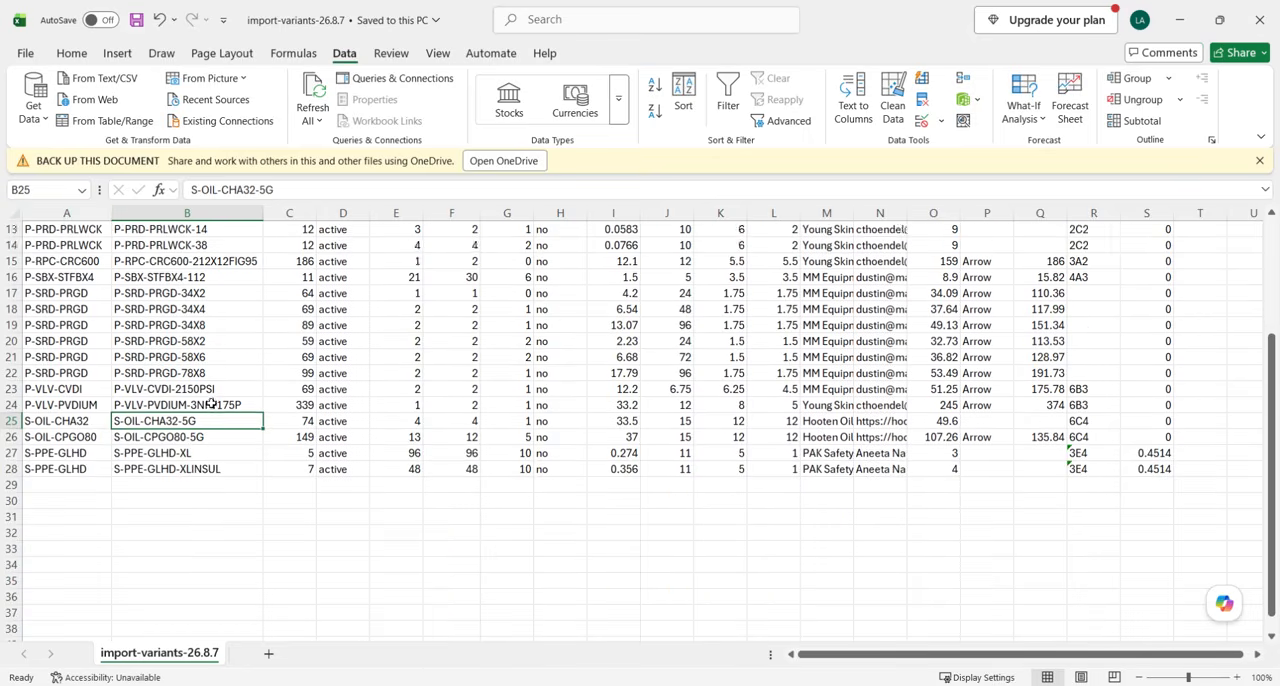
pyautogui.click(11, 437)
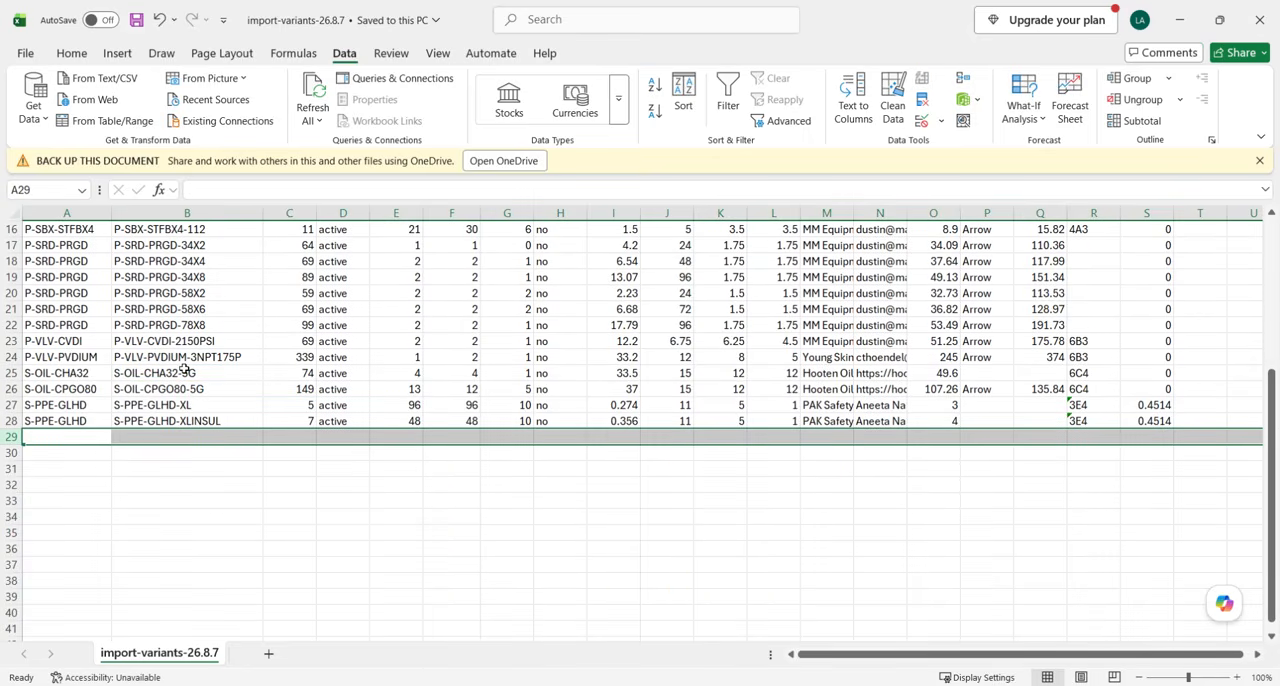
pyautogui.click(298, 421)
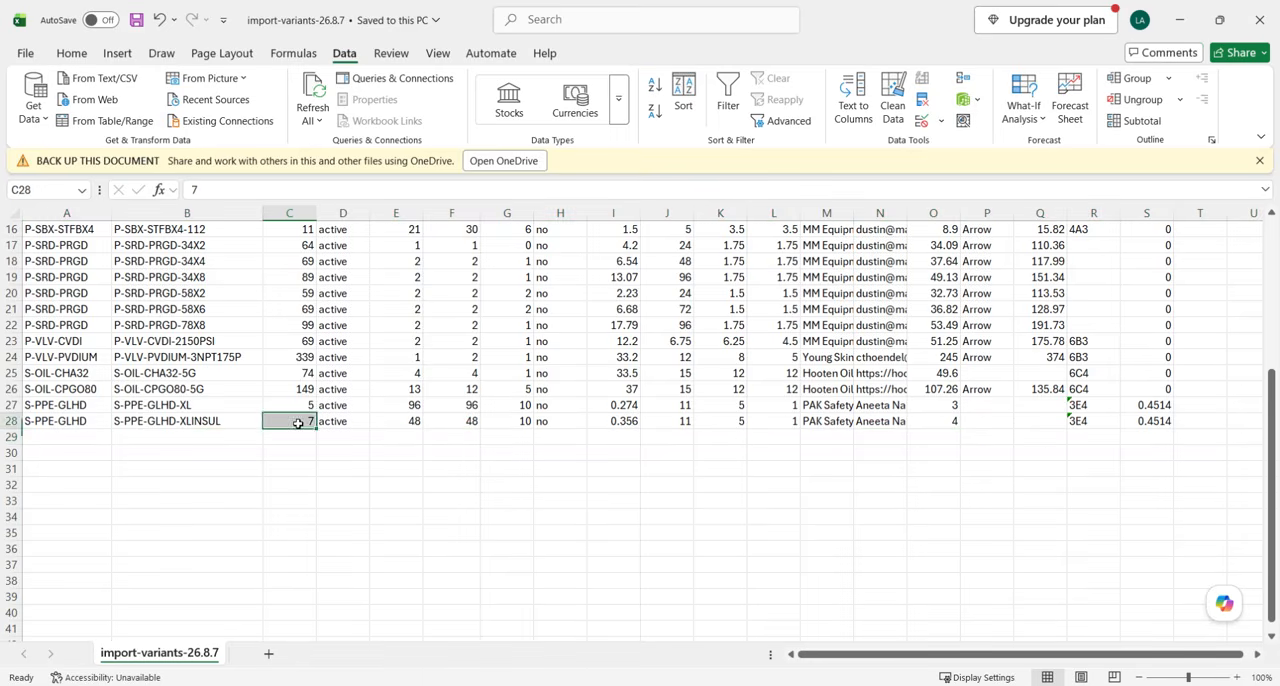
# Review the price, status, inventory and invStockTo columns from the header row down to the last data row.
pyautogui.scroll(5, 296, 416)
pyautogui.click(290, 228)
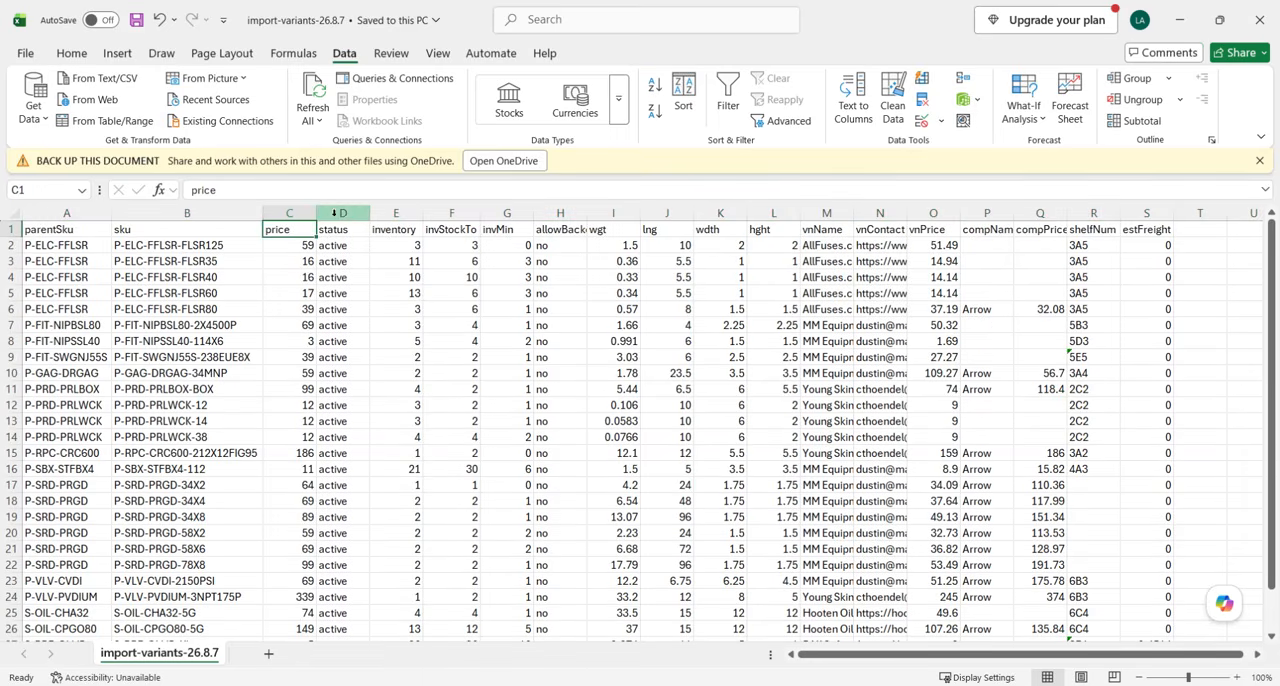
pyautogui.click(342, 213)
pyautogui.click(398, 213)
pyautogui.scroll(-4, 453, 387)
pyautogui.scroll(4, 460, 450)
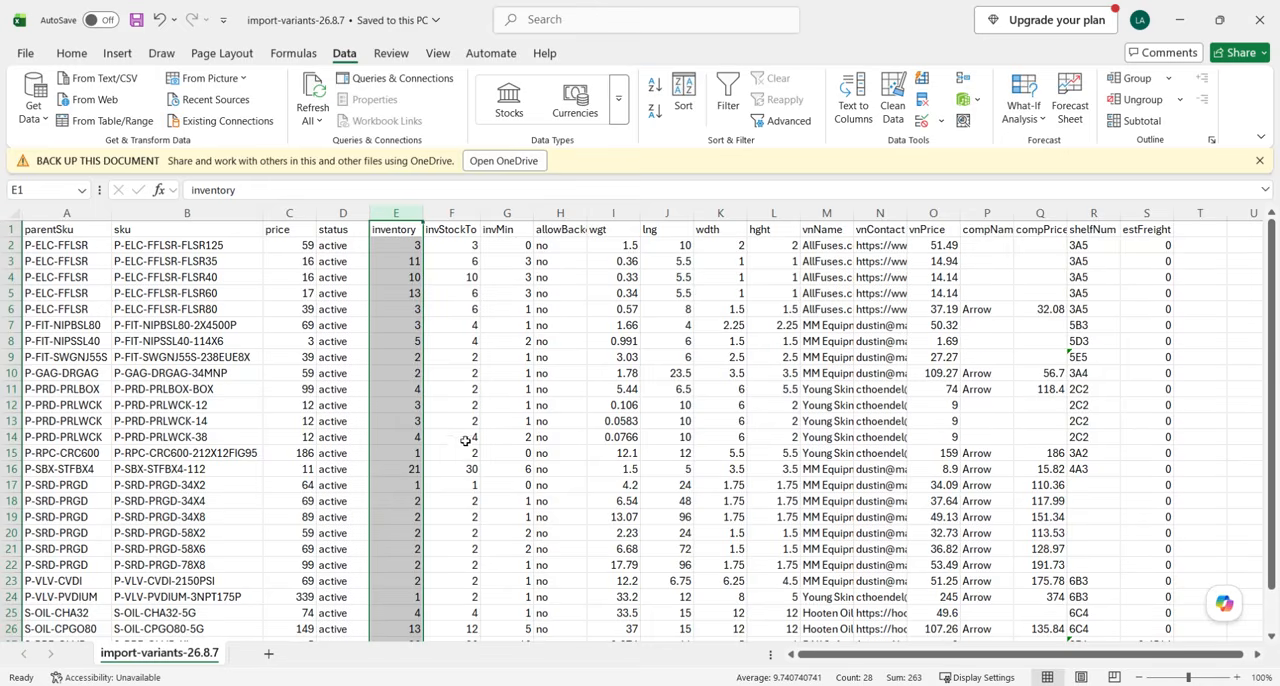
pyautogui.click(476, 214)
pyautogui.scroll(-4, 563, 386)
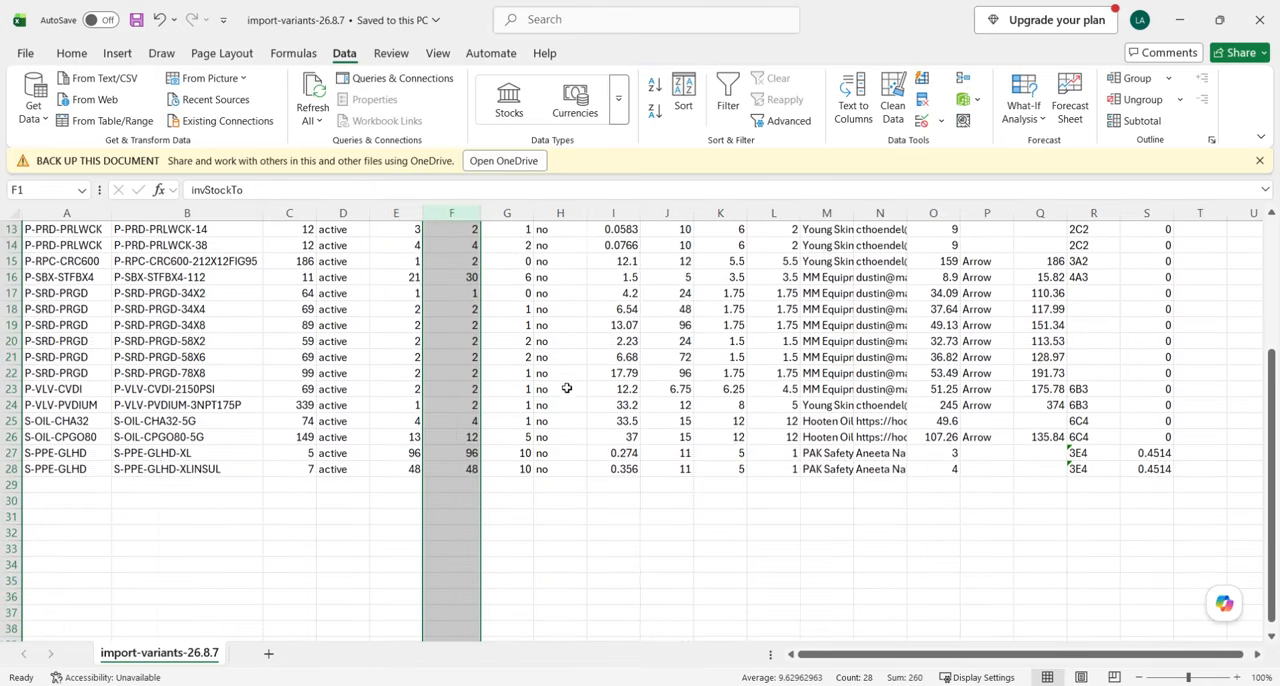
pyautogui.scroll(4, 563, 386)
pyautogui.scroll(-4, 752, 386)
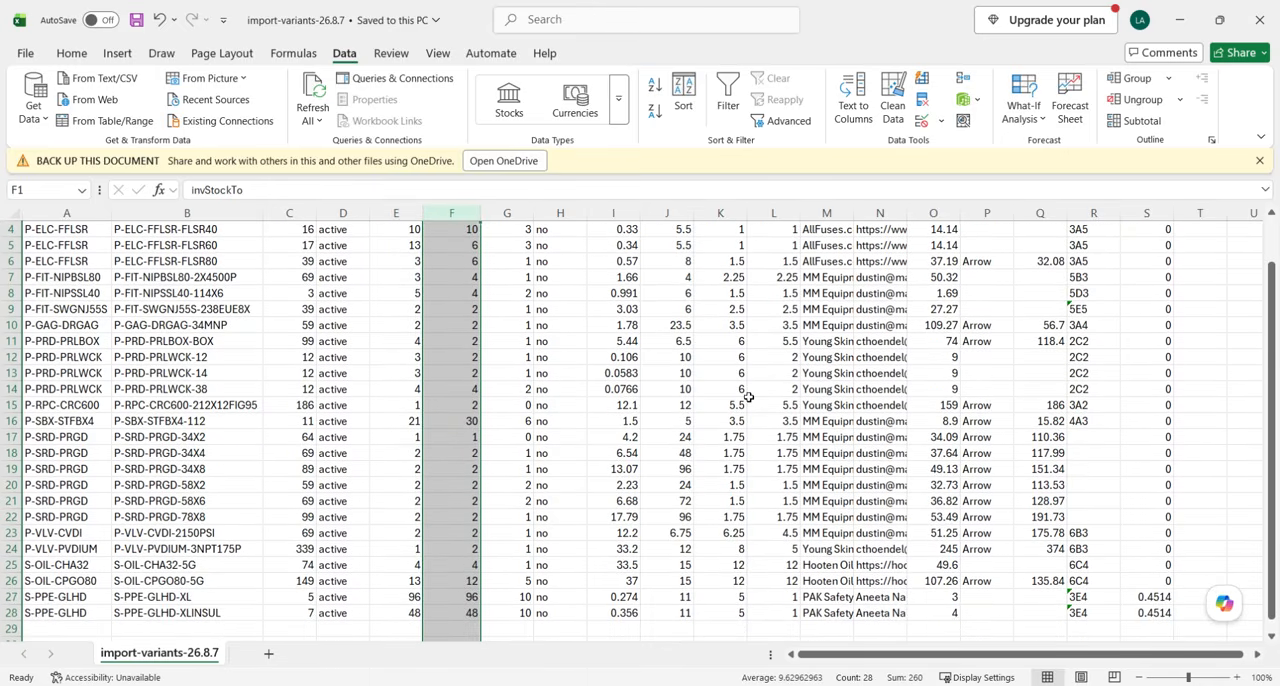
pyautogui.scroll(4, 748, 397)
# Examine the compName, compPrice and shelfNum columns through the last data row for missing entries.
pyautogui.hscroll(4, 753, 397)
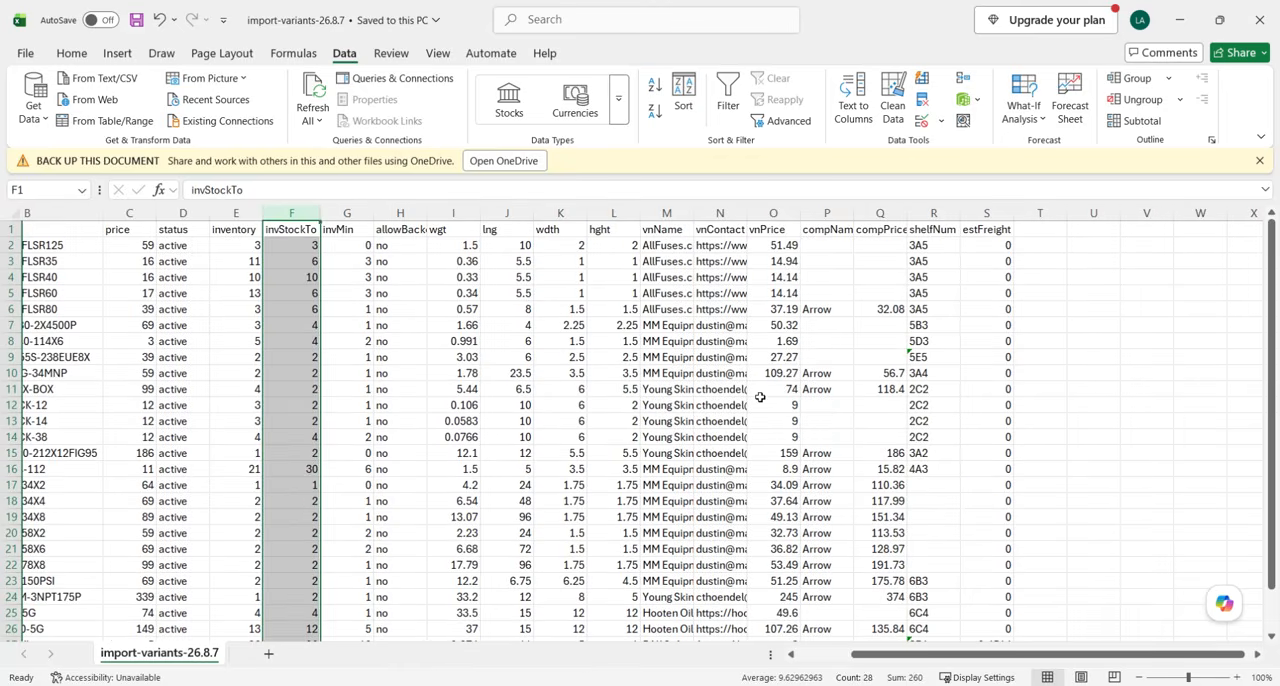
pyautogui.scroll(-2, 712, 386)
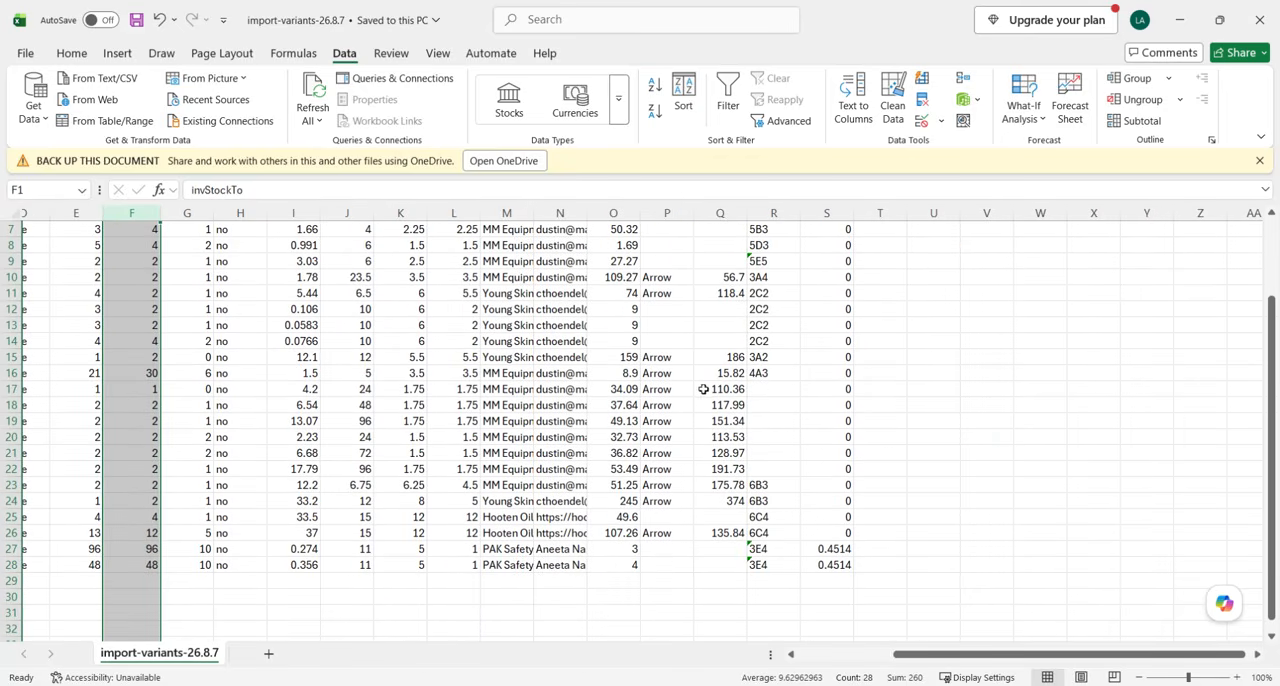
pyautogui.scroll(2, 774, 416)
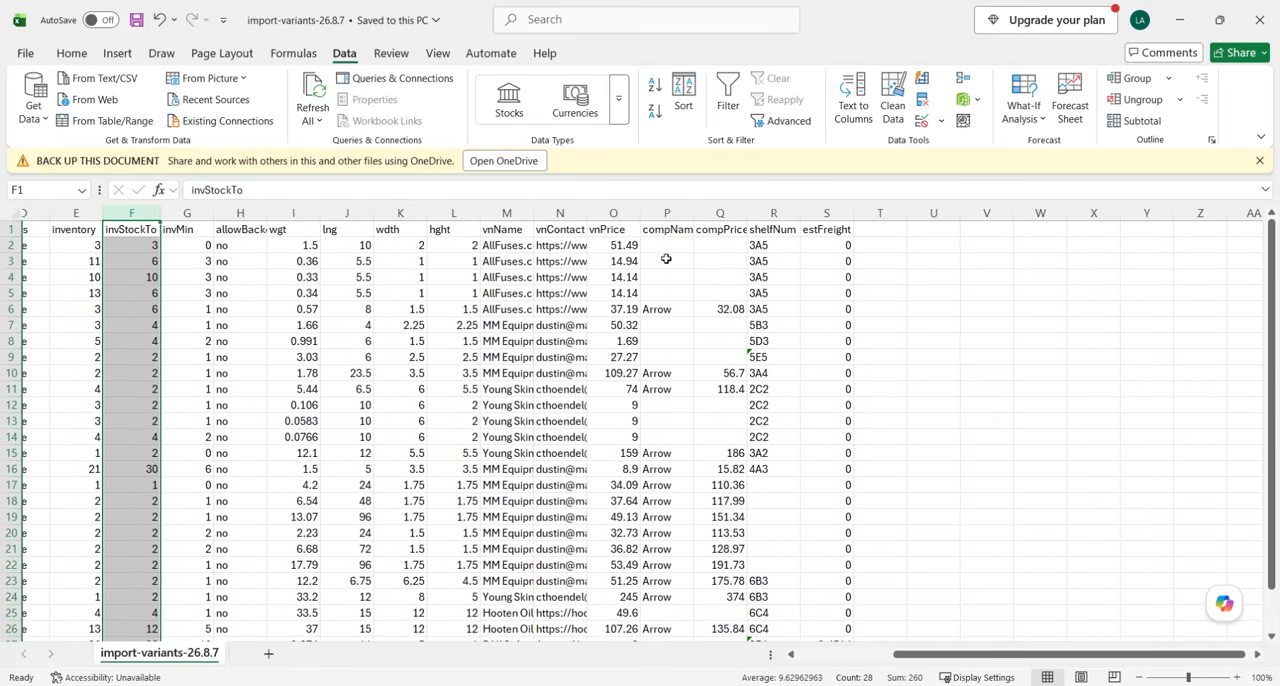
pyautogui.click(667, 213)
pyautogui.click(722, 213)
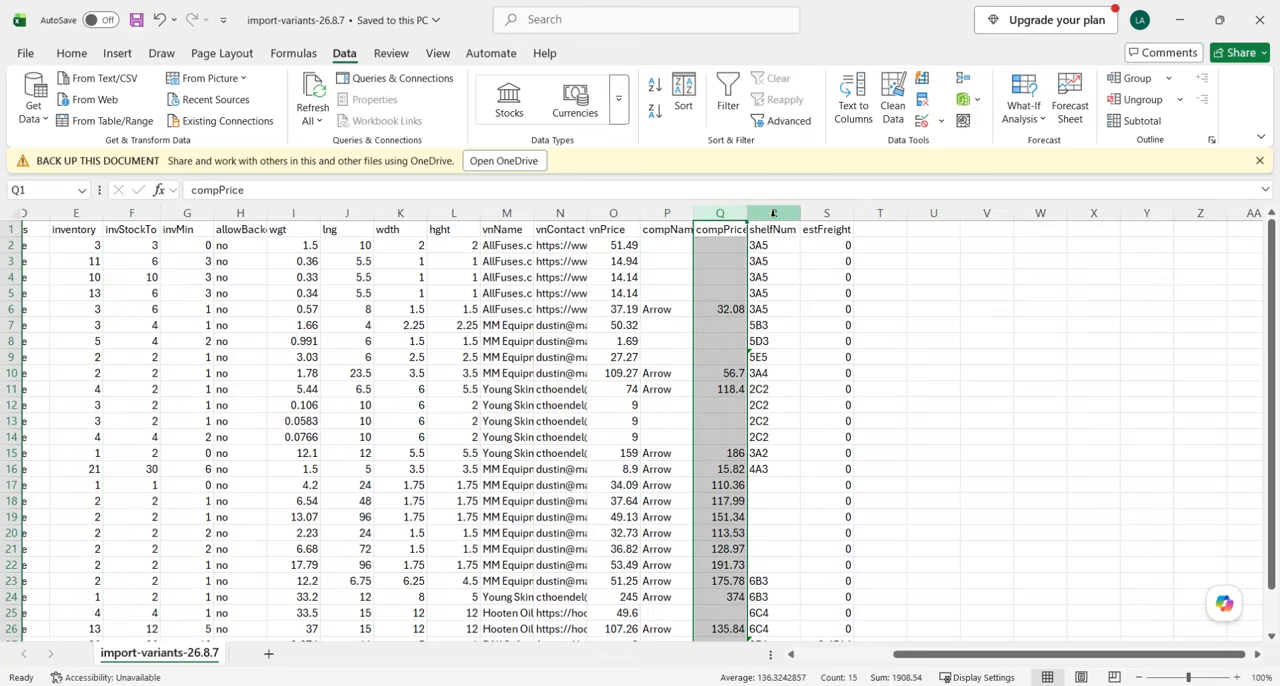
pyautogui.click(757, 213)
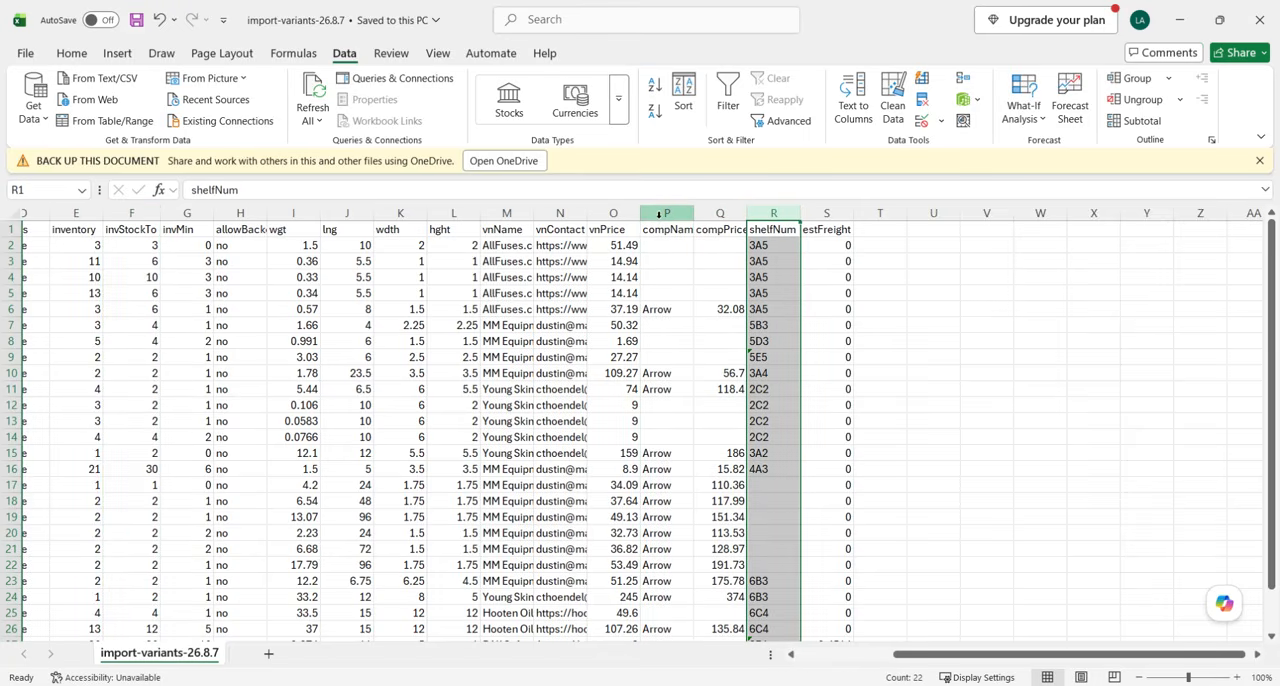
pyautogui.scroll(-2, 694, 366)
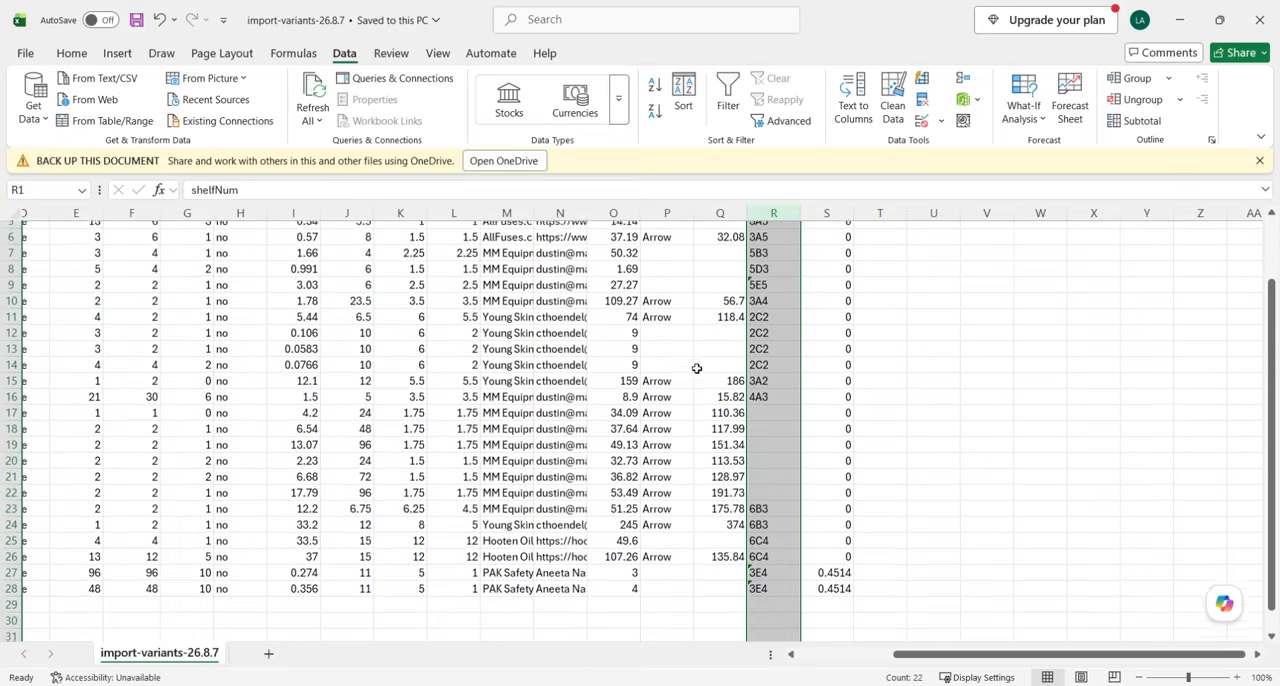
pyautogui.hscroll(-2, 550, 357)
pyautogui.hscroll(-3, 550, 357)
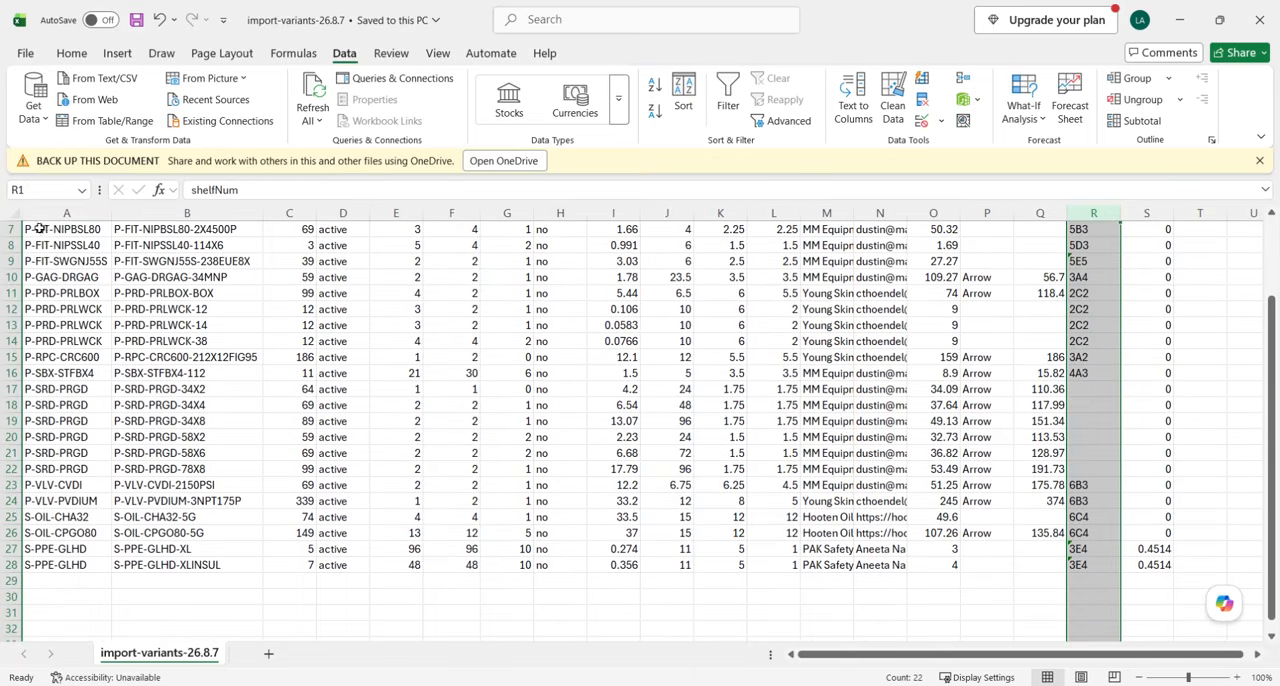
# Check the filled-cell count of each column in turn from parentSku through invMin.
pyautogui.click(66, 213)
pyautogui.scroll(2, 138, 370)
pyautogui.scroll(1, 138, 370)
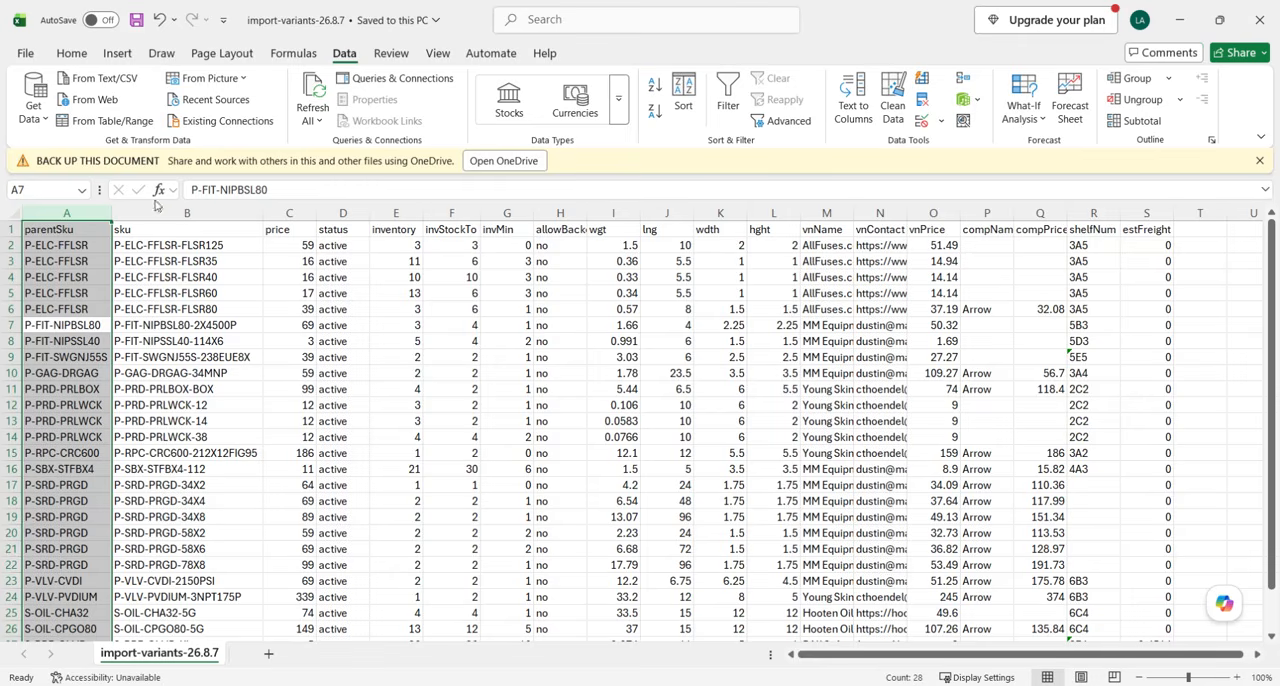
pyautogui.click(160, 213)
pyautogui.click(289, 213)
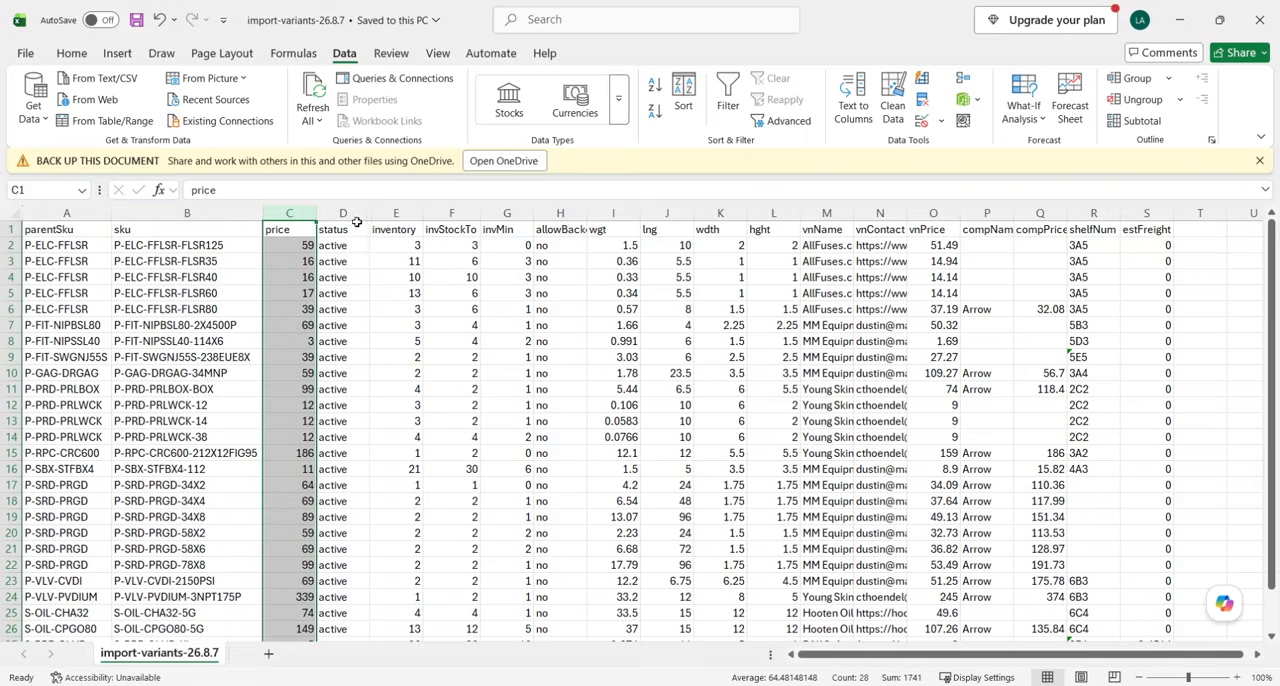
pyautogui.click(355, 214)
pyautogui.click(391, 213)
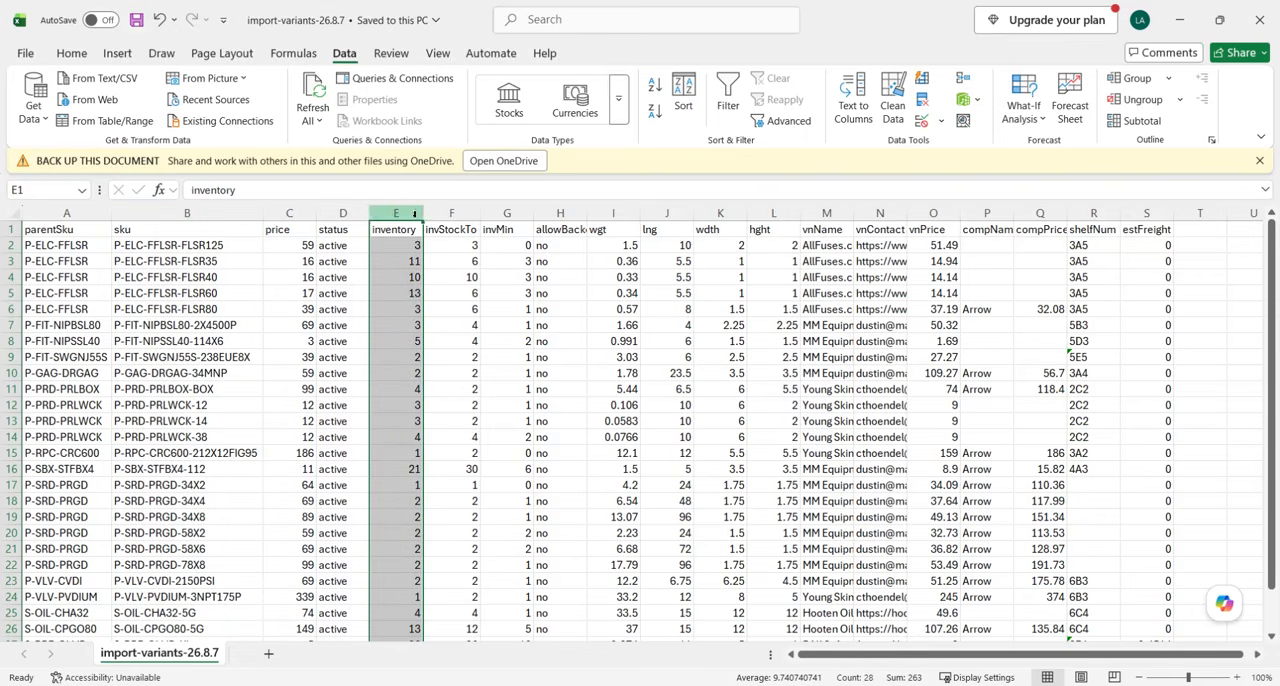
pyautogui.click(452, 215)
pyautogui.click(507, 215)
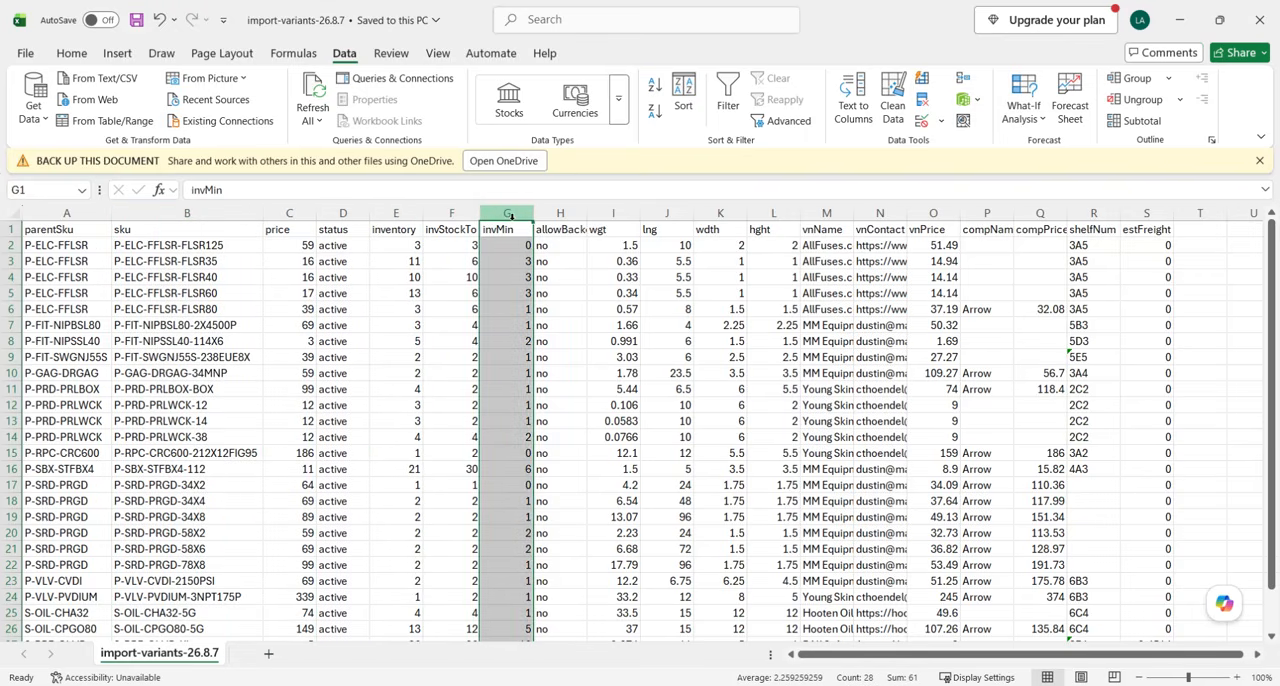
# Check the filled-cell counts of the backorder, weight, dimension and vendor columns through vnPrice one by one.
pyautogui.click(575, 215)
pyautogui.click(620, 214)
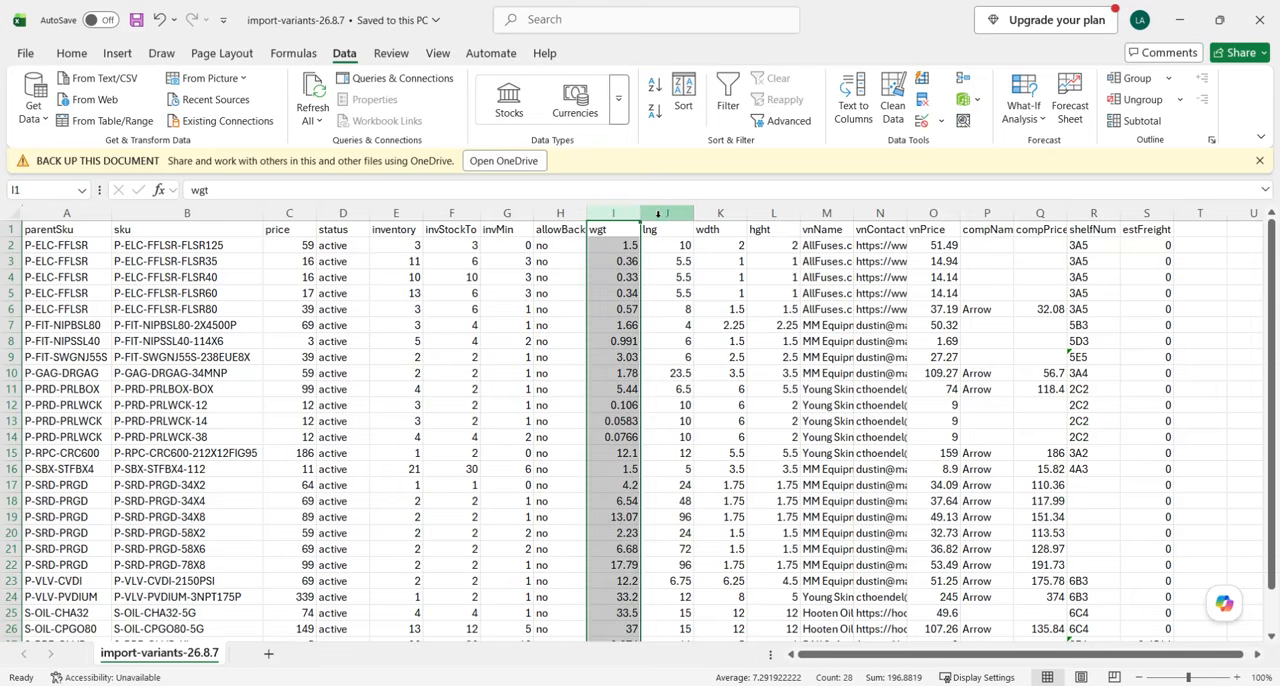
pyautogui.click(668, 214)
pyautogui.click(719, 214)
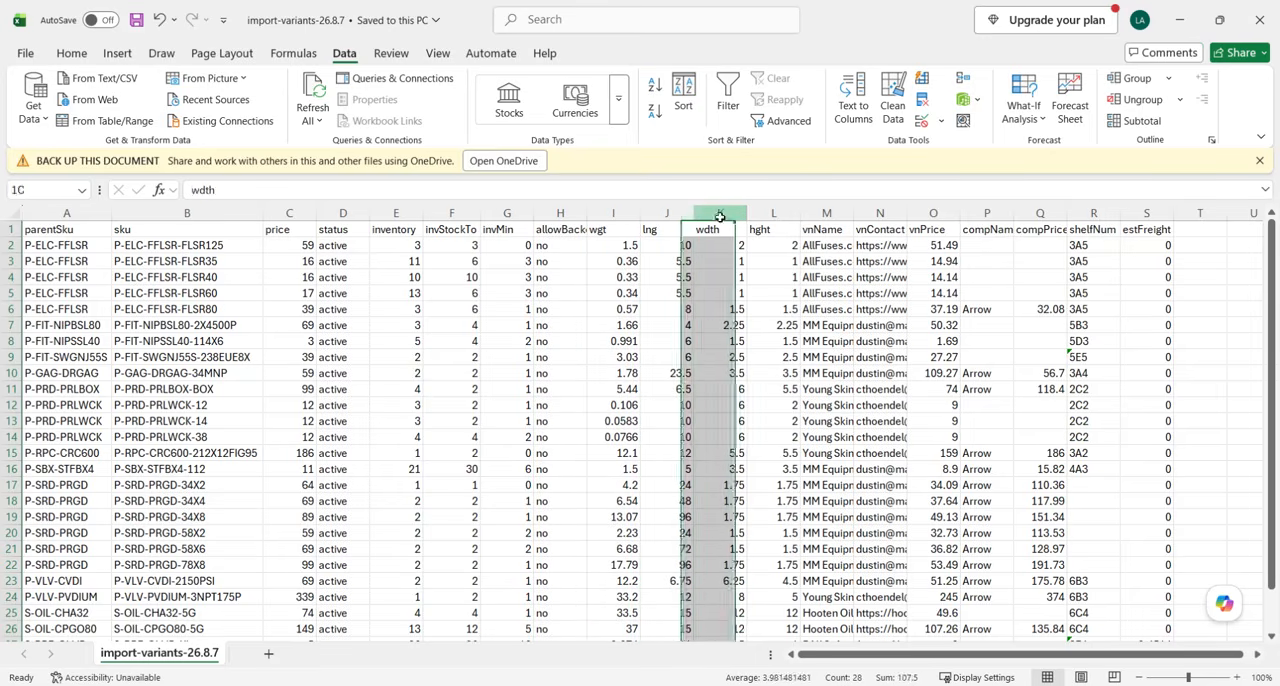
pyautogui.click(775, 214)
pyautogui.click(826, 214)
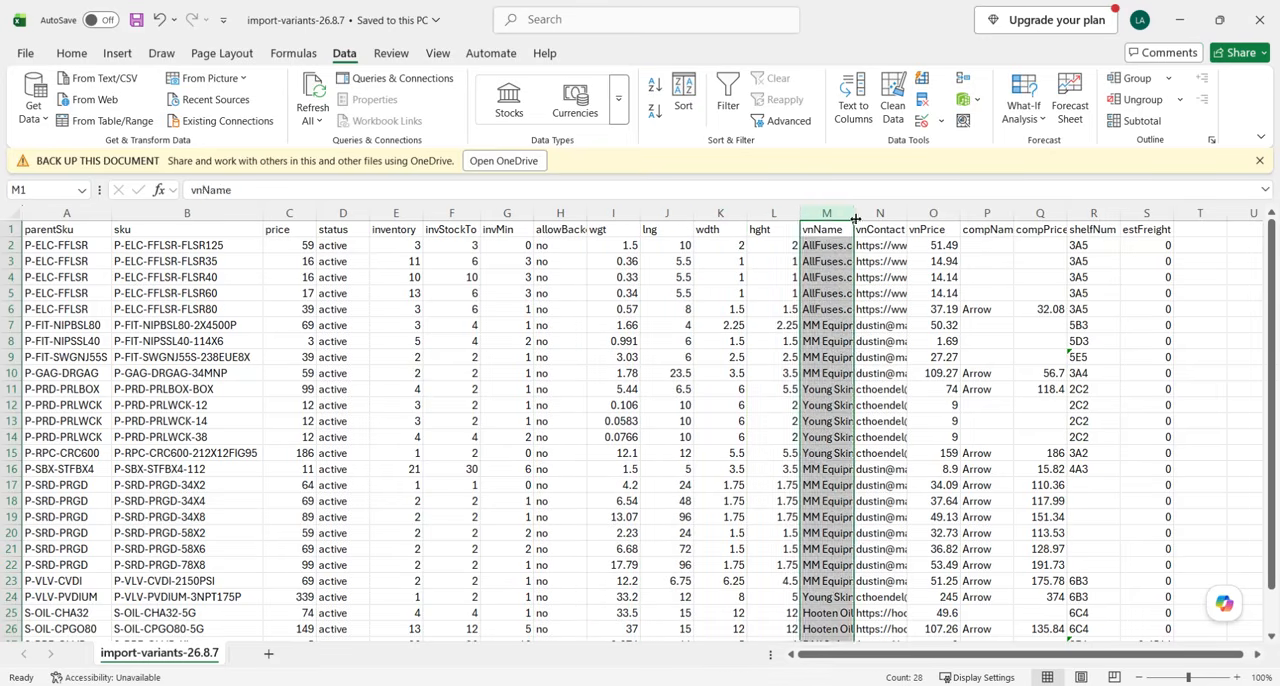
pyautogui.click(873, 214)
pyautogui.click(931, 213)
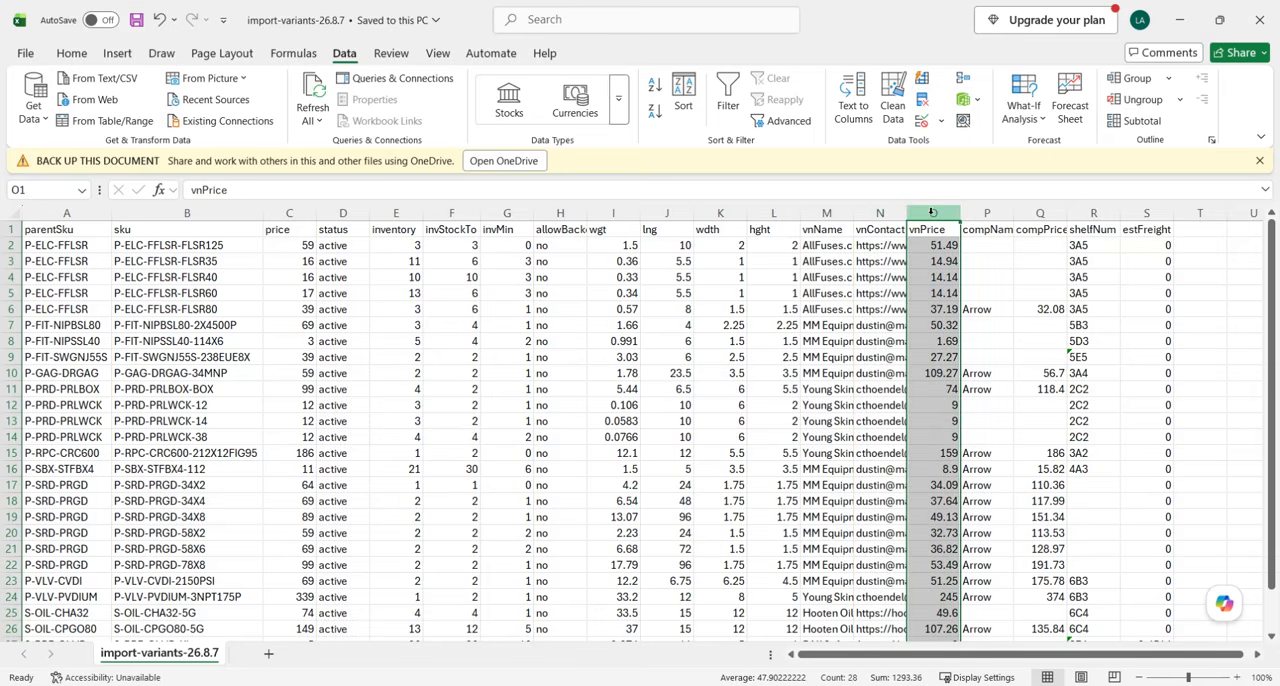
# Check the compName column's filled-cell count and compare its blank cells with those in compPrice.
pyautogui.click(987, 213)
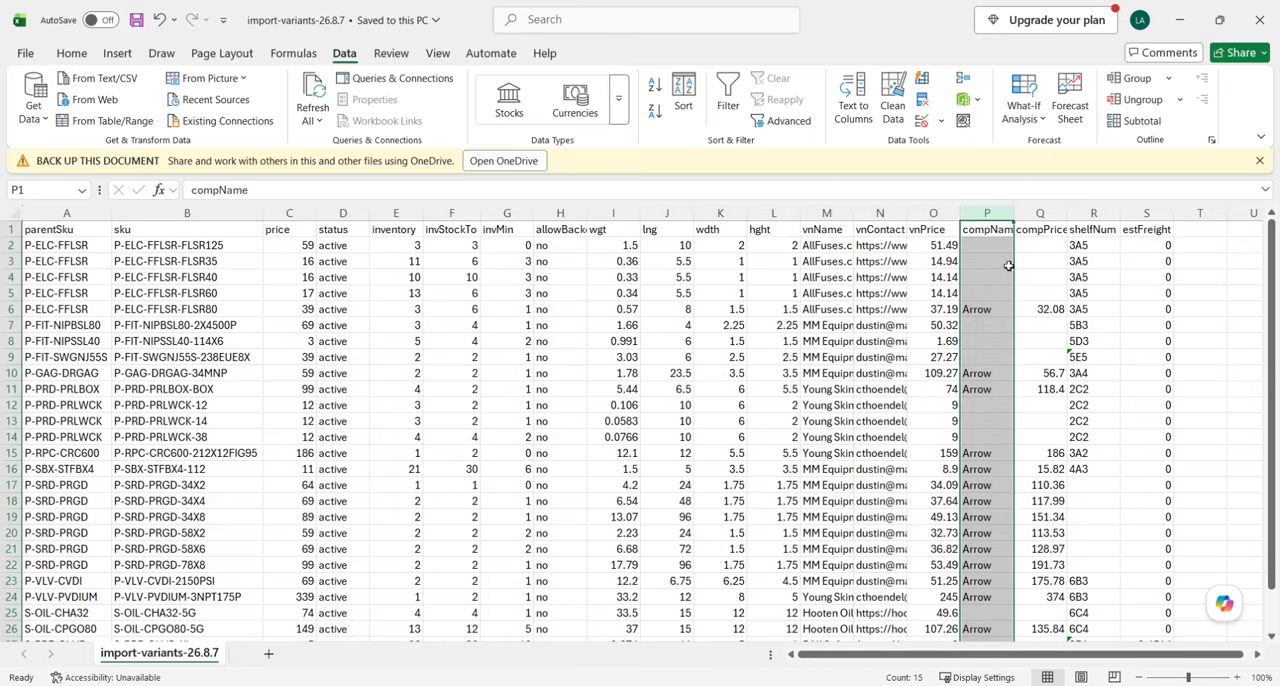
pyautogui.hscroll(3, 1038, 315)
pyautogui.scroll(-2, 900, 400)
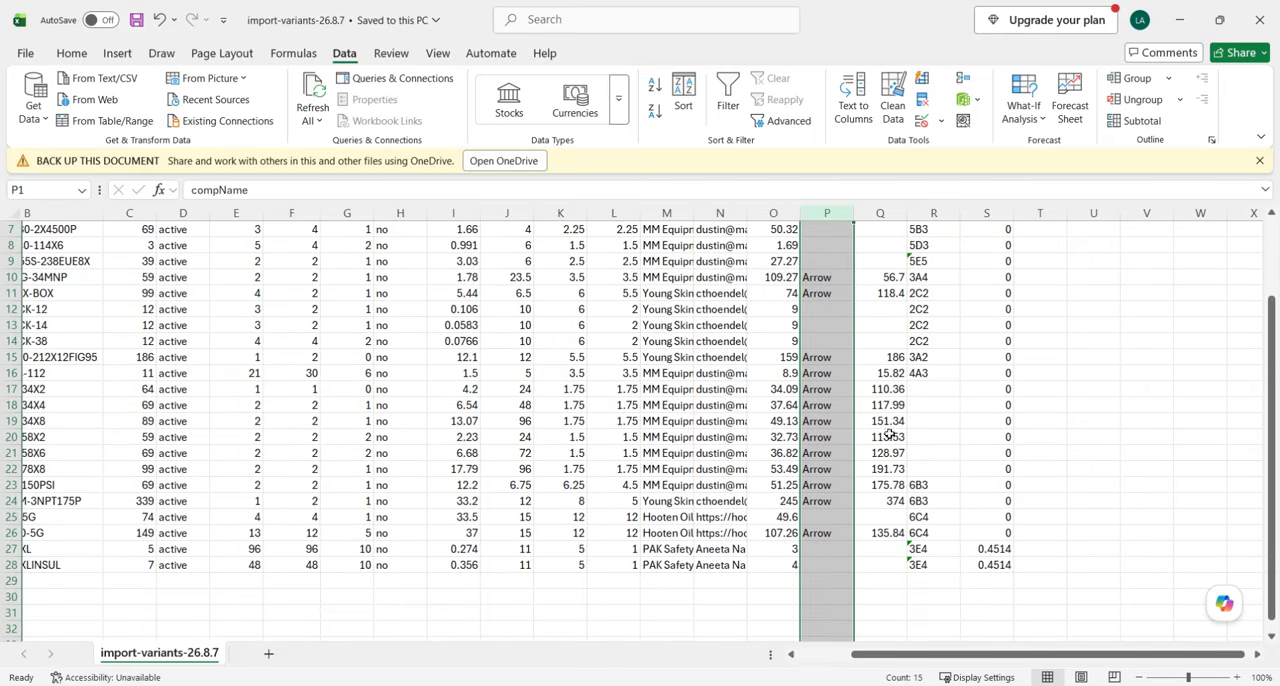
pyautogui.scroll(2, 778, 340)
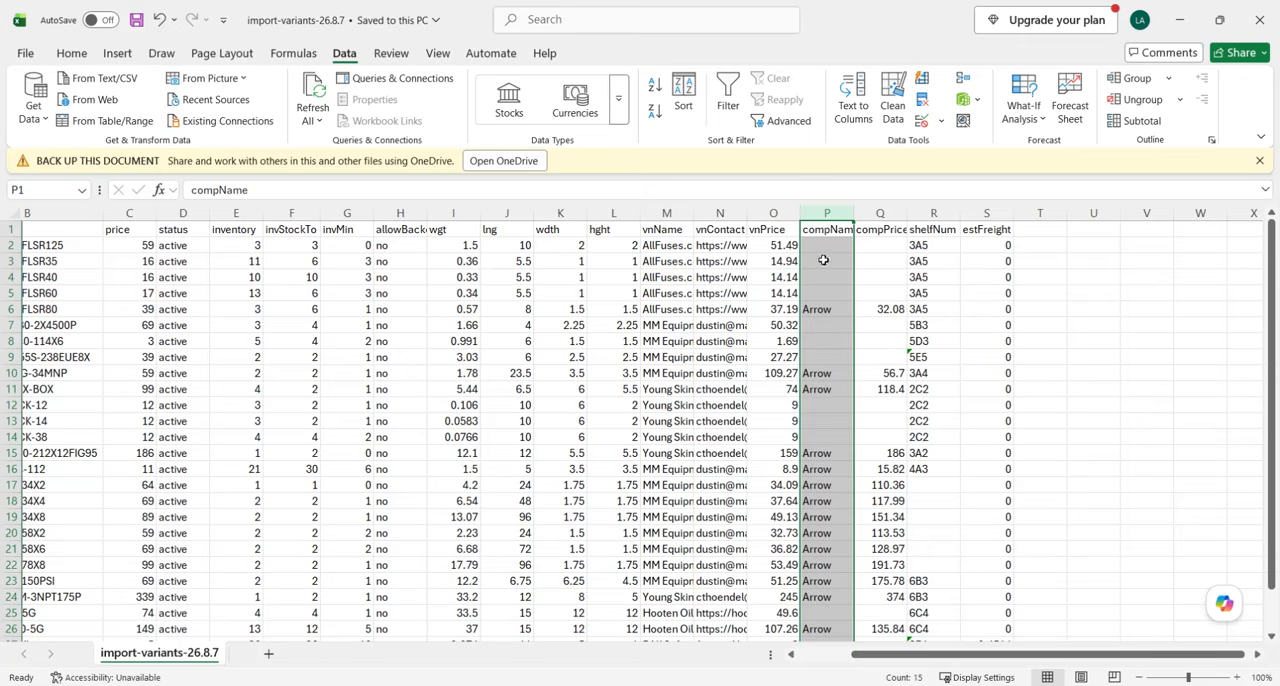
pyautogui.moveTo(840, 313); pyautogui.dragTo(898, 293)
pyautogui.moveTo(848, 245); pyautogui.dragTo(895, 294)
pyautogui.moveTo(834, 327); pyautogui.dragTo(878, 367)
pyautogui.moveTo(840, 406); pyautogui.dragTo(884, 446)
pyautogui.scroll(-2, 884, 446)
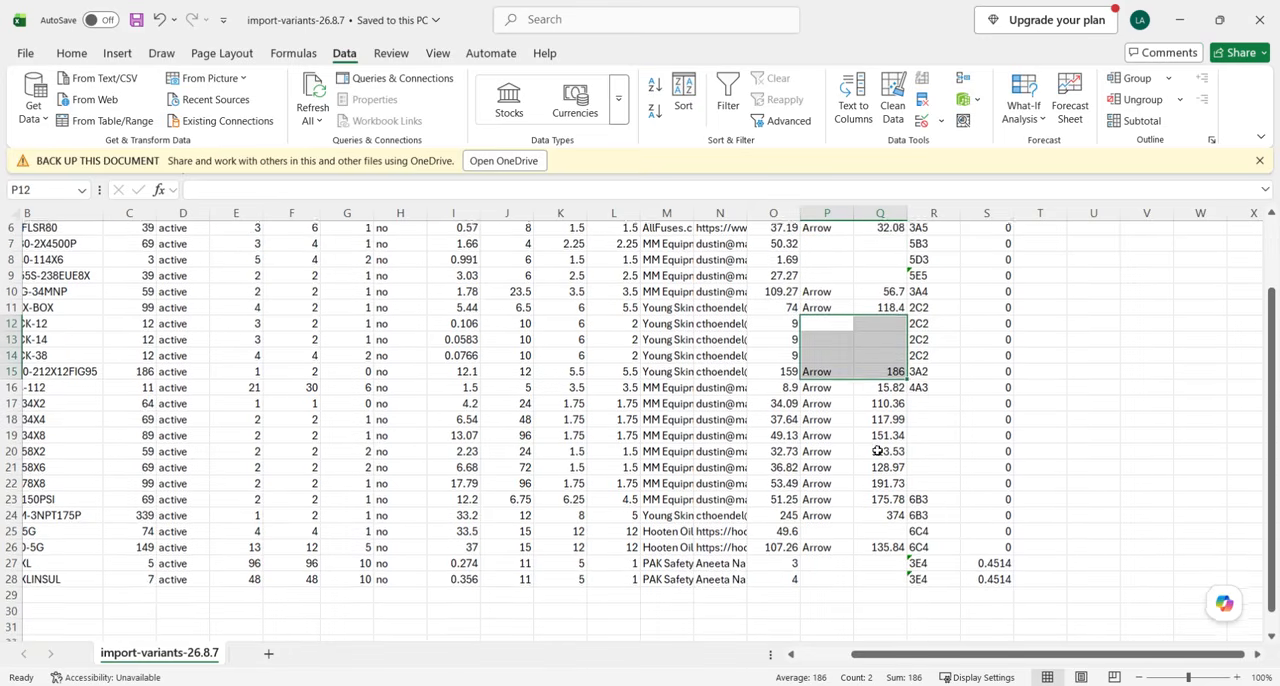
pyautogui.scroll(2, 849, 259)
pyautogui.click(837, 213)
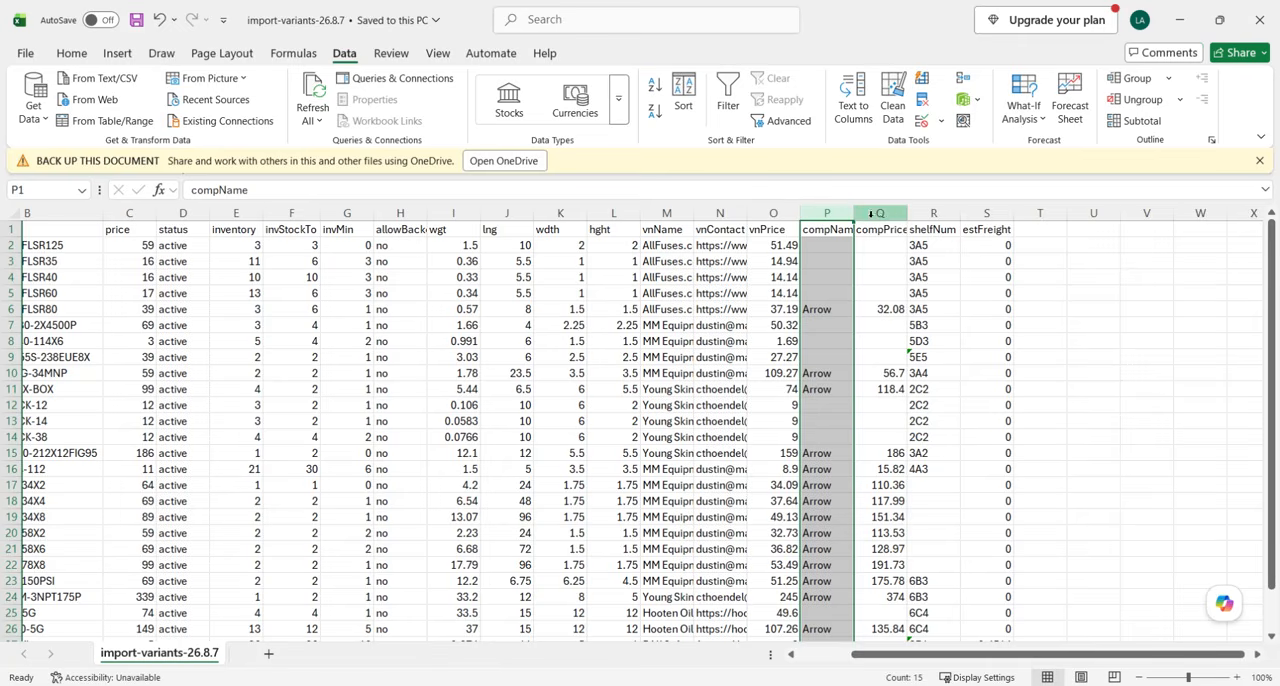
# Compare the filled-cell counts of compPrice and shelfNum, and check which SKUs the blank shelfNum cells R17:R22 belong to.
pyautogui.click(871, 213)
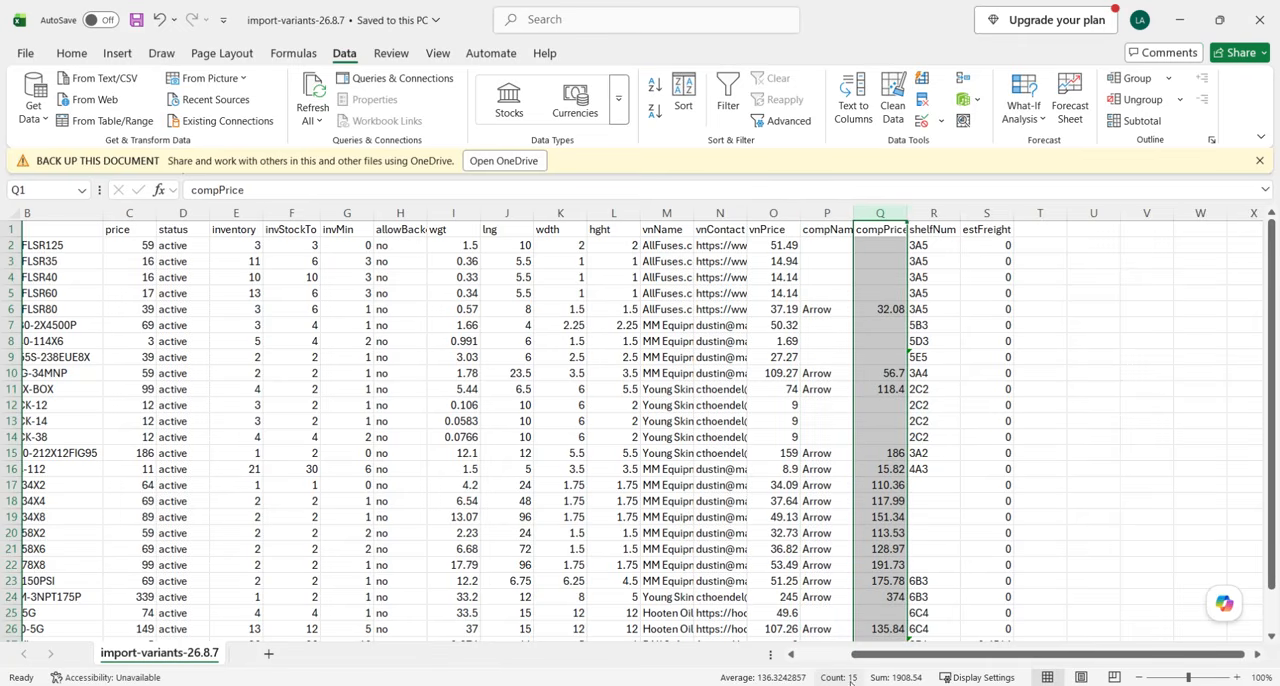
pyautogui.click(927, 212)
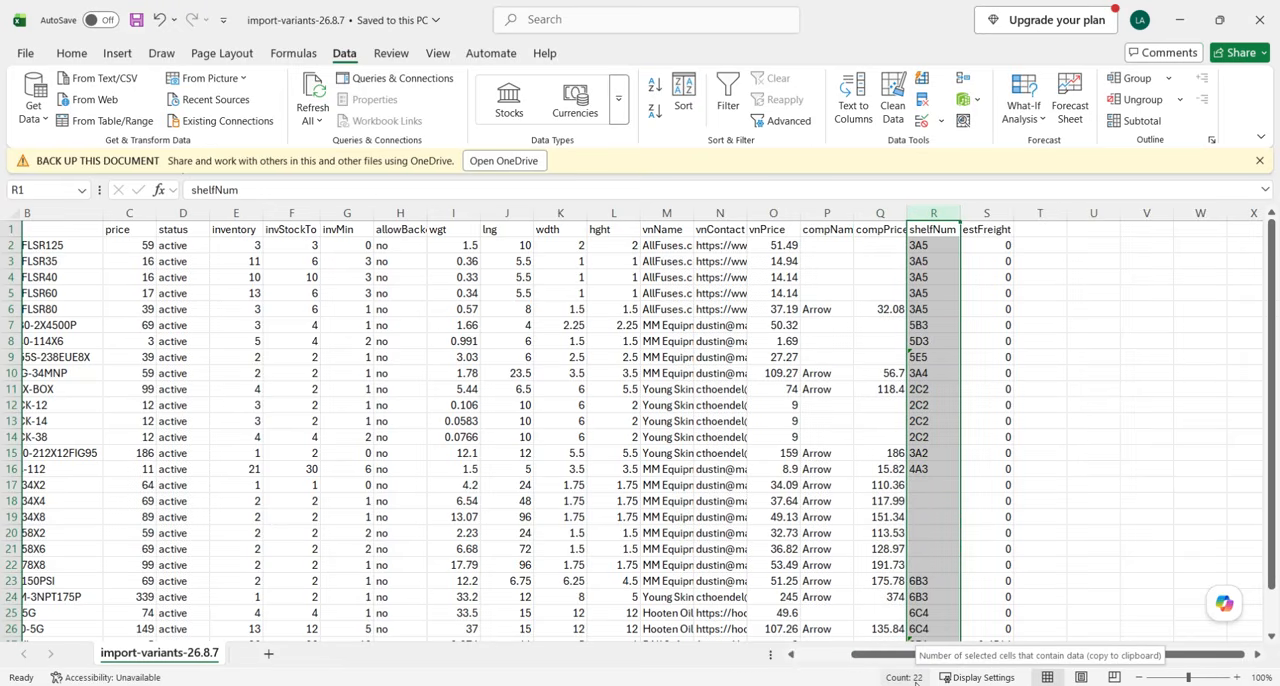
pyautogui.scroll(-1, 925, 560)
pyautogui.moveTo(930, 437); pyautogui.dragTo(945, 517)
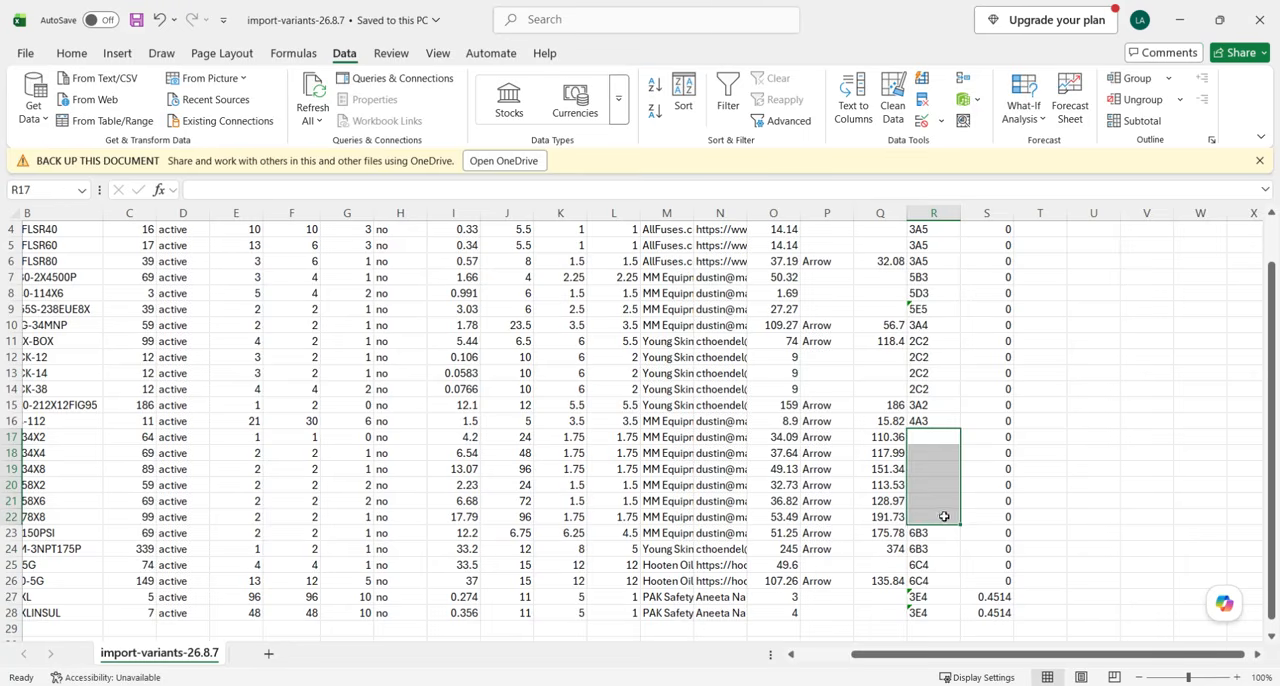
pyautogui.hscroll(-3, 865, 518)
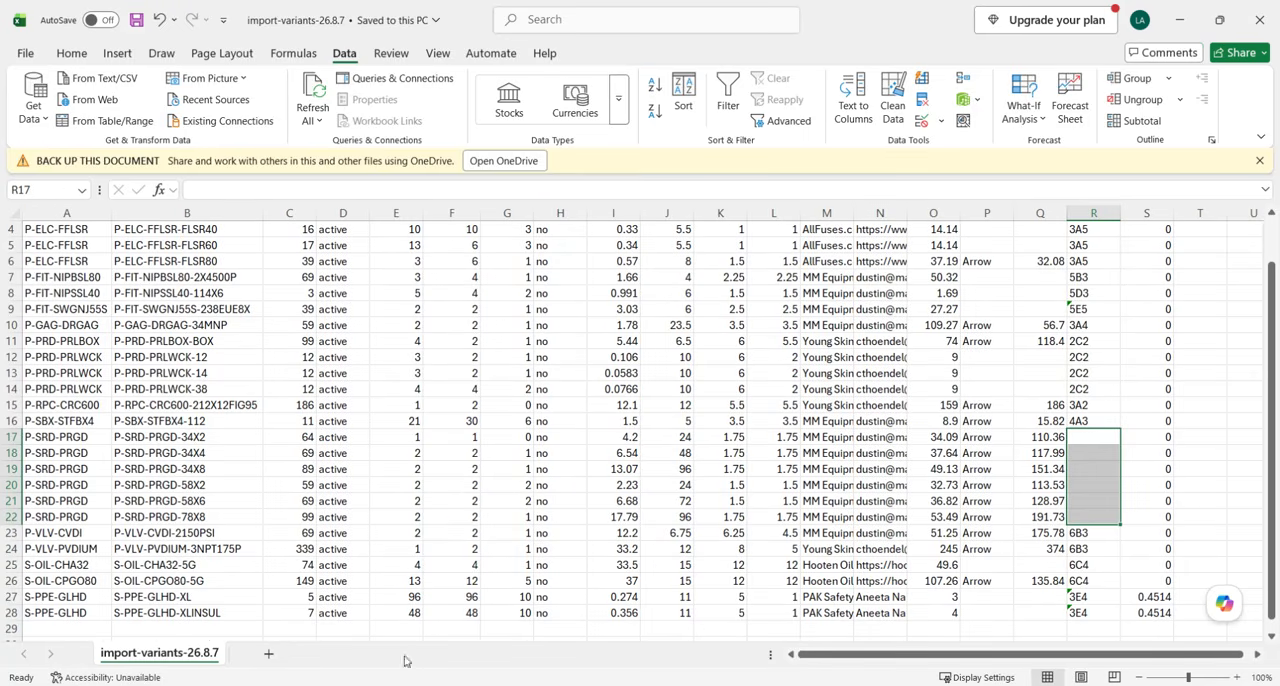
# Switch to the OrderForm workbook, check Shelf # cells Q17:Q22 on the Order sheet against their SKUs, and return to the import file.
pyautogui.click(318, 610)
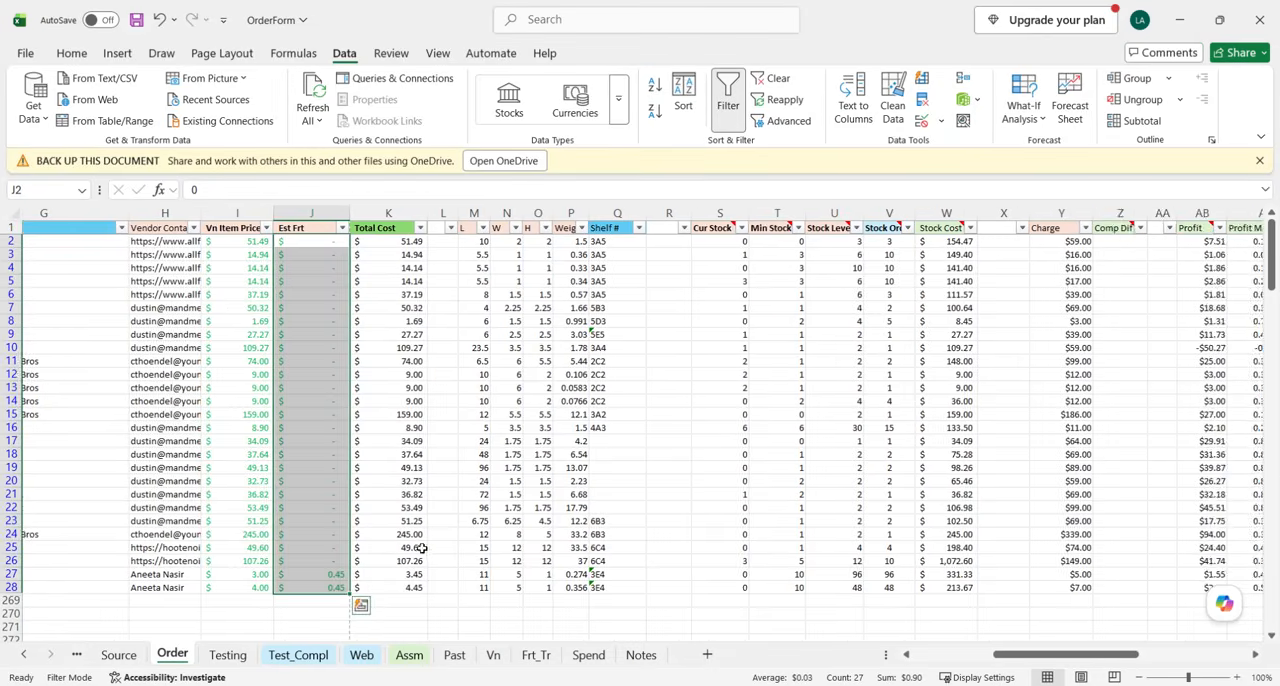
pyautogui.moveTo(765, 441); pyautogui.dragTo(772, 510)
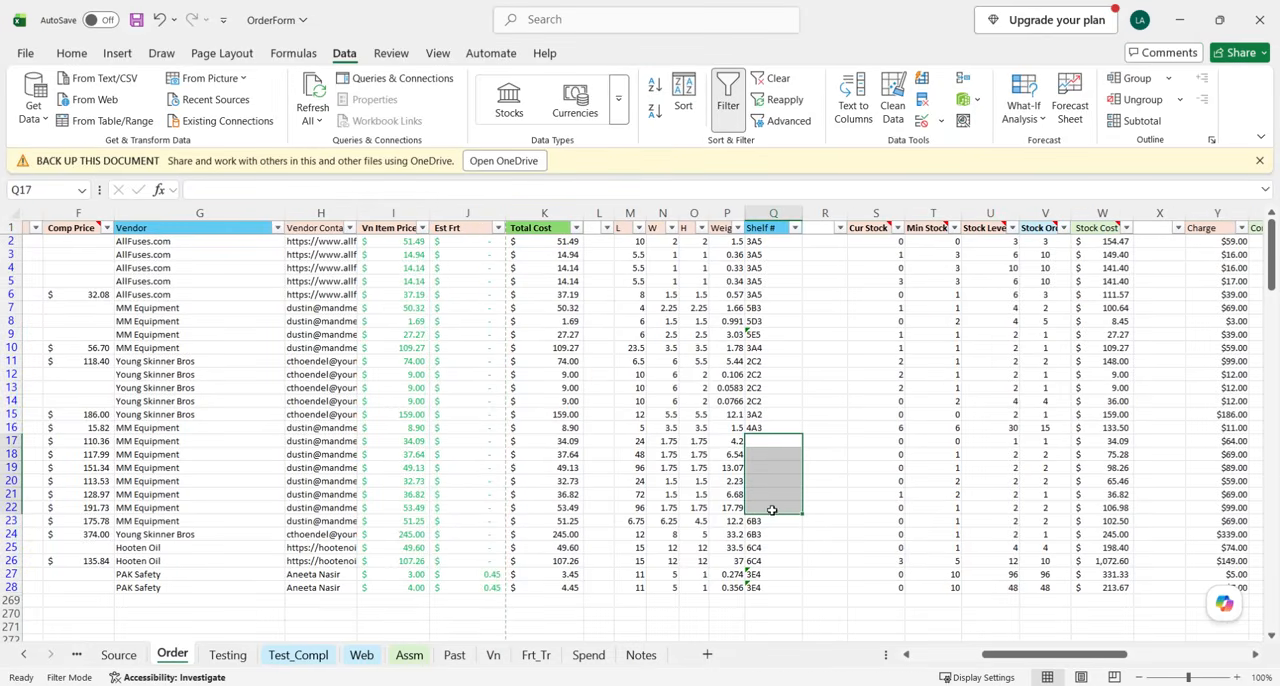
pyautogui.hscroll(-3, 721, 469)
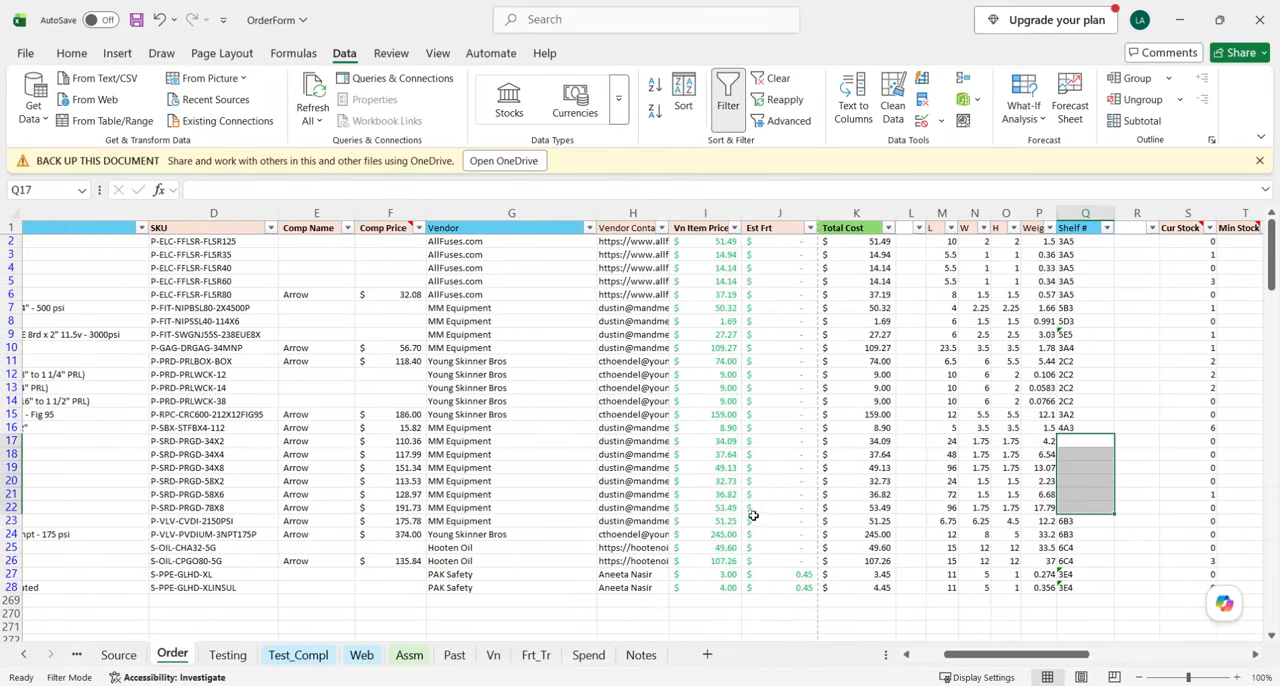
pyautogui.hscroll(-2, 540, 512)
pyautogui.hscroll(5, 900, 500)
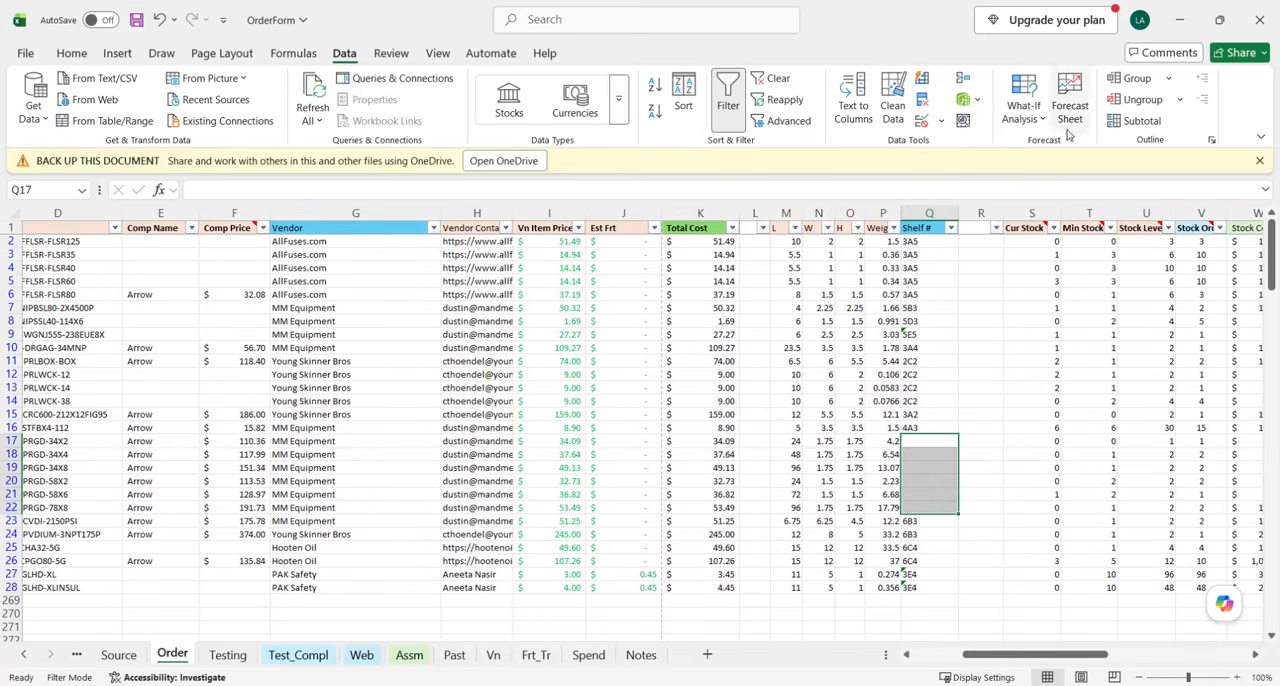
pyautogui.click(1180, 20)
# Select the shelfNum cells R17:R22 in the import file and look over the surrounding rows from the headers to row 28.
pyautogui.moveTo(1093, 437); pyautogui.dragTo(1093, 517)
pyautogui.hscroll(3, 1134, 483)
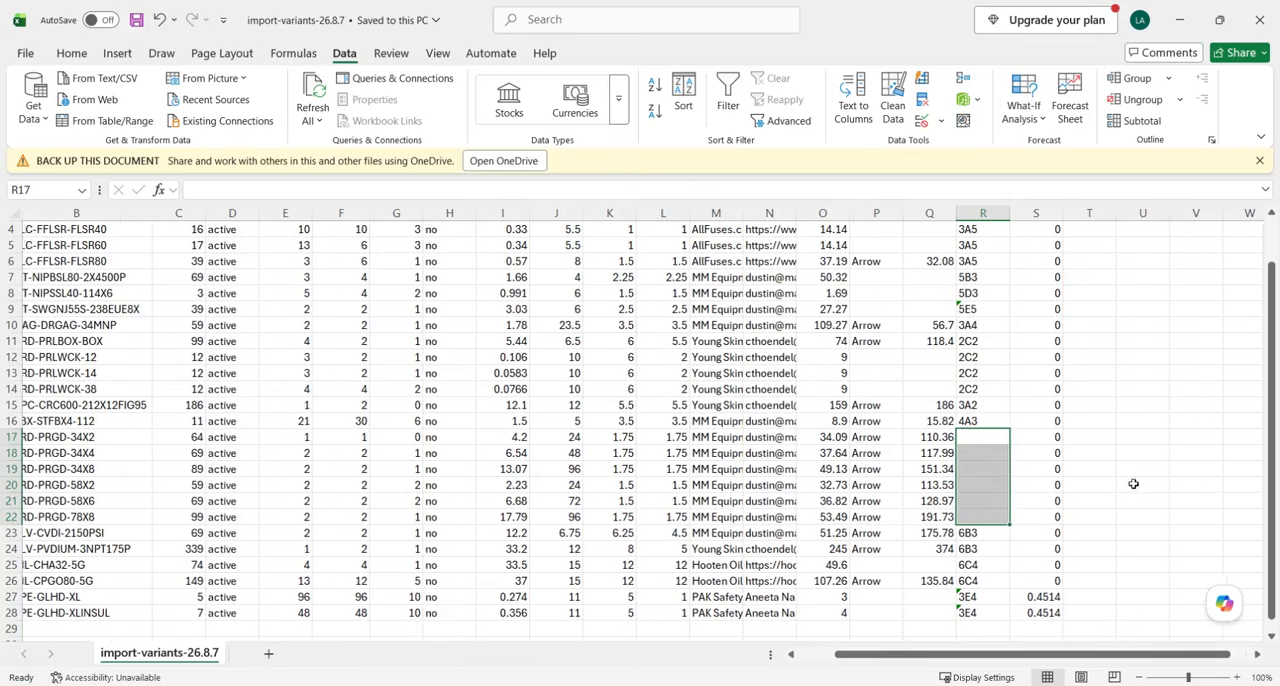
pyautogui.scroll(-2, 913, 531)
pyautogui.scroll(3, 913, 531)
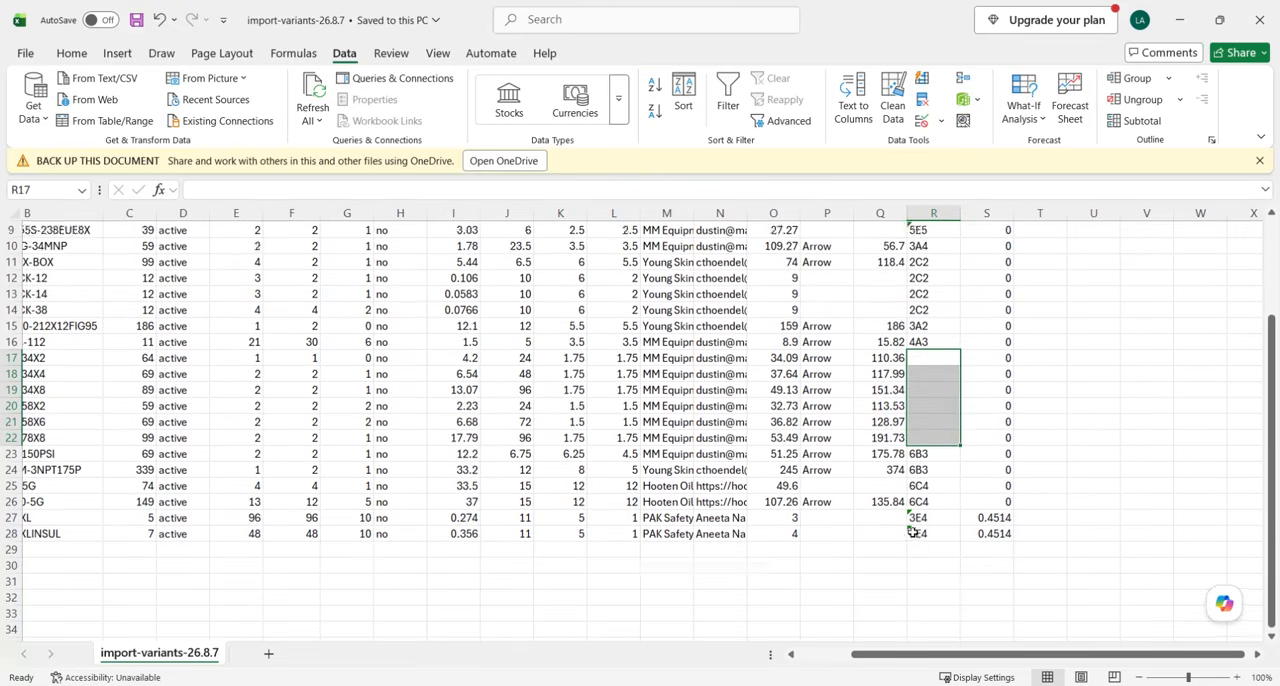
pyautogui.scroll(-2, 577, 410)
pyautogui.scroll(2, 577, 410)
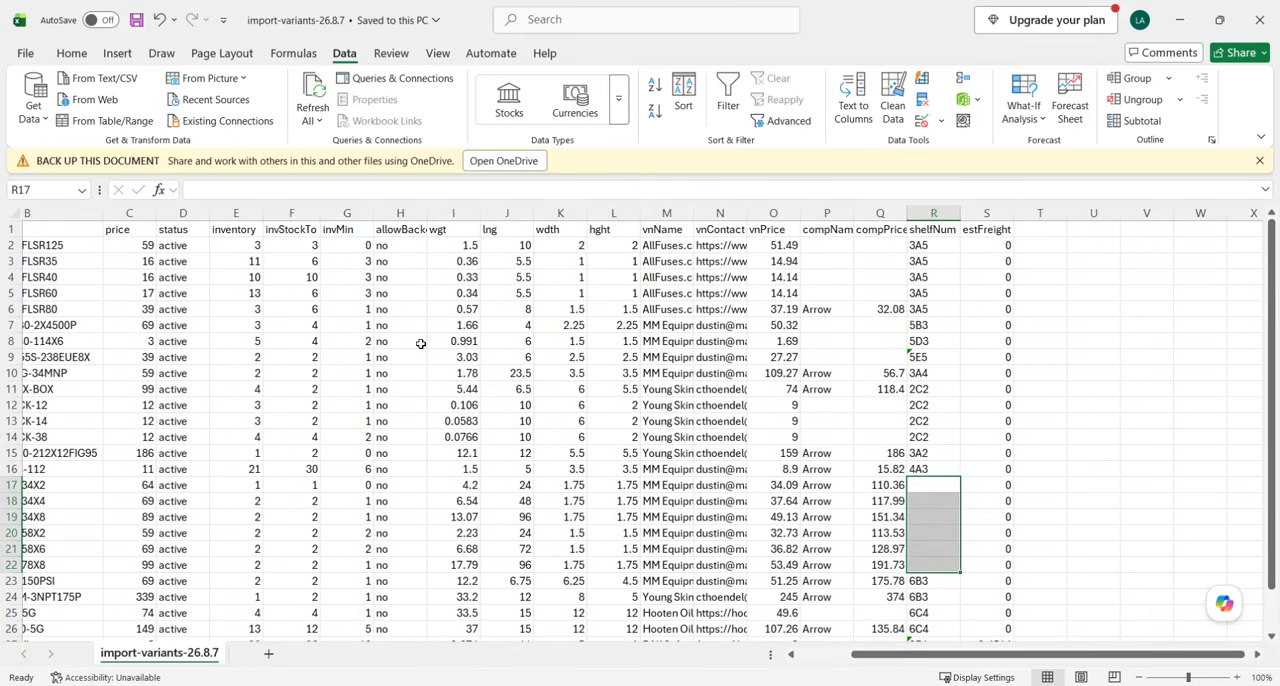
# Look over the import-variants-26.8.7 rows one last time, save the file with cell A1 selected, and close it.
pyautogui.hscroll(-1, 44, 452)
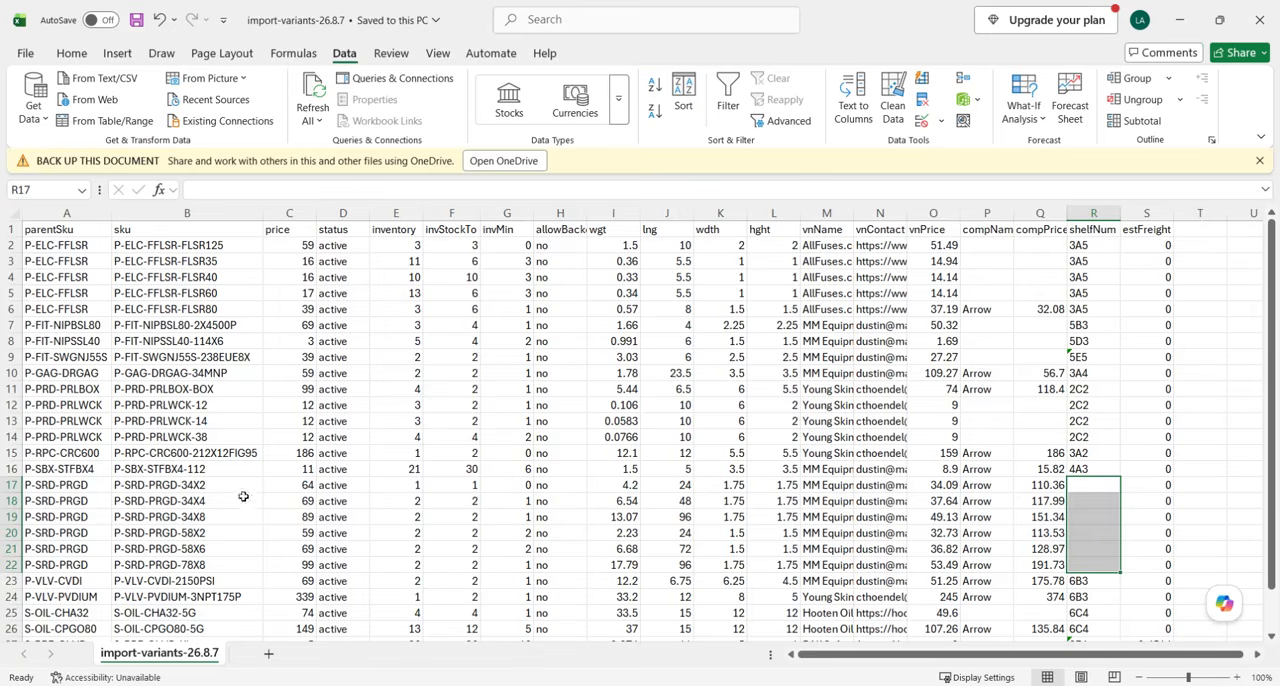
pyautogui.scroll(-1, 243, 491)
pyautogui.scroll(3, 271, 374)
pyautogui.scroll(-1, 611, 564)
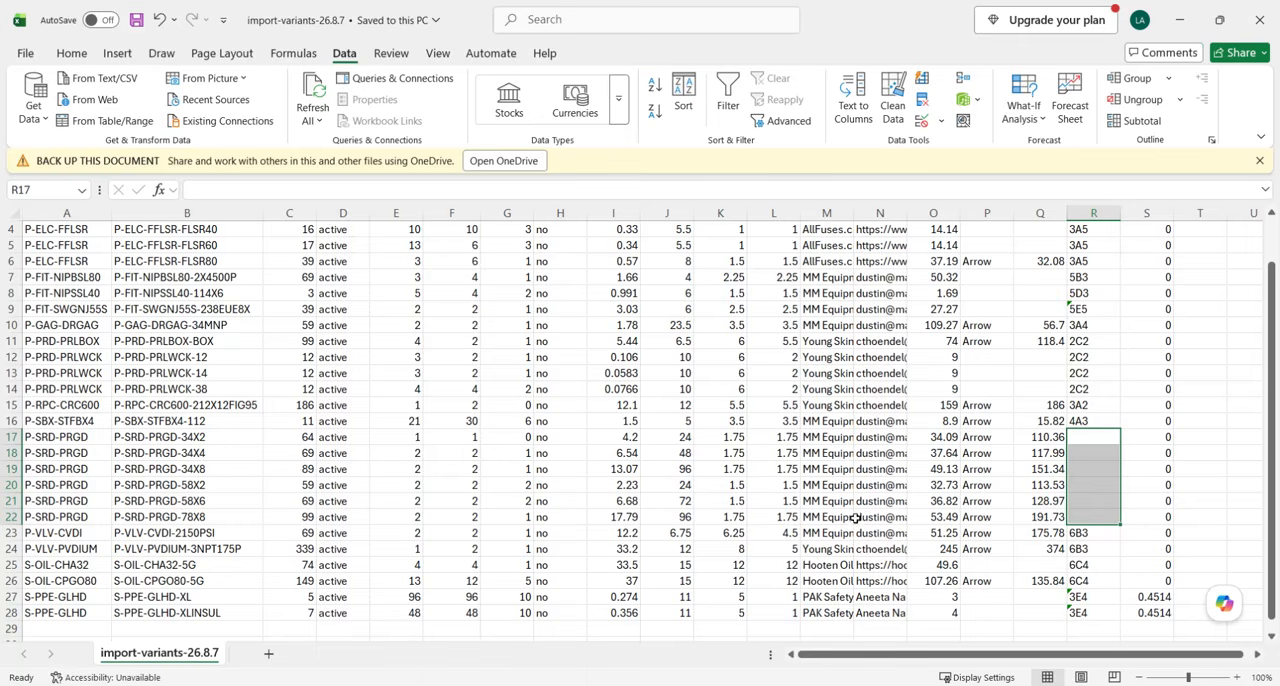
pyautogui.scroll(1, 855, 481)
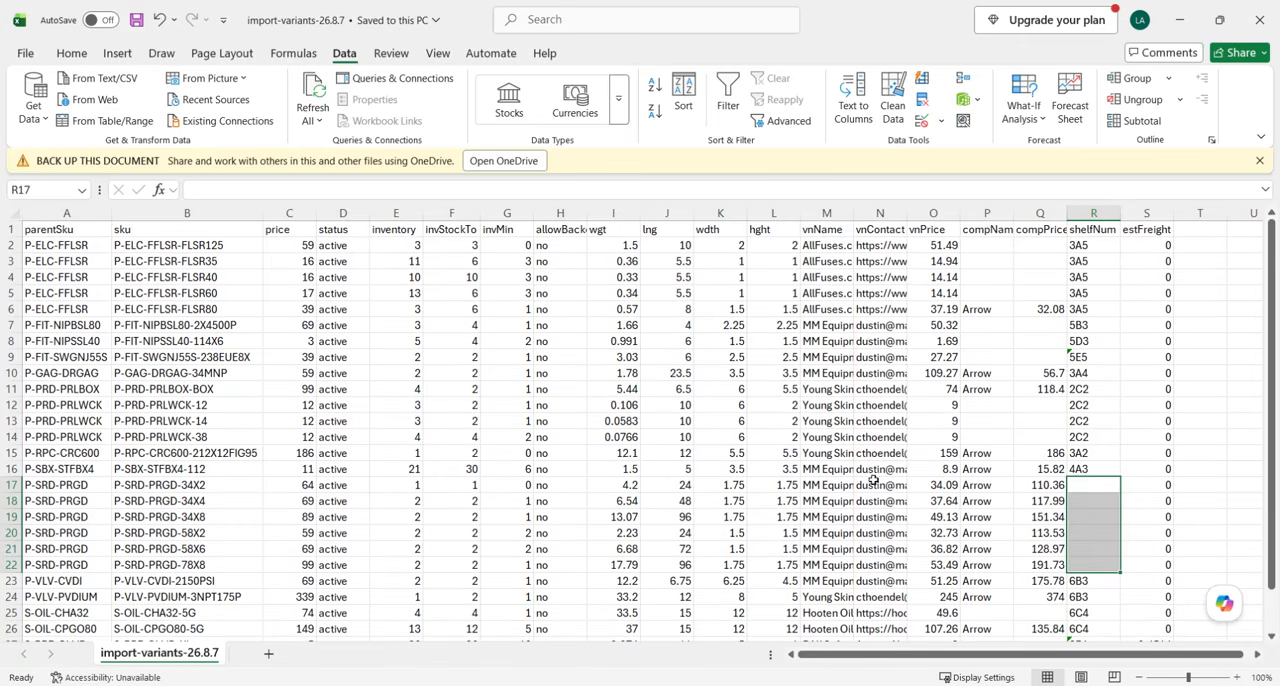
pyautogui.click(88, 232)
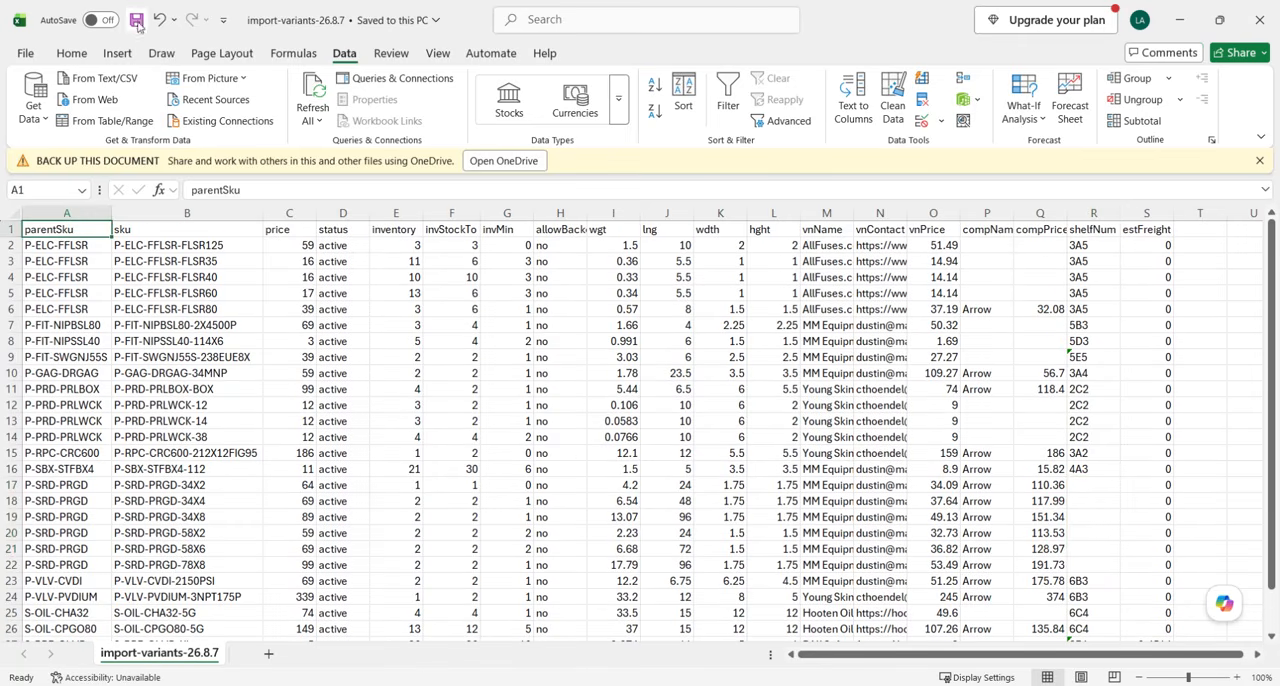
pyautogui.scroll(-1, 487, 514)
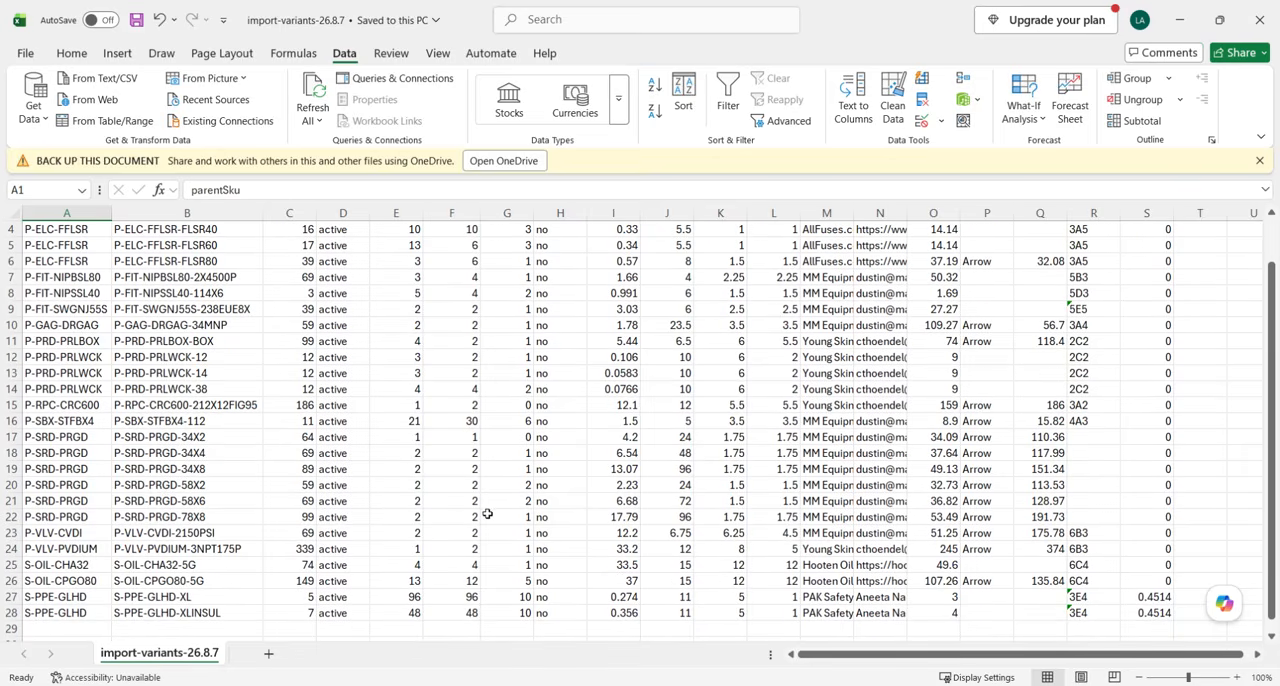
pyautogui.scroll(1, 597, 467)
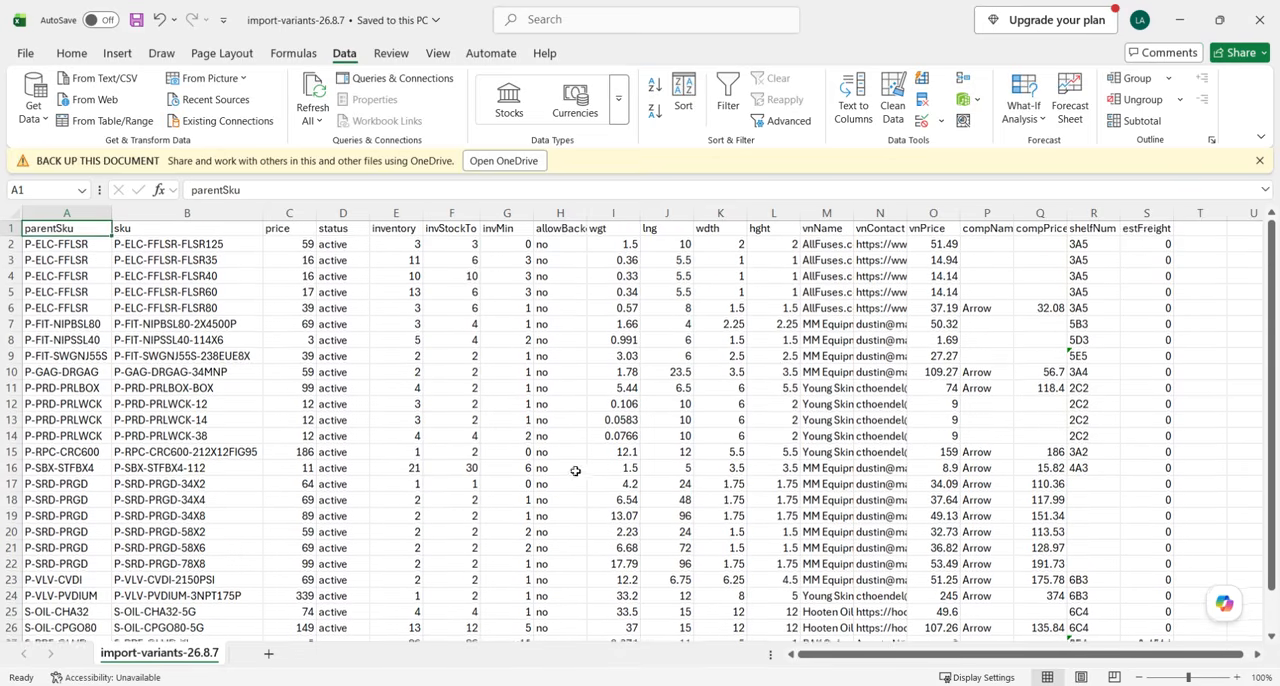
pyautogui.click(137, 21)
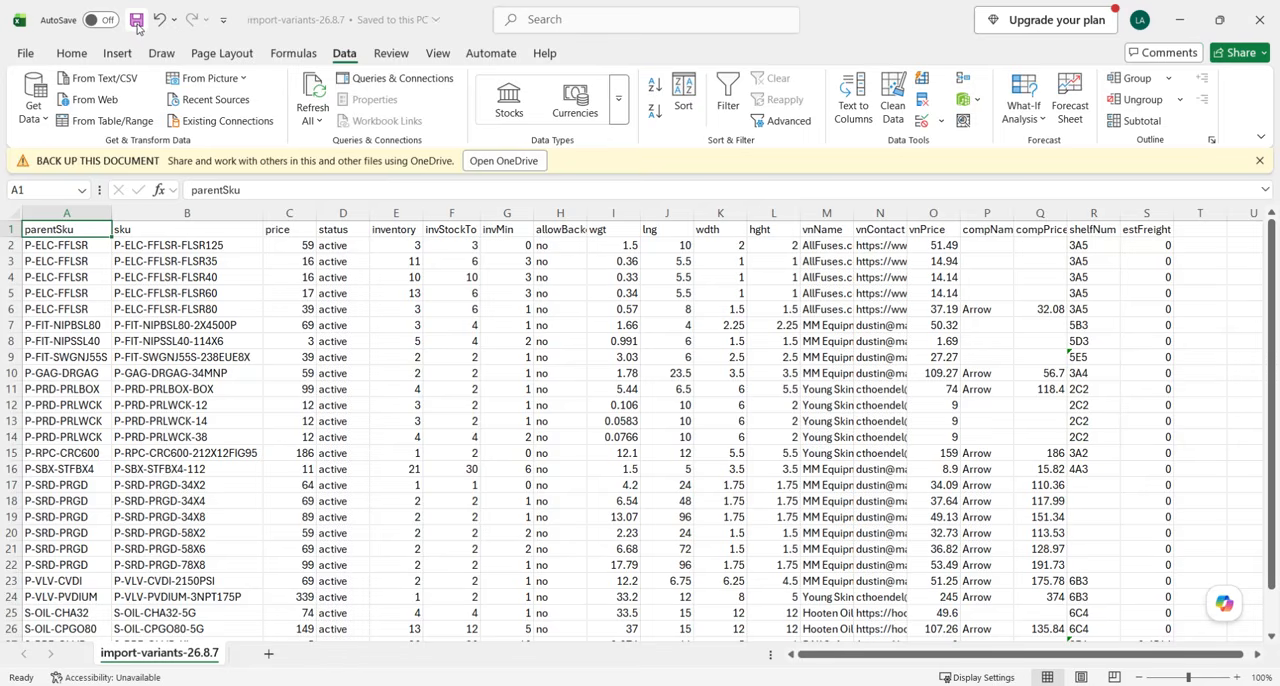
pyautogui.click(1266, 24)
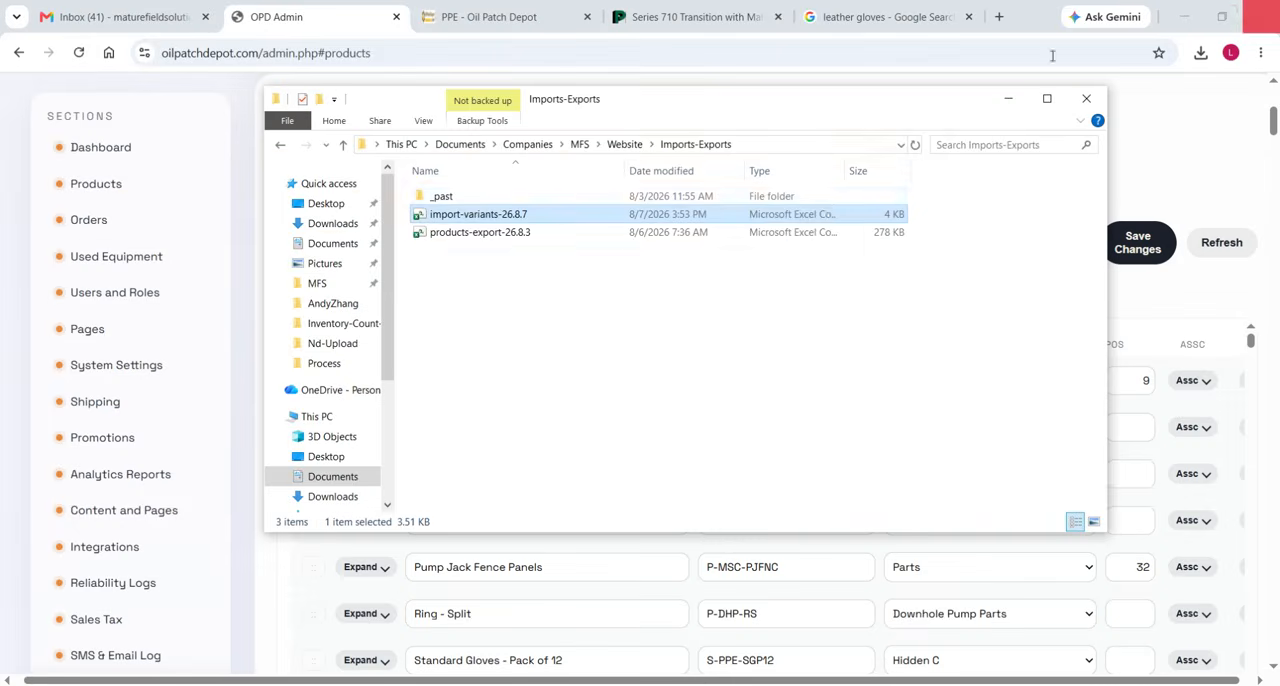
# In OPD Admin, start a product variants import and choose import-variants-26.8.7 from MFS > Website > Imports-Exports as its CSV file.
pyautogui.click(1008, 99)
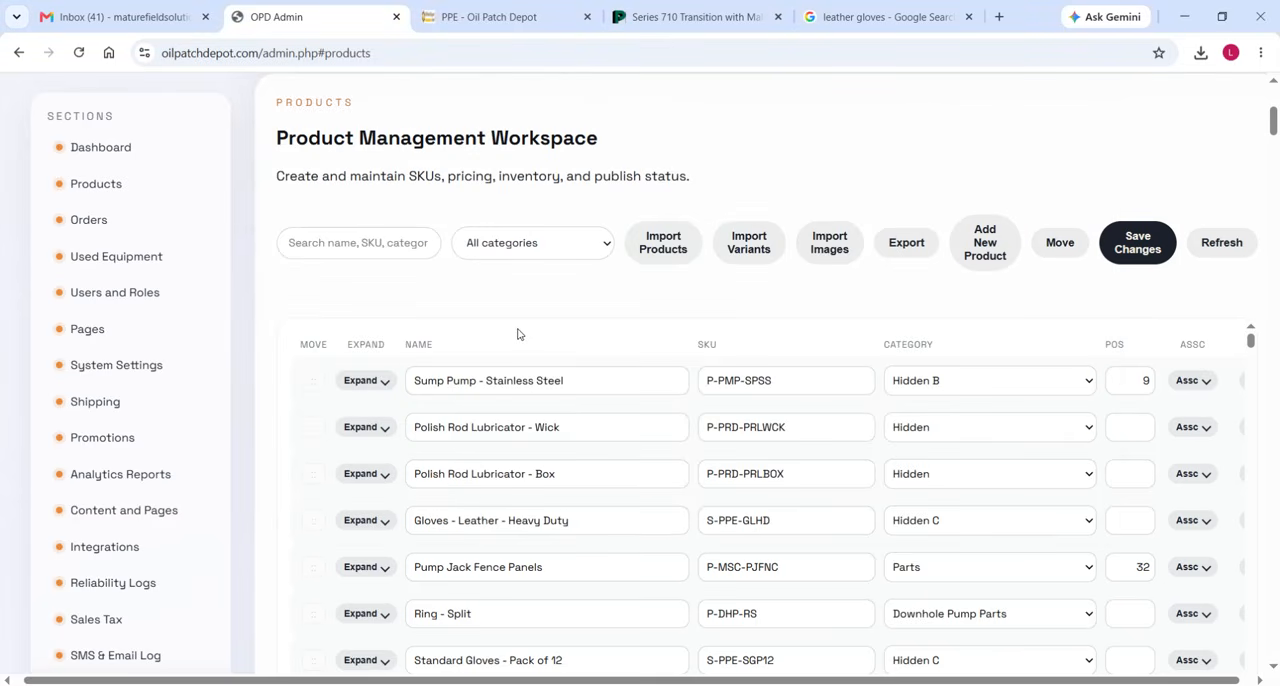
pyautogui.click(761, 247)
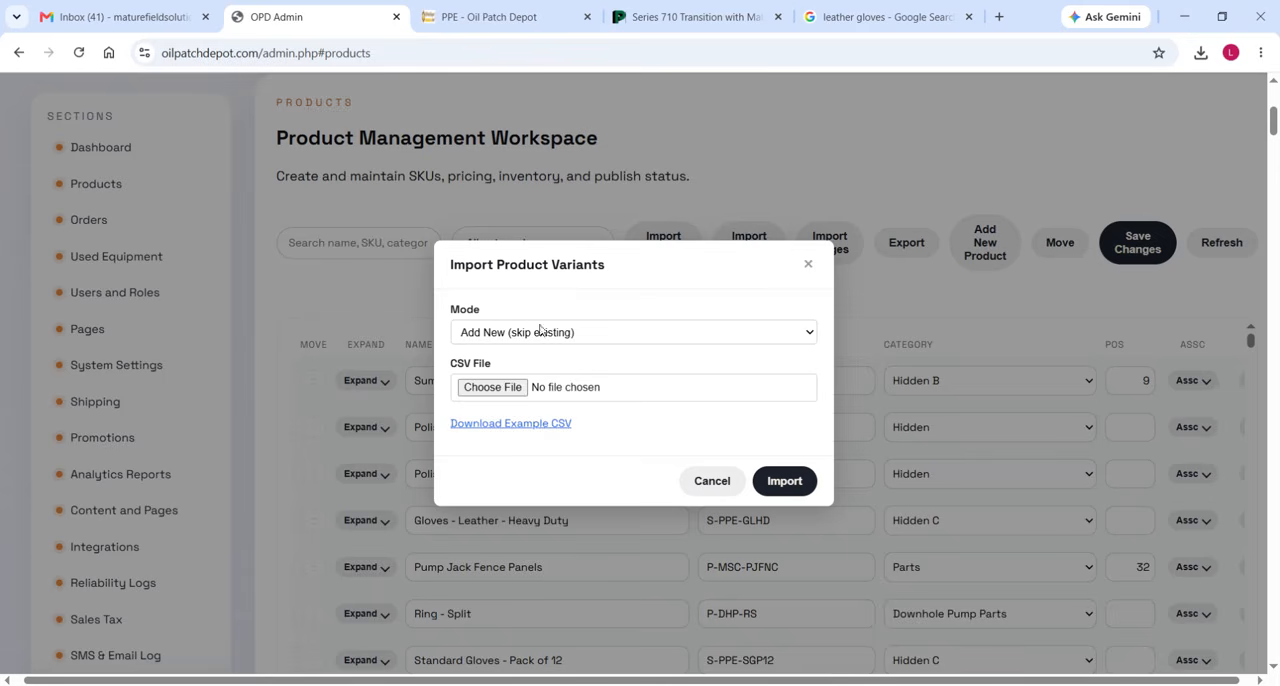
pyautogui.click(496, 390)
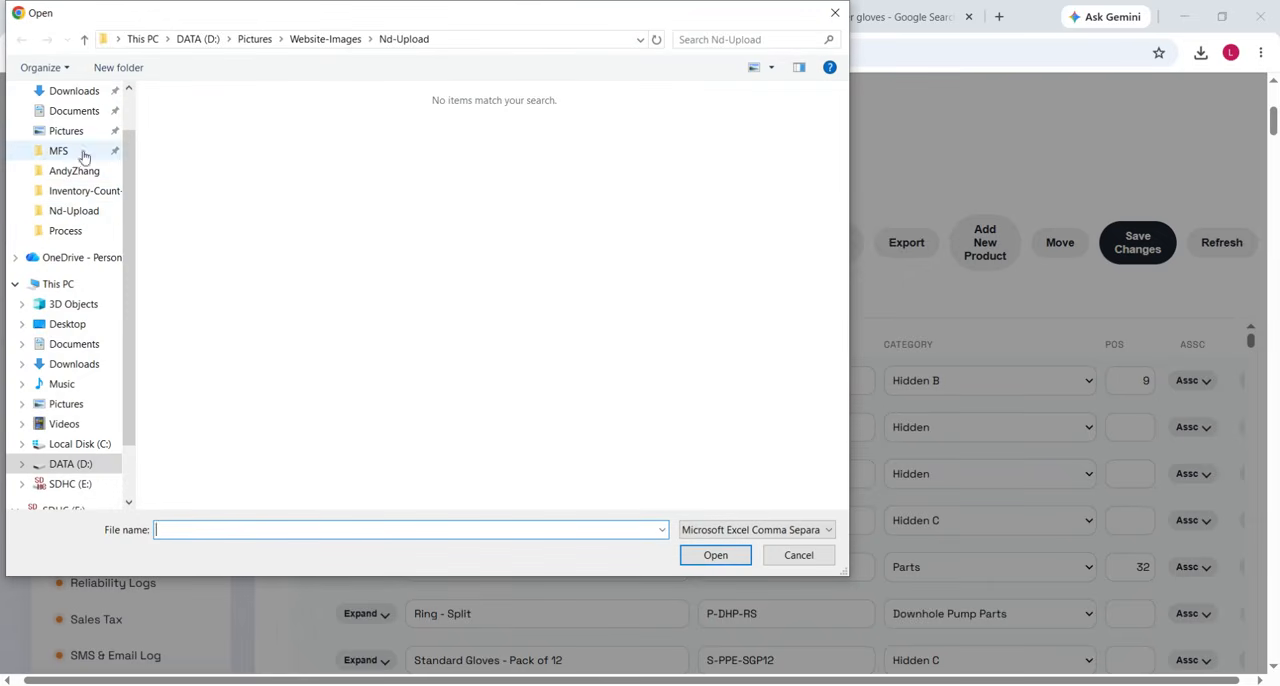
pyautogui.scroll(1, 78, 218)
pyautogui.click(70, 206)
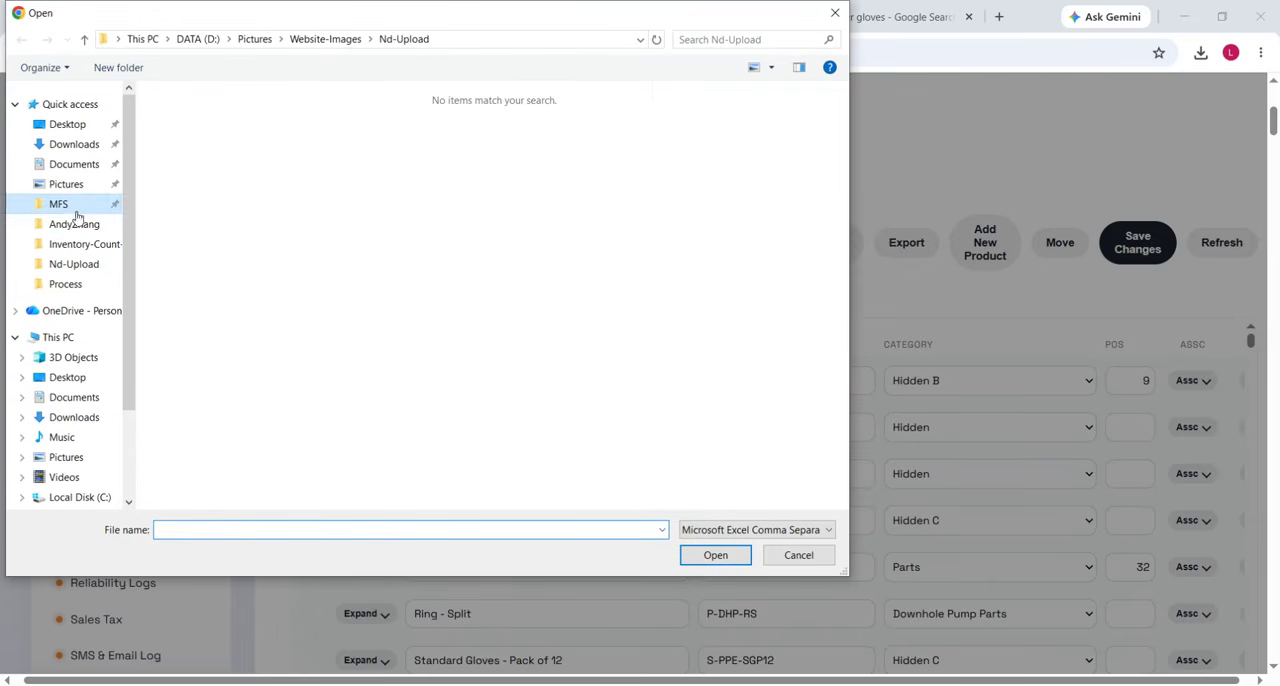
pyautogui.doubleClick(200, 279)
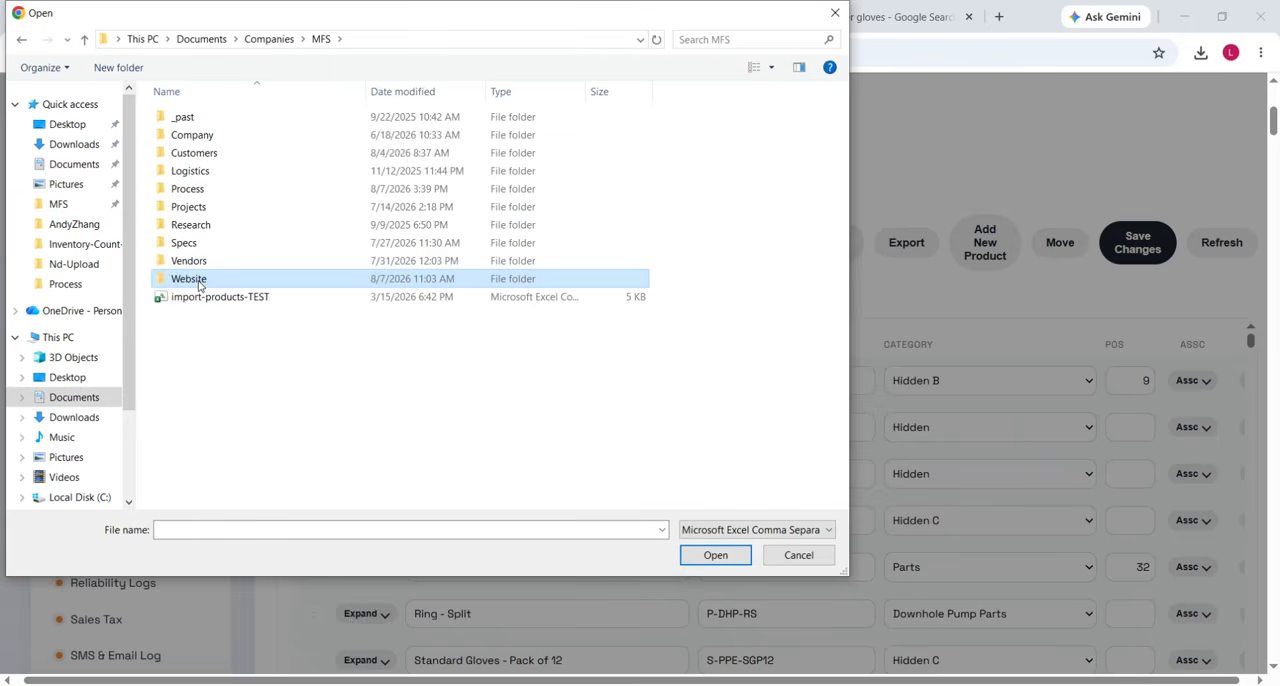
pyautogui.doubleClick(247, 193)
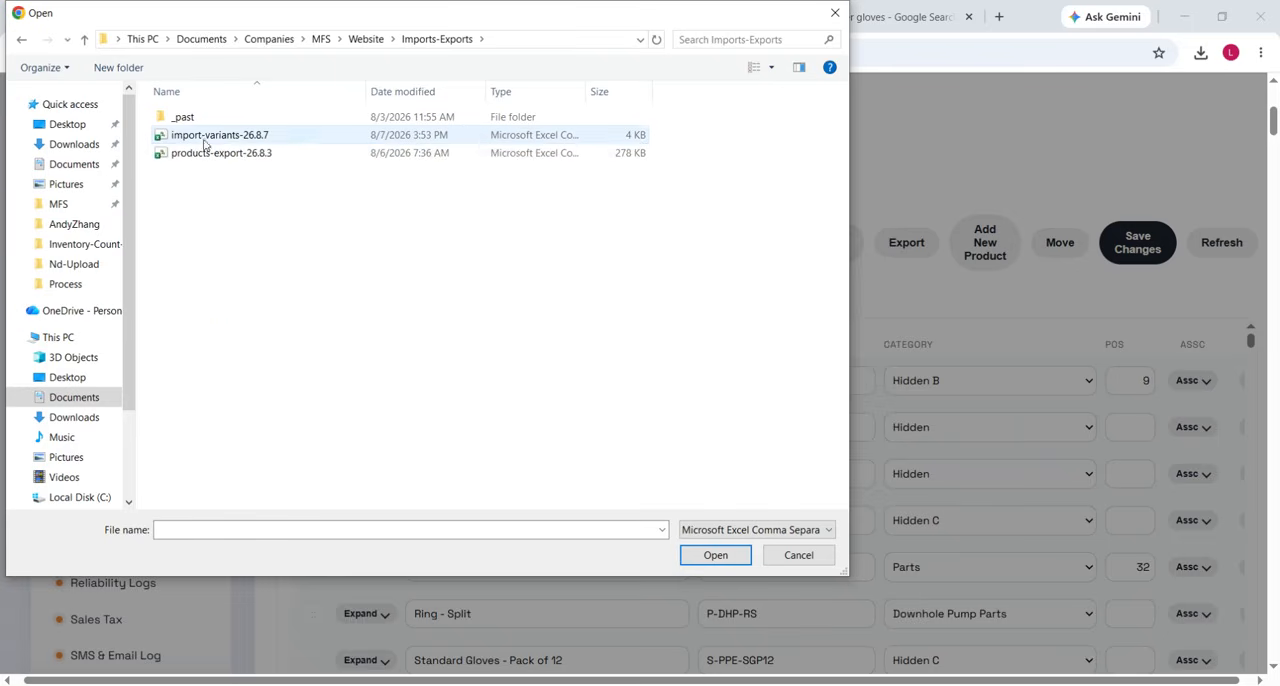
pyautogui.click(227, 142)
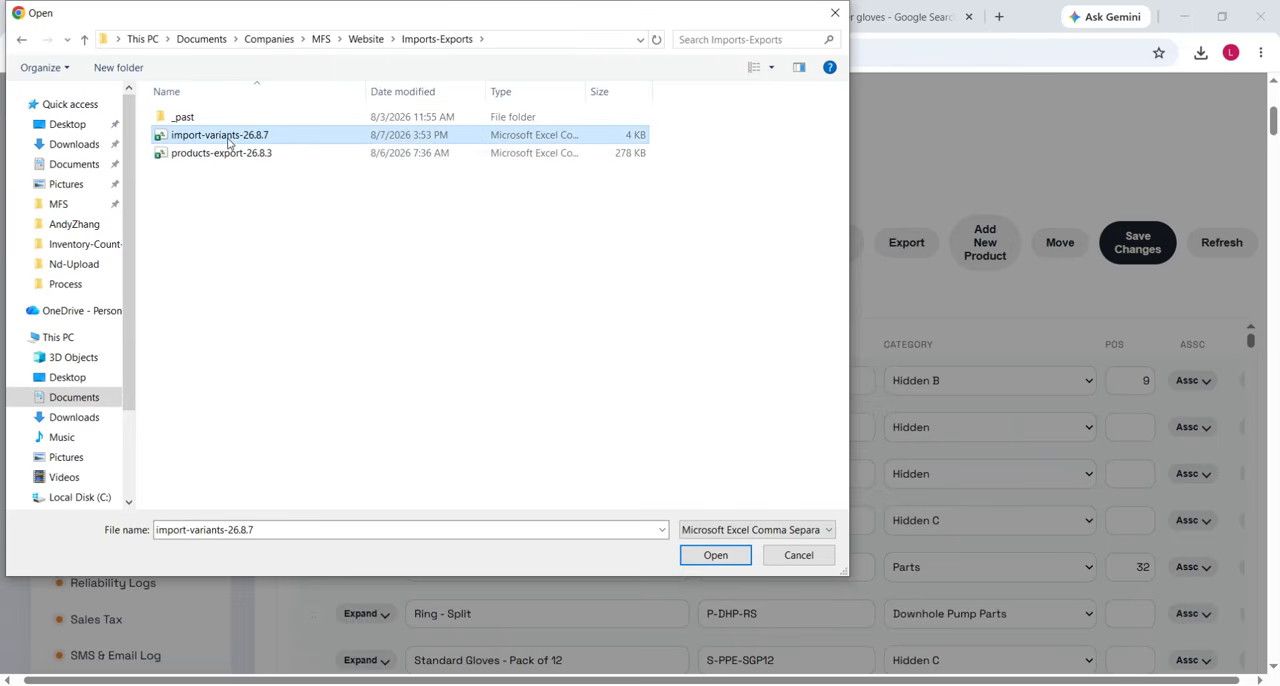
pyautogui.click(715, 554)
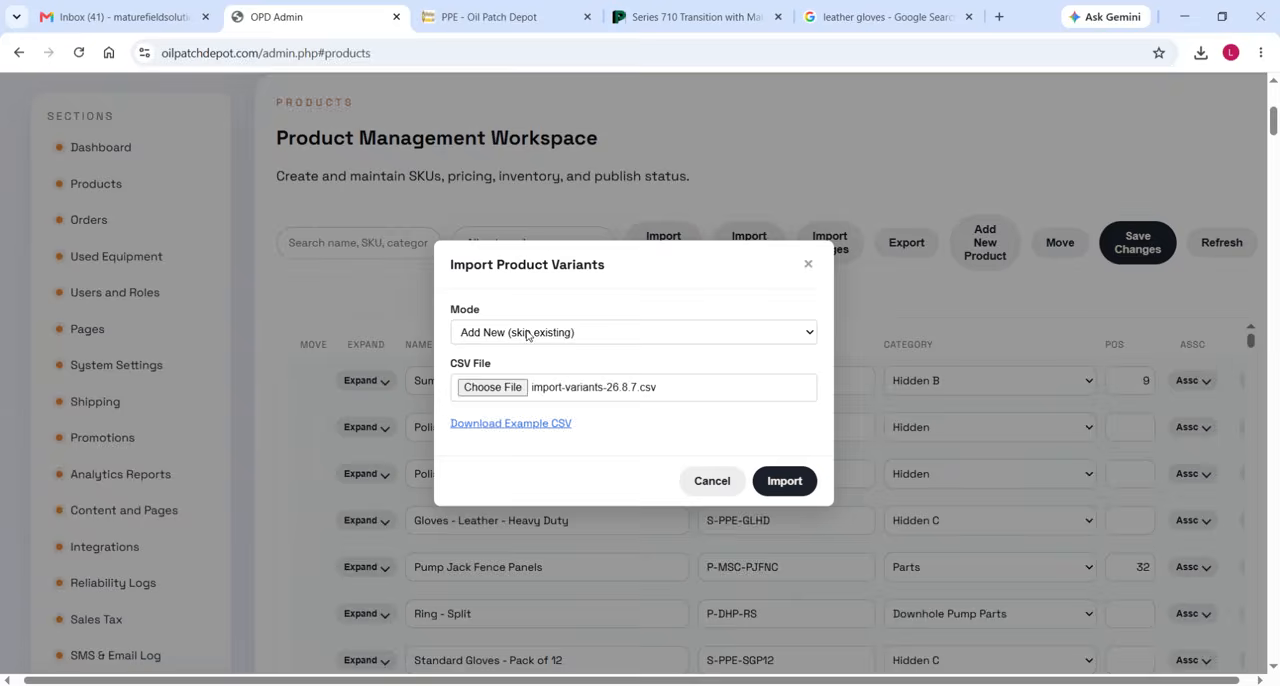
# Set the import mode to Update Existing (skip new), run the variants import, and close the dialog.
pyautogui.click(527, 334)
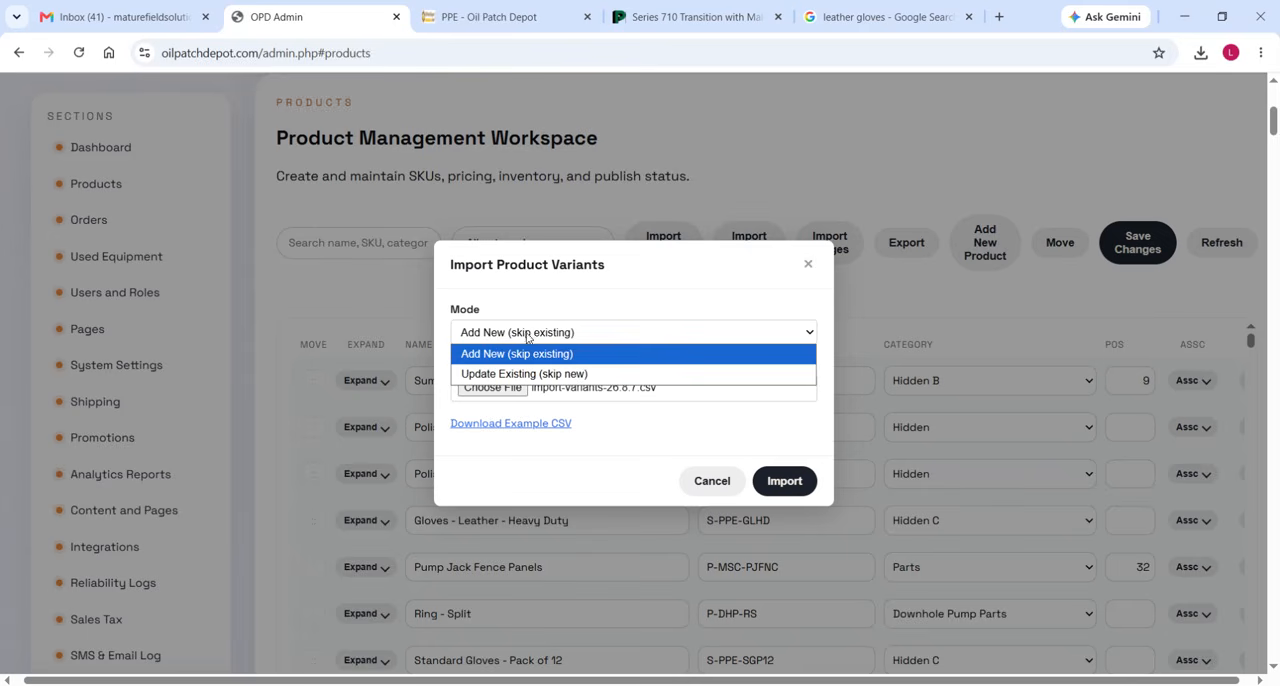
pyautogui.click(565, 381)
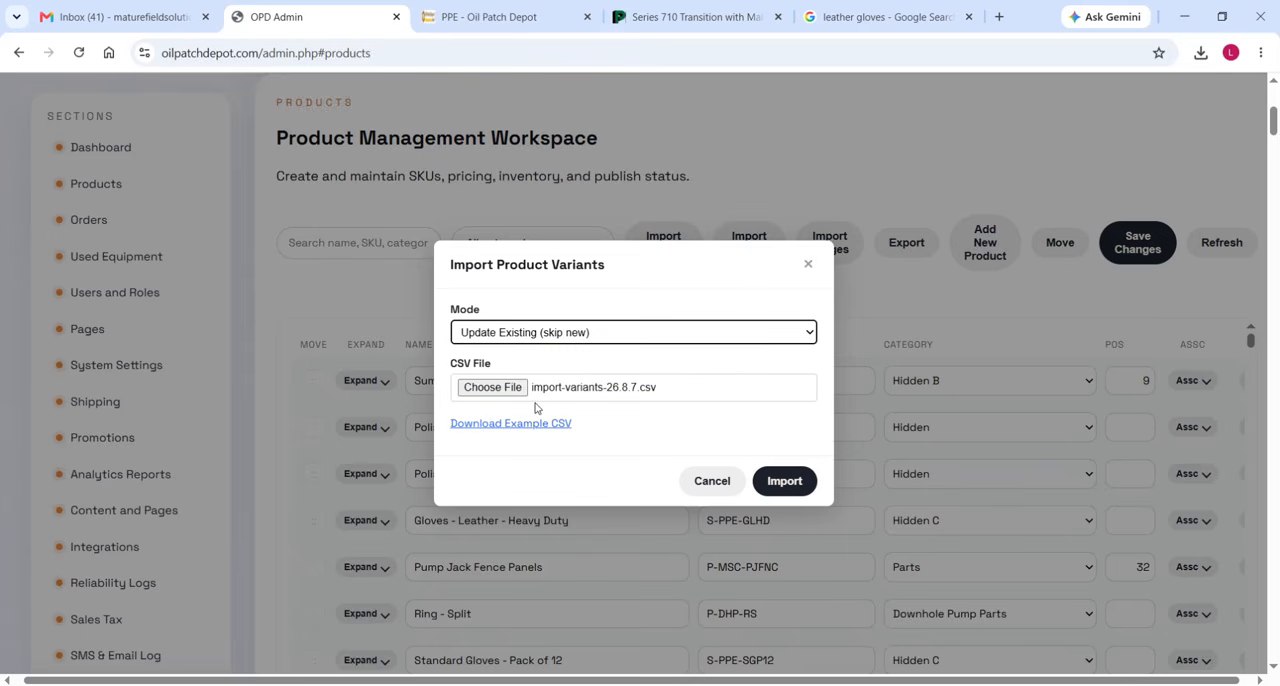
pyautogui.click(786, 482)
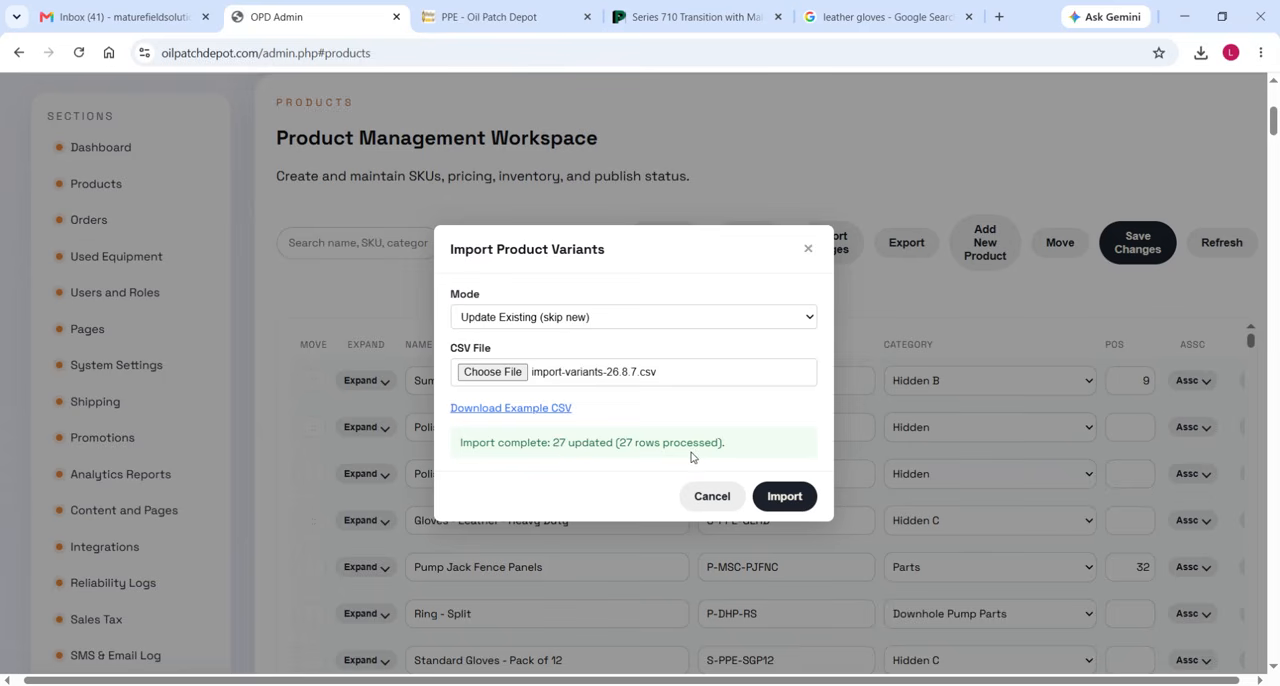
pyautogui.click(713, 500)
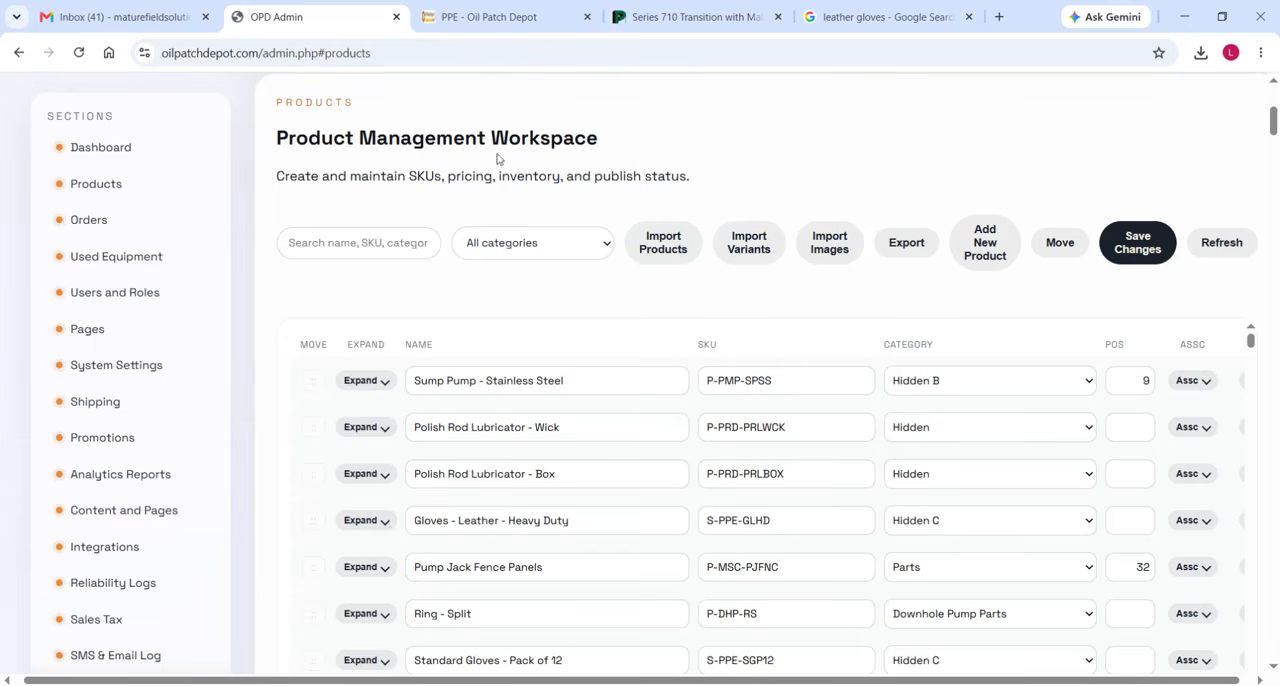
# Switch to the OrderForm workbook and review the two leather glove rows, 27 and 28, across the Order sheet's columns.
pyautogui.click(495, 16)
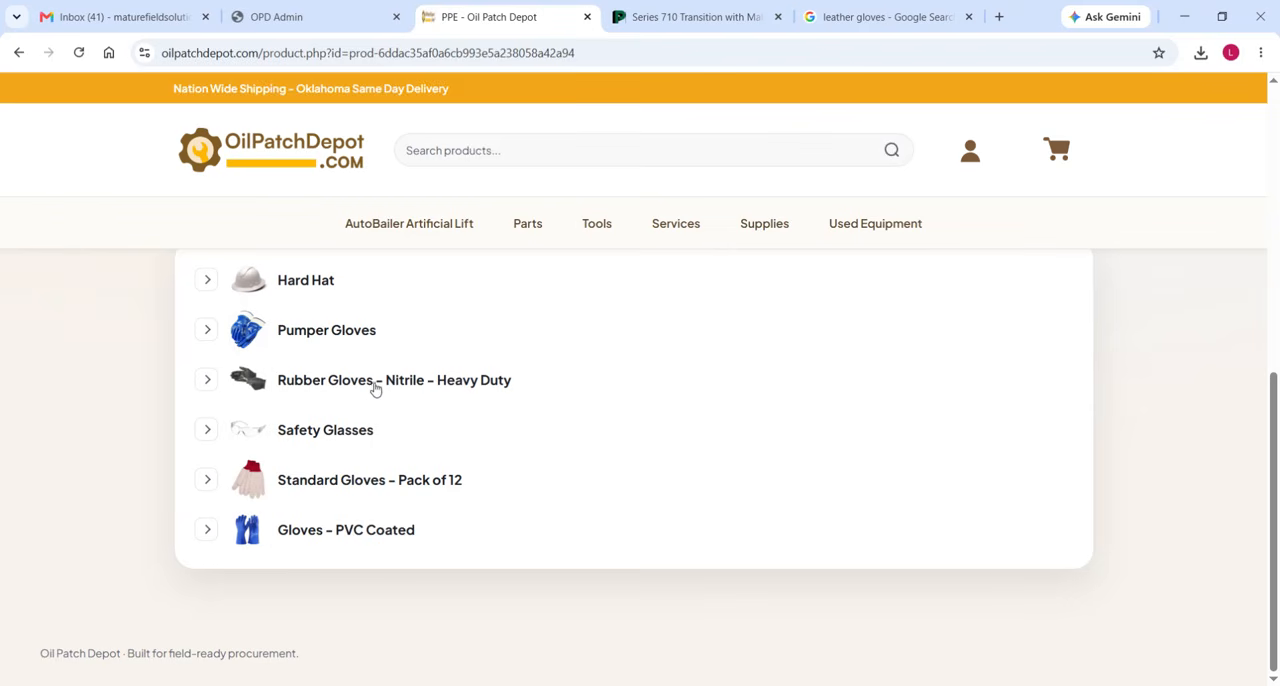
pyautogui.click(508, 685)
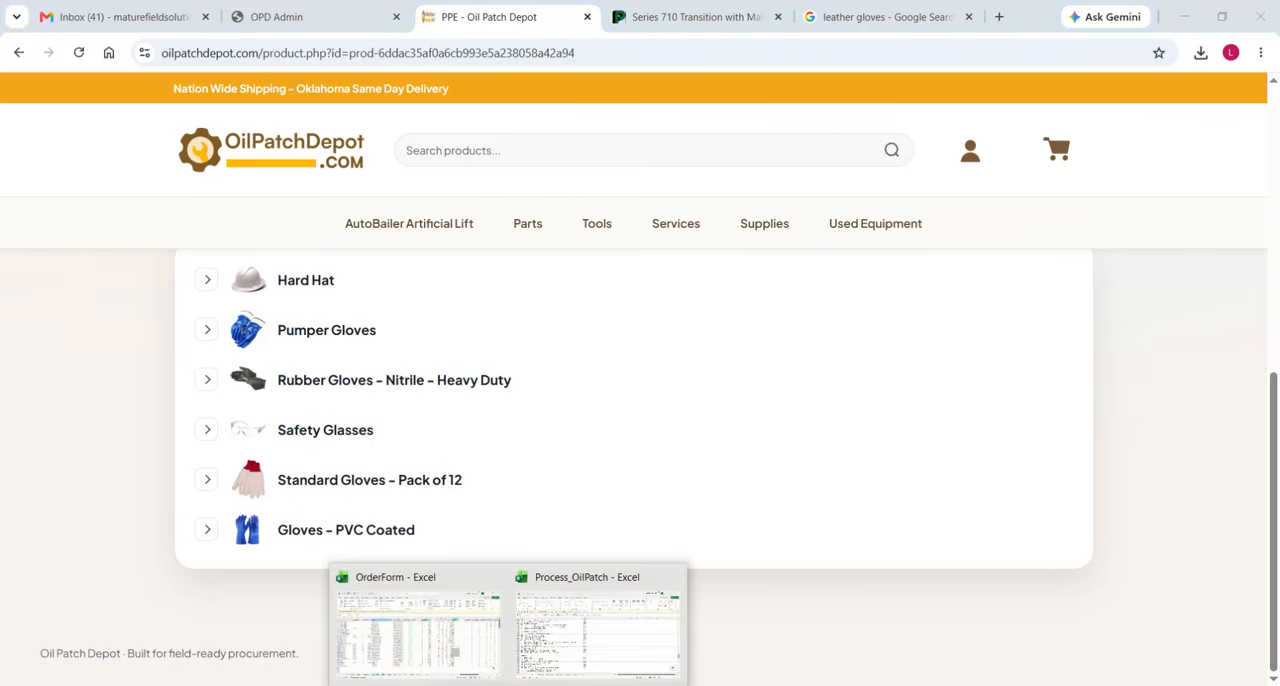
pyautogui.click(503, 638)
pyautogui.scroll(-4, 480, 525)
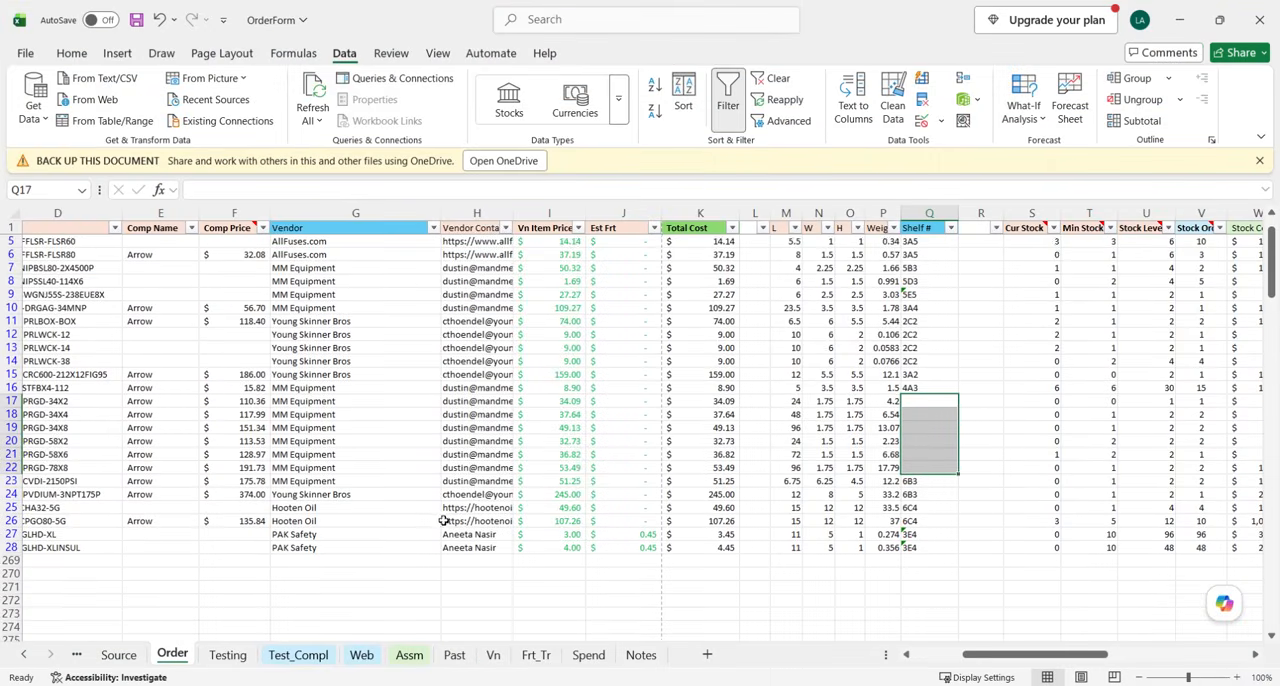
pyautogui.hscroll(-6, 377, 511)
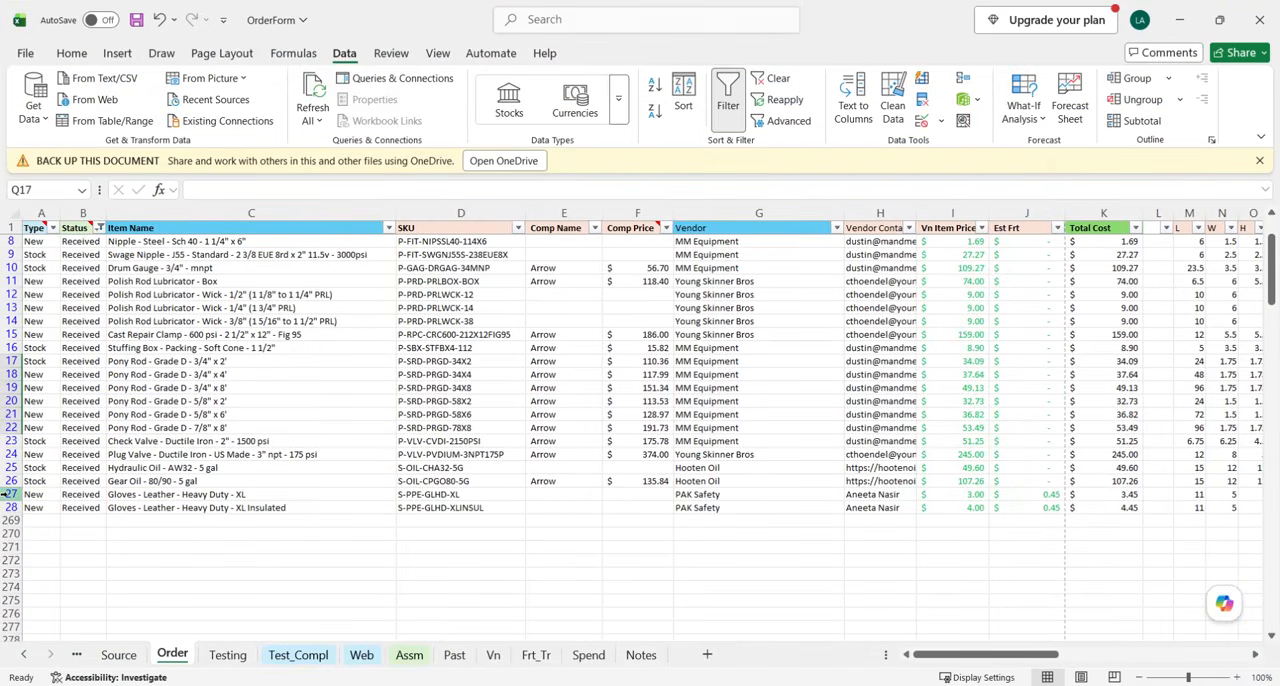
pyautogui.moveTo(8, 494); pyautogui.dragTo(10, 507)
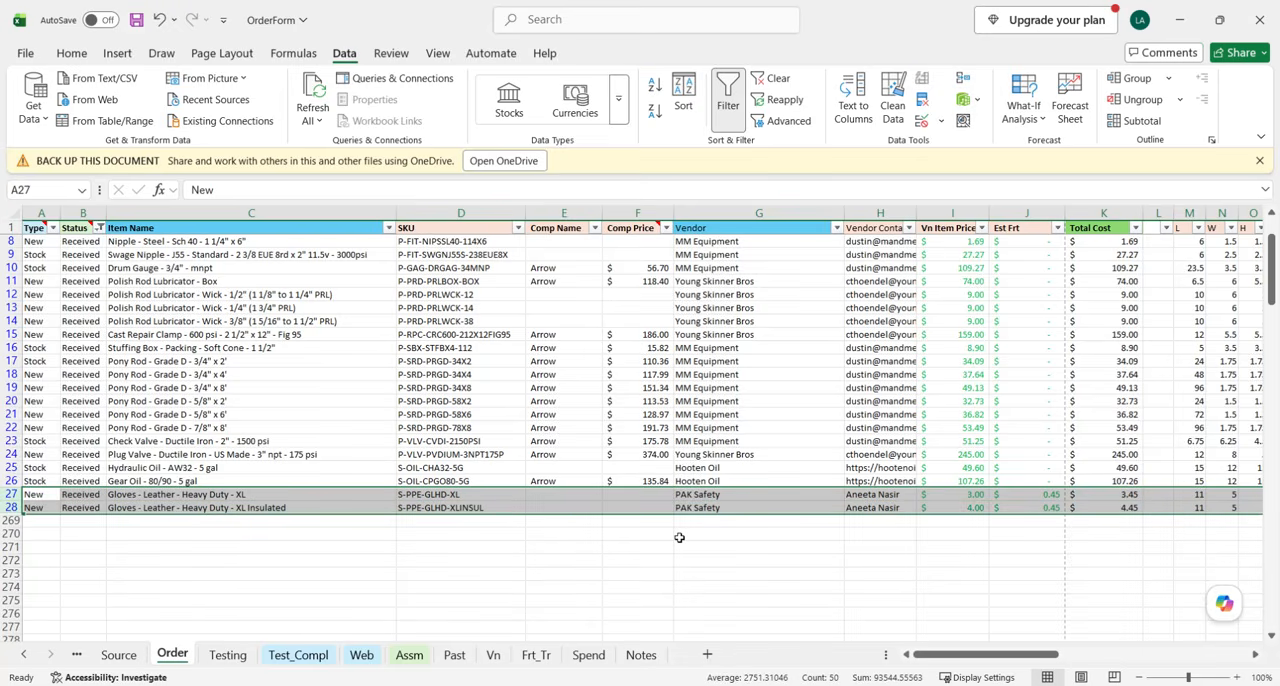
pyautogui.hscroll(2, 620, 523)
pyautogui.scroll(1, 620, 523)
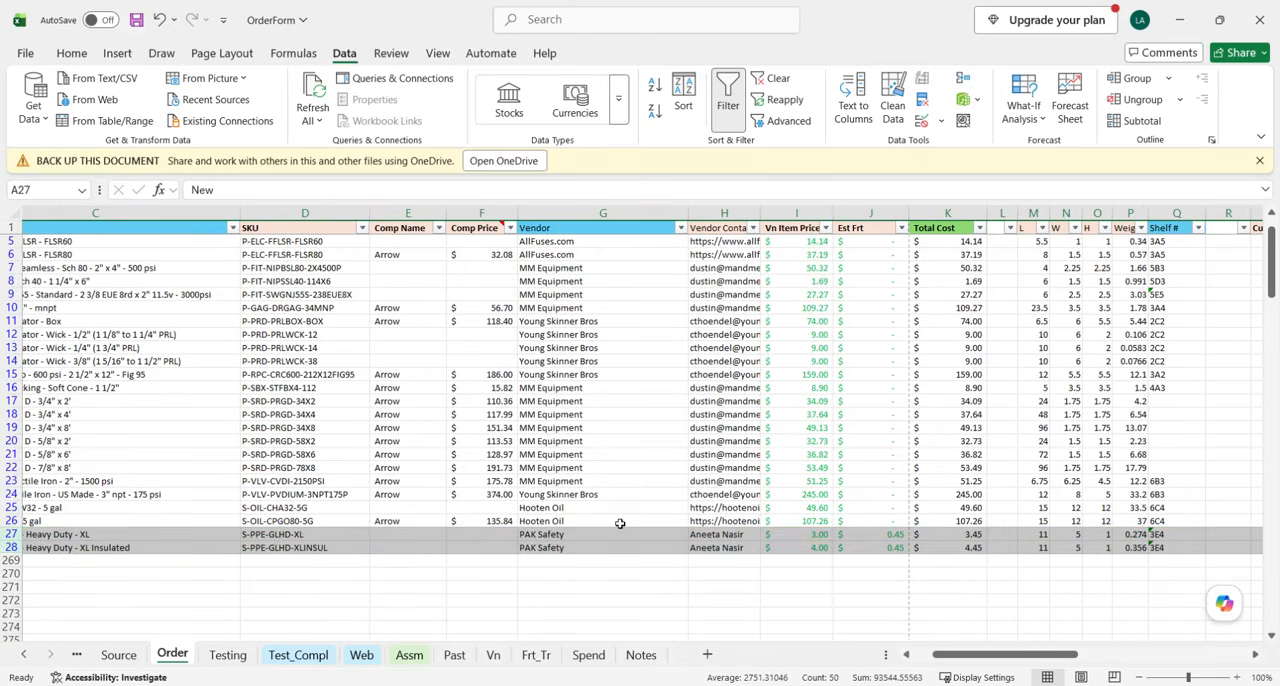
pyautogui.hscroll(-3, 620, 523)
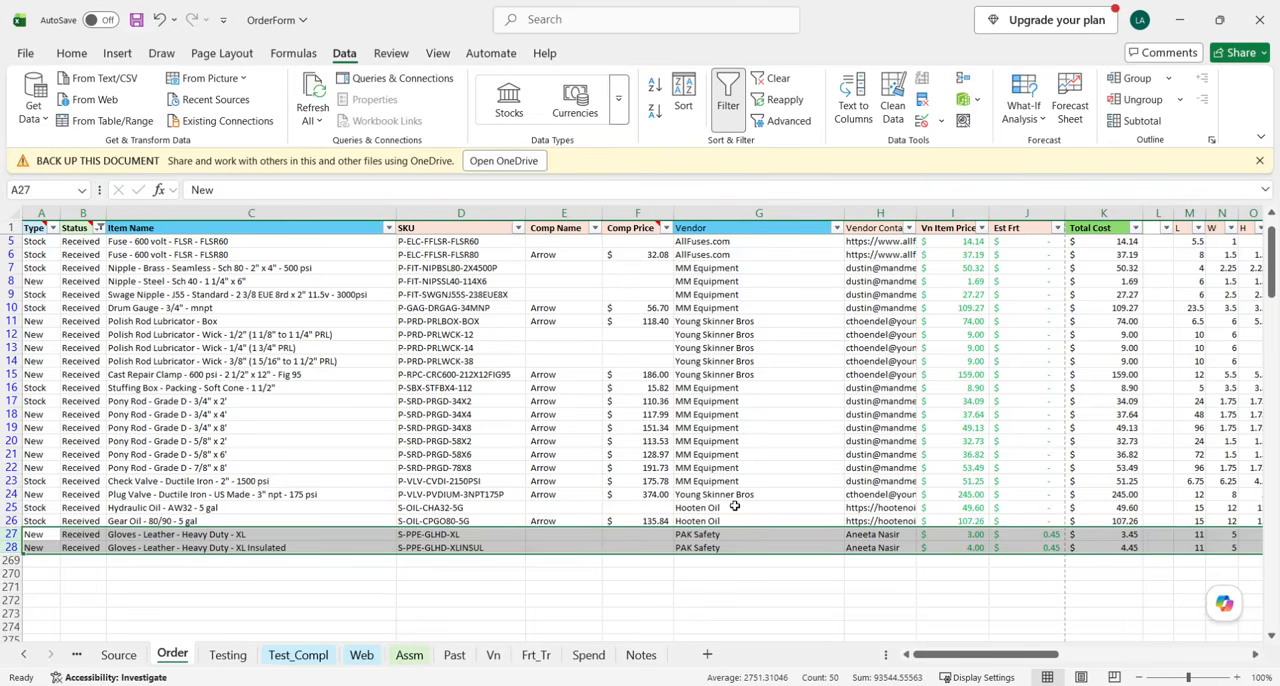
pyautogui.scroll(1, 734, 506)
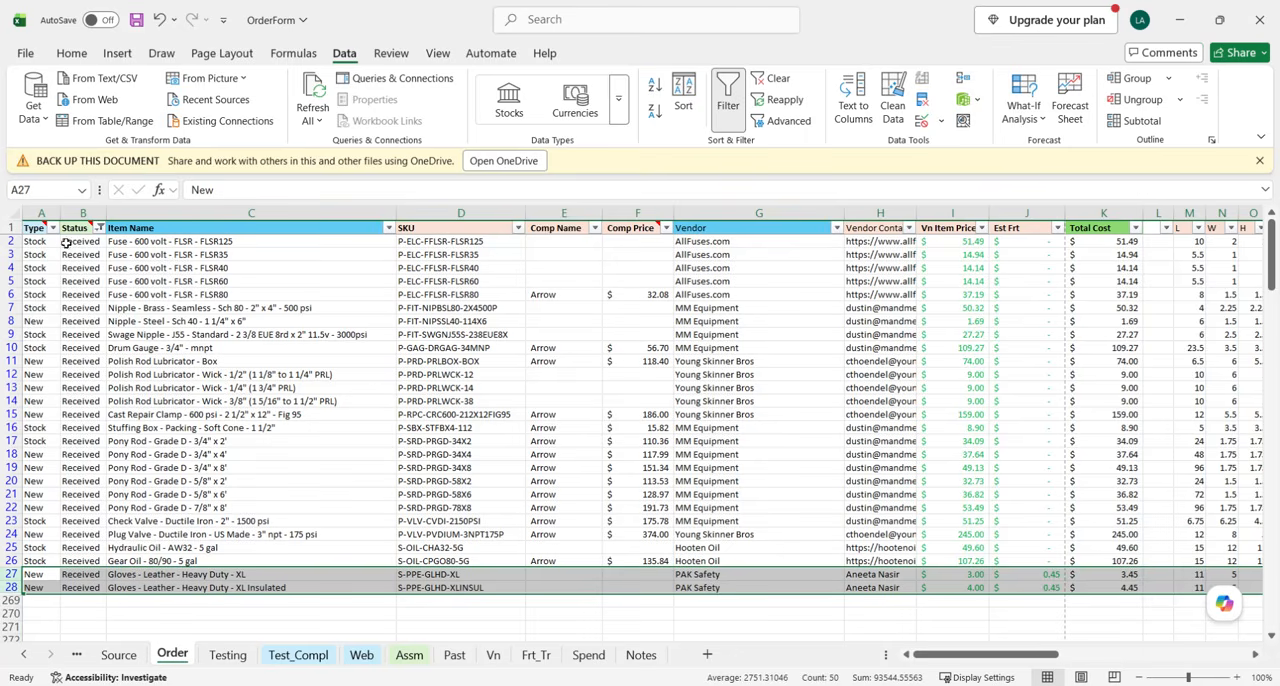
# Select the fuse rows 2 to 6 on the Order sheet, and check row 2's shelf, stock, charge and freight columns.
pyautogui.moveTo(12, 241); pyautogui.dragTo(10, 295)
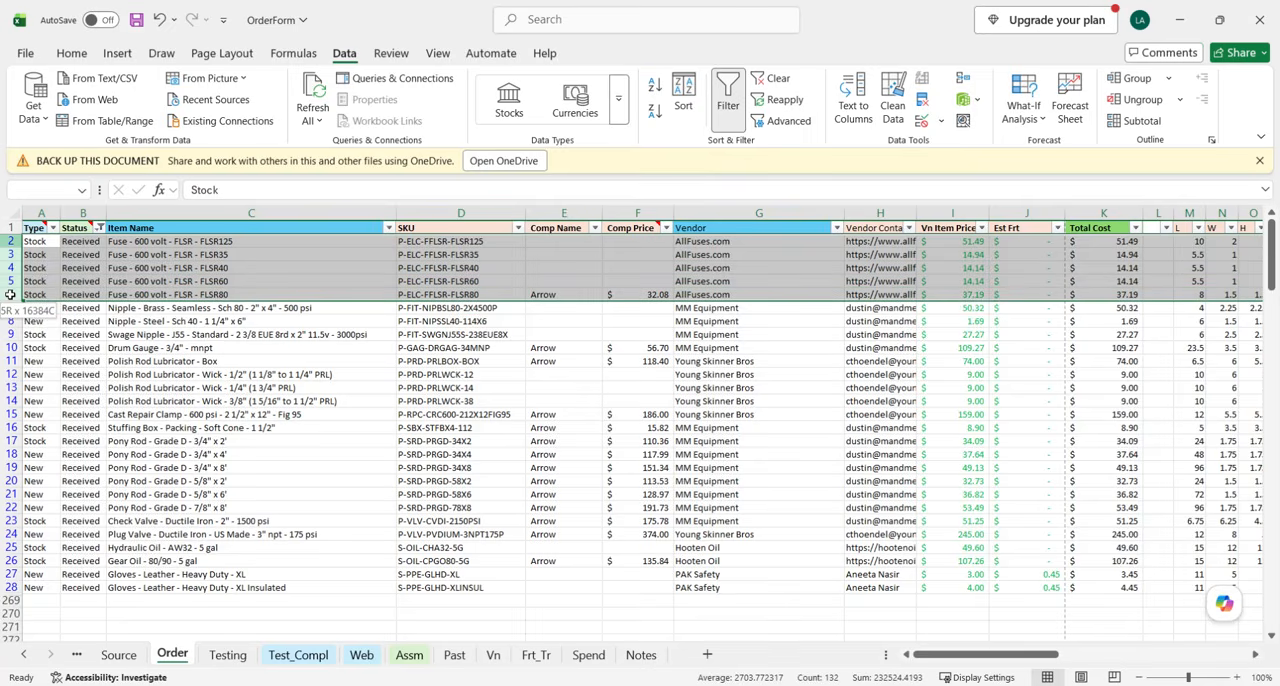
pyautogui.click(11, 241)
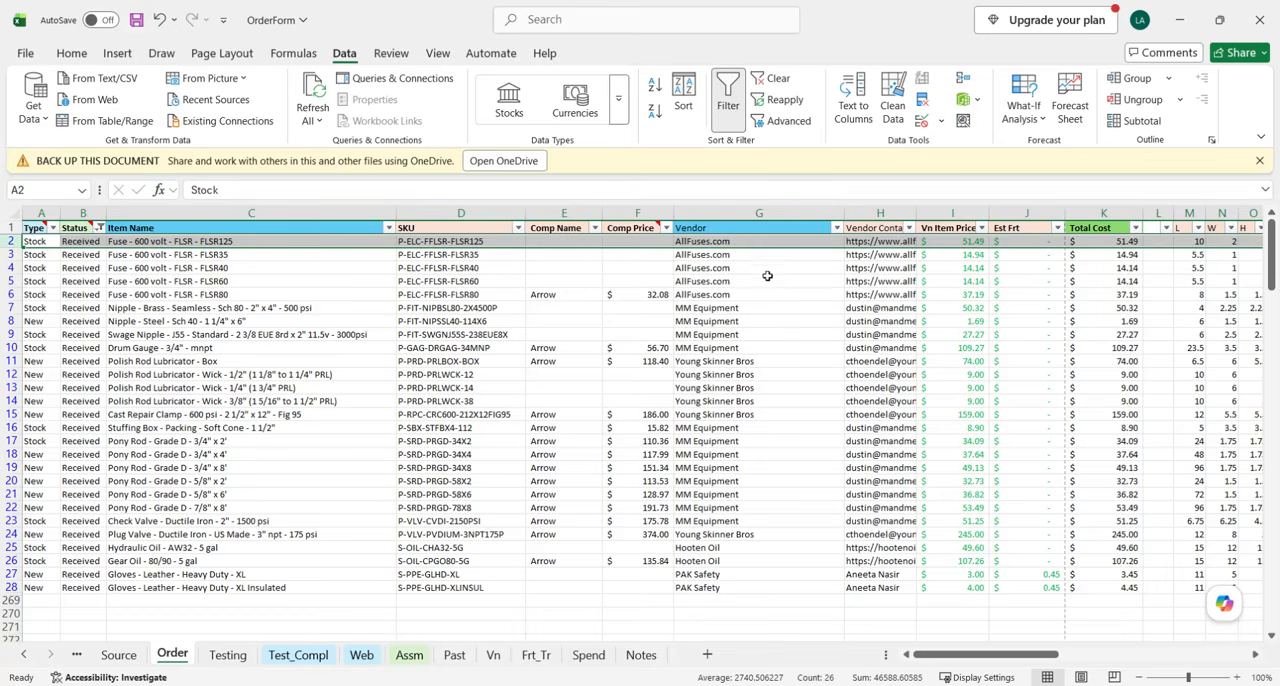
pyautogui.hscroll(3, 900, 316)
pyautogui.hscroll(5, 926, 320)
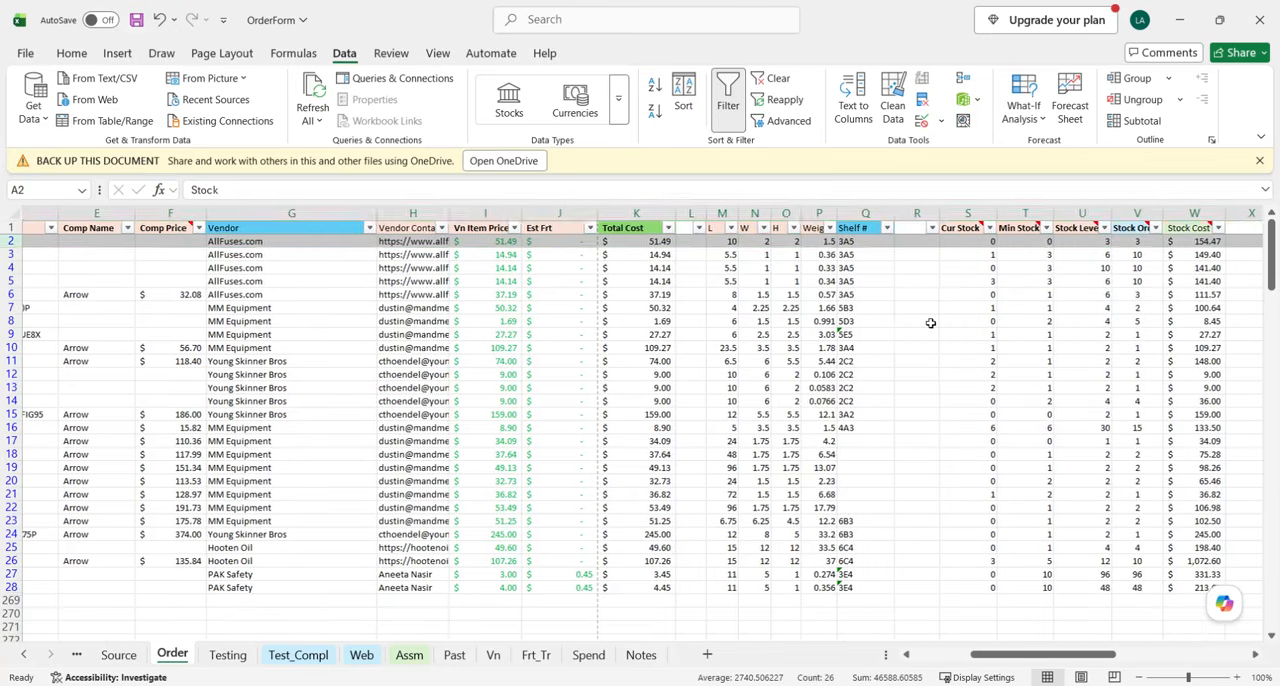
pyautogui.hscroll(2, 938, 330)
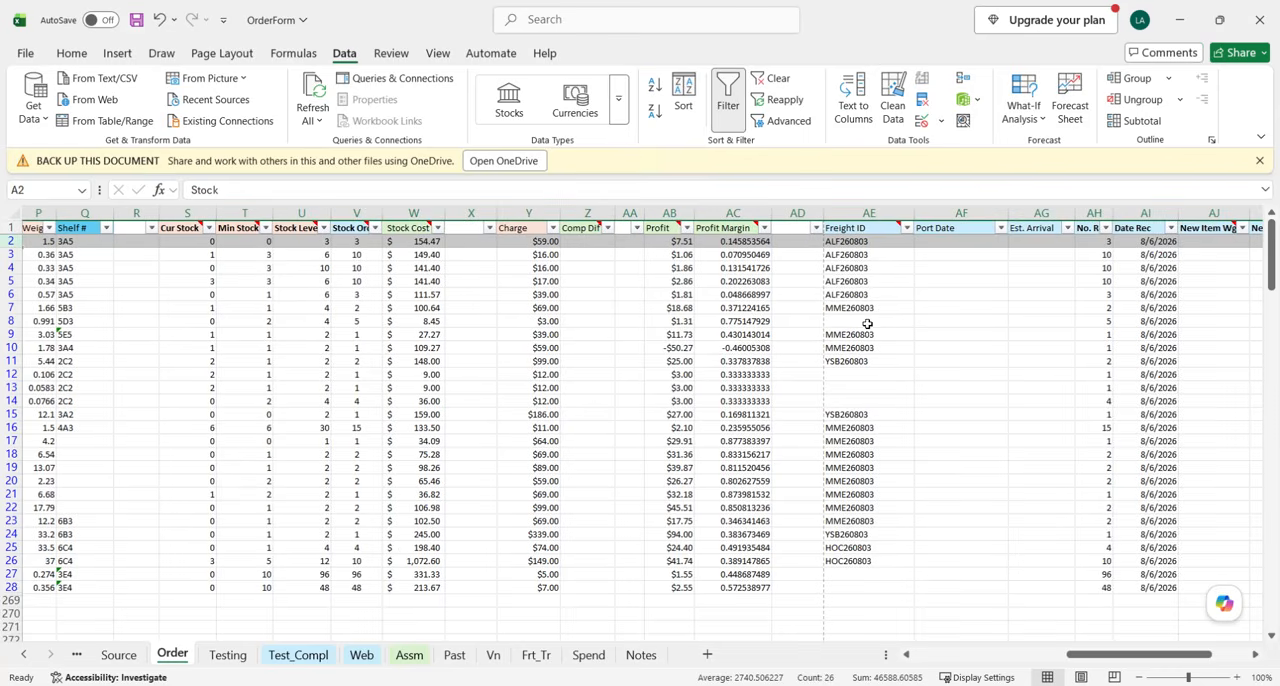
pyautogui.hscroll(-3, 580, 318)
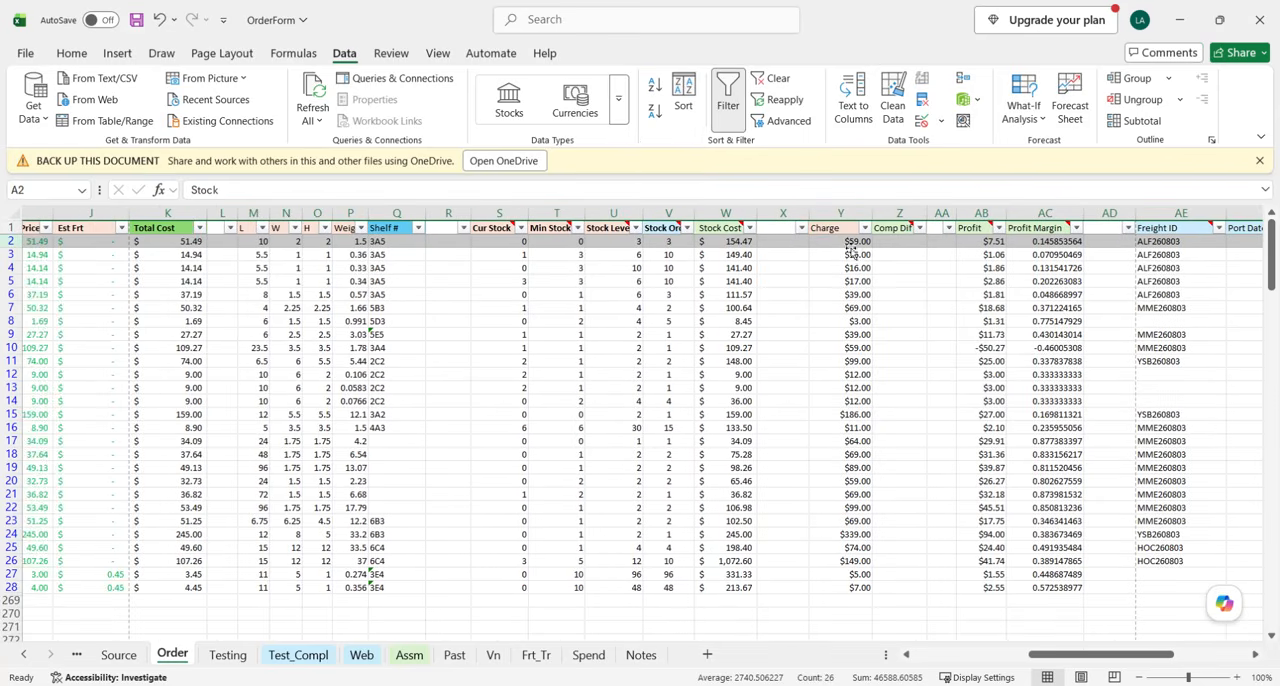
# Switch to the Oil Patch Depot store and open the Electrical Parts page from the Parts category.
pyautogui.hotkey('alt', 'Tab')
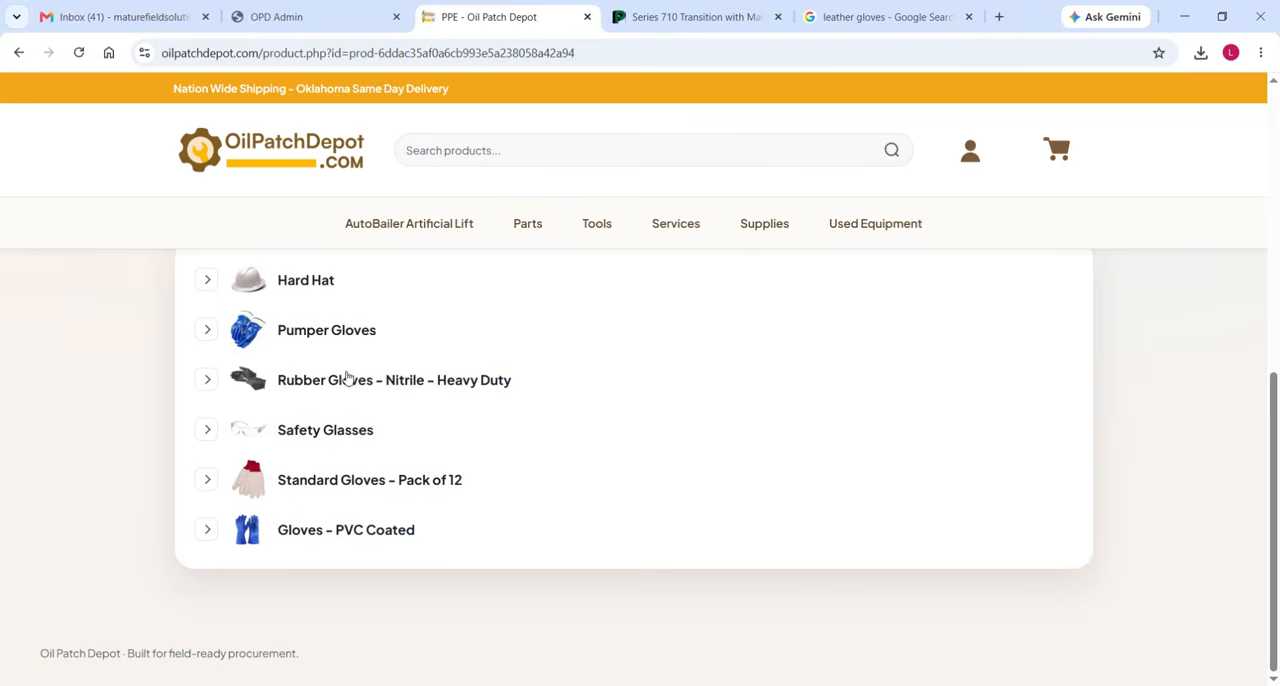
pyautogui.click(534, 220)
pyautogui.scroll(-5, 110, 468)
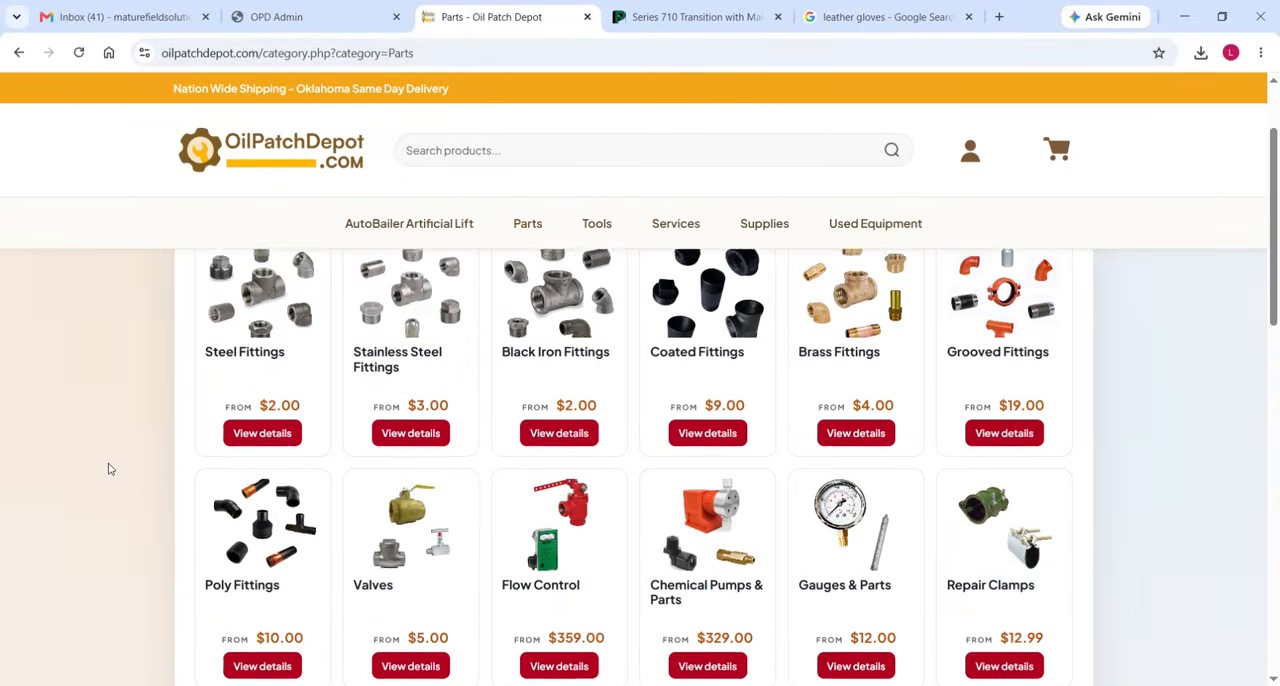
pyautogui.scroll(-1, 110, 469)
pyautogui.click(399, 297)
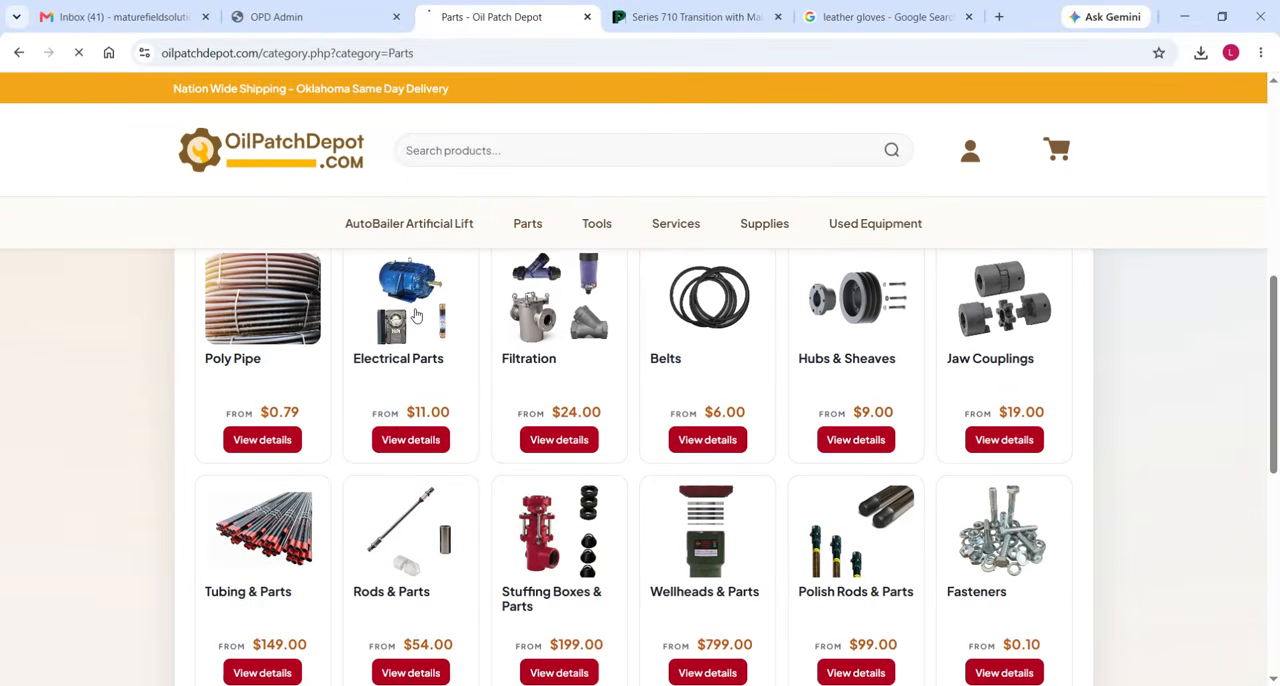
pyautogui.scroll(-4, 63, 445)
pyautogui.scroll(-1, 63, 445)
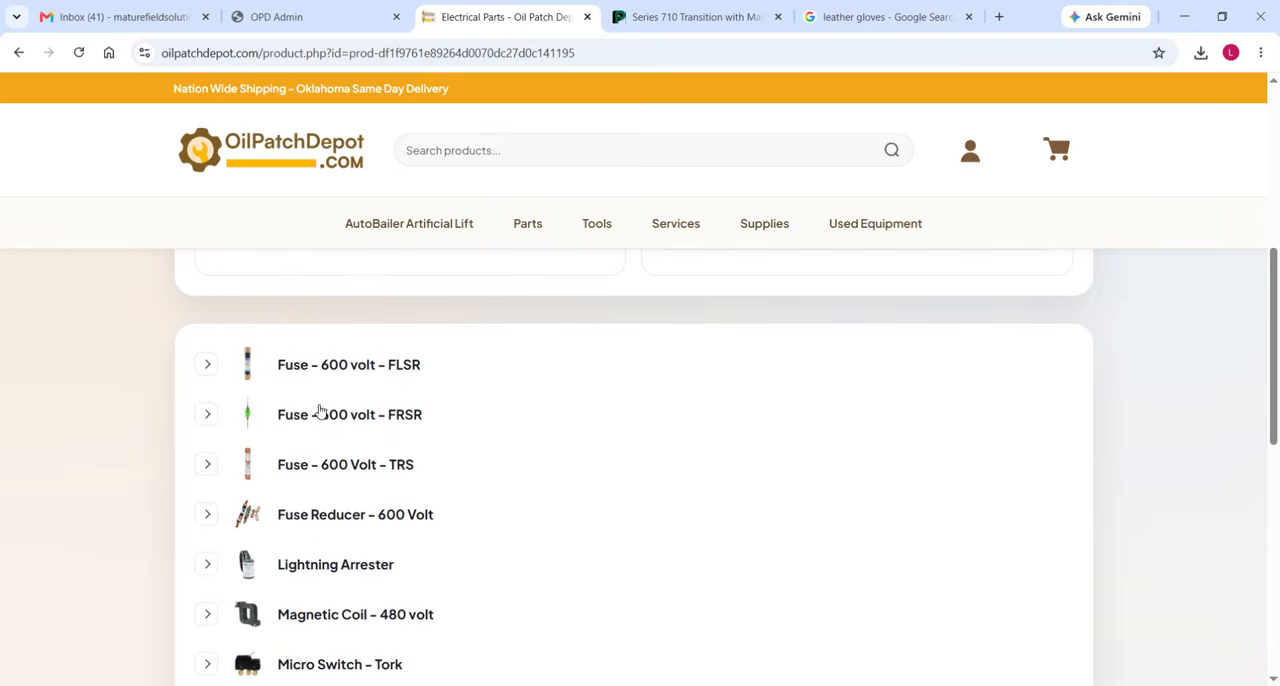
# Expand the Fuse - 600 volt - FLSR product and check the FLSR125 price.
pyautogui.click(205, 369)
pyautogui.scroll(-2, 263, 429)
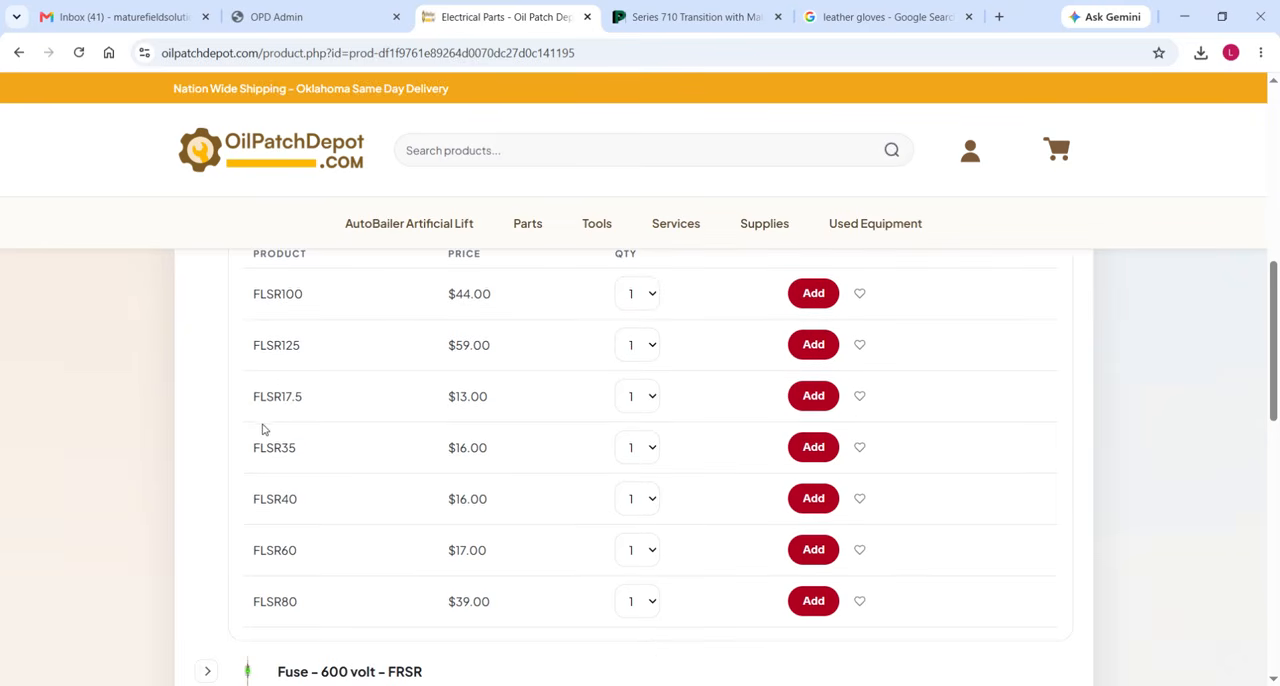
pyautogui.moveTo(498, 350); pyautogui.dragTo(448, 350)
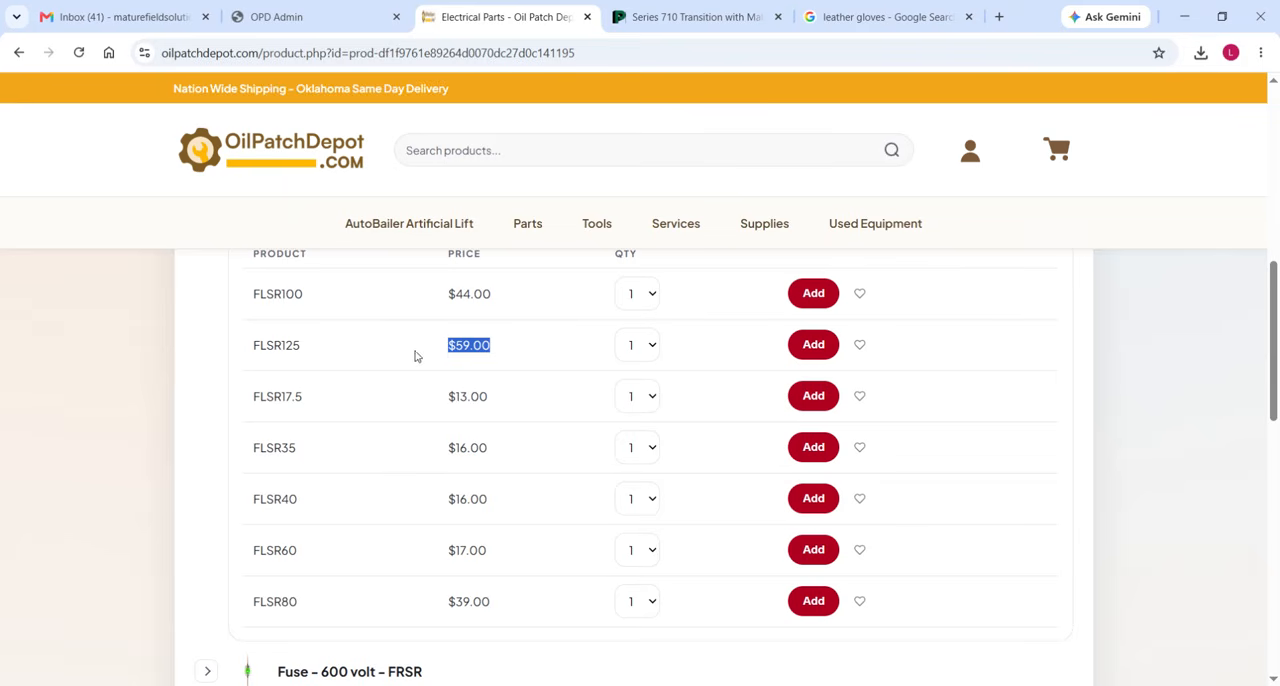
pyautogui.click(152, 387)
# Switch to the OrderForm workbook and sort the Order sheet A to Z by Item Name and then by Vendor.
pyautogui.click(508, 685)
pyautogui.click(462, 660)
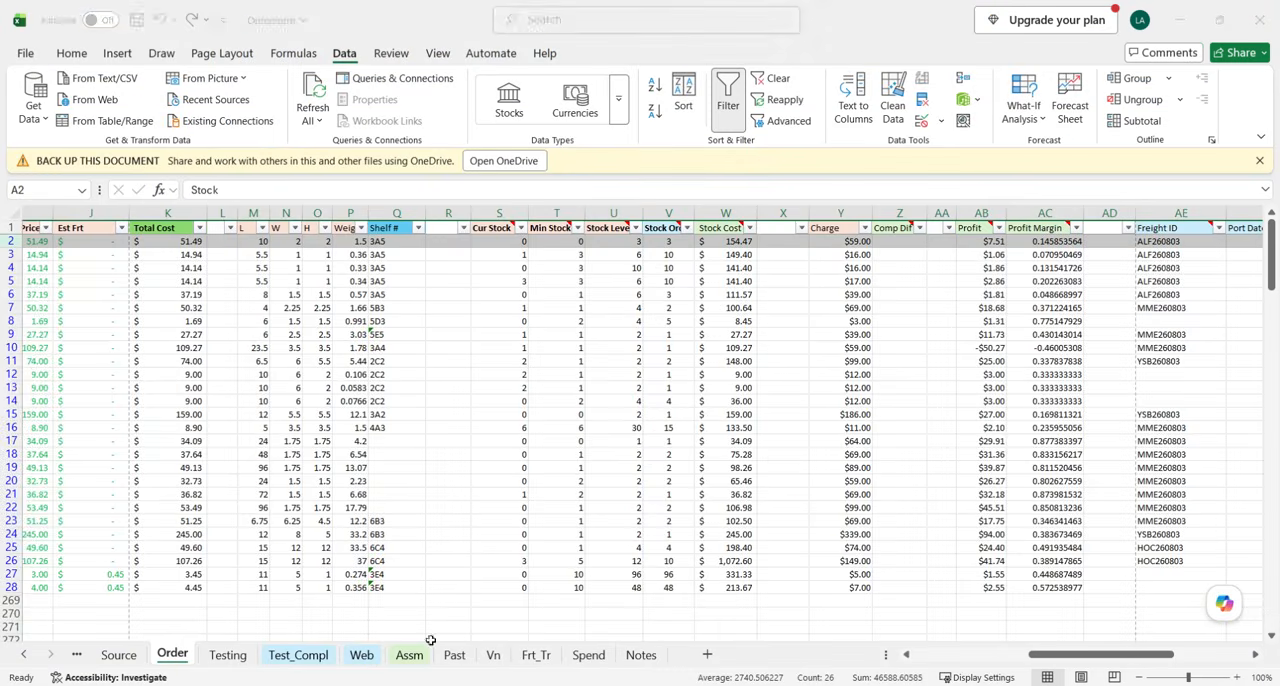
pyautogui.hscroll(3, 497, 462)
pyautogui.click(493, 464)
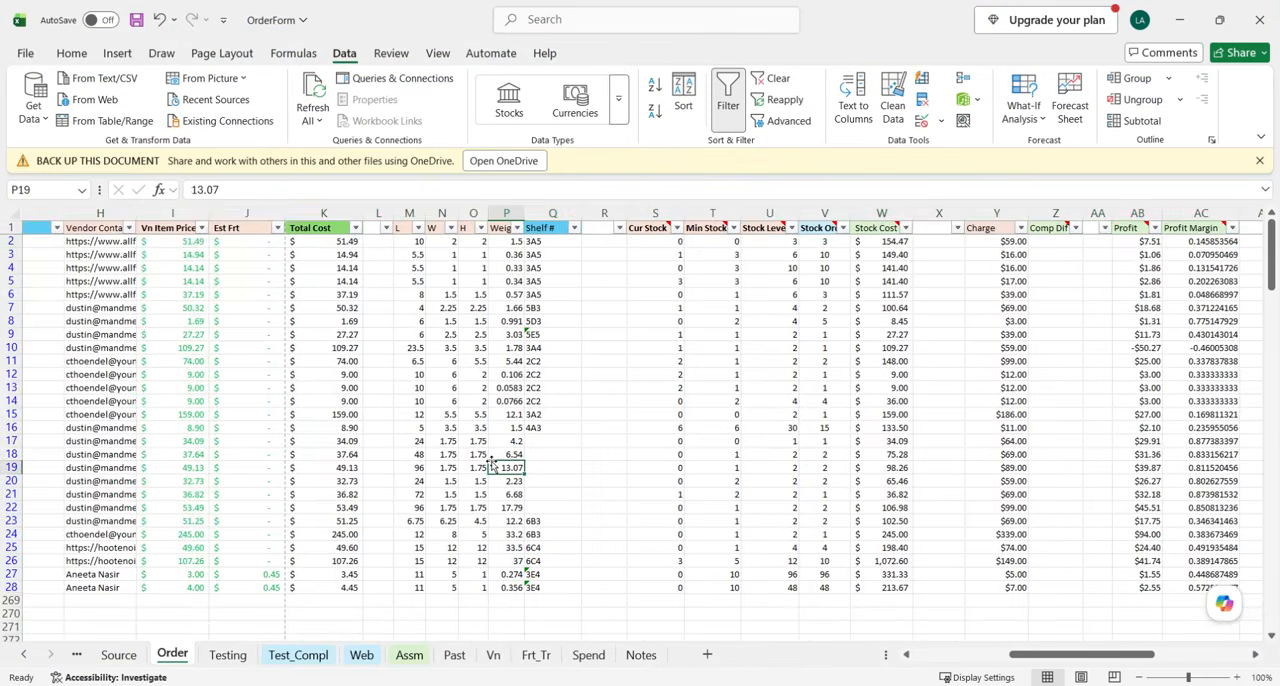
pyautogui.scroll(-2, 490, 462)
pyautogui.hscroll(-4, 443, 457)
pyautogui.scroll(2, 410, 452)
pyautogui.hscroll(-3, 410, 452)
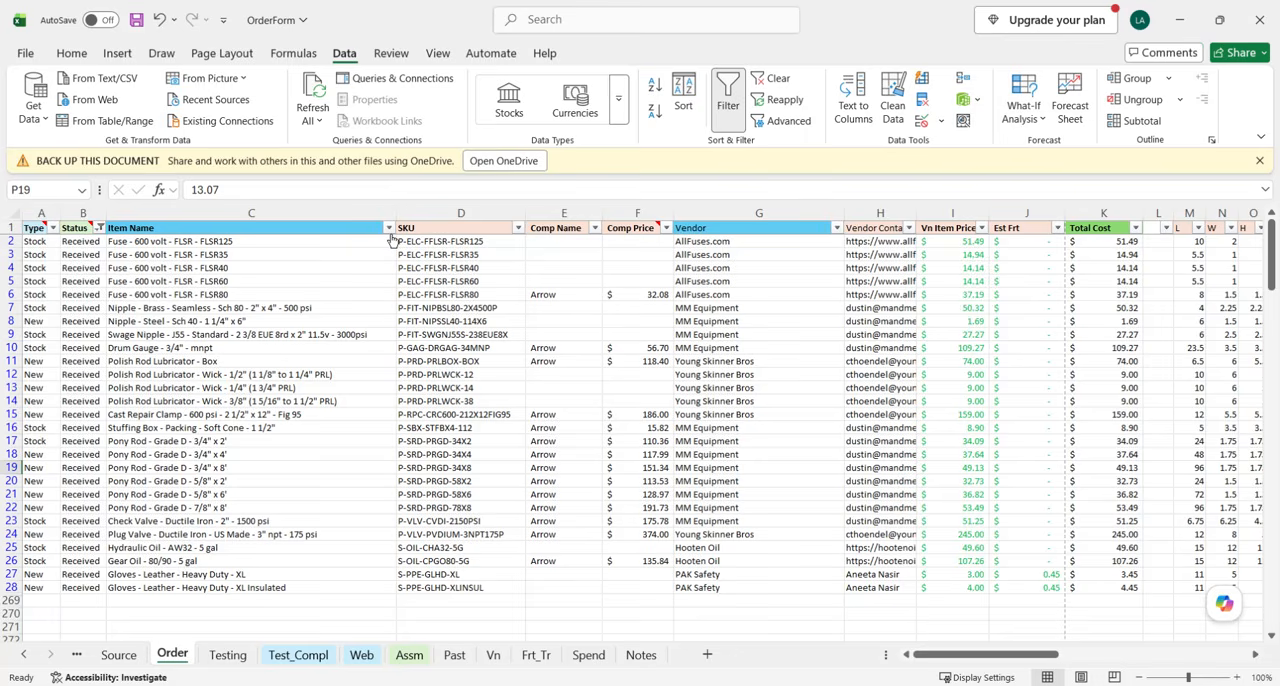
pyautogui.click(388, 228)
pyautogui.click(228, 249)
pyautogui.click(836, 228)
pyautogui.click(674, 249)
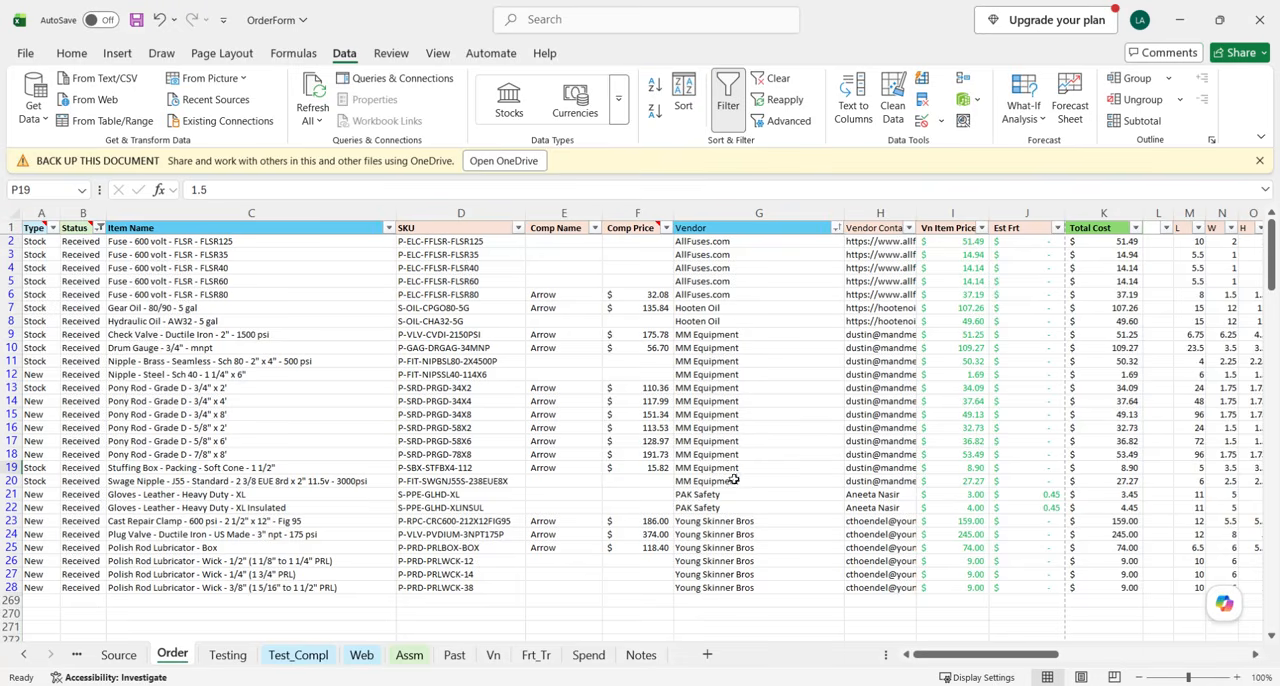
# Select the two PAK Safety leather glove rows, 21 and 22, on the Order sheet, undoing the accidental row height change.
pyautogui.moveTo(727, 497); pyautogui.dragTo(727, 510)
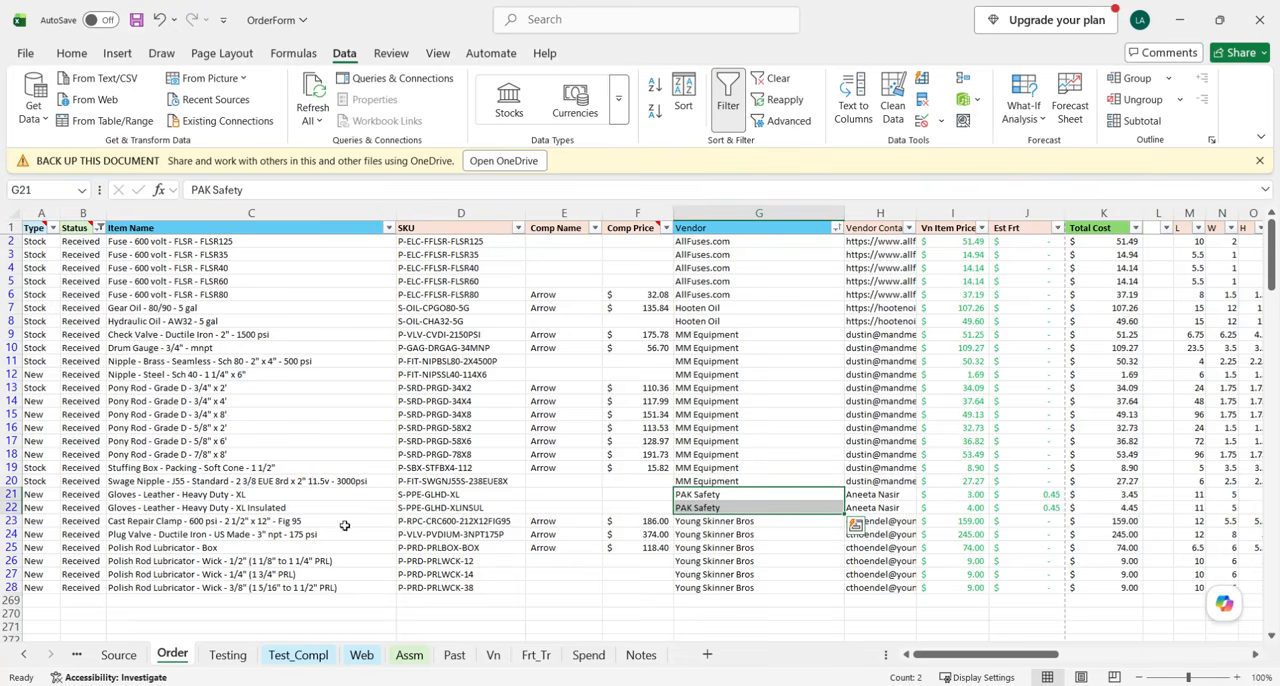
pyautogui.moveTo(15, 528); pyautogui.dragTo(14, 552)
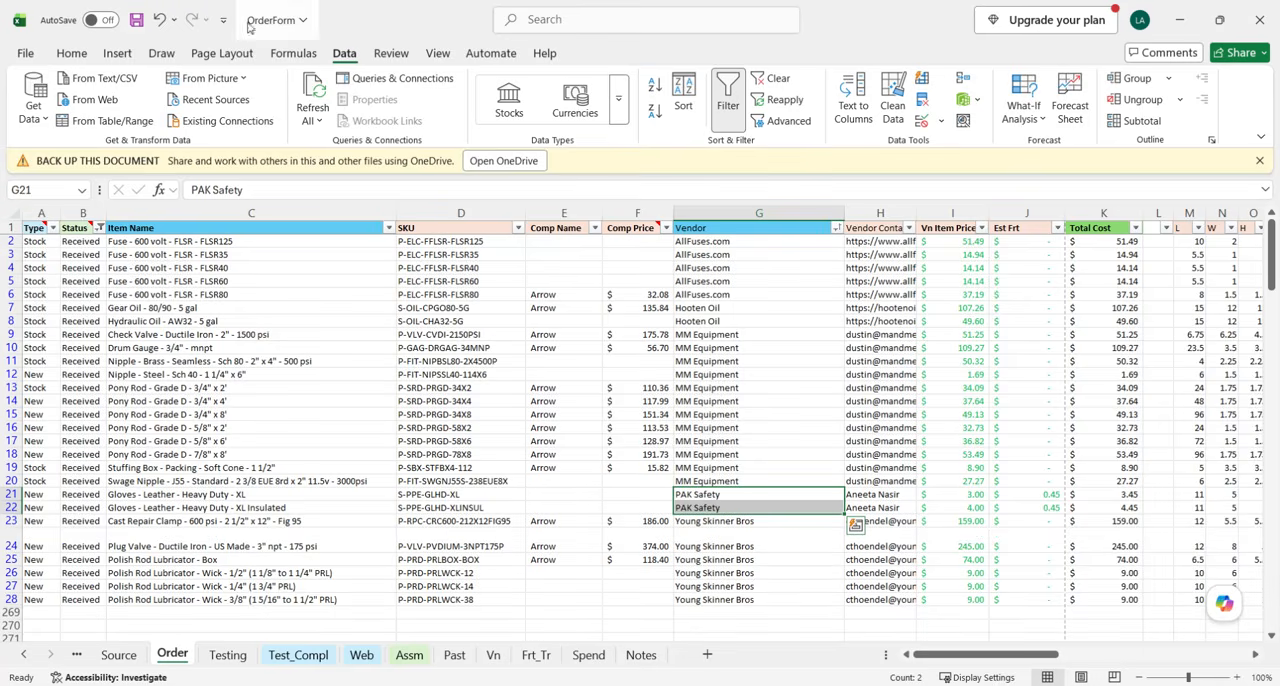
pyautogui.click(158, 19)
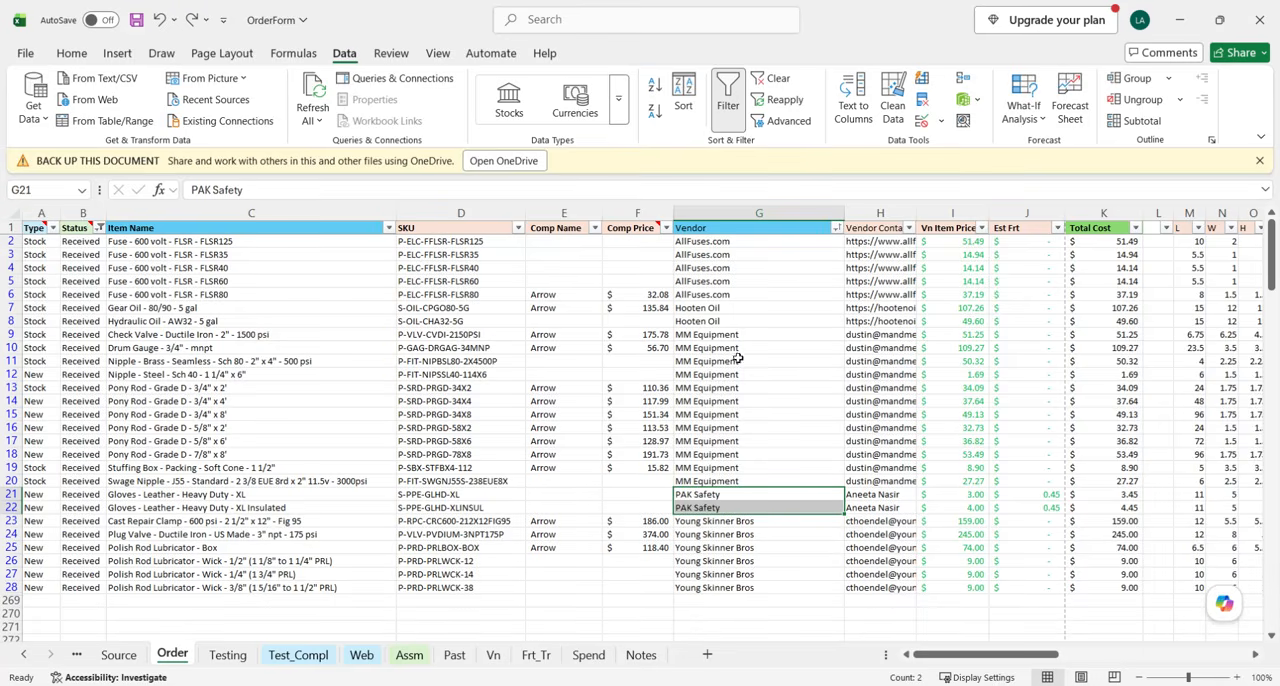
pyautogui.click(717, 493)
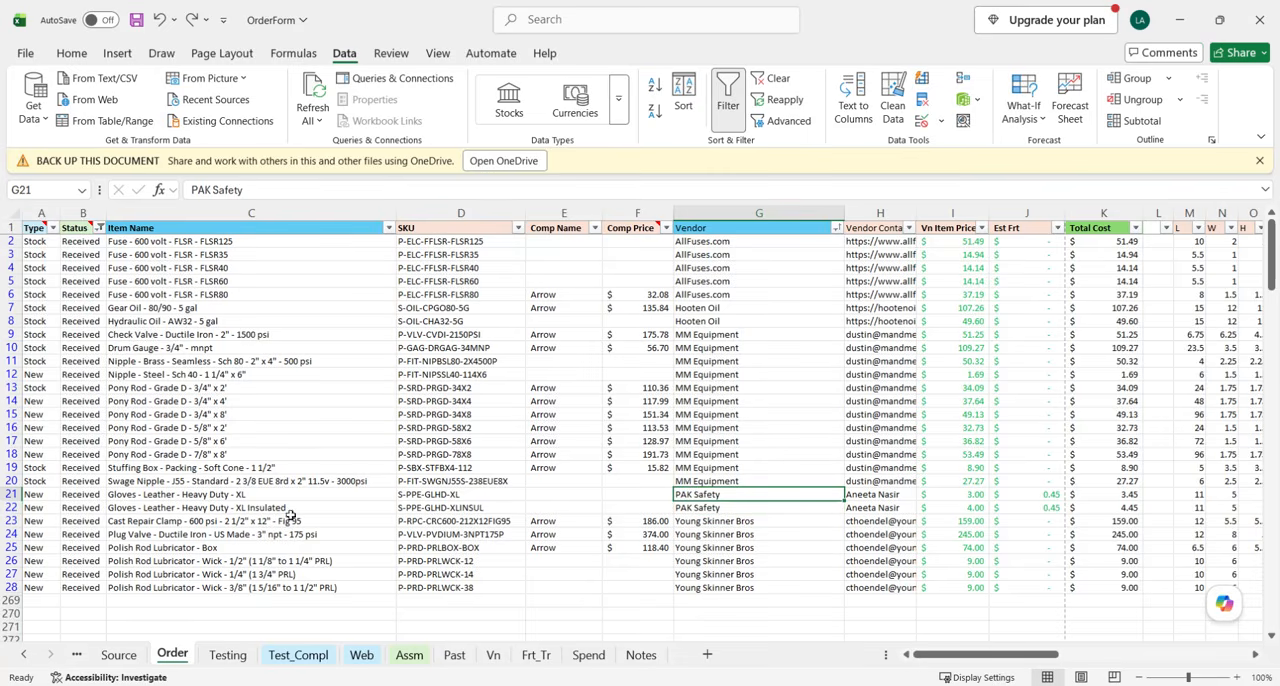
pyautogui.moveTo(10, 494); pyautogui.dragTo(10, 507)
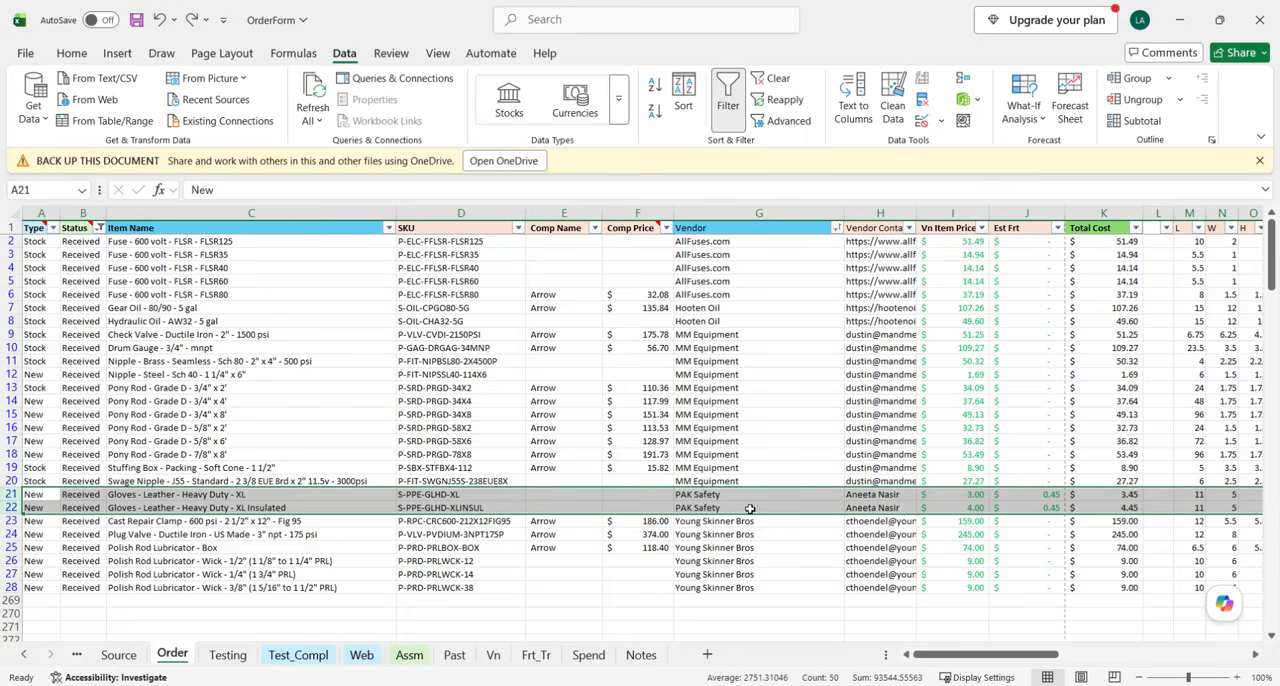
# Switch to the Oil Patch Depot store, open PPE under Supplies, and check its product list for the leather gloves.
pyautogui.hotkey('alt', 'Tab')
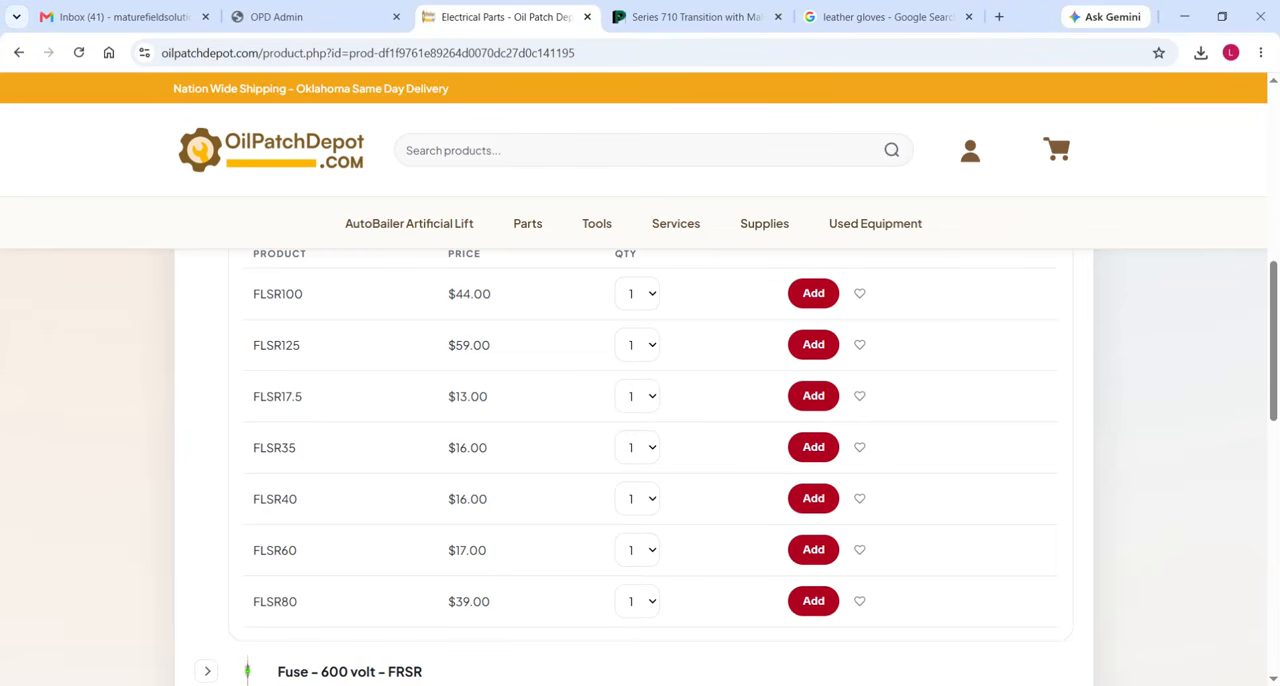
pyautogui.click(757, 230)
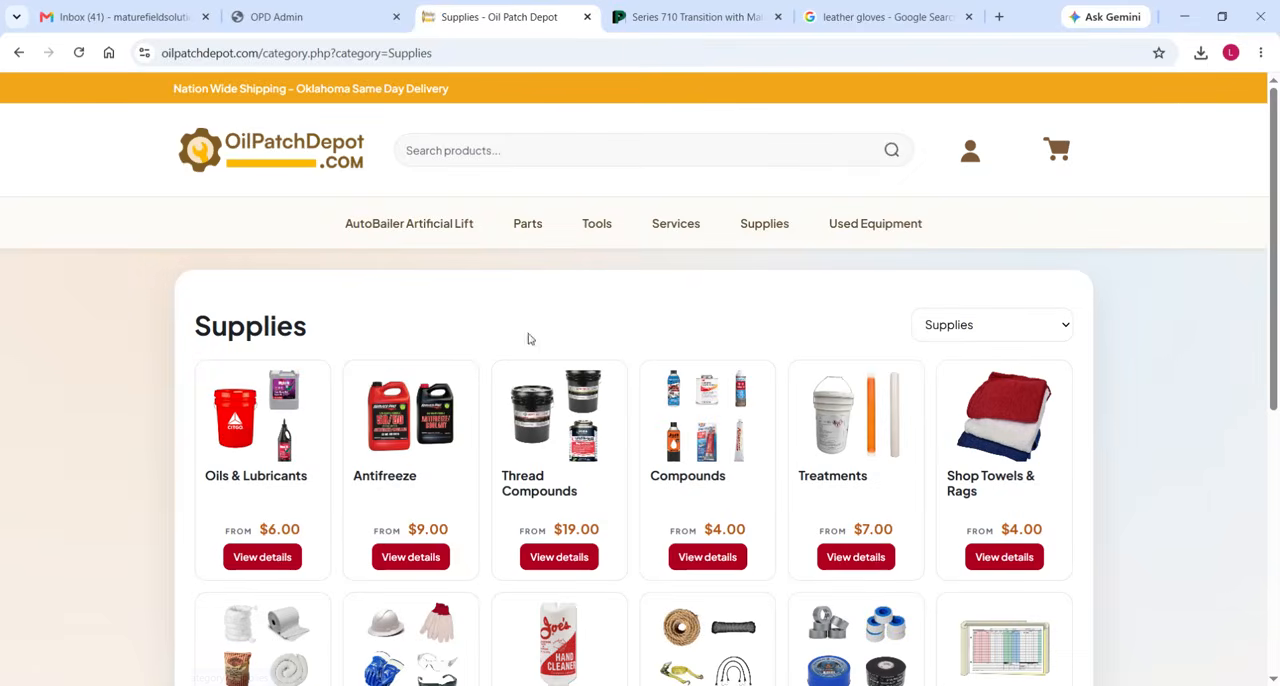
pyautogui.scroll(-3, 540, 403)
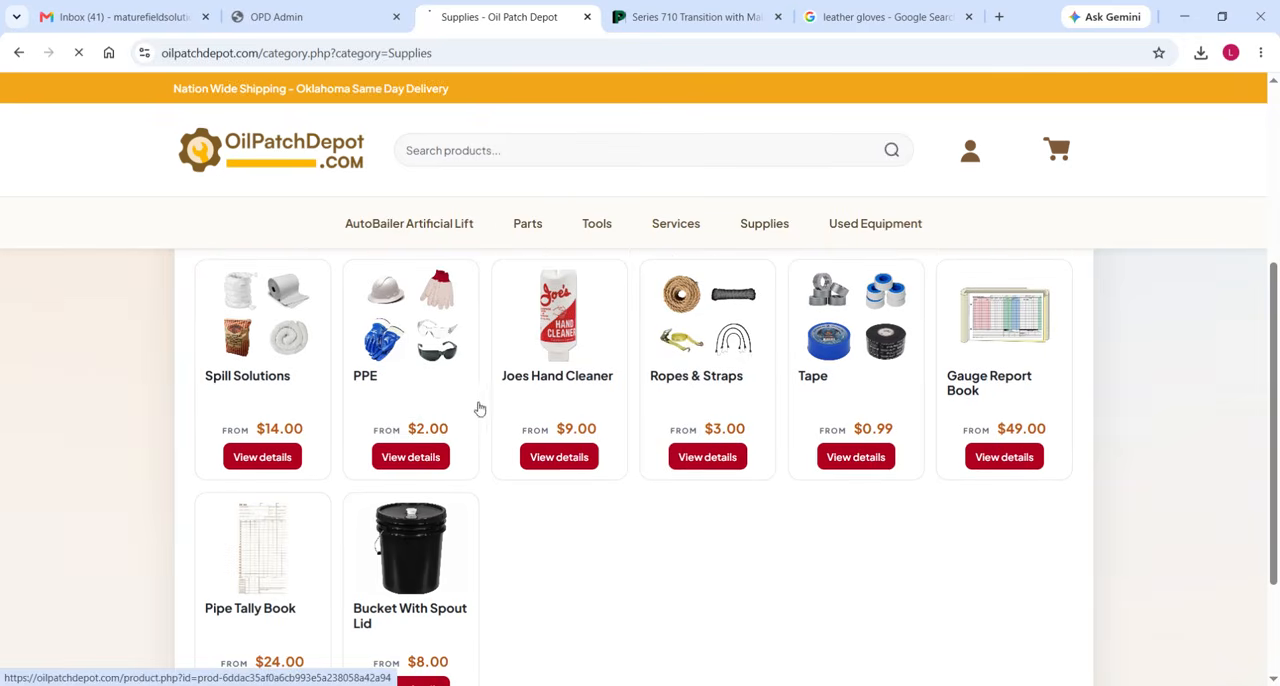
pyautogui.click(477, 407)
pyautogui.scroll(-2, 283, 337)
pyautogui.scroll(2, 334, 360)
pyautogui.scroll(-4, 346, 389)
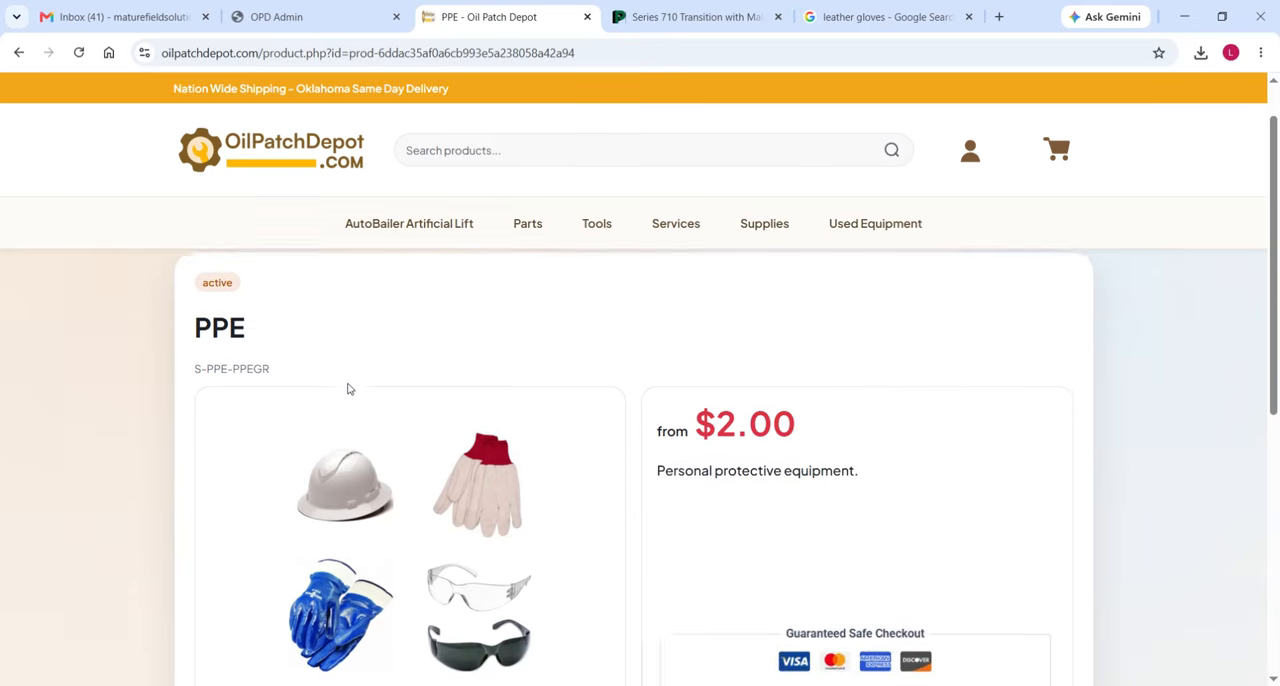
pyautogui.scroll(-2, 458, 460)
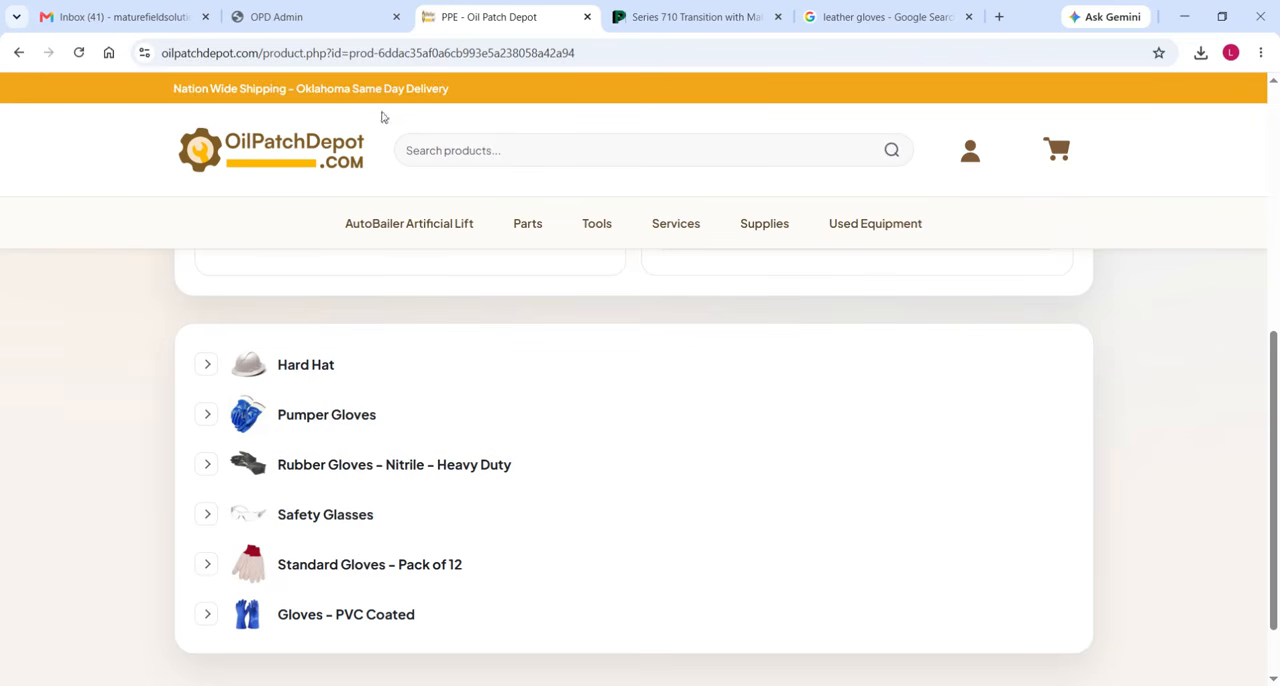
pyautogui.scroll(6, 280, 480)
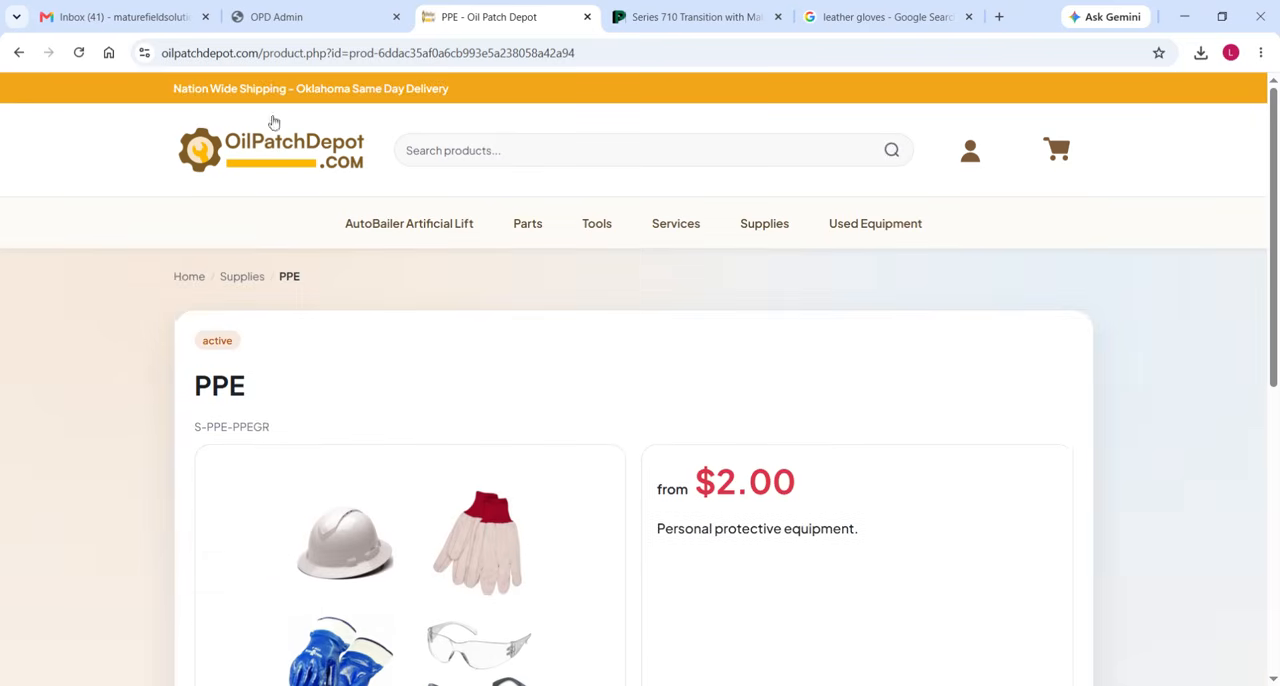
# In OPD Admin, search the products for PPE and open the associations of the PPE product, S-PPE-PPEGR.
pyautogui.click(317, 22)
pyautogui.click(352, 241)
pyautogui.write('PPE')
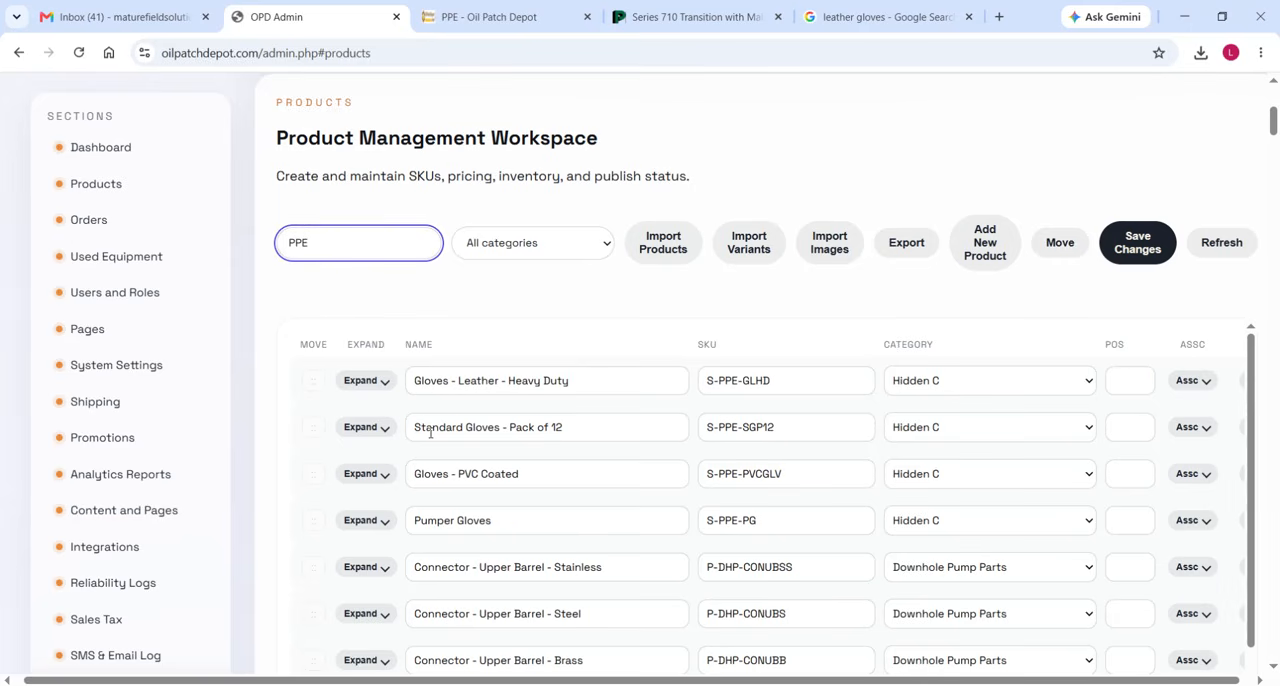
pyautogui.scroll(-4, 431, 432)
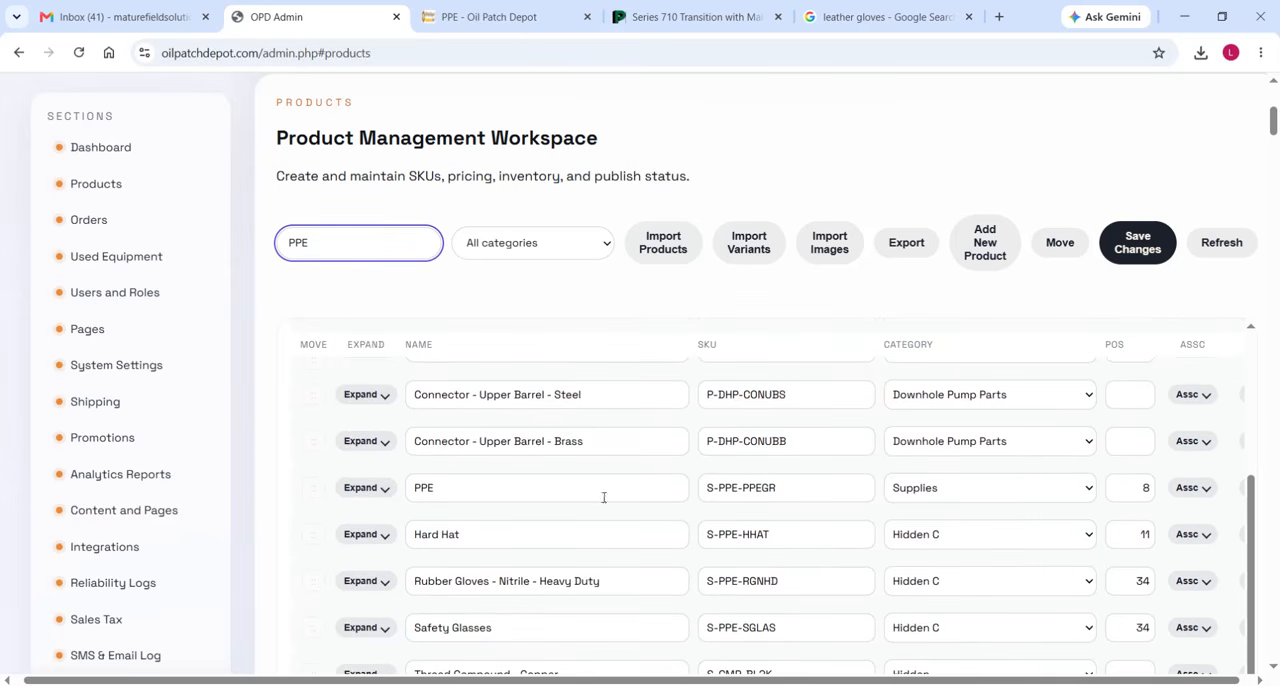
pyautogui.hscroll(4, 1175, 512)
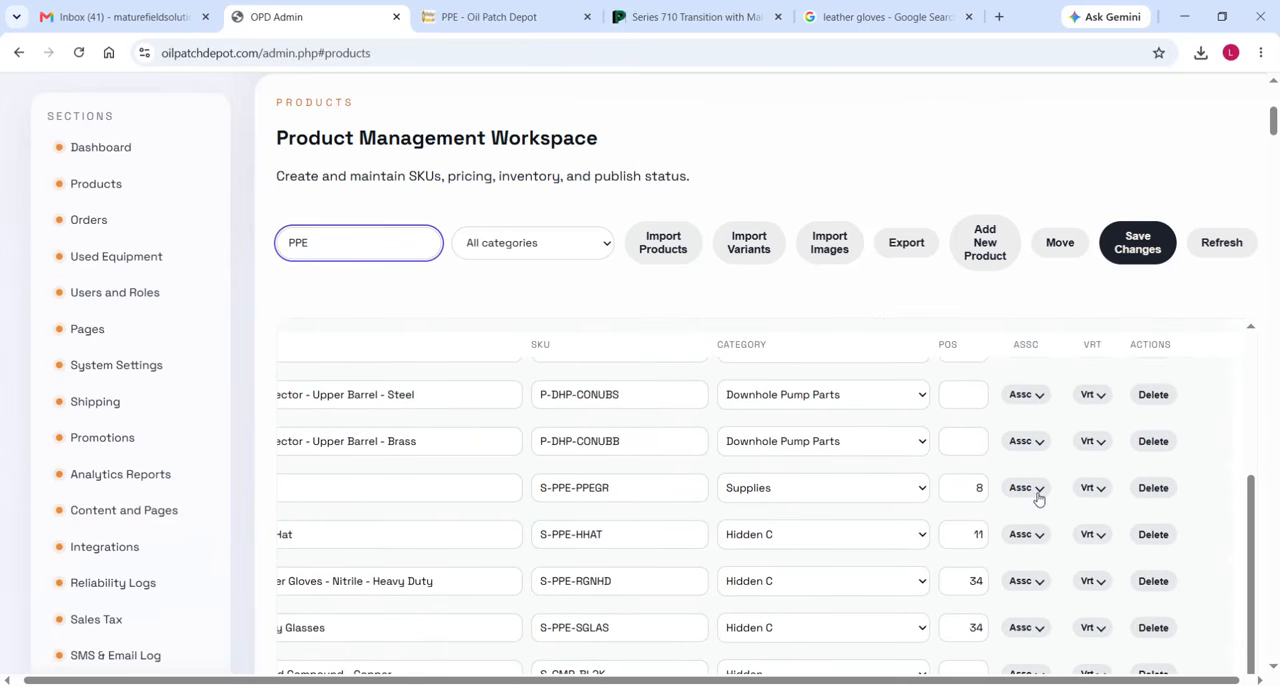
pyautogui.click(1028, 490)
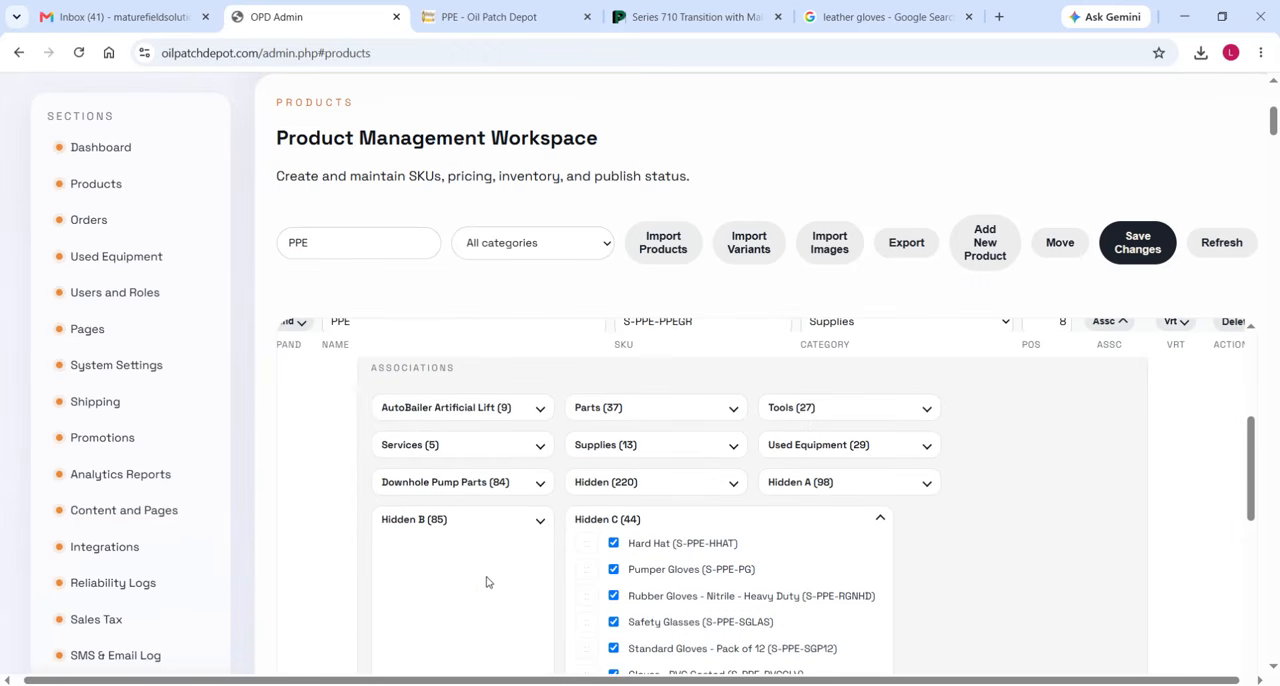
# Associate Gloves - Leather - Heavy Duty (S-PPE-GLHD) from Hidden C with the PPE product and save the associations.
pyautogui.scroll(-1, 680, 530)
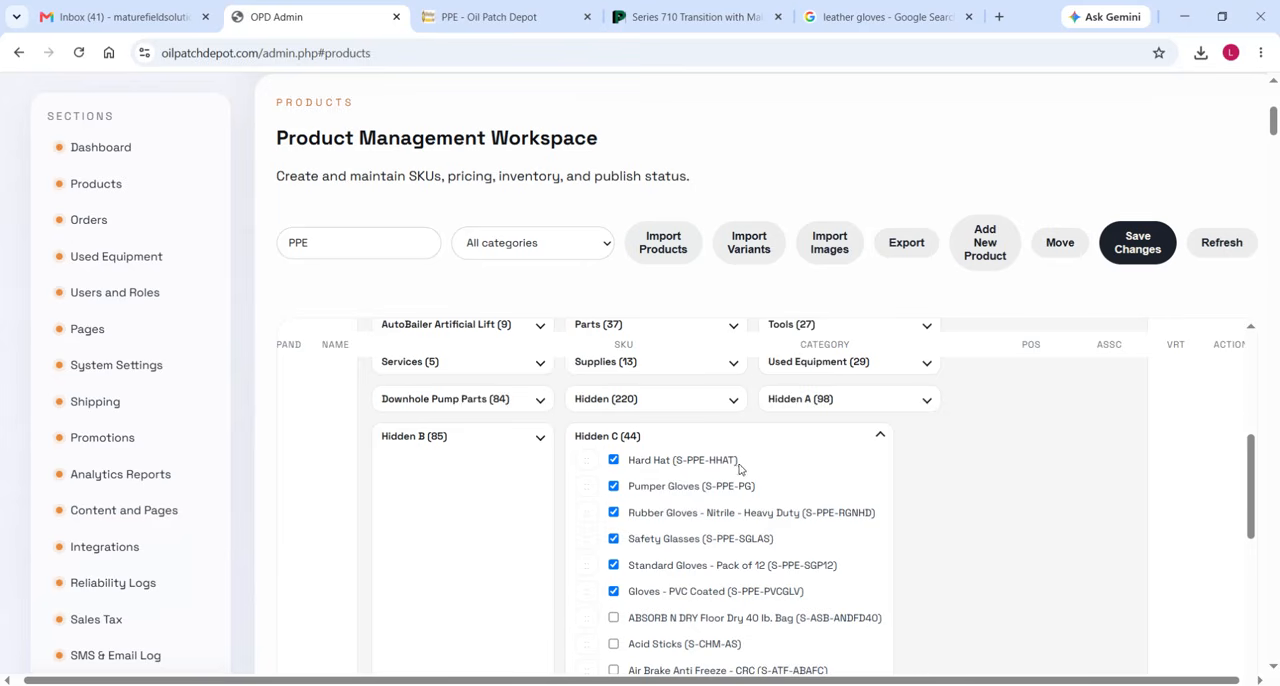
pyautogui.scroll(-1, 728, 556)
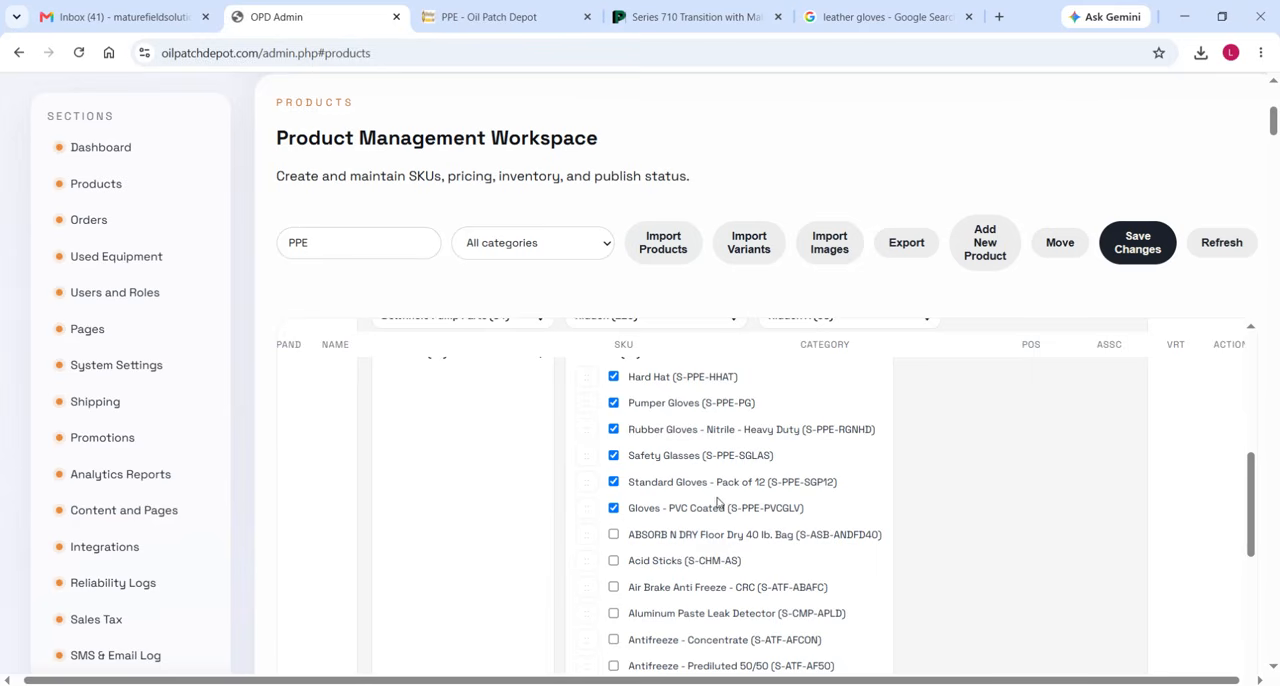
pyautogui.scroll(-2, 728, 516)
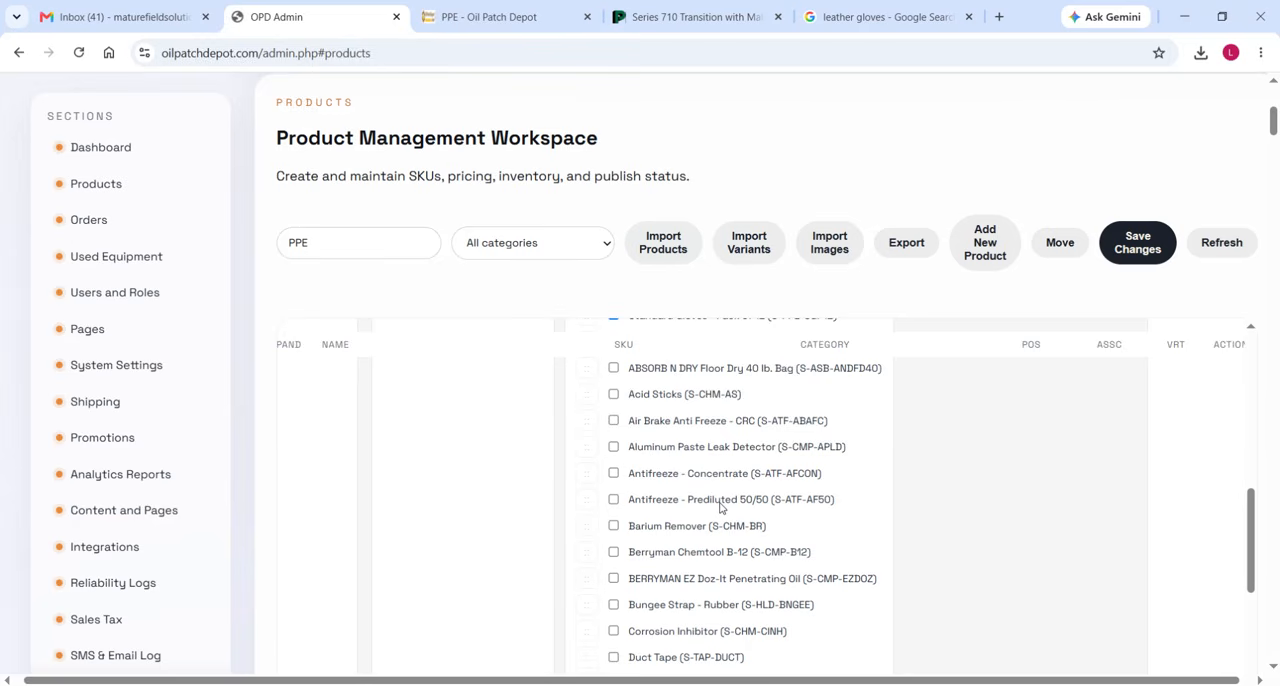
pyautogui.scroll(1, 720, 508)
pyautogui.scroll(-4, 720, 508)
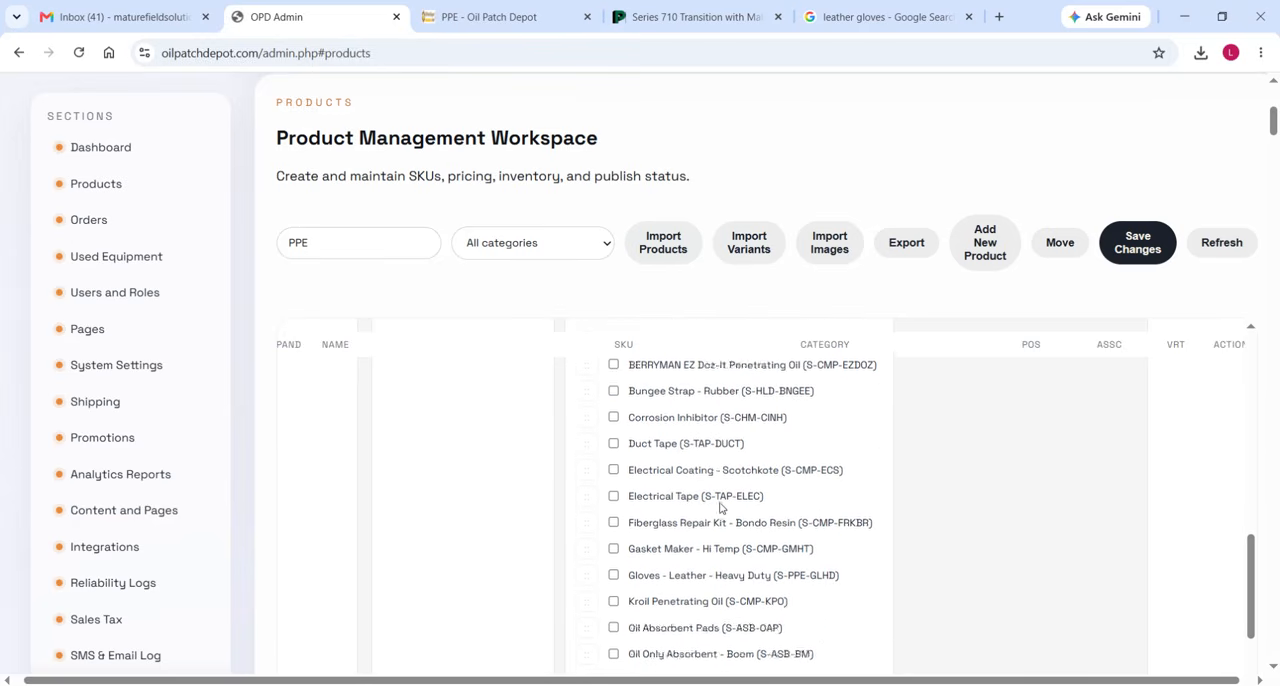
pyautogui.scroll(-3, 720, 508)
pyautogui.scroll(1, 720, 508)
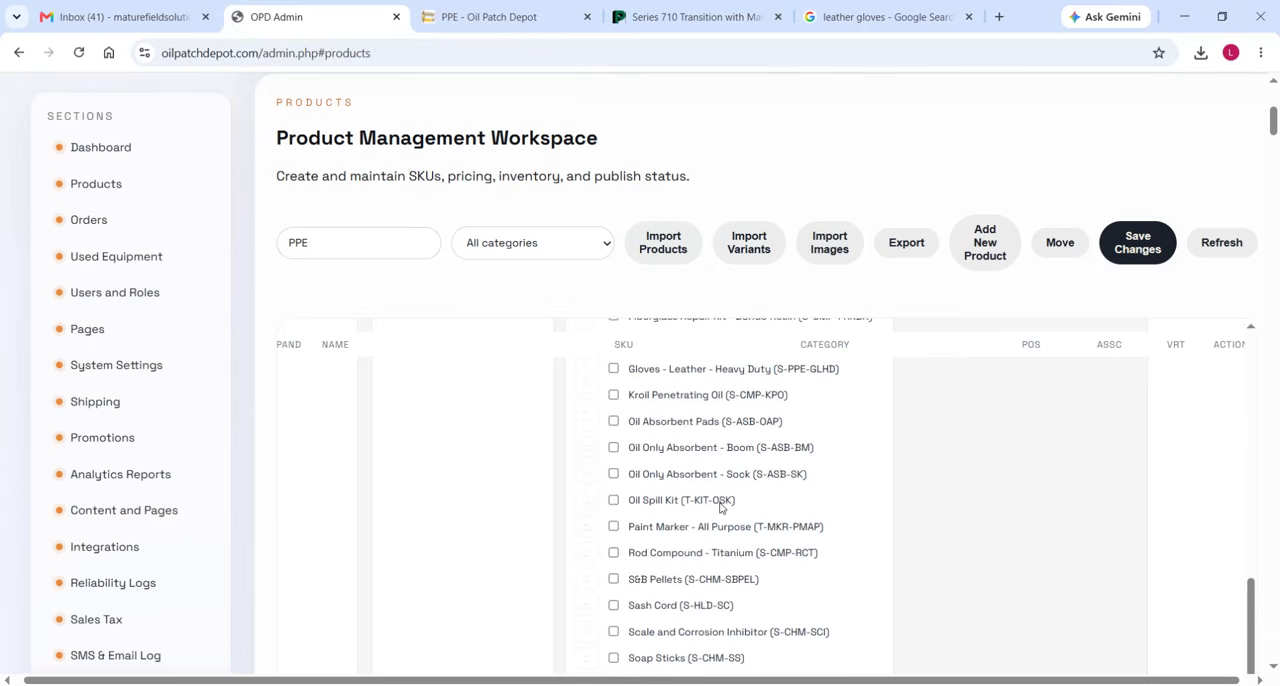
pyautogui.scroll(1, 720, 508)
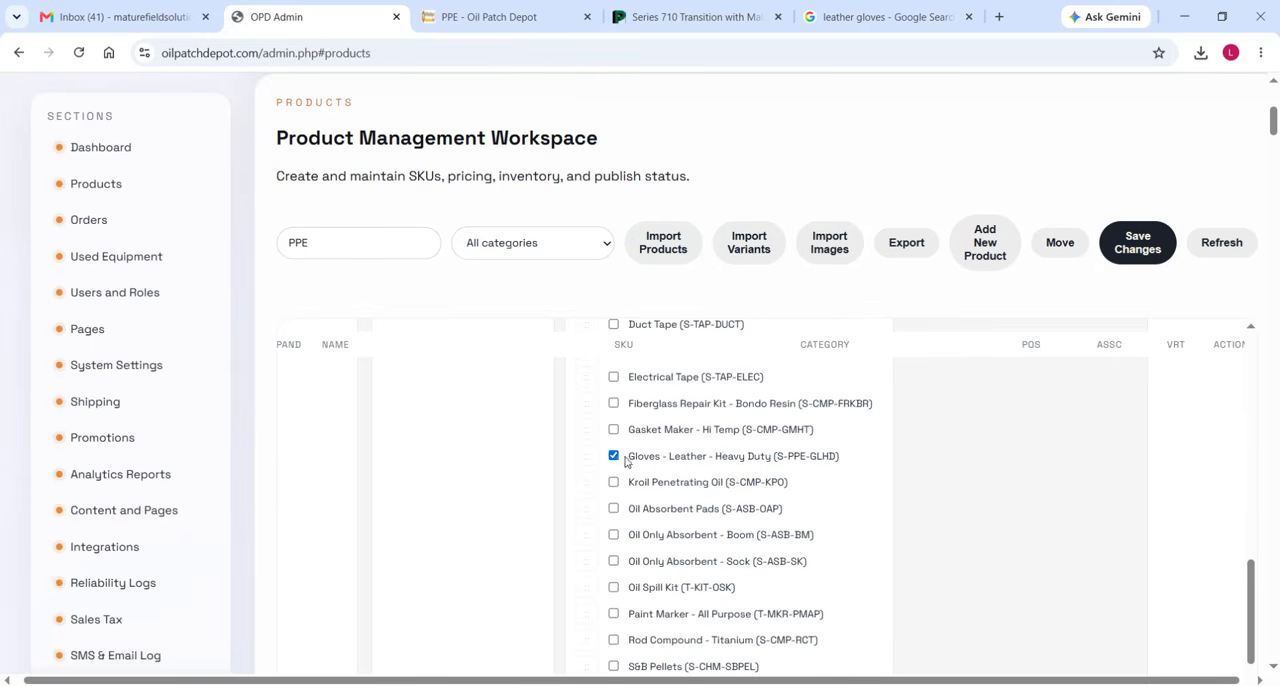
pyautogui.scroll(3, 920, 554)
pyautogui.scroll(-8, 920, 554)
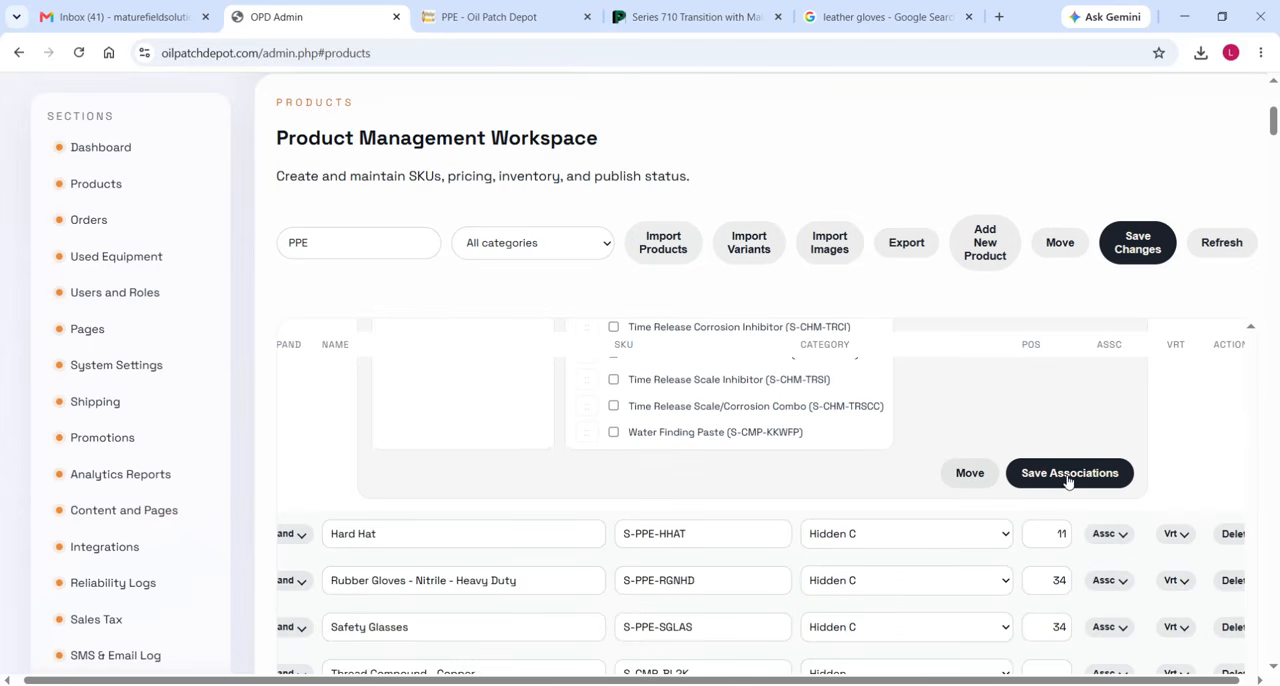
pyautogui.click(1068, 473)
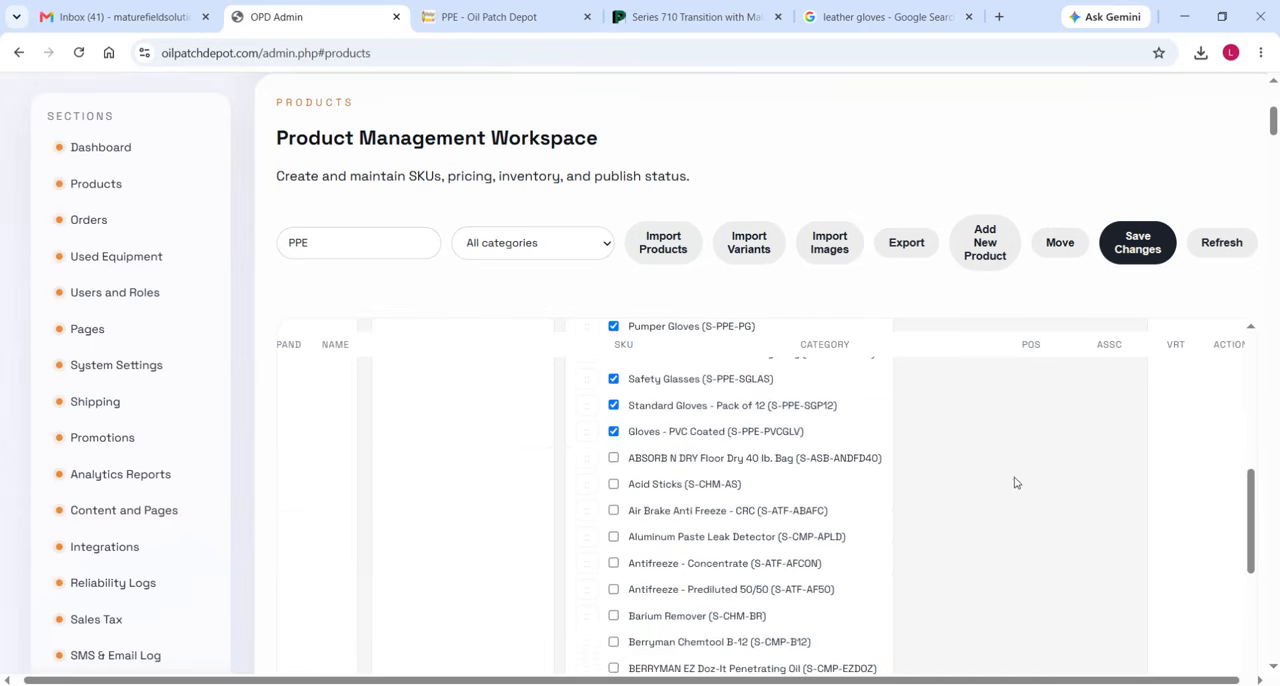
pyautogui.click(1110, 414)
# Reload the store's PPE page and expand Gloves - Leather - Heavy Duty to check its variants and prices.
pyautogui.click(495, 16)
pyautogui.click(79, 52)
pyautogui.scroll(-5, 110, 335)
pyautogui.scroll(-2, 400, 490)
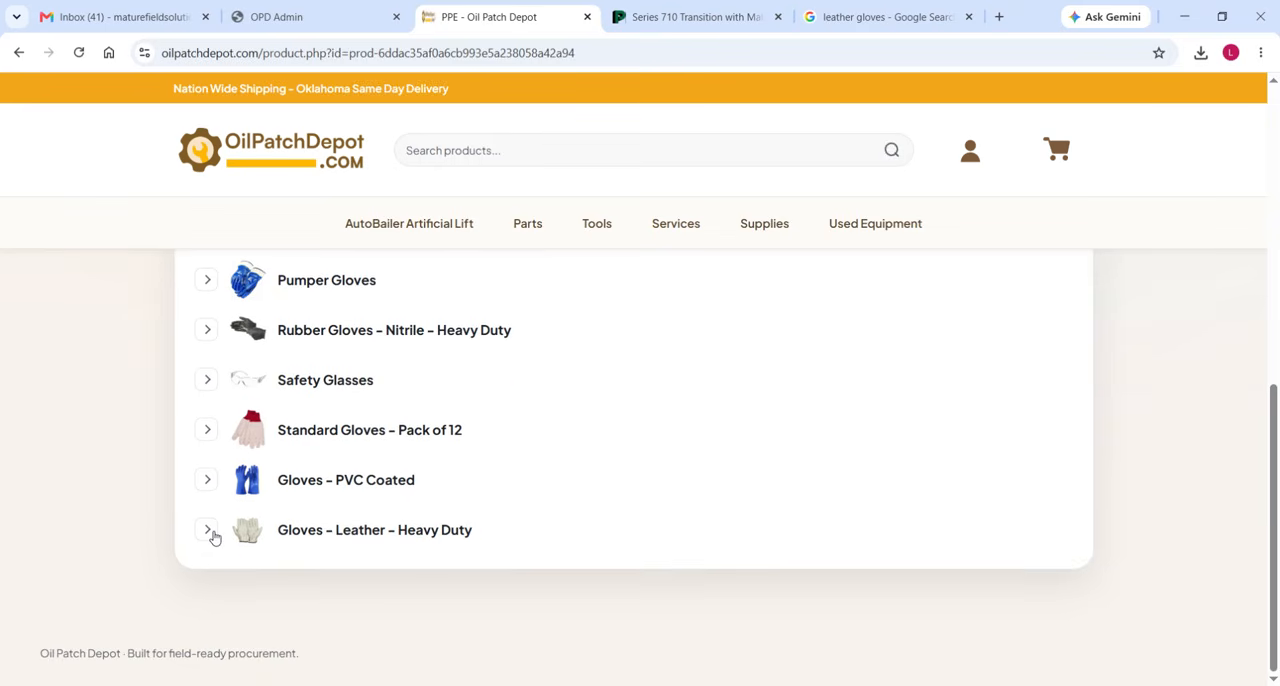
pyautogui.click(208, 531)
pyautogui.scroll(-2, 165, 526)
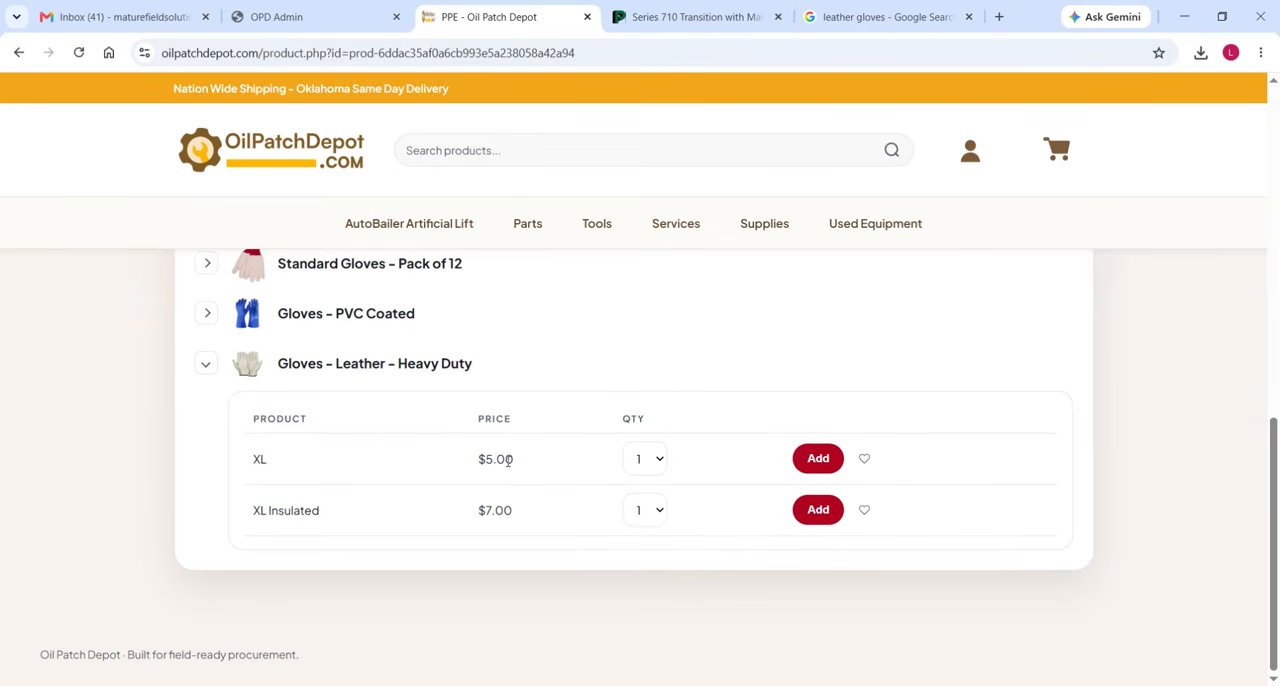
# Check the listed prices of the XL and XL Insulated leather gloves on the PPE page.
pyautogui.moveTo(515, 465); pyautogui.dragTo(479, 466)
pyautogui.moveTo(518, 520); pyautogui.dragTo(479, 514)
pyautogui.click(514, 463)
pyautogui.moveTo(514, 463); pyautogui.dragTo(481, 464)
pyautogui.moveTo(514, 519); pyautogui.dragTo(488, 514)
pyautogui.click(437, 487)
# Switch to the OrderForm workbook, check the charge values of the leather glove rows, and return to the store to collapse the gloves.
pyautogui.moveTo(511, 685)
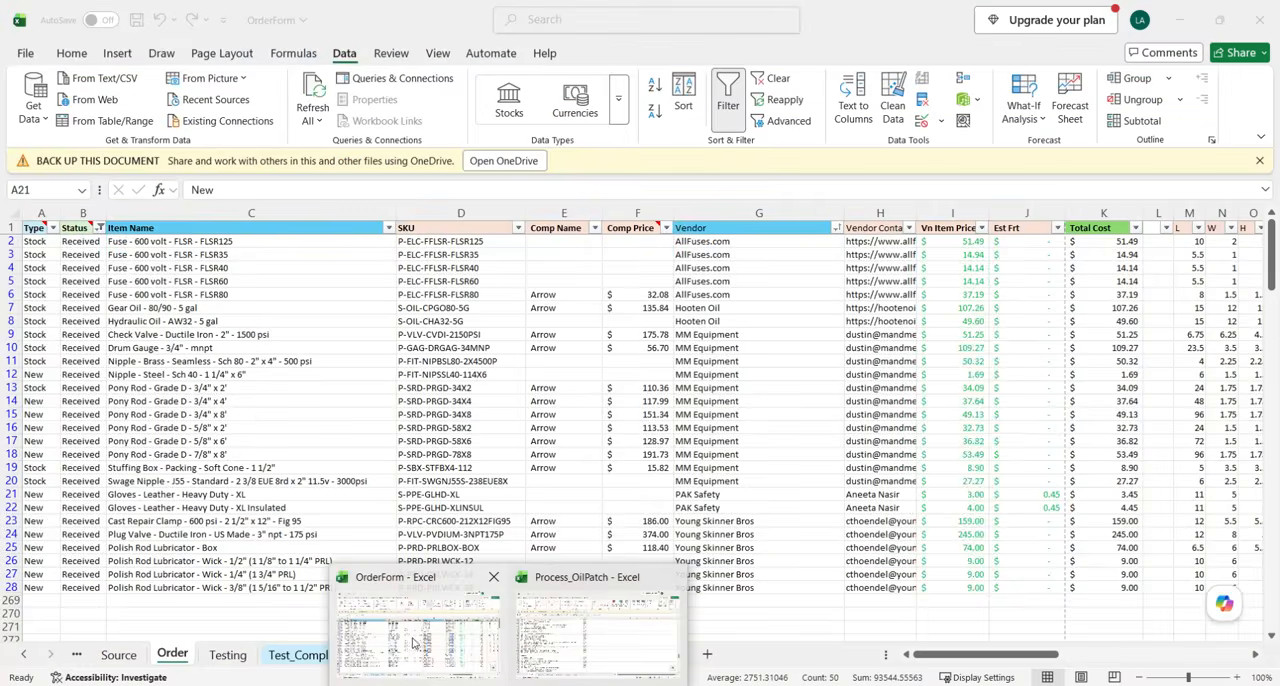
pyautogui.click(416, 640)
pyautogui.hscroll(6, 1000, 512)
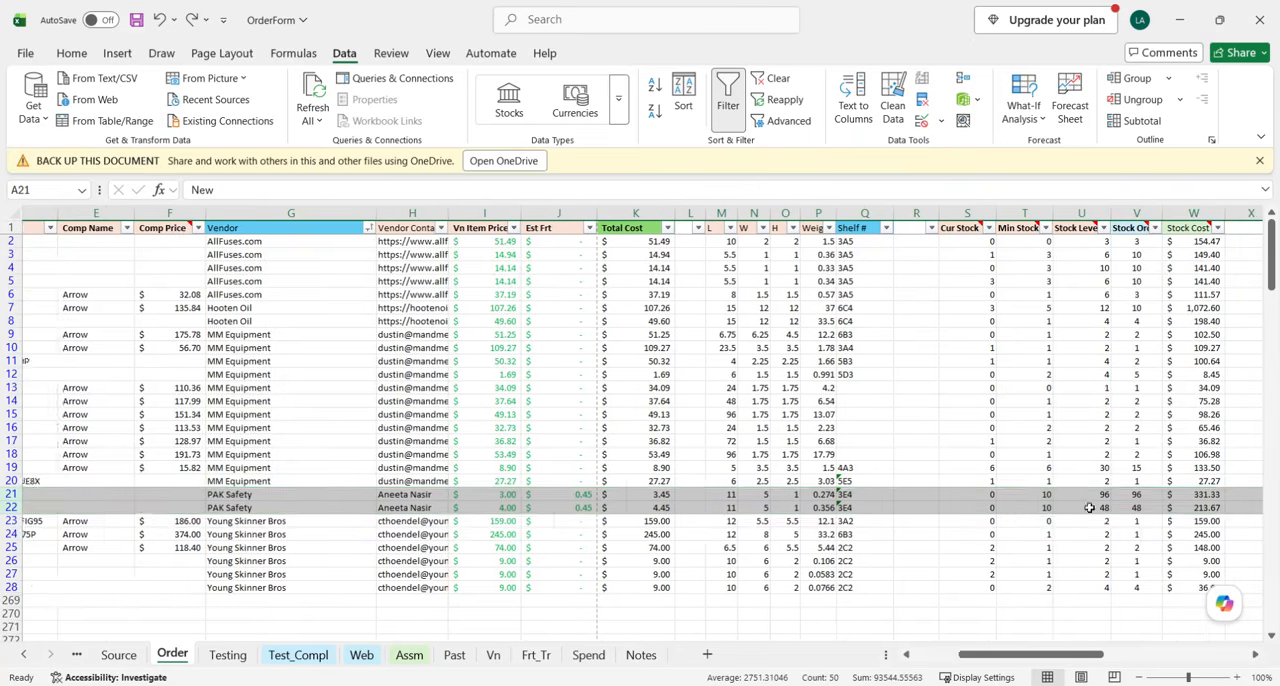
pyautogui.hscroll(2, 1045, 511)
pyautogui.moveTo(860, 495); pyautogui.dragTo(858, 508)
pyautogui.hscroll(-6, 852, 482)
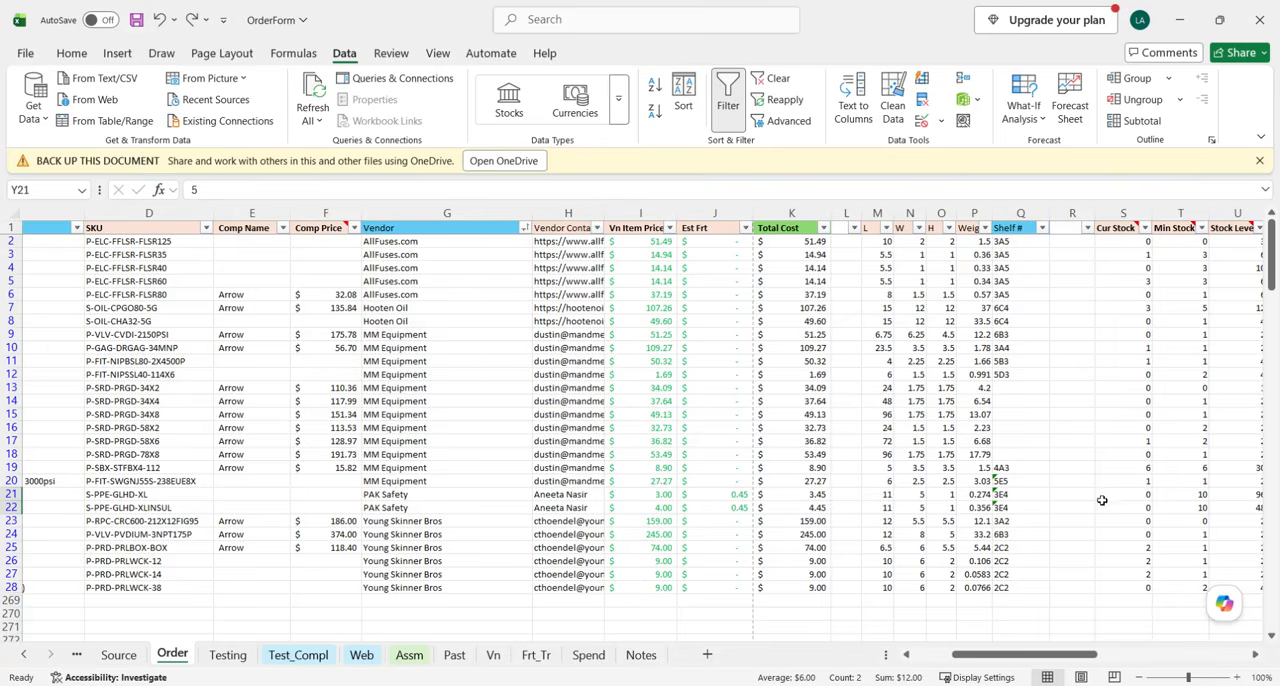
pyautogui.hscroll(-2, 793, 505)
pyautogui.click(505, 684)
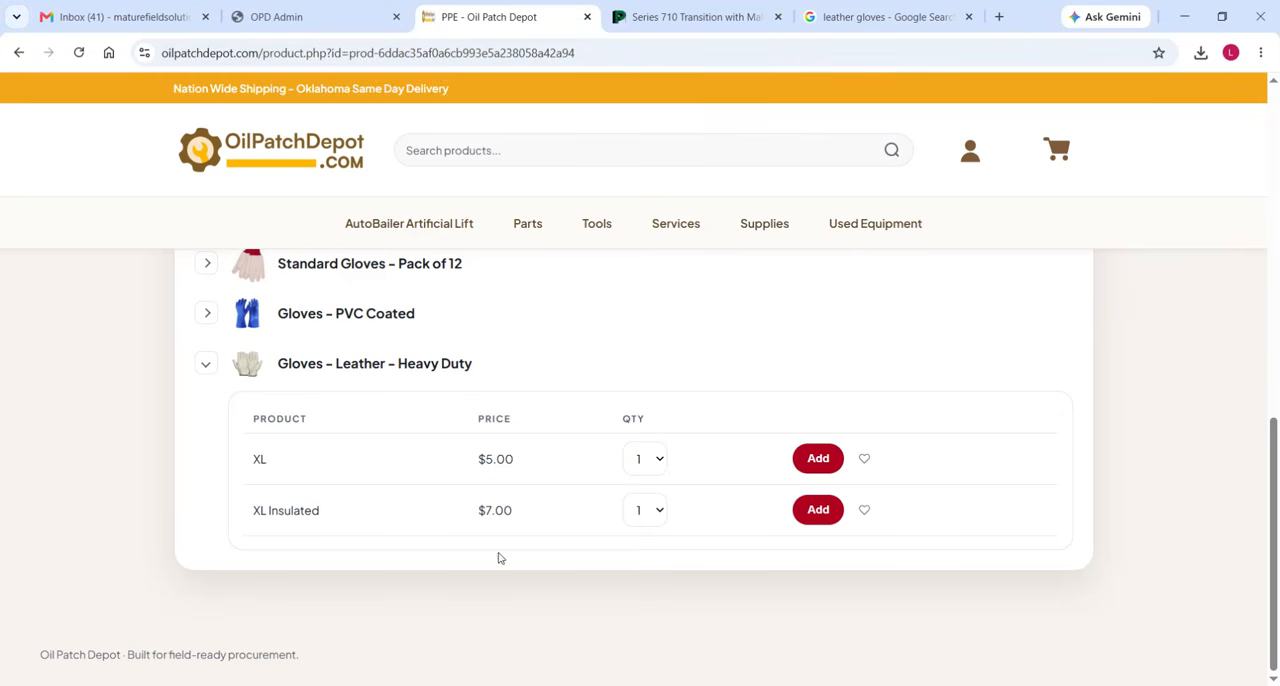
pyautogui.click(205, 365)
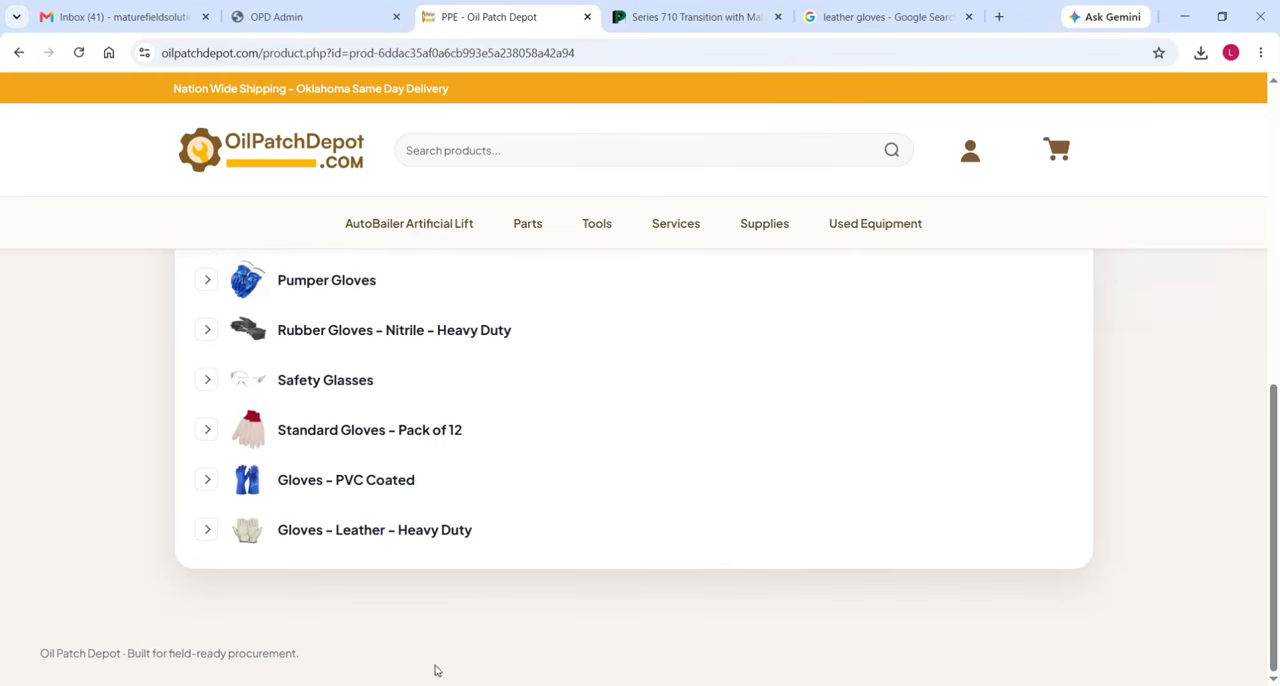
# Switch to the OrderForm workbook and select the Polish Rod Lubricator box and wick item names in C25:C28.
pyautogui.moveTo(493, 682)
pyautogui.click(415, 630)
pyautogui.scroll(-1, 380, 570)
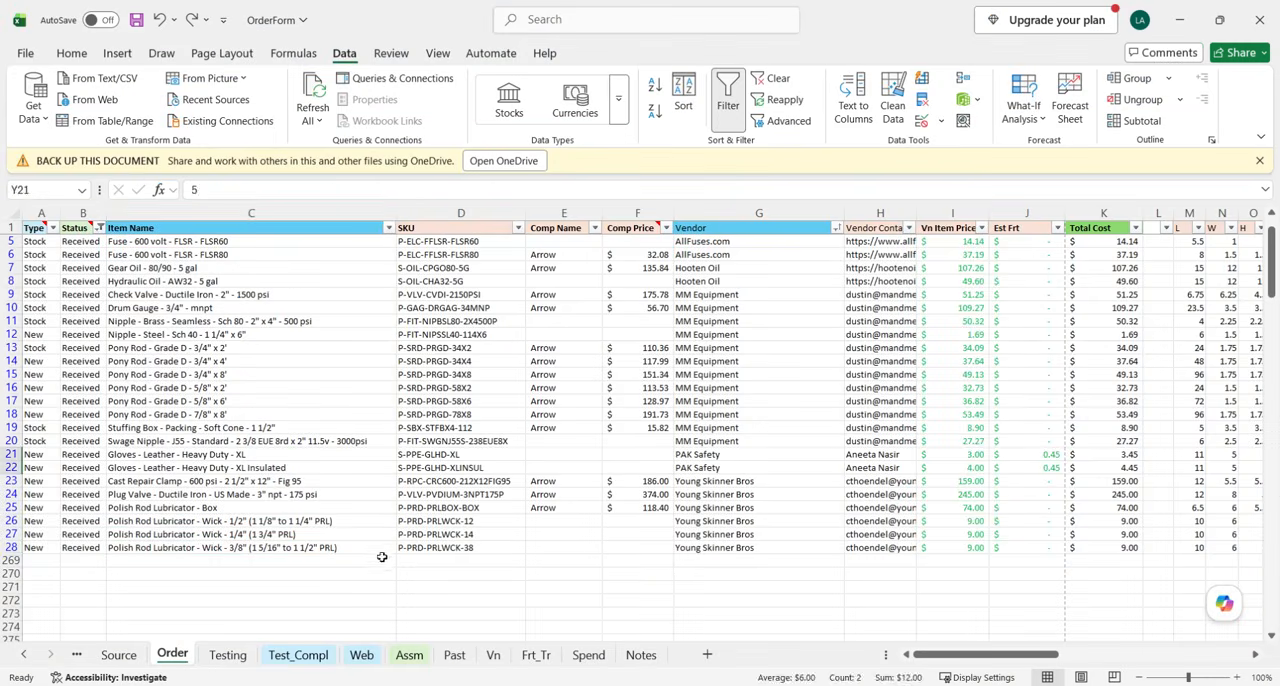
pyautogui.click(347, 555)
pyautogui.moveTo(250, 508); pyautogui.dragTo(252, 548)
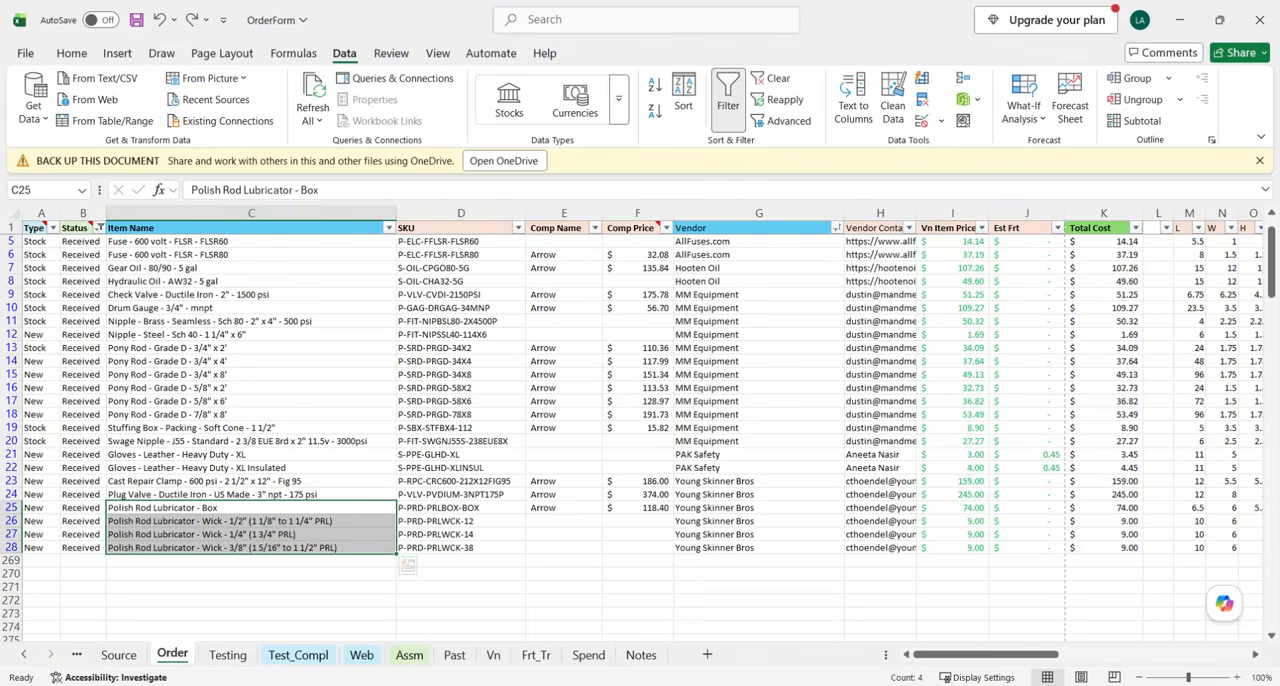
# Return to the store and open Polish Rods & Parts under Parts to find its product list.
pyautogui.click(526, 683)
pyautogui.click(529, 226)
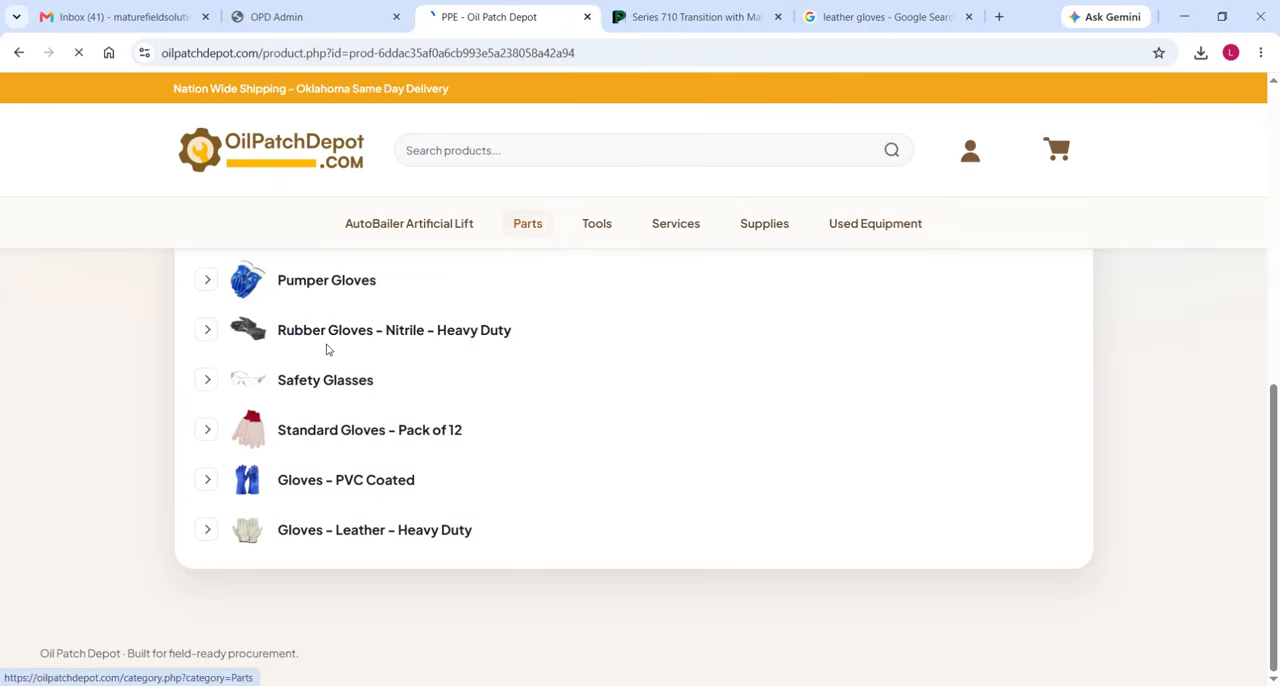
pyautogui.scroll(-6, 423, 492)
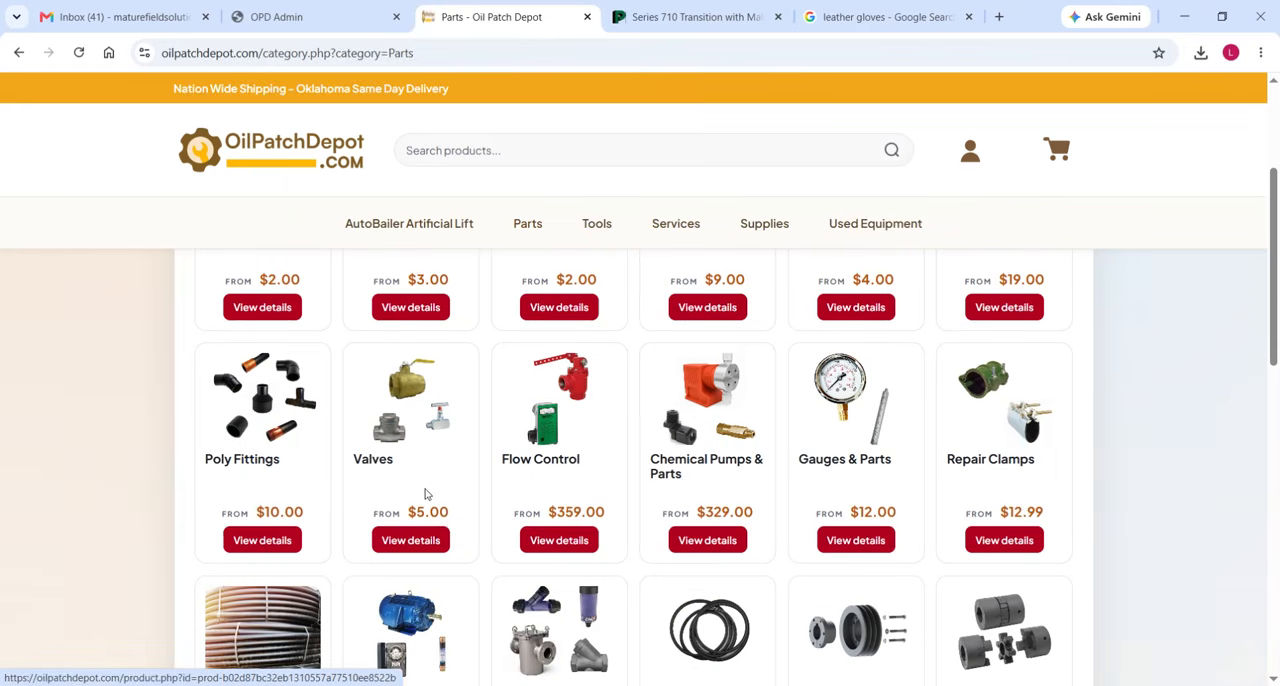
pyautogui.scroll(-2, 751, 523)
pyautogui.click(857, 380)
pyautogui.scroll(-6, 177, 520)
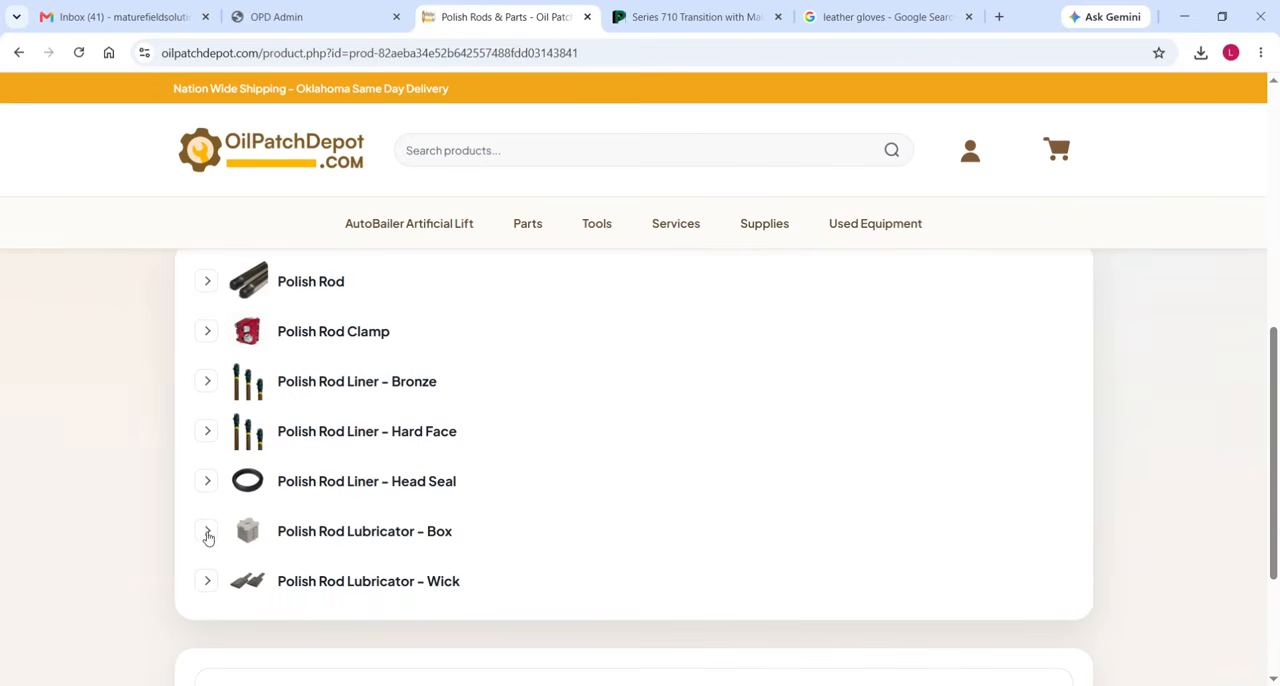
# Expand Polish Rod Lubricator - Box and Polish Rod Lubricator - Wick in turn to check their variants and prices.
pyautogui.click(206, 531)
pyautogui.scroll(-3, 140, 535)
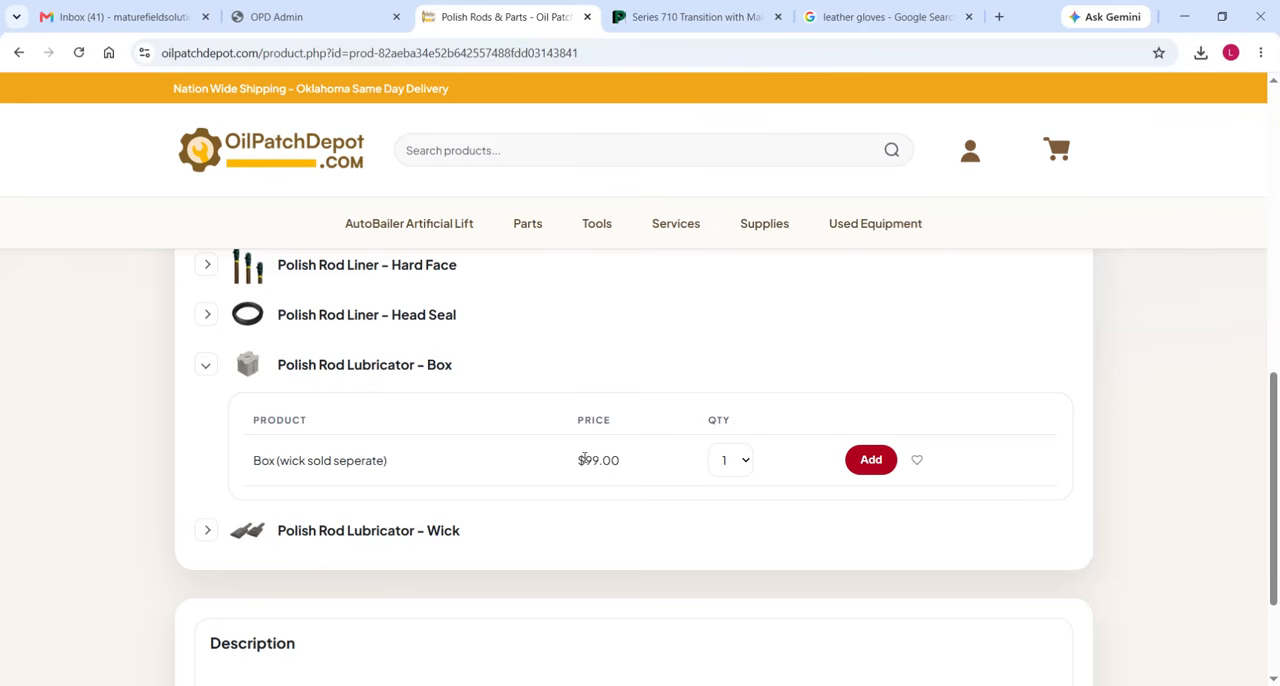
pyautogui.click(206, 366)
pyautogui.click(210, 411)
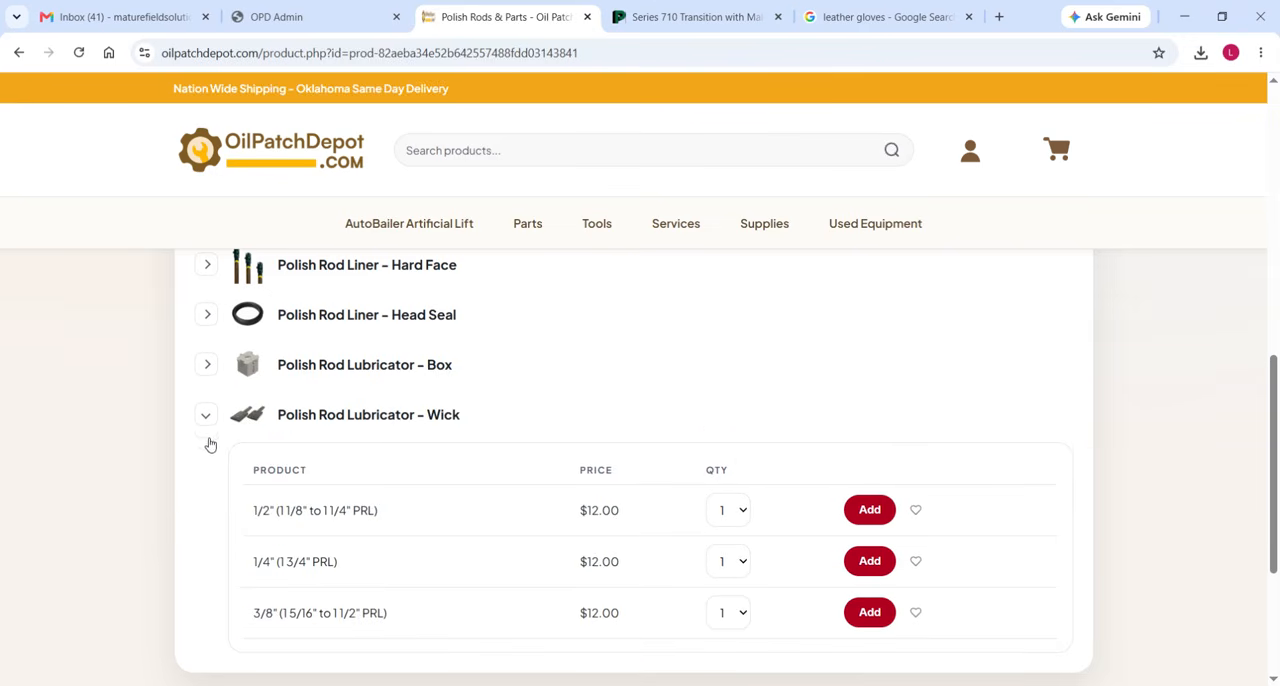
pyautogui.scroll(-1, 640, 515)
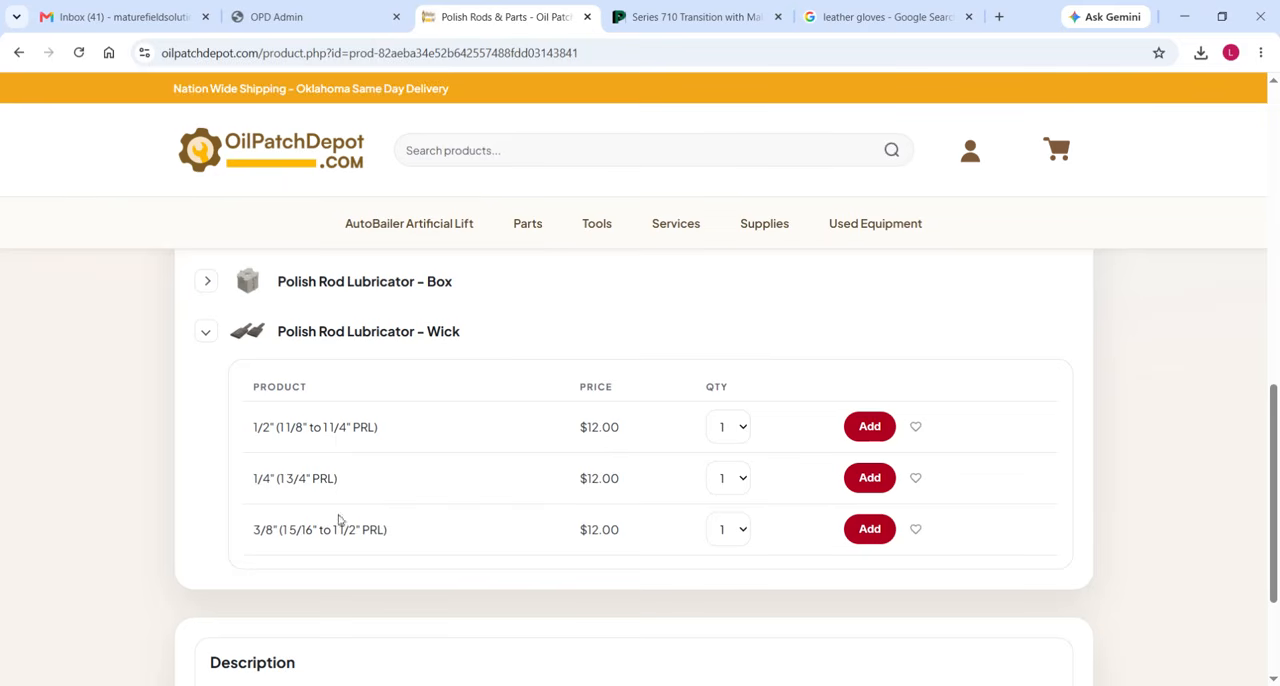
pyautogui.click(205, 338)
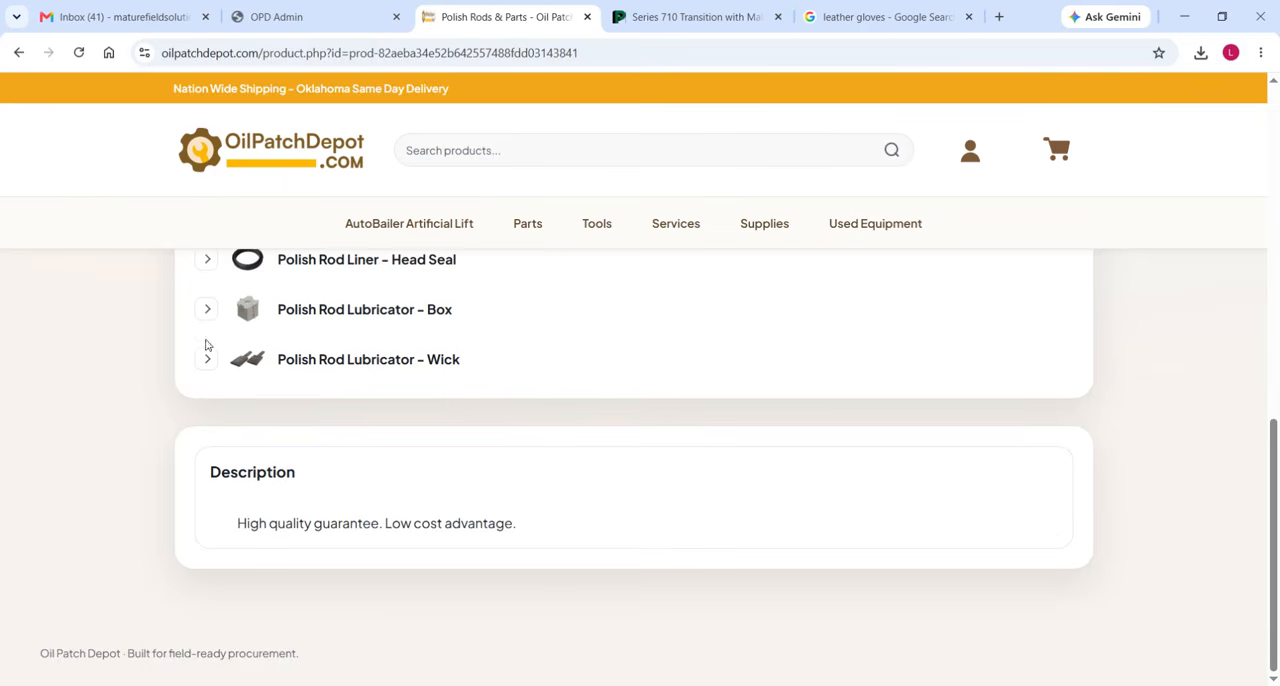
pyautogui.scroll(2, 563, 430)
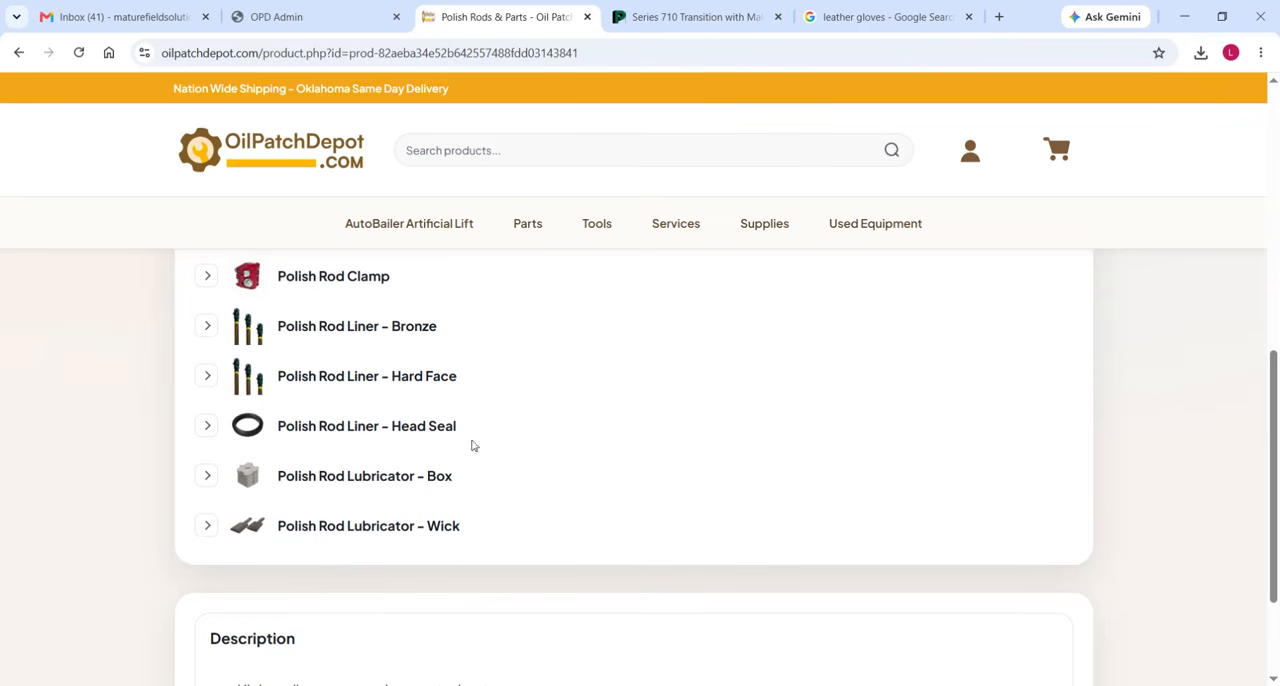
pyautogui.scroll(2, 470, 505)
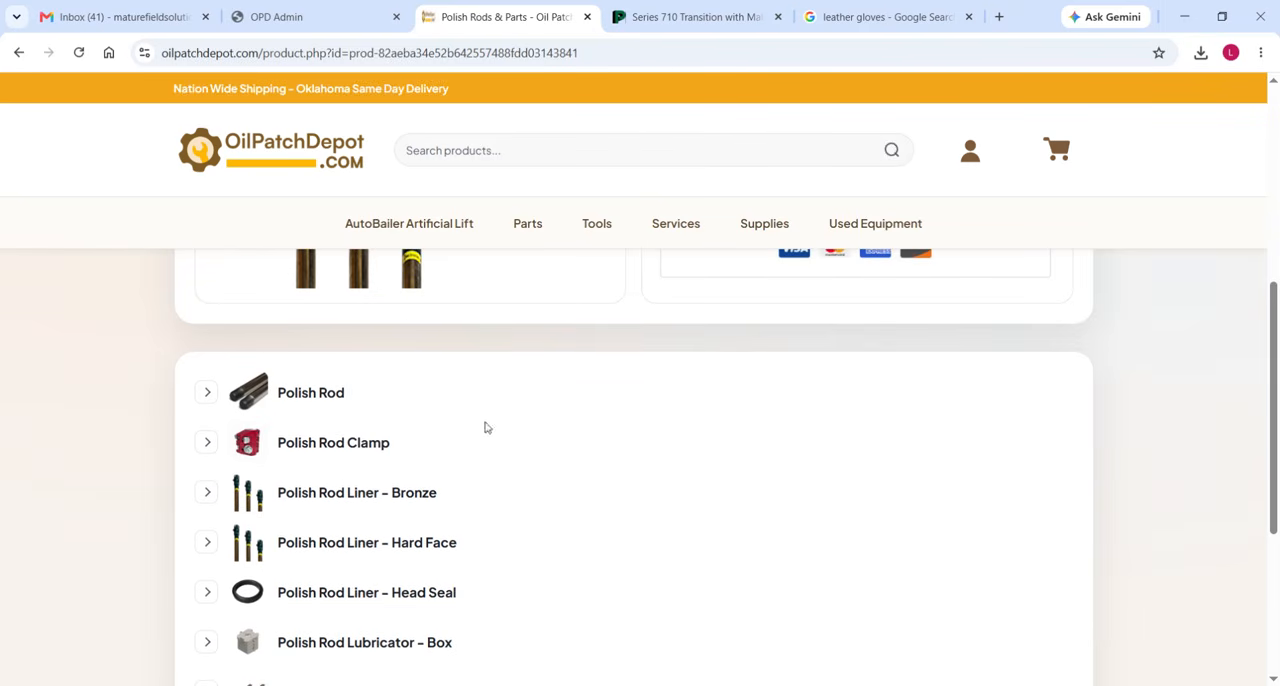
# Minimize the browser and review the PAK Safety and Young Skinner Bros vendor entries in the Order sheet.
pyautogui.click(1184, 17)
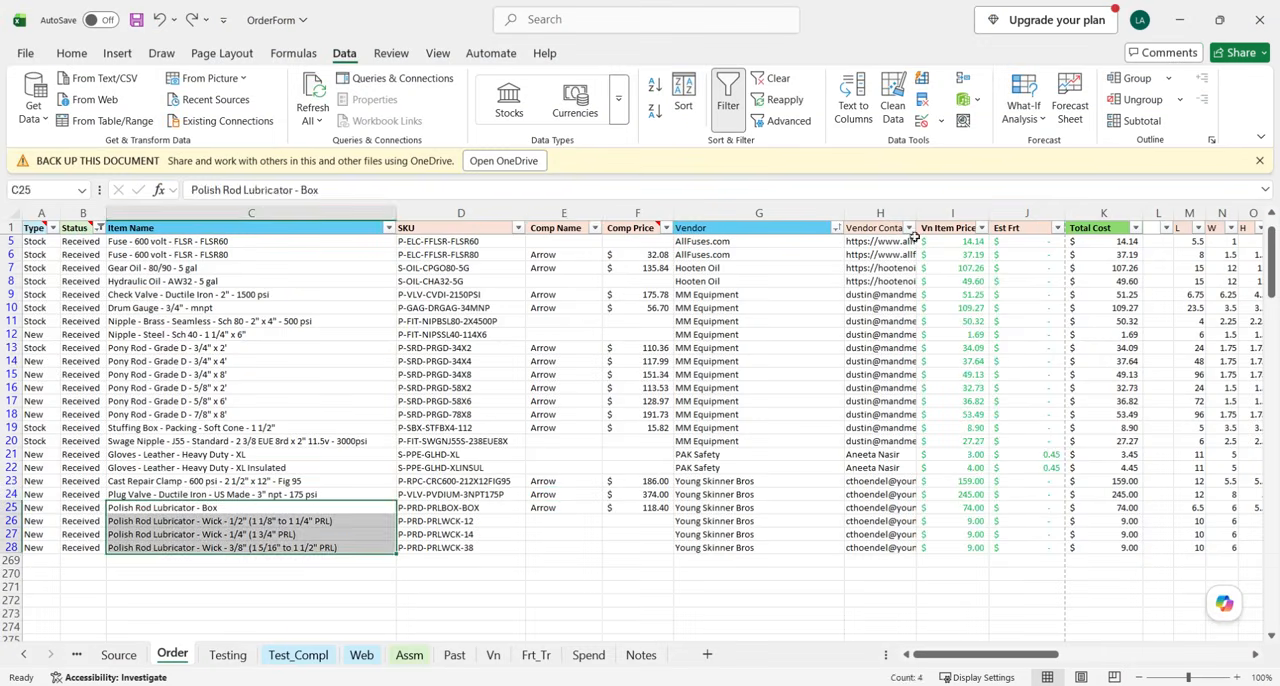
pyautogui.click(585, 494)
pyautogui.scroll(1, 424, 540)
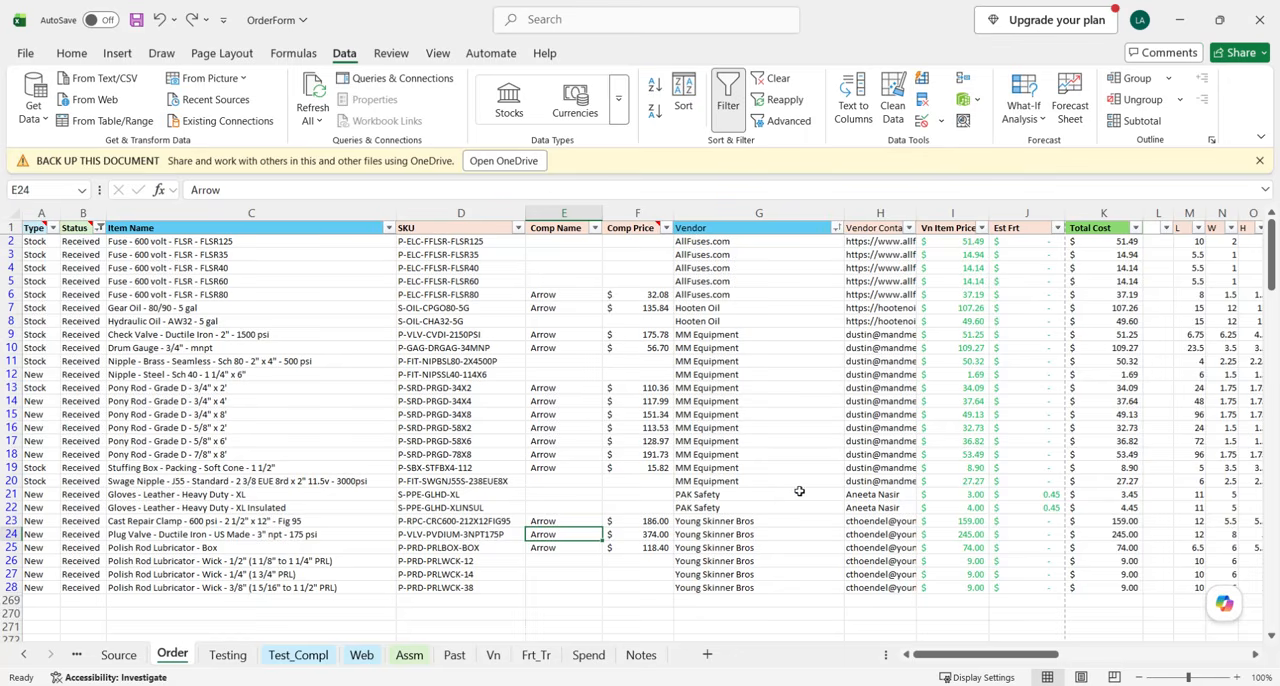
pyautogui.moveTo(765, 496); pyautogui.dragTo(766, 508)
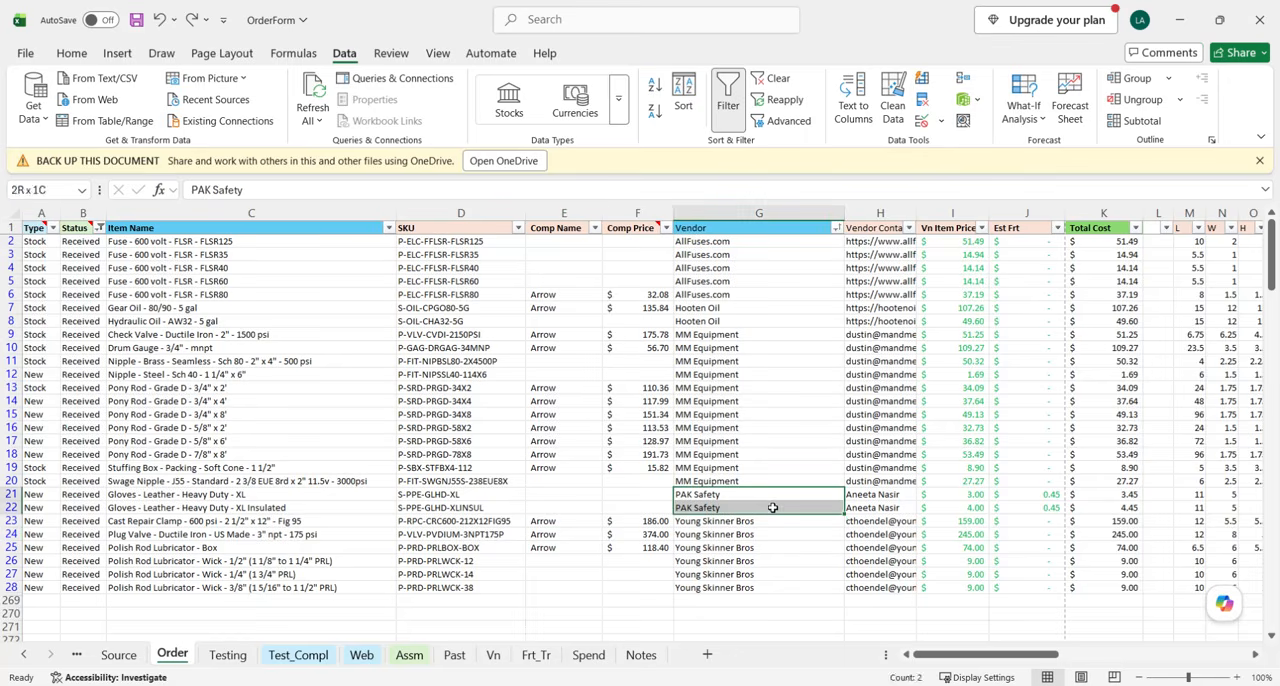
pyautogui.click(734, 559)
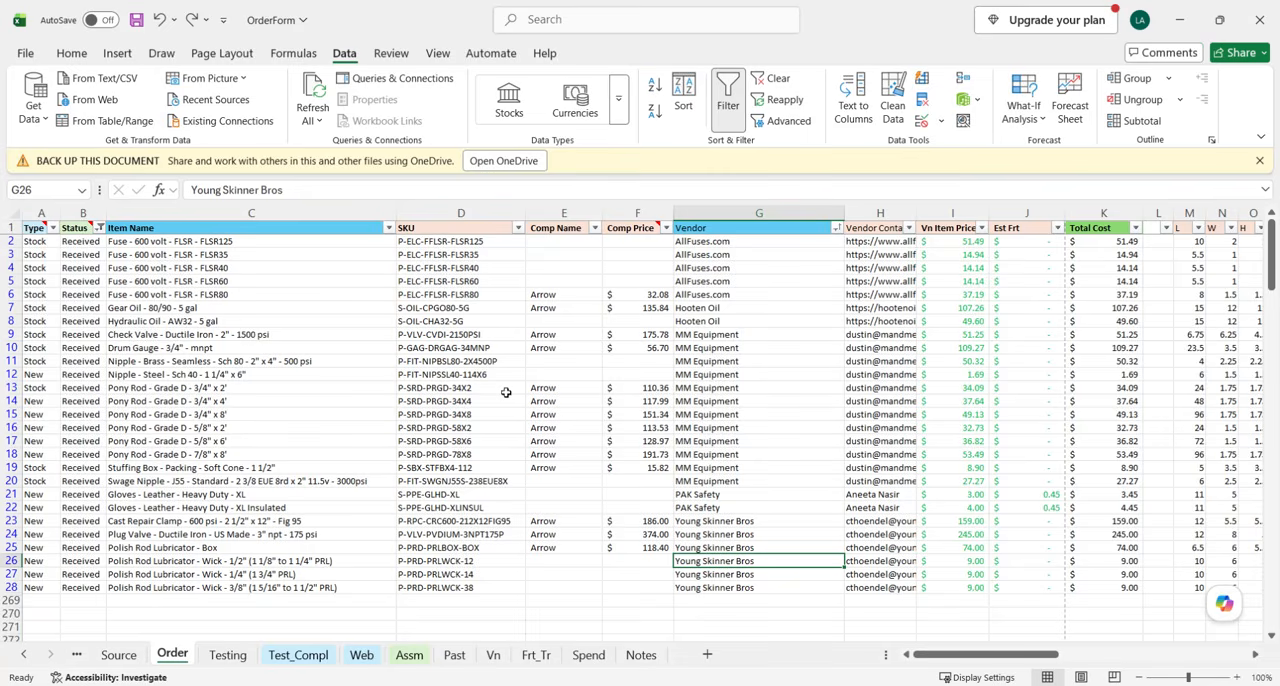
# Delete the import-variants-26.8.7 file from the Imports-Exports folder and minimize the file window.
pyautogui.hotkey('alt', 'Tab')
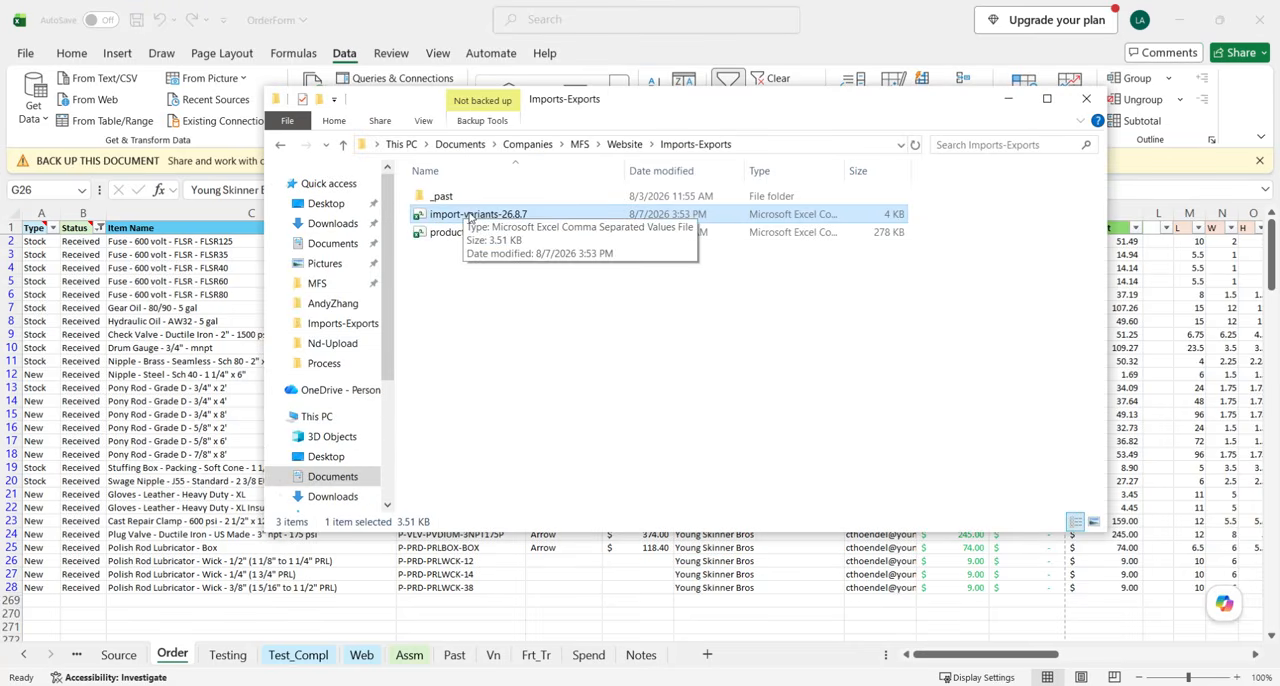
pyautogui.press('Delete')
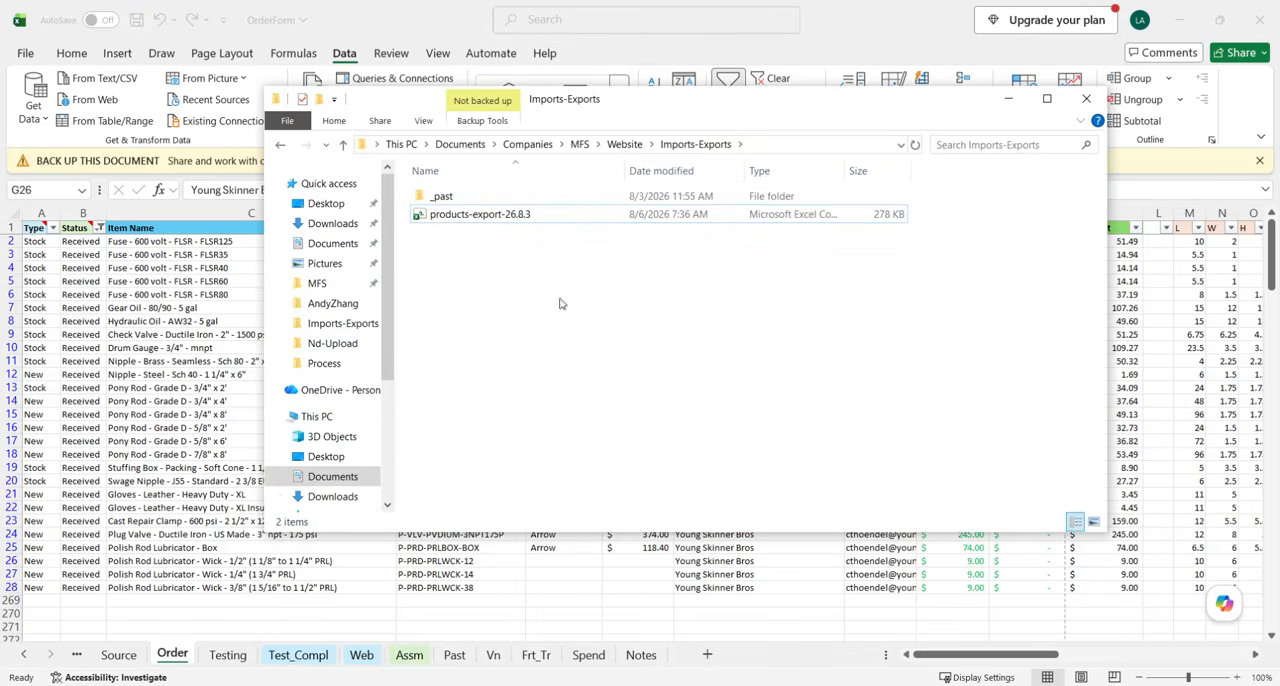
pyautogui.click(1008, 98)
# Select the whole Order sheet and clear its filter so that every row is listed.
pyautogui.click(592, 520)
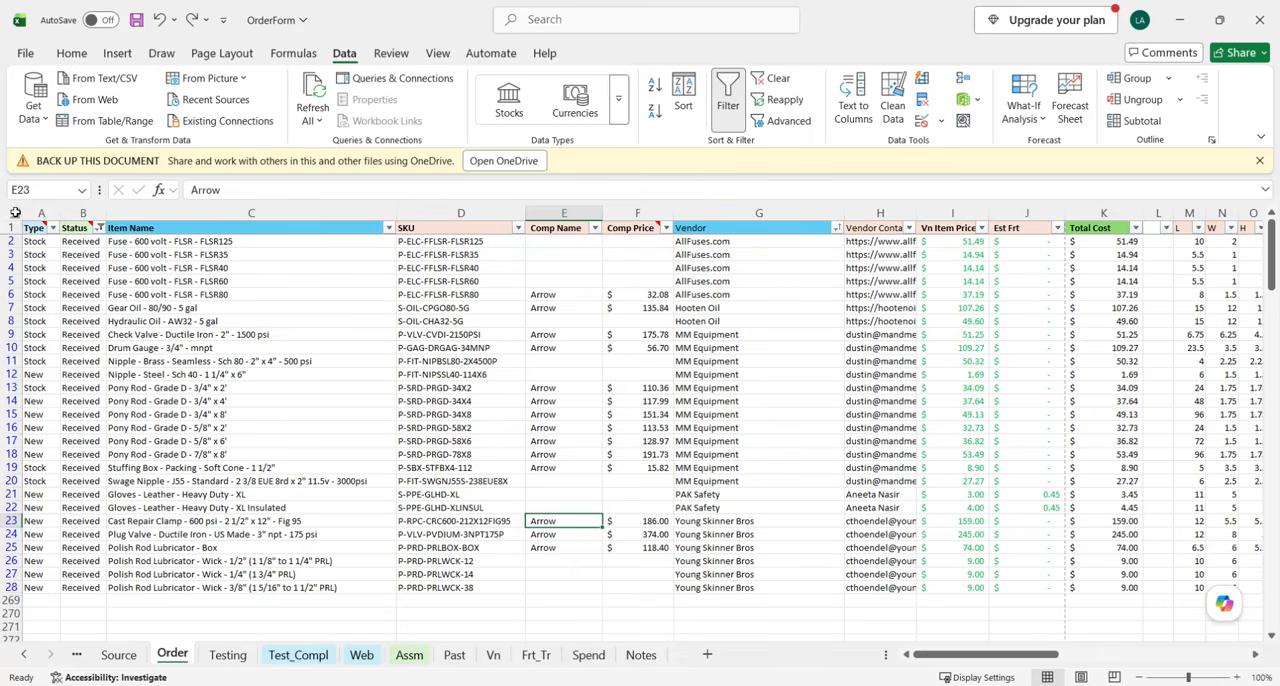
pyautogui.click(15, 212)
pyautogui.click(779, 78)
pyautogui.click(400, 412)
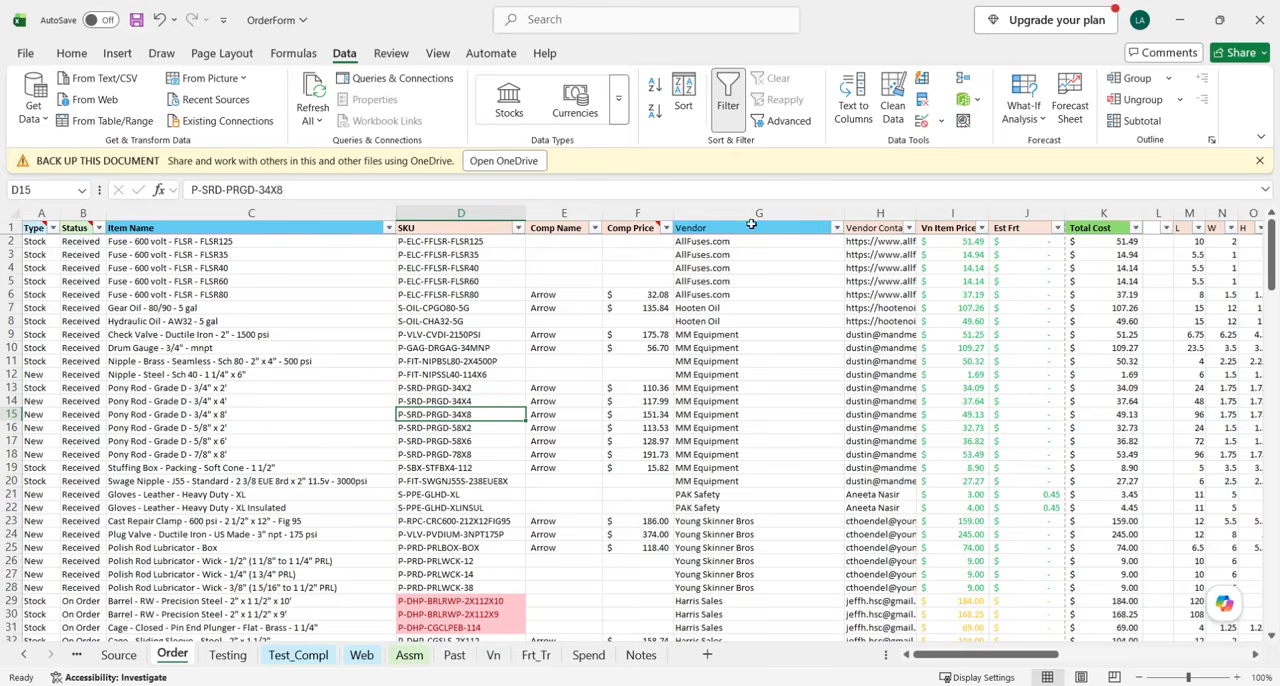
# Copy the Received rows 2 to 28 of the Order sheet and insert them above row 2 of the Web sheet.
pyautogui.click(14, 241)
pyautogui.moveTo(14, 241); pyautogui.dragTo(14, 590)
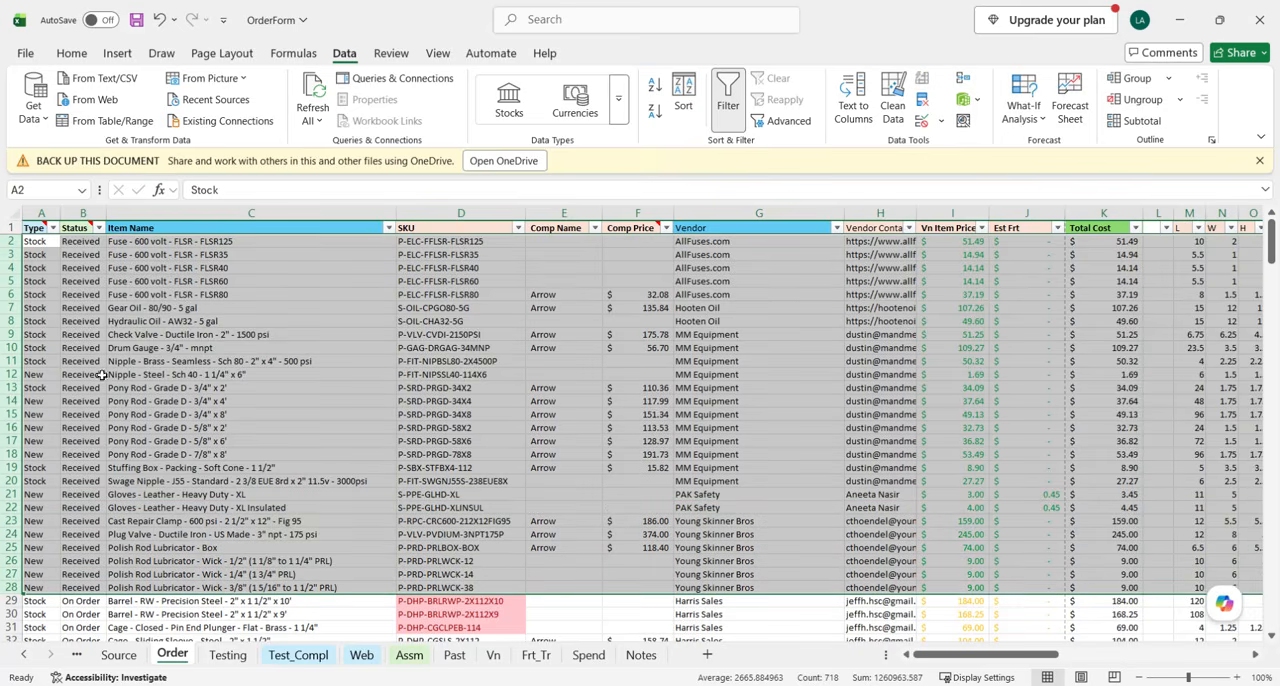
pyautogui.rightClick(66, 289)
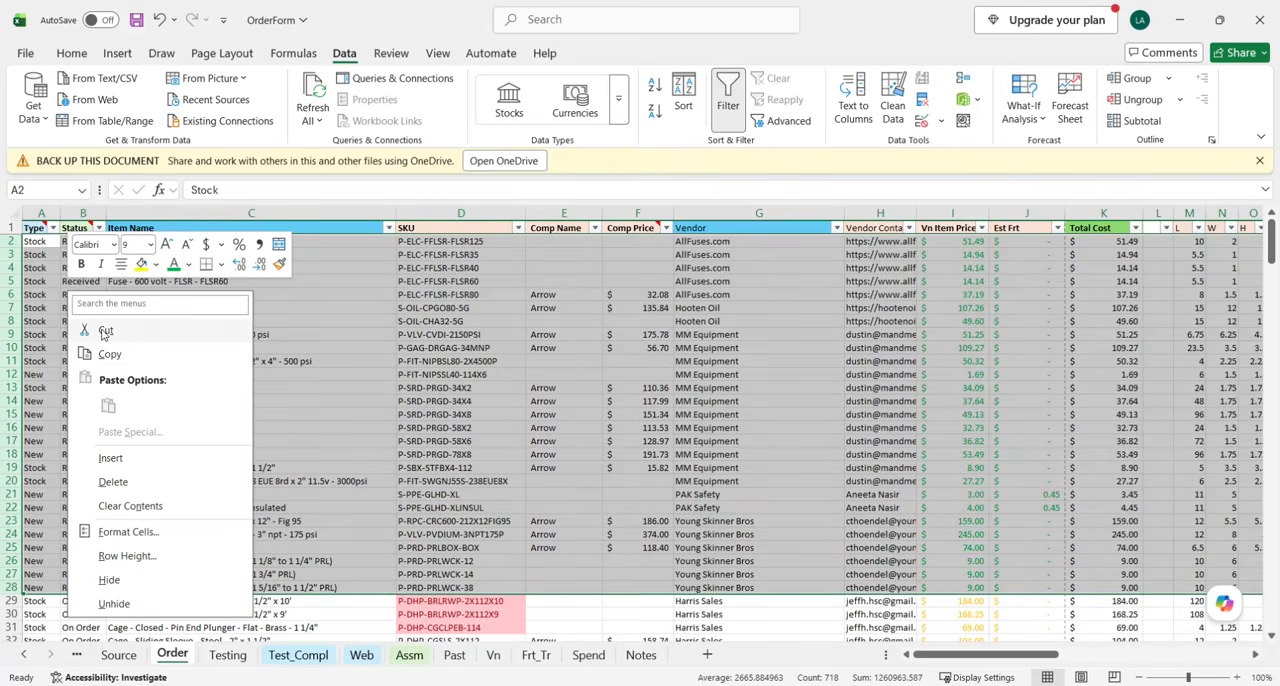
pyautogui.click(104, 350)
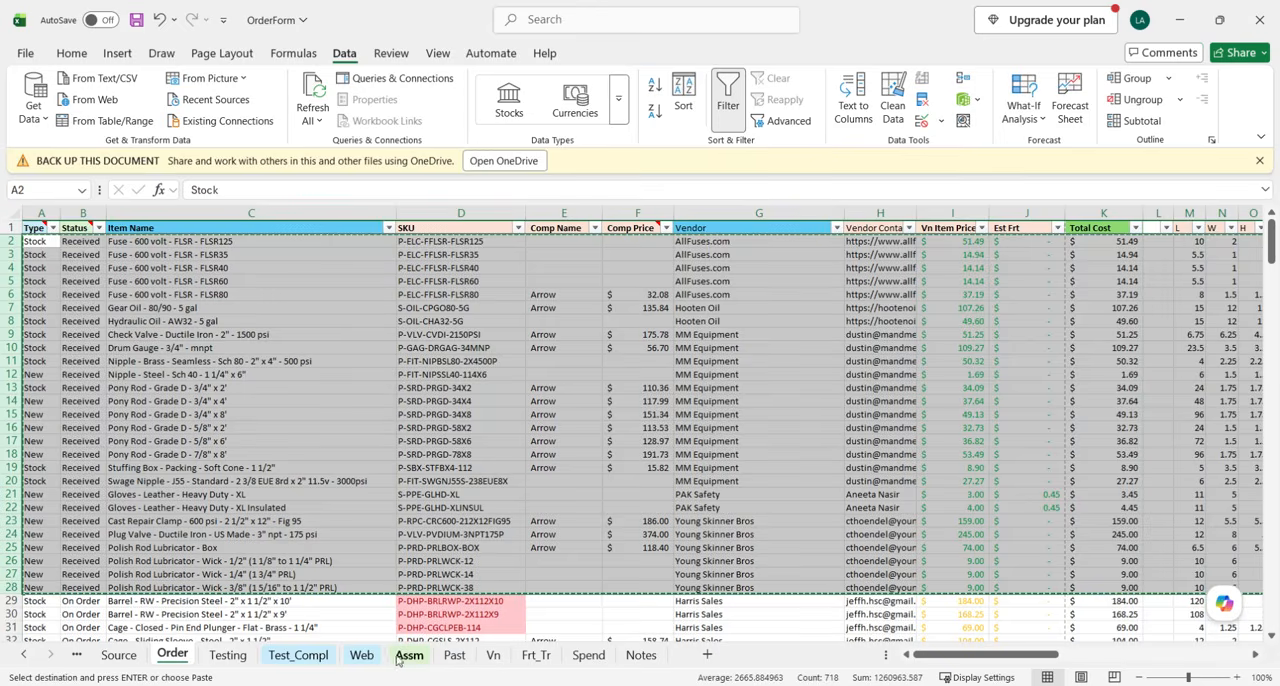
pyautogui.click(362, 655)
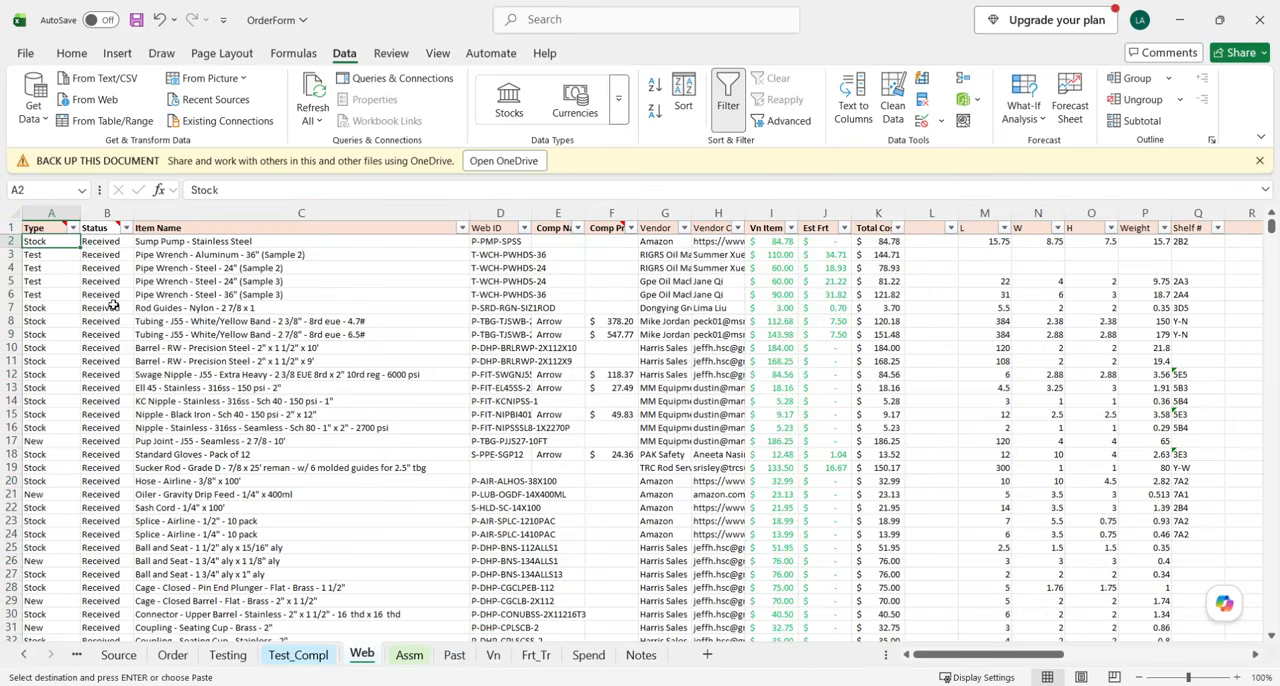
pyautogui.click(12, 242)
pyautogui.rightClick(16, 246)
pyautogui.click(76, 410)
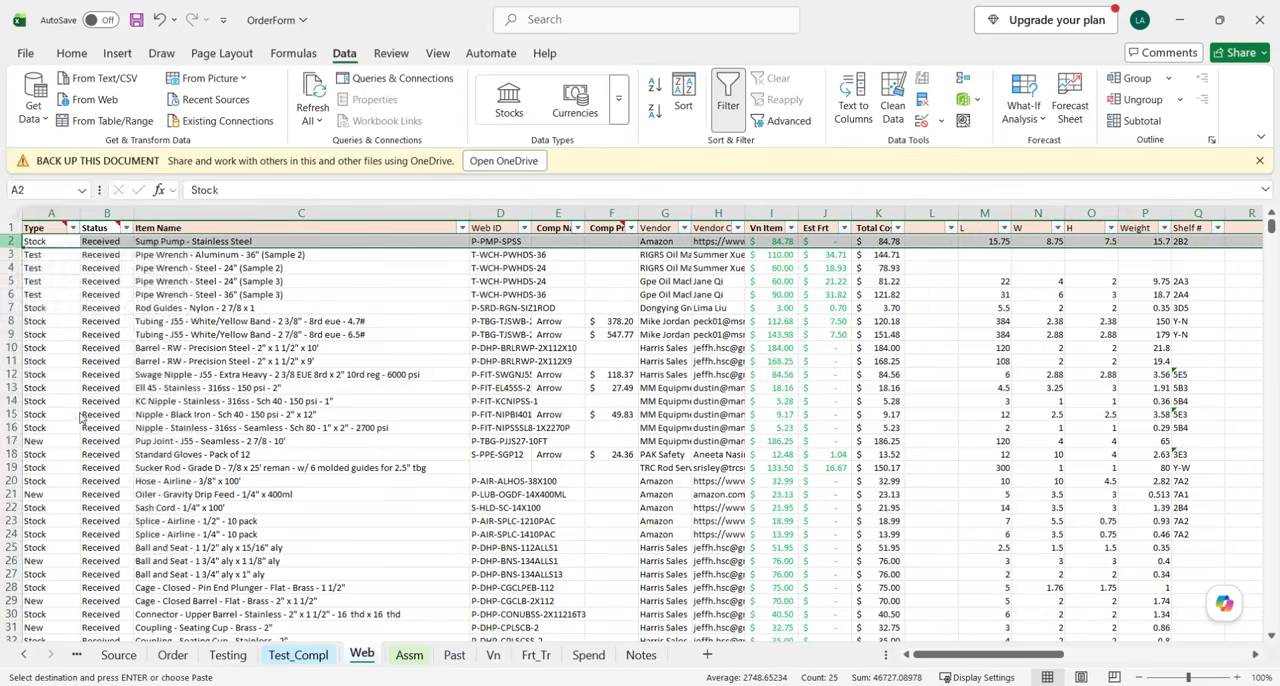
# Fill the Stock Cost formula from W29 up to W2 across the inserted rows, and check the formulas in W2 and K2.
pyautogui.scroll(-2, 57, 560)
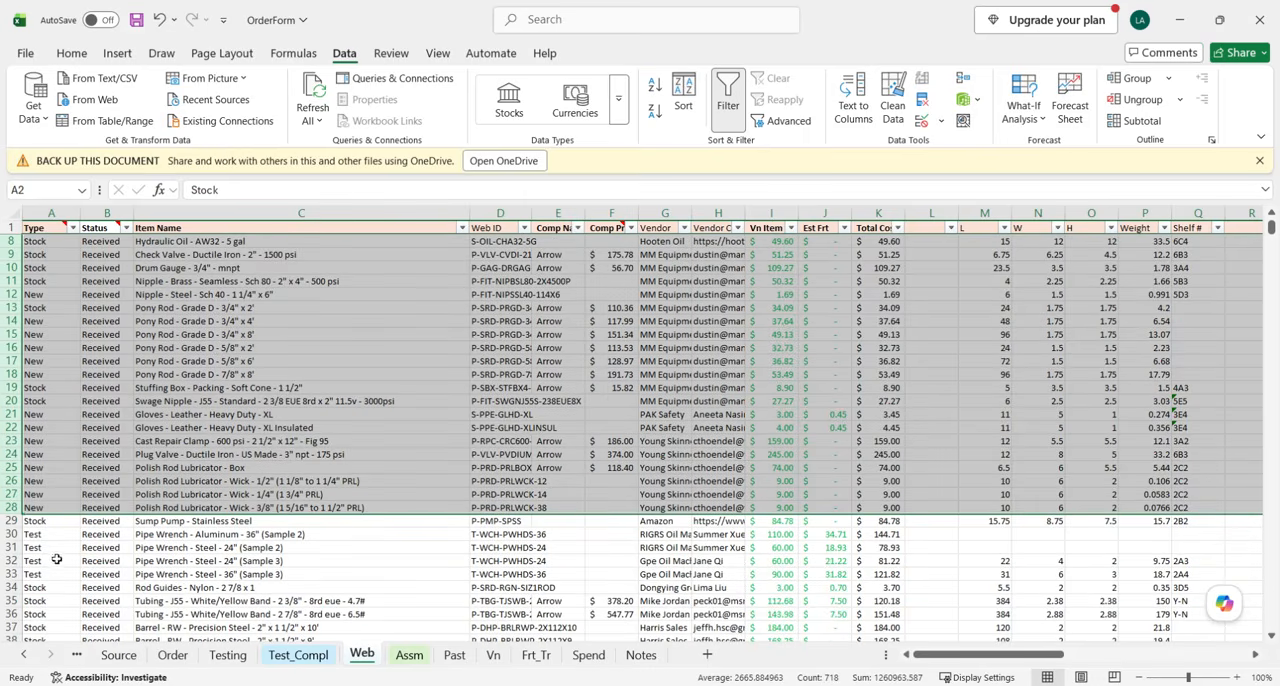
pyautogui.click(12, 527)
pyautogui.hscroll(5, 700, 540)
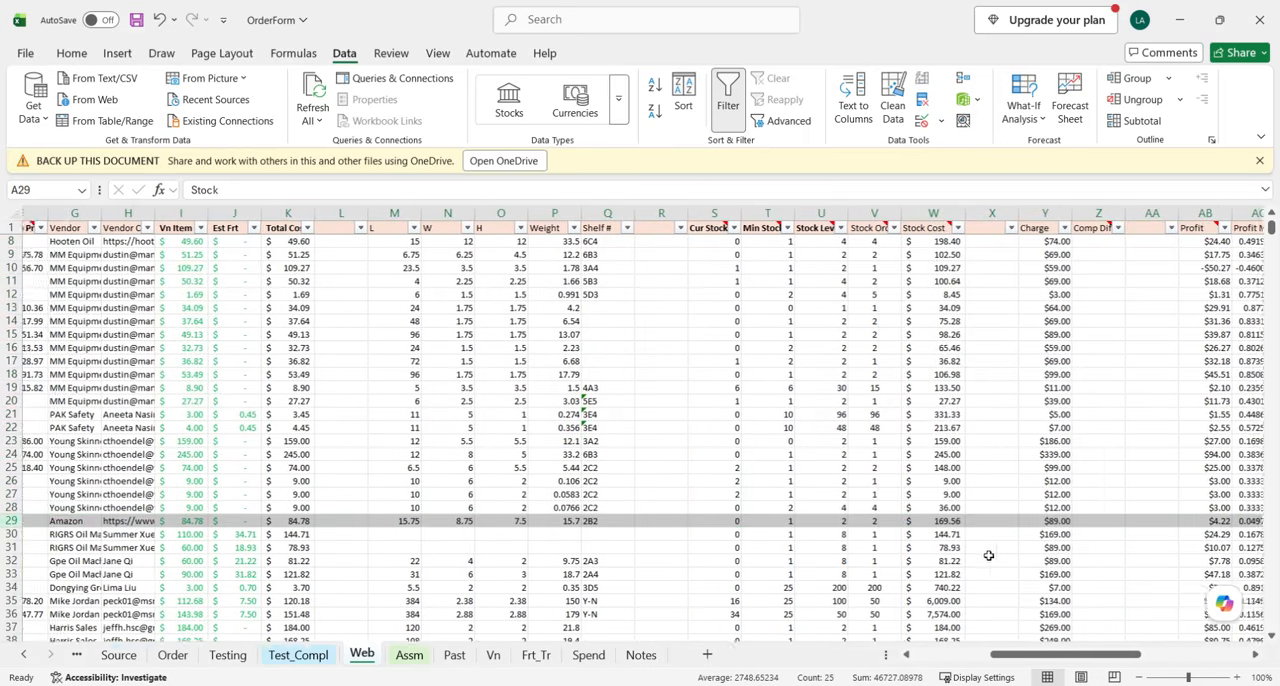
pyautogui.hscroll(1, 988, 555)
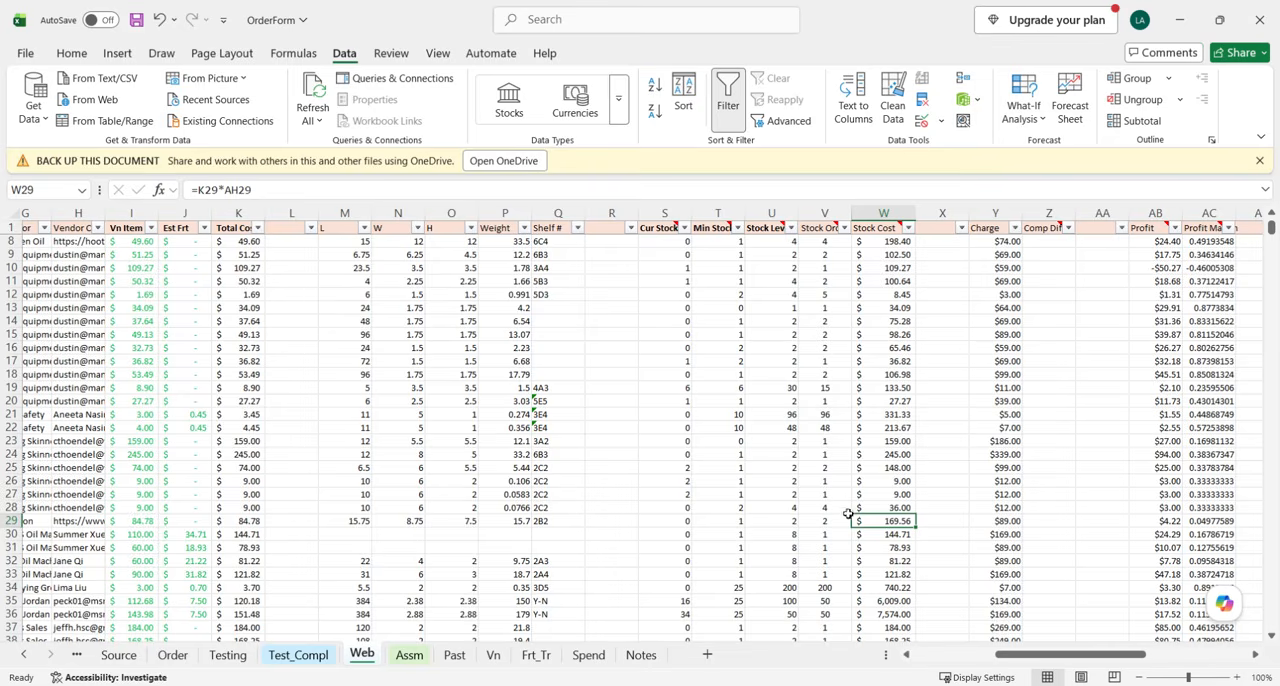
pyautogui.moveTo(914, 526); pyautogui.dragTo(899, 240)
pyautogui.scroll(1, 868, 292)
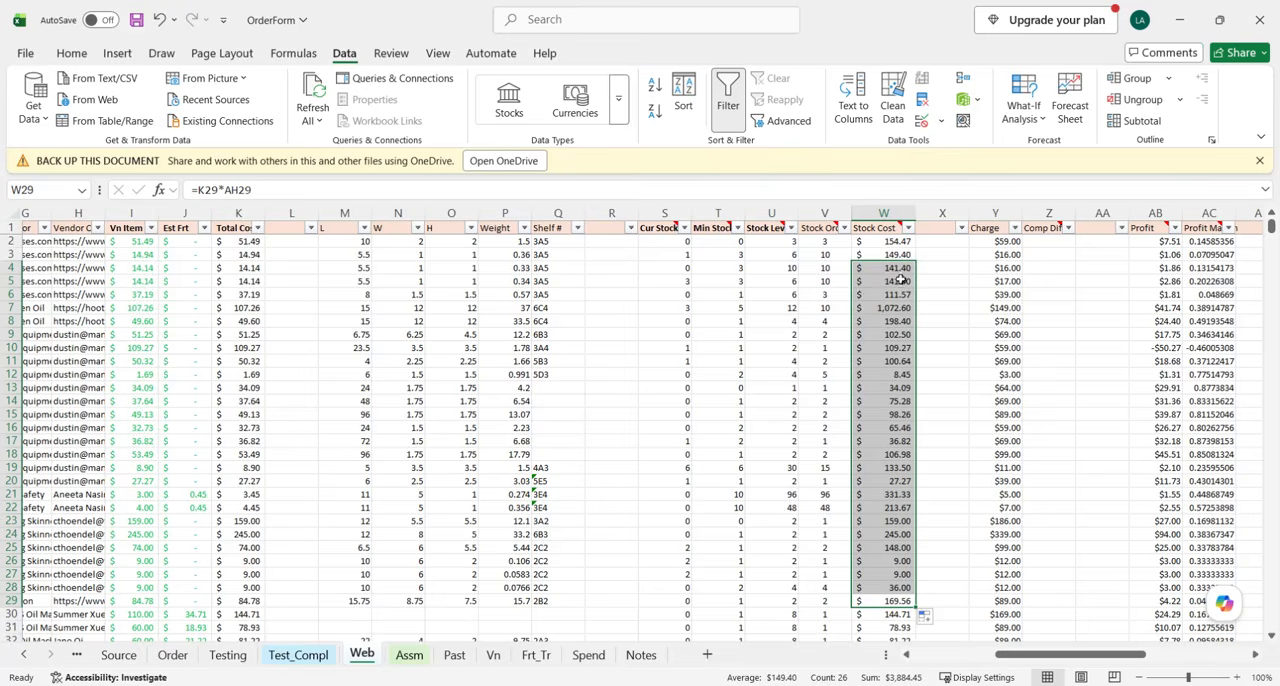
pyautogui.click(906, 266)
pyautogui.moveTo(914, 274); pyautogui.dragTo(910, 236)
pyautogui.click(901, 241)
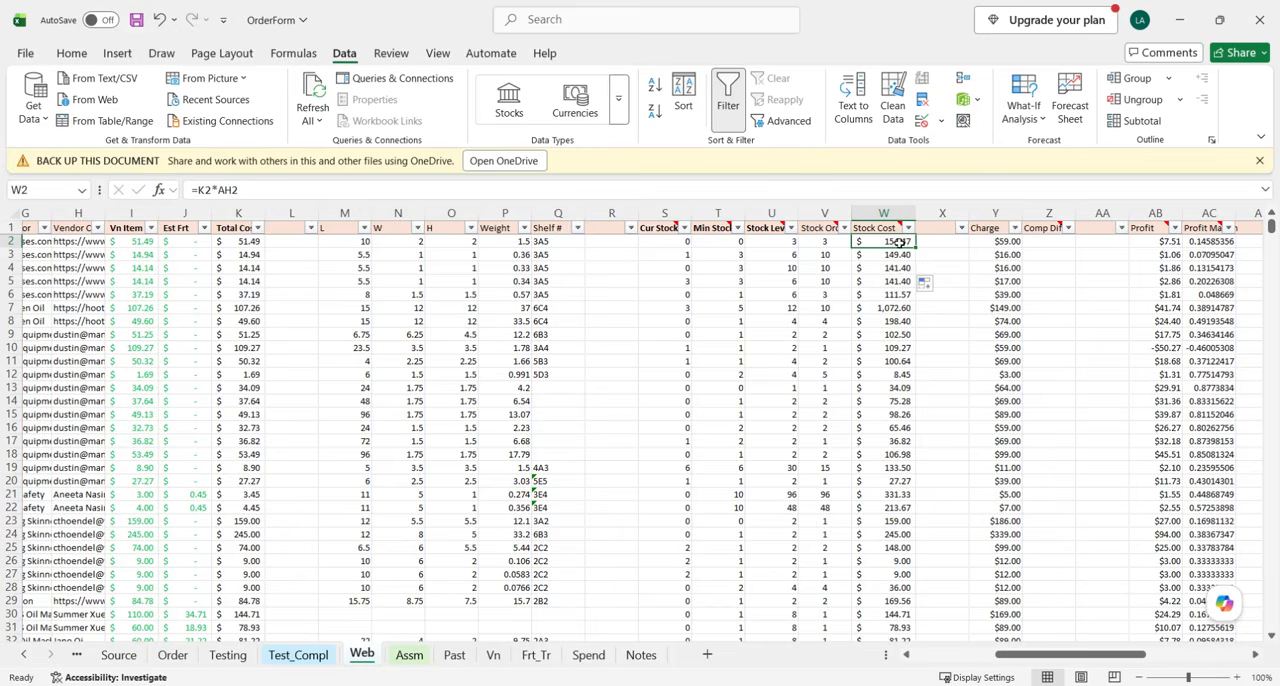
pyautogui.click(232, 242)
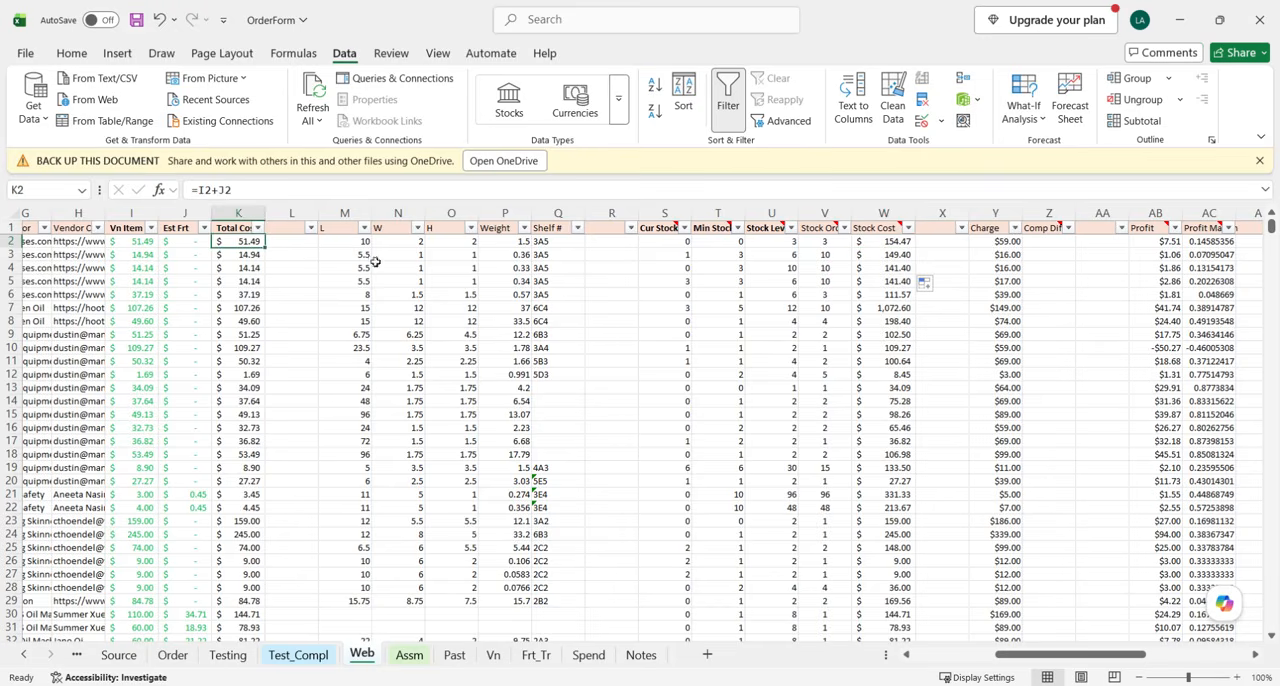
# Compare the number received in AH2 with the stock order quantity in V2 on the Web sheet.
pyautogui.hscroll(3, 1044, 307)
pyautogui.hscroll(3, 1044, 307)
pyautogui.click(1120, 242)
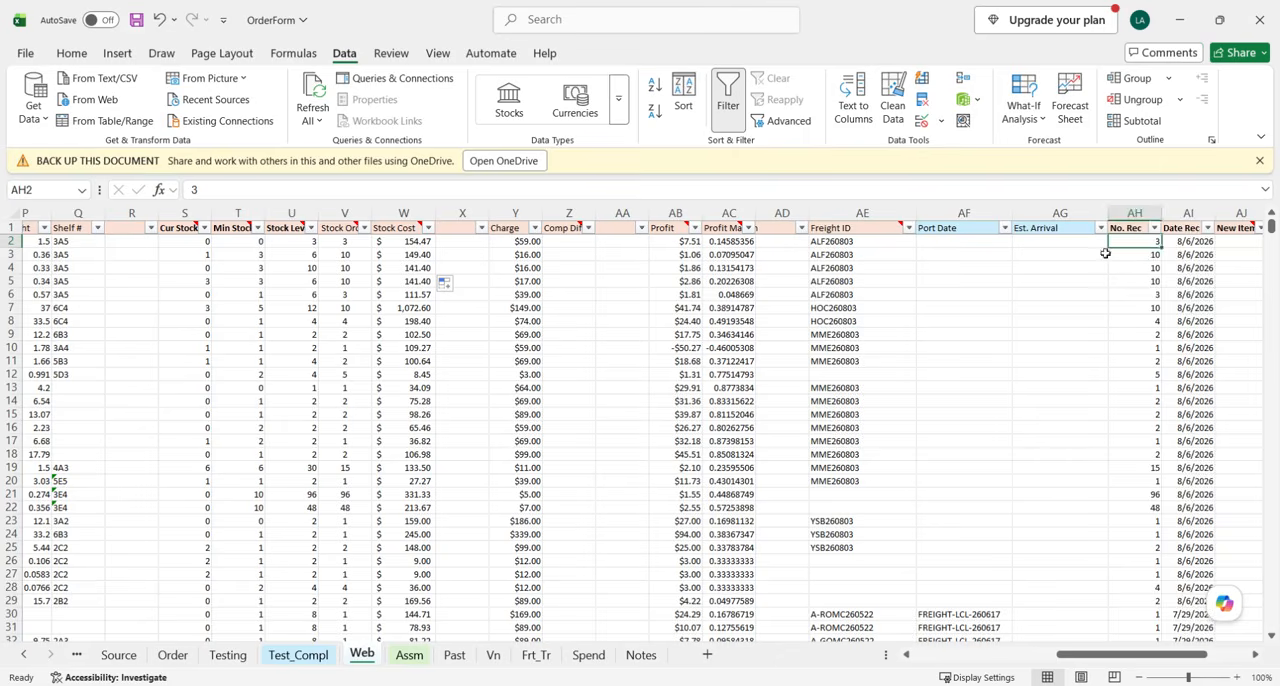
pyautogui.hscroll(-2, 524, 263)
pyautogui.hscroll(-3, 524, 263)
pyautogui.click(665, 241)
pyautogui.hscroll(-9, 620, 286)
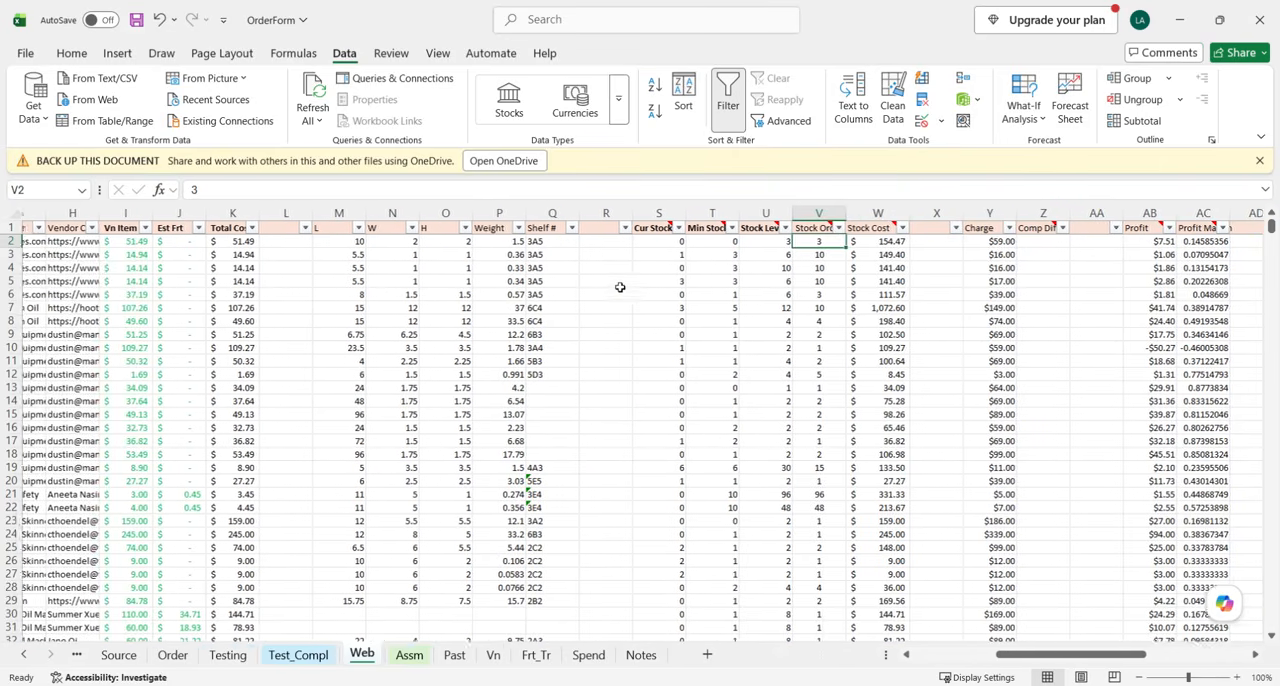
# Select the Type header cell A1 of the Web sheet and save the OrderForm workbook.
pyautogui.hscroll(-3, 475, 281)
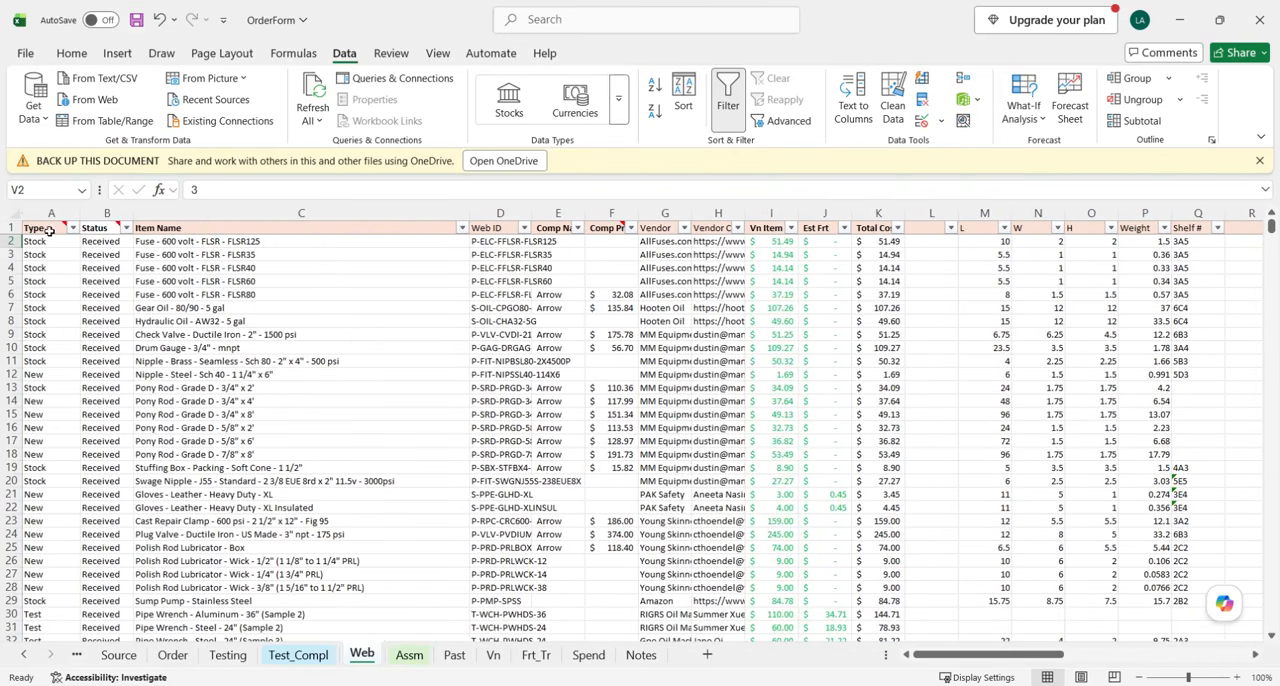
pyautogui.click(49, 230)
pyautogui.click(136, 19)
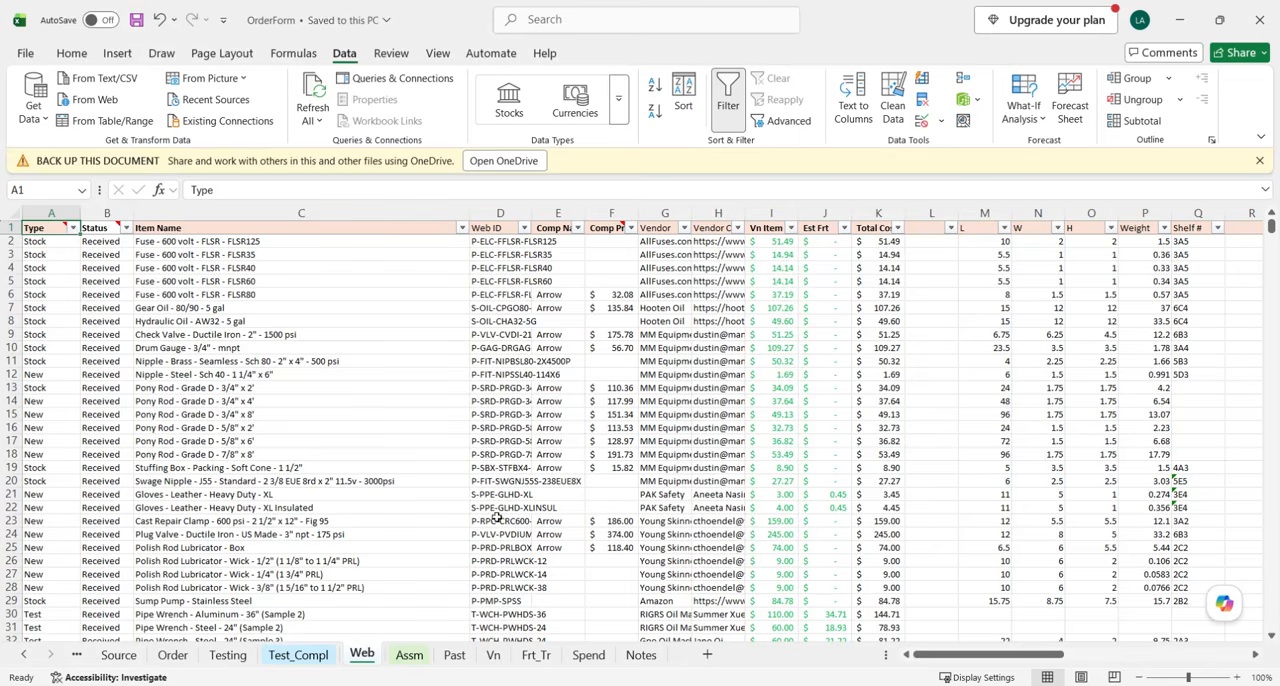
# Delete the emptied rows 2 to 28 from the Order sheet and clear the row selection.
pyautogui.click(172, 655)
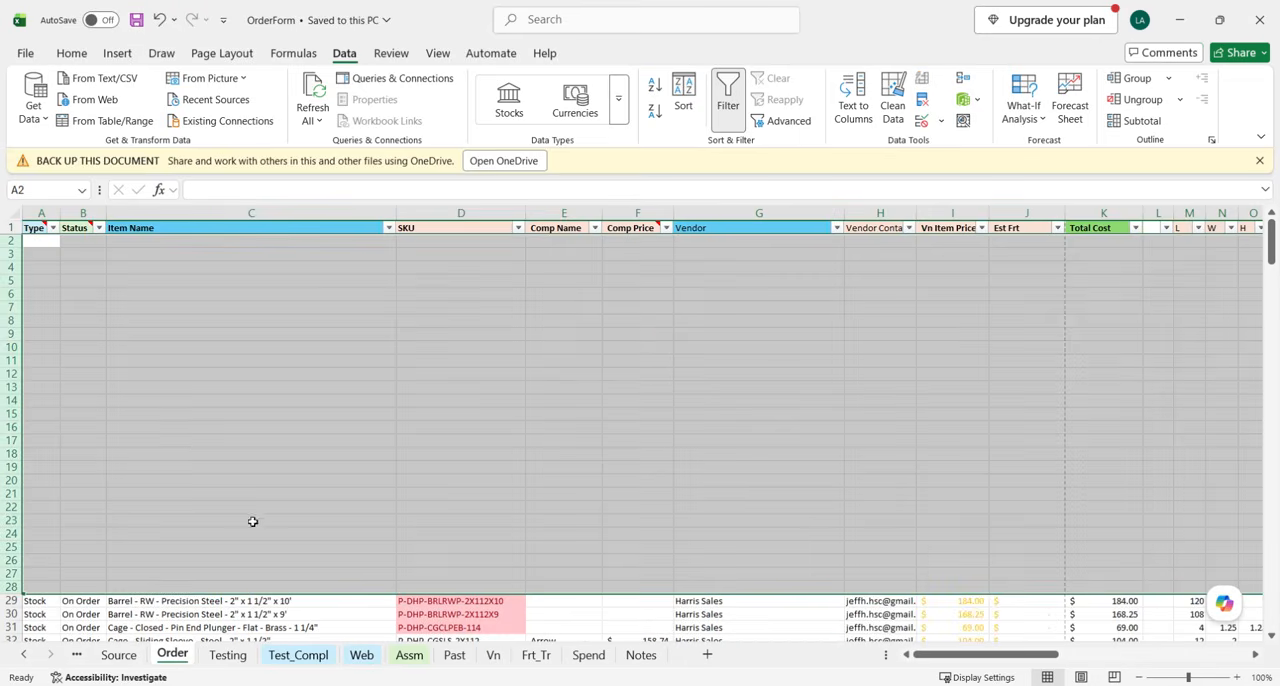
pyautogui.rightClick(76, 428)
pyautogui.click(134, 297)
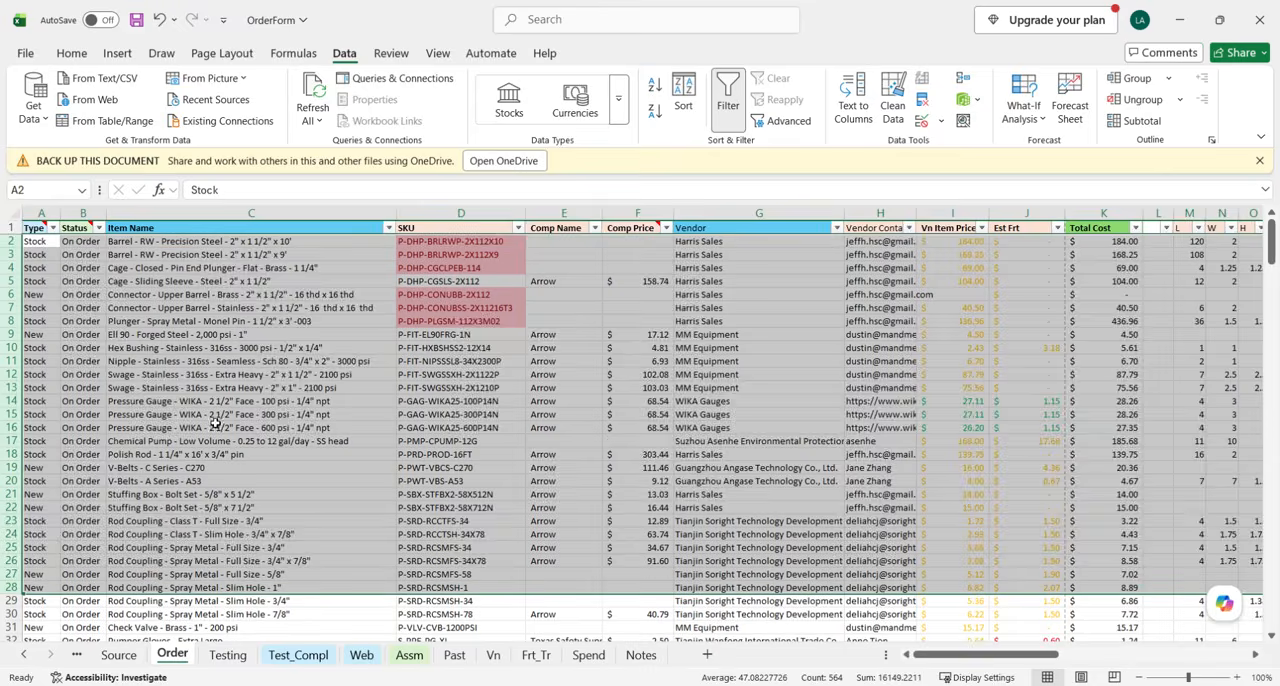
pyautogui.click(214, 424)
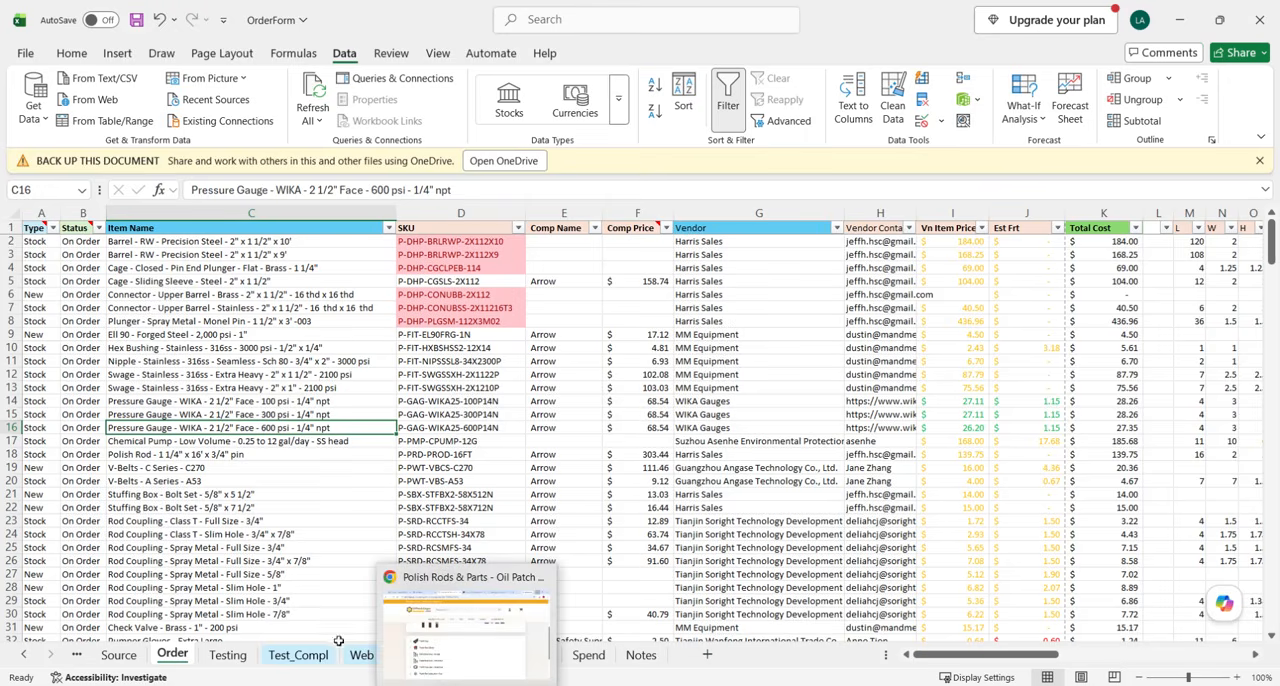
# Switch to Chrome and view the beginning of the Polish Rods & Parts product page on Oil Patch Depot.
pyautogui.click(466, 665)
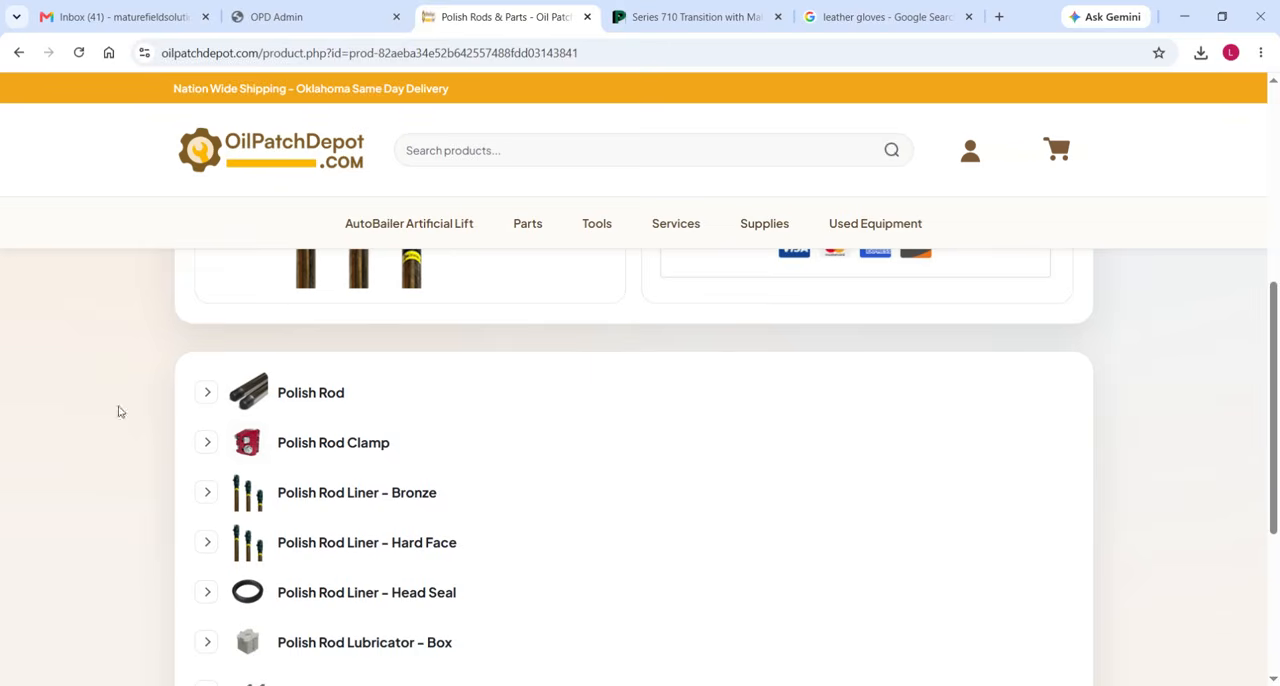
pyautogui.scroll(6, 226, 540)
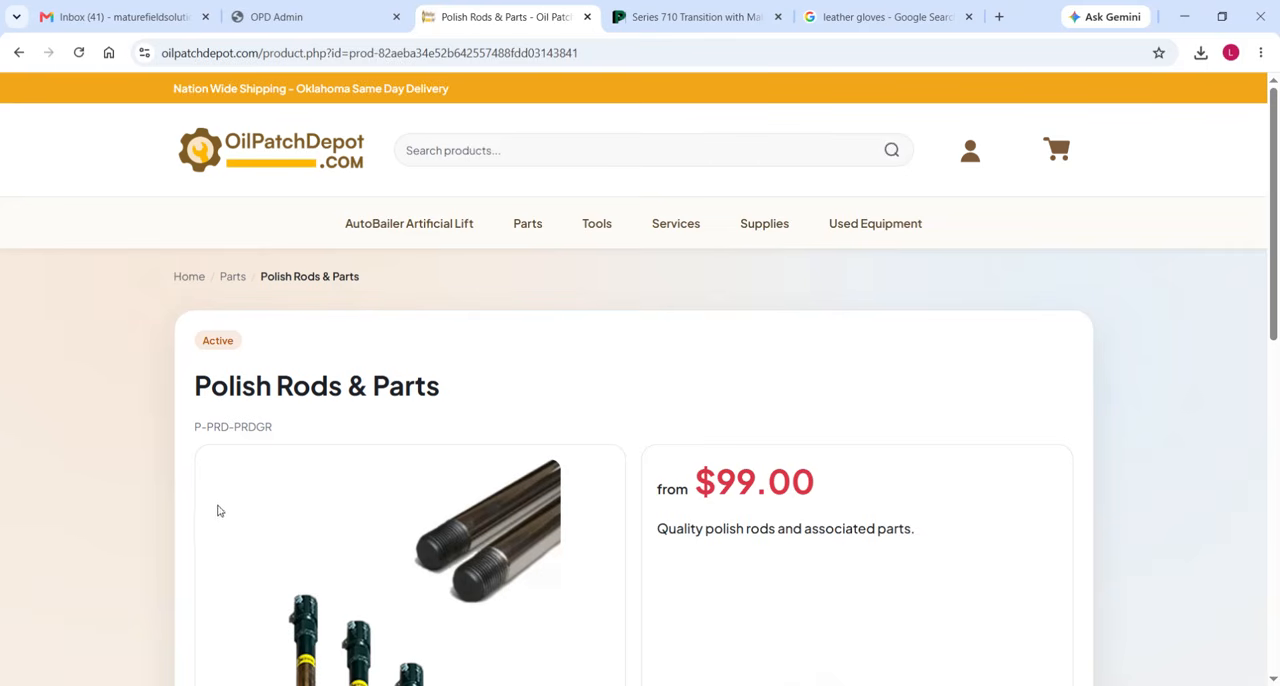